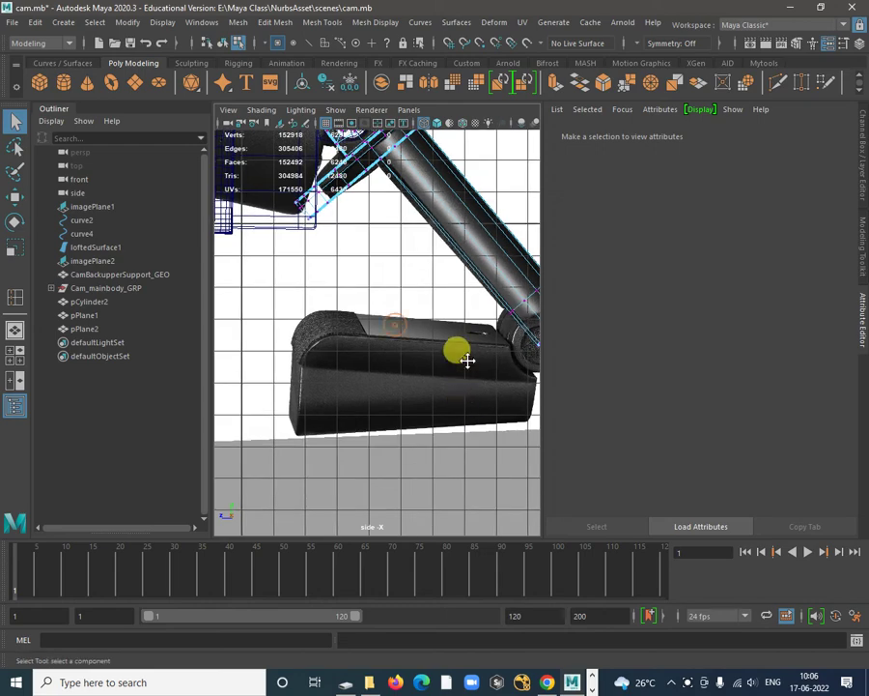
Step: Display the support arm without smoothing and undo the trial move of its lower corner vertex
{"action": "middle_click_drag", "start_coordinate": [466, 359], "coordinate": [314, 367], "text": "alt"}
{"action": "right_click_drag", "start_coordinate": [354, 296], "coordinate": [425, 412], "text": "alt"}
{"action": "middle_click_drag", "start_coordinate": [294, 328], "coordinate": [335, 316], "text": "alt"}
{"action": "right_click_drag", "start_coordinate": [334, 316], "coordinate": [380, 358], "text": "alt"}
{"action": "middle_click_drag", "start_coordinate": [381, 358], "coordinate": [353, 357], "text": "alt"}
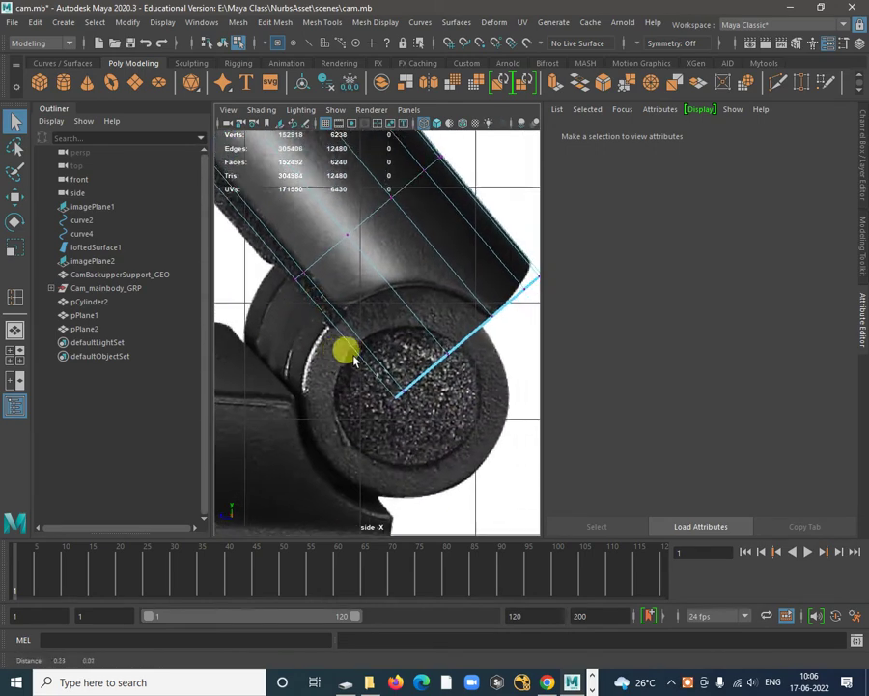
{"action": "right_click_drag", "start_coordinate": [371, 318], "coordinate": [401, 416], "text": "alt"}
{"action": "left_click", "coordinate": [400, 385]}
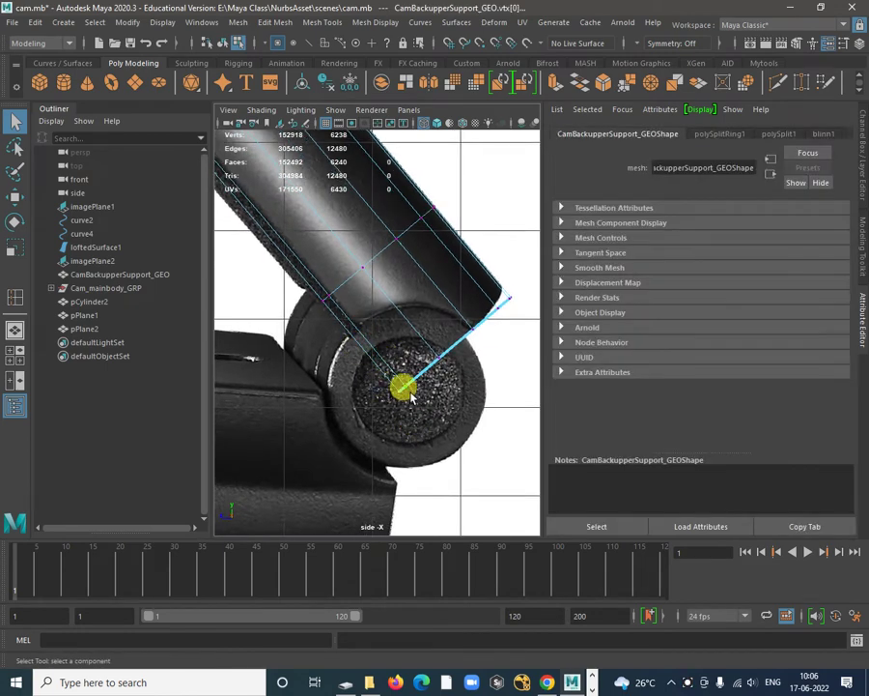
{"action": "key", "text": "w"}
{"action": "left_click_drag", "start_coordinate": [407, 392], "coordinate": [379, 322]}
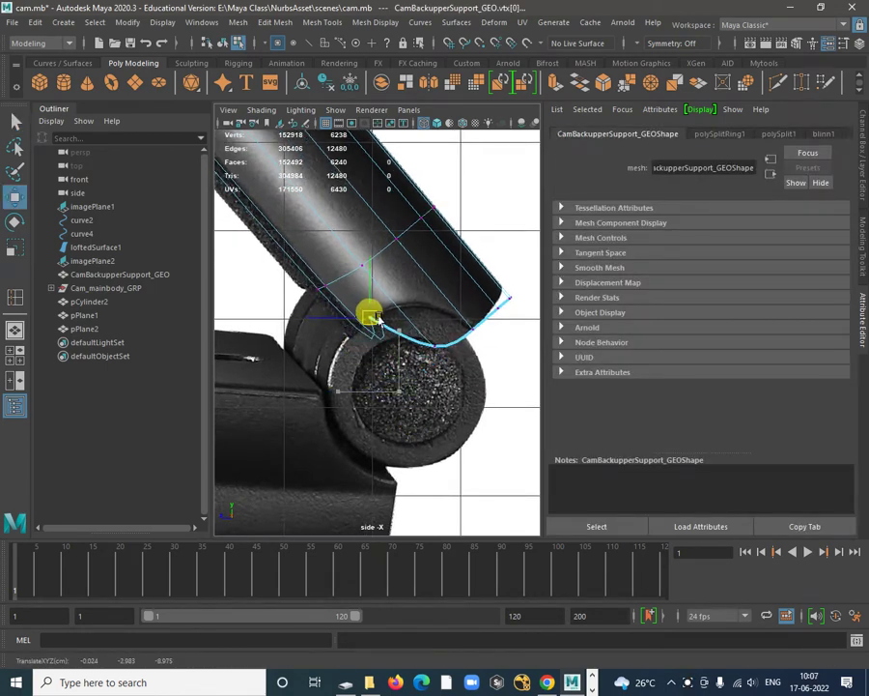
{"action": "key", "text": "1"}
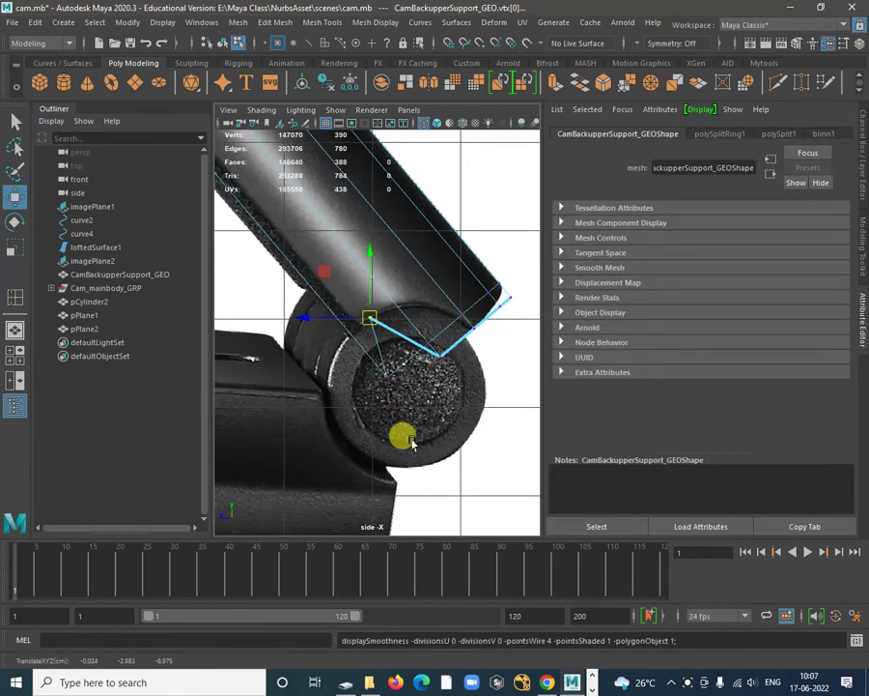
{"action": "key", "text": "ctrl+z"}
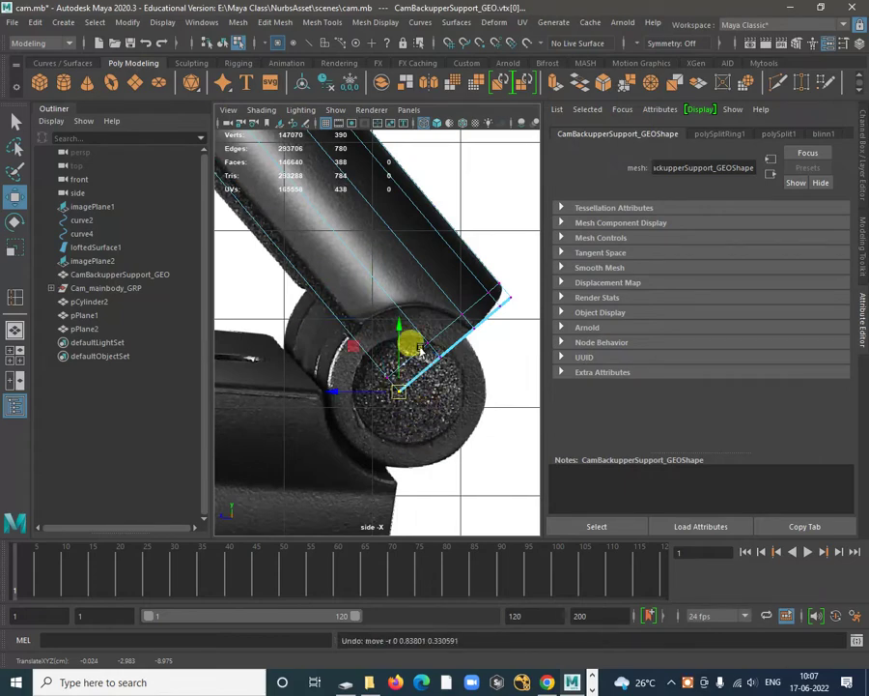
Step: Insert an edge loop across the support arm a short distance above its hinge end
{"action": "scroll", "coordinate": [421, 346], "scroll_direction": "down", "scroll_amount": 3}
{"action": "middle_click_drag", "start_coordinate": [427, 337], "coordinate": [446, 371], "text": "alt"}
{"action": "right_click_drag", "start_coordinate": [406, 261], "coordinate": [330, 254]}
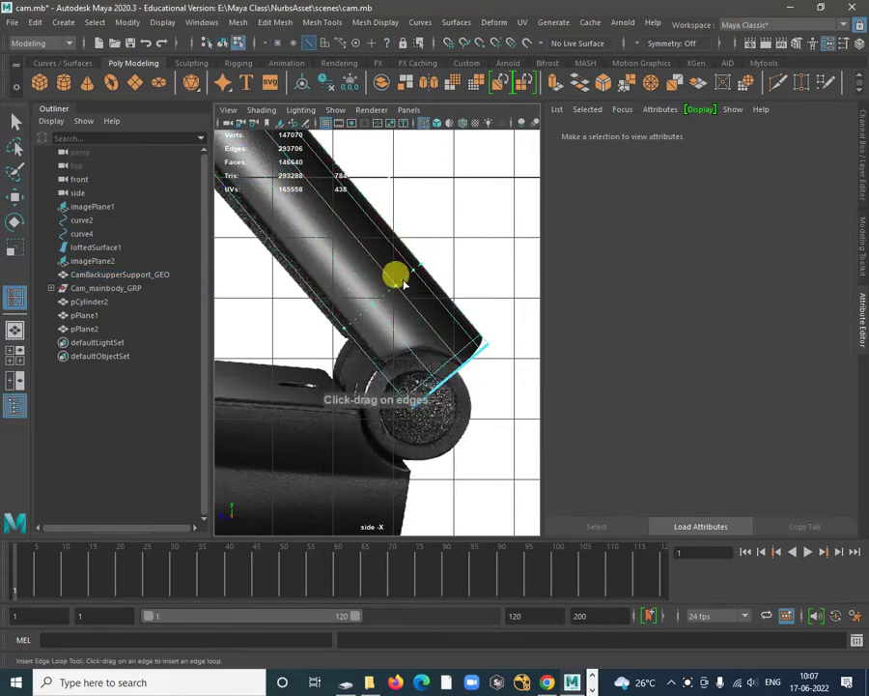
{"action": "left_click", "coordinate": [398, 283]}
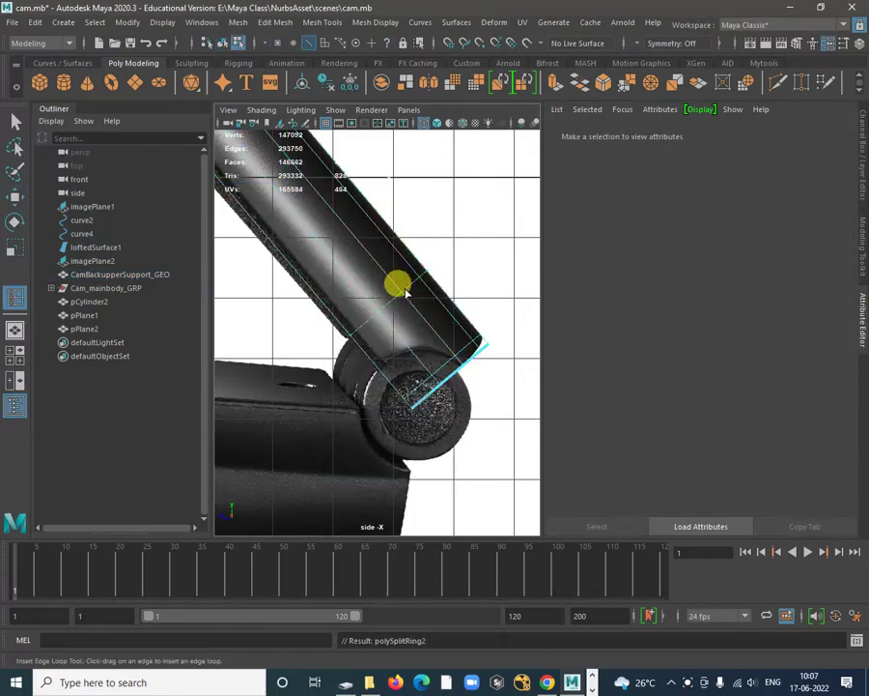
Step: Move the vertices at the arm's lower end up to the hinge cylinder's upper outline in the side reference
{"action": "key", "text": "w"}
{"action": "right_click_drag", "start_coordinate": [398, 309], "coordinate": [310, 301]}
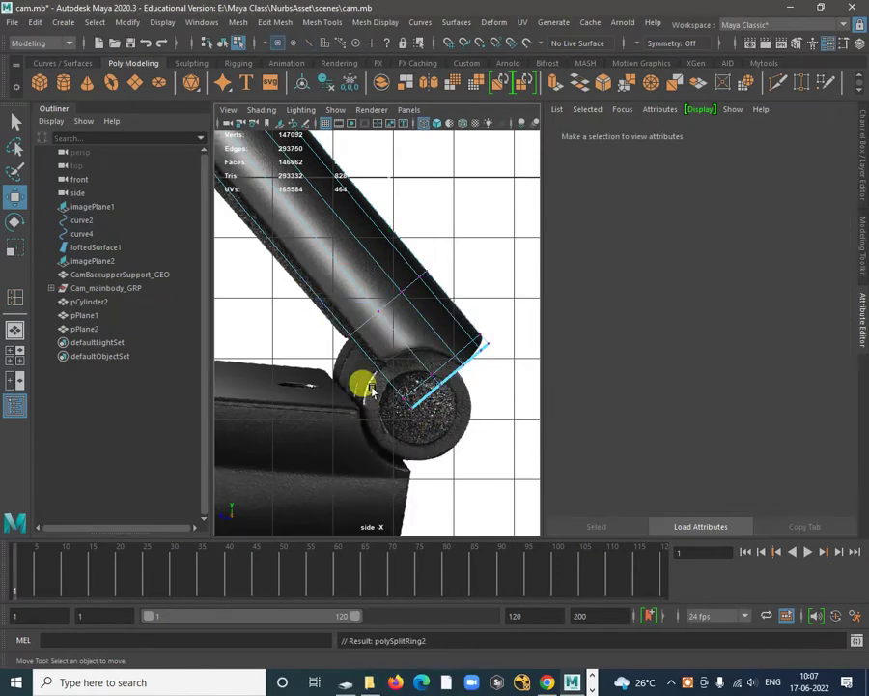
{"action": "left_click", "coordinate": [403, 412]}
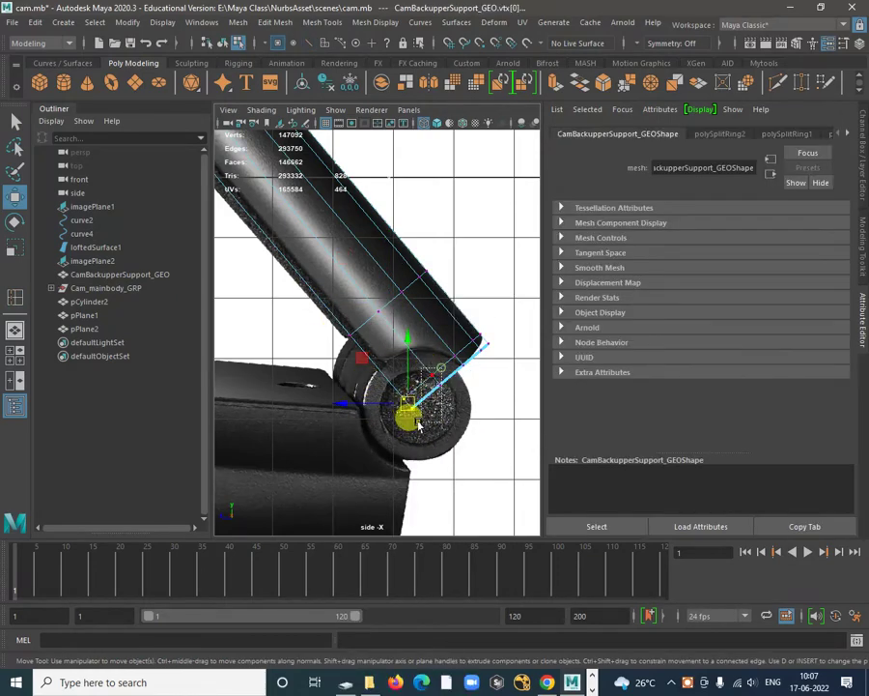
{"action": "left_click_drag", "start_coordinate": [410, 414], "coordinate": [376, 362]}
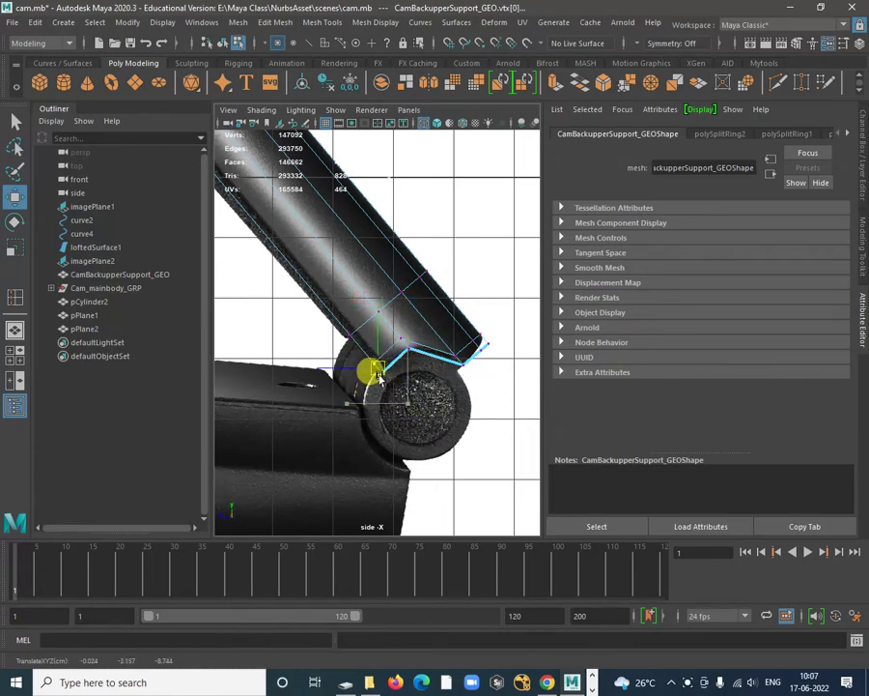
{"action": "key", "text": "ctrl+z"}
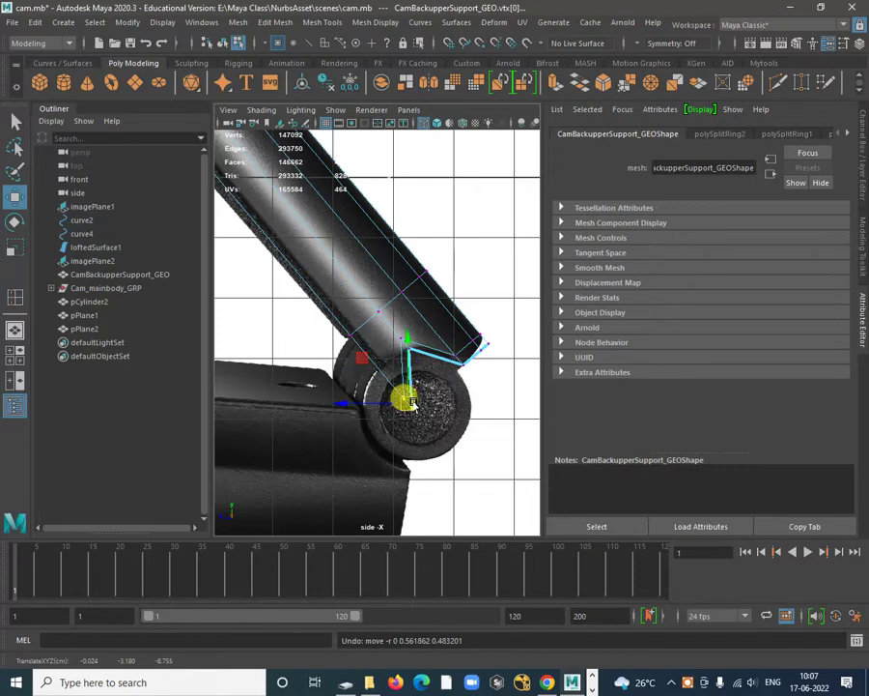
{"action": "left_click_drag", "start_coordinate": [412, 400], "coordinate": [384, 372]}
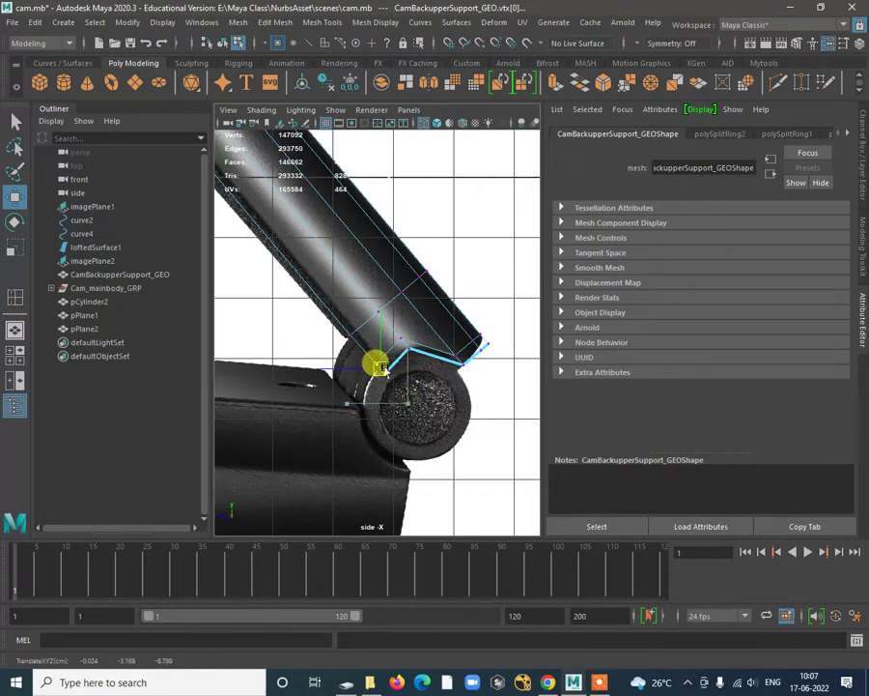
Step: Insert a lengthwise edge loop along the support arm through the middle of the notch edge at the hinge
{"action": "scroll", "coordinate": [439, 391], "scroll_direction": "down", "scroll_amount": 1}
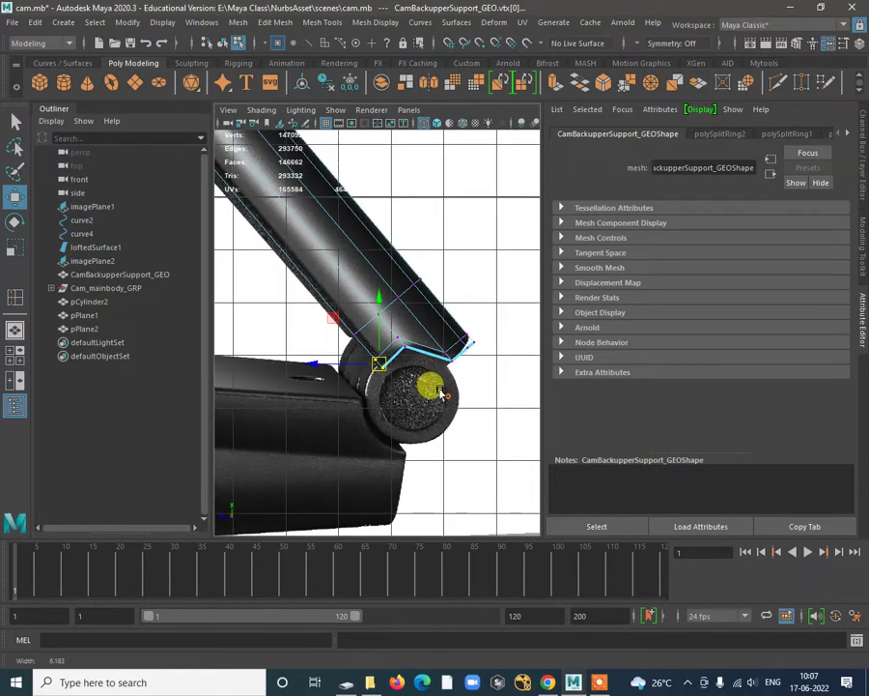
{"action": "middle_click_drag", "start_coordinate": [440, 391], "coordinate": [447, 404], "text": "alt"}
{"action": "scroll", "coordinate": [426, 338], "scroll_direction": "up", "scroll_amount": 2}
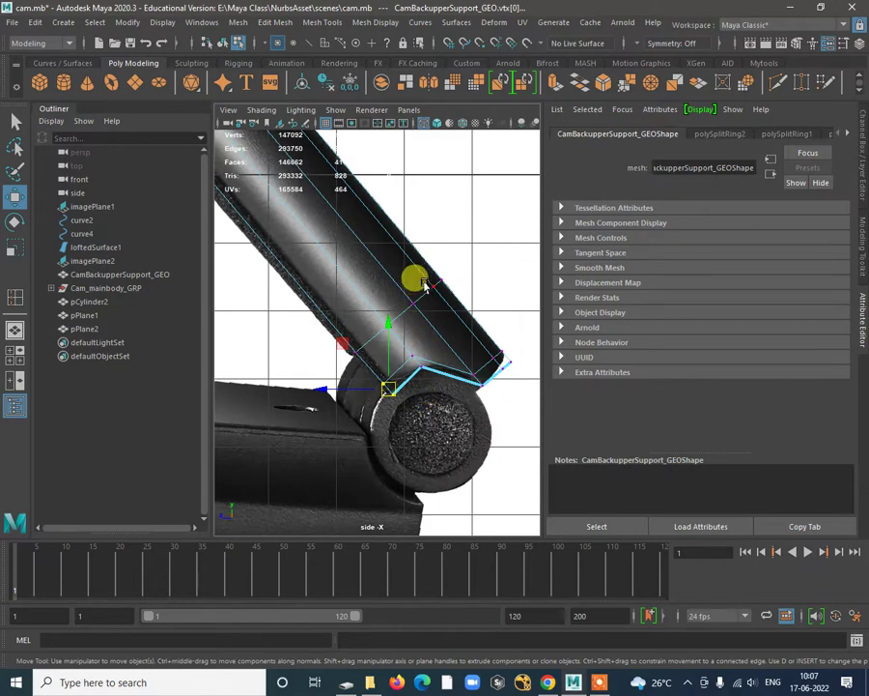
{"action": "right_click_drag", "start_coordinate": [426, 285], "coordinate": [500, 262]}
{"action": "left_click", "coordinate": [419, 267]}
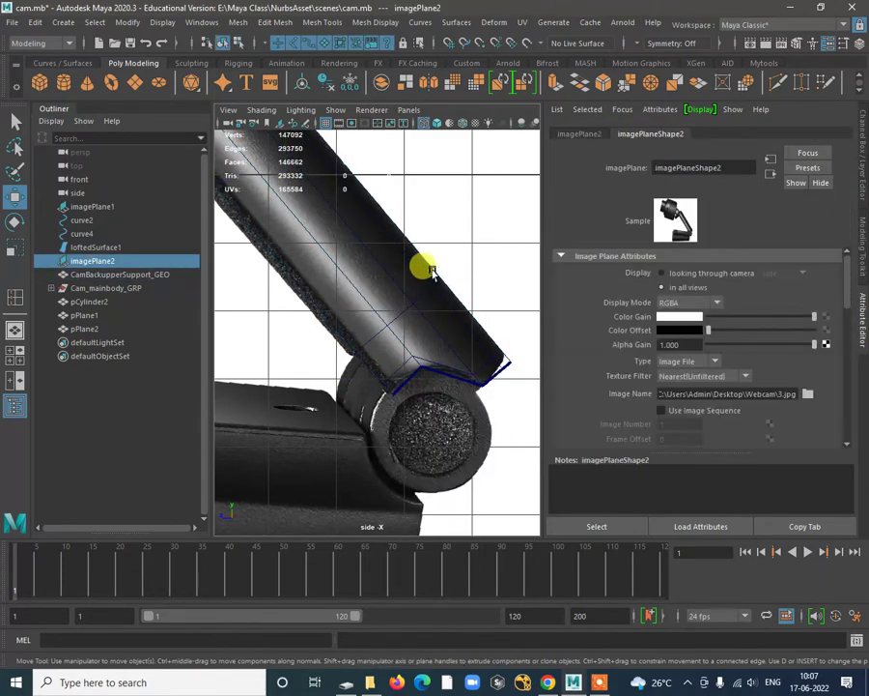
{"action": "left_click", "coordinate": [432, 271]}
{"action": "right_click_drag", "start_coordinate": [432, 267], "coordinate": [350, 286], "text": "shift"}
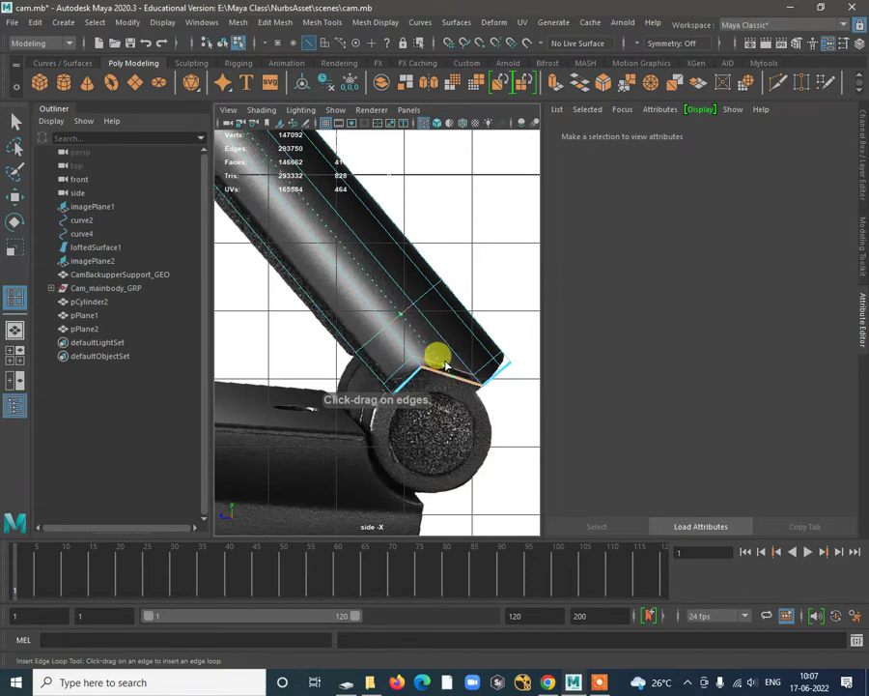
{"action": "left_click", "coordinate": [445, 363]}
Step: Raise the new loop's end vertices to round the notch over the hinge, and return the arm to object mode
{"action": "key", "text": "w"}
{"action": "mouse_move", "coordinate": [445, 365]}
{"action": "right_mouse_down"}
{"action": "mouse_move", "coordinate": [385, 324]}
{"action": "mouse_move", "coordinate": [454, 374]}
{"action": "right_mouse_up"}
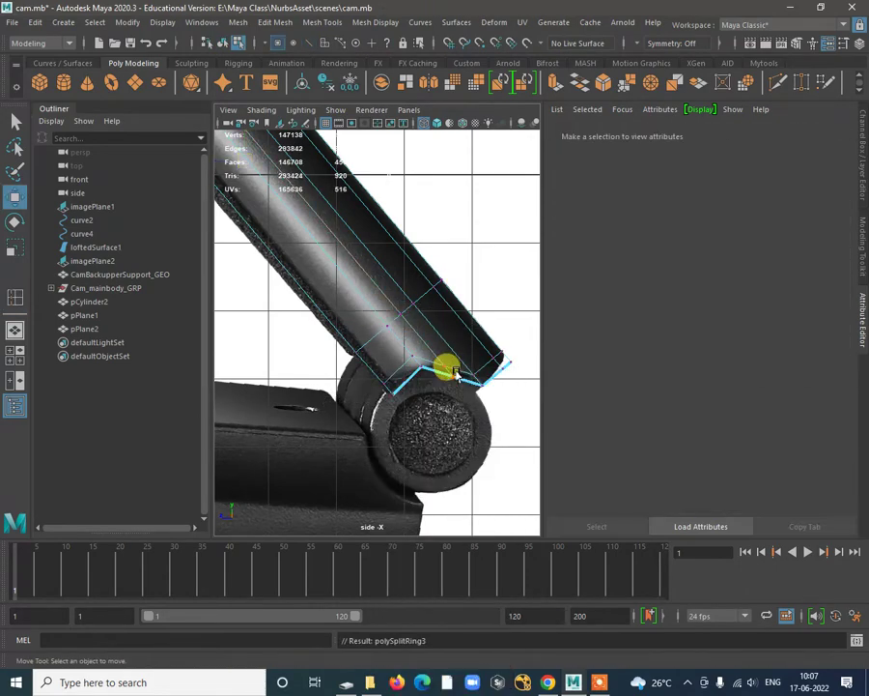
{"action": "left_click_drag", "start_coordinate": [458, 350], "coordinate": [442, 366]}
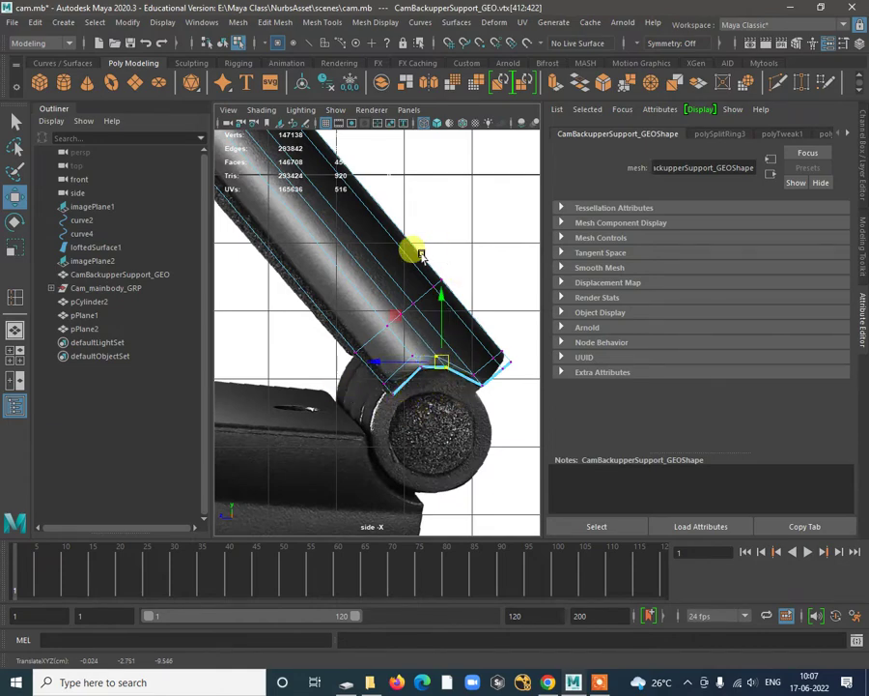
{"action": "right_click_drag", "start_coordinate": [421, 255], "coordinate": [498, 235]}
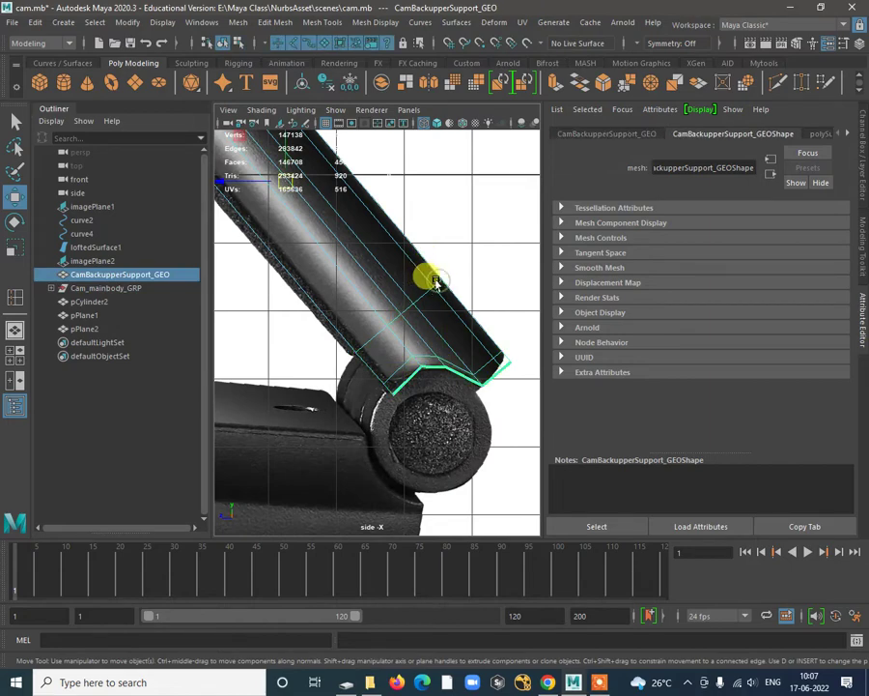
{"action": "left_click", "coordinate": [472, 315]}
{"action": "scroll", "coordinate": [380, 355], "scroll_direction": "down", "scroll_amount": 5}
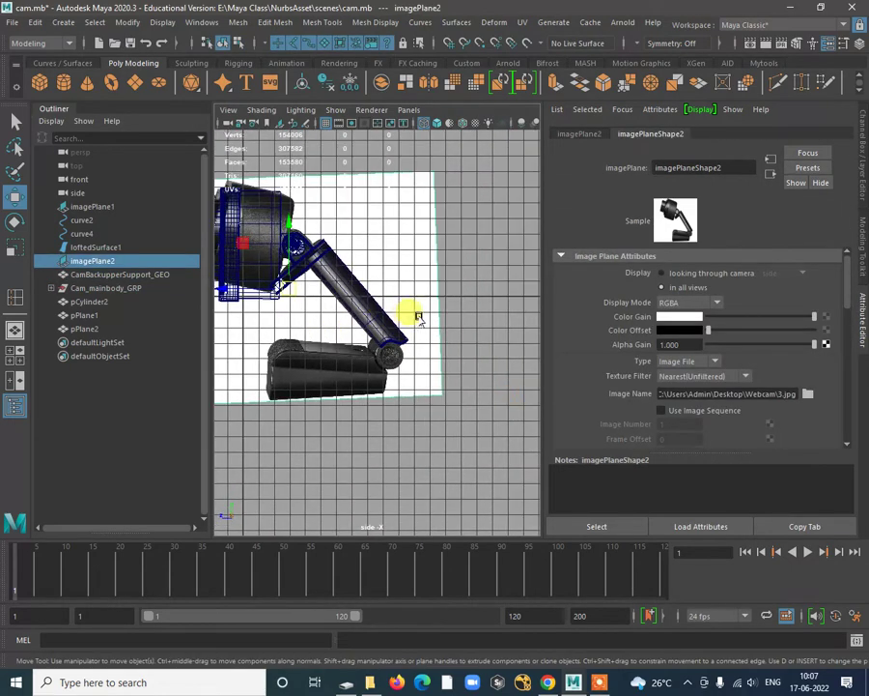
Step: Examine the reshaped support arm in the perspective and side views
{"action": "key", "text": "space"}
{"action": "key", "text": "space"}
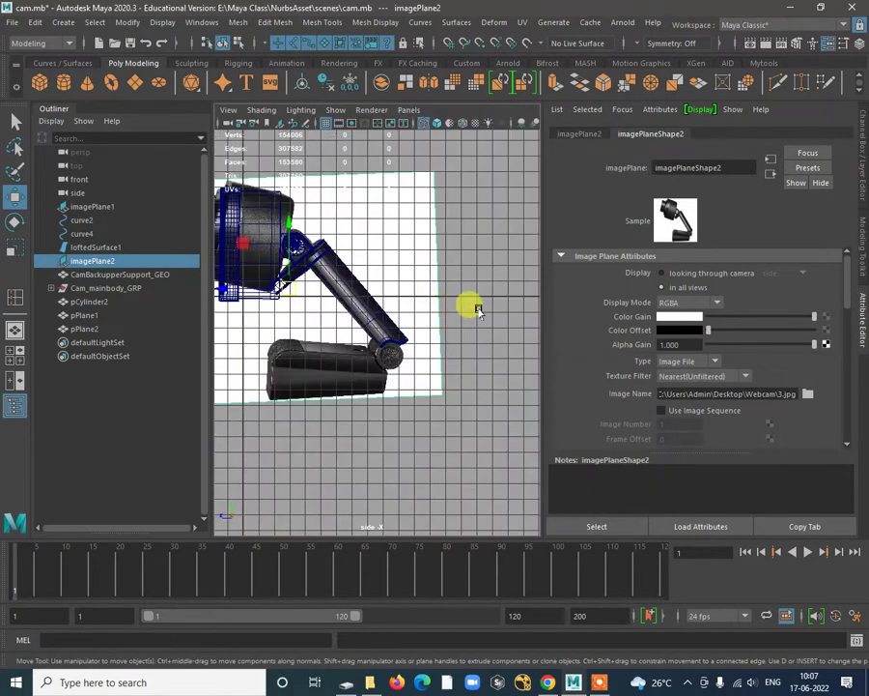
{"action": "key", "text": "space"}
{"action": "key", "text": "space"}
{"action": "left_click_drag", "start_coordinate": [471, 305], "coordinate": [415, 354], "text": "alt"}
{"action": "left_click", "coordinate": [417, 334]}
{"action": "key", "text": "space"}
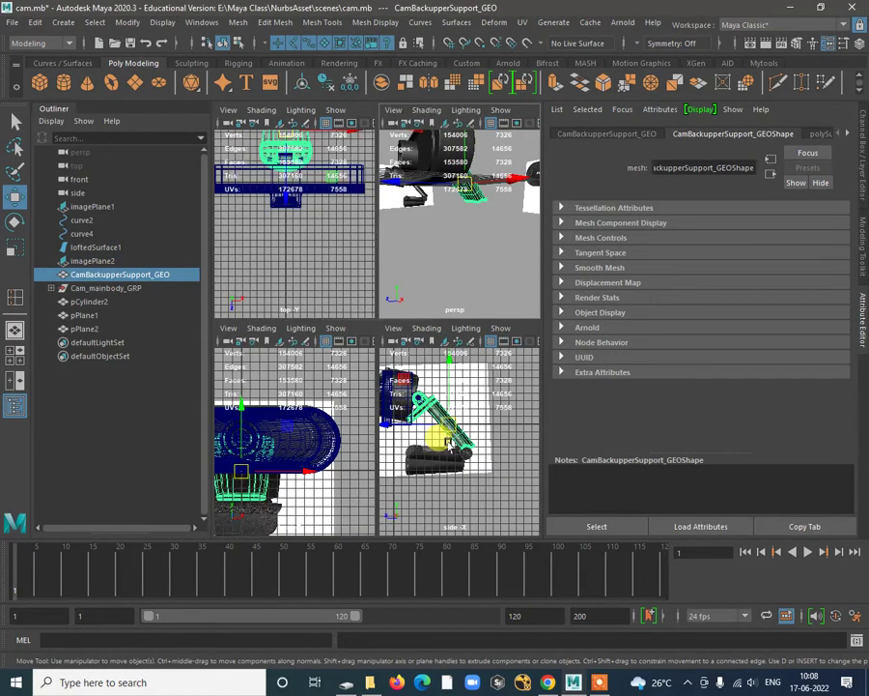
{"action": "key", "text": "space"}
Step: Examine the outline of the webcam's base block in the side reference from end to end
{"action": "scroll", "coordinate": [497, 359], "scroll_direction": "up", "scroll_amount": 5}
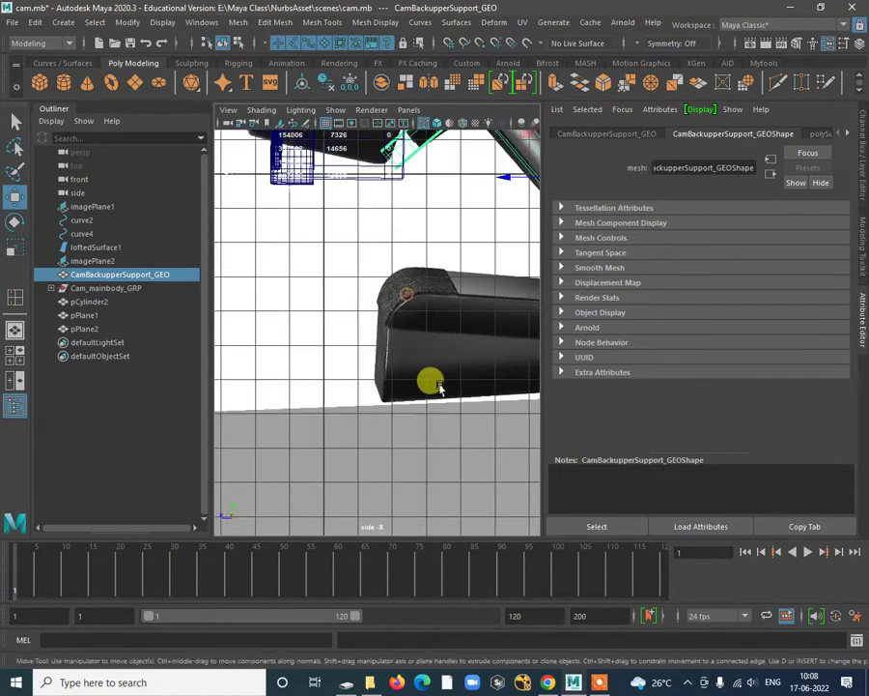
{"action": "middle_click_drag", "start_coordinate": [439, 386], "coordinate": [366, 359], "text": "alt"}
{"action": "right_click_drag", "start_coordinate": [368, 371], "coordinate": [315, 313], "text": "alt"}
{"action": "middle_click_drag", "start_coordinate": [315, 313], "coordinate": [344, 309], "text": "alt"}
{"action": "right_click_drag", "start_coordinate": [340, 287], "coordinate": [369, 329], "text": "alt"}
{"action": "middle_click_drag", "start_coordinate": [369, 329], "coordinate": [386, 329], "text": "alt"}
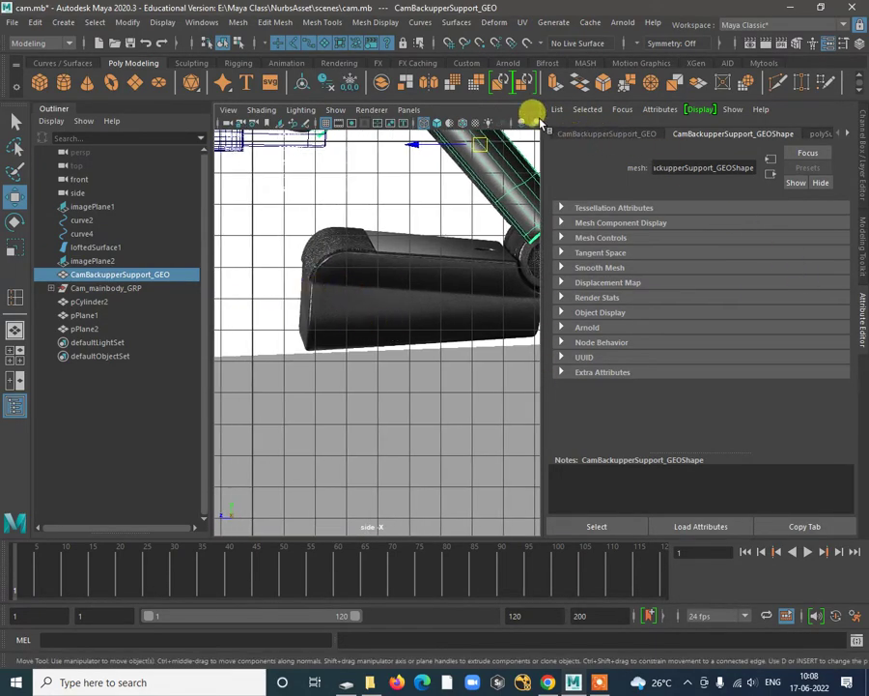
{"action": "right_click_drag", "start_coordinate": [354, 345], "coordinate": [326, 337], "text": "alt"}
{"action": "middle_click_drag", "start_coordinate": [415, 319], "coordinate": [290, 320], "text": "alt"}
{"action": "right_click_drag", "start_coordinate": [326, 278], "coordinate": [343, 293], "text": "alt"}
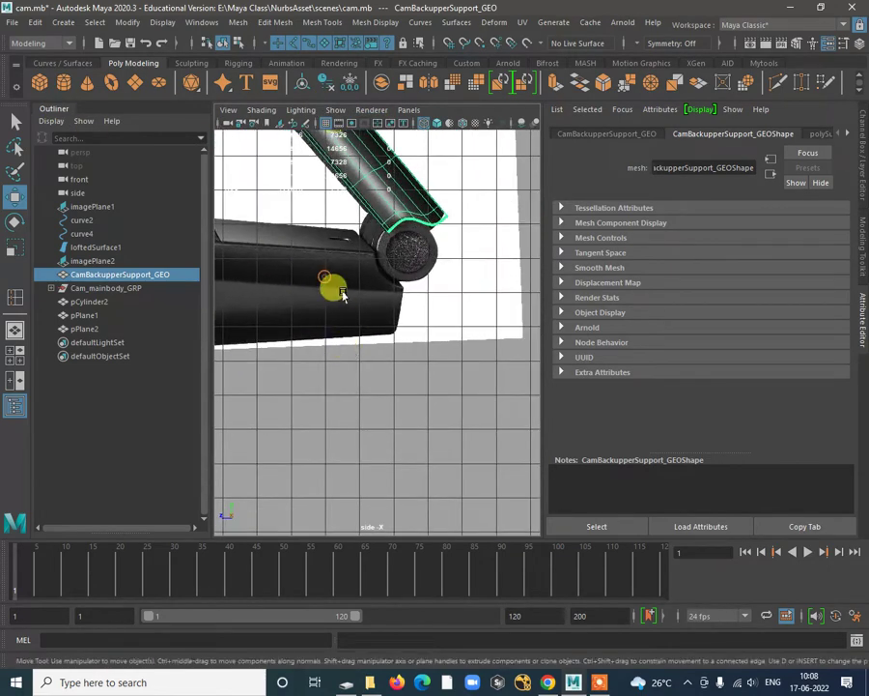
{"action": "middle_click_drag", "start_coordinate": [370, 295], "coordinate": [483, 301], "text": "alt"}
Step: Create a polygon cube, place it over the webcam base in the front view and scale it to the base's width and height
{"action": "left_click", "coordinate": [39, 81]}
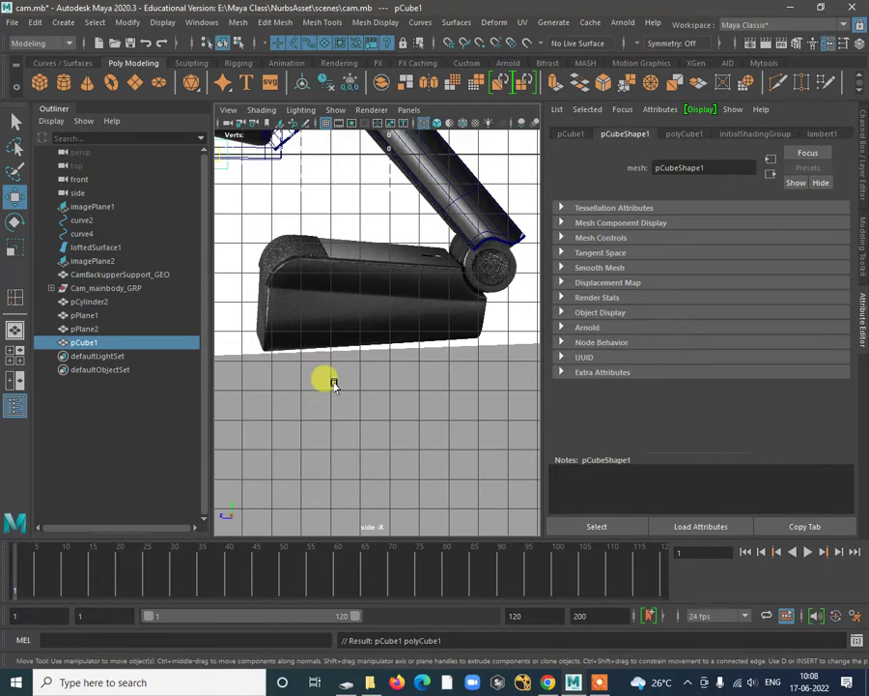
{"action": "key", "text": "space"}
{"action": "key", "text": "space"}
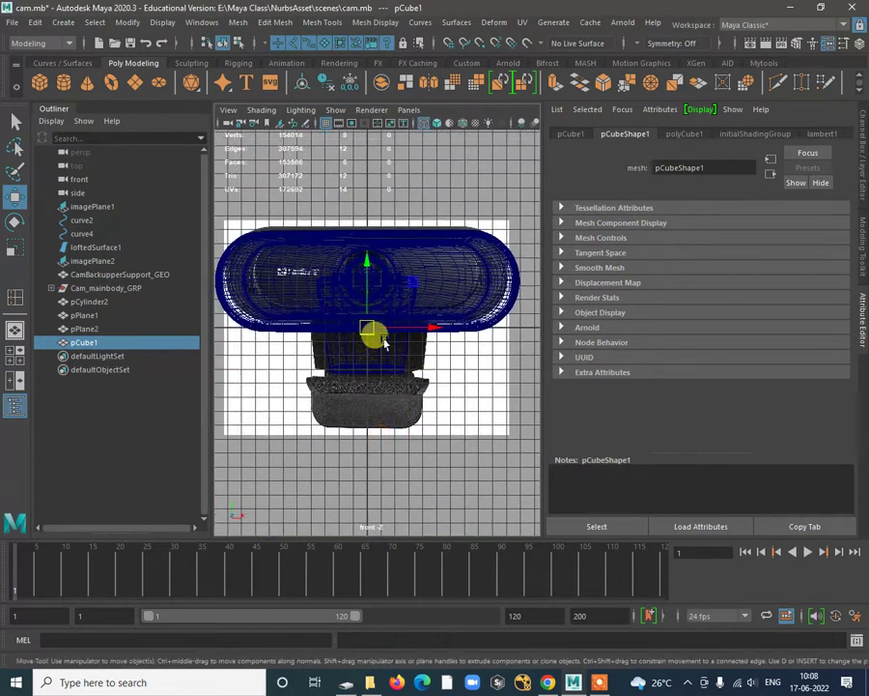
{"action": "left_click_drag", "start_coordinate": [363, 328], "coordinate": [469, 434]}
{"action": "scroll", "coordinate": [384, 443], "scroll_direction": "up", "scroll_amount": 2}
{"action": "key", "text": "r"}
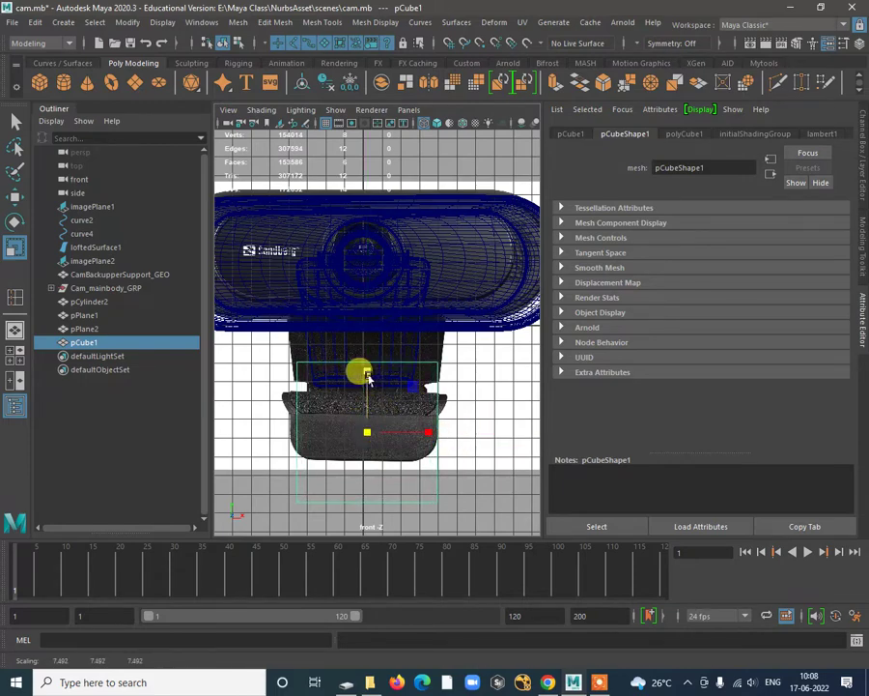
{"action": "left_click_drag", "start_coordinate": [367, 377], "coordinate": [366, 439]}
{"action": "key", "text": "w"}
Step: Move the cube along the Z axis onto the base block in the side view
{"action": "key", "text": "space"}
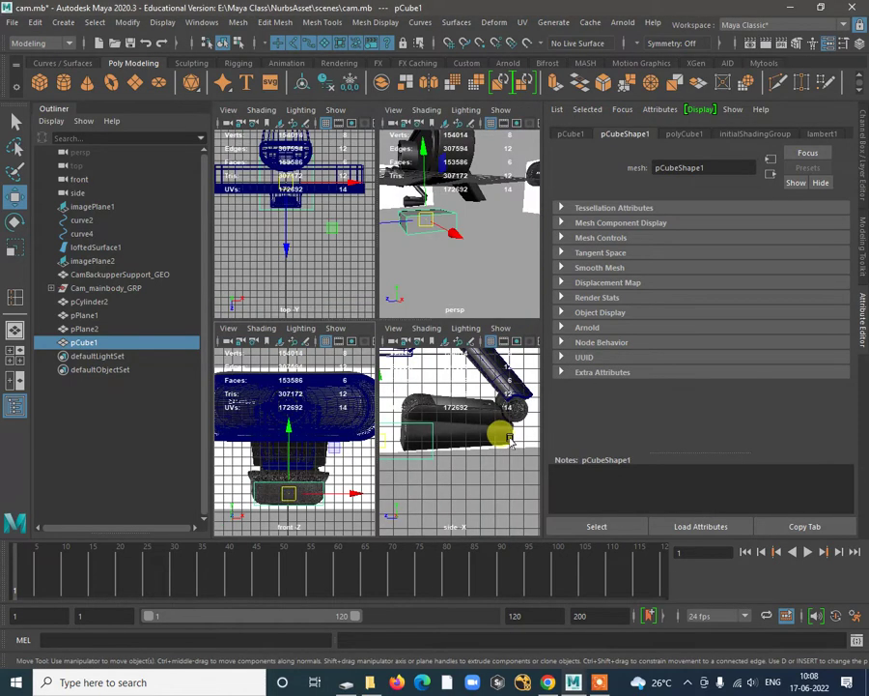
{"action": "key", "text": "space"}
{"action": "middle_click_drag", "start_coordinate": [288, 290], "coordinate": [346, 314], "text": "alt"}
{"action": "right_click_drag", "start_coordinate": [346, 314], "coordinate": [346, 346], "text": "alt"}
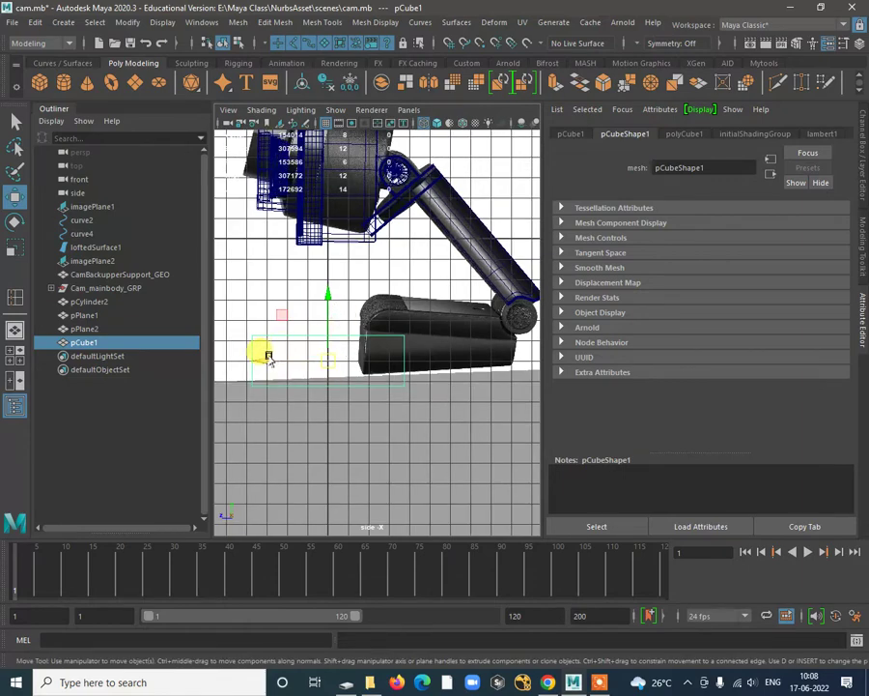
{"action": "left_click_drag", "start_coordinate": [268, 357], "coordinate": [379, 340]}
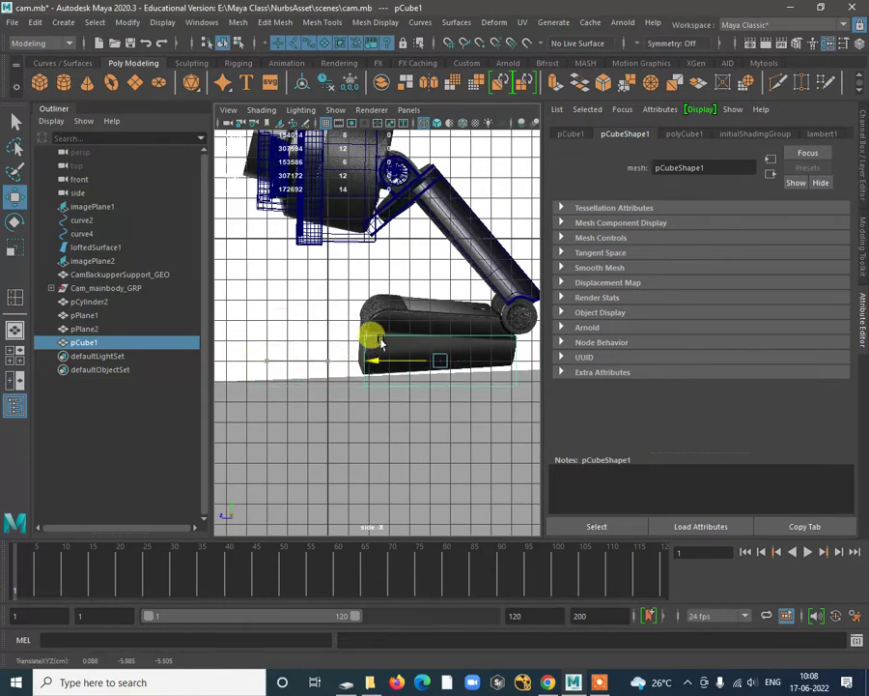
Step: Raise the cube's bottom vertices at both ends to match the base's slanted lower edge in the side view
{"action": "middle_click_drag", "start_coordinate": [377, 334], "coordinate": [334, 339], "text": "alt"}
{"action": "right_click_drag", "start_coordinate": [334, 338], "coordinate": [384, 379], "text": "alt"}
{"action": "middle_click_drag", "start_coordinate": [474, 396], "coordinate": [430, 384], "text": "alt"}
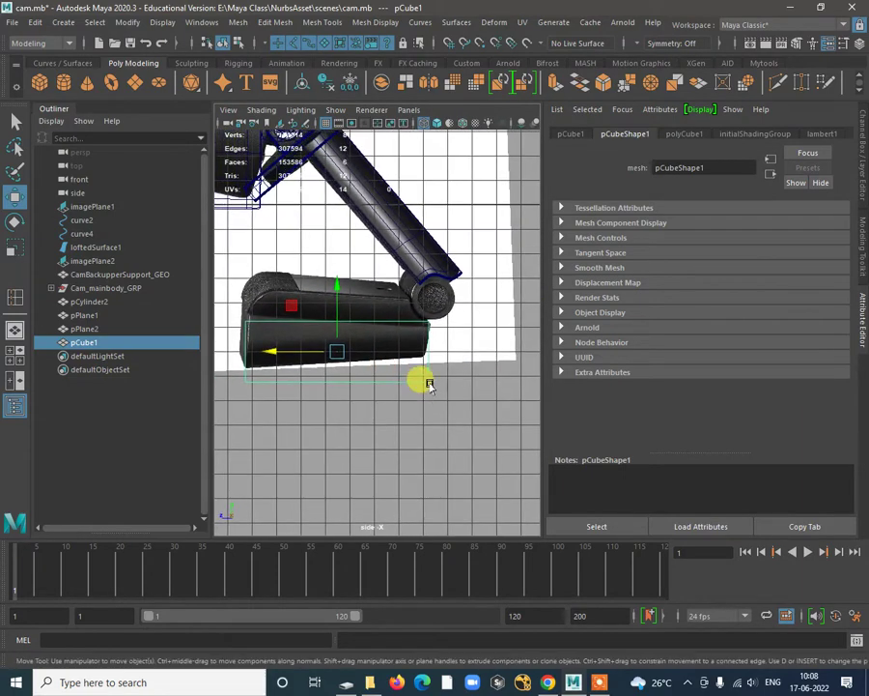
{"action": "right_click_drag", "start_coordinate": [426, 369], "coordinate": [348, 304]}
{"action": "left_click", "coordinate": [218, 363]}
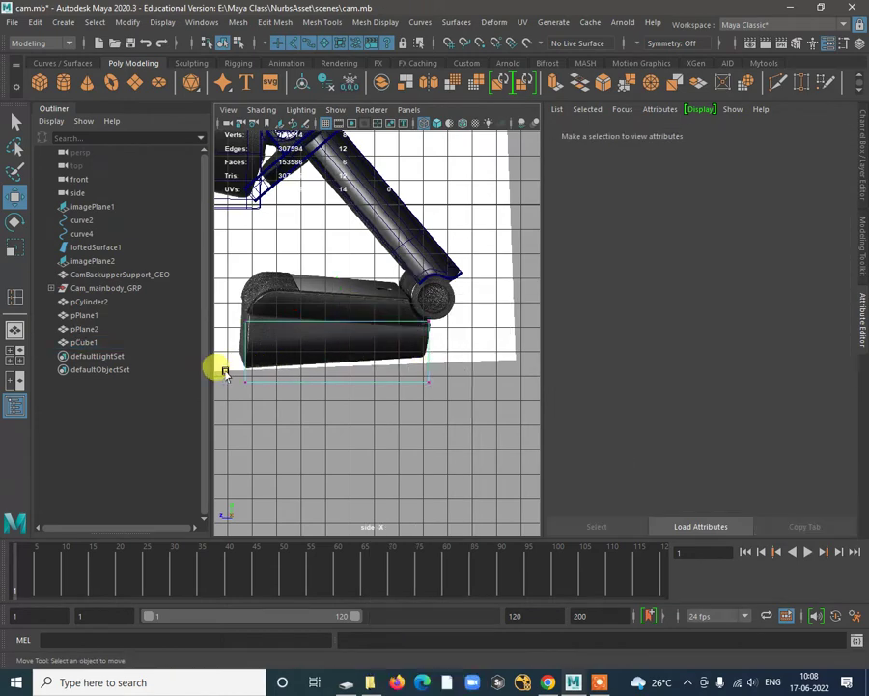
{"action": "left_click_drag", "start_coordinate": [250, 362], "coordinate": [243, 345]}
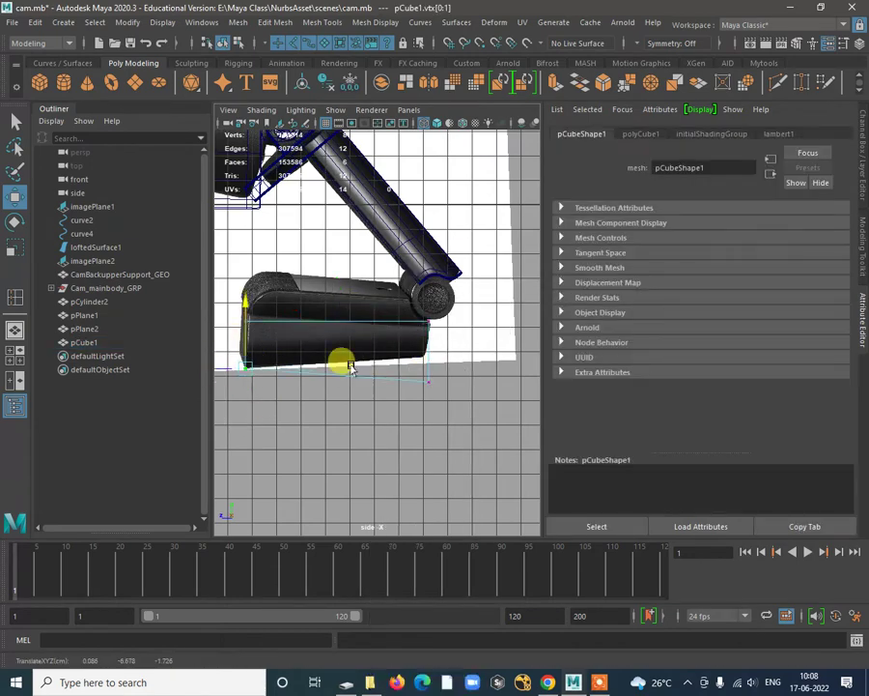
{"action": "left_click_drag", "start_coordinate": [386, 356], "coordinate": [437, 402]}
{"action": "left_click_drag", "start_coordinate": [425, 361], "coordinate": [426, 339]}
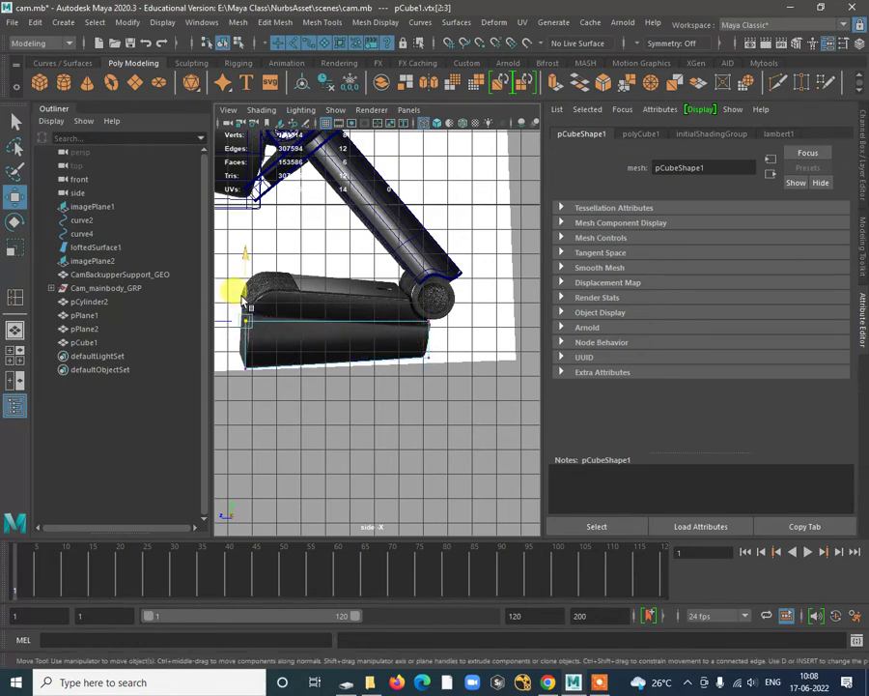
Step: Raise the cube's top front vertices so its upper edge follows the base's slope in the side view
{"action": "left_click_drag", "start_coordinate": [244, 302], "coordinate": [247, 292]}
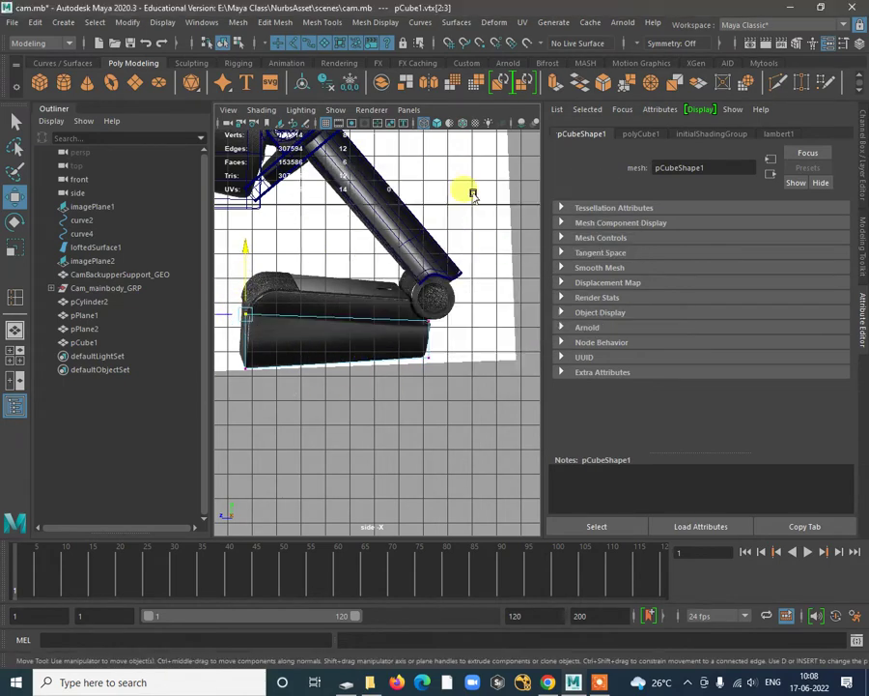
{"action": "key", "text": "space"}
{"action": "key", "text": "space"}
{"action": "right_click_drag", "start_coordinate": [462, 333], "coordinate": [394, 350], "text": "alt"}
{"action": "left_click_drag", "start_coordinate": [417, 365], "coordinate": [388, 353], "text": "alt"}
{"action": "key", "text": "space"}
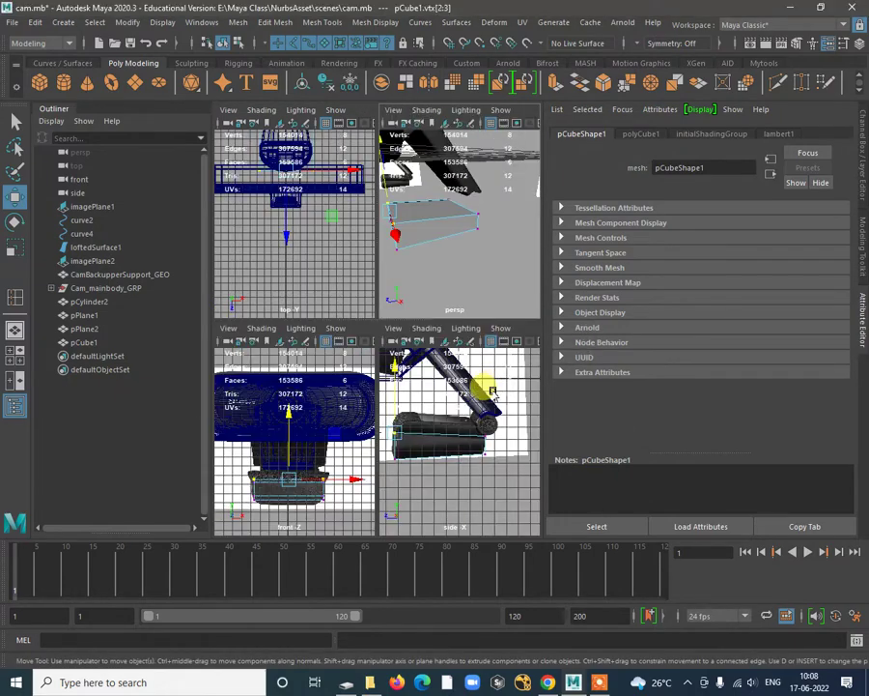
{"action": "key", "text": "space"}
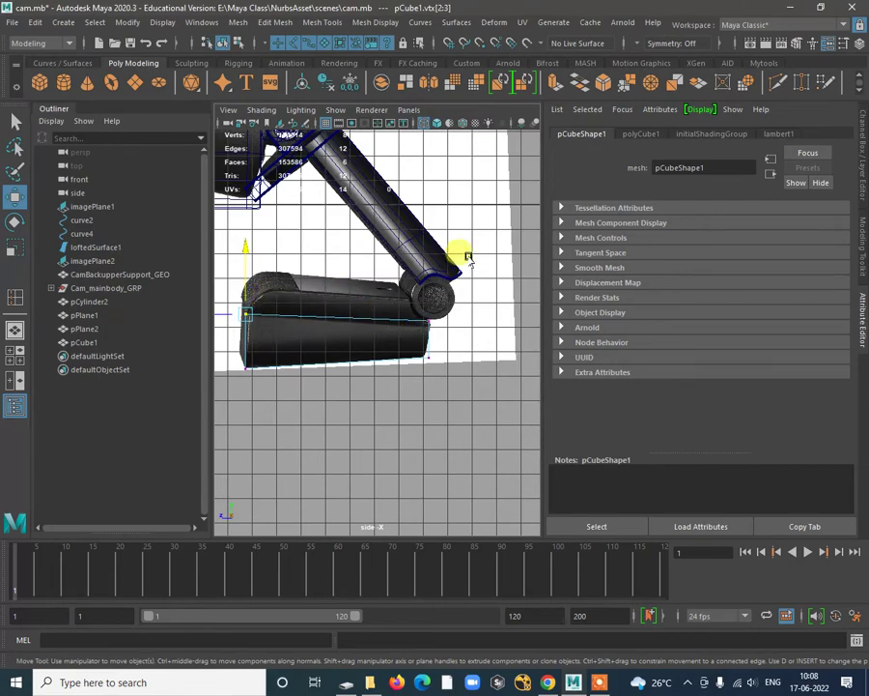
Step: Extrude the cube's top face upward twice to form two thin layers, the second with a local Z translation of 0.596
{"action": "key", "text": "space"}
{"action": "key", "text": "space"}
{"action": "left_click_drag", "start_coordinate": [431, 345], "coordinate": [337, 306], "text": "alt"}
{"action": "right_click_drag", "start_coordinate": [329, 289], "coordinate": [326, 321]}
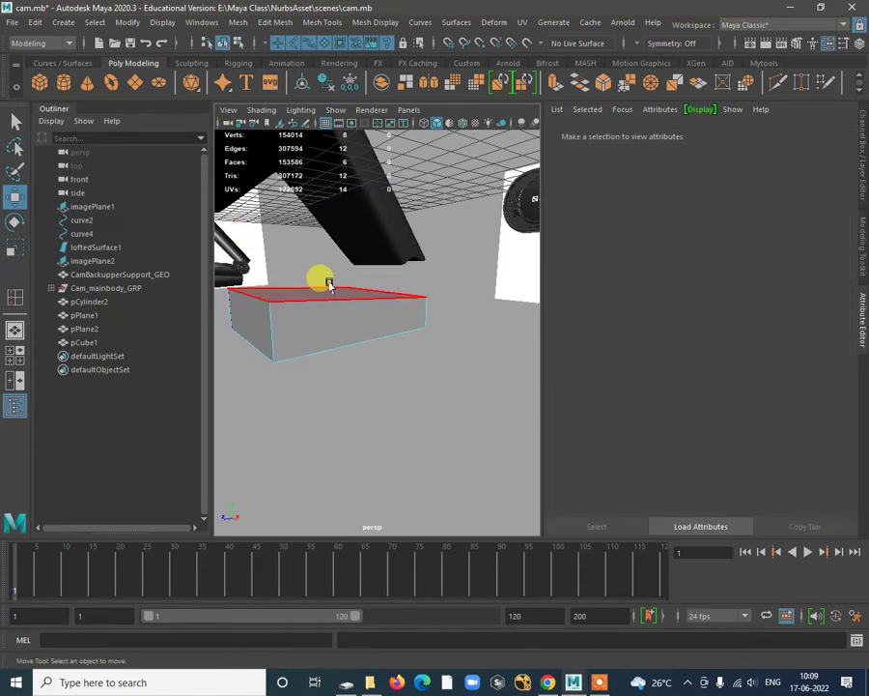
{"action": "left_click", "coordinate": [321, 287]}
{"action": "key", "text": "space"}
{"action": "key", "text": "space"}
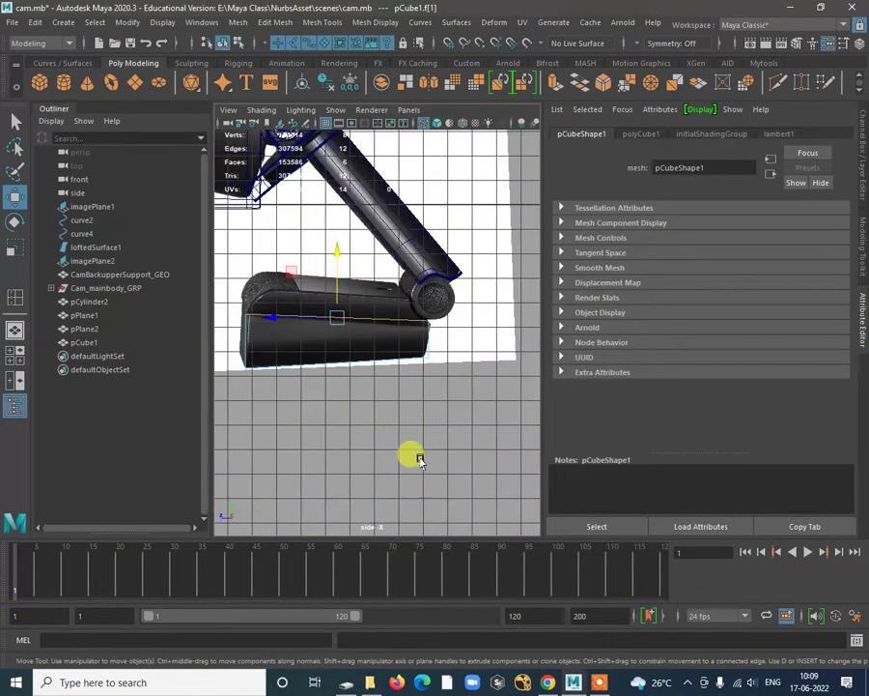
{"action": "right_click_drag", "start_coordinate": [471, 362], "coordinate": [470, 405], "text": "shift"}
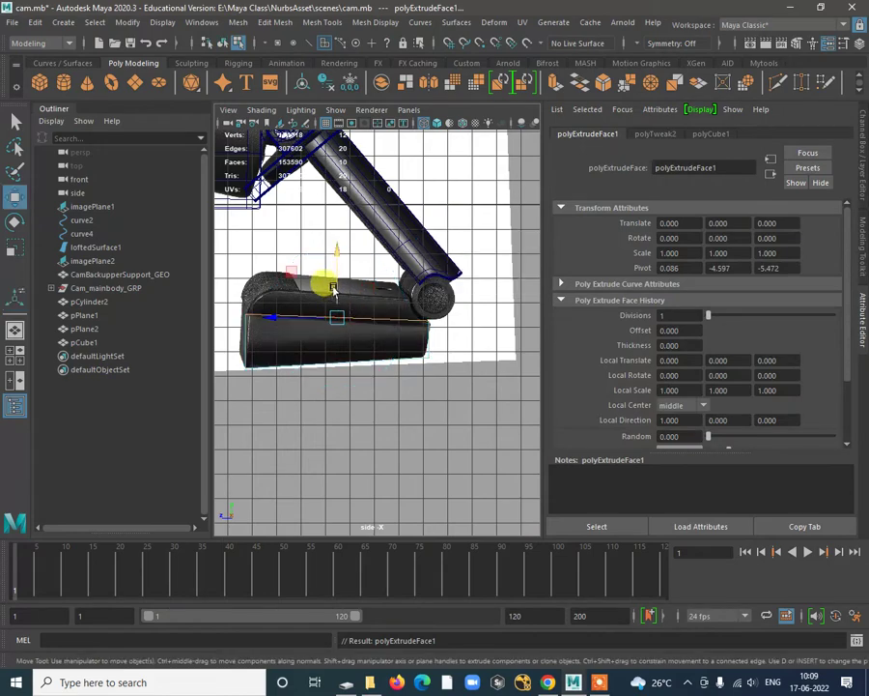
{"action": "left_click_drag", "start_coordinate": [333, 288], "coordinate": [344, 279]}
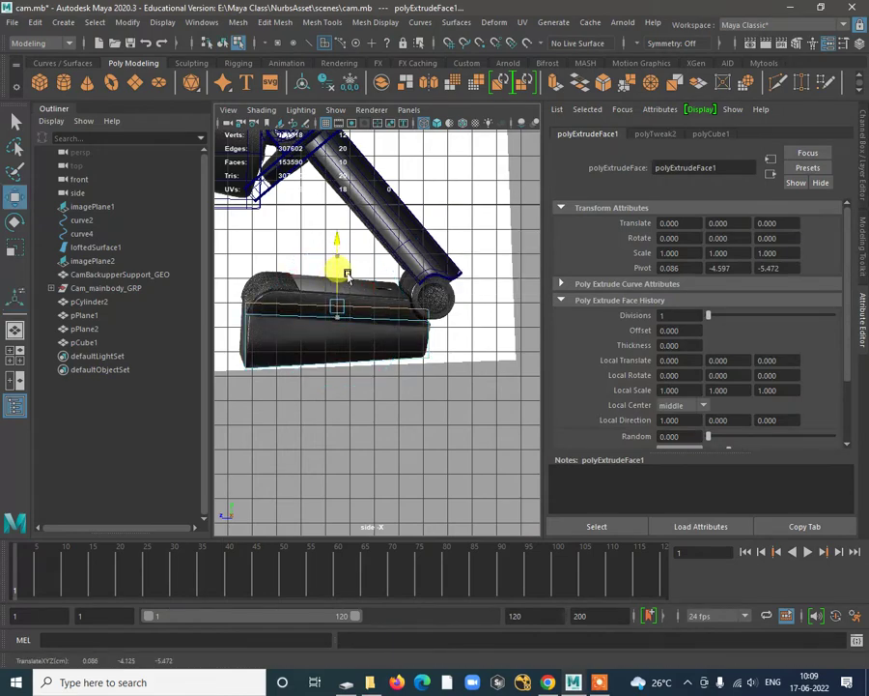
{"action": "key", "text": "ctrl+e"}
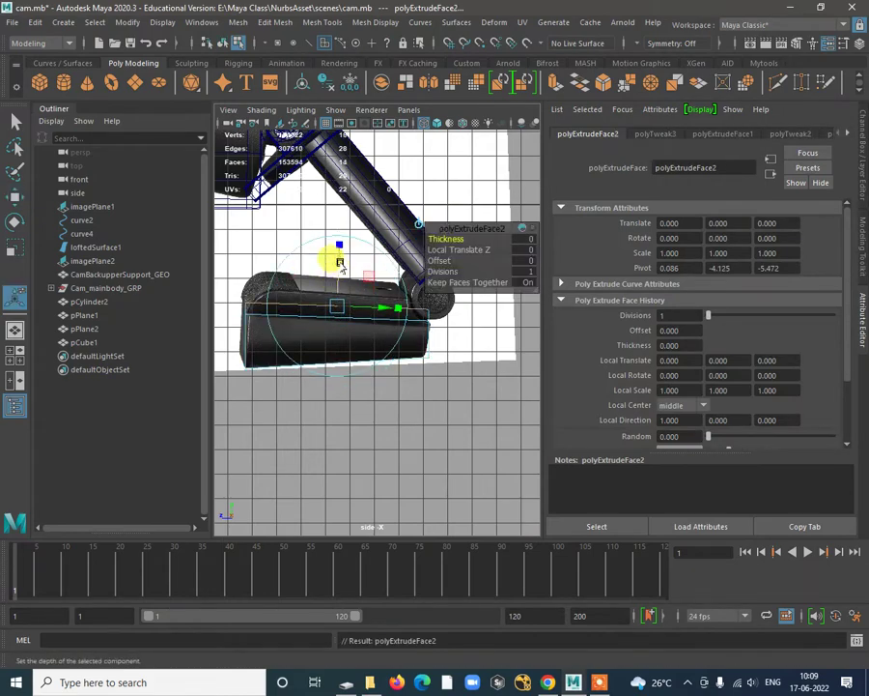
{"action": "left_click_drag", "start_coordinate": [340, 263], "coordinate": [348, 250]}
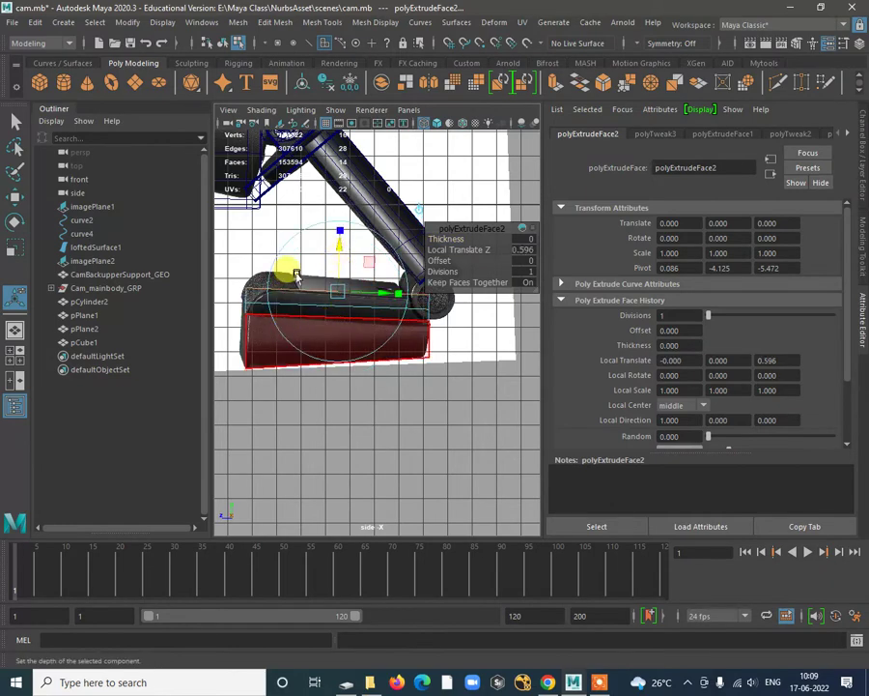
Step: Shift the front vertices of the top extruded layer inward to follow the base's rounded front in the side view
{"action": "scroll", "coordinate": [385, 361], "scroll_direction": "up", "scroll_amount": 3}
{"action": "middle_click_drag", "start_coordinate": [384, 362], "coordinate": [287, 399], "text": "alt"}
{"action": "scroll", "coordinate": [323, 379], "scroll_direction": "down", "scroll_amount": 1}
{"action": "middle_click_drag", "start_coordinate": [331, 369], "coordinate": [425, 394], "text": "alt"}
{"action": "scroll", "coordinate": [386, 392], "scroll_direction": "down", "scroll_amount": 1}
{"action": "scroll", "coordinate": [386, 401], "scroll_direction": "up", "scroll_amount": 1}
{"action": "key", "text": "w"}
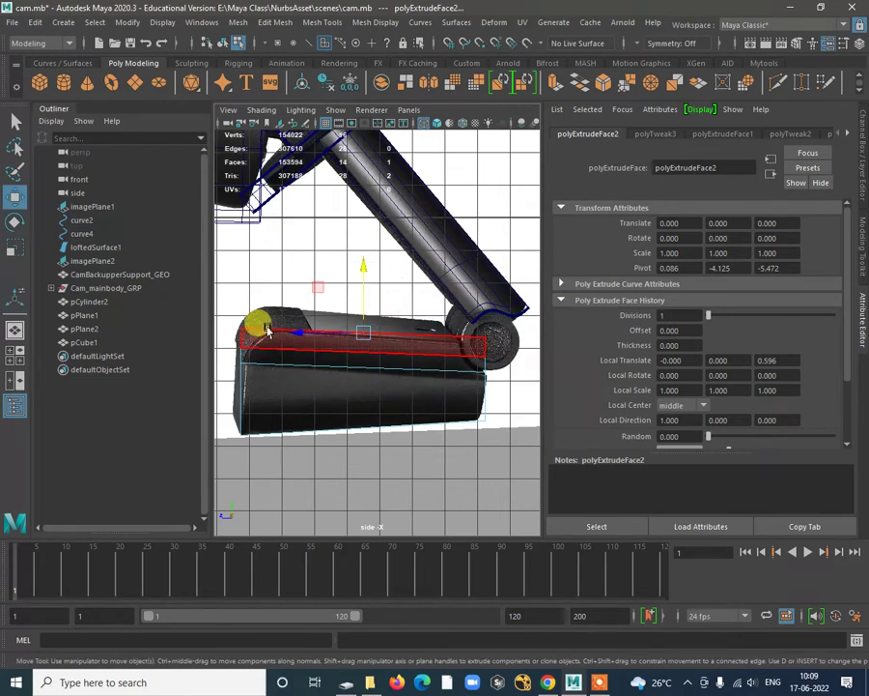
{"action": "right_click_drag", "start_coordinate": [273, 307], "coordinate": [204, 302]}
{"action": "scroll", "coordinate": [245, 302], "scroll_direction": "up", "scroll_amount": 1}
{"action": "middle_click_drag", "start_coordinate": [270, 328], "coordinate": [293, 335], "text": "alt"}
{"action": "left_click_drag", "start_coordinate": [230, 299], "coordinate": [286, 340]}
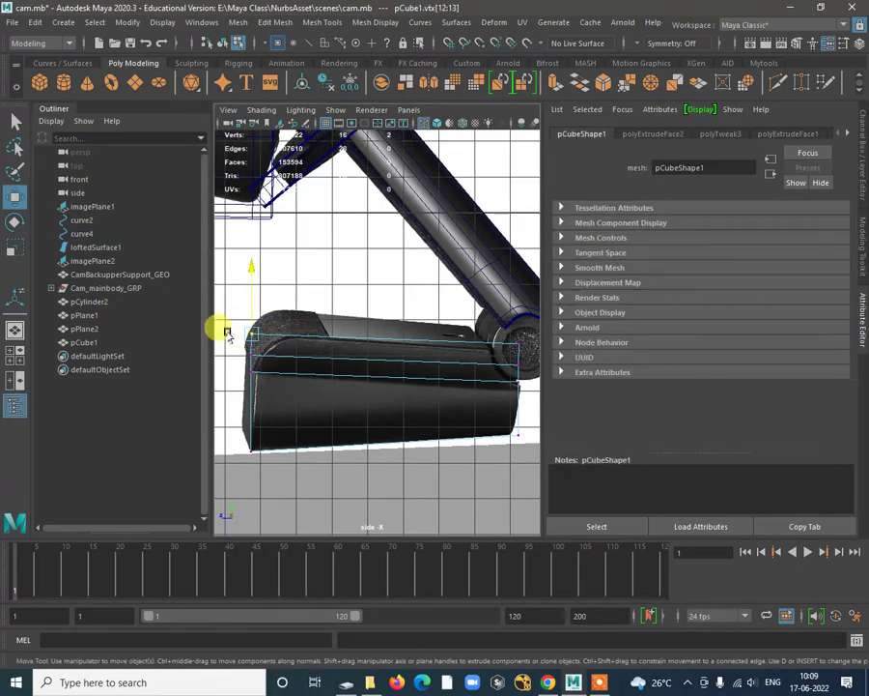
{"action": "left_click_drag", "start_coordinate": [227, 333], "coordinate": [251, 354]}
{"action": "left_click_drag", "start_coordinate": [321, 336], "coordinate": [280, 338]}
{"action": "middle_click_drag", "start_coordinate": [363, 365], "coordinate": [292, 358], "text": "alt"}
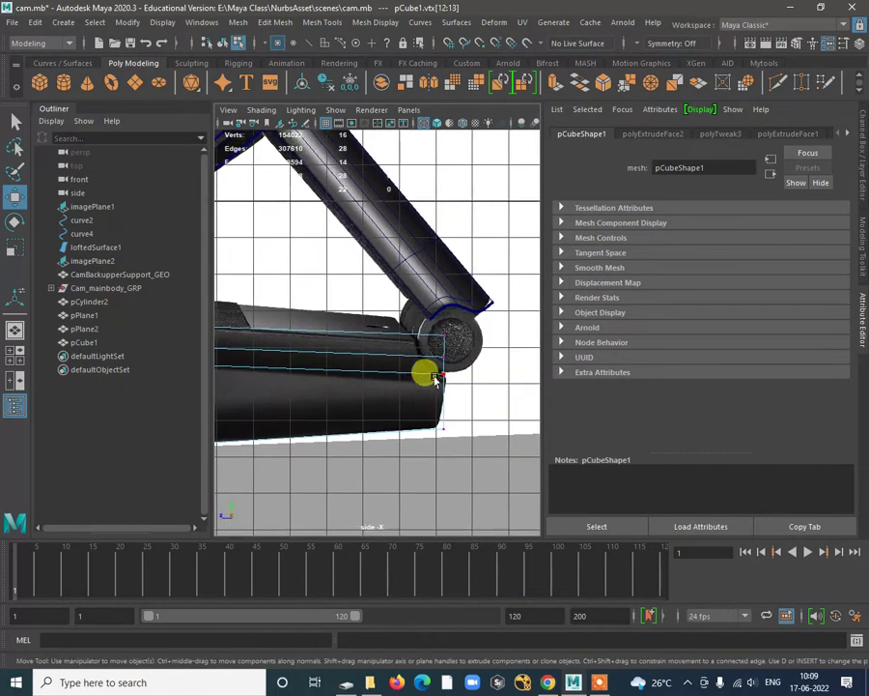
Step: Move the rear vertices of both extruded layers forward along Z to clear the hinge in the side reference
{"action": "left_click_drag", "start_coordinate": [435, 362], "coordinate": [390, 362]}
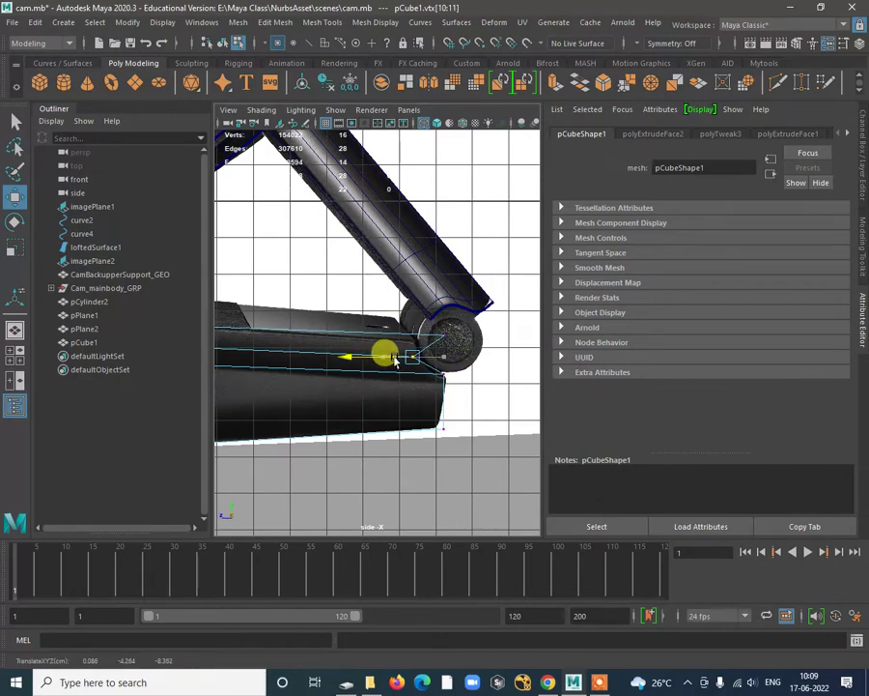
{"action": "left_click_drag", "start_coordinate": [468, 327], "coordinate": [393, 338]}
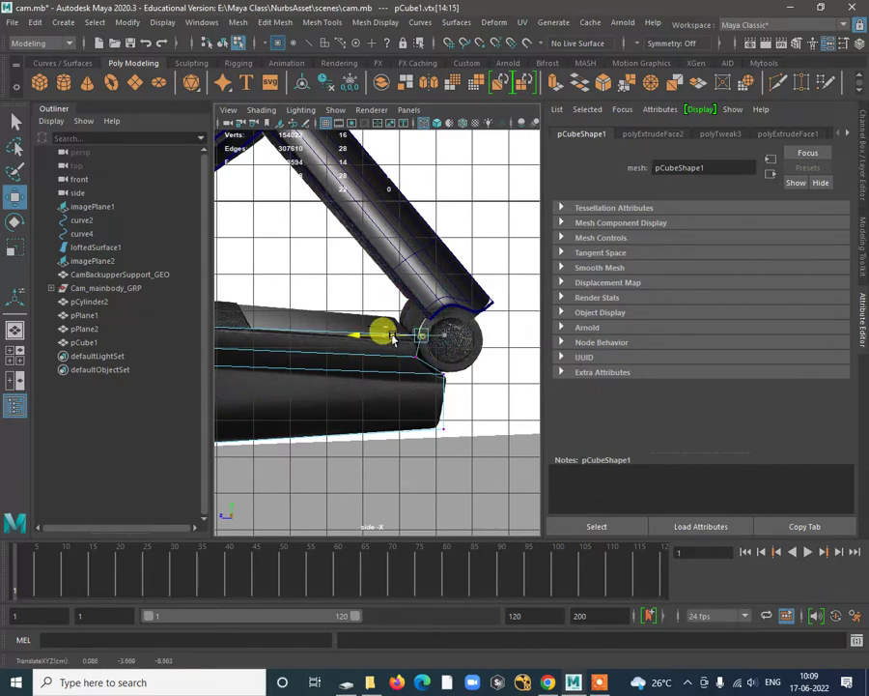
{"action": "right_click_drag", "start_coordinate": [448, 409], "coordinate": [383, 387], "text": "alt"}
Step: Try to widen the cube's upper vertices along X to the reference width in the front view
{"action": "key", "text": "space"}
{"action": "key", "text": "space"}
{"action": "left_click_drag", "start_coordinate": [462, 260], "coordinate": [454, 315], "text": "alt"}
{"action": "key", "text": "space"}
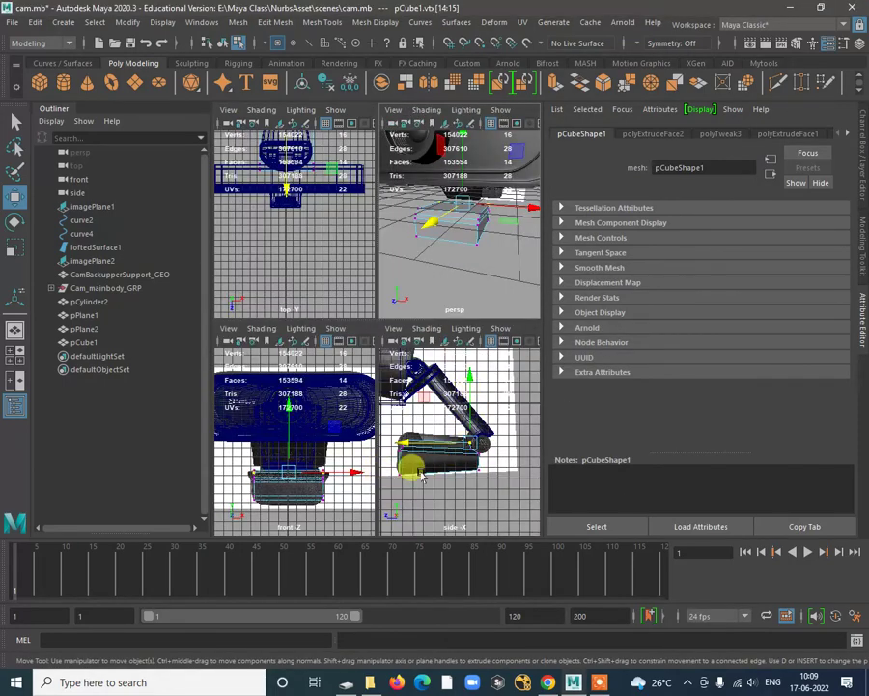
{"action": "key", "text": "space"}
{"action": "right_click_drag", "start_coordinate": [362, 394], "coordinate": [338, 396], "text": "alt"}
{"action": "left_click_drag", "start_coordinate": [248, 363], "coordinate": [482, 404]}
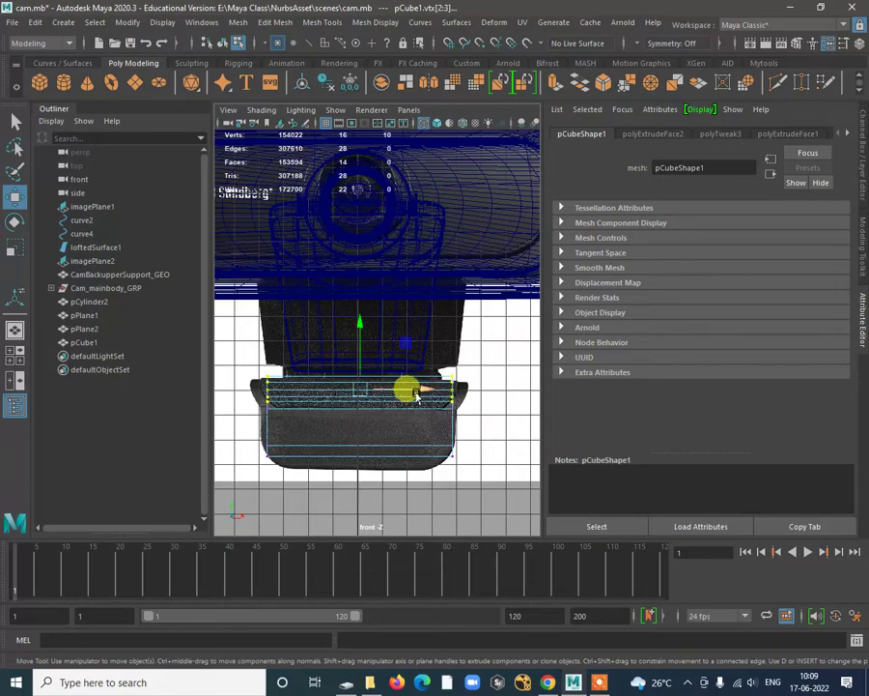
{"action": "key", "text": "r"}
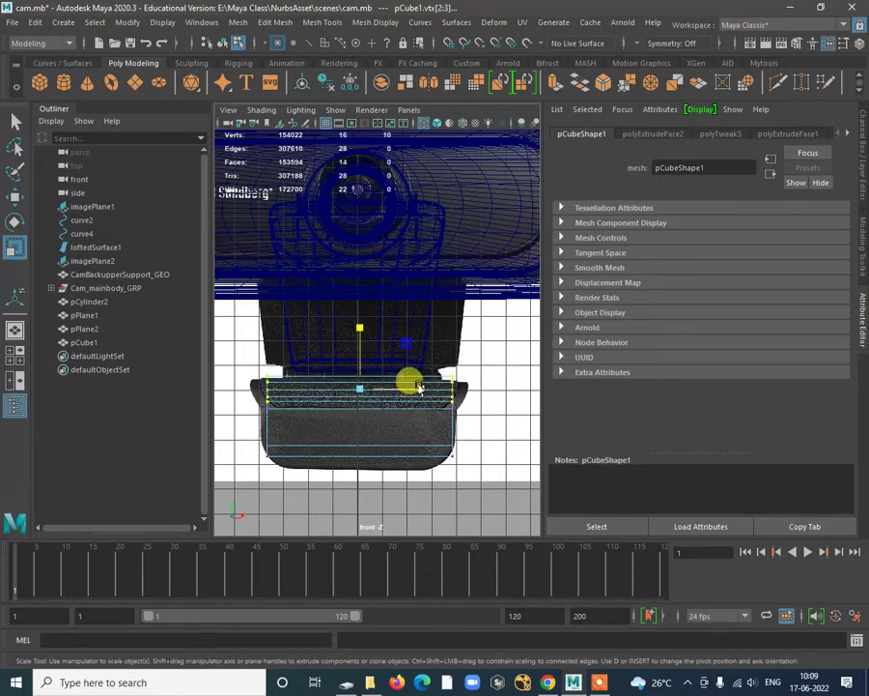
{"action": "left_click_drag", "start_coordinate": [418, 386], "coordinate": [437, 405]}
{"action": "key", "text": "ctrl+z"}
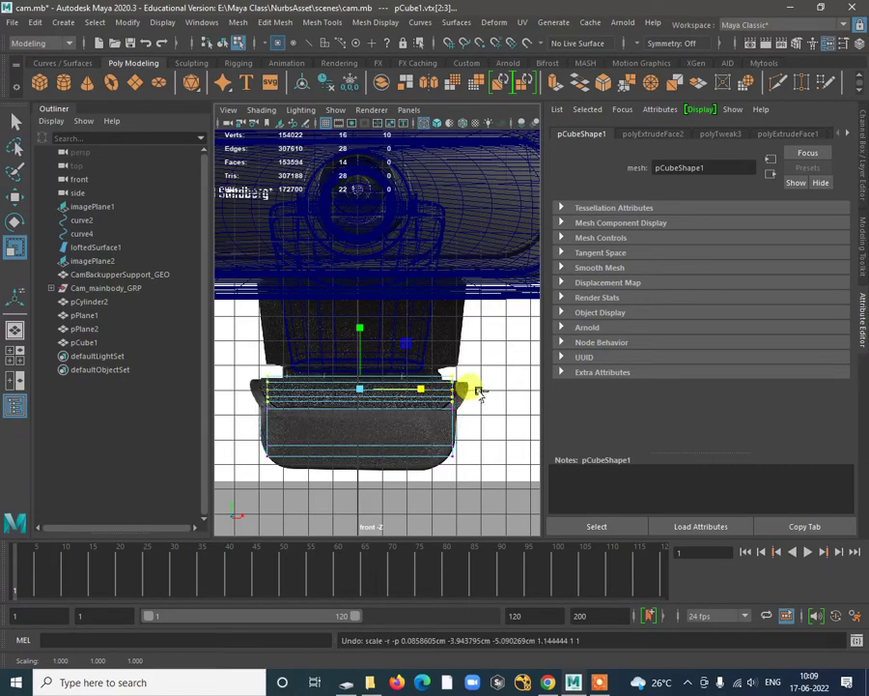
Step: Adjust the width of the cube's upper vertices along X in the perspective view, scaling the rear set separately
{"action": "key", "text": "space"}
{"action": "key", "text": "space"}
{"action": "left_click_drag", "start_coordinate": [517, 380], "coordinate": [529, 312], "text": "alt"}
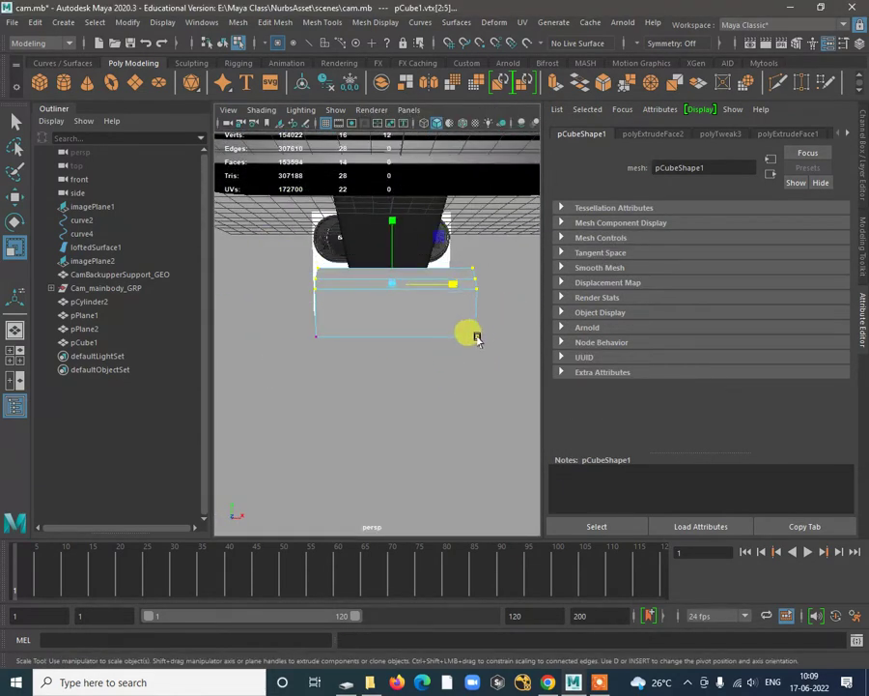
{"action": "mouse_move", "coordinate": [474, 336]}
{"action": "left_mouse_down", "text": "alt"}
{"action": "mouse_move", "coordinate": [369, 340]}
{"action": "mouse_move", "coordinate": [477, 341]}
{"action": "left_mouse_up", "text": "alt"}
{"action": "left_click_drag", "start_coordinate": [454, 297], "coordinate": [398, 369]}
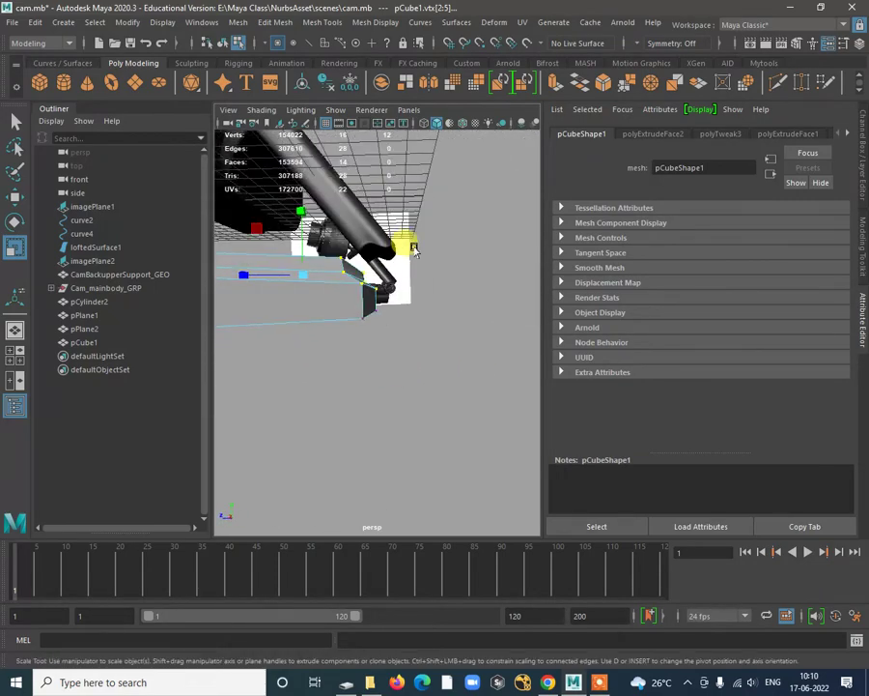
{"action": "left_click_drag", "start_coordinate": [354, 298], "coordinate": [299, 286], "text": "alt"}
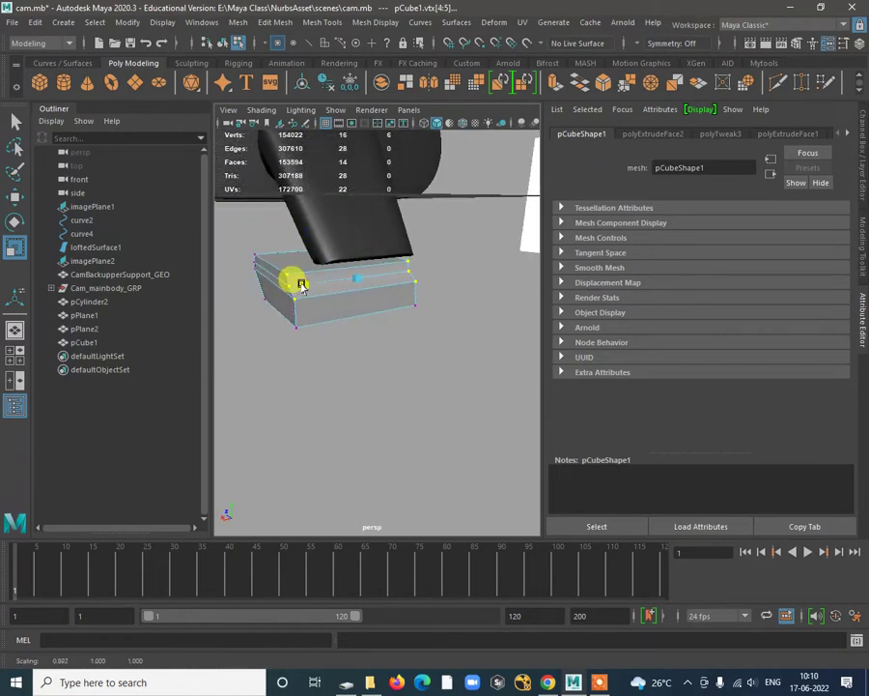
Step: Bevel the cube's two long bottom side edges with a fraction of 0.5 and 2 segments
{"action": "left_click_drag", "start_coordinate": [355, 322], "coordinate": [348, 229], "text": "alt"}
{"action": "right_click_drag", "start_coordinate": [348, 232], "coordinate": [350, 184]}
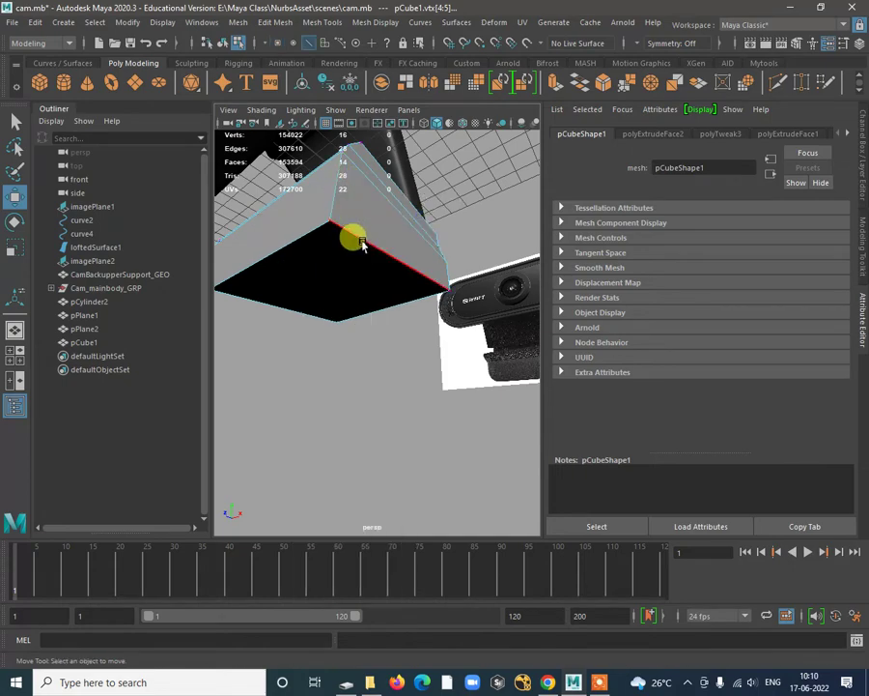
{"action": "left_click", "coordinate": [362, 245]}
{"action": "left_click_drag", "start_coordinate": [361, 238], "coordinate": [365, 280], "text": "alt"}
{"action": "right_click_drag", "start_coordinate": [355, 271], "coordinate": [357, 273], "text": "shift"}
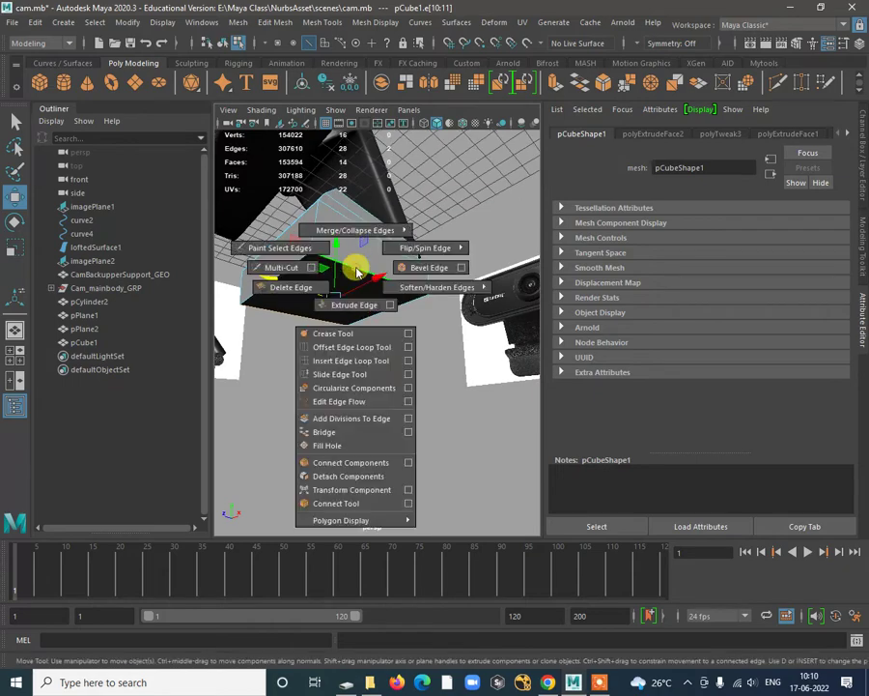
{"action": "right_click_drag", "start_coordinate": [413, 263], "coordinate": [417, 266], "text": "shift"}
{"action": "left_click_drag", "start_coordinate": [396, 286], "coordinate": [413, 364], "text": "alt"}
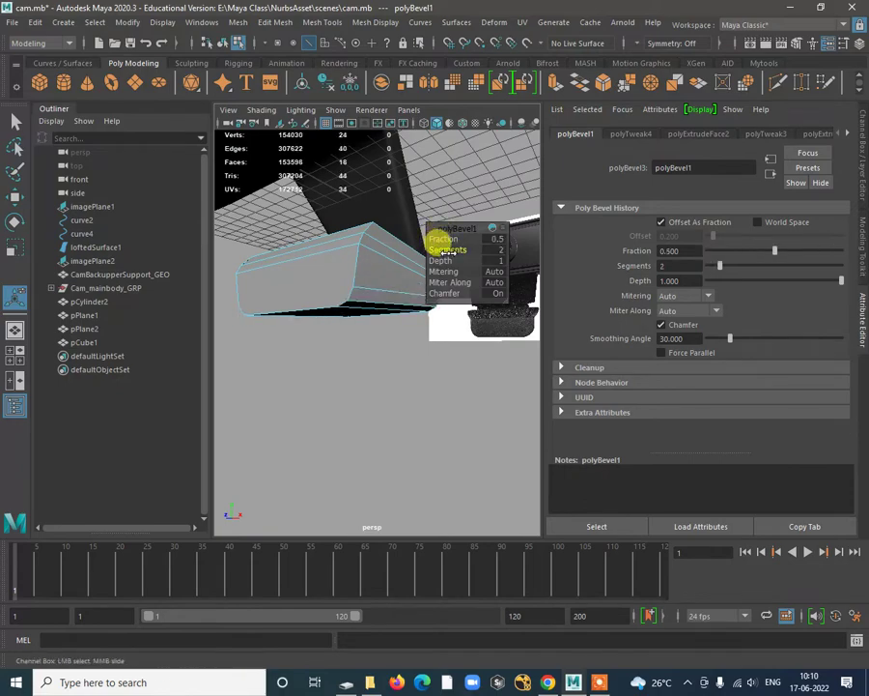
{"action": "left_click_drag", "start_coordinate": [447, 251], "coordinate": [333, 275], "text": "alt"}
Step: Preview the base cube smoothed in the perspective view and restore its unsmoothed display
{"action": "key", "text": "w"}
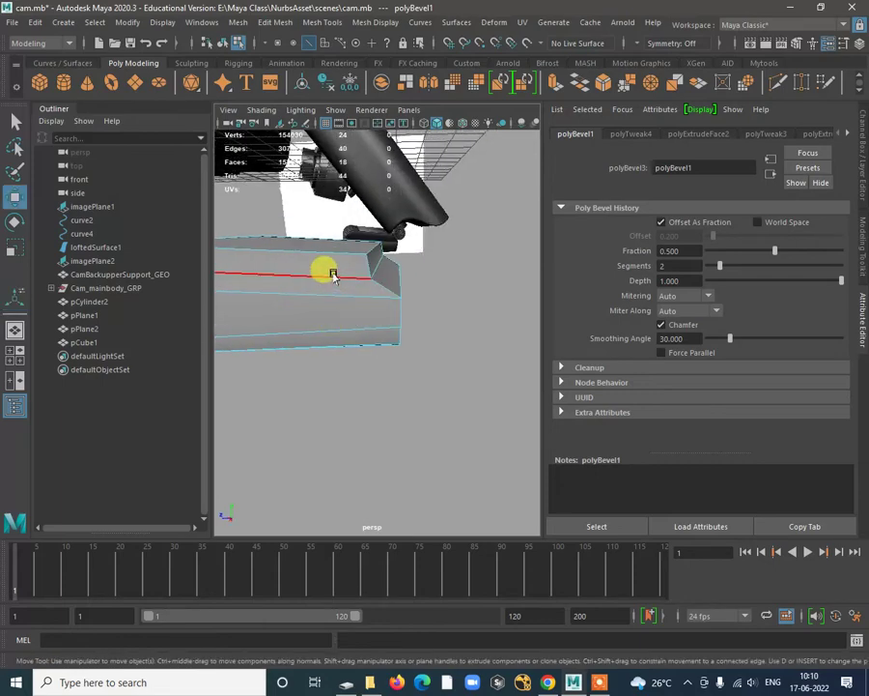
{"action": "right_click_drag", "start_coordinate": [333, 275], "coordinate": [386, 252]}
{"action": "left_click_drag", "start_coordinate": [340, 296], "coordinate": [400, 331], "text": "alt"}
{"action": "key", "text": "3"}
{"action": "left_click", "coordinate": [420, 389]}
{"action": "left_click_drag", "start_coordinate": [420, 389], "coordinate": [367, 372], "text": "alt"}
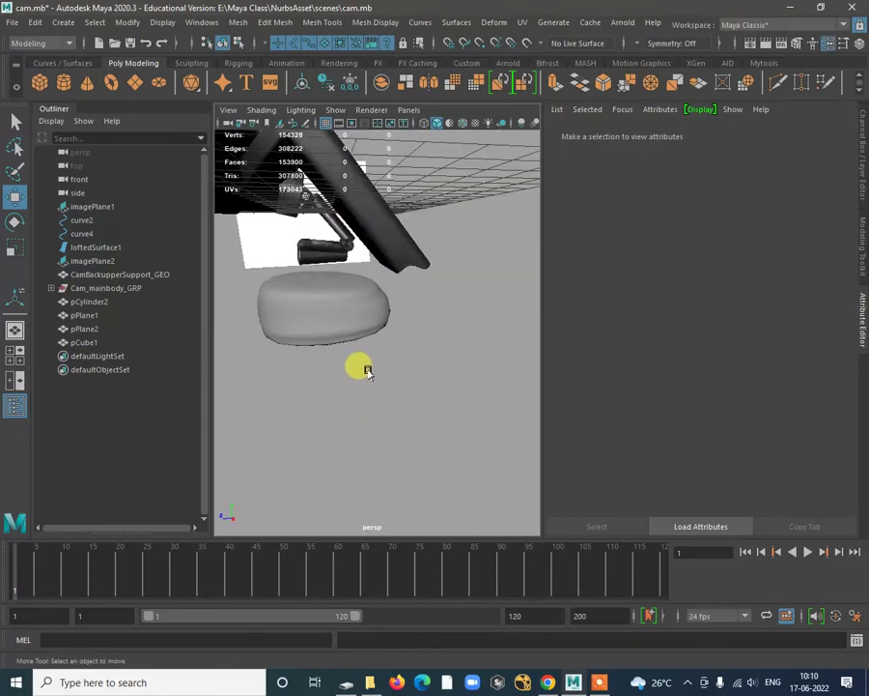
{"action": "left_click", "coordinate": [341, 321]}
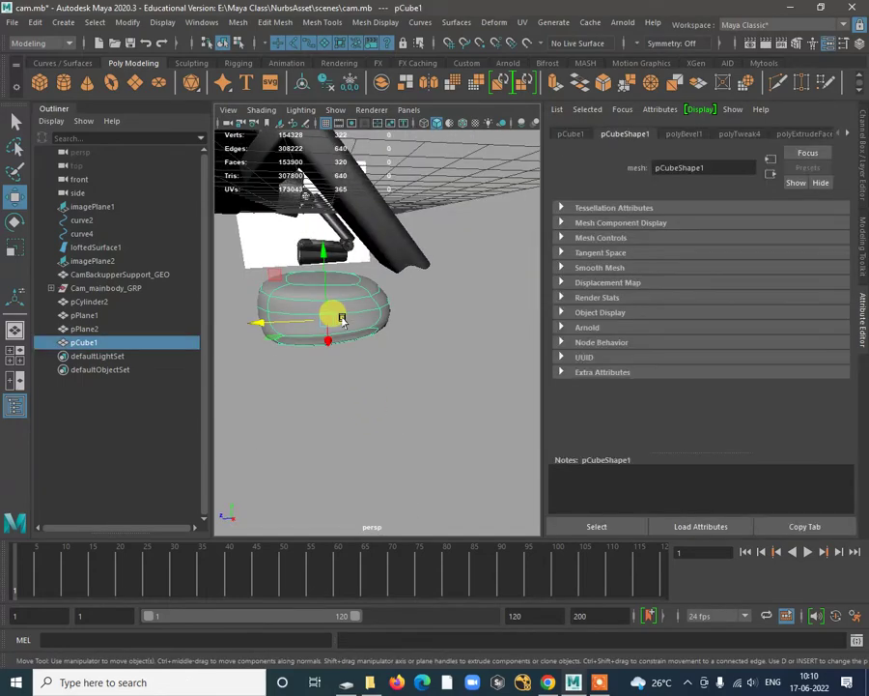
{"action": "key", "text": "1"}
Step: Insert edge loops near the cube's front and rear ends and at intervals along its length
{"action": "scroll", "coordinate": [438, 357], "scroll_direction": "up", "scroll_amount": 3}
{"action": "left_click_drag", "start_coordinate": [441, 359], "coordinate": [398, 367], "text": "alt"}
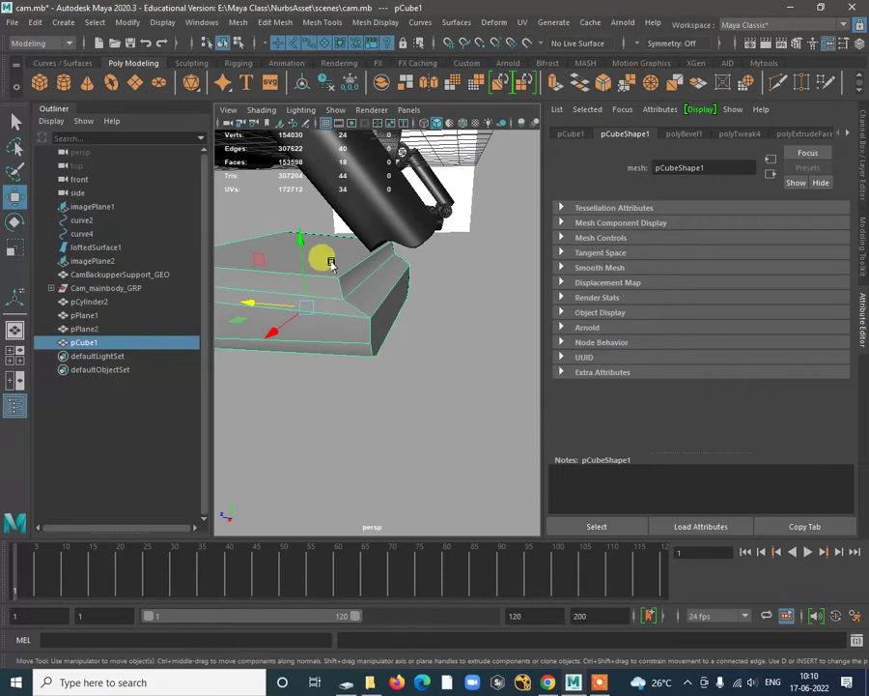
{"action": "right_click_drag", "start_coordinate": [330, 262], "coordinate": [335, 265], "text": "shift"}
{"action": "right_click_drag", "start_coordinate": [266, 284], "coordinate": [267, 283], "text": "shift"}
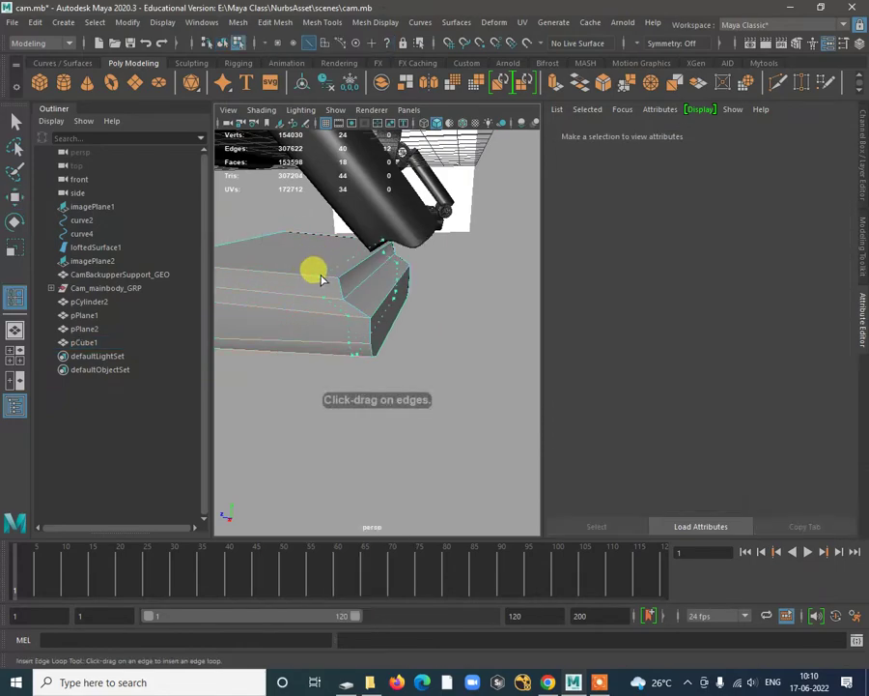
{"action": "left_click", "coordinate": [333, 282]}
{"action": "left_click_drag", "start_coordinate": [333, 282], "coordinate": [500, 314], "text": "alt"}
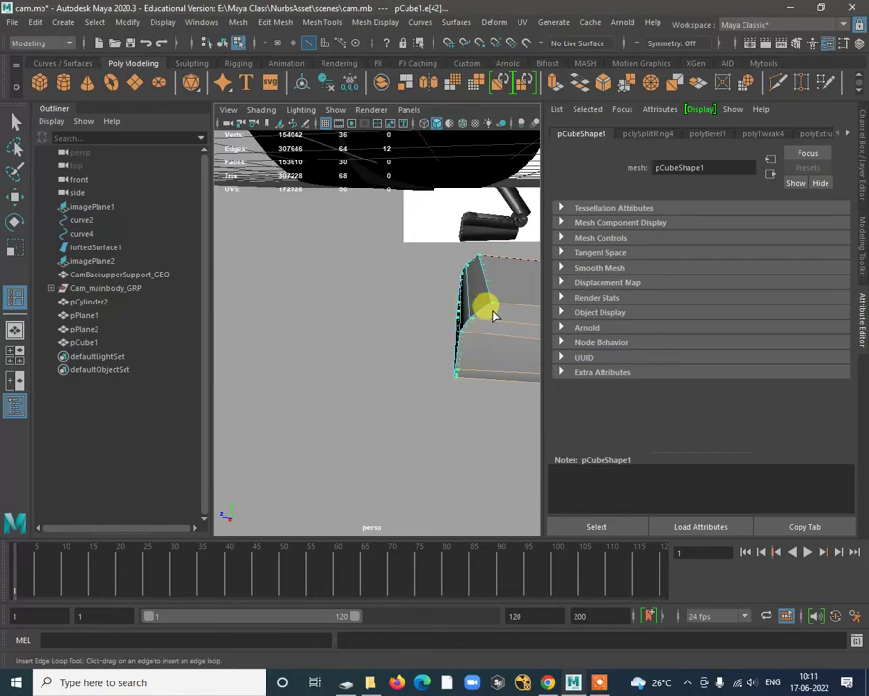
{"action": "left_click", "coordinate": [494, 316]}
{"action": "left_click_drag", "start_coordinate": [494, 316], "coordinate": [457, 279], "text": "alt"}
{"action": "left_click", "coordinate": [430, 283]}
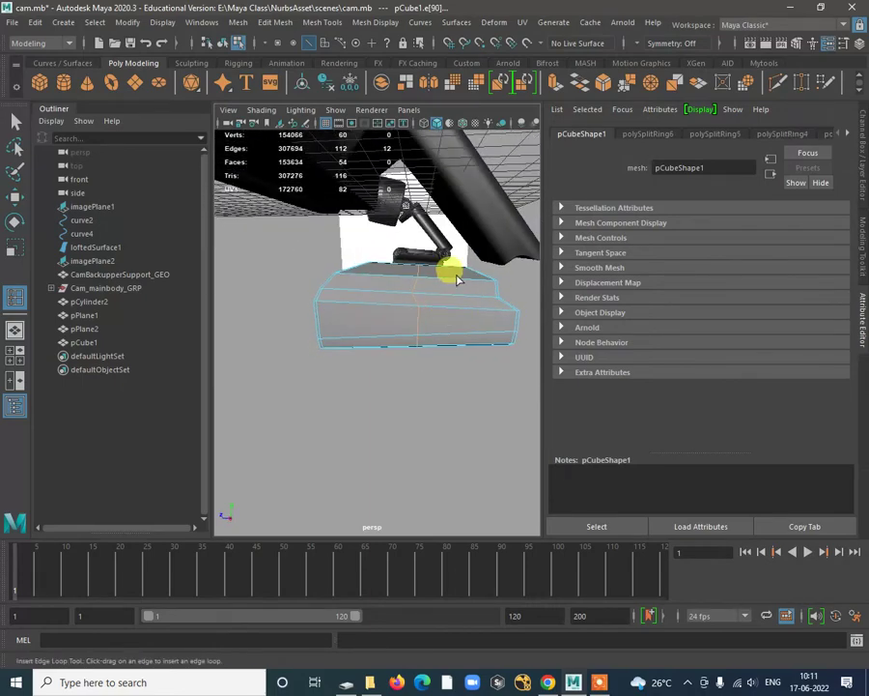
{"action": "left_click", "coordinate": [377, 278]}
{"action": "left_click_drag", "start_coordinate": [377, 277], "coordinate": [398, 325], "text": "alt"}
{"action": "key", "text": "w"}
Step: Select the base cube as an object, enlarge the perspective view to full screen and isolate the cube
{"action": "right_click_drag", "start_coordinate": [398, 234], "coordinate": [425, 241]}
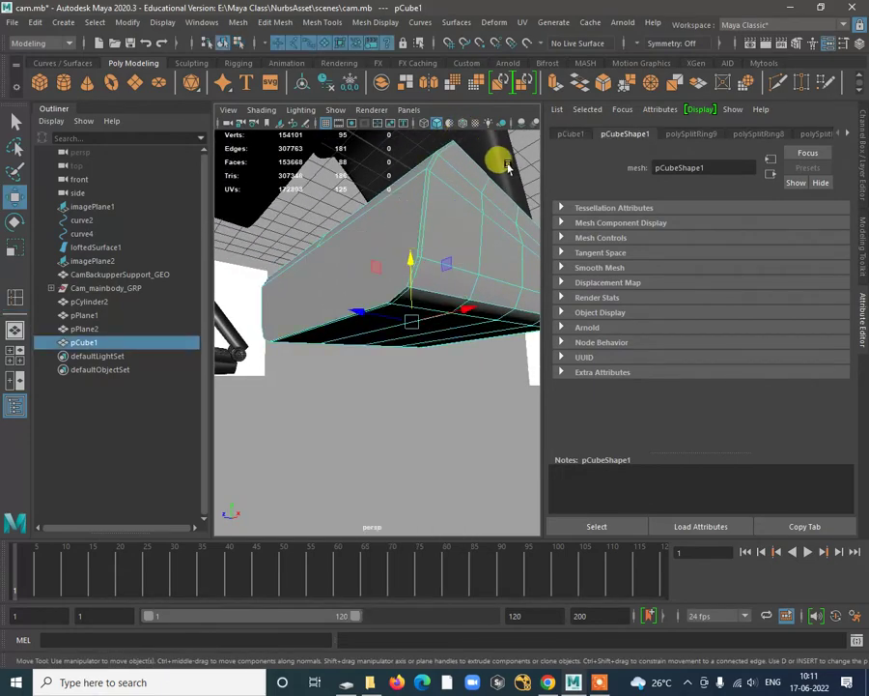
{"action": "key", "text": "ctrl+space"}
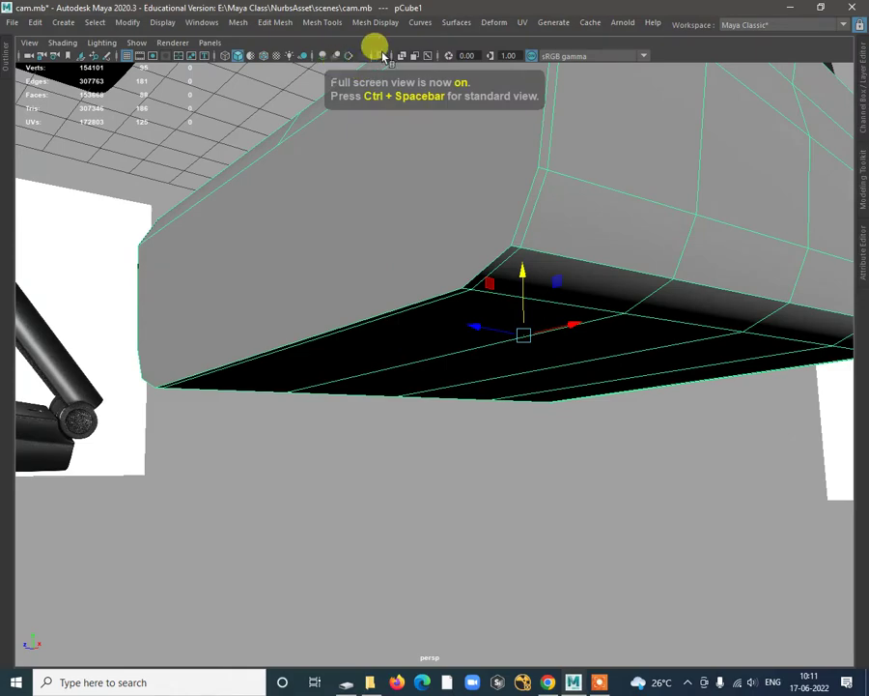
{"action": "left_click", "coordinate": [384, 56]}
Step: Cut a horizontal edge across the front end face between its two lower side corners with the Multi-Cut tool
{"action": "left_click_drag", "start_coordinate": [501, 306], "coordinate": [452, 238], "text": "alt"}
{"action": "right_click_drag", "start_coordinate": [461, 223], "coordinate": [361, 203], "text": "shift"}
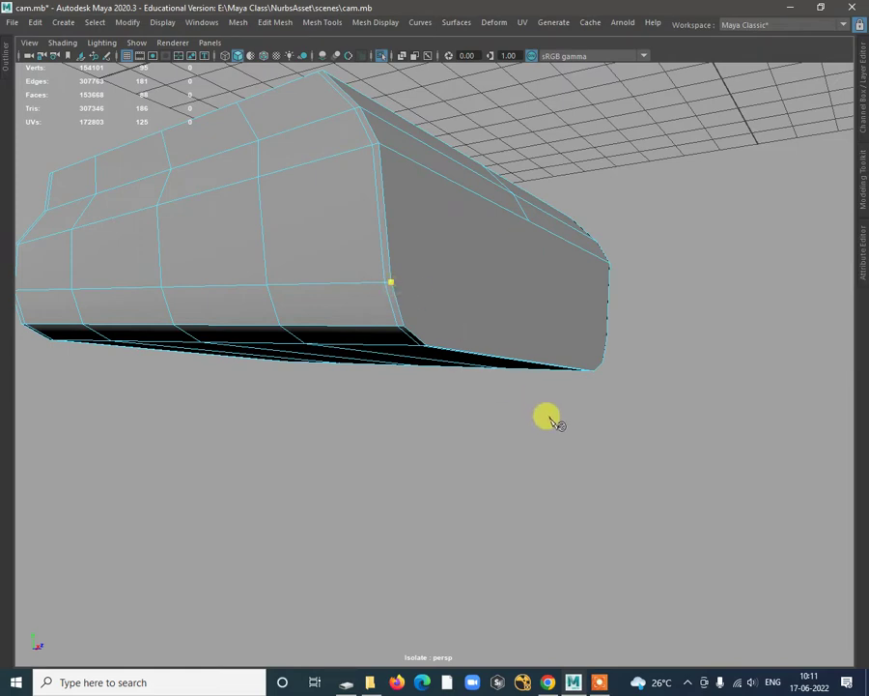
{"action": "left_click_drag", "start_coordinate": [553, 419], "coordinate": [413, 388], "text": "alt"}
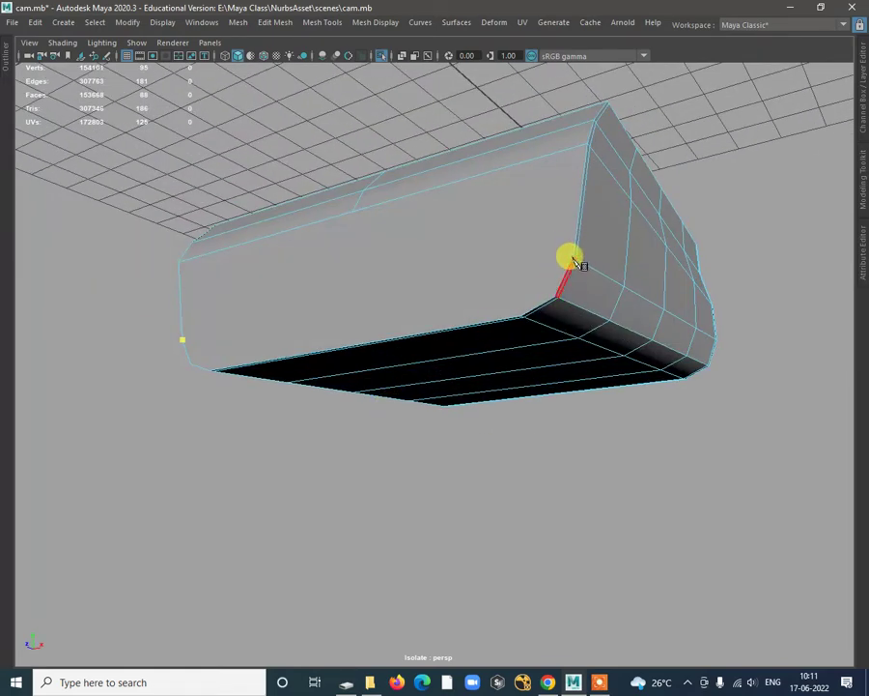
{"action": "left_click_drag", "start_coordinate": [577, 256], "coordinate": [558, 287], "text": "alt"}
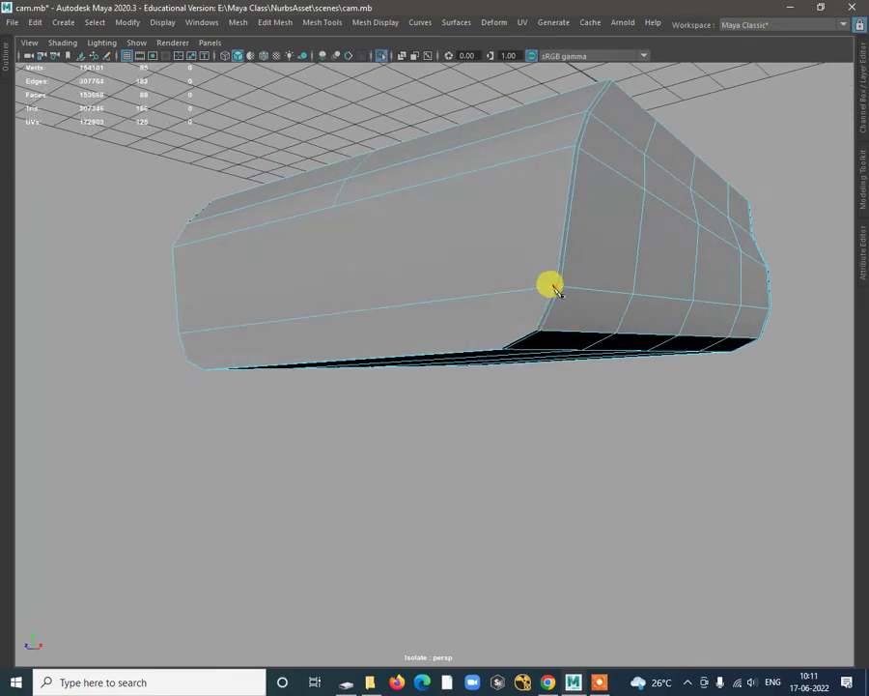
Step: Cut a centre edge down the rear end face and along the whole underside to the front lower edge
{"action": "left_click_drag", "start_coordinate": [539, 439], "coordinate": [491, 246], "text": "alt"}
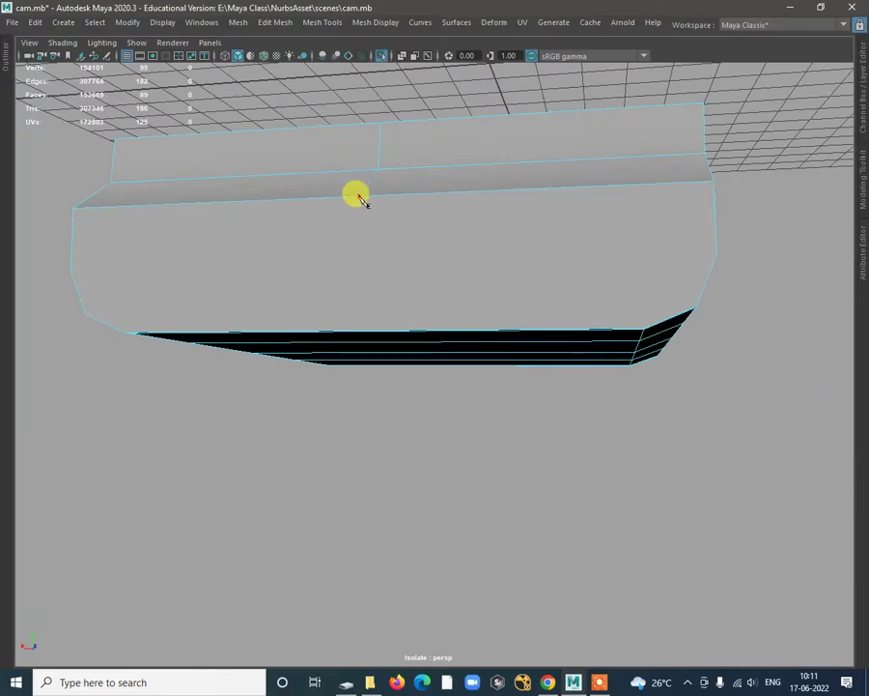
{"action": "left_click_drag", "start_coordinate": [375, 317], "coordinate": [404, 260], "text": "alt"}
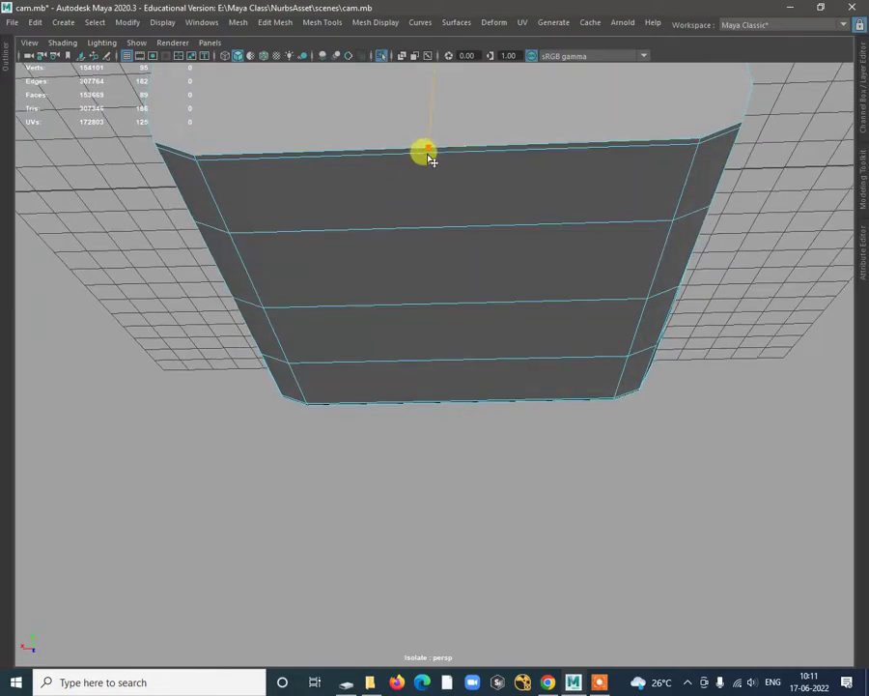
{"action": "left_click_drag", "start_coordinate": [429, 198], "coordinate": [465, 184], "text": "alt"}
{"action": "left_click", "coordinate": [447, 191]}
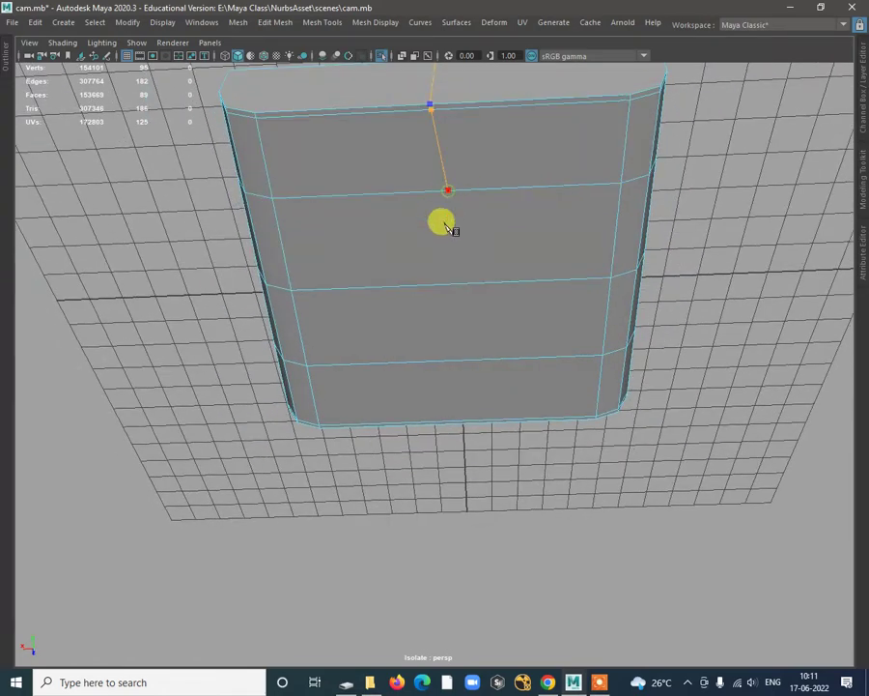
{"action": "left_click", "coordinate": [452, 284]}
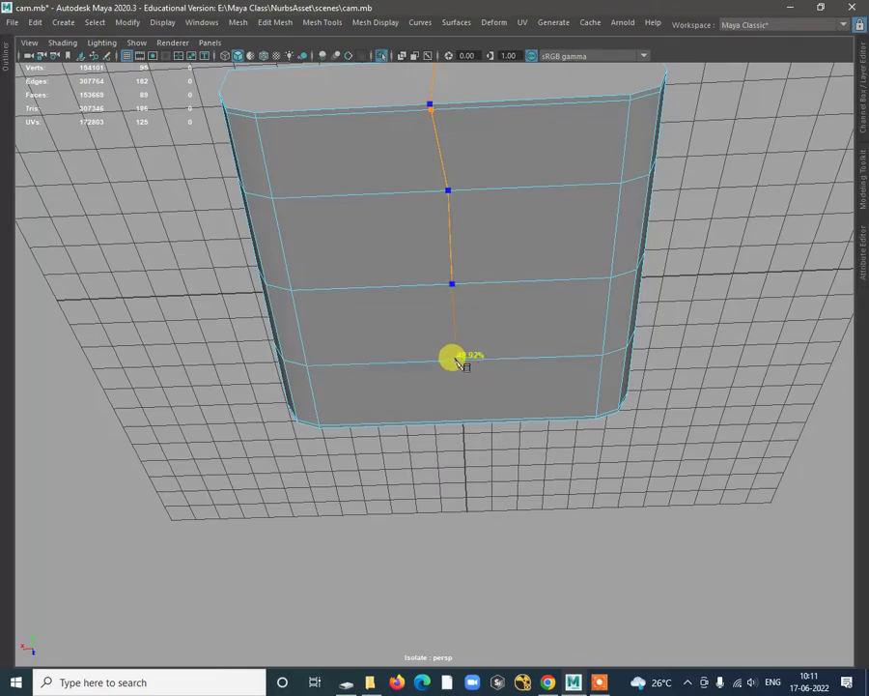
{"action": "left_click", "coordinate": [456, 360]}
{"action": "left_click", "coordinate": [462, 422]}
{"action": "left_click_drag", "start_coordinate": [510, 459], "coordinate": [402, 258], "text": "alt"}
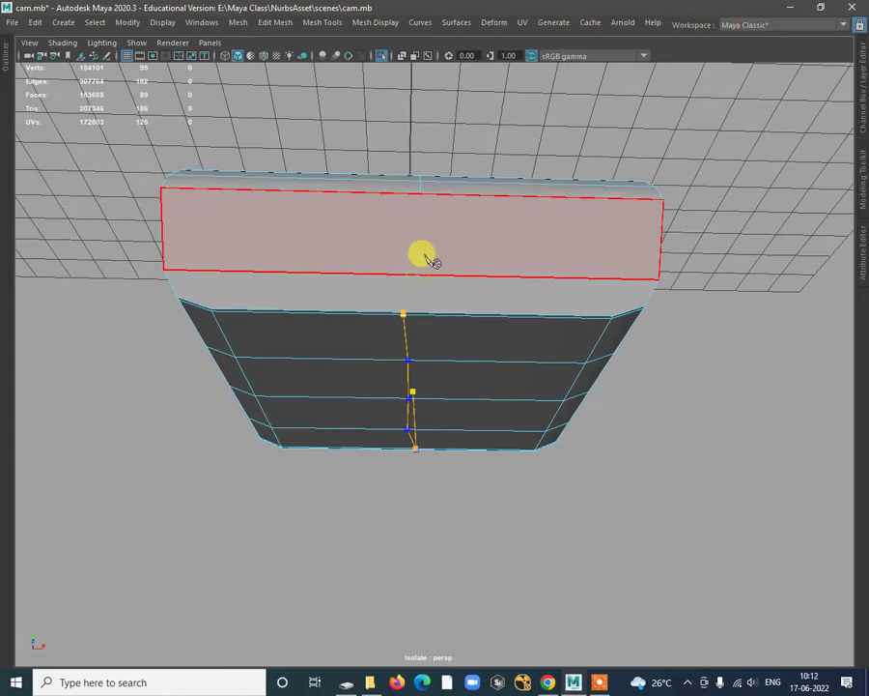
{"action": "mouse_move", "coordinate": [427, 256]}
{"action": "left_mouse_down", "text": "alt"}
{"action": "mouse_move", "coordinate": [446, 408]}
{"action": "mouse_move", "coordinate": [475, 360]}
{"action": "mouse_move", "coordinate": [562, 476]}
{"action": "mouse_move", "coordinate": [605, 440]}
{"action": "left_mouse_up", "text": "alt"}
{"action": "key", "text": "alt+x"}
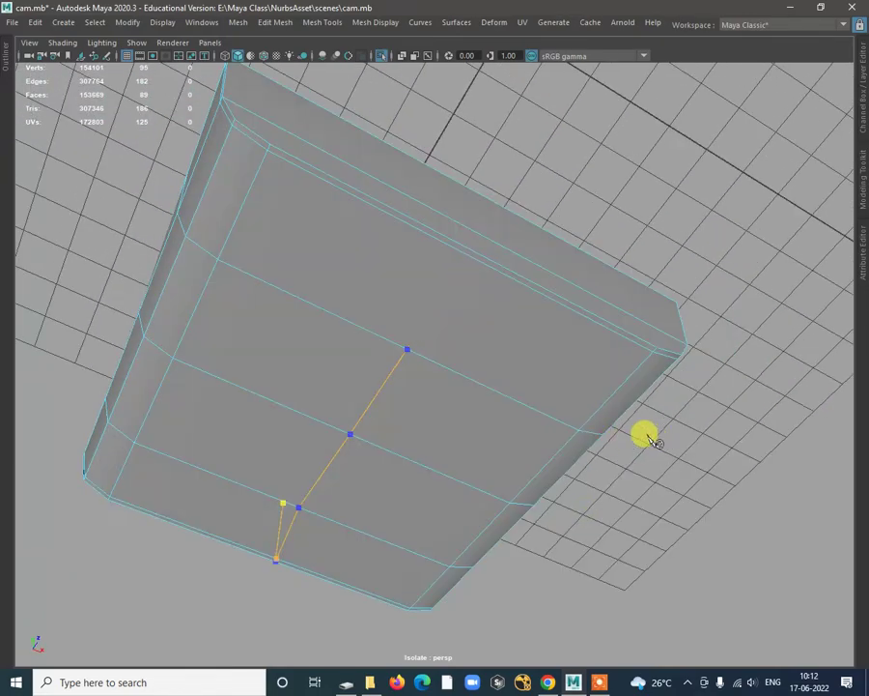
{"action": "left_click", "coordinate": [469, 256]}
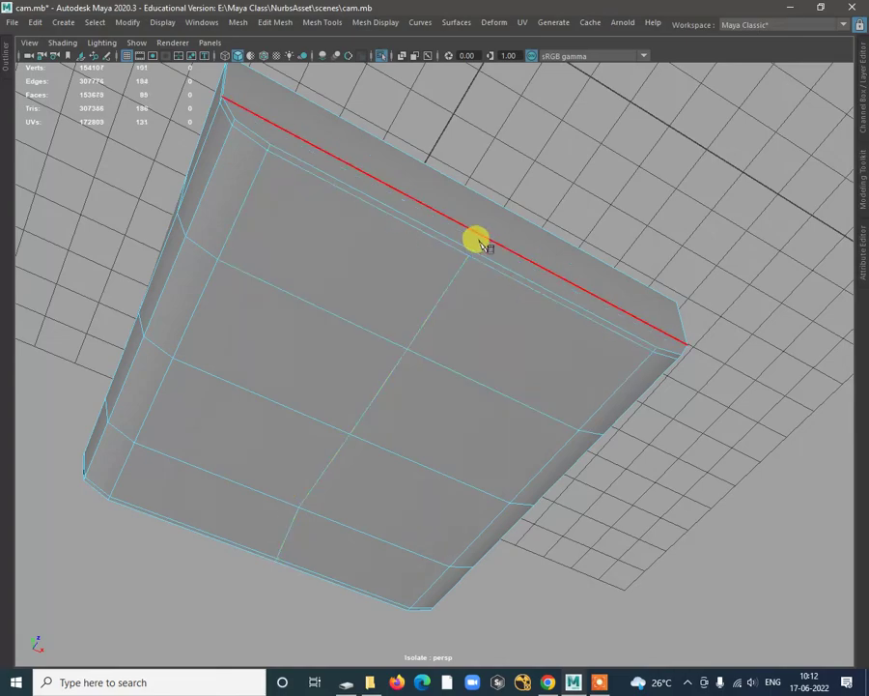
Step: Continue the centre cut down the front end face to join the underside's centre edge
{"action": "left_click_drag", "start_coordinate": [480, 244], "coordinate": [558, 465], "text": "alt"}
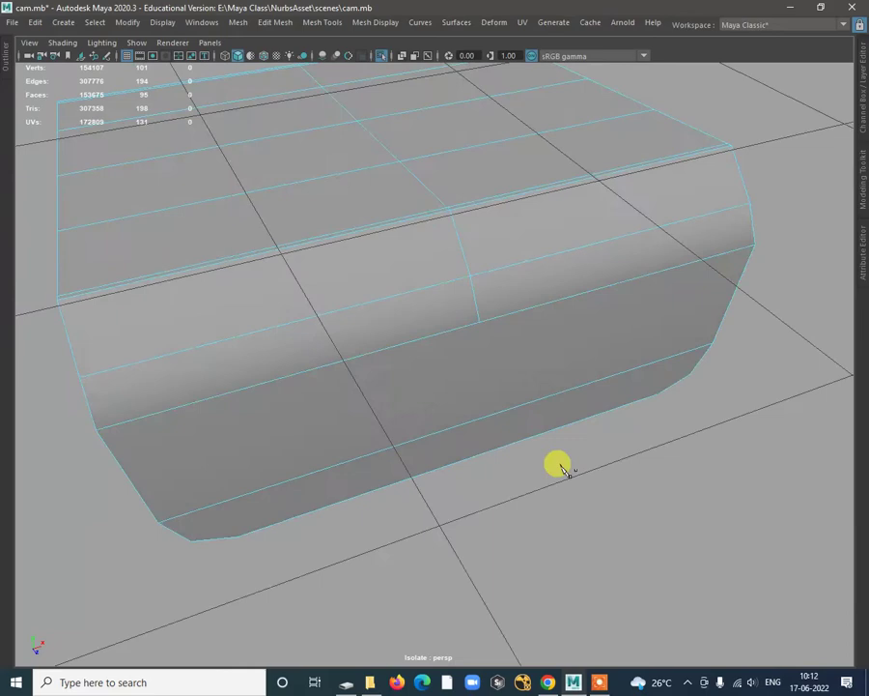
{"action": "left_click", "coordinate": [479, 323]}
{"action": "left_click", "coordinate": [484, 412]}
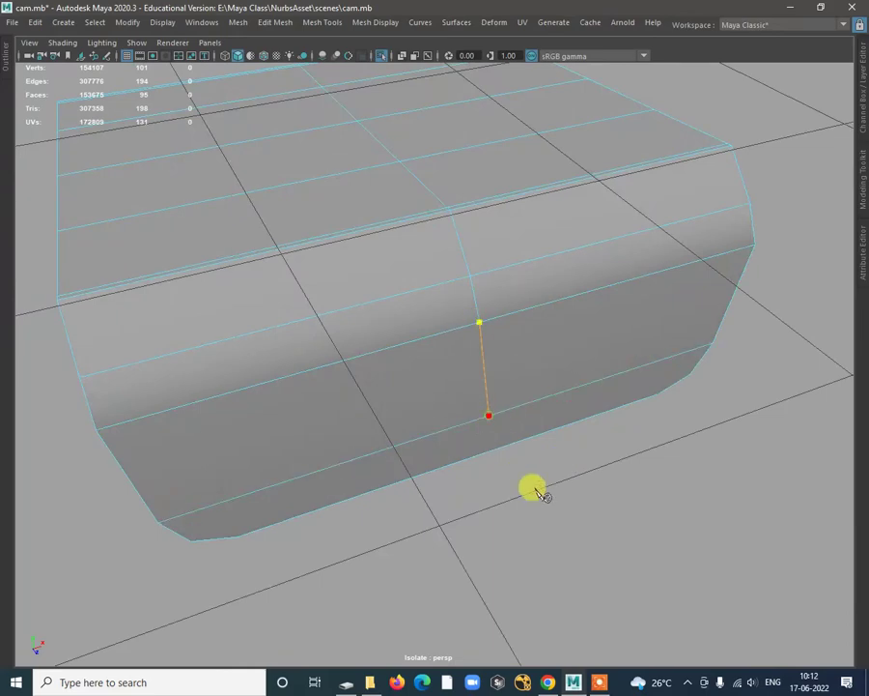
{"action": "left_click_drag", "start_coordinate": [530, 485], "coordinate": [539, 407], "text": "alt"}
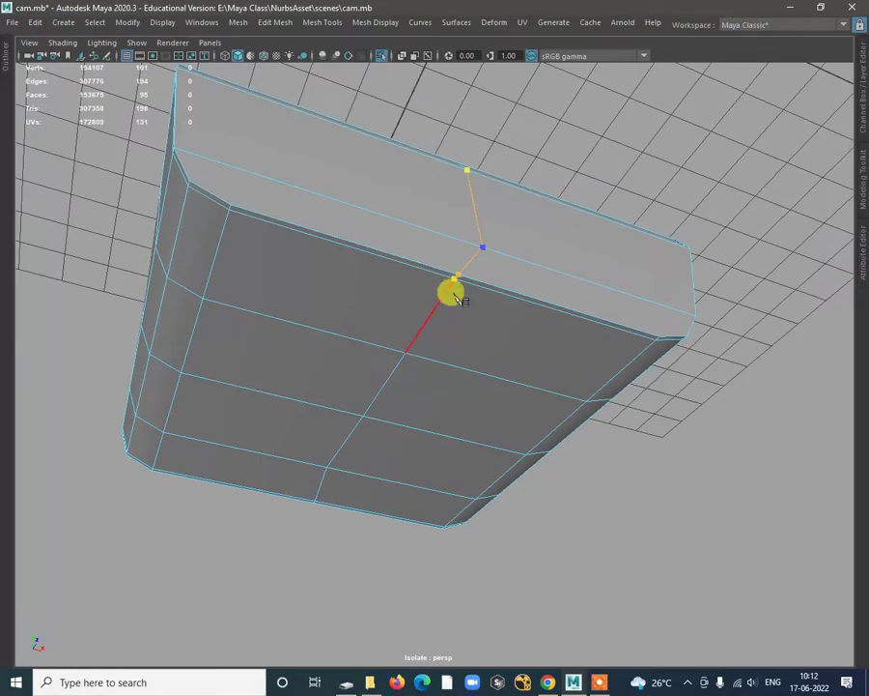
{"action": "left_click_drag", "start_coordinate": [454, 295], "coordinate": [430, 297], "text": "alt"}
Step: Align all centre-line vertices into a straight column along X and shift them onto the grid's centre line
{"action": "right_click_drag", "start_coordinate": [441, 235], "coordinate": [388, 228]}
{"action": "left_click_drag", "start_coordinate": [375, 158], "coordinate": [442, 481]}
{"action": "key", "text": "r"}
{"action": "left_click", "coordinate": [484, 319]}
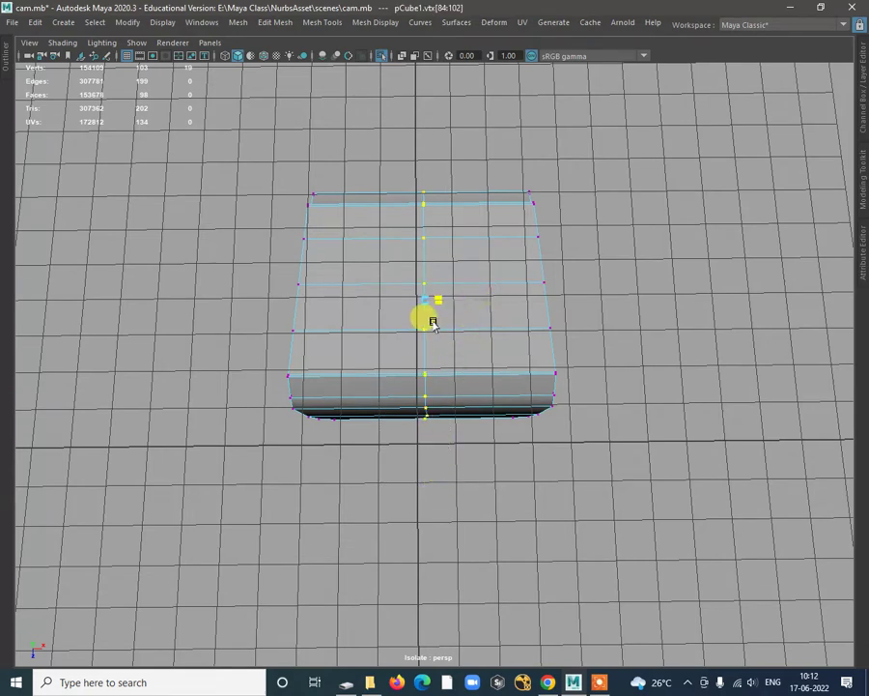
{"action": "left_click_drag", "start_coordinate": [305, 358], "coordinate": [460, 346]}
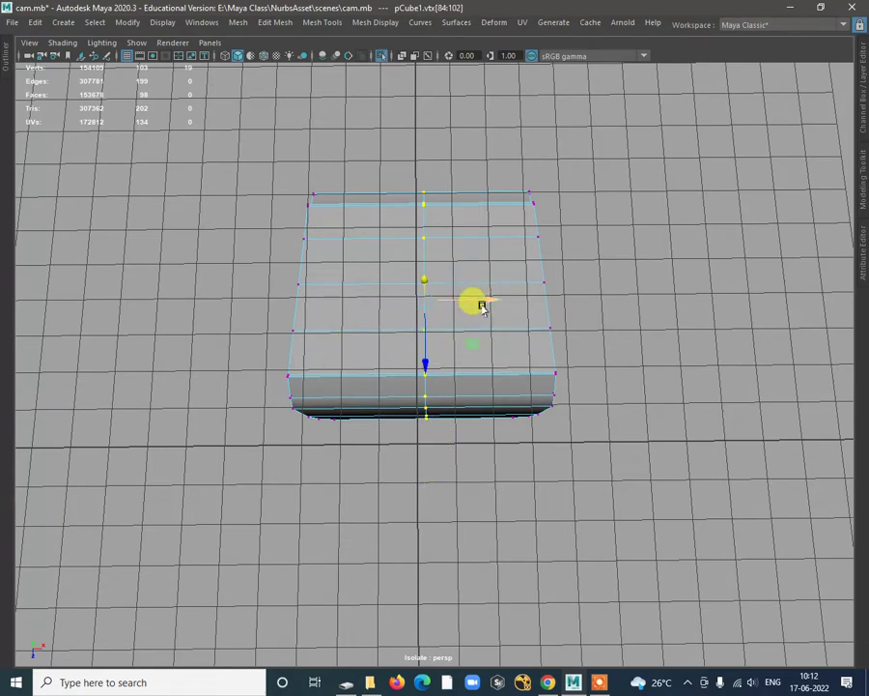
{"action": "left_click_drag", "start_coordinate": [476, 302], "coordinate": [421, 305]}
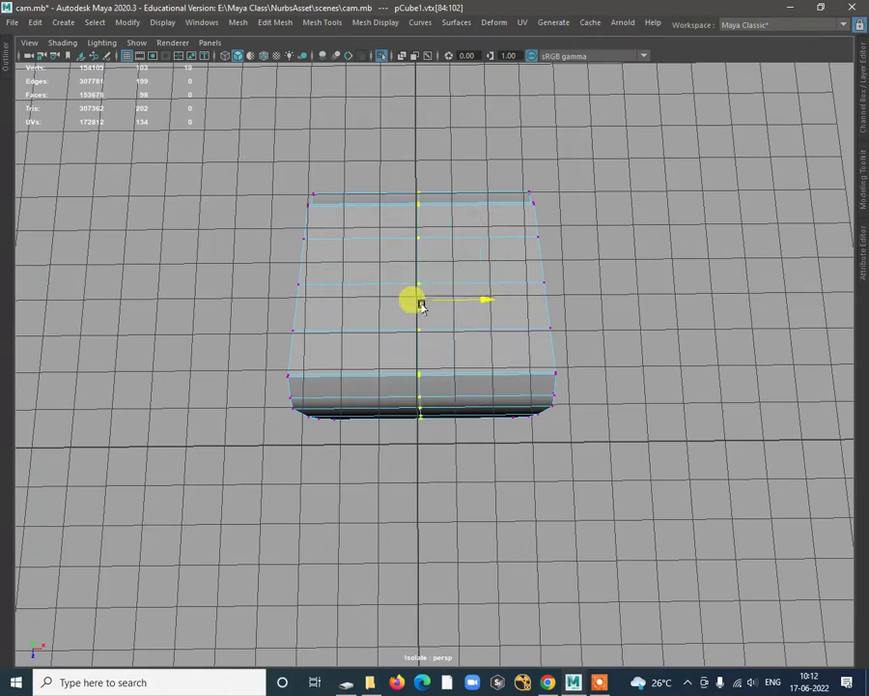
{"action": "left_click_drag", "start_coordinate": [515, 460], "coordinate": [543, 230], "text": "alt"}
{"action": "right_click", "coordinate": [515, 305]}
{"action": "left_click", "coordinate": [575, 289]}
{"action": "right_click_drag", "start_coordinate": [542, 227], "coordinate": [500, 226], "text": "shift"}
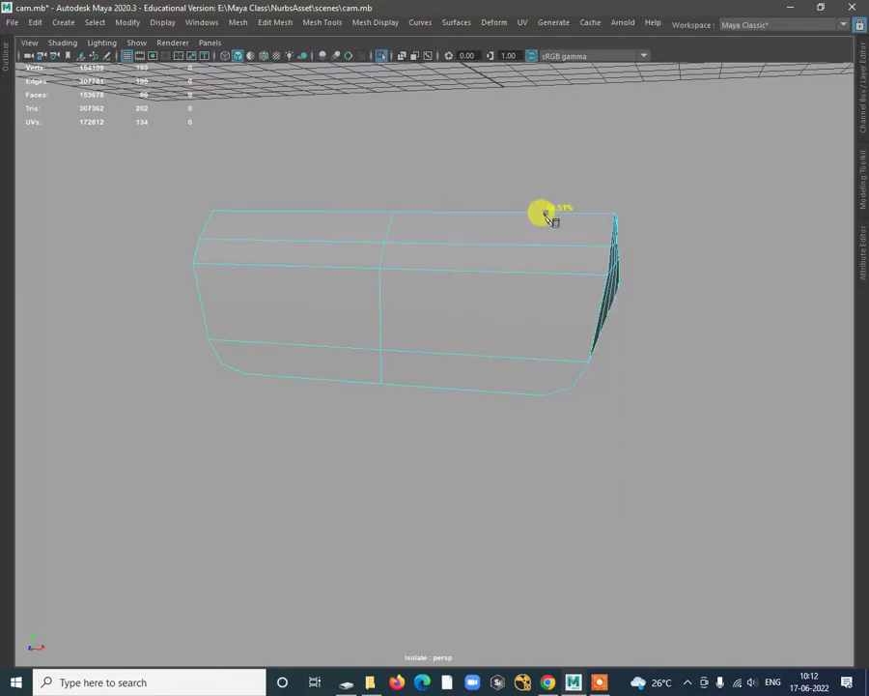
{"action": "left_click_drag", "start_coordinate": [545, 217], "coordinate": [533, 334], "text": "alt"}
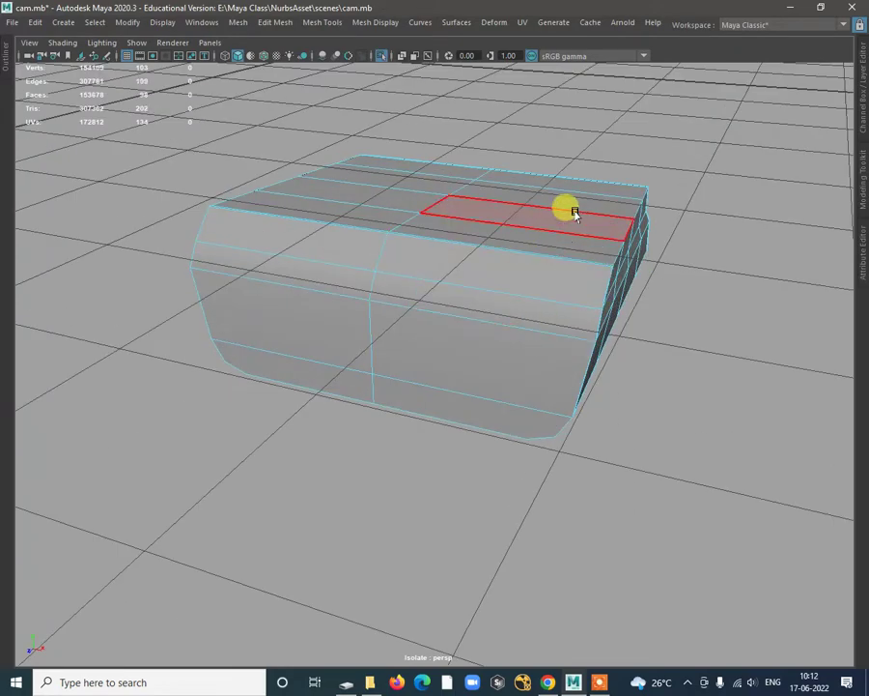
{"action": "right_click_drag", "start_coordinate": [574, 213], "coordinate": [519, 186]}
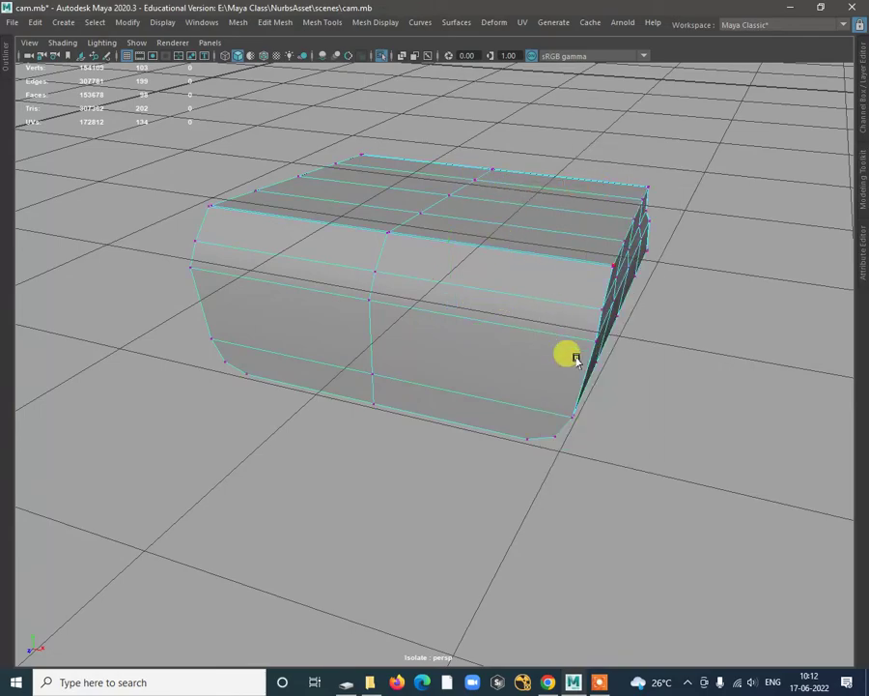
{"action": "left_click_drag", "start_coordinate": [577, 358], "coordinate": [385, 329], "text": "alt"}
{"action": "right_click_drag", "start_coordinate": [472, 244], "coordinate": [519, 234]}
Step: Insert two lengthwise edge loops, one near each long side of the base
{"action": "right_click", "coordinate": [517, 214], "text": "shift"}
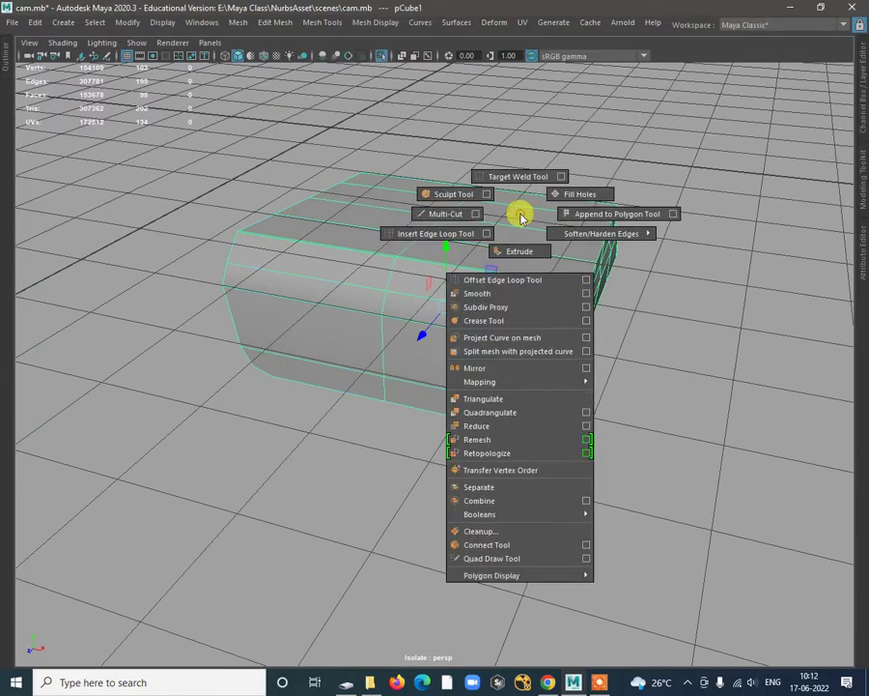
{"action": "left_click", "coordinate": [417, 248]}
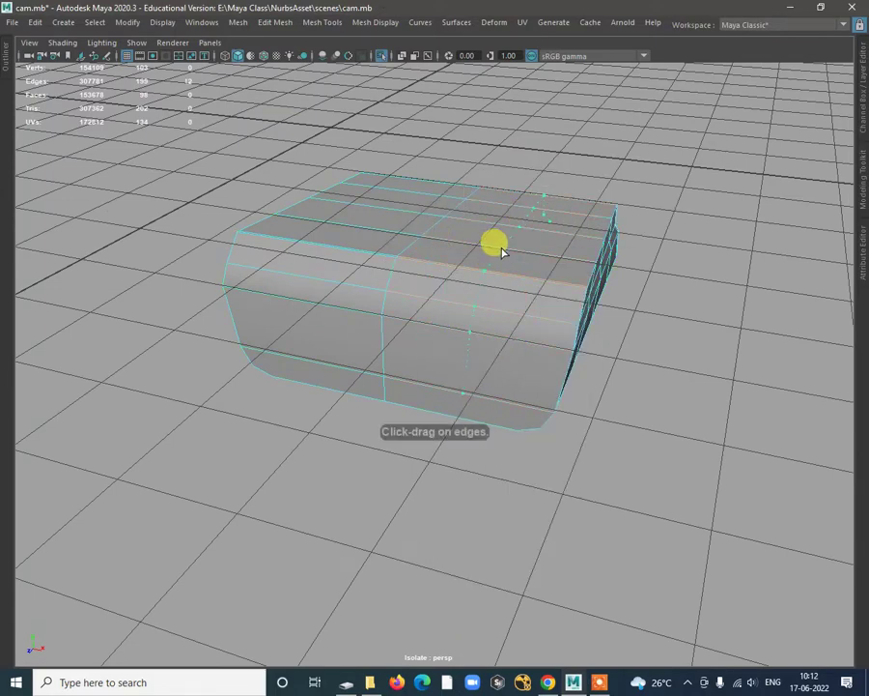
{"action": "left_click", "coordinate": [571, 238]}
{"action": "left_click_drag", "start_coordinate": [485, 446], "coordinate": [567, 451], "text": "alt"}
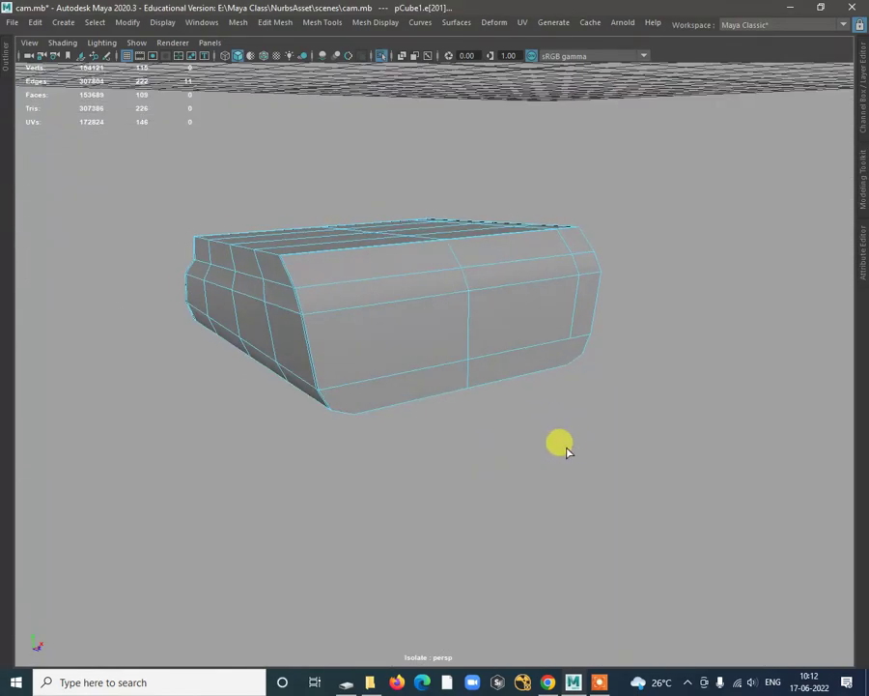
{"action": "left_click", "coordinate": [315, 254]}
Step: On the front end face's -X side, connect the new loop's end vertex to the bottom corner vertex
{"action": "left_click_drag", "start_coordinate": [315, 254], "coordinate": [359, 348], "text": "alt"}
{"action": "scroll", "coordinate": [361, 352], "scroll_direction": "up", "scroll_amount": 2}
{"action": "middle_click_drag", "start_coordinate": [392, 392], "coordinate": [430, 425], "text": "alt"}
{"action": "scroll", "coordinate": [383, 379], "scroll_direction": "up", "scroll_amount": 2}
{"action": "key", "text": "w"}
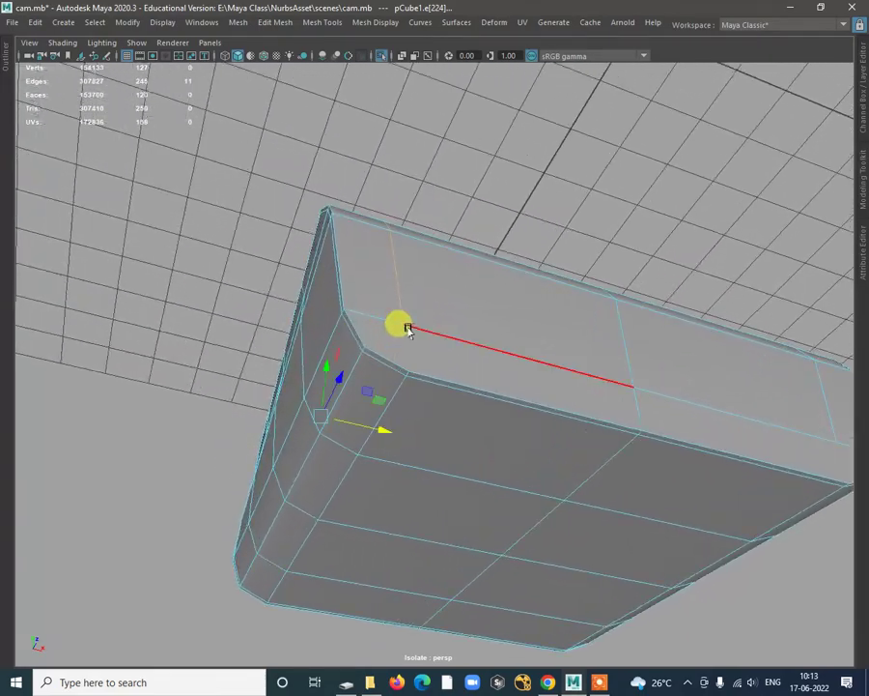
{"action": "right_click_drag", "start_coordinate": [411, 307], "coordinate": [361, 326]}
{"action": "right_click_drag", "start_coordinate": [425, 292], "coordinate": [376, 288]}
{"action": "left_click", "coordinate": [400, 324]}
{"action": "scroll", "coordinate": [405, 340], "scroll_direction": "up", "scroll_amount": 2}
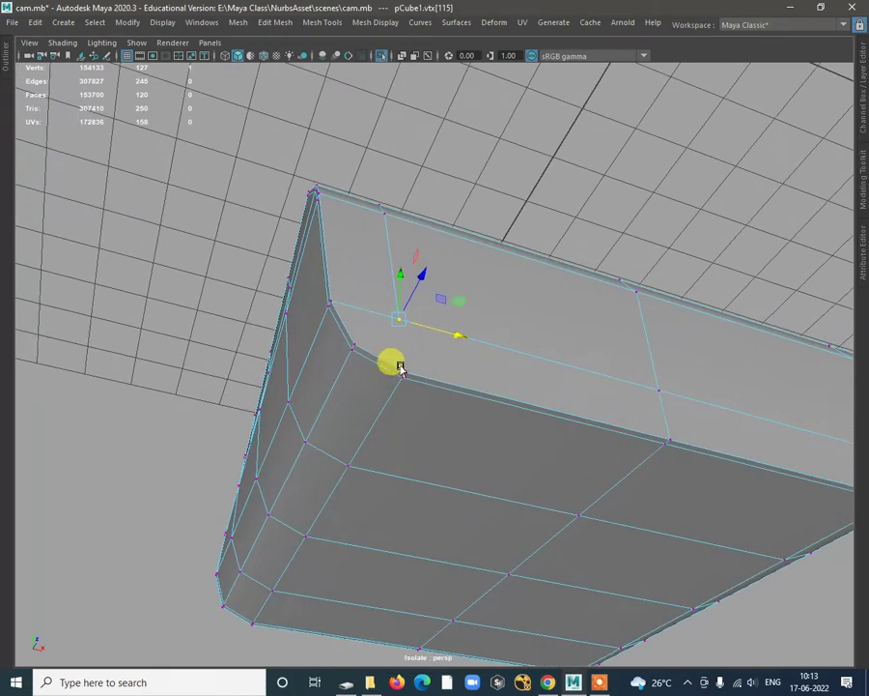
{"action": "left_click_drag", "start_coordinate": [405, 369], "coordinate": [412, 383]}
{"action": "right_click_drag", "start_coordinate": [405, 370], "coordinate": [390, 450], "text": "shift"}
Step: On the front end face's +X side, connect the loop's end vertex to the bottom corner vertex
{"action": "left_click_drag", "start_coordinate": [527, 473], "coordinate": [632, 434], "text": "alt"}
{"action": "left_click", "coordinate": [603, 376]}
{"action": "left_click_drag", "start_coordinate": [632, 365], "coordinate": [658, 368], "text": "alt"}
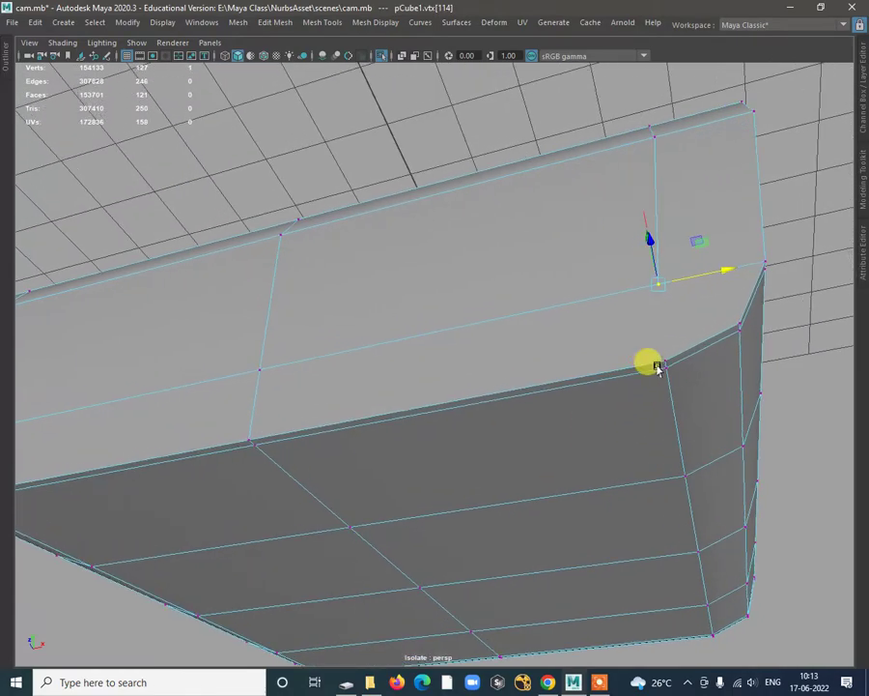
{"action": "left_click", "coordinate": [664, 359], "text": "shift"}
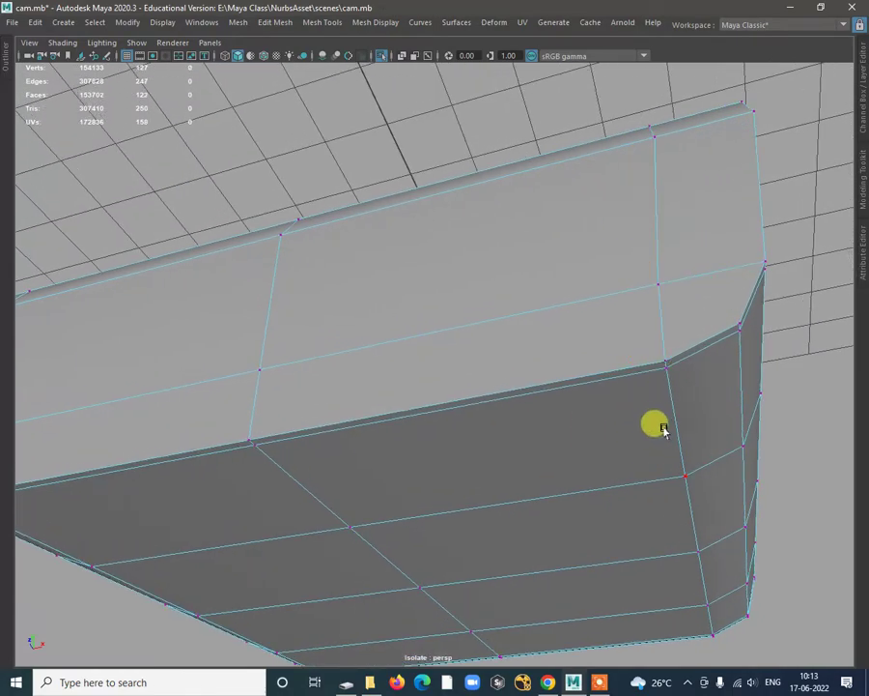
Step: On the rear end face's -X side, connect the loop's upper vertex to the bottom corner vertex
{"action": "right_click_drag", "start_coordinate": [662, 428], "coordinate": [442, 388], "text": "alt"}
{"action": "left_click_drag", "start_coordinate": [442, 388], "coordinate": [514, 310], "text": "alt"}
{"action": "left_click", "coordinate": [518, 313]}
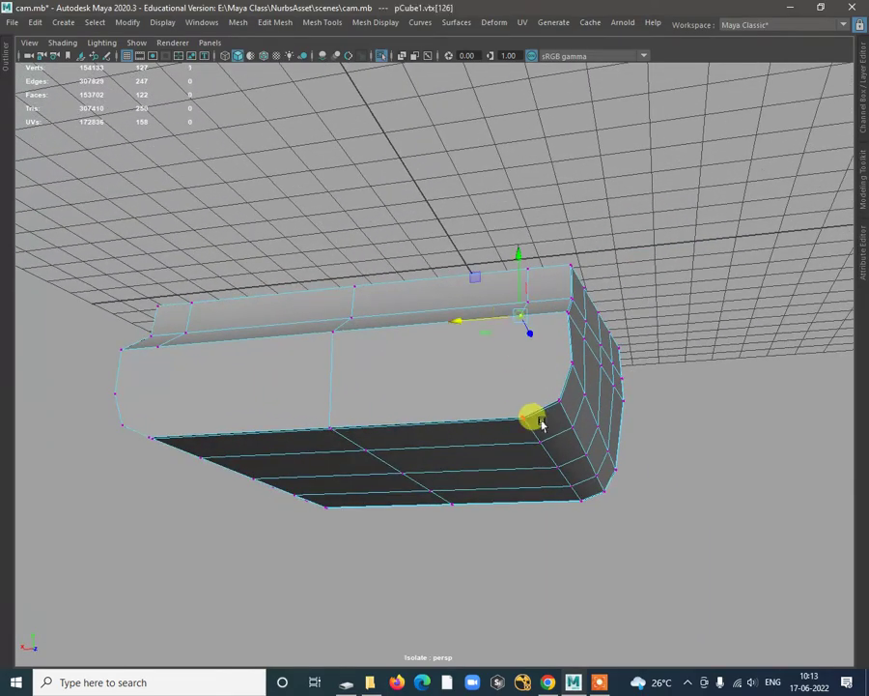
{"action": "right_click_drag", "start_coordinate": [530, 377], "coordinate": [570, 493], "text": "alt"}
{"action": "middle_click_drag", "start_coordinate": [571, 493], "coordinate": [522, 361], "text": "alt"}
{"action": "right_click_drag", "start_coordinate": [537, 361], "coordinate": [520, 386], "text": "alt"}
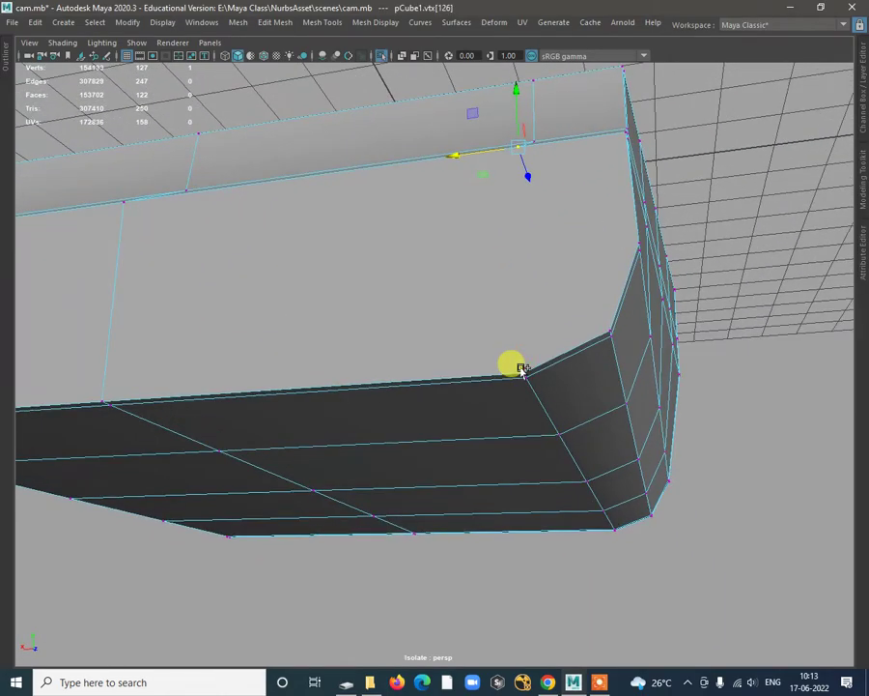
{"action": "left_click", "coordinate": [522, 373], "text": "shift"}
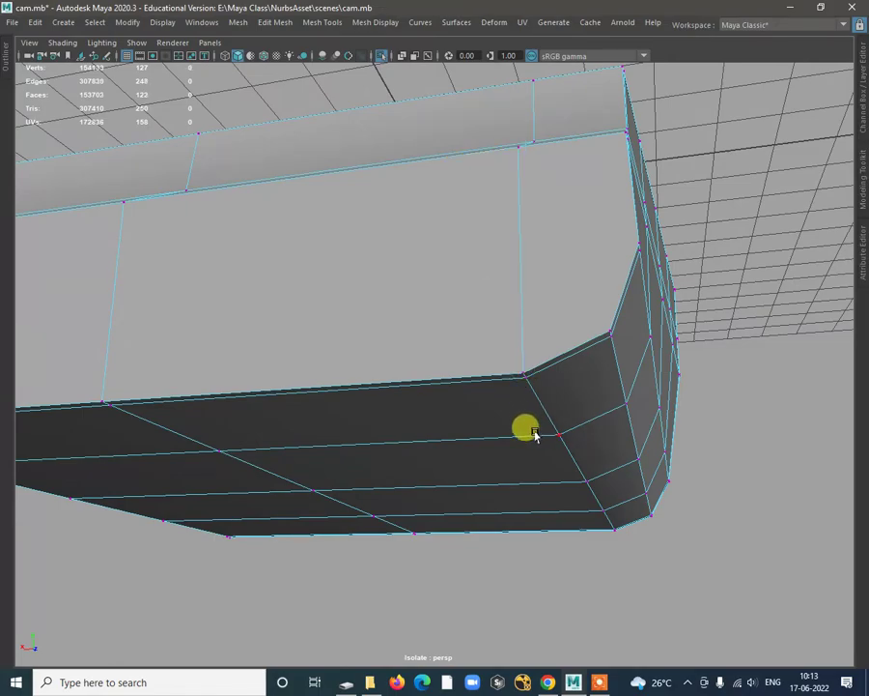
Step: On the rear end face's +X side, connect the loop's upper vertex to the bottom corner vertex
{"action": "left_click_drag", "start_coordinate": [534, 435], "coordinate": [486, 306], "text": "alt"}
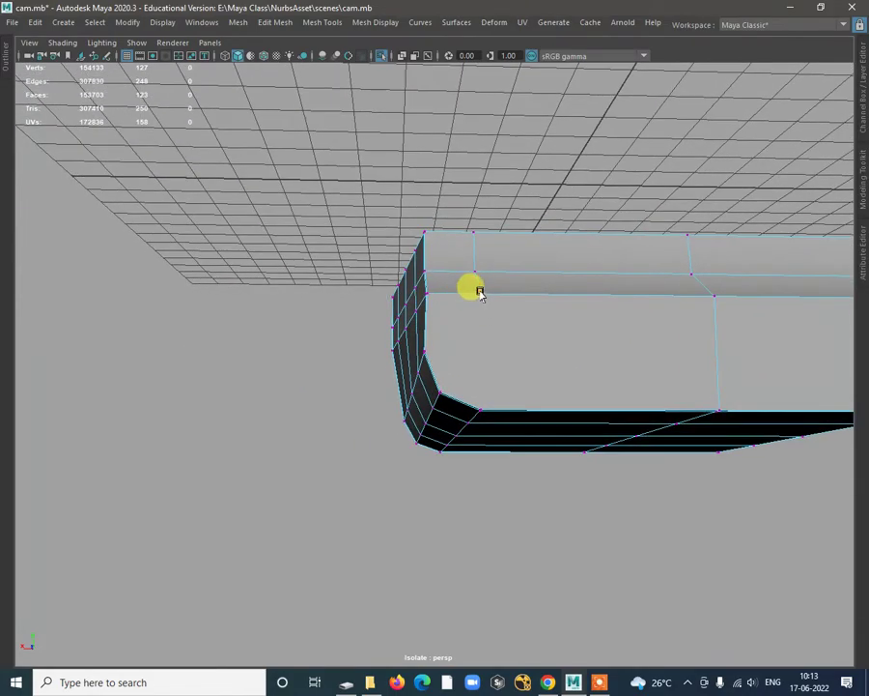
{"action": "left_click", "coordinate": [480, 292]}
{"action": "left_click_drag", "start_coordinate": [495, 369], "coordinate": [505, 418], "text": "alt"}
{"action": "scroll", "coordinate": [494, 417], "scroll_direction": "up", "scroll_amount": 5}
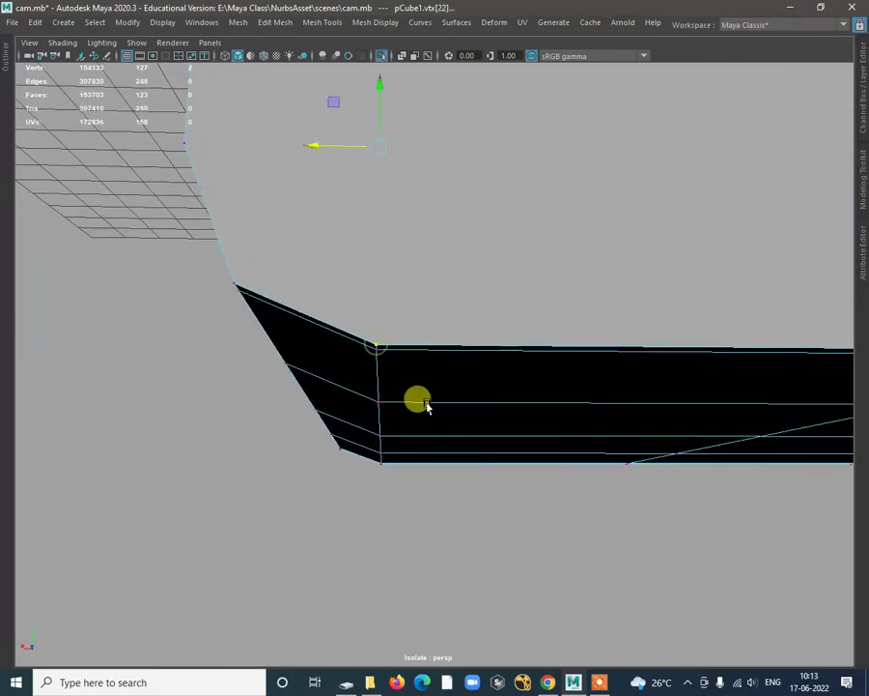
{"action": "scroll", "coordinate": [553, 447], "scroll_direction": "down", "scroll_amount": 5}
{"action": "left_click_drag", "start_coordinate": [554, 447], "coordinate": [425, 344], "text": "alt"}
Step: Cut a horizontal edge across the rear end face through its vertical edges, joining the two lower side corners
{"action": "left_click_drag", "start_coordinate": [612, 356], "coordinate": [614, 293], "text": "alt"}
{"action": "right_click_drag", "start_coordinate": [621, 297], "coordinate": [578, 272]}
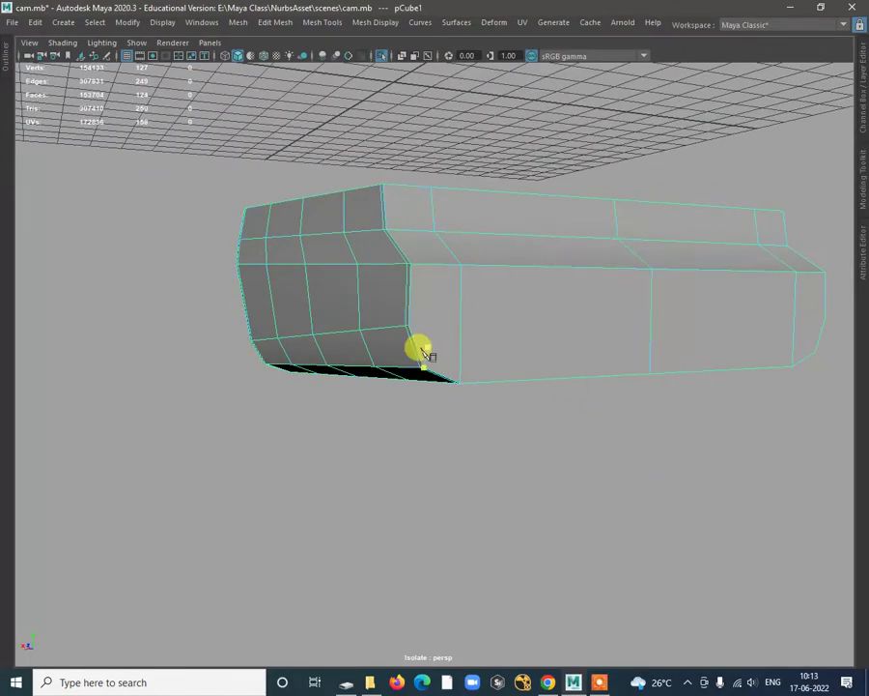
{"action": "left_click_drag", "start_coordinate": [548, 387], "coordinate": [477, 336], "text": "alt"}
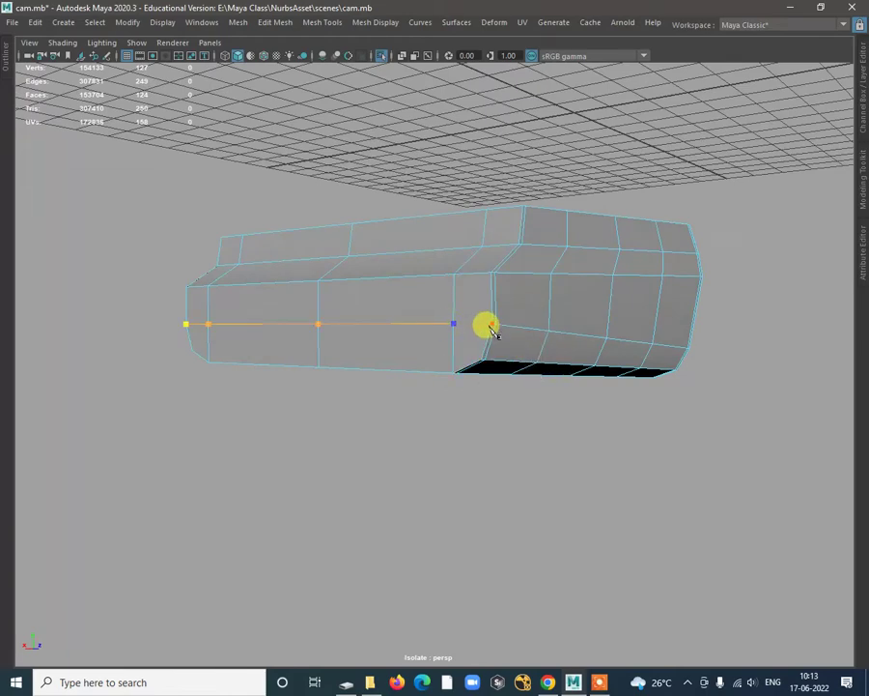
{"action": "right_click_drag", "start_coordinate": [475, 301], "coordinate": [498, 409], "text": "alt"}
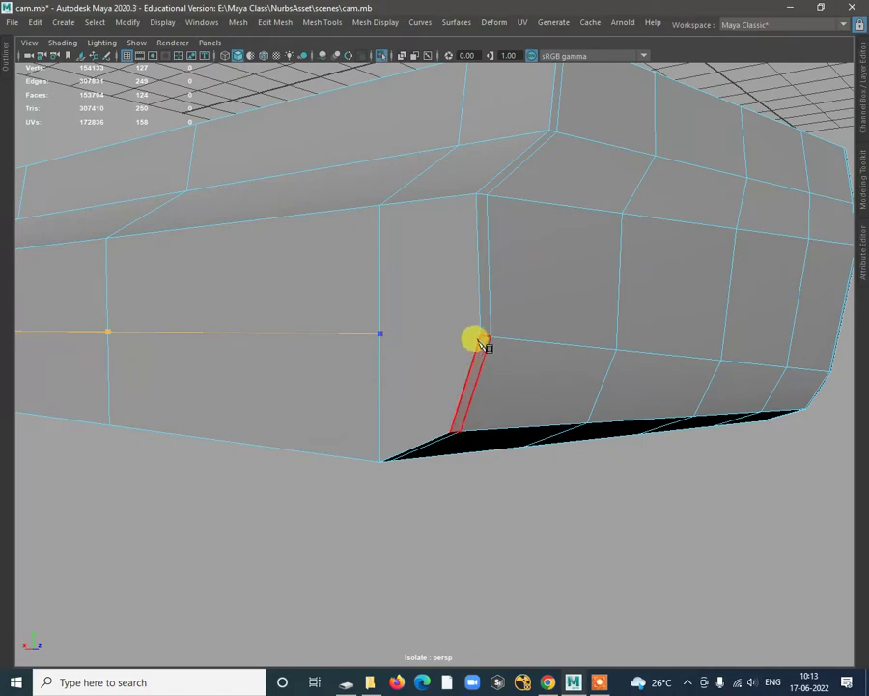
{"action": "key", "text": "Return"}
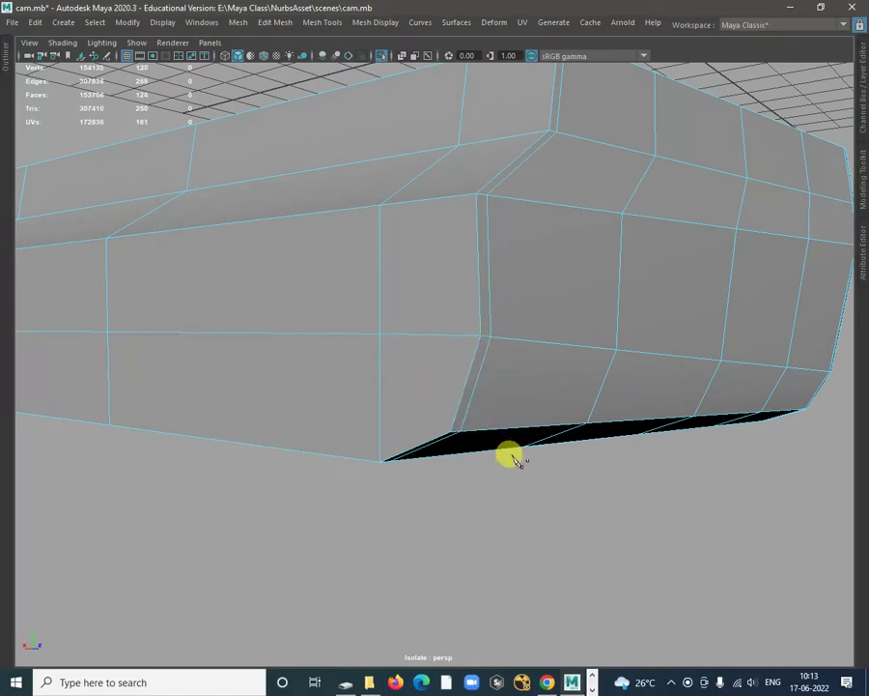
Step: Display the cube in smooth mesh preview and examine how its end faces smooth out from several angles
{"action": "right_click_drag", "start_coordinate": [588, 500], "coordinate": [388, 386], "text": "alt"}
{"action": "left_click_drag", "start_coordinate": [388, 386], "coordinate": [514, 408], "text": "alt"}
{"action": "right_click_drag", "start_coordinate": [518, 305], "coordinate": [587, 280]}
{"action": "left_click_drag", "start_coordinate": [616, 404], "coordinate": [528, 421], "text": "alt"}
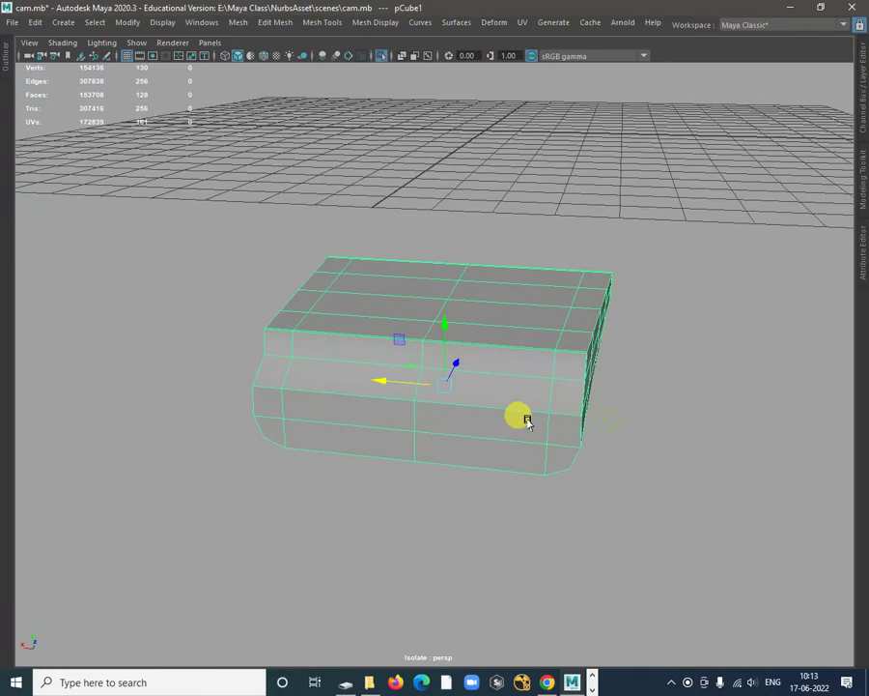
{"action": "key", "text": "3"}
{"action": "left_click", "coordinate": [638, 450]}
{"action": "left_click_drag", "start_coordinate": [638, 450], "coordinate": [460, 346], "text": "alt"}
{"action": "left_click", "coordinate": [424, 322]}
Step: Return the cube to unsmoothed display and position the rear upper corner vertices along the reference outline in the side view
{"action": "key", "text": "space"}
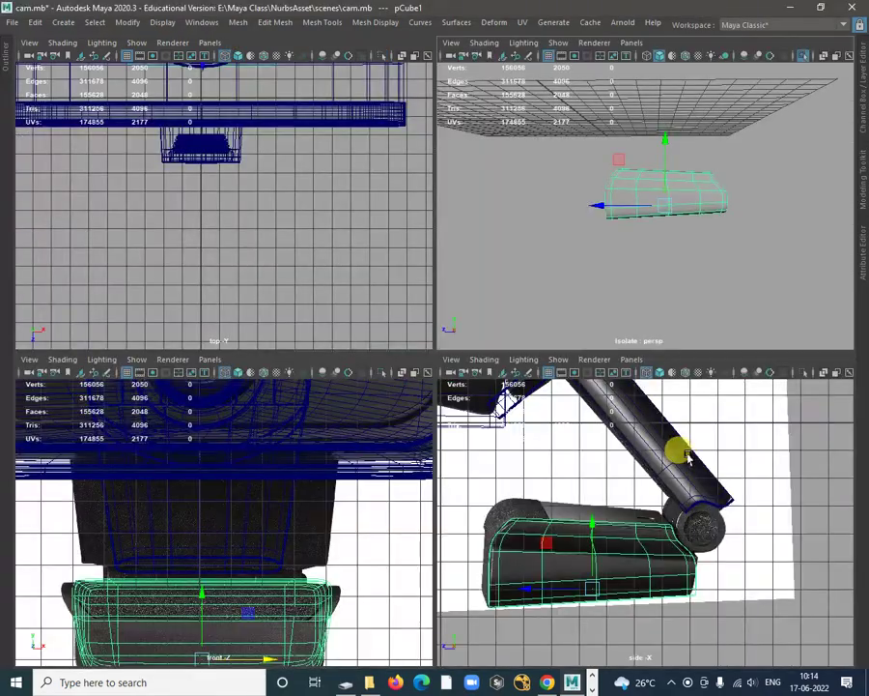
{"action": "left_click_drag", "start_coordinate": [682, 466], "coordinate": [661, 464], "text": "alt"}
{"action": "key", "text": "1"}
{"action": "right_click_drag", "start_coordinate": [660, 464], "coordinate": [591, 320]}
{"action": "left_click_drag", "start_coordinate": [663, 460], "coordinate": [669, 467]}
{"action": "scroll", "coordinate": [617, 469], "scroll_direction": "down", "scroll_amount": 1}
{"action": "middle_click_drag", "start_coordinate": [616, 468], "coordinate": [696, 469], "text": "alt"}
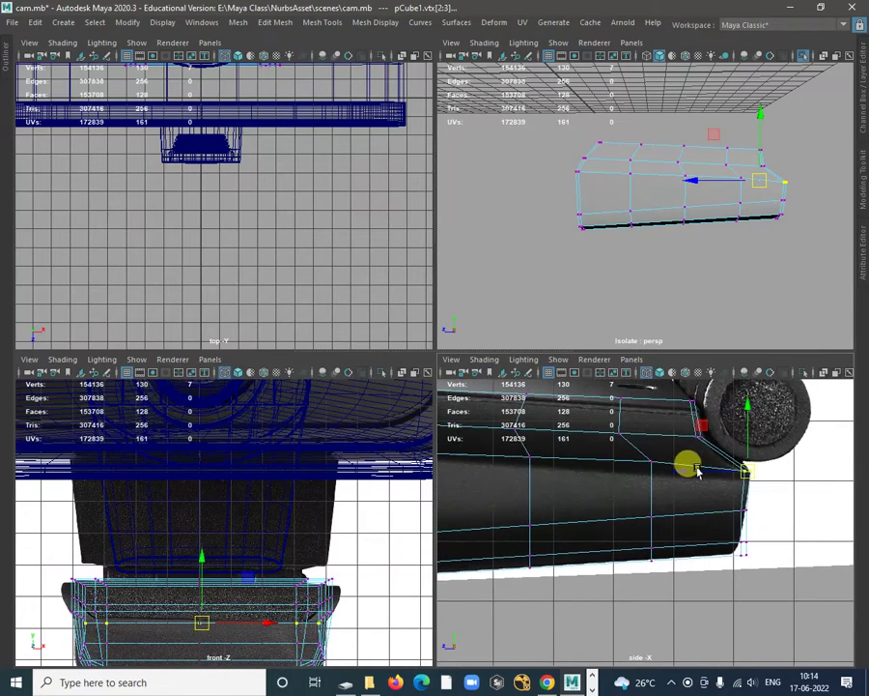
Step: Lower the intermediate vertices along the upper side edge in the side view, lining them up with the rear corner
{"action": "left_click", "coordinate": [652, 461]}
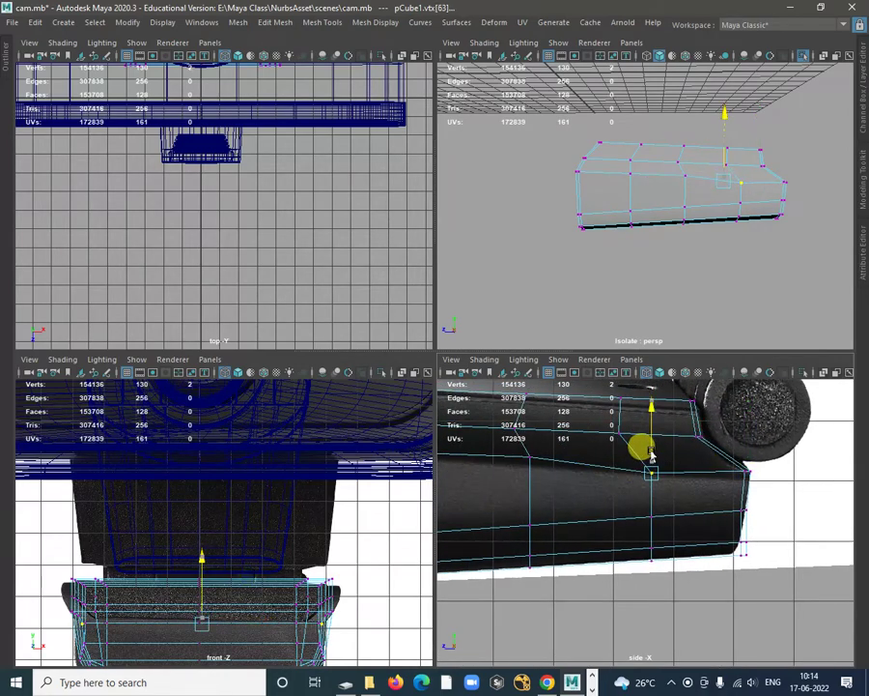
{"action": "left_click_drag", "start_coordinate": [738, 480], "coordinate": [736, 482]}
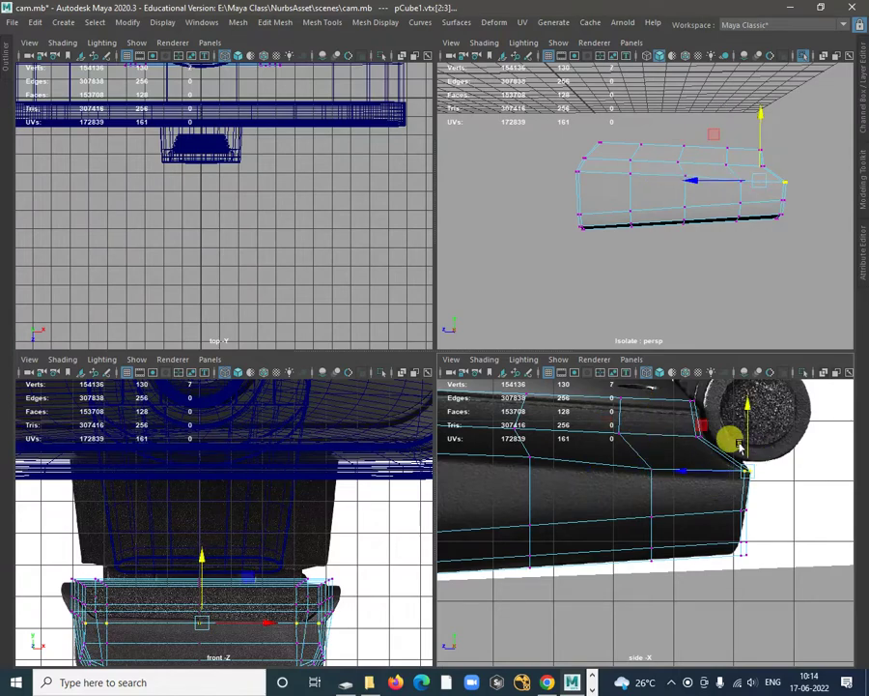
{"action": "left_click_drag", "start_coordinate": [744, 436], "coordinate": [630, 471]}
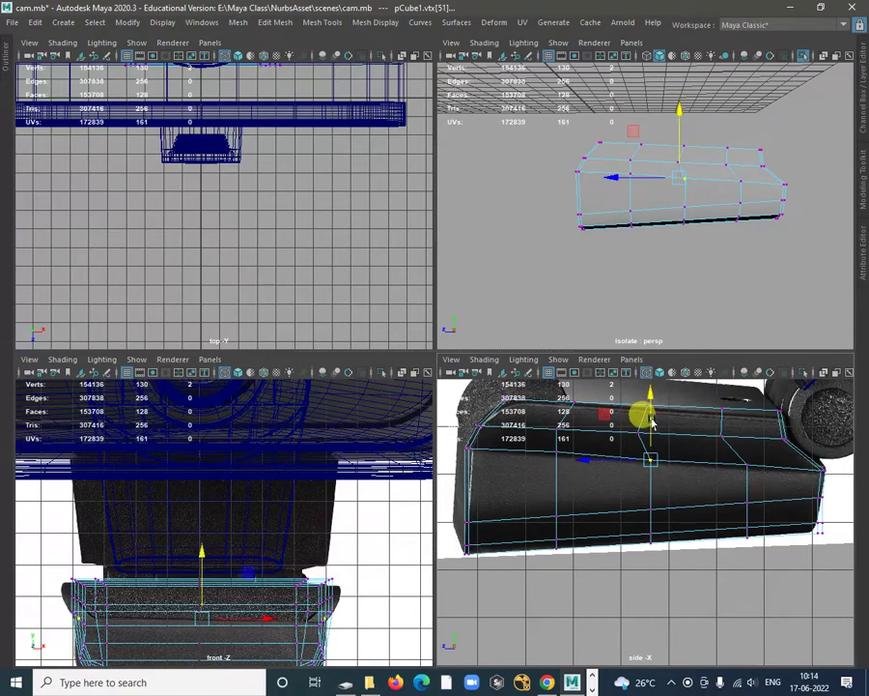
Step: In wireframe, select the vertex row just below the top on both long sides and scale it along X
{"action": "left_click_drag", "start_coordinate": [638, 271], "coordinate": [698, 217], "text": "alt"}
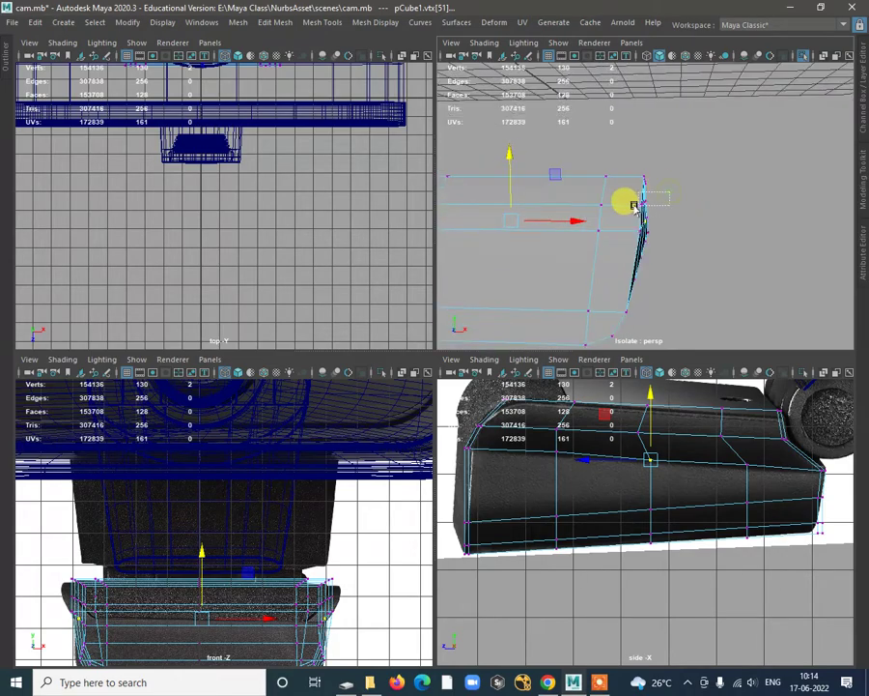
{"action": "left_click_drag", "start_coordinate": [633, 205], "coordinate": [633, 209]}
{"action": "left_click_drag", "start_coordinate": [698, 251], "coordinate": [634, 262], "text": "alt"}
{"action": "left_click", "coordinate": [597, 210], "text": "shift"}
{"action": "key", "text": "4"}
{"action": "key", "text": "space"}
{"action": "left_click_drag", "start_coordinate": [485, 242], "coordinate": [452, 345], "text": "alt"}
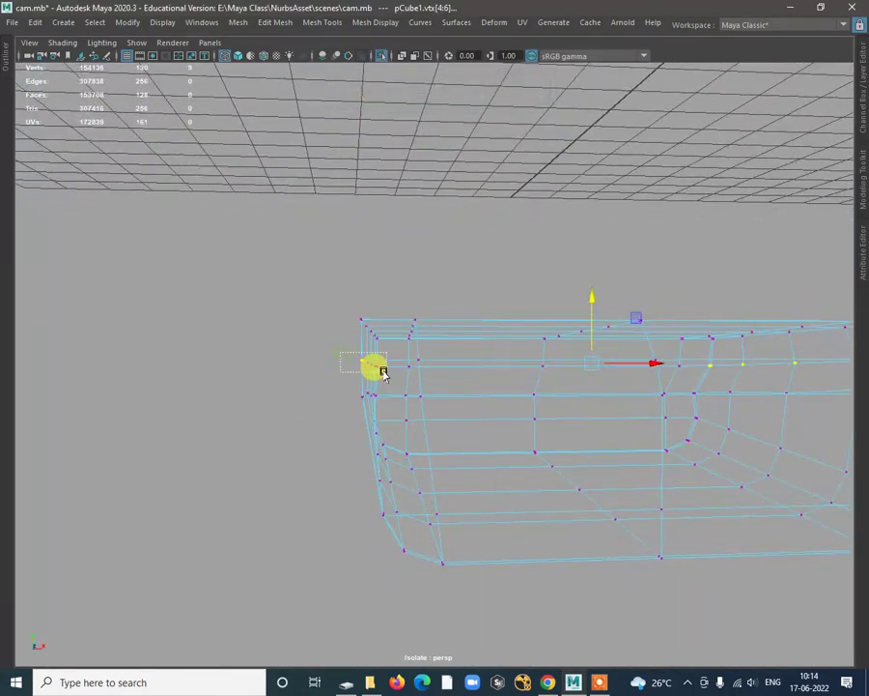
{"action": "left_click_drag", "start_coordinate": [414, 391], "coordinate": [404, 404], "text": "alt"}
{"action": "left_click_drag", "start_coordinate": [377, 360], "coordinate": [554, 350], "text": "alt"}
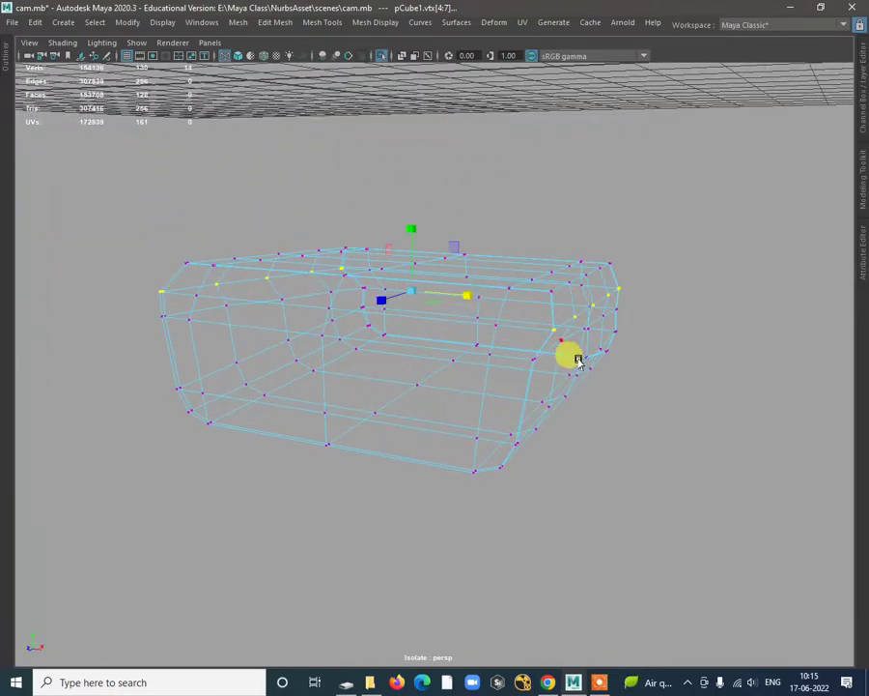
{"action": "left_click_drag", "start_coordinate": [577, 359], "coordinate": [558, 265], "text": "alt"}
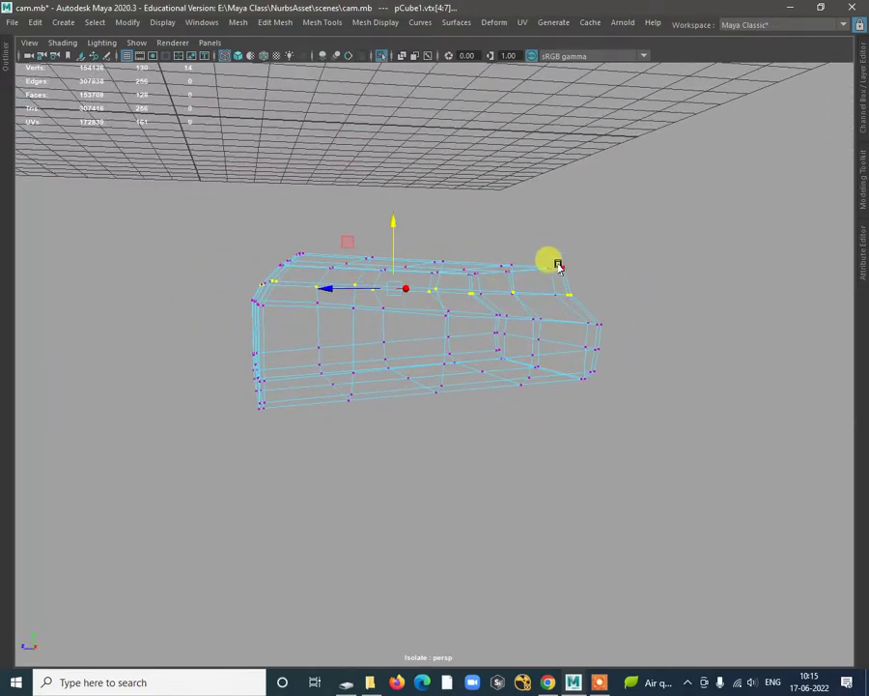
{"action": "right_click_drag", "start_coordinate": [558, 265], "coordinate": [622, 244]}
Step: Insert an edge loop at the cube's rear end and show the shaded mesh in smooth preview
{"action": "mouse_move", "coordinate": [581, 325]}
{"action": "left_mouse_down", "text": "alt"}
{"action": "mouse_move", "coordinate": [614, 324]}
{"action": "mouse_move", "coordinate": [617, 333]}
{"action": "mouse_move", "coordinate": [576, 355]}
{"action": "mouse_move", "coordinate": [573, 339]}
{"action": "left_mouse_up", "text": "alt"}
{"action": "right_click", "coordinate": [561, 313], "text": "shift"}
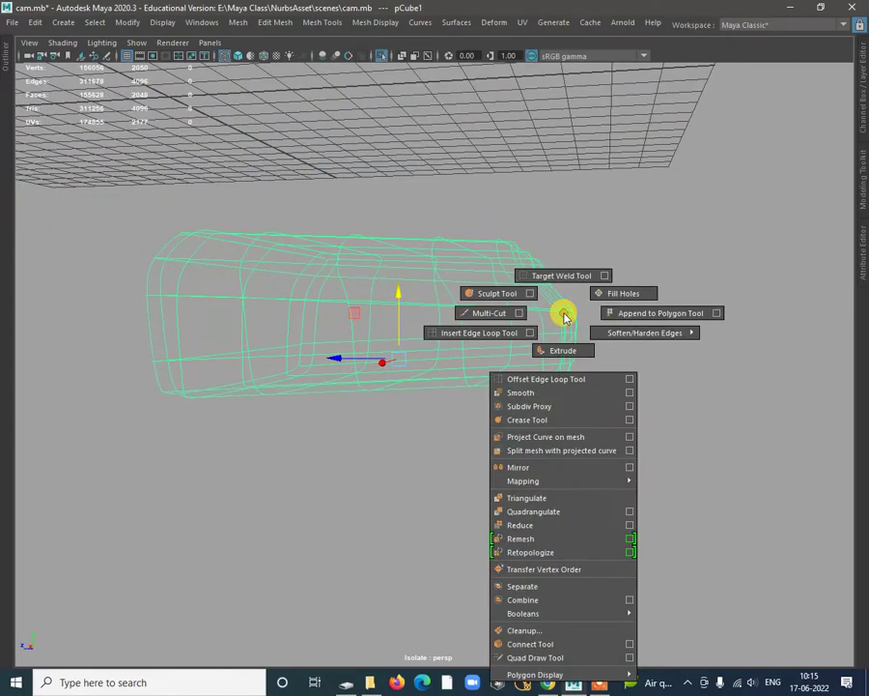
{"action": "left_click", "coordinate": [514, 332]}
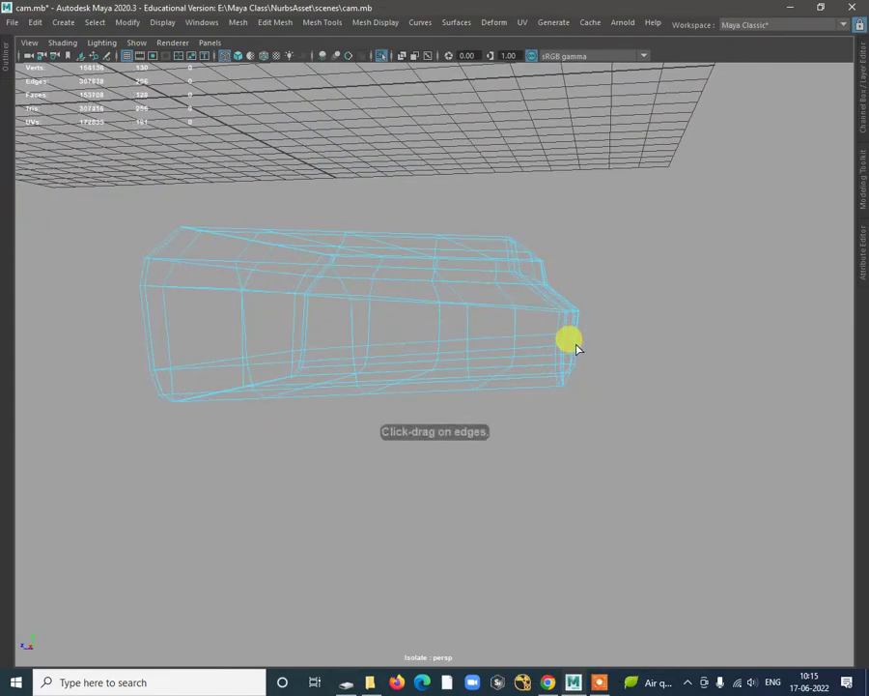
{"action": "mouse_move", "coordinate": [577, 348]}
{"action": "left_mouse_down", "text": "alt"}
{"action": "mouse_move", "coordinate": [559, 345]}
{"action": "mouse_move", "coordinate": [541, 315]}
{"action": "left_mouse_up", "text": "alt"}
{"action": "key", "text": "5"}
{"action": "right_click_drag", "start_coordinate": [454, 253], "coordinate": [504, 232]}
{"action": "key", "text": "3"}
{"action": "left_click", "coordinate": [645, 298]}
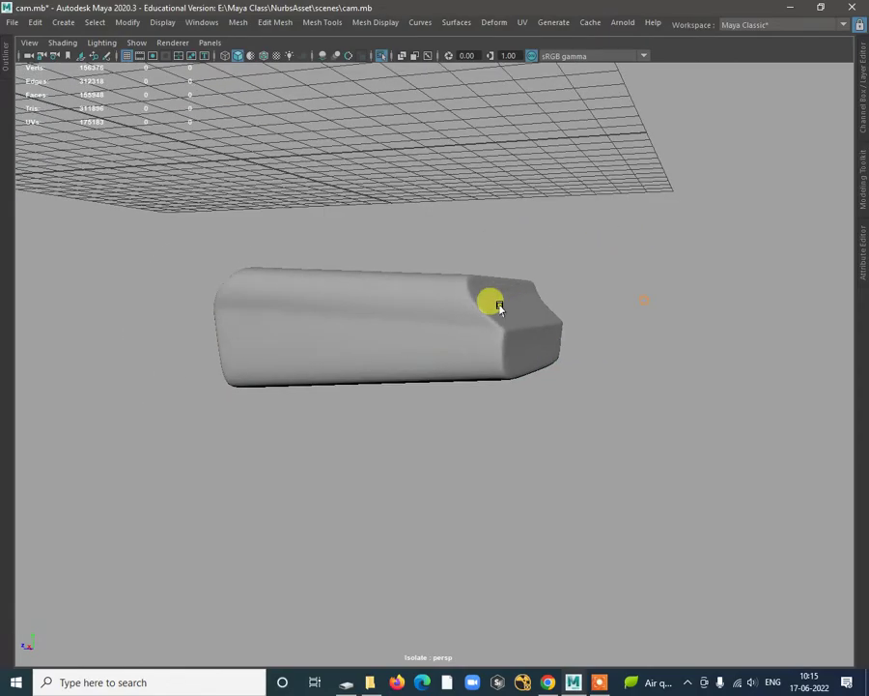
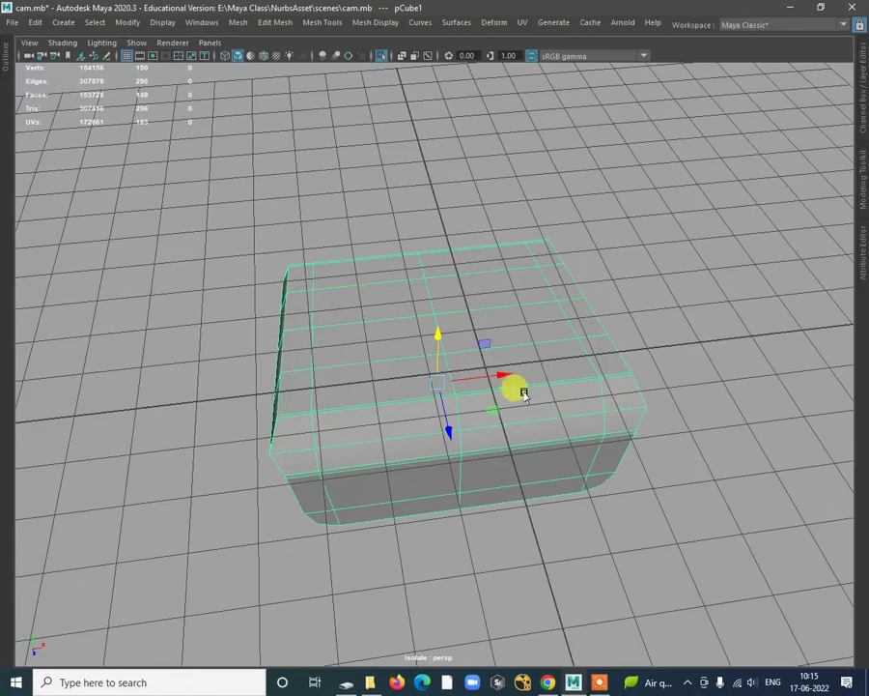
Step: Select the rows of faces across the cube's top surface, starting from the front edge
{"action": "left_click_drag", "start_coordinate": [524, 393], "coordinate": [425, 332], "text": "alt"}
{"action": "right_click_drag", "start_coordinate": [548, 242], "coordinate": [553, 272]}
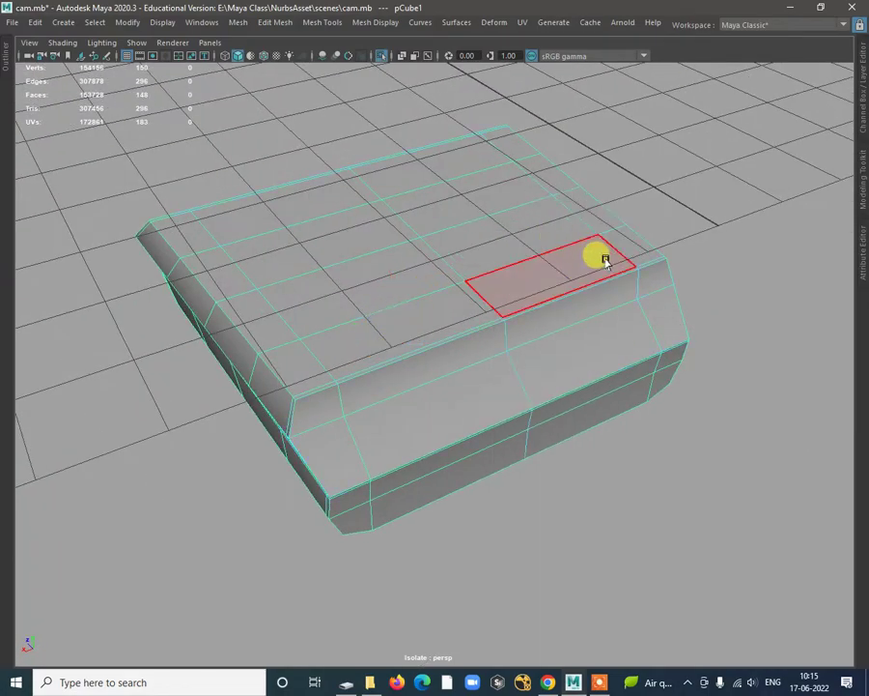
{"action": "left_click", "coordinate": [514, 295], "text": "shift"}
{"action": "left_click", "coordinate": [390, 332], "text": "shift"}
{"action": "left_click", "coordinate": [308, 366], "text": "shift"}
{"action": "left_click", "coordinate": [267, 334], "text": "shift"}
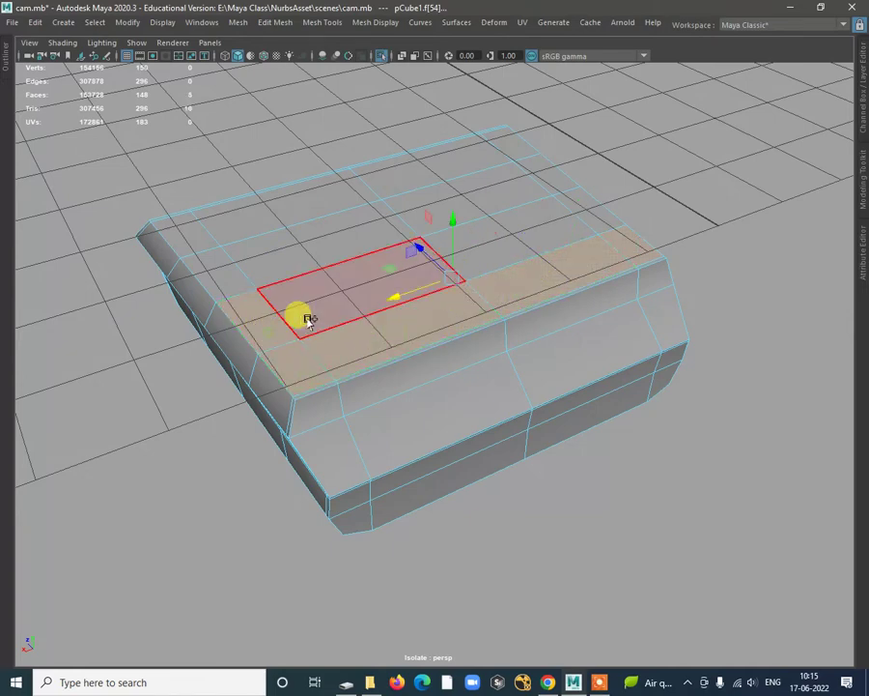
{"action": "left_click", "coordinate": [507, 250], "text": "shift"}
{"action": "left_click", "coordinate": [579, 215], "text": "shift"}
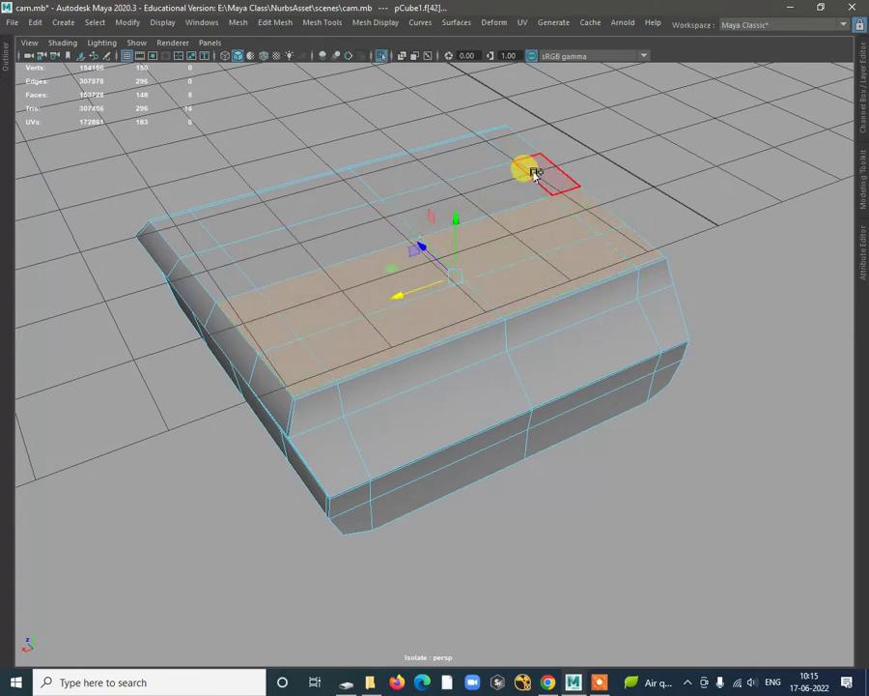
{"action": "left_click", "coordinate": [536, 171], "text": "shift"}
{"action": "left_click", "coordinate": [494, 196], "text": "shift"}
{"action": "left_click", "coordinate": [338, 249], "text": "shift"}
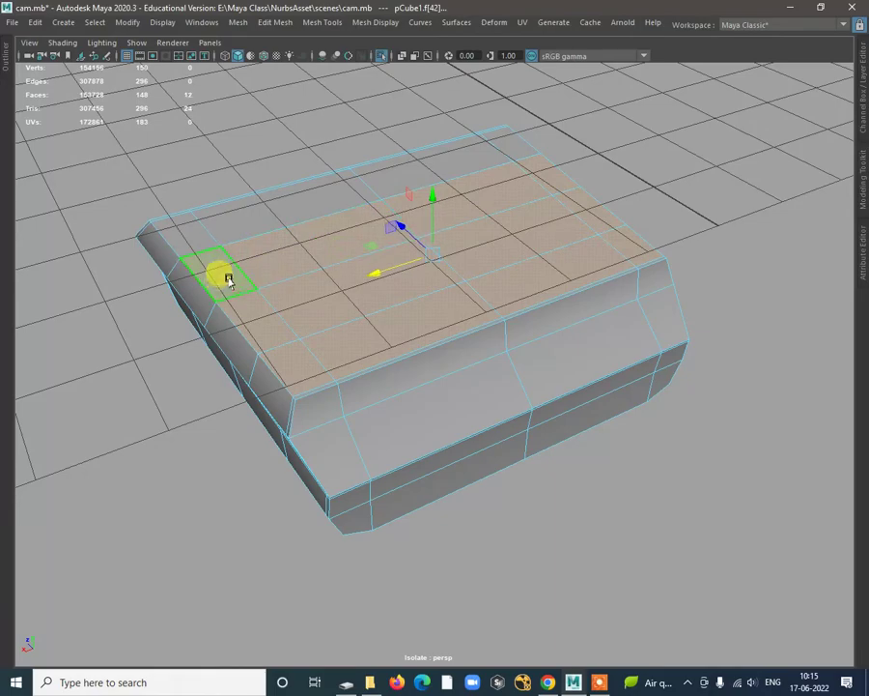
Step: Add the remaining faces along the side edge and rear corner of the top to the selection
{"action": "left_click_drag", "start_coordinate": [227, 280], "coordinate": [319, 287], "text": "alt"}
{"action": "scroll", "coordinate": [331, 327], "scroll_direction": "up", "scroll_amount": 1}
{"action": "middle_click_drag", "start_coordinate": [333, 329], "coordinate": [491, 283], "text": "alt"}
{"action": "scroll", "coordinate": [425, 304], "scroll_direction": "up", "scroll_amount": 1}
{"action": "left_click", "coordinate": [394, 354], "text": "shift"}
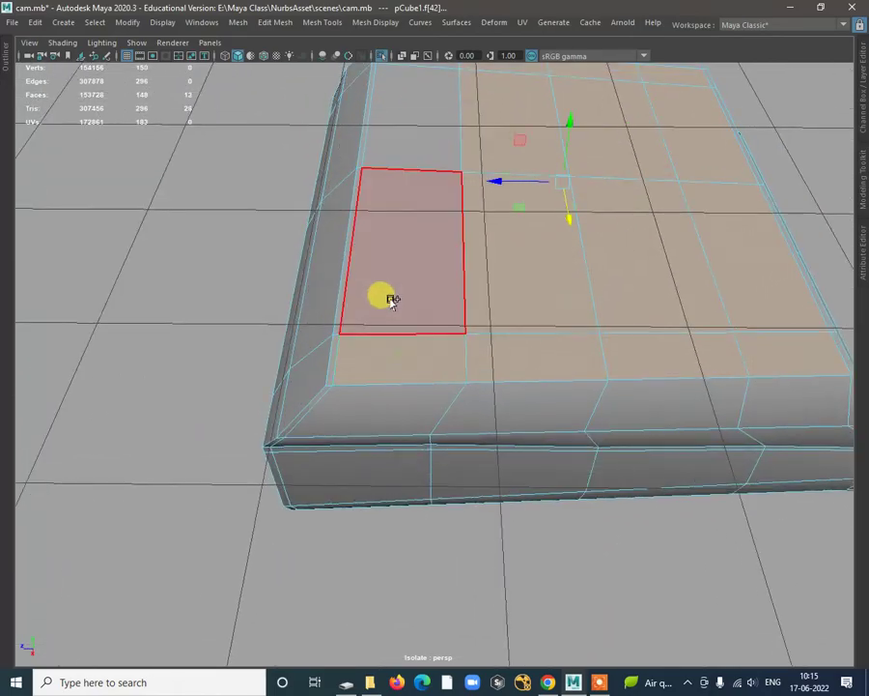
{"action": "left_click", "coordinate": [391, 295], "text": "shift"}
{"action": "left_click", "coordinate": [406, 148], "text": "shift"}
{"action": "scroll", "coordinate": [541, 274], "scroll_direction": "down", "scroll_amount": 2}
{"action": "middle_click_drag", "start_coordinate": [546, 273], "coordinate": [474, 290], "text": "alt"}
{"action": "scroll", "coordinate": [475, 291], "scroll_direction": "up", "scroll_amount": 1}
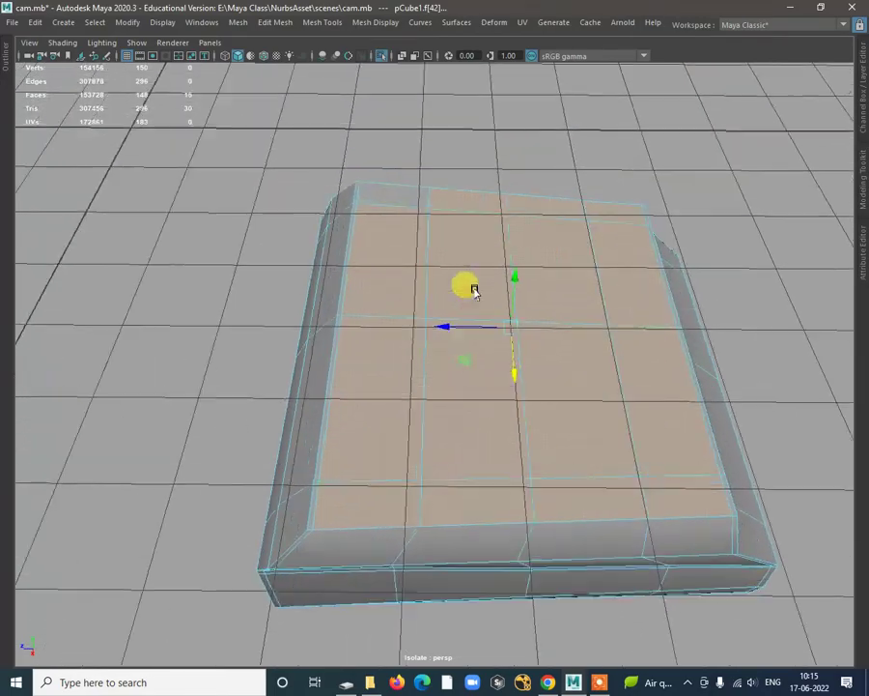
{"action": "left_click_drag", "start_coordinate": [474, 290], "coordinate": [365, 243], "text": "alt"}
{"action": "scroll", "coordinate": [439, 248], "scroll_direction": "up", "scroll_amount": 3}
{"action": "left_click", "coordinate": [365, 243], "text": "shift"}
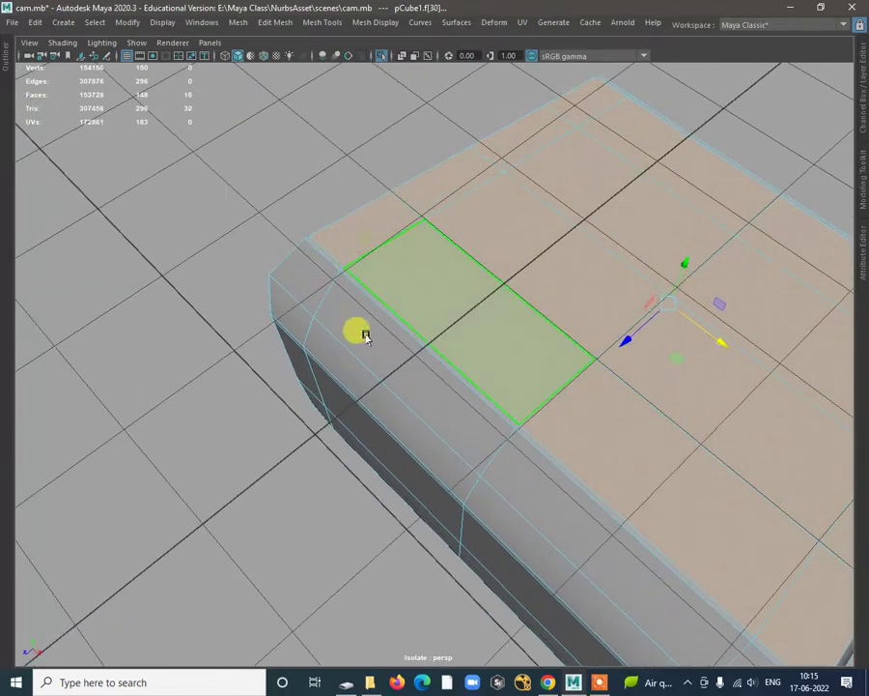
Step: Delete the two tight edge loops running beside the cube's front and rear ends
{"action": "left_click_drag", "start_coordinate": [365, 336], "coordinate": [519, 328], "text": "alt"}
{"action": "left_click_drag", "start_coordinate": [397, 370], "coordinate": [467, 357], "text": "alt"}
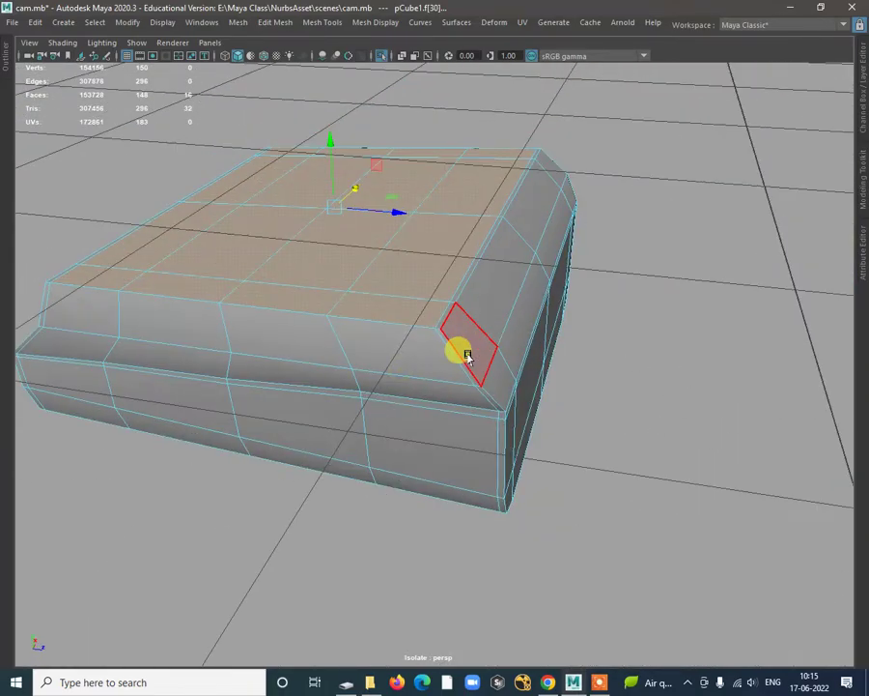
{"action": "right_click_drag", "start_coordinate": [437, 309], "coordinate": [468, 331]}
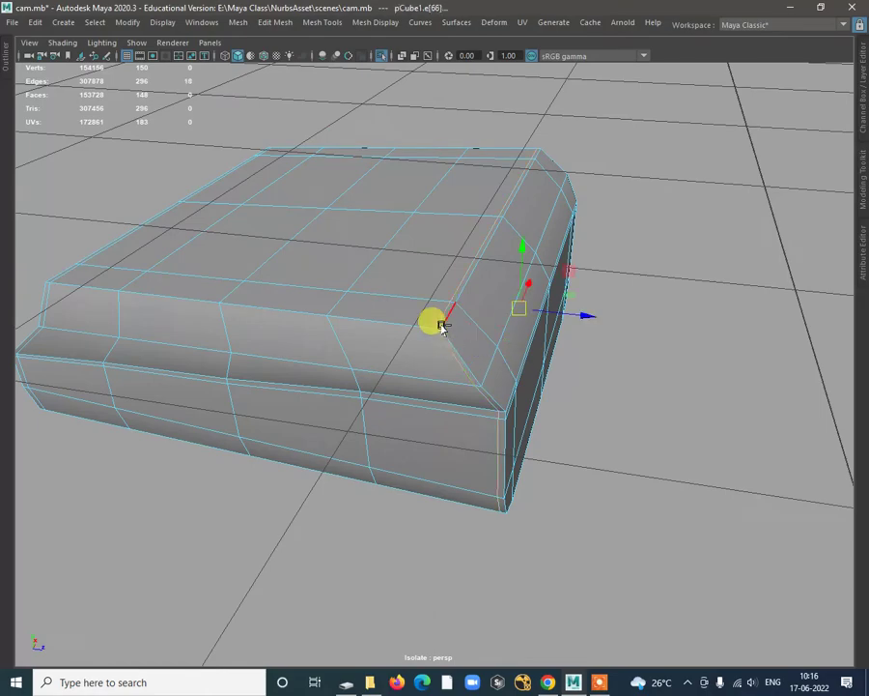
{"action": "left_click_drag", "start_coordinate": [409, 333], "coordinate": [379, 269], "text": "alt"}
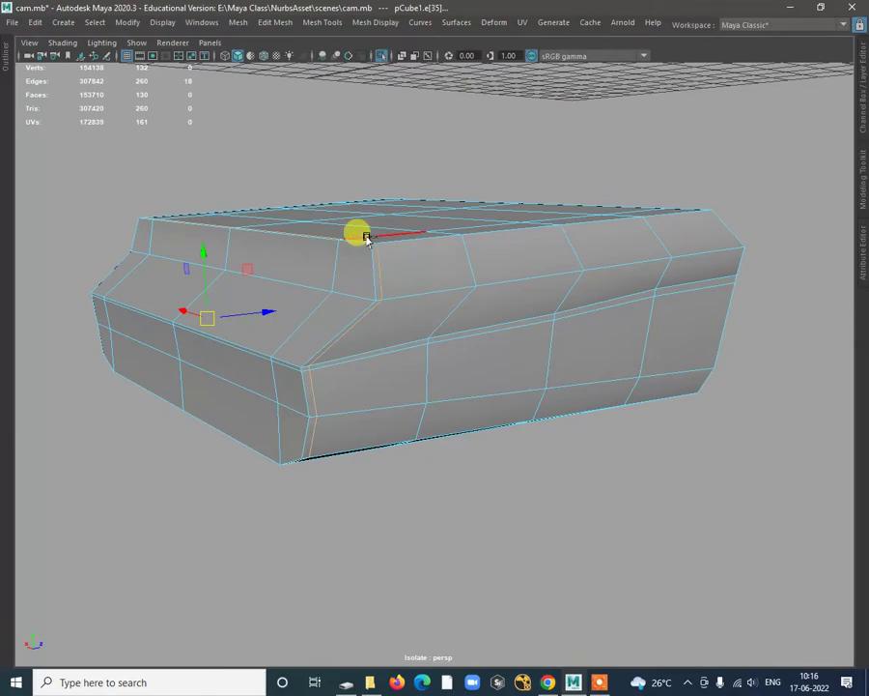
{"action": "key", "text": "ctrl+Delete"}
Step: Select the ring of faces around the body's top, front, bottom and rear, leaving out both side panels
{"action": "left_click_drag", "start_coordinate": [365, 237], "coordinate": [479, 152], "text": "alt"}
{"action": "right_click_drag", "start_coordinate": [479, 152], "coordinate": [463, 143]}
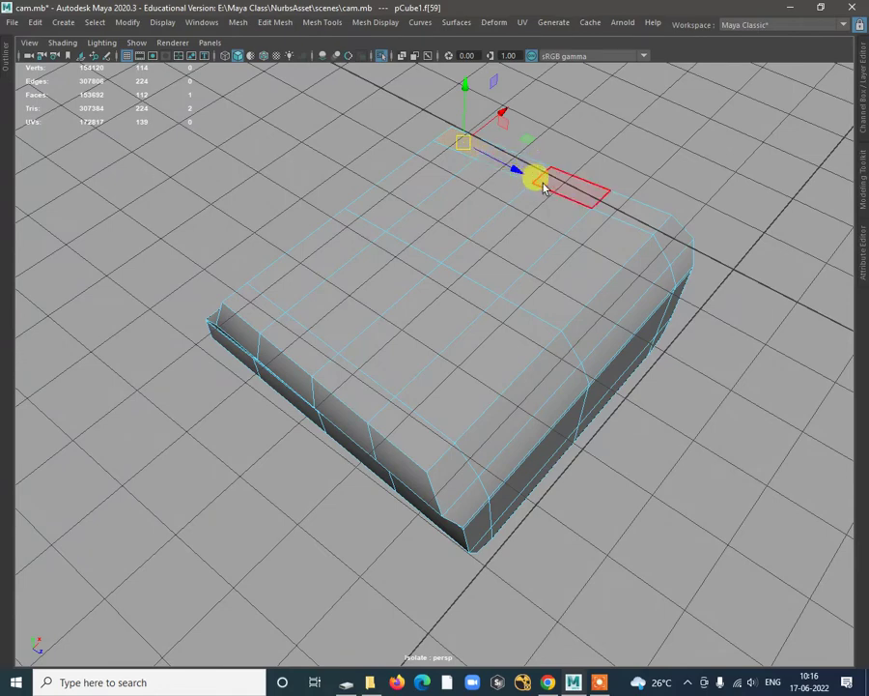
{"action": "mouse_move", "coordinate": [620, 212]}
{"action": "left_mouse_down"}
{"action": "mouse_move", "coordinate": [566, 281]}
{"action": "mouse_move", "coordinate": [454, 368]}
{"action": "mouse_move", "coordinate": [346, 298]}
{"action": "mouse_move", "coordinate": [328, 263]}
{"action": "mouse_move", "coordinate": [398, 190]}
{"action": "mouse_move", "coordinate": [527, 258]}
{"action": "mouse_move", "coordinate": [599, 309]}
{"action": "mouse_move", "coordinate": [607, 340]}
{"action": "mouse_move", "coordinate": [673, 442]}
{"action": "mouse_move", "coordinate": [635, 349]}
{"action": "mouse_move", "coordinate": [533, 335]}
{"action": "mouse_move", "coordinate": [451, 384]}
{"action": "mouse_move", "coordinate": [359, 379]}
{"action": "mouse_move", "coordinate": [321, 348]}
{"action": "mouse_move", "coordinate": [278, 234]}
{"action": "mouse_move", "coordinate": [313, 411]}
{"action": "mouse_move", "coordinate": [369, 460]}
{"action": "mouse_move", "coordinate": [408, 459]}
{"action": "mouse_move", "coordinate": [369, 508]}
{"action": "mouse_move", "coordinate": [611, 500]}
{"action": "mouse_move", "coordinate": [611, 458]}
{"action": "mouse_move", "coordinate": [700, 435]}
{"action": "mouse_move", "coordinate": [671, 402]}
{"action": "mouse_move", "coordinate": [669, 363]}
{"action": "mouse_move", "coordinate": [708, 355]}
{"action": "left_mouse_up"}
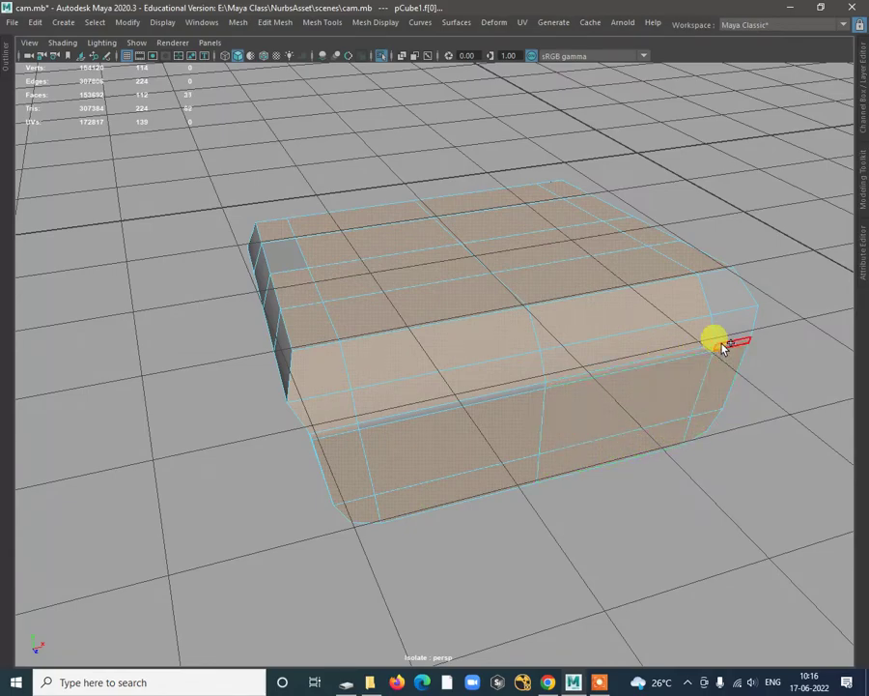
{"action": "left_click_drag", "start_coordinate": [778, 367], "coordinate": [794, 412], "text": "alt"}
{"action": "left_click_drag", "start_coordinate": [294, 289], "coordinate": [582, 305], "text": "alt"}
Step: Try extruding the selected ring of faces with an offset of 0.3, and undo the extrusion
{"action": "right_click", "coordinate": [685, 222], "text": "shift"}
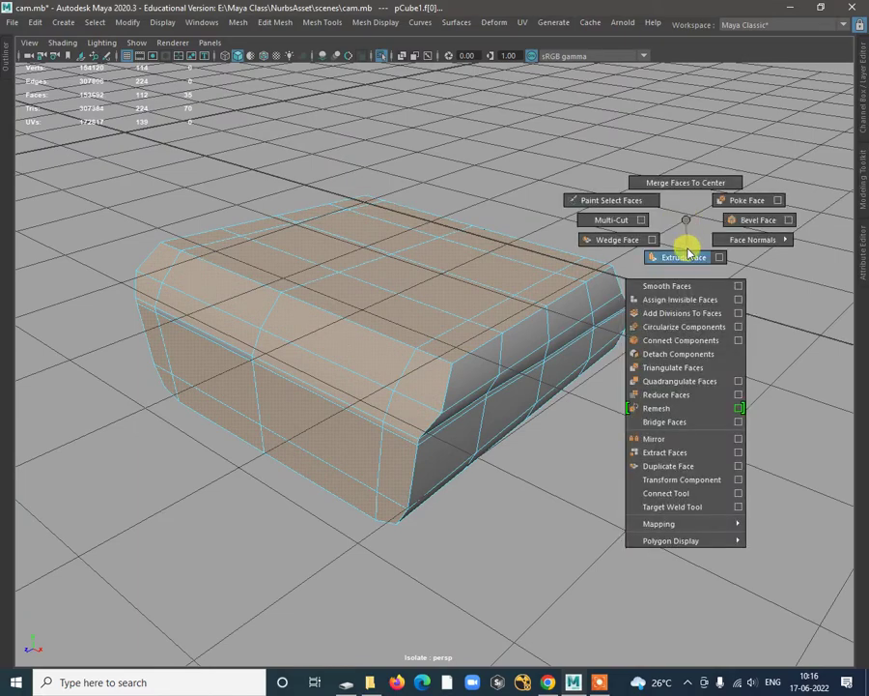
{"action": "left_click", "coordinate": [687, 257]}
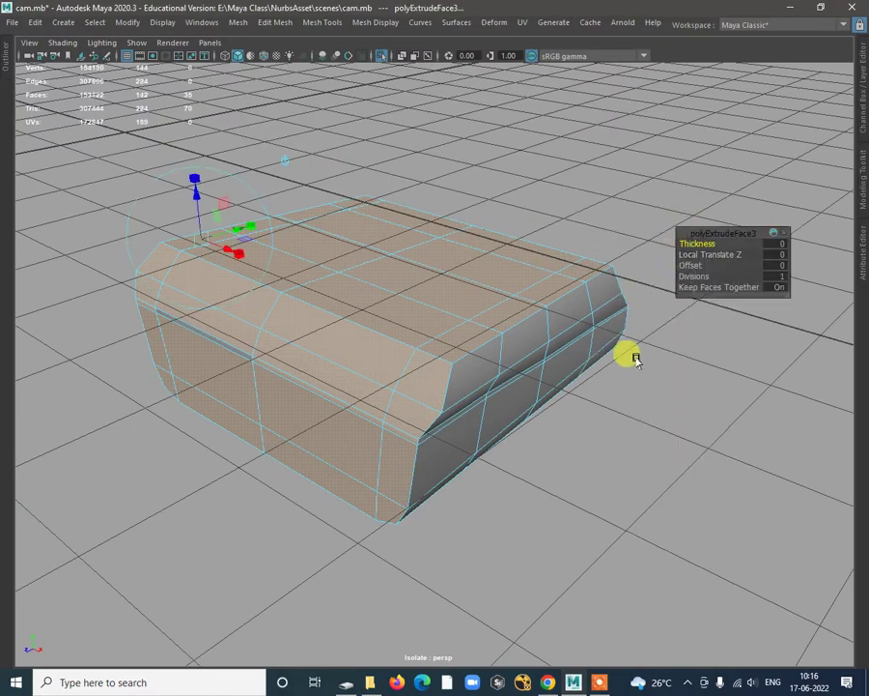
{"action": "left_click_drag", "start_coordinate": [636, 358], "coordinate": [675, 391], "text": "alt"}
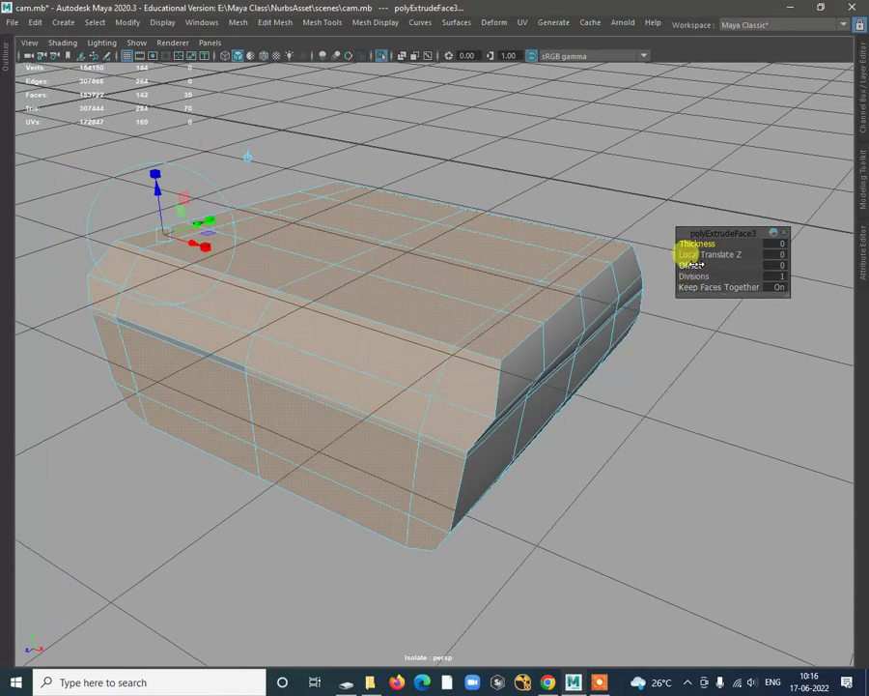
{"action": "left_click_drag", "start_coordinate": [691, 264], "coordinate": [694, 263]}
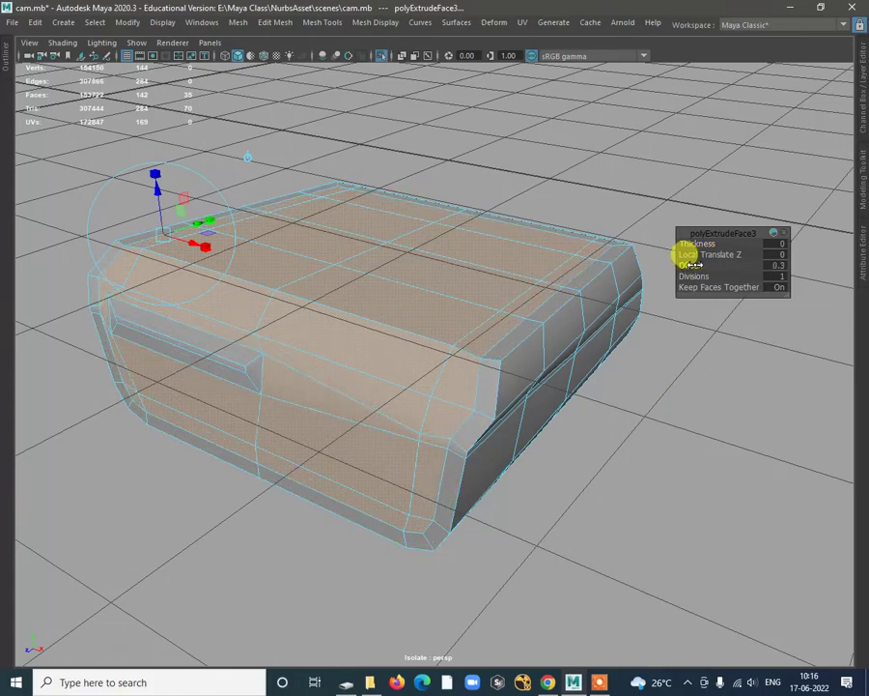
{"action": "left_click_drag", "start_coordinate": [512, 428], "coordinate": [609, 420], "text": "alt"}
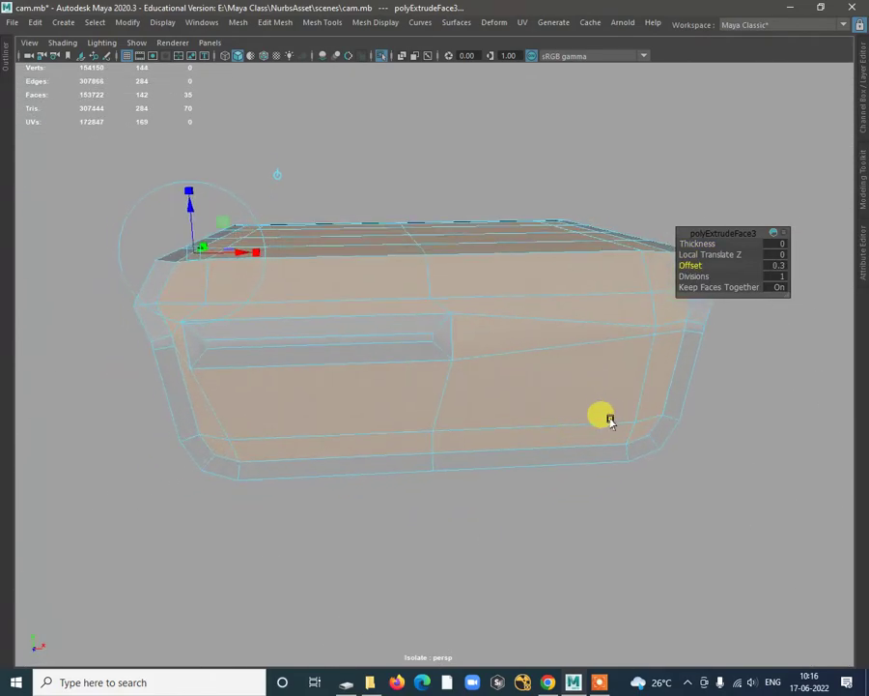
{"action": "key", "text": "ctrl+z"}
{"action": "scroll", "coordinate": [356, 435], "scroll_direction": "up", "scroll_amount": 2}
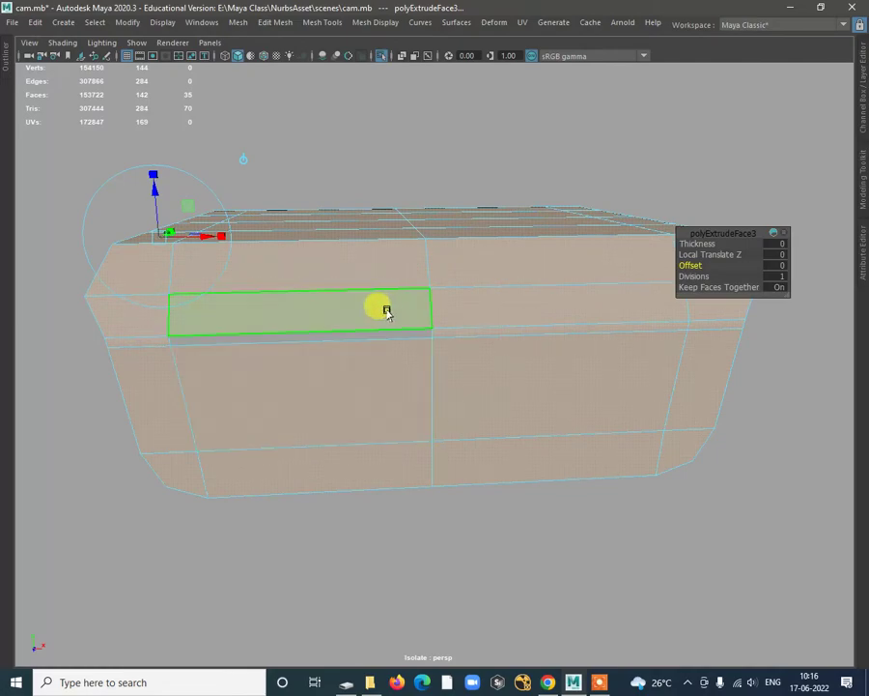
{"action": "key", "text": "ctrl+z"}
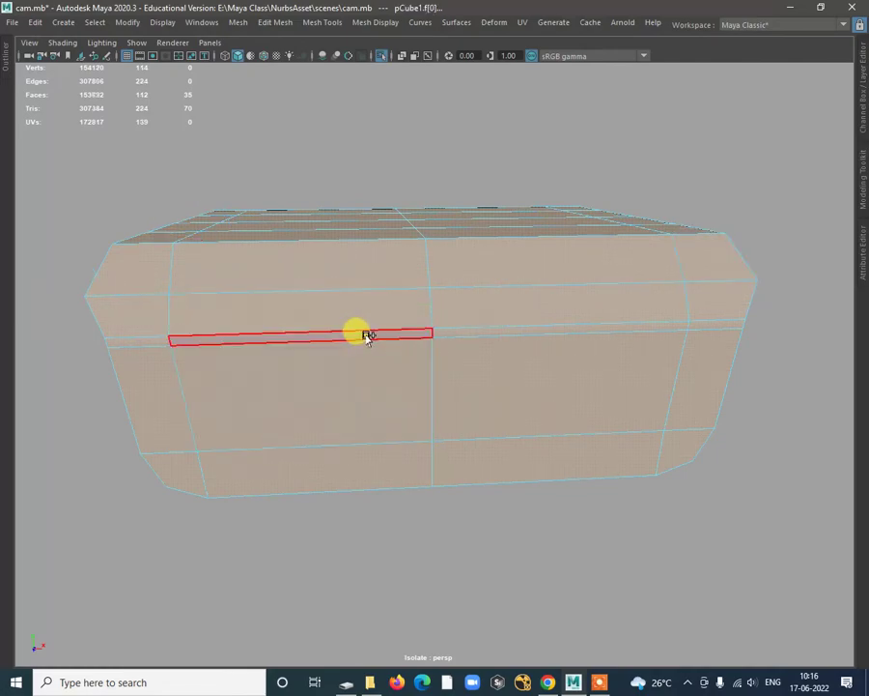
Step: Add the missed narrow front face to the selection and extrude the whole ring with an offset of 0.1
{"action": "left_click", "coordinate": [367, 336], "text": "shift"}
{"action": "left_click_drag", "start_coordinate": [526, 440], "coordinate": [415, 443], "text": "alt"}
{"action": "left_click", "coordinate": [454, 287]}
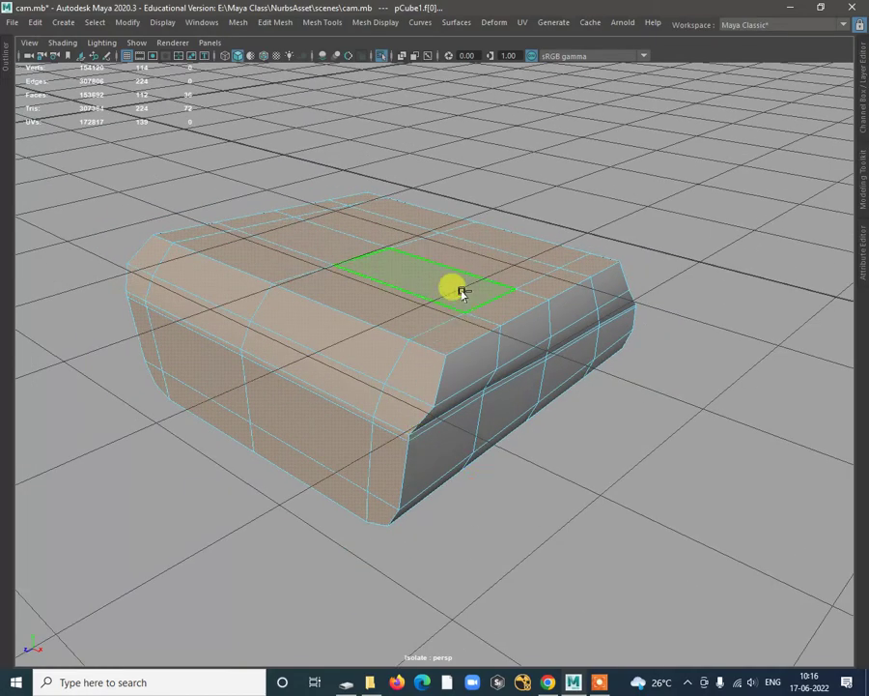
{"action": "right_click", "coordinate": [465, 295], "text": "shift"}
{"action": "right_click_drag", "start_coordinate": [465, 295], "coordinate": [463, 326], "text": "shift"}
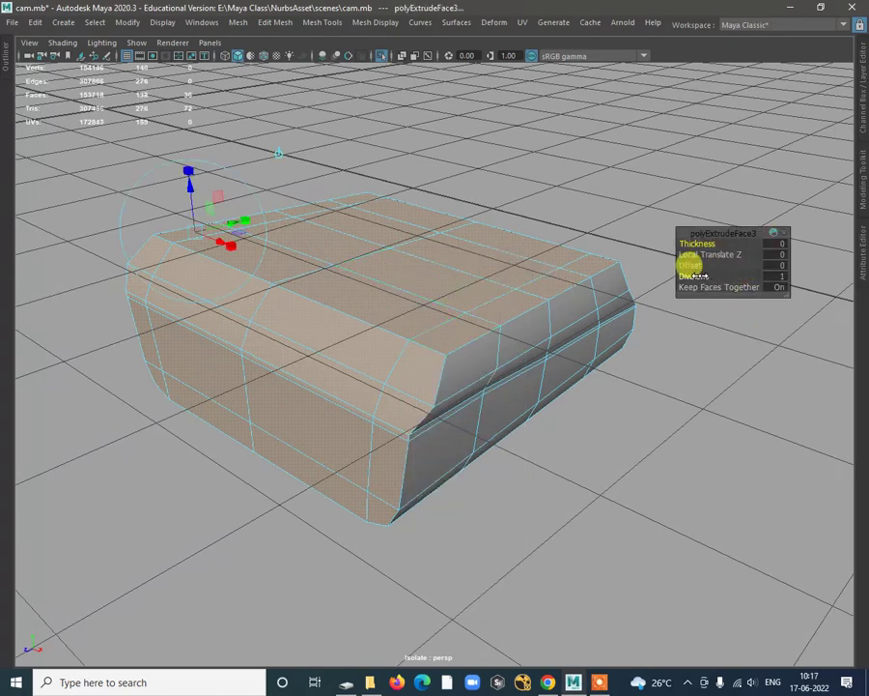
{"action": "left_click_drag", "start_coordinate": [696, 262], "coordinate": [696, 263]}
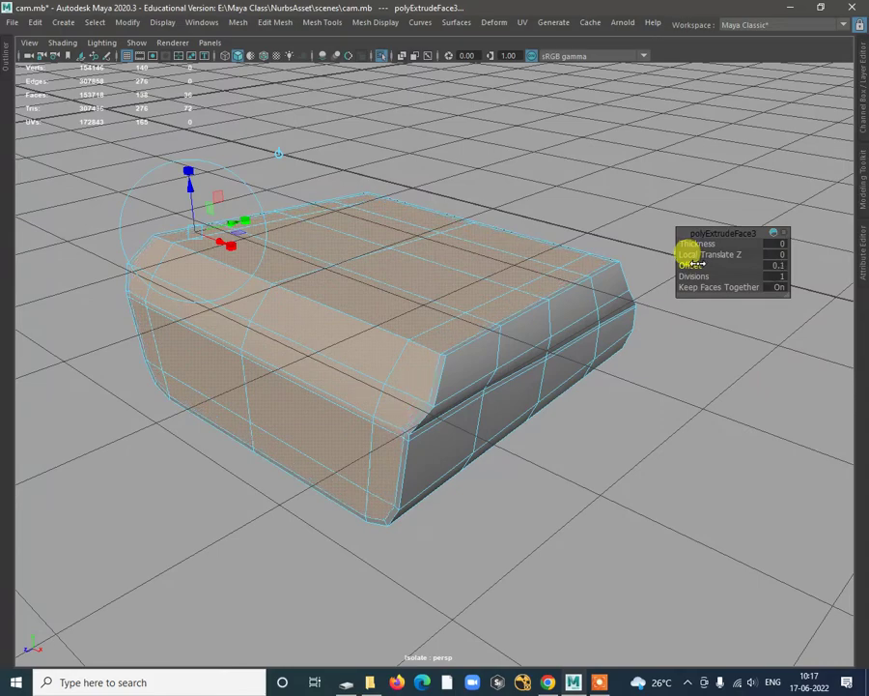
Step: Extrude the same ring of faces again, shifting it along its local Z axis
{"action": "left_click_drag", "start_coordinate": [317, 249], "coordinate": [339, 263], "text": "alt"}
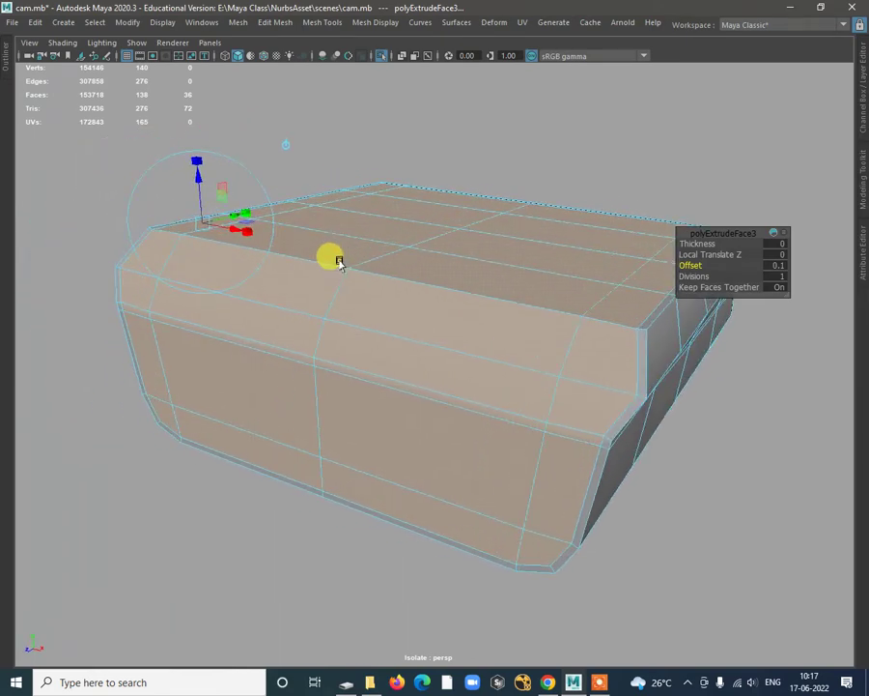
{"action": "left_click_drag", "start_coordinate": [214, 218], "coordinate": [191, 171], "text": "alt"}
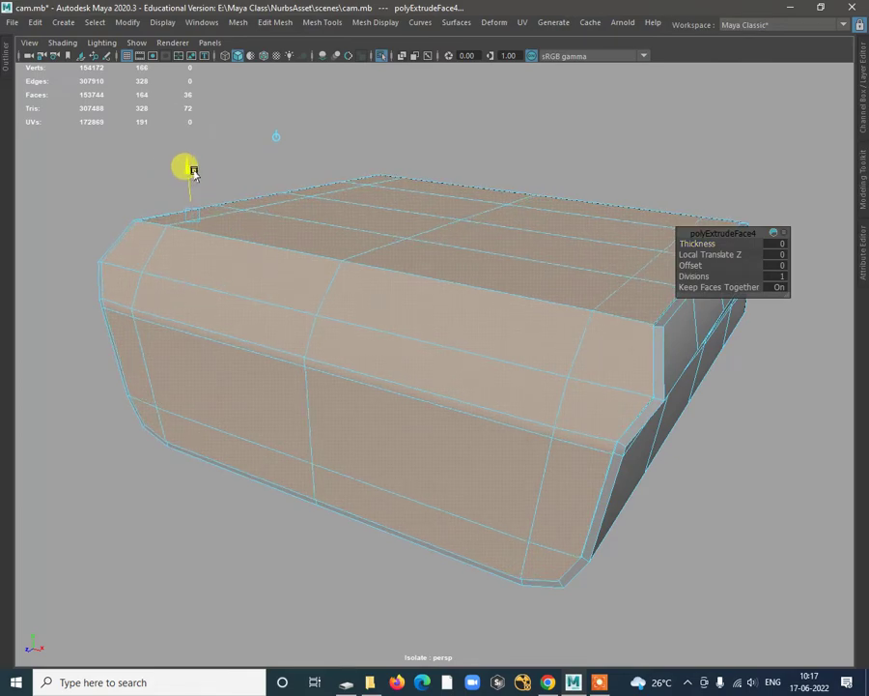
{"action": "left_click_drag", "start_coordinate": [315, 256], "coordinate": [554, 278], "text": "alt"}
{"action": "right_click_drag", "start_coordinate": [557, 275], "coordinate": [623, 255]}
{"action": "left_click_drag", "start_coordinate": [524, 304], "coordinate": [480, 262], "text": "alt"}
Step: Insert an edge loop close to the extruded shell's border on each side of the body
{"action": "right_click_drag", "start_coordinate": [479, 263], "coordinate": [406, 259], "text": "shift"}
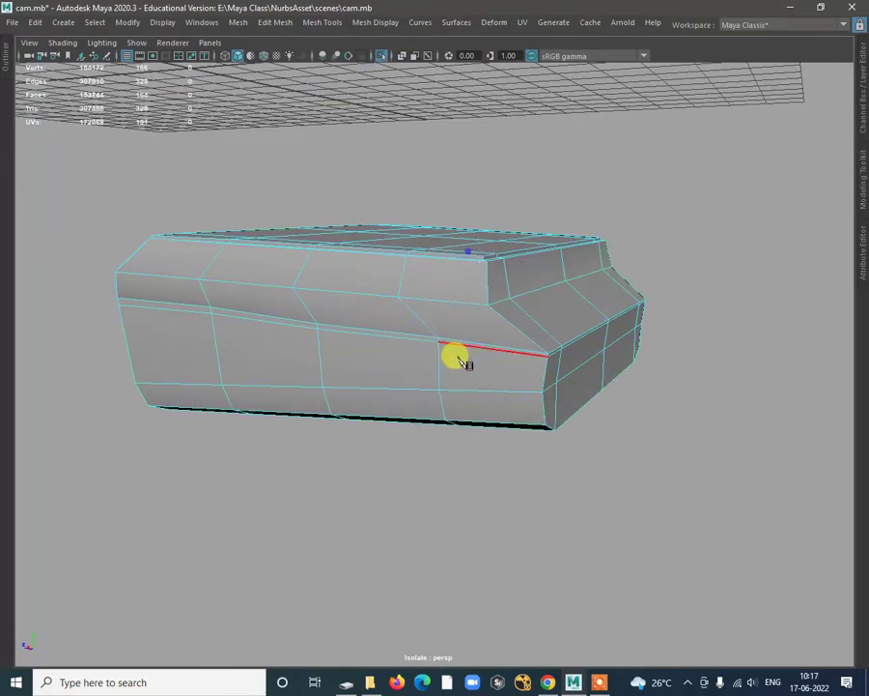
{"action": "left_click_drag", "start_coordinate": [463, 362], "coordinate": [486, 363], "text": "alt"}
{"action": "right_click_drag", "start_coordinate": [510, 263], "coordinate": [472, 279]}
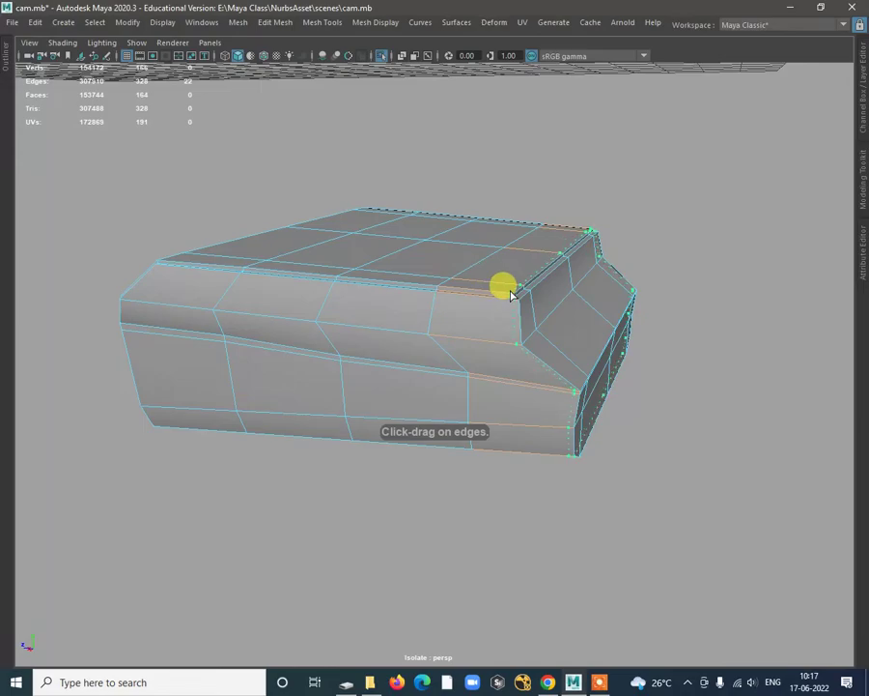
{"action": "left_click", "coordinate": [511, 291]}
{"action": "scroll", "coordinate": [312, 382], "scroll_direction": "down", "scroll_amount": 1}
{"action": "left_click_drag", "start_coordinate": [326, 385], "coordinate": [423, 325], "text": "alt"}
{"action": "scroll", "coordinate": [434, 372], "scroll_direction": "up", "scroll_amount": 1}
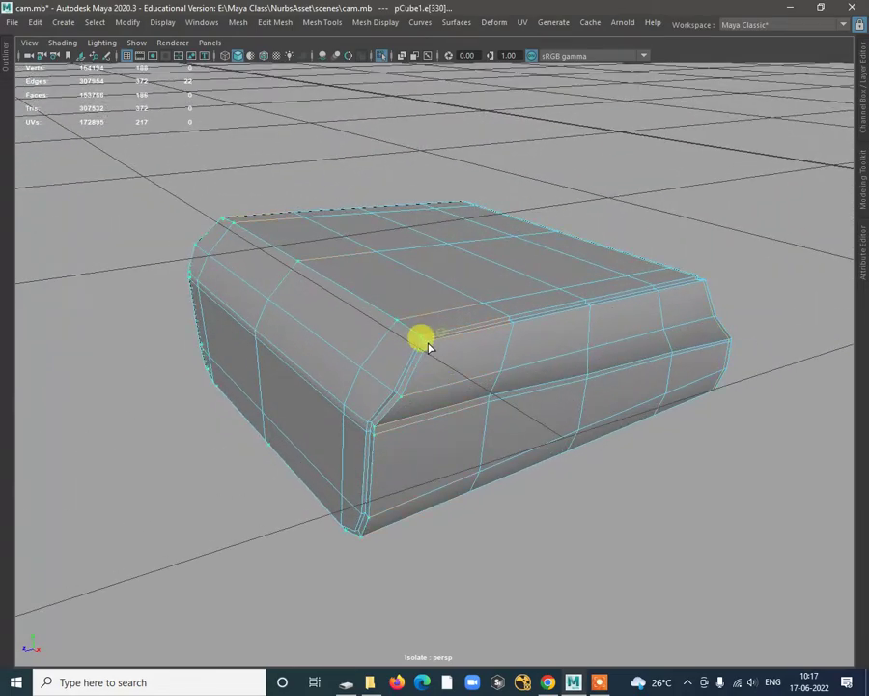
{"action": "left_click_drag", "start_coordinate": [490, 401], "coordinate": [452, 298], "text": "alt"}
{"action": "right_click_drag", "start_coordinate": [460, 295], "coordinate": [512, 294]}
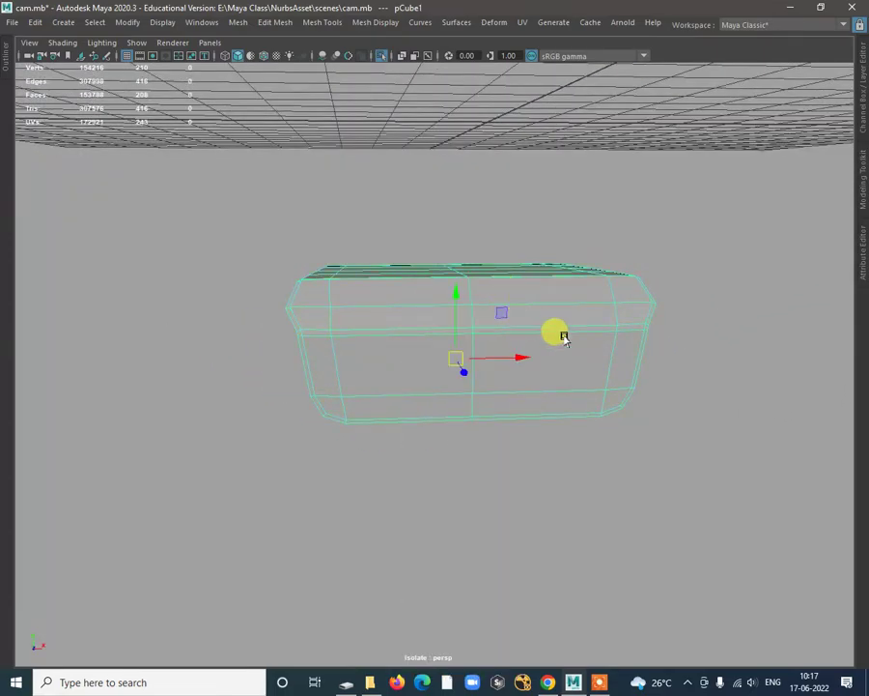
Step: Show the body in smooth preview and examine its rounded corners and stepped side borders
{"action": "key", "text": "3"}
{"action": "left_click", "coordinate": [698, 349]}
{"action": "left_click_drag", "start_coordinate": [698, 348], "coordinate": [633, 425], "text": "alt"}
{"action": "right_click_drag", "start_coordinate": [553, 319], "coordinate": [579, 430], "text": "alt"}
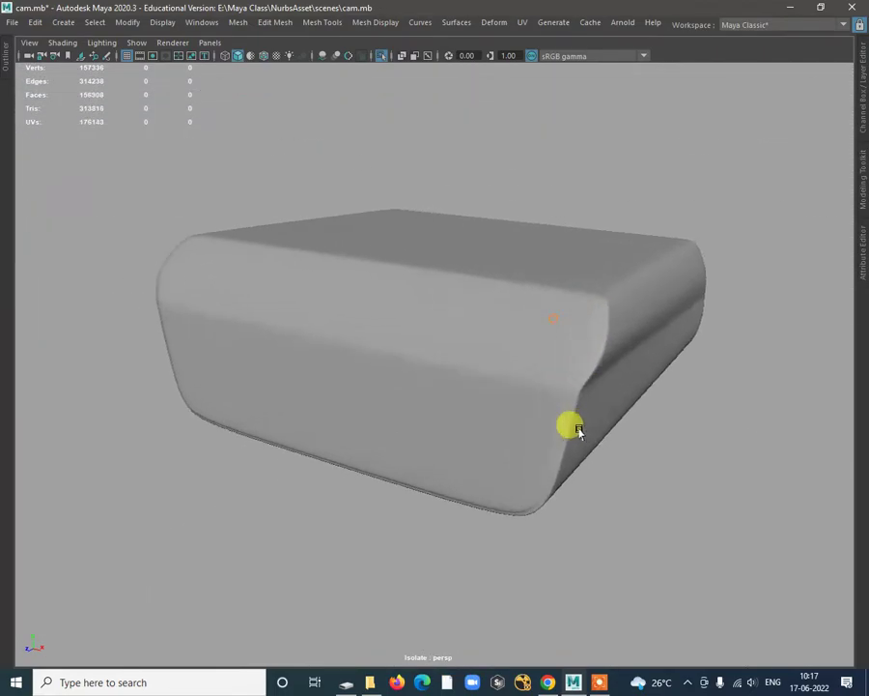
{"action": "left_click_drag", "start_coordinate": [577, 431], "coordinate": [516, 340], "text": "alt"}
{"action": "left_click", "coordinate": [541, 380]}
{"action": "left_click_drag", "start_coordinate": [541, 381], "coordinate": [465, 232], "text": "alt"}
Step: Return to the unsmoothed mesh and insert supporting edge loops along the step between shell and side panels
{"action": "key", "text": "1"}
{"action": "right_click_drag", "start_coordinate": [447, 200], "coordinate": [410, 214], "text": "shift"}
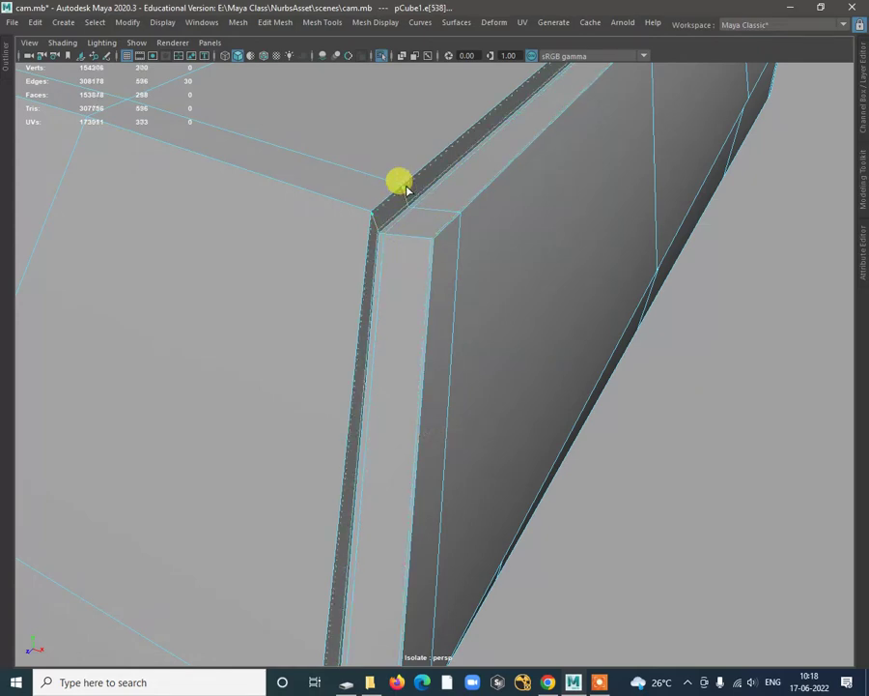
{"action": "scroll", "coordinate": [437, 238], "scroll_direction": "down", "scroll_amount": 5}
{"action": "key", "text": "w"}
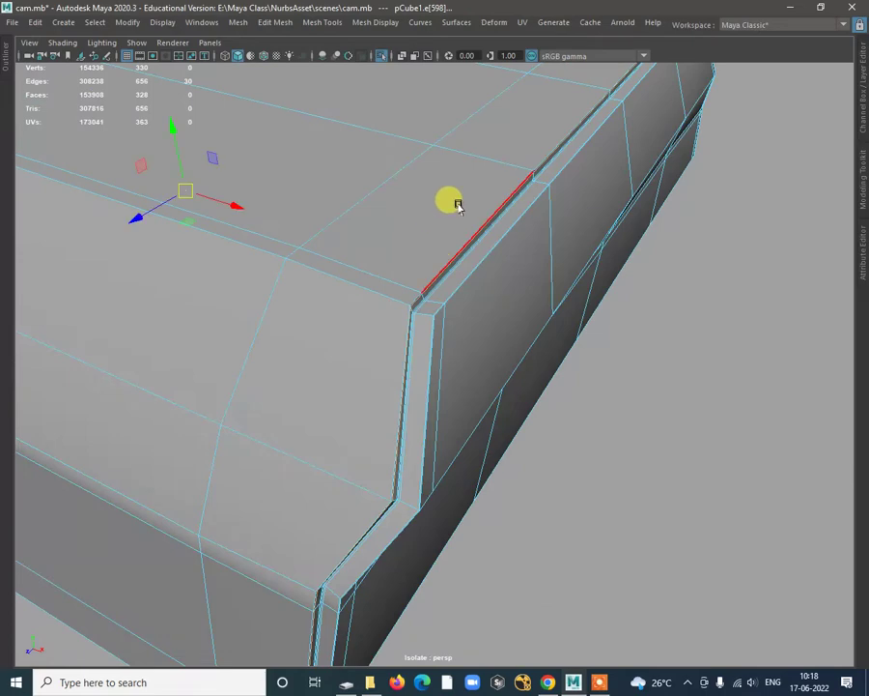
{"action": "right_click_drag", "start_coordinate": [452, 201], "coordinate": [493, 187]}
Step: Display the body in smooth preview and check the sharpened step along the side panel
{"action": "key", "text": "3"}
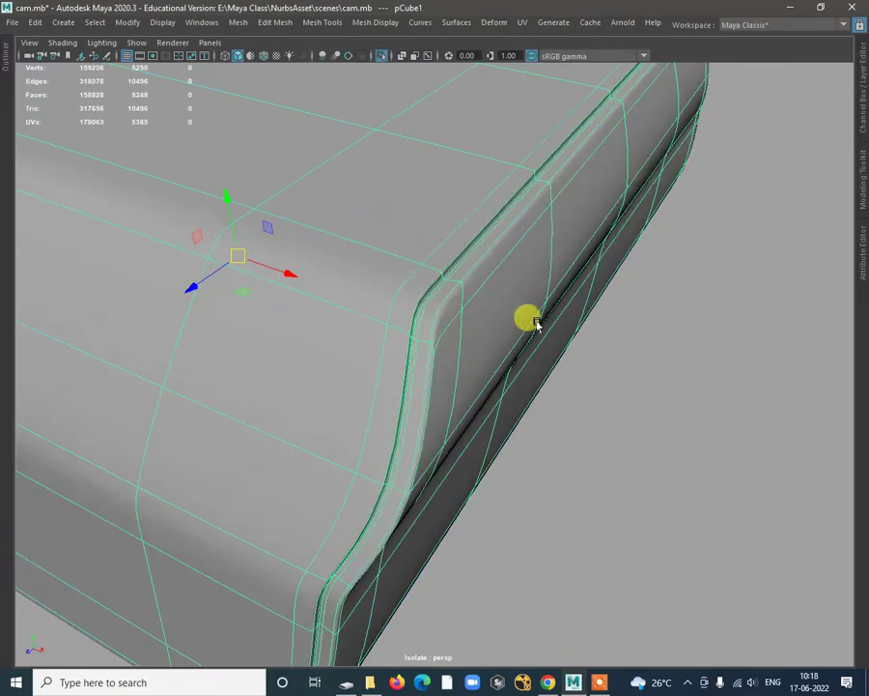
{"action": "left_click", "coordinate": [598, 390]}
{"action": "left_click_drag", "start_coordinate": [598, 390], "coordinate": [404, 369], "text": "alt"}
{"action": "left_click", "coordinate": [437, 378]}
Step: Assign the existing blinn2 material to the webcam body
{"action": "right_click_drag", "start_coordinate": [439, 307], "coordinate": [440, 359]}
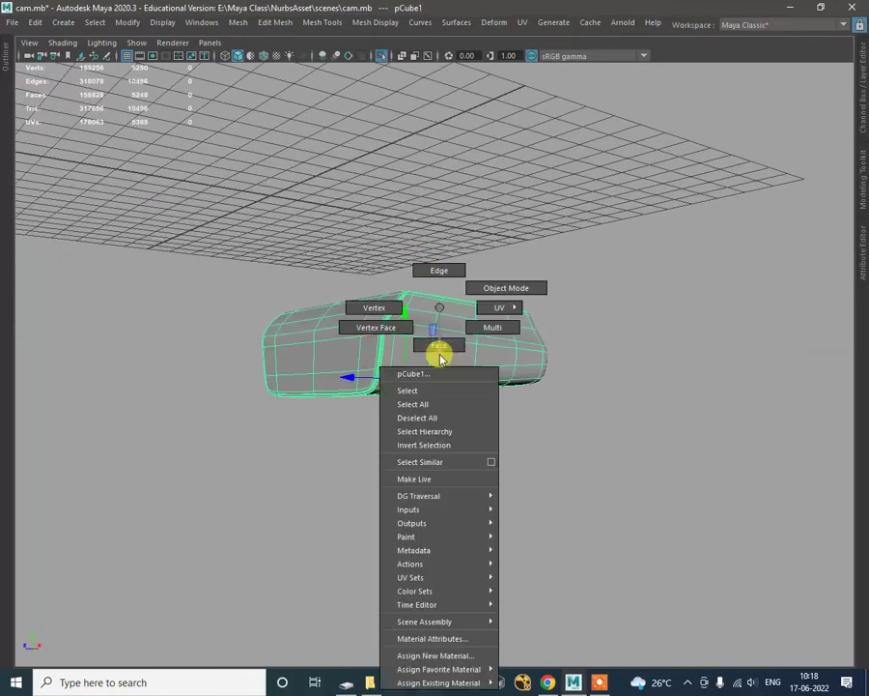
{"action": "right_click_drag", "start_coordinate": [473, 517], "coordinate": [468, 687]}
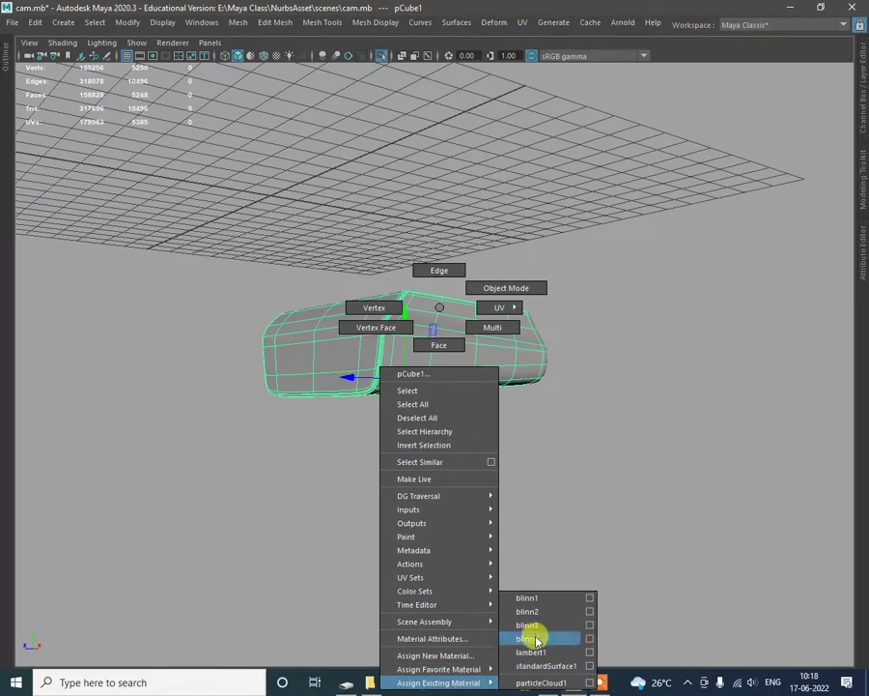
{"action": "right_click_drag", "start_coordinate": [537, 639], "coordinate": [534, 611]}
{"action": "left_click", "coordinate": [534, 458]}
{"action": "left_click_drag", "start_coordinate": [457, 398], "coordinate": [294, 322], "text": "alt"}
{"action": "left_click", "coordinate": [294, 323]}
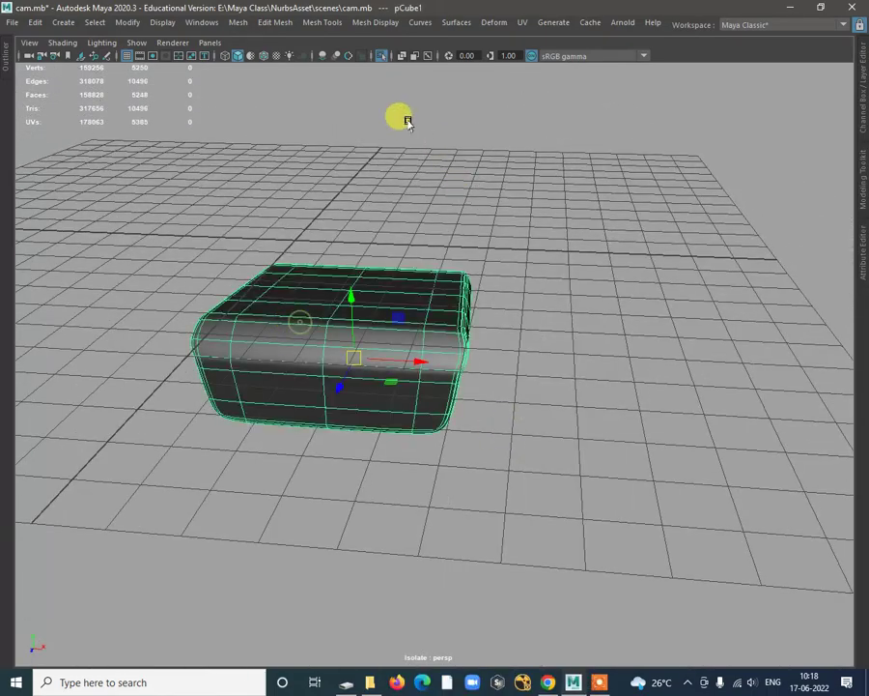
Step: End the isolated display of the base and examine the clip's shape and texture in the front reference image
{"action": "left_click", "coordinate": [381, 57]}
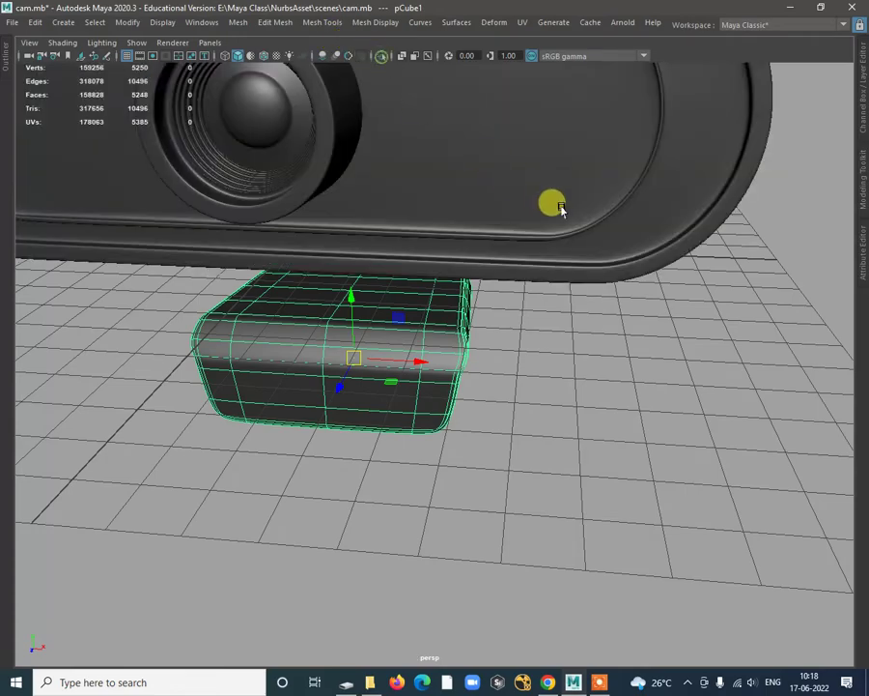
{"action": "left_click", "coordinate": [598, 402]}
{"action": "scroll", "coordinate": [628, 450], "scroll_direction": "down", "scroll_amount": 5}
{"action": "left_click_drag", "start_coordinate": [634, 458], "coordinate": [451, 363], "text": "alt"}
{"action": "right_click_drag", "start_coordinate": [451, 363], "coordinate": [488, 383], "text": "alt"}
{"action": "right_click_drag", "start_coordinate": [635, 317], "coordinate": [704, 373], "text": "alt"}
{"action": "left_click_drag", "start_coordinate": [704, 372], "coordinate": [546, 445], "text": "alt"}
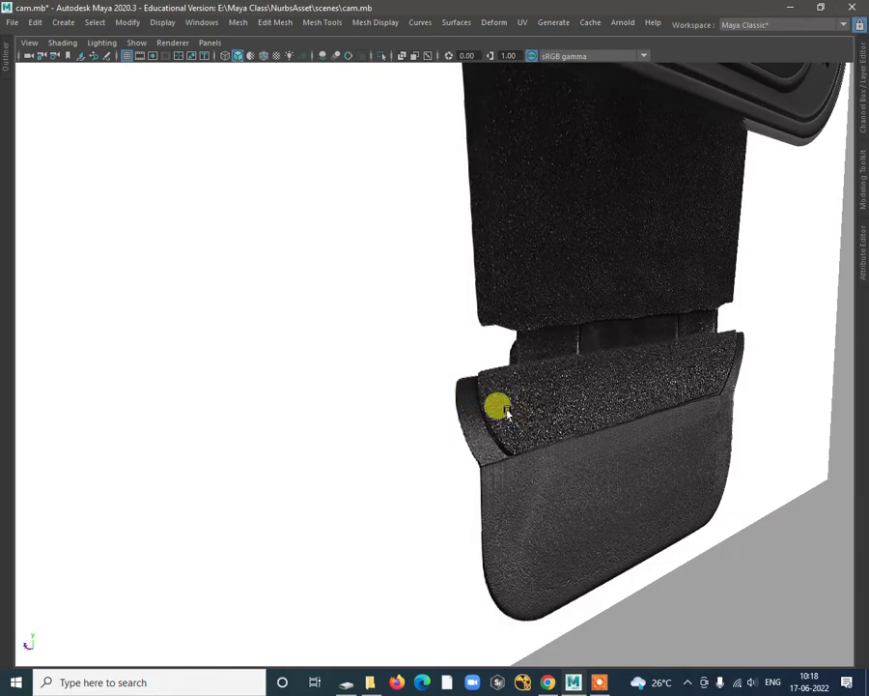
Step: Compare the modelled base and support arm with the hinge area of the side reference image
{"action": "key", "text": "a"}
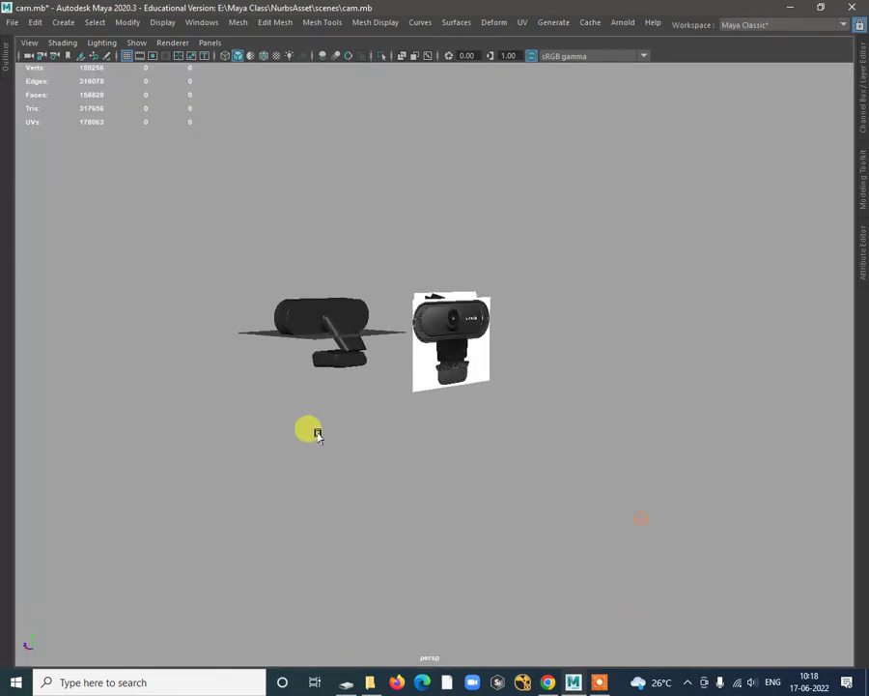
{"action": "right_click_drag", "start_coordinate": [326, 310], "coordinate": [378, 482], "text": "alt"}
{"action": "middle_click_drag", "start_coordinate": [375, 421], "coordinate": [574, 408], "text": "alt"}
{"action": "right_click_drag", "start_coordinate": [436, 306], "coordinate": [577, 444], "text": "alt"}
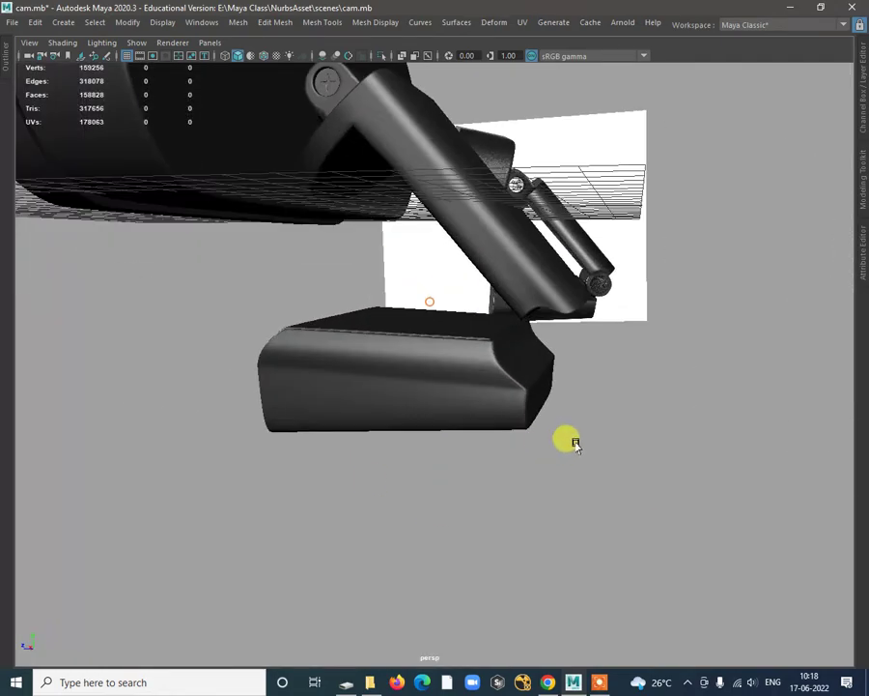
{"action": "left_click_drag", "start_coordinate": [576, 443], "coordinate": [472, 397], "text": "alt"}
{"action": "left_click_drag", "start_coordinate": [463, 399], "coordinate": [393, 351], "text": "alt"}
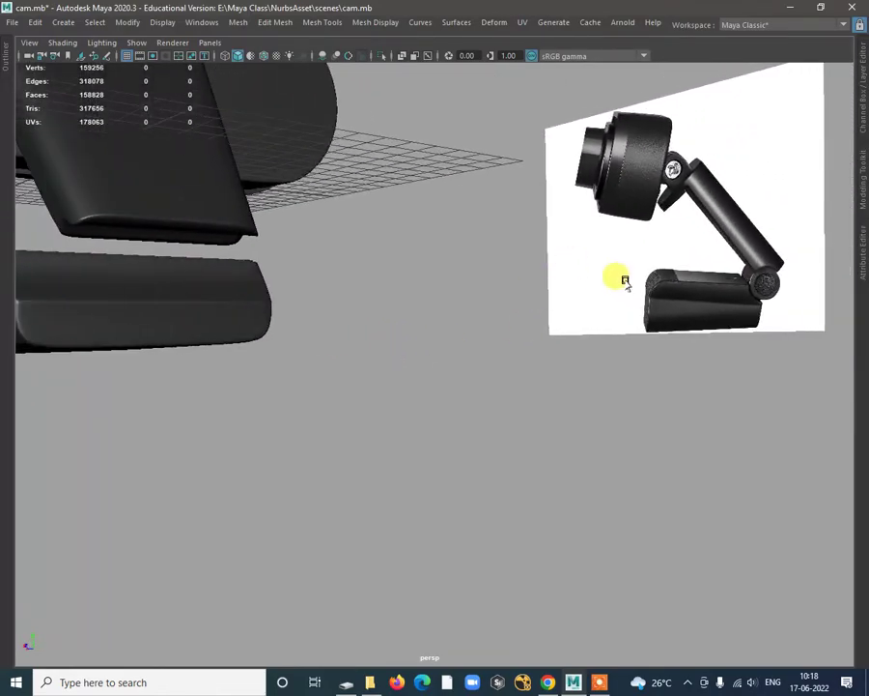
{"action": "left_click_drag", "start_coordinate": [599, 322], "coordinate": [539, 311], "text": "alt"}
Step: Create a polygon cylinder and move it onto the round hinge of the reference image in the side view
{"action": "key", "text": "space"}
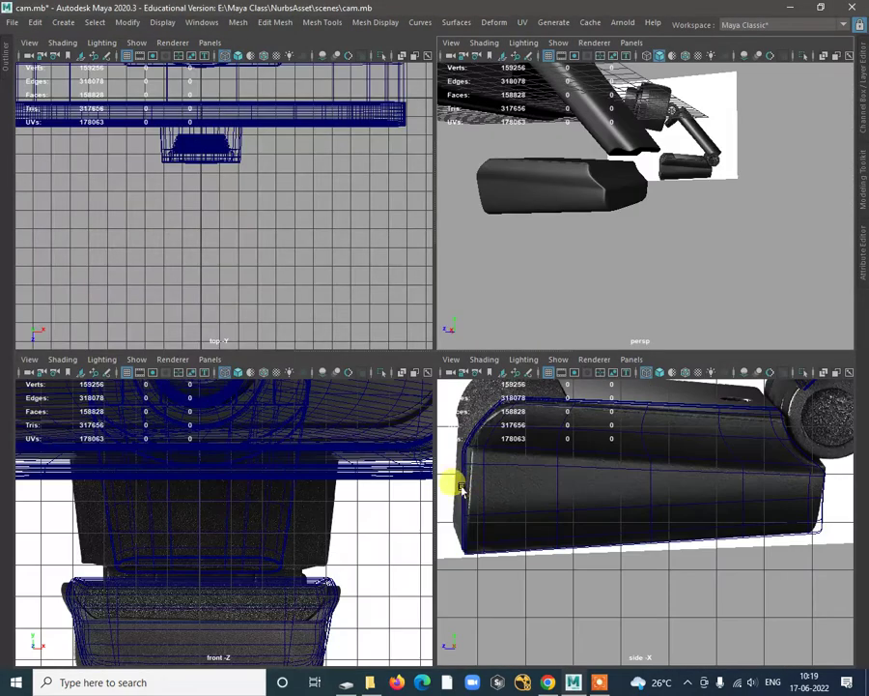
{"action": "key", "text": "space"}
{"action": "left_click_drag", "start_coordinate": [738, 421], "coordinate": [607, 254], "text": "alt"}
{"action": "middle_click_drag", "start_coordinate": [609, 256], "coordinate": [557, 297], "text": "alt"}
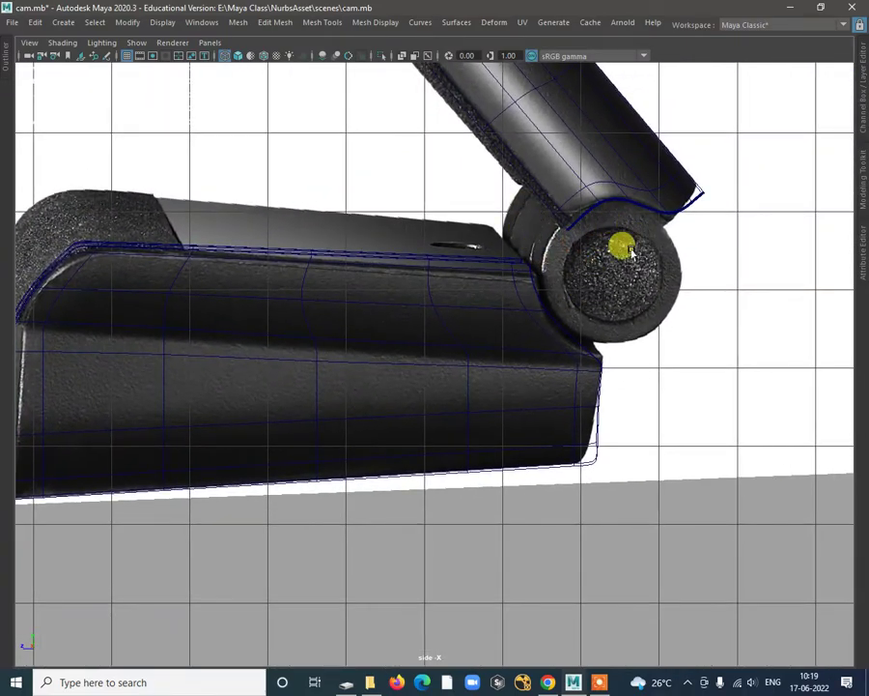
{"action": "left_click_drag", "start_coordinate": [628, 251], "coordinate": [341, 135], "text": "alt"}
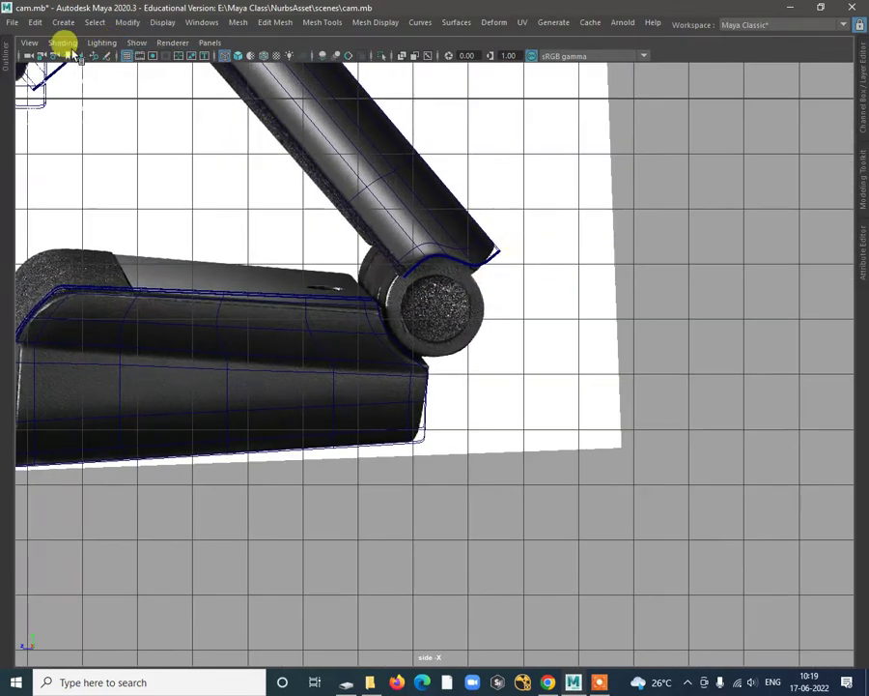
{"action": "left_click", "coordinate": [62, 22]}
{"action": "mouse_move", "coordinate": [96, 71]}
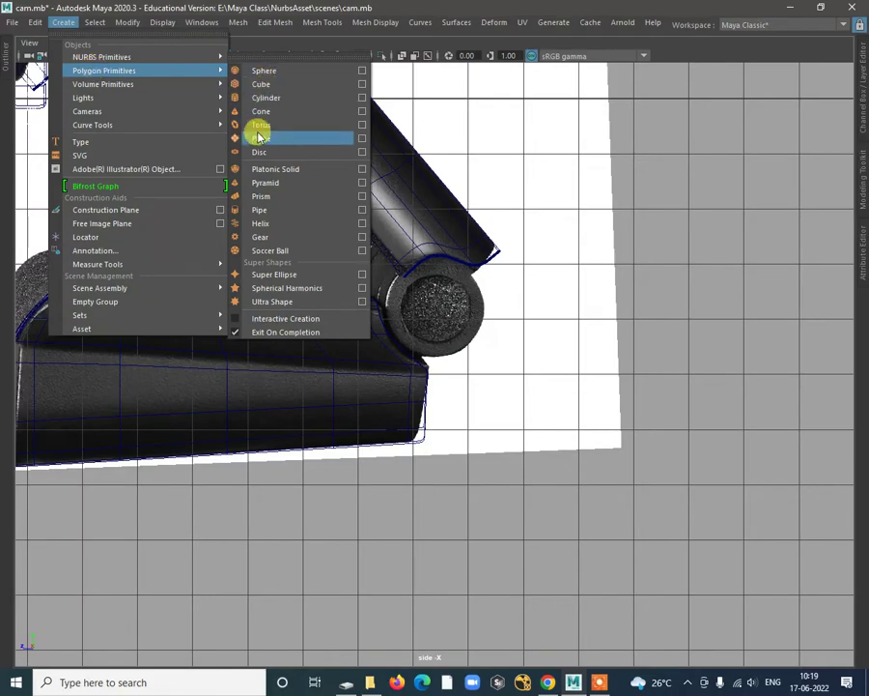
{"action": "left_click", "coordinate": [270, 98]}
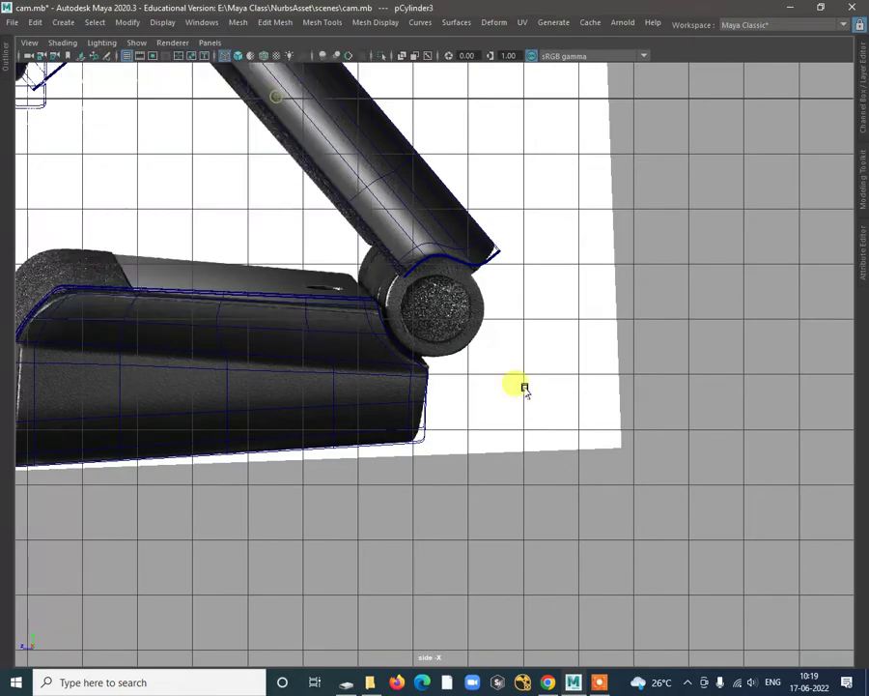
{"action": "scroll", "coordinate": [372, 336], "scroll_direction": "down", "scroll_amount": 4}
{"action": "scroll", "coordinate": [372, 336], "scroll_direction": "down", "scroll_amount": 2}
{"action": "left_click_drag", "start_coordinate": [283, 285], "coordinate": [431, 345]}
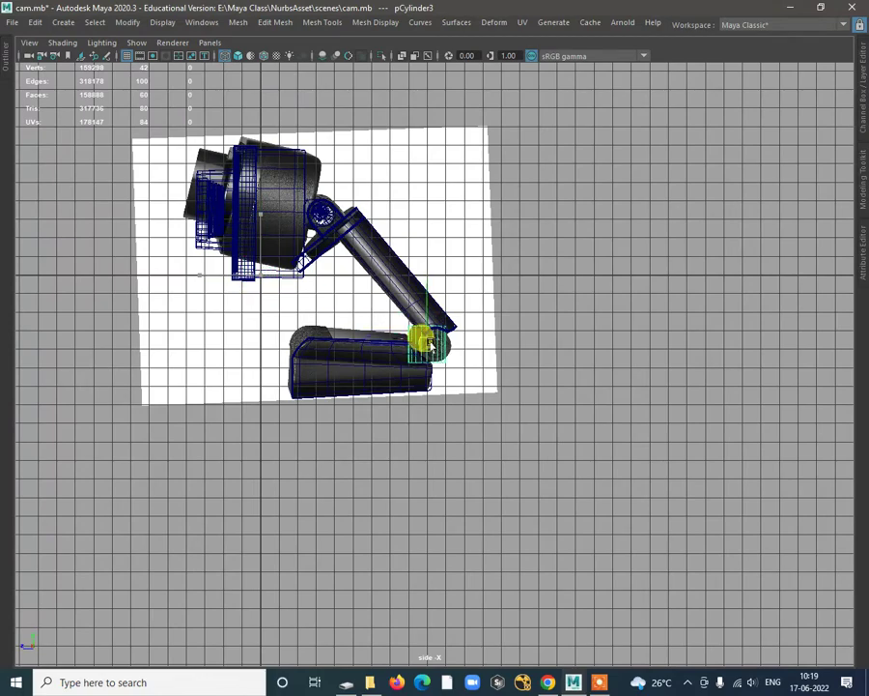
{"action": "scroll", "coordinate": [431, 344], "scroll_direction": "up", "scroll_amount": 3}
{"action": "scroll", "coordinate": [536, 501], "scroll_direction": "up", "scroll_amount": 1}
{"action": "middle_click_drag", "start_coordinate": [481, 369], "coordinate": [379, 374], "text": "alt"}
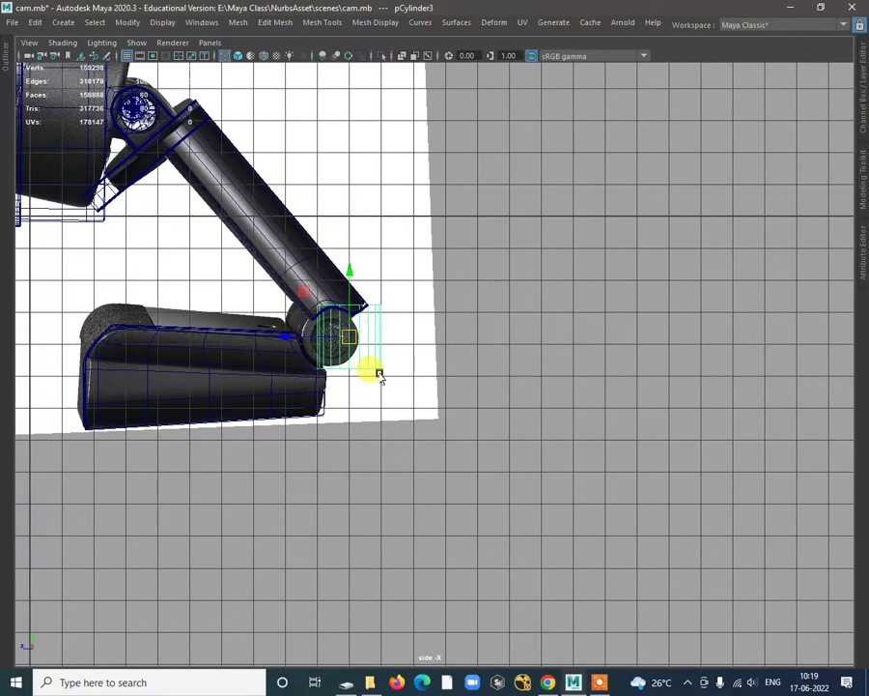
Step: Rotate the cylinder so its round end faces the side view, and fit its size and position to the reference hinge
{"action": "key", "text": "e"}
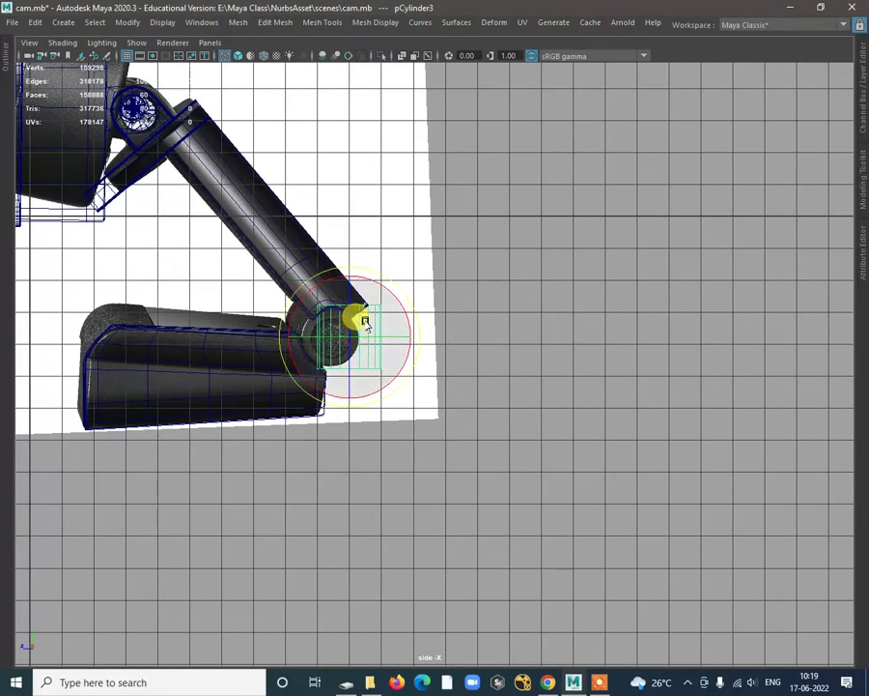
{"action": "left_click_drag", "start_coordinate": [365, 321], "coordinate": [346, 387]}
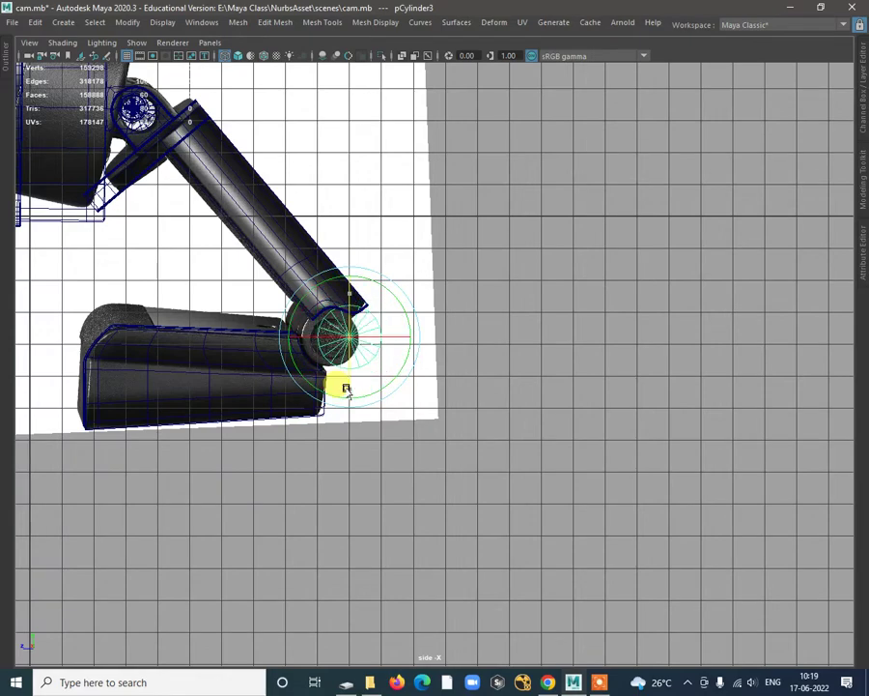
{"action": "scroll", "coordinate": [369, 394], "scroll_direction": "up", "scroll_amount": 2}
{"action": "middle_click_drag", "start_coordinate": [369, 395], "coordinate": [472, 428], "text": "alt"}
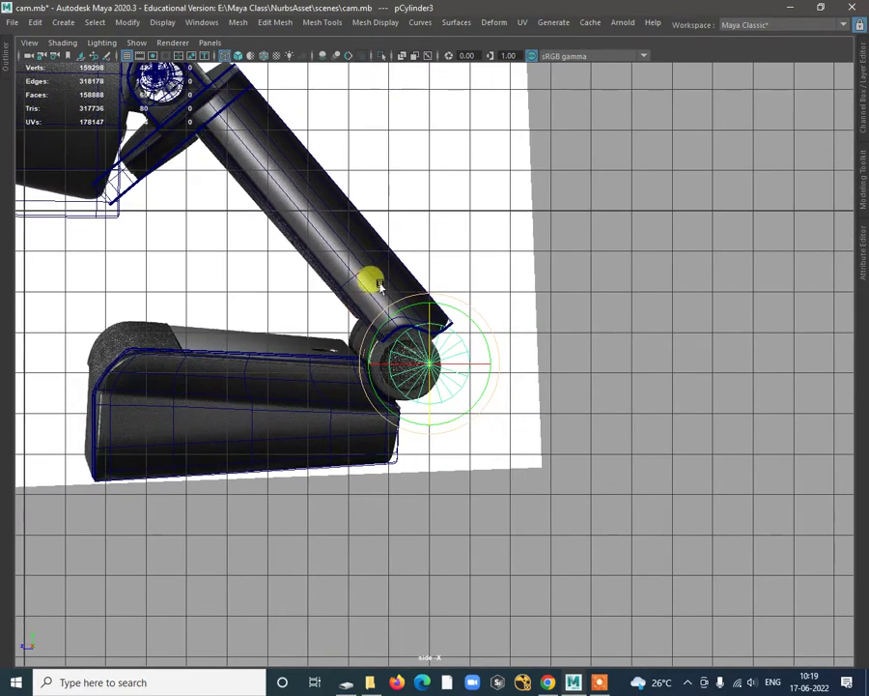
{"action": "scroll", "coordinate": [387, 300], "scroll_direction": "up", "scroll_amount": 2}
{"action": "key", "text": "w"}
{"action": "left_click_drag", "start_coordinate": [413, 380], "coordinate": [392, 367]}
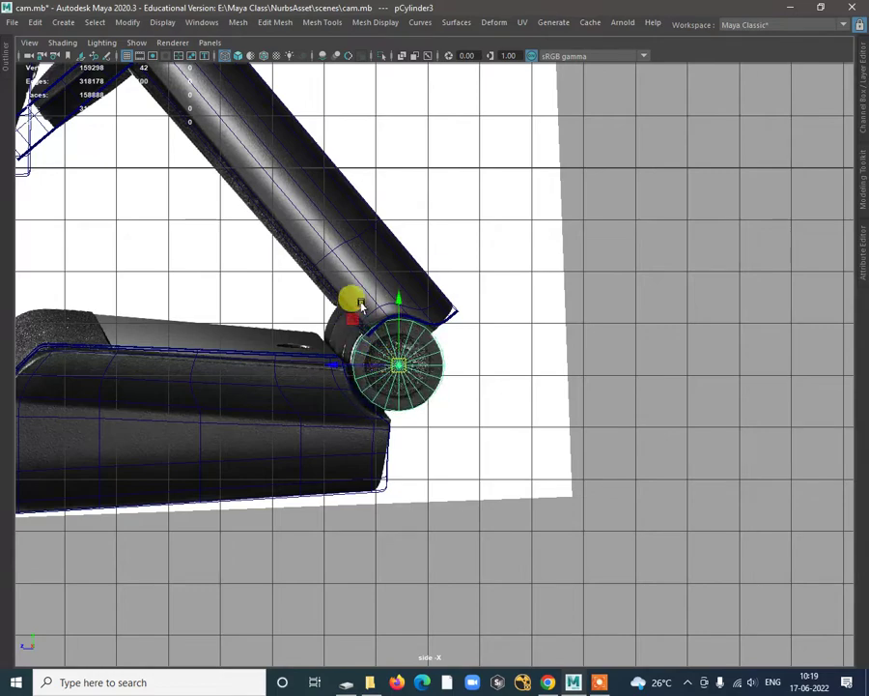
Step: Move the inner corner vertices at the support arm's lower end to match the arm outline in the side reference
{"action": "left_click", "coordinate": [368, 288]}
{"action": "left_click", "coordinate": [366, 296]}
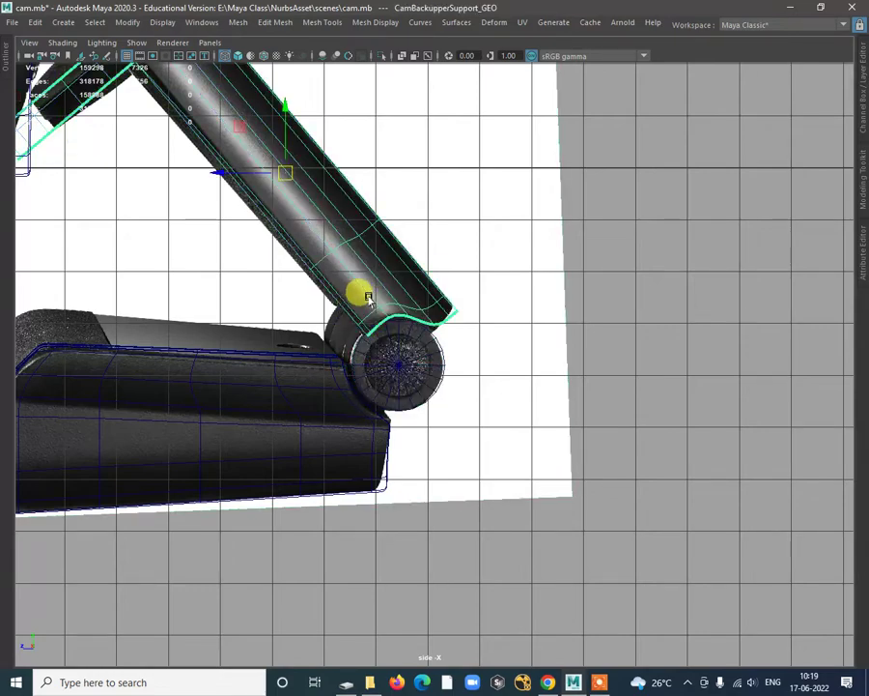
{"action": "right_click_drag", "start_coordinate": [368, 295], "coordinate": [297, 278]}
{"action": "scroll", "coordinate": [384, 389], "scroll_direction": "up", "scroll_amount": 2}
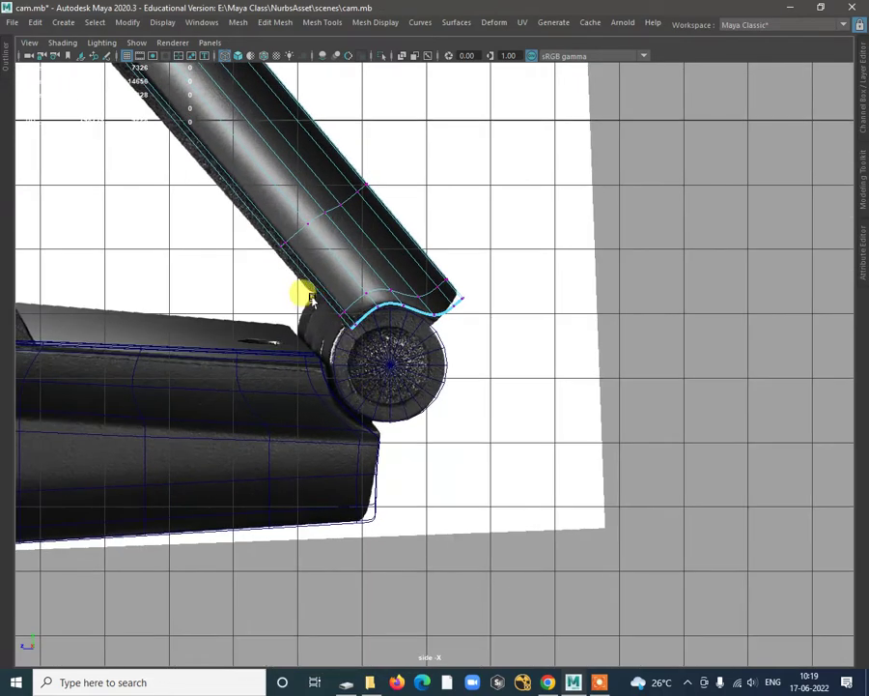
{"action": "left_click_drag", "start_coordinate": [310, 295], "coordinate": [362, 342]}
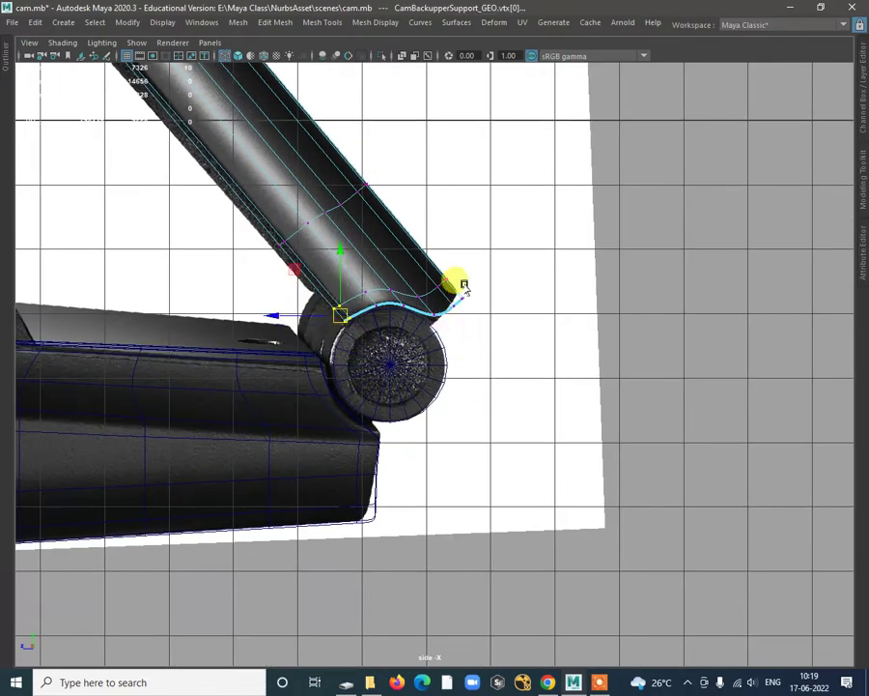
Step: Inspect in the perspective view how the hinge cylinder sits between the support arm and the base
{"action": "key", "text": "space"}
{"action": "key", "text": "space"}
{"action": "right_click_drag", "start_coordinate": [624, 326], "coordinate": [528, 365], "text": "alt"}
{"action": "left_click_drag", "start_coordinate": [531, 365], "coordinate": [641, 299], "text": "alt"}
{"action": "right_click_drag", "start_coordinate": [358, 194], "coordinate": [440, 314], "text": "alt"}
{"action": "left_click_drag", "start_coordinate": [441, 314], "coordinate": [483, 285], "text": "alt"}
{"action": "middle_click_drag", "start_coordinate": [483, 285], "coordinate": [440, 353], "text": "alt"}
{"action": "right_click_drag", "start_coordinate": [441, 353], "coordinate": [463, 346], "text": "alt"}
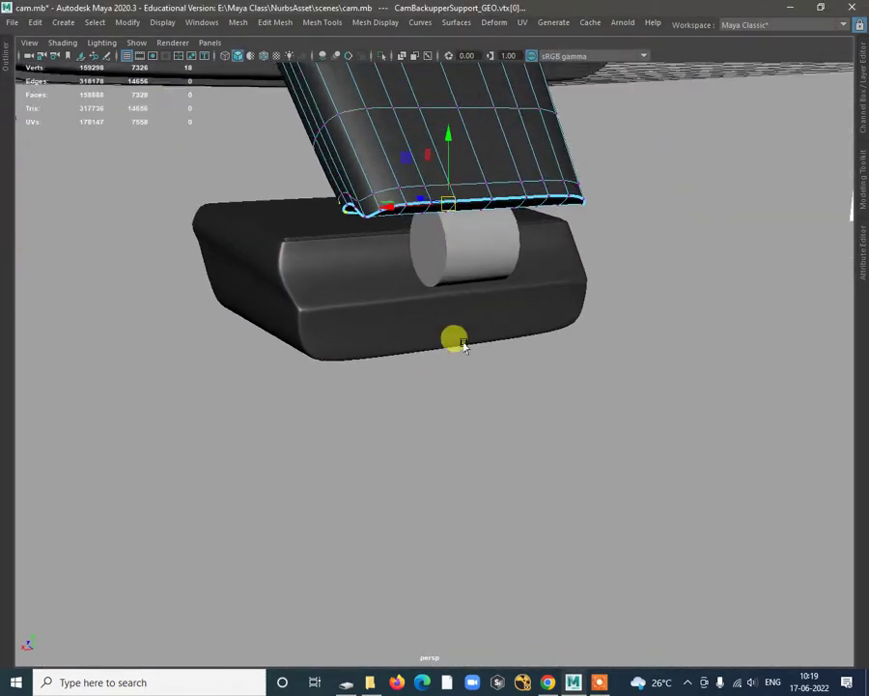
{"action": "left_click_drag", "start_coordinate": [475, 345], "coordinate": [501, 350], "text": "alt"}
{"action": "right_click_drag", "start_coordinate": [585, 153], "coordinate": [650, 133]}
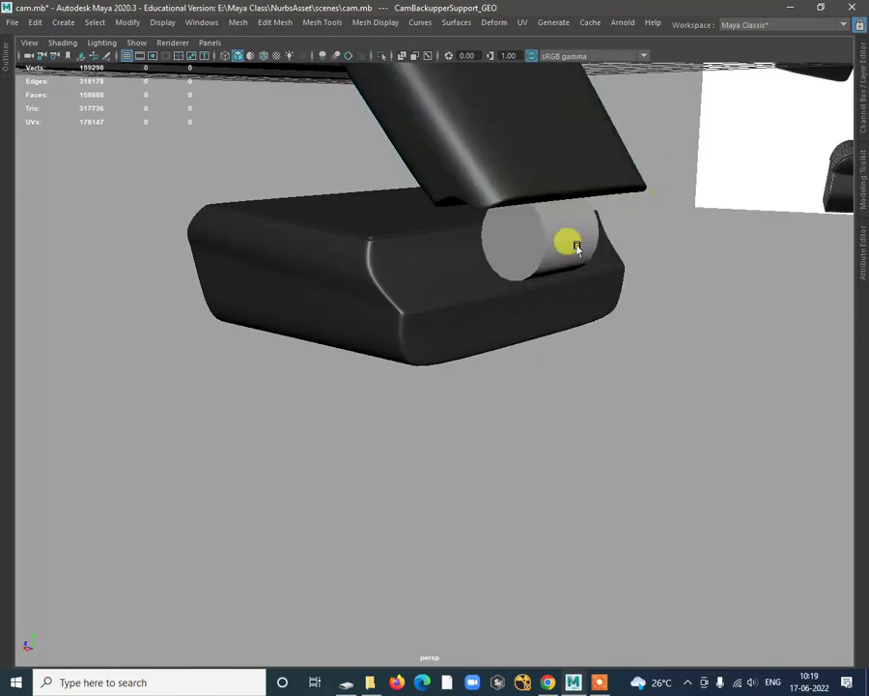
Step: Examine the lower hinge's width and end cap in the reference images
{"action": "left_click", "coordinate": [555, 251]}
{"action": "scroll", "coordinate": [466, 277], "scroll_direction": "down", "scroll_amount": 3}
{"action": "left_click_drag", "start_coordinate": [466, 277], "coordinate": [541, 280], "text": "alt"}
{"action": "left_click_drag", "start_coordinate": [636, 218], "coordinate": [621, 223], "text": "alt"}
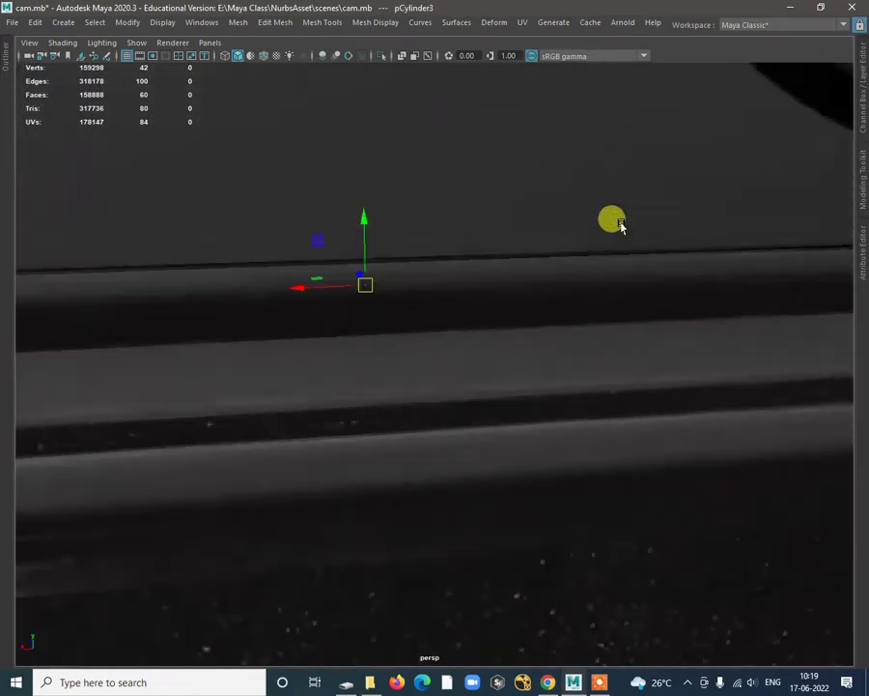
{"action": "middle_click_drag", "start_coordinate": [621, 223], "coordinate": [97, 298], "text": "alt"}
{"action": "right_click_drag", "start_coordinate": [529, 330], "coordinate": [623, 428], "text": "alt"}
{"action": "left_click_drag", "start_coordinate": [623, 428], "coordinate": [737, 429], "text": "alt"}
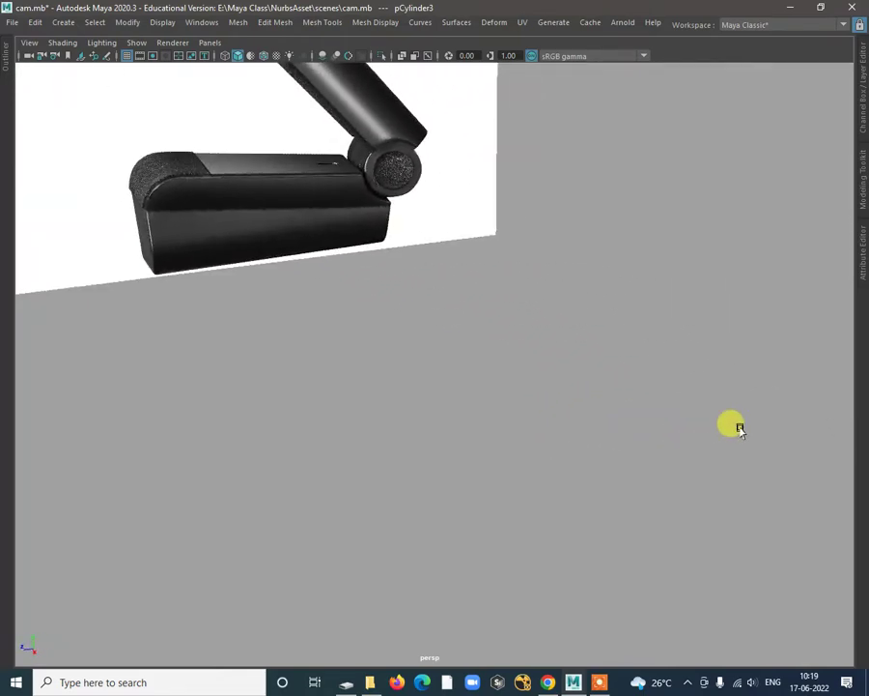
{"action": "scroll", "coordinate": [413, 232], "scroll_direction": "up", "scroll_amount": 1}
{"action": "middle_click_drag", "start_coordinate": [392, 206], "coordinate": [577, 348], "text": "alt"}
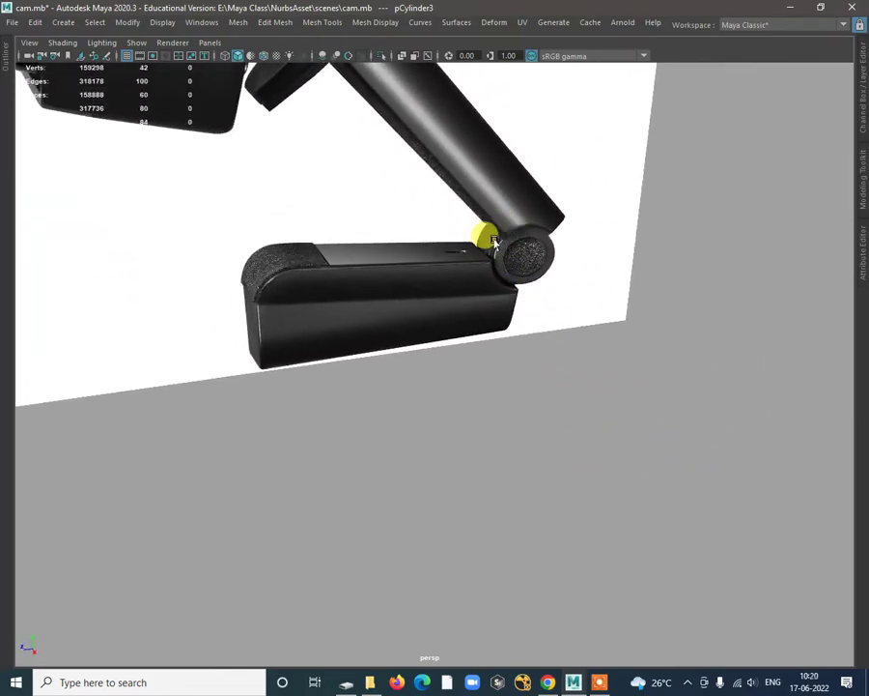
Step: Narrow the hinge cylinder along its axis and shift it towards one side of the support arm
{"action": "right_click_drag", "start_coordinate": [629, 400], "coordinate": [265, 323], "text": "alt"}
{"action": "left_click_drag", "start_coordinate": [657, 483], "coordinate": [630, 388], "text": "alt"}
{"action": "right_click_drag", "start_coordinate": [381, 303], "coordinate": [498, 383], "text": "alt"}
{"action": "left_click_drag", "start_coordinate": [497, 384], "coordinate": [485, 347], "text": "alt"}
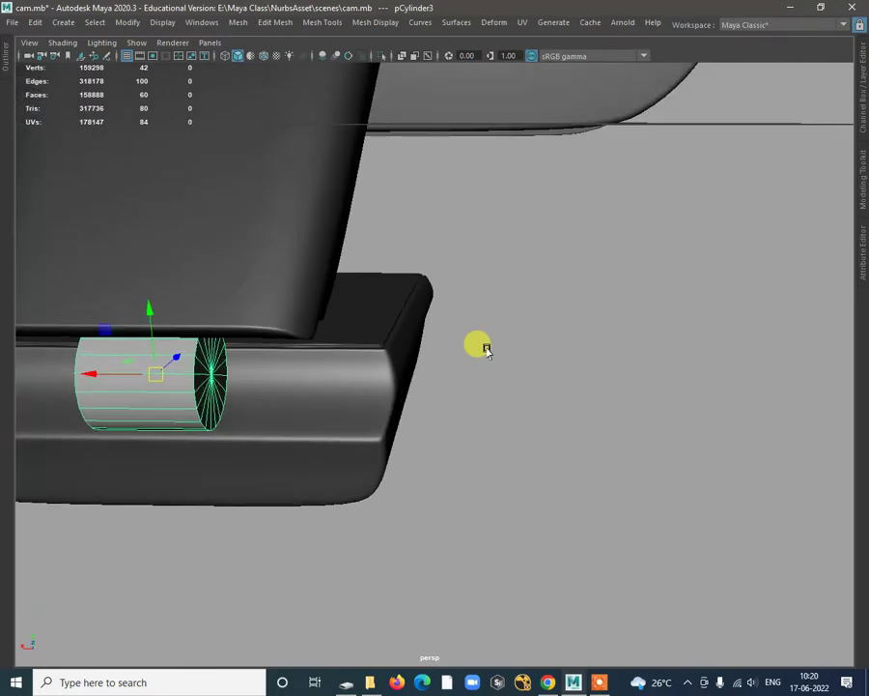
{"action": "left_click_drag", "start_coordinate": [258, 326], "coordinate": [256, 354], "text": "alt"}
{"action": "key", "text": "w"}
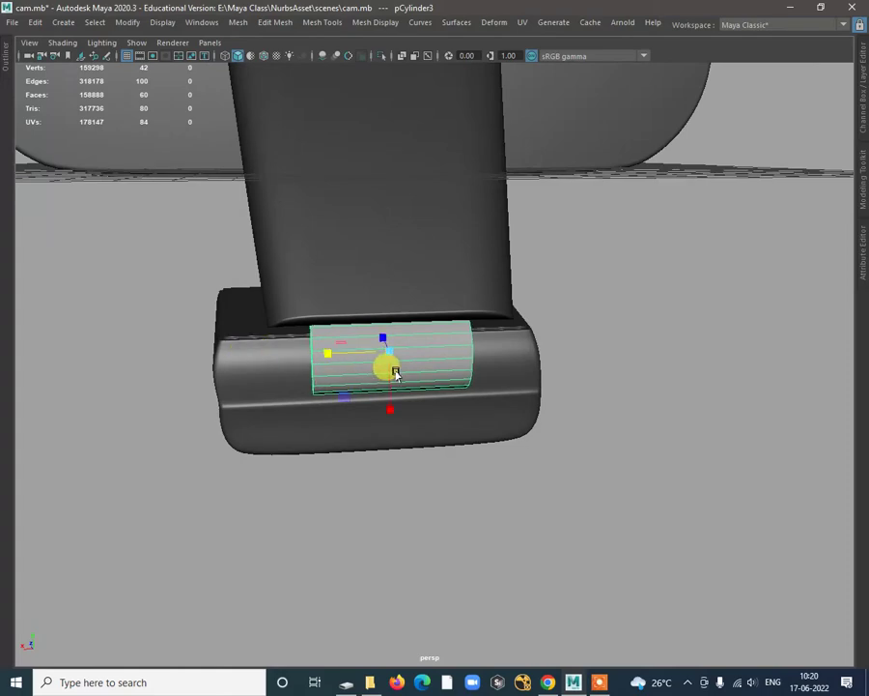
{"action": "left_click_drag", "start_coordinate": [323, 351], "coordinate": [343, 363]}
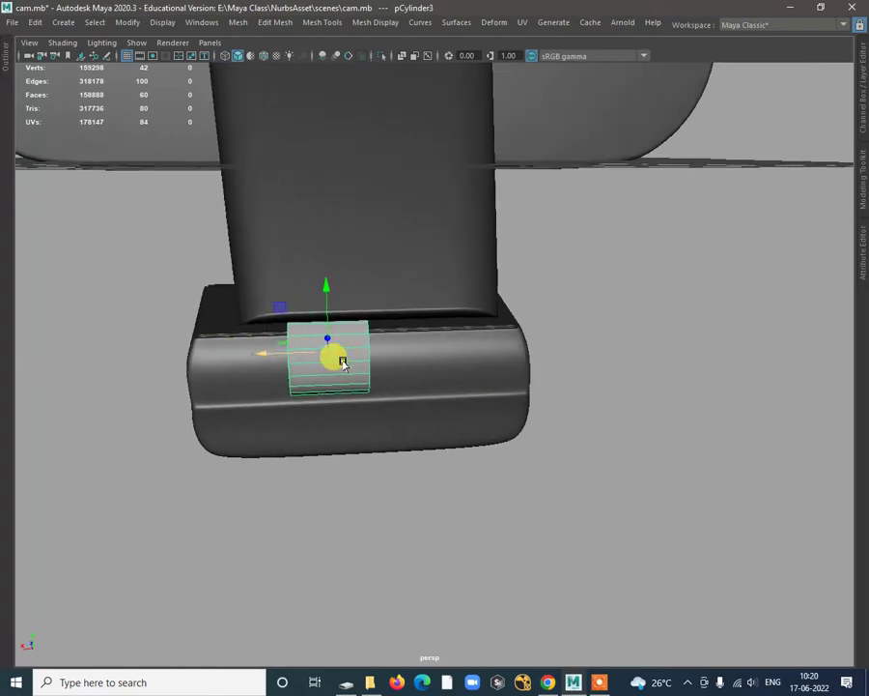
Step: Shorten the hinge cylinder further by moving its inner end vertices outward along X
{"action": "right_click_drag", "start_coordinate": [360, 350], "coordinate": [291, 306]}
{"action": "left_click_drag", "start_coordinate": [339, 257], "coordinate": [393, 379]}
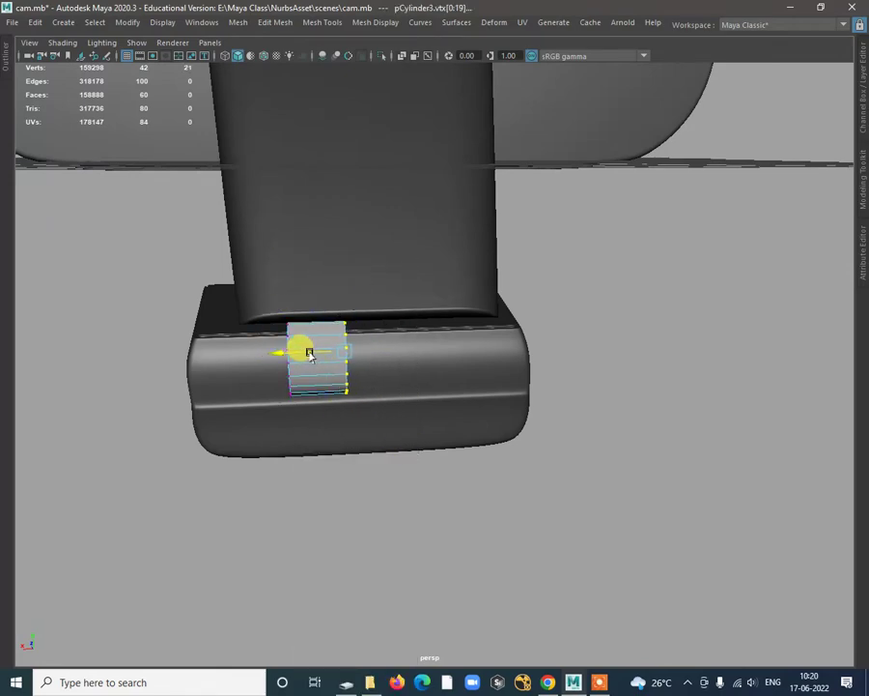
{"action": "left_click_drag", "start_coordinate": [310, 353], "coordinate": [255, 312], "text": "alt"}
{"action": "right_click_drag", "start_coordinate": [131, 218], "coordinate": [175, 185]}
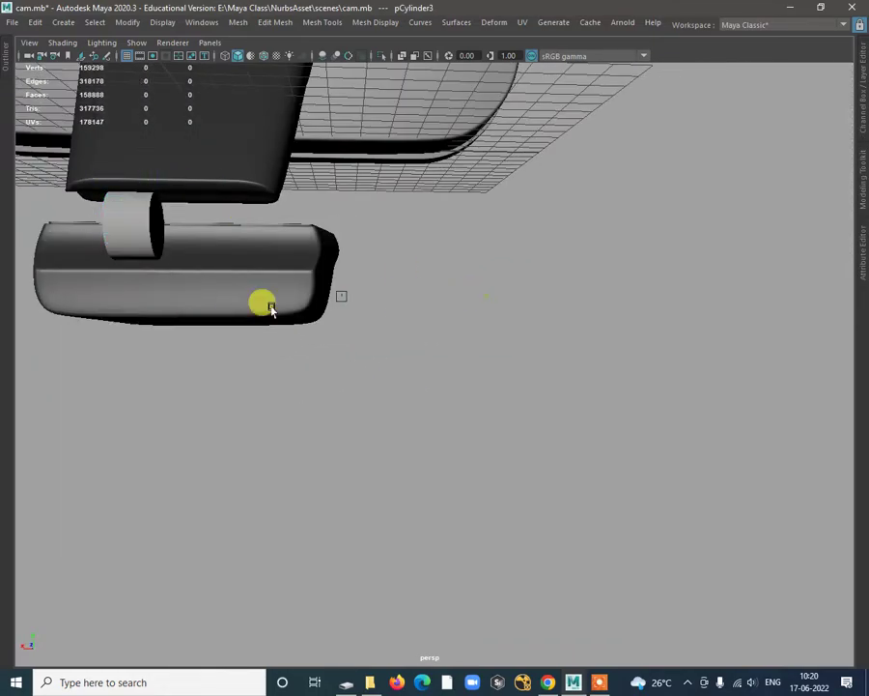
Step: Create one instance of the hinge cylinder with Duplicate Special and move it along X to the hinge's opposite side
{"action": "left_click", "coordinate": [138, 233]}
{"action": "left_click_drag", "start_coordinate": [143, 239], "coordinate": [341, 369], "text": "alt"}
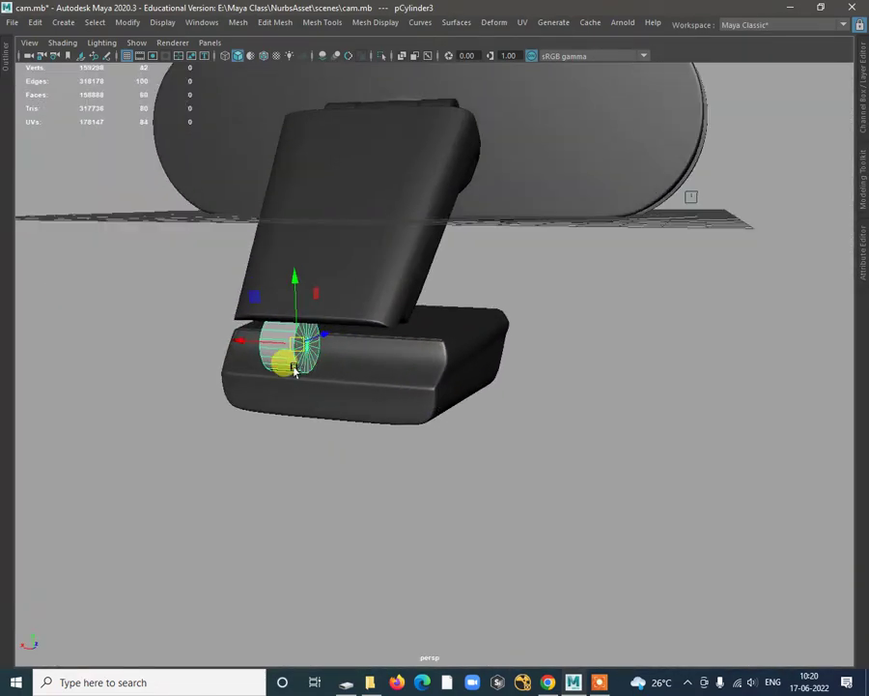
{"action": "left_click_drag", "start_coordinate": [303, 410], "coordinate": [251, 331], "text": "alt"}
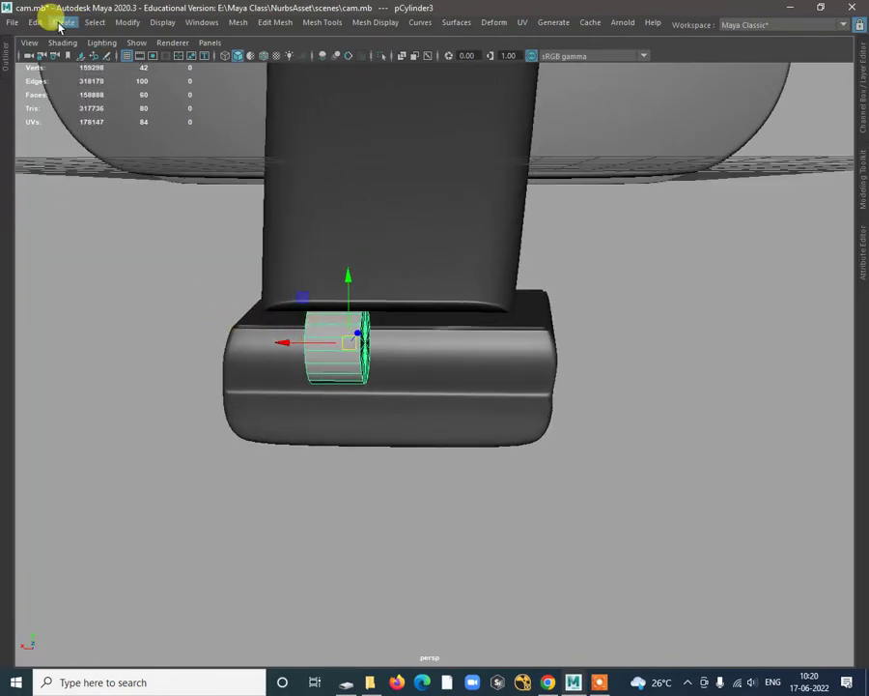
{"action": "left_click", "coordinate": [35, 22]}
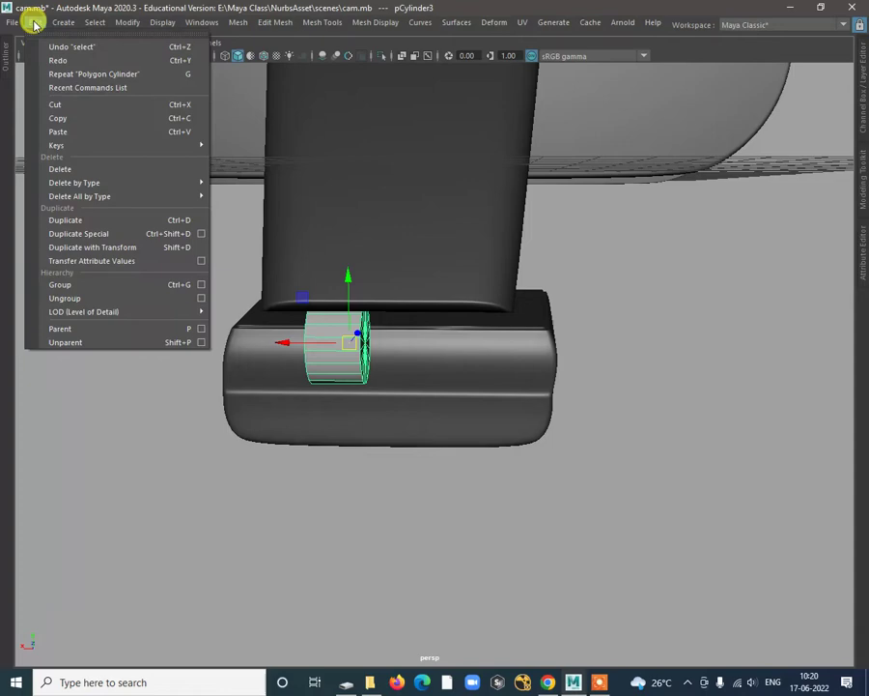
{"action": "left_click", "coordinate": [199, 235]}
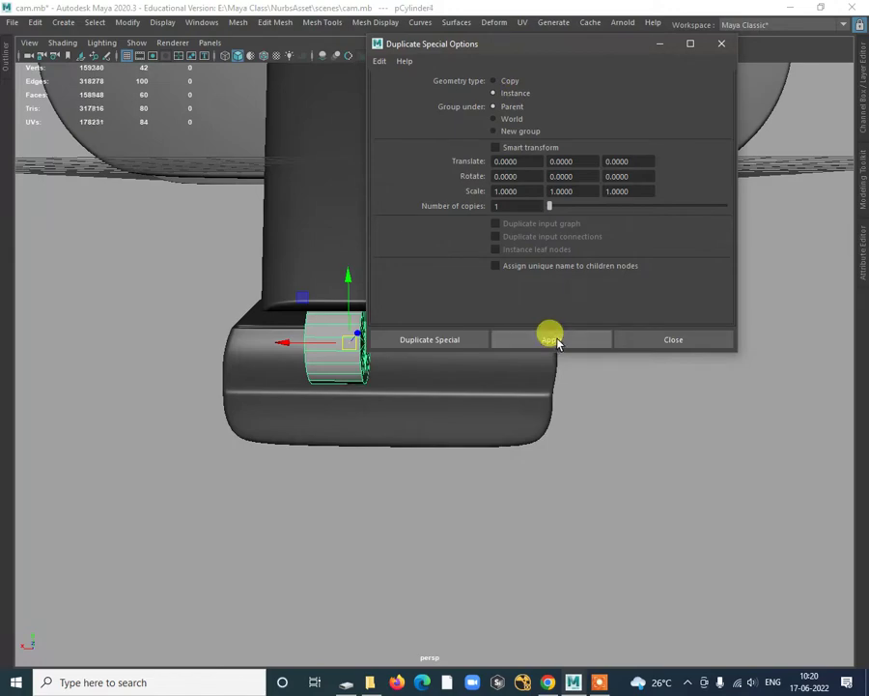
{"action": "left_click", "coordinate": [667, 340]}
{"action": "left_click_drag", "start_coordinate": [297, 338], "coordinate": [396, 357]}
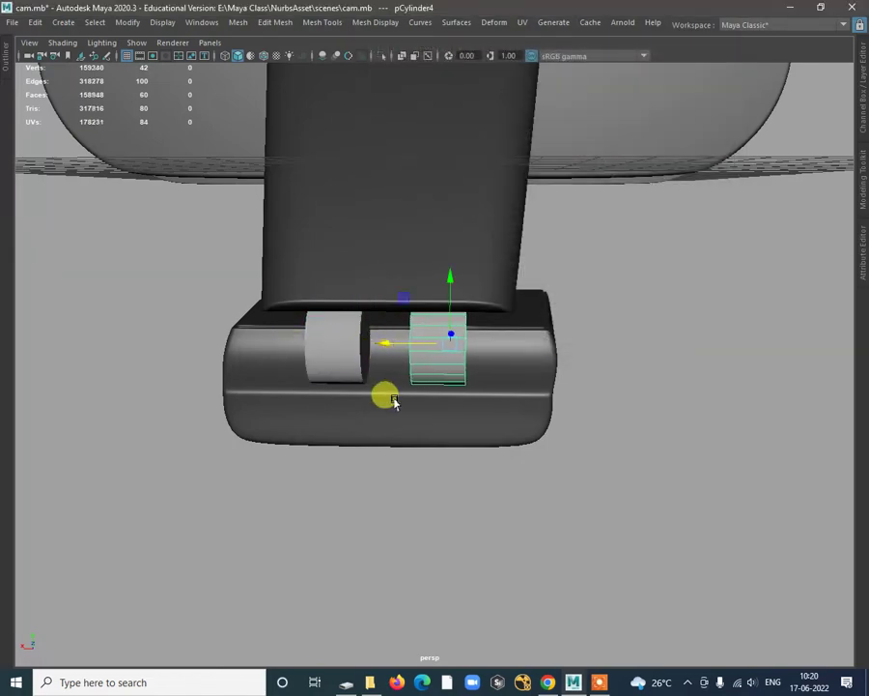
Step: Extrude the end cap faces on both sides of the hinge cylinder inward with an offset of 0.2
{"action": "left_click_drag", "start_coordinate": [394, 401], "coordinate": [494, 256], "text": "alt"}
{"action": "right_click", "coordinate": [520, 328]}
{"action": "left_click", "coordinate": [616, 319]}
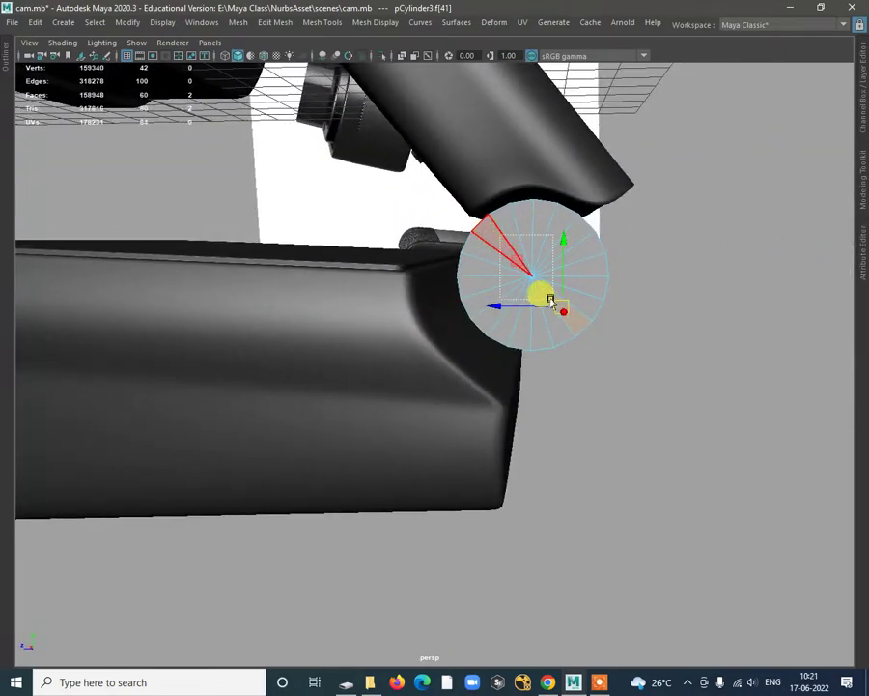
{"action": "left_click_drag", "start_coordinate": [551, 299], "coordinate": [553, 300]}
{"action": "left_click_drag", "start_coordinate": [595, 363], "coordinate": [638, 304], "text": "alt"}
{"action": "right_click", "coordinate": [655, 306], "text": "shift"}
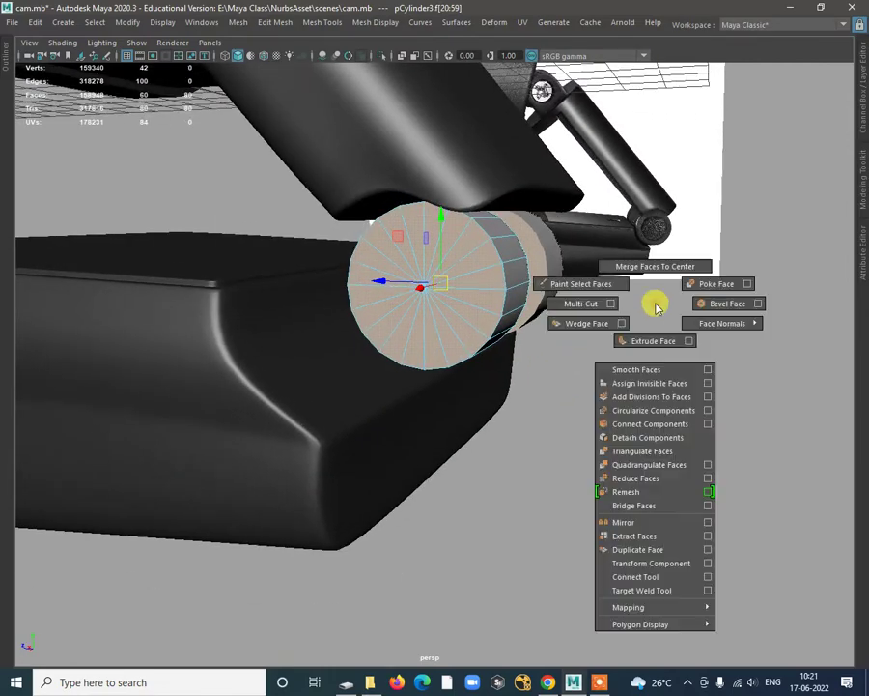
{"action": "right_click_drag", "start_coordinate": [655, 305], "coordinate": [655, 334], "text": "shift"}
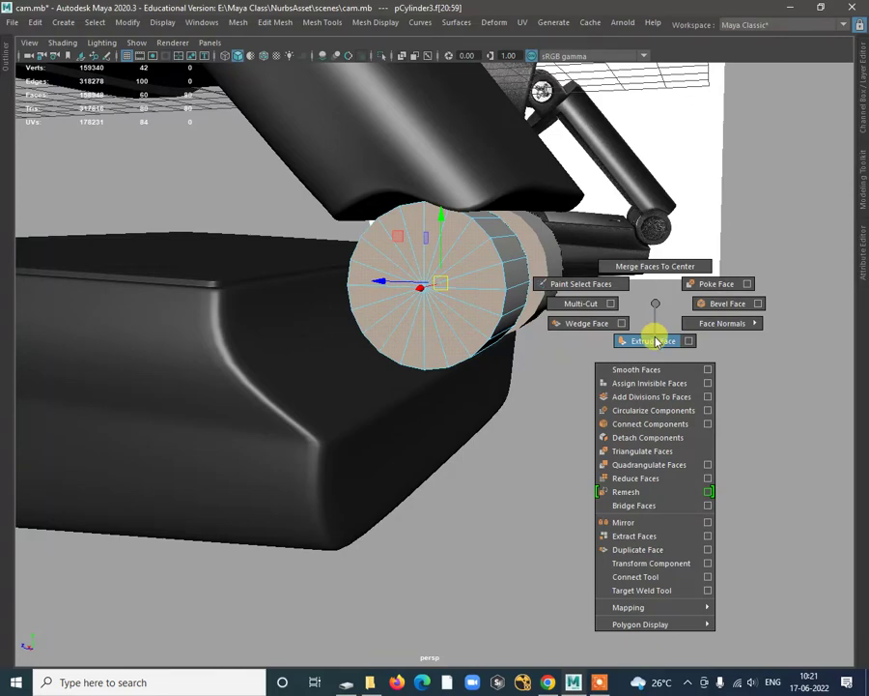
{"action": "right_click_drag", "start_coordinate": [655, 340], "coordinate": [650, 333], "text": "shift"}
{"action": "left_click_drag", "start_coordinate": [531, 315], "coordinate": [697, 236], "text": "alt"}
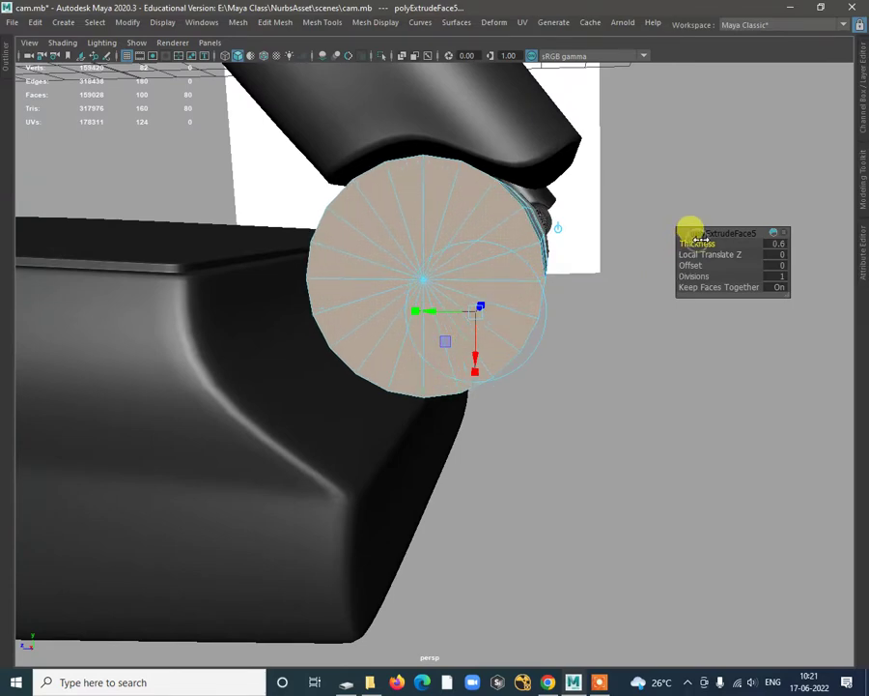
{"action": "key", "text": "ctrl+z"}
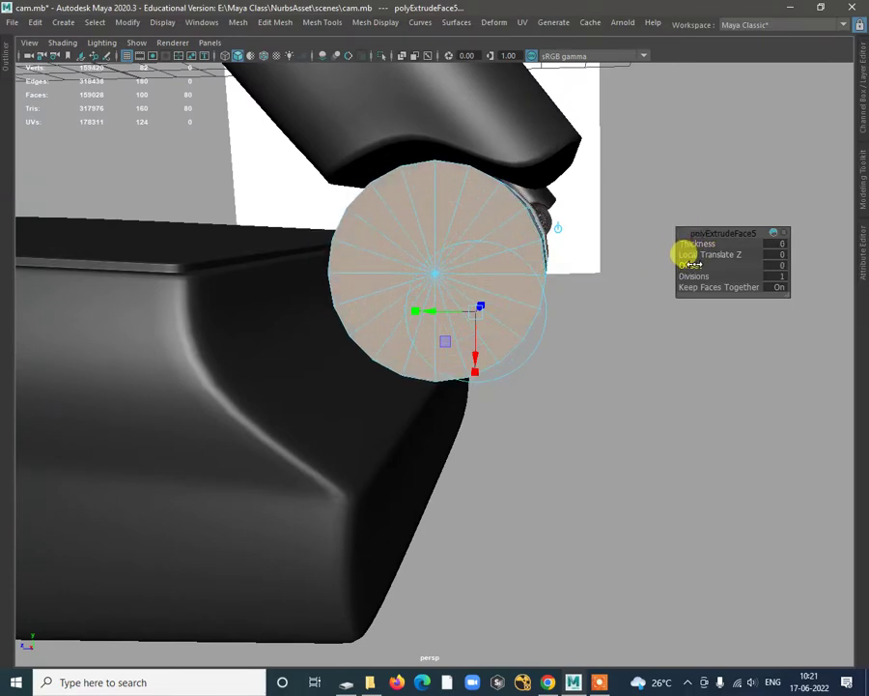
{"action": "left_click_drag", "start_coordinate": [606, 332], "coordinate": [381, 272], "text": "alt"}
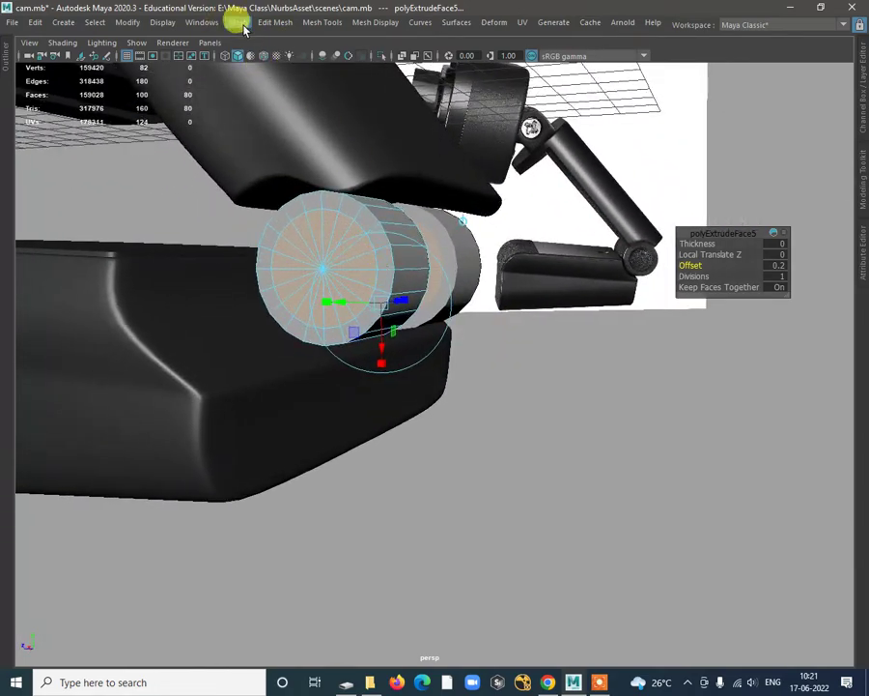
{"action": "key", "text": "w"}
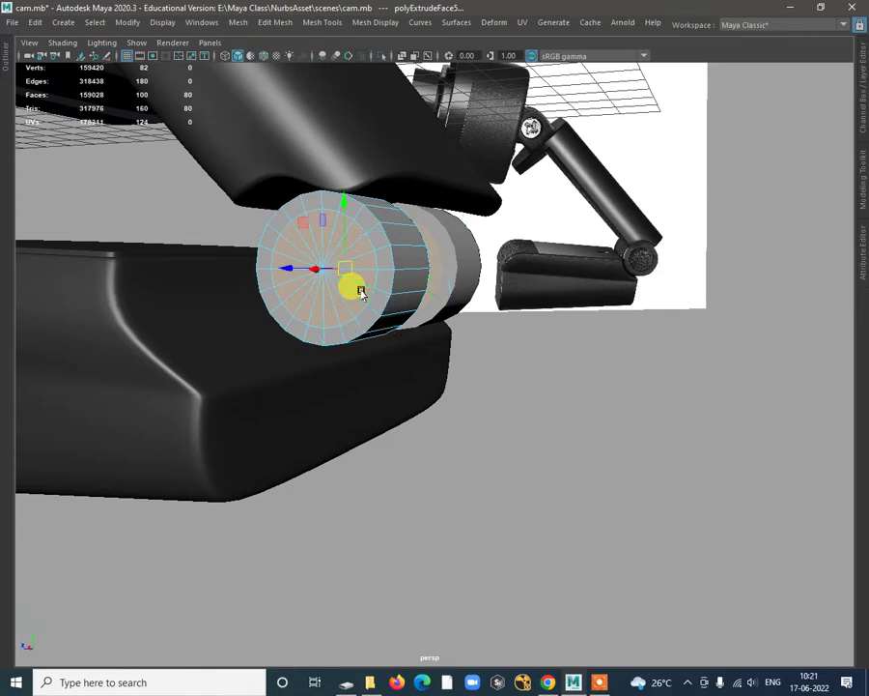
{"action": "right_click", "coordinate": [351, 253], "text": "shift"}
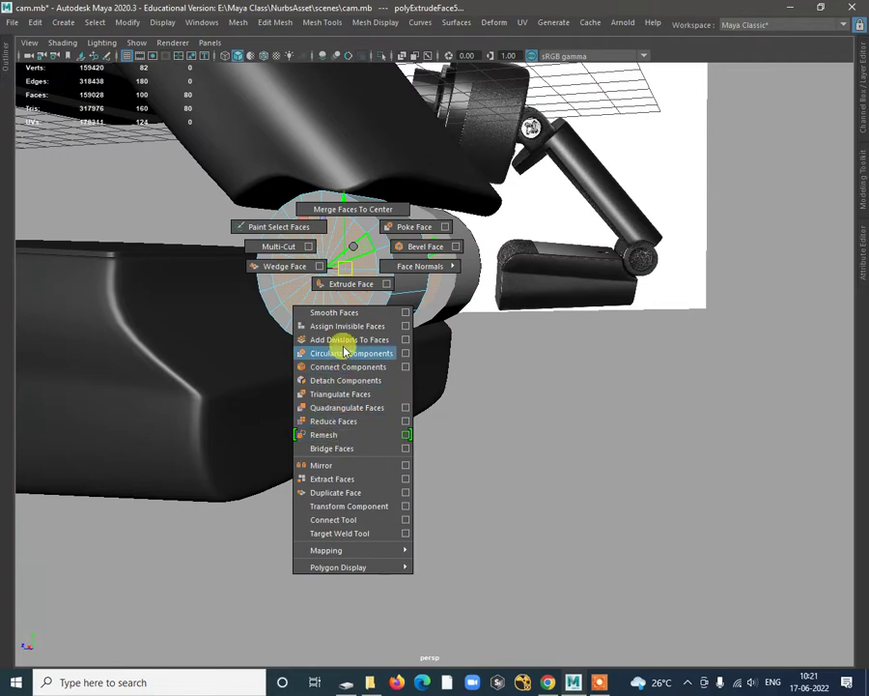
{"action": "left_click", "coordinate": [328, 435]}
{"action": "left_click_drag", "start_coordinate": [476, 442], "coordinate": [530, 404], "text": "alt"}
{"action": "right_click_drag", "start_coordinate": [397, 226], "coordinate": [386, 433], "text": "shift"}
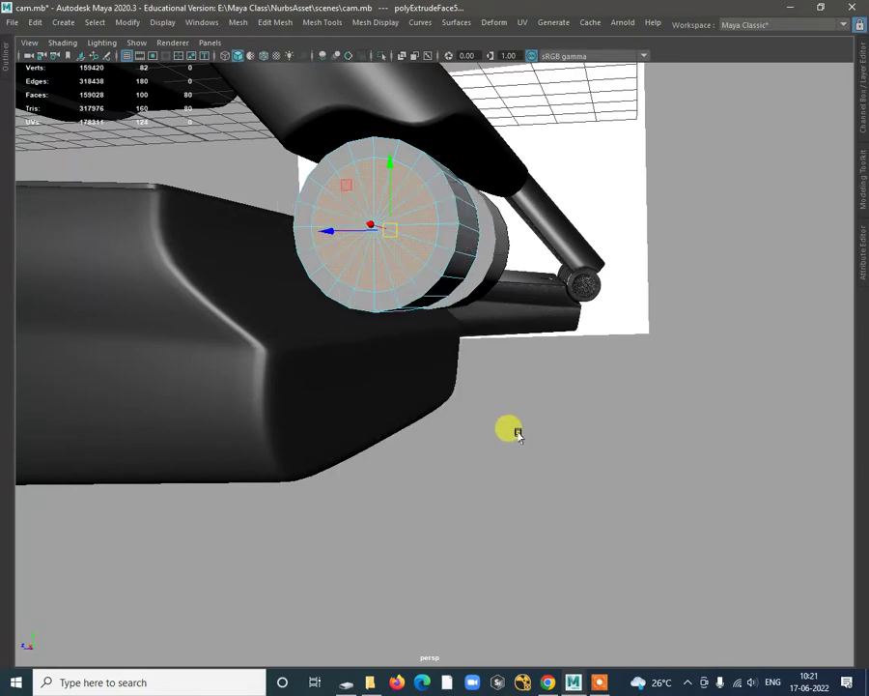
{"action": "left_click_drag", "start_coordinate": [402, 331], "coordinate": [506, 349], "text": "alt"}
{"action": "key", "text": "ctrl+z"}
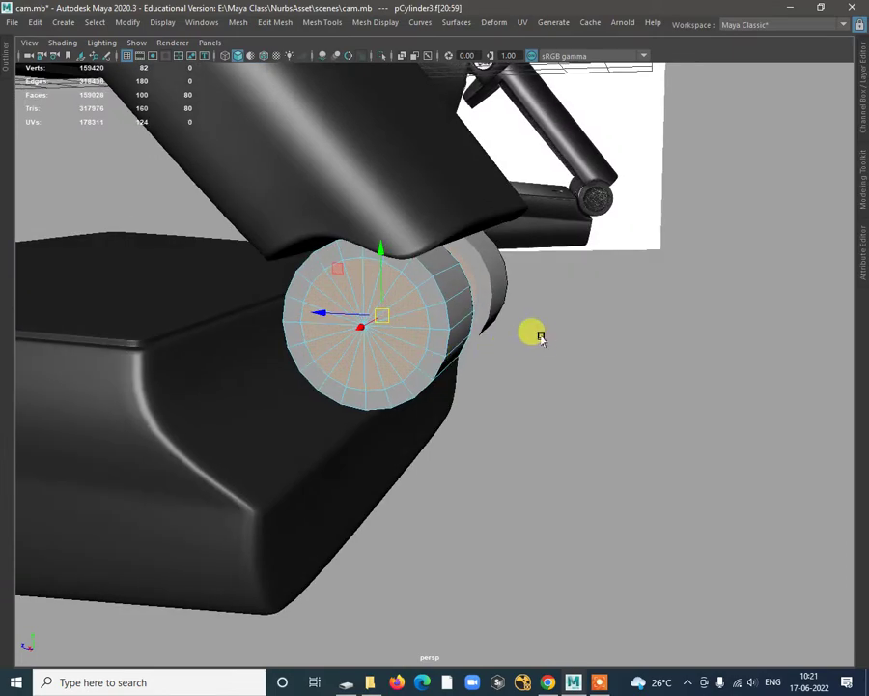
Step: Delete the inset cap faces and bridge the open borders through the hinge cylinder with 11 divisions
{"action": "right_click_drag", "start_coordinate": [541, 336], "coordinate": [525, 538], "text": "shift"}
{"action": "left_click_drag", "start_coordinate": [504, 473], "coordinate": [537, 340], "text": "alt"}
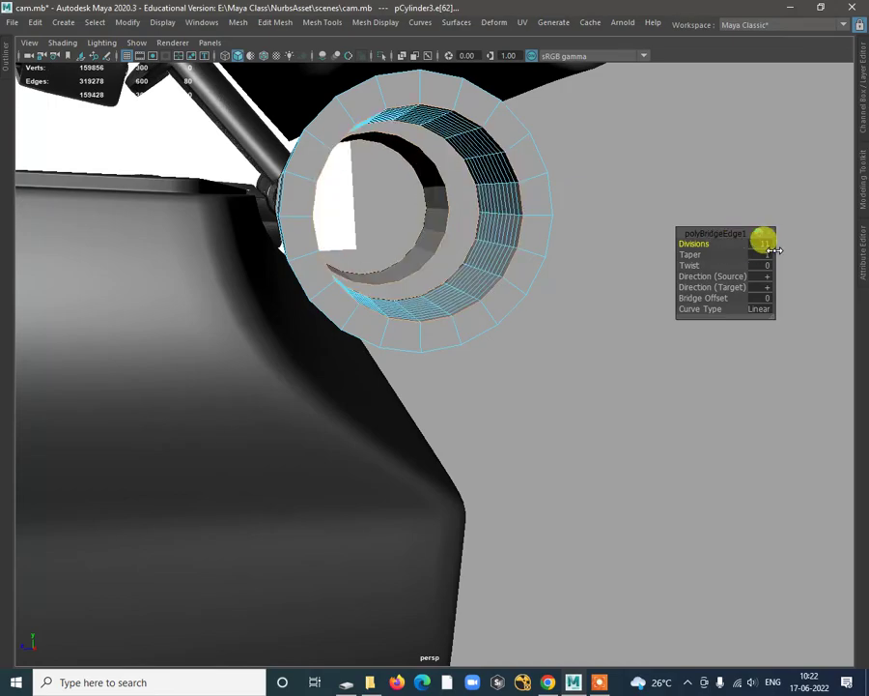
{"action": "left_click_drag", "start_coordinate": [599, 312], "coordinate": [520, 396], "text": "alt"}
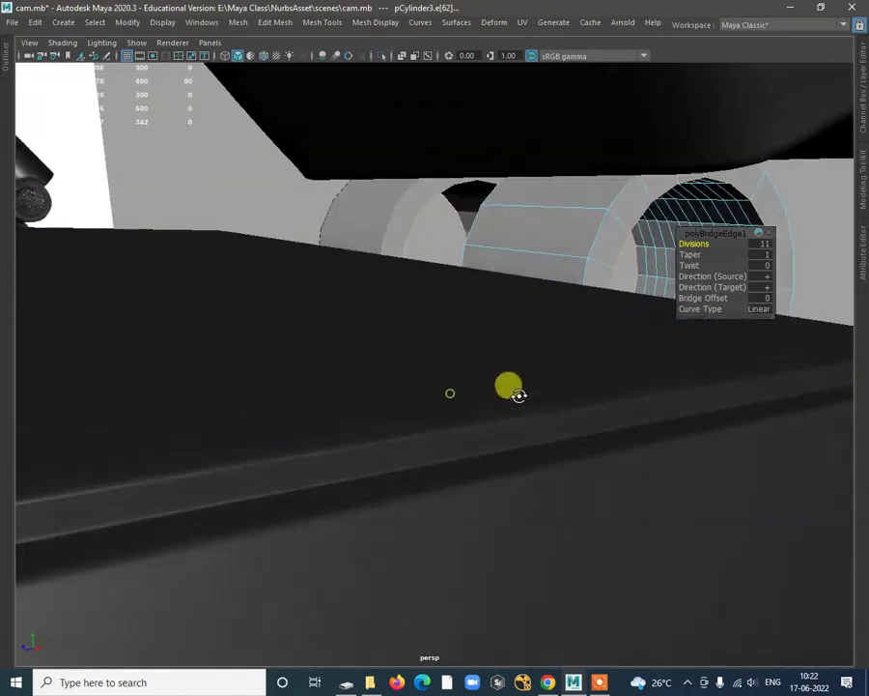
Step: Delete all intermediate edge loops on the inner wall of the bridged hinge cylinder
{"action": "middle_click_drag", "start_coordinate": [520, 396], "coordinate": [438, 408], "text": "alt"}
{"action": "left_click_drag", "start_coordinate": [502, 296], "coordinate": [518, 309], "text": "alt"}
{"action": "middle_click_drag", "start_coordinate": [518, 308], "coordinate": [470, 291], "text": "alt"}
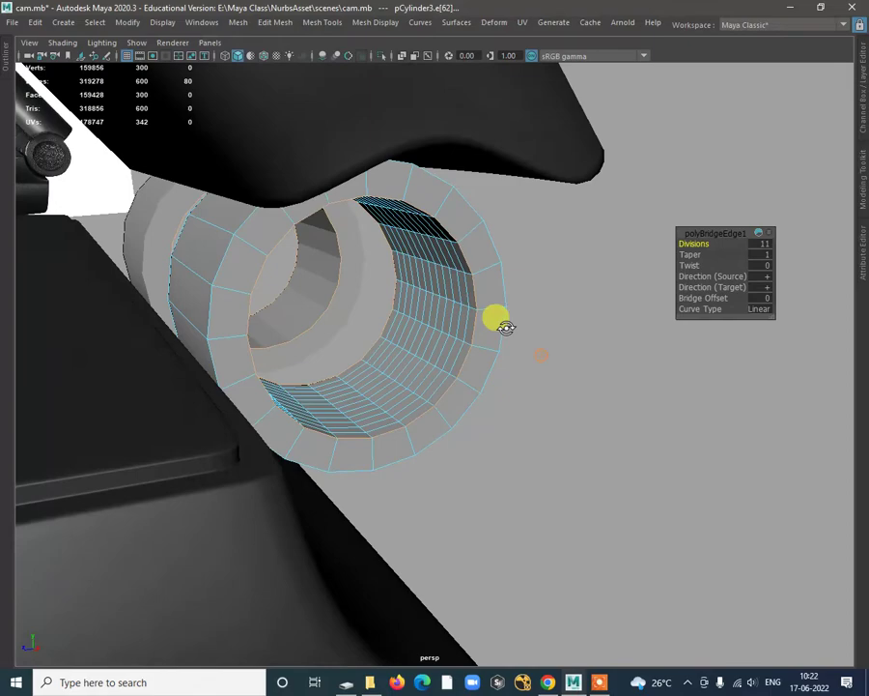
{"action": "left_click_drag", "start_coordinate": [504, 327], "coordinate": [466, 246], "text": "alt"}
{"action": "right_click_drag", "start_coordinate": [471, 247], "coordinate": [541, 226]}
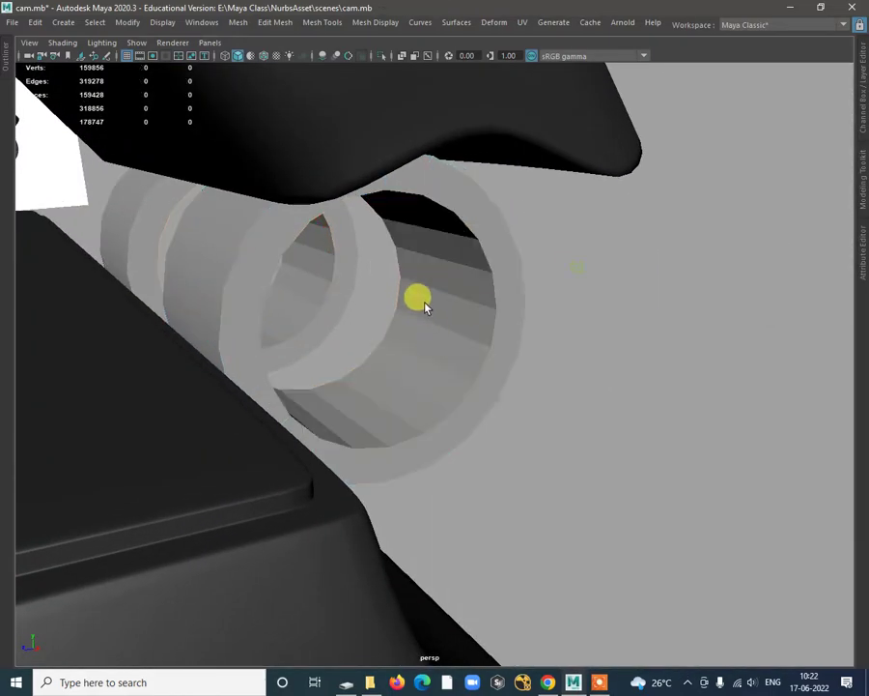
{"action": "left_click", "coordinate": [437, 249]}
{"action": "scroll", "coordinate": [439, 250], "scroll_direction": "up", "scroll_amount": 3}
{"action": "right_click_drag", "start_coordinate": [442, 252], "coordinate": [446, 198]}
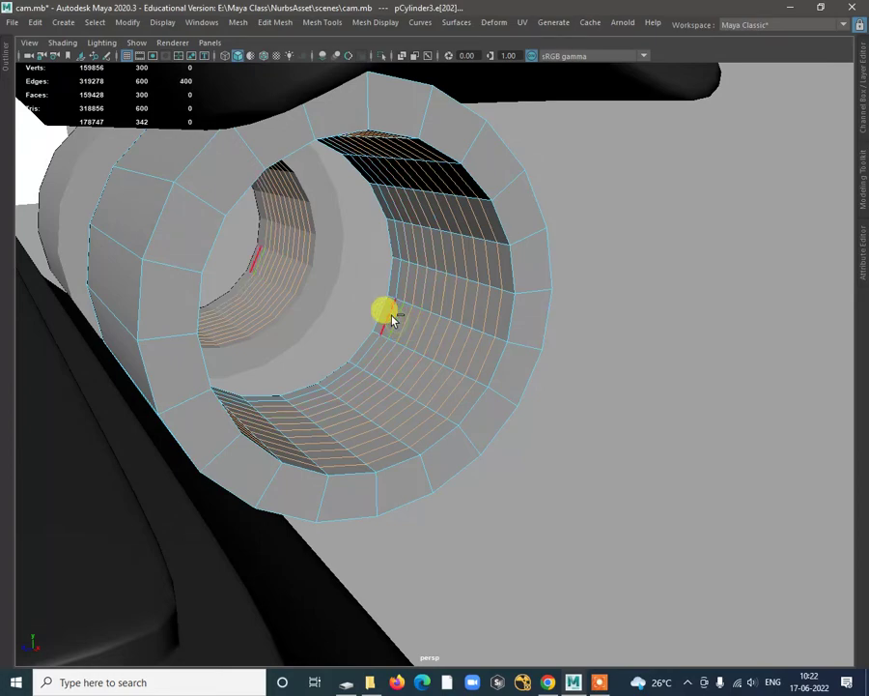
{"action": "key", "text": "ctrl+z"}
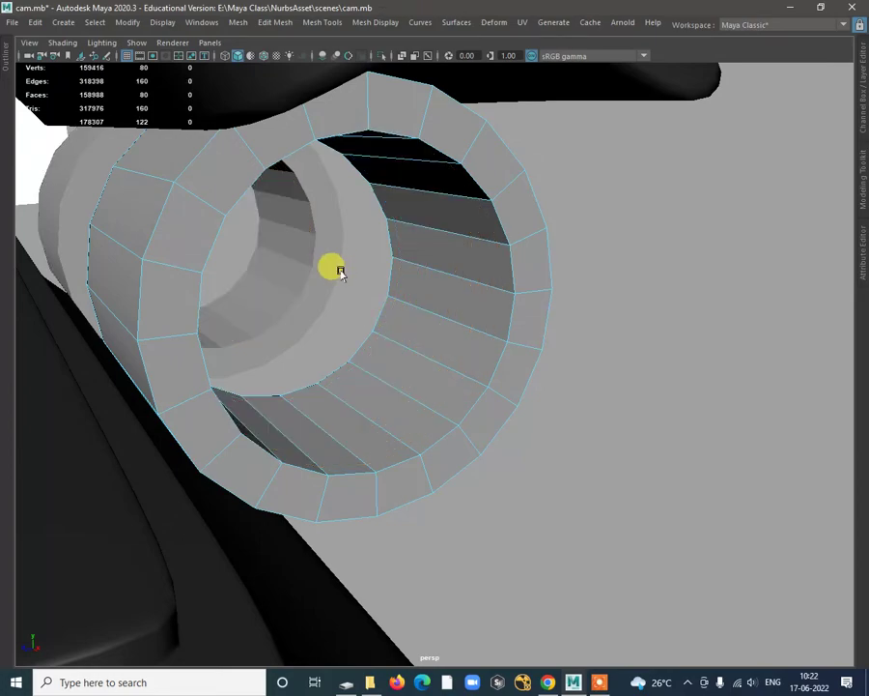
Step: Bevel the inner and outer rim edge loops at both ends of the hollow hinge cylinder
{"action": "scroll", "coordinate": [340, 273], "scroll_direction": "down", "scroll_amount": 3}
{"action": "left_click_drag", "start_coordinate": [340, 273], "coordinate": [404, 217], "text": "alt"}
{"action": "scroll", "coordinate": [404, 217], "scroll_direction": "up", "scroll_amount": 10}
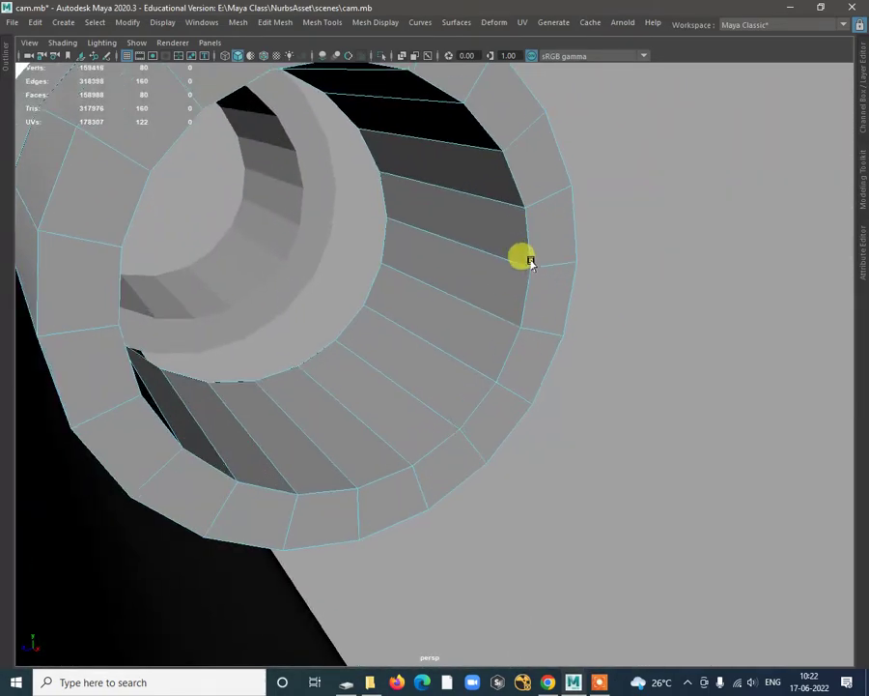
{"action": "scroll", "coordinate": [530, 261], "scroll_direction": "up", "scroll_amount": 1}
{"action": "right_click_drag", "start_coordinate": [552, 176], "coordinate": [570, 167]}
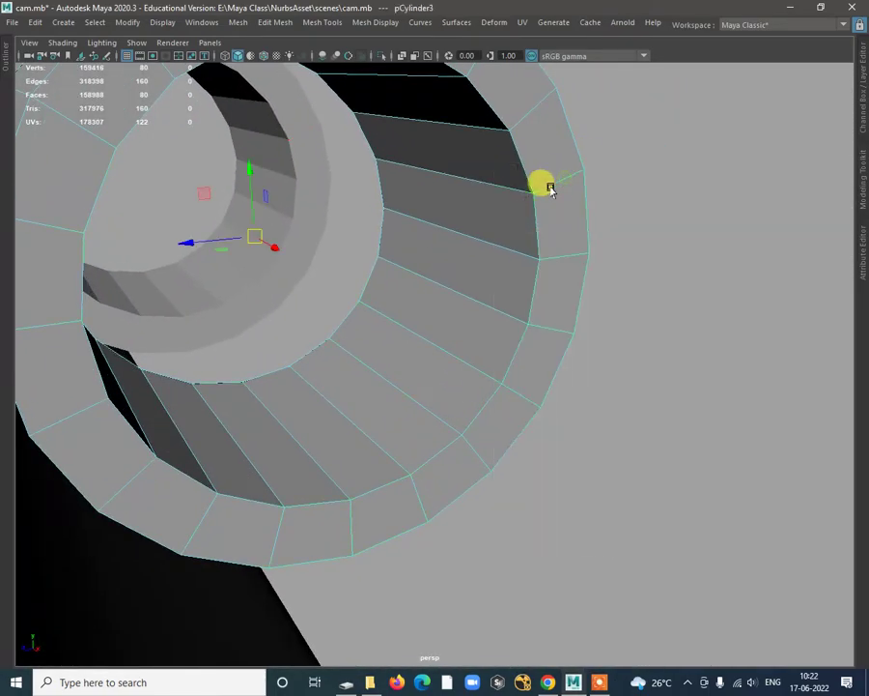
{"action": "right_click", "coordinate": [510, 169], "text": "shift"}
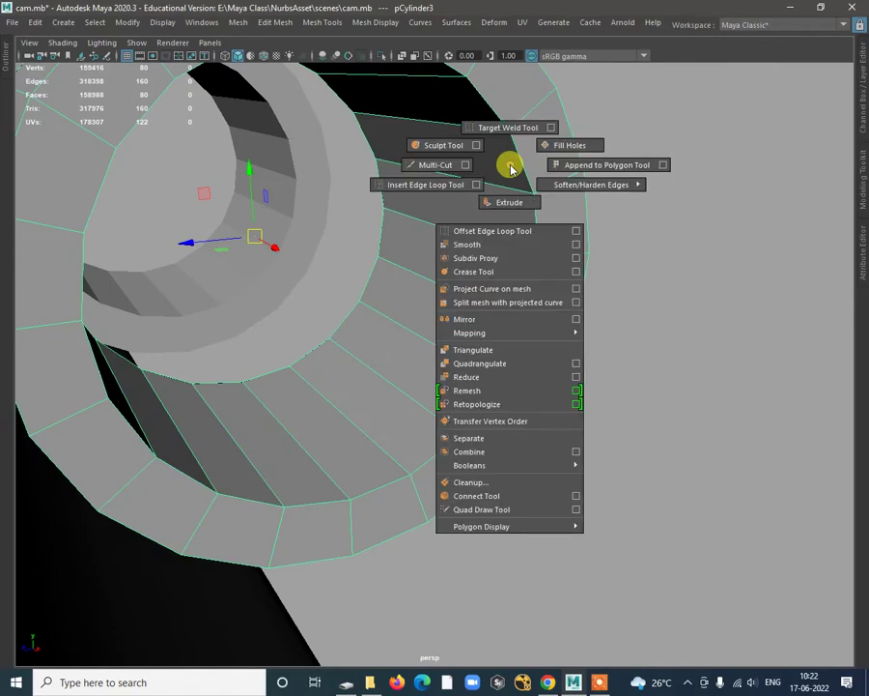
{"action": "left_click", "coordinate": [512, 168]}
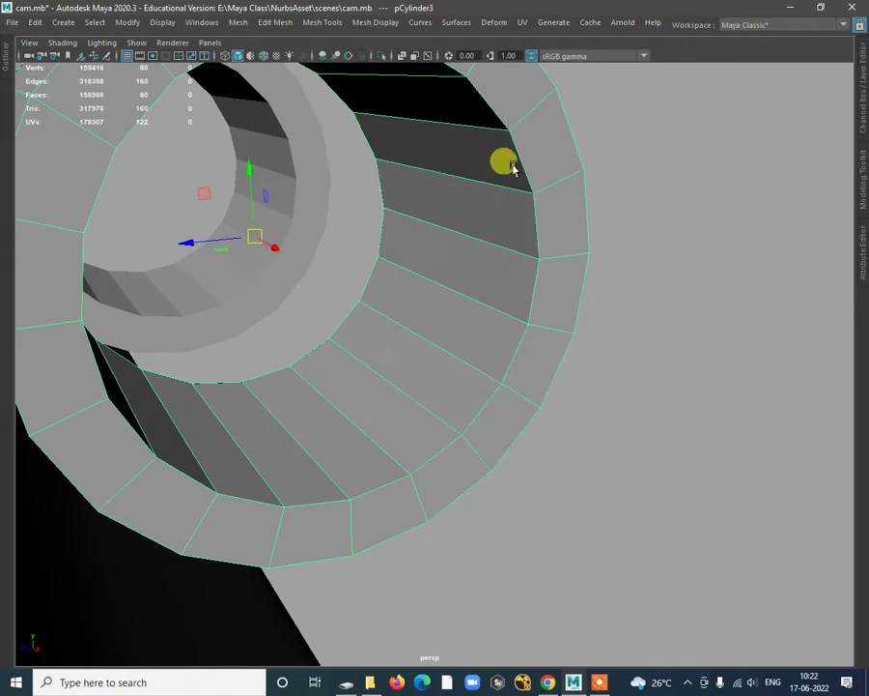
{"action": "right_click_drag", "start_coordinate": [520, 154], "coordinate": [520, 116]}
{"action": "double_click", "coordinate": [520, 159]}
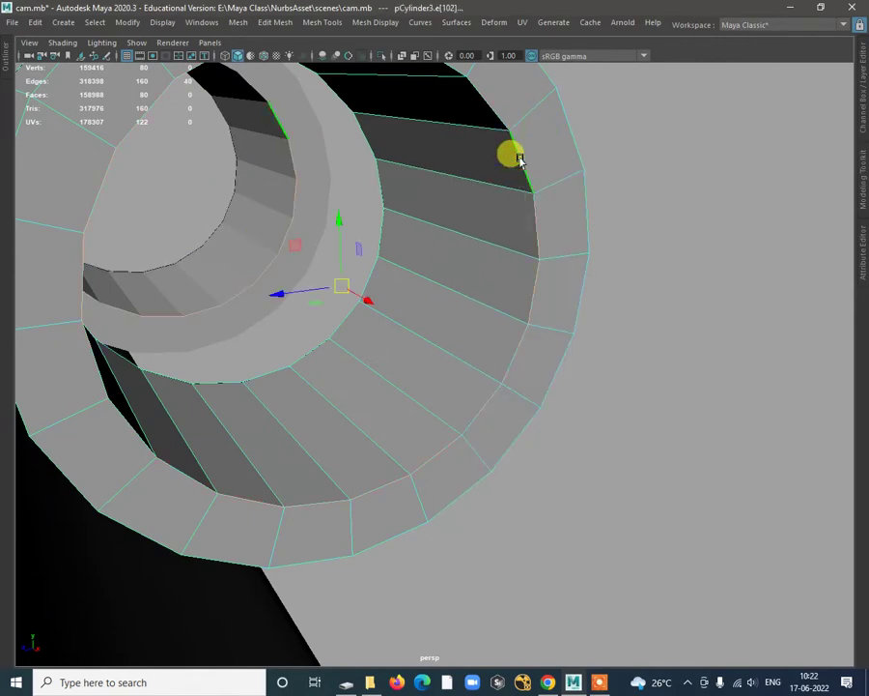
{"action": "double_click", "coordinate": [378, 187], "text": "shift"}
{"action": "left_click_drag", "start_coordinate": [596, 330], "coordinate": [308, 306], "text": "alt"}
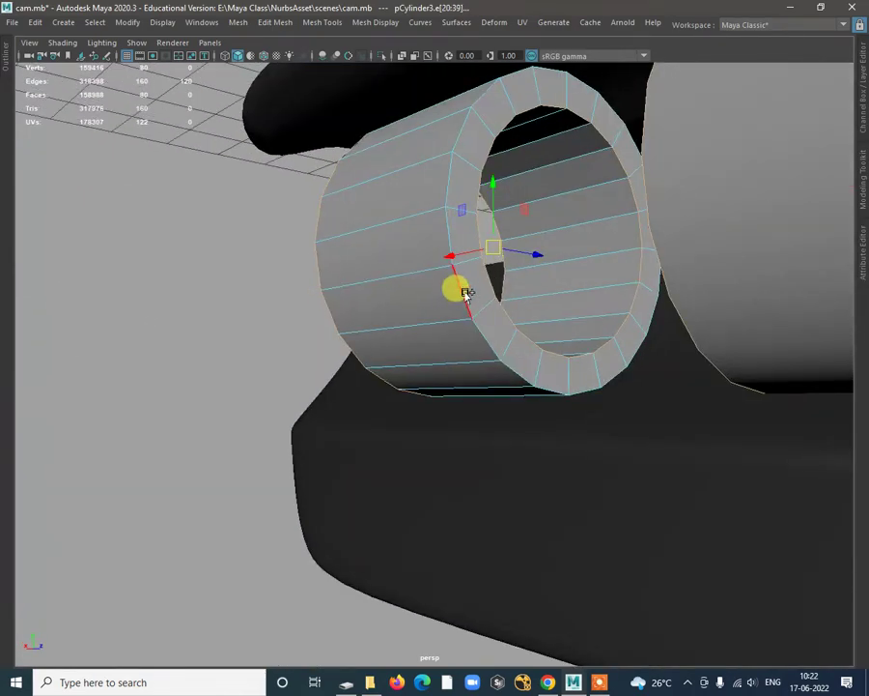
{"action": "left_click_drag", "start_coordinate": [456, 295], "coordinate": [546, 285], "text": "alt"}
{"action": "right_click_drag", "start_coordinate": [530, 270], "coordinate": [578, 271], "text": "shift"}
{"action": "left_click_drag", "start_coordinate": [579, 271], "coordinate": [628, 285], "text": "alt"}
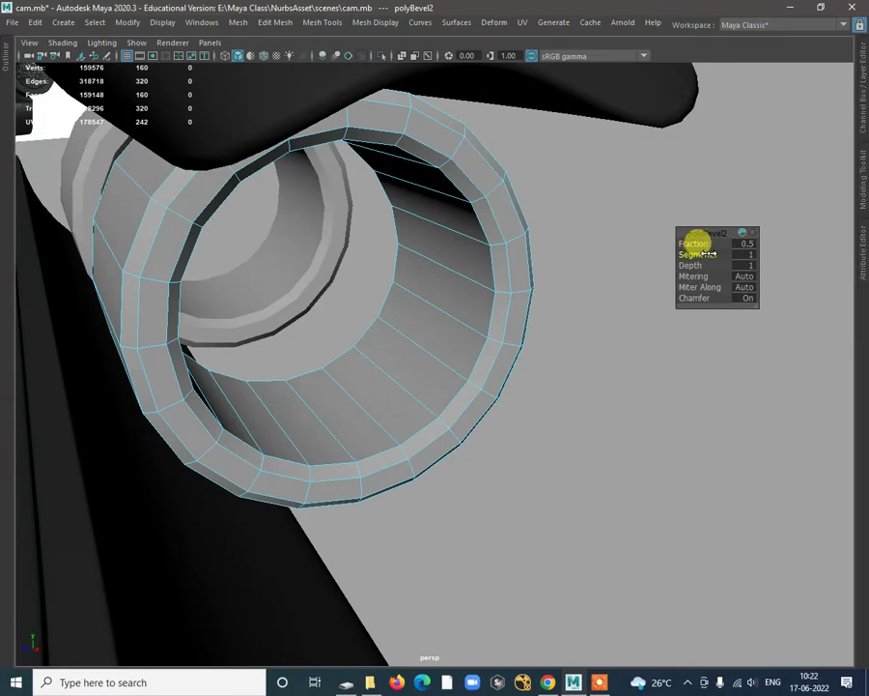
Step: Set the rim bevel's fraction to 0.2 and its segments to 3
{"action": "mouse_move", "coordinate": [708, 253]}
{"action": "left_mouse_down"}
{"action": "mouse_move", "coordinate": [687, 244]}
{"action": "mouse_move", "coordinate": [709, 253]}
{"action": "left_mouse_up"}
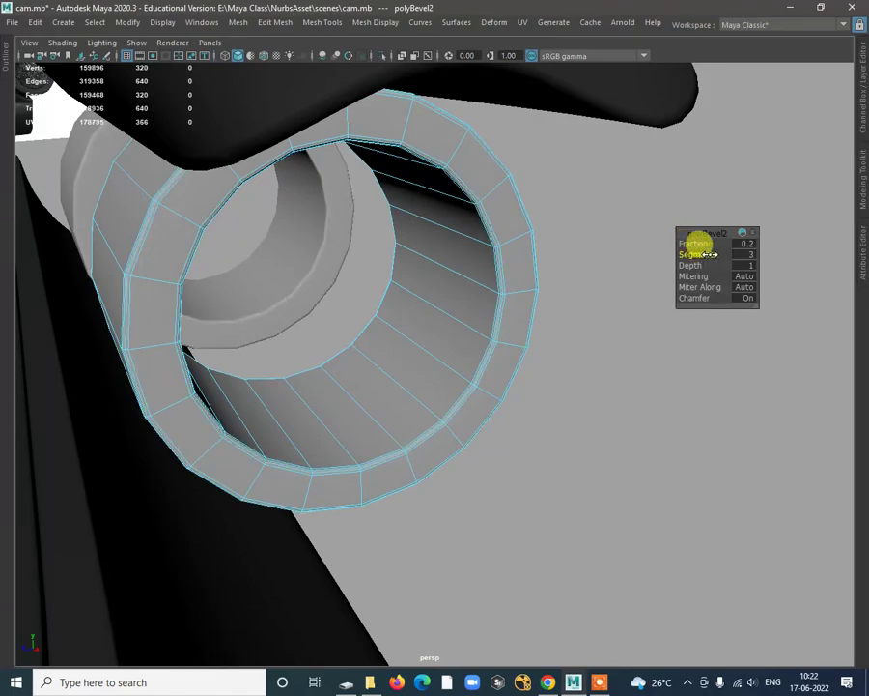
{"action": "right_click_drag", "start_coordinate": [570, 311], "coordinate": [483, 296], "text": "alt"}
{"action": "left_click_drag", "start_coordinate": [494, 294], "coordinate": [359, 224], "text": "alt"}
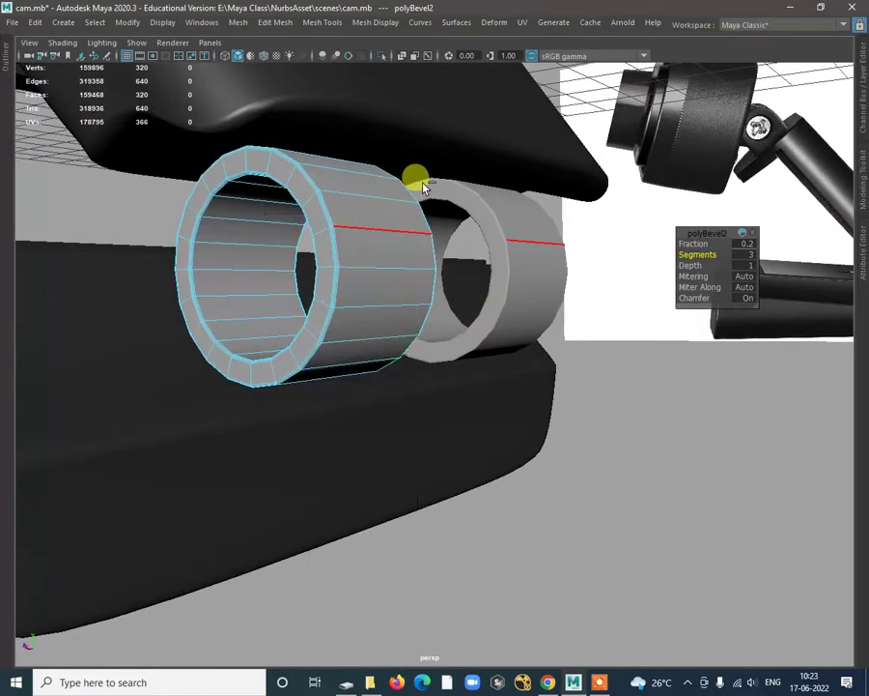
{"action": "left_click", "coordinate": [705, 453]}
{"action": "left_click_drag", "start_coordinate": [632, 470], "coordinate": [650, 455], "text": "alt"}
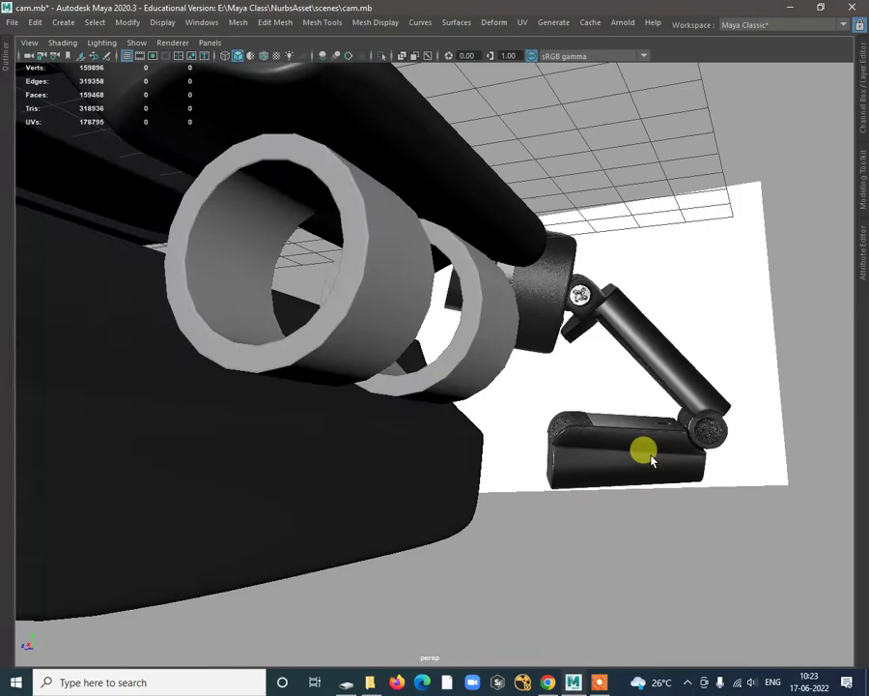
Step: Smooth both hinge rings and assign them the same black material as the arm and base
{"action": "left_click", "coordinate": [385, 299]}
{"action": "left_click", "coordinate": [529, 529]}
{"action": "left_click_drag", "start_coordinate": [529, 529], "coordinate": [473, 332], "text": "alt"}
{"action": "left_click", "coordinate": [394, 346]}
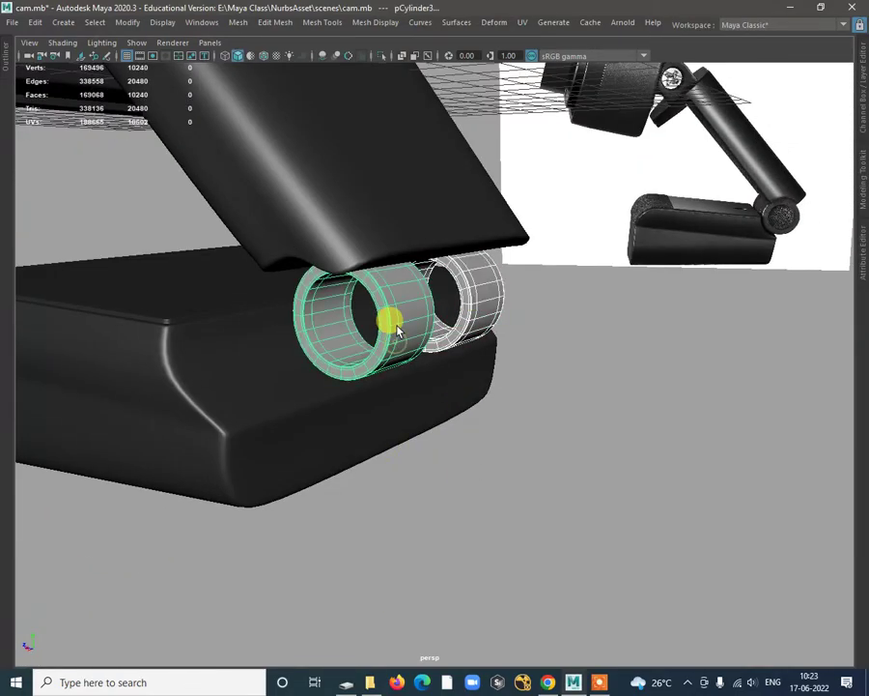
{"action": "right_click_drag", "start_coordinate": [396, 324], "coordinate": [494, 593]}
{"action": "left_click", "coordinate": [522, 546]}
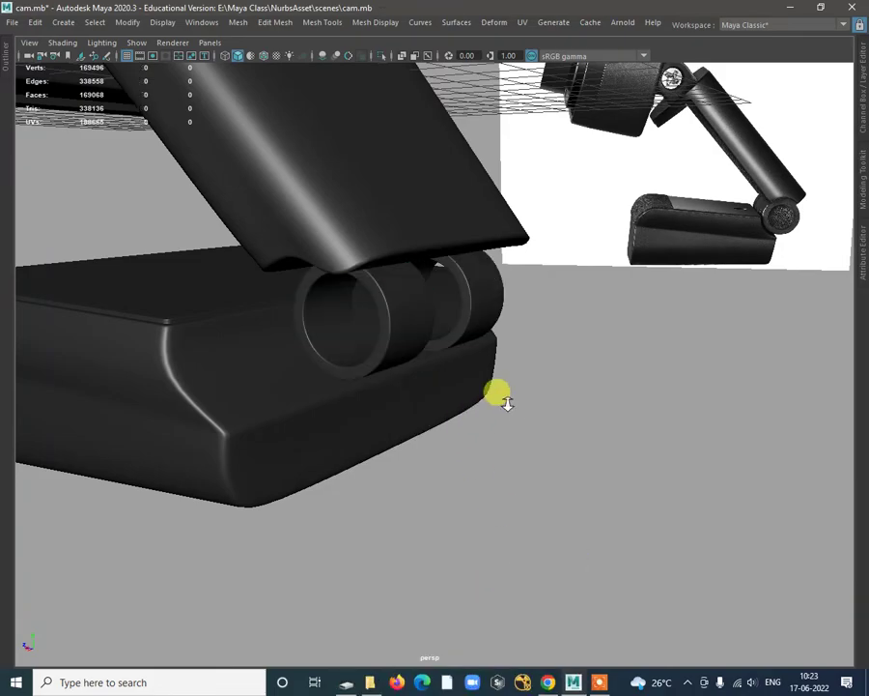
Step: Scale both hinge rings up slightly in the side view, closer to the arm's curved recess
{"action": "left_click_drag", "start_coordinate": [499, 396], "coordinate": [331, 383], "text": "alt"}
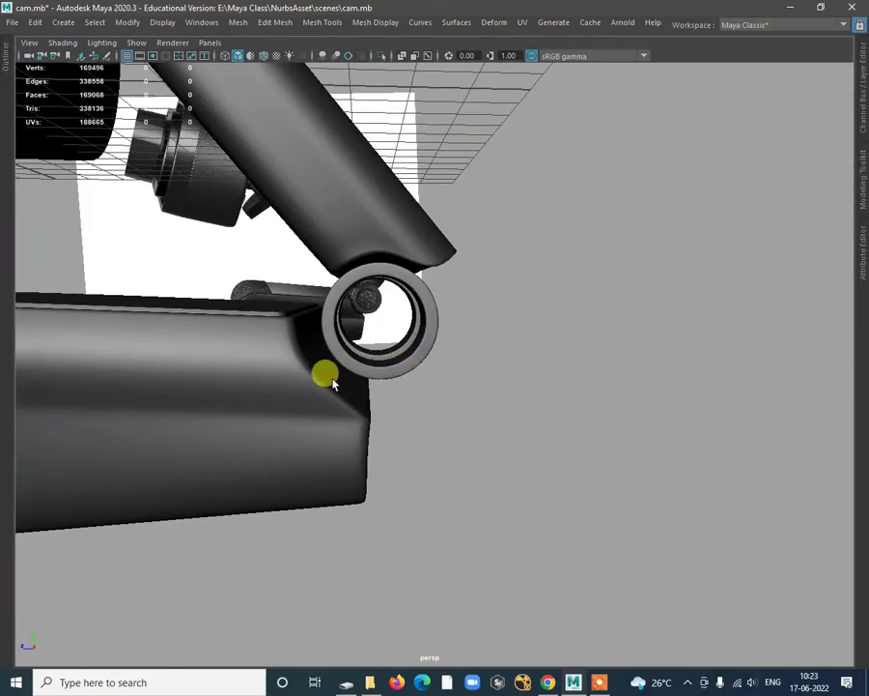
{"action": "left_click", "coordinate": [329, 407]}
{"action": "key", "text": "space"}
{"action": "key", "text": "space"}
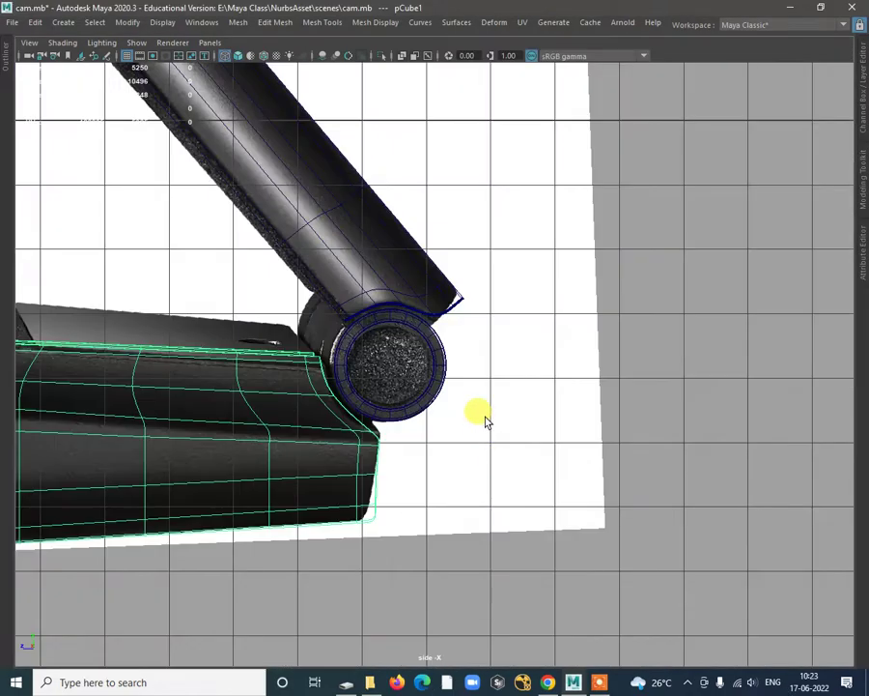
{"action": "right_click_drag", "start_coordinate": [516, 501], "coordinate": [518, 504], "text": "alt"}
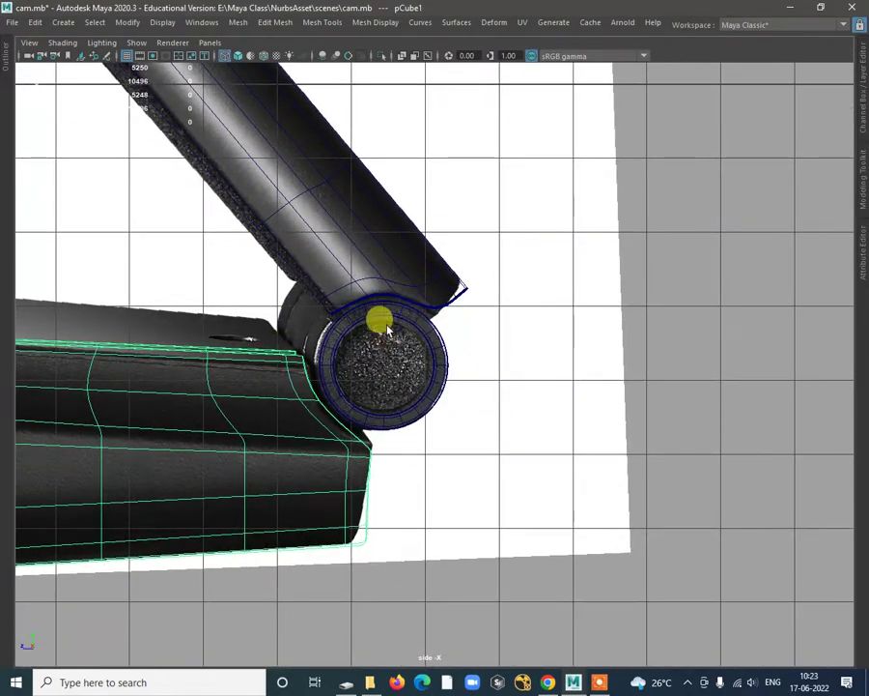
{"action": "right_click_drag", "start_coordinate": [387, 328], "coordinate": [466, 334], "text": "alt"}
{"action": "left_click", "coordinate": [417, 380]}
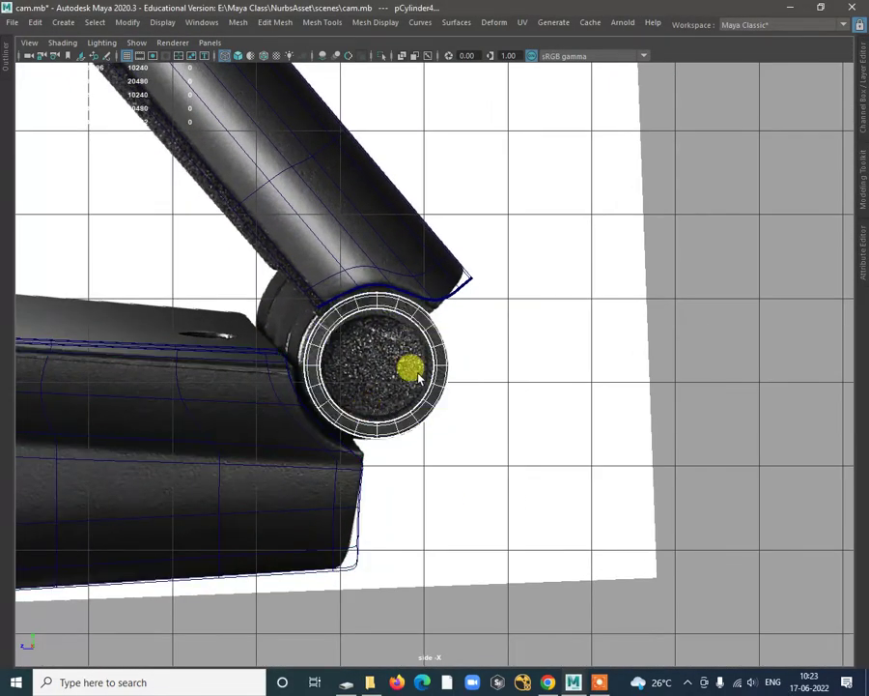
{"action": "left_click_drag", "start_coordinate": [372, 364], "coordinate": [379, 366]}
{"action": "left_click", "coordinate": [528, 394]}
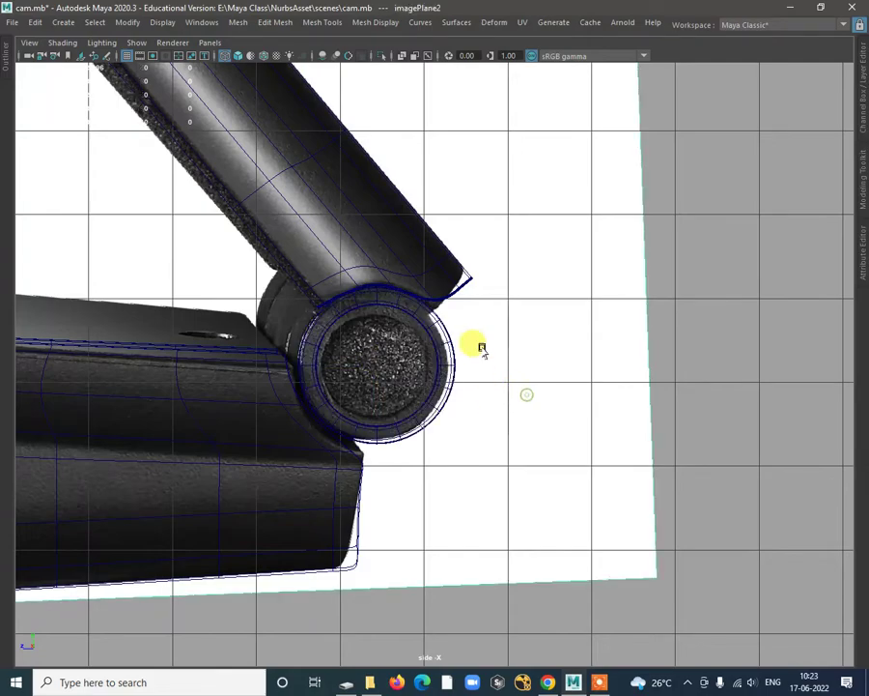
Step: Examine the hinge rings' fit against the arm, base and reference images in the perspective, front and side views
{"action": "key", "text": "space"}
{"action": "key", "text": "space"}
{"action": "left_click_drag", "start_coordinate": [649, 301], "coordinate": [507, 336], "text": "alt"}
{"action": "left_click", "coordinate": [533, 318]}
{"action": "left_click", "coordinate": [422, 315]}
{"action": "left_click_drag", "start_coordinate": [422, 315], "coordinate": [577, 369], "text": "alt"}
{"action": "key", "text": "space"}
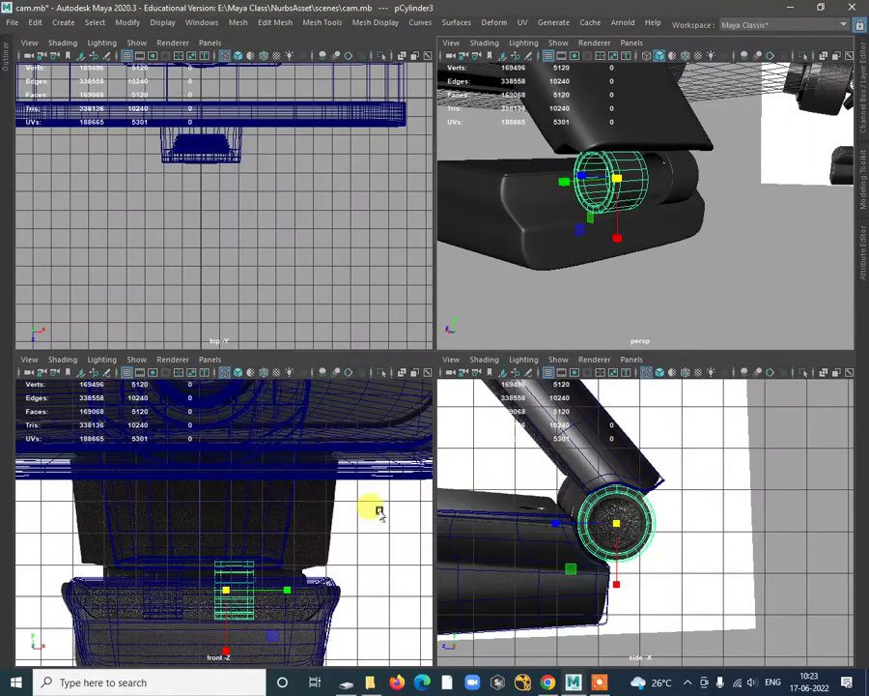
{"action": "left_click", "coordinate": [694, 571]}
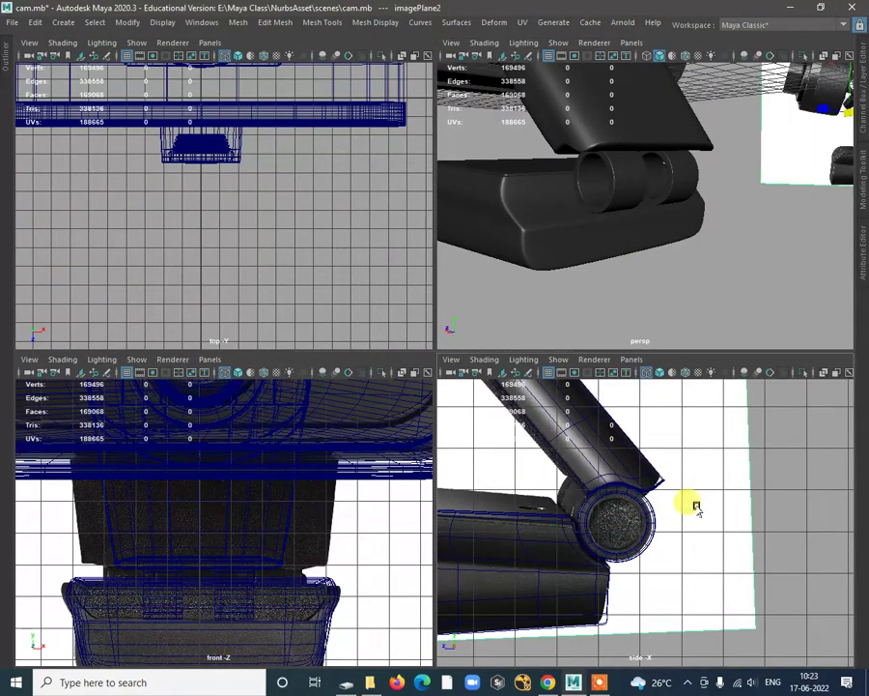
{"action": "key", "text": "space"}
Step: Extrude the open inner edge loops of the hinge rings and scale the new edges inward into a flat lip
{"action": "key", "text": "space"}
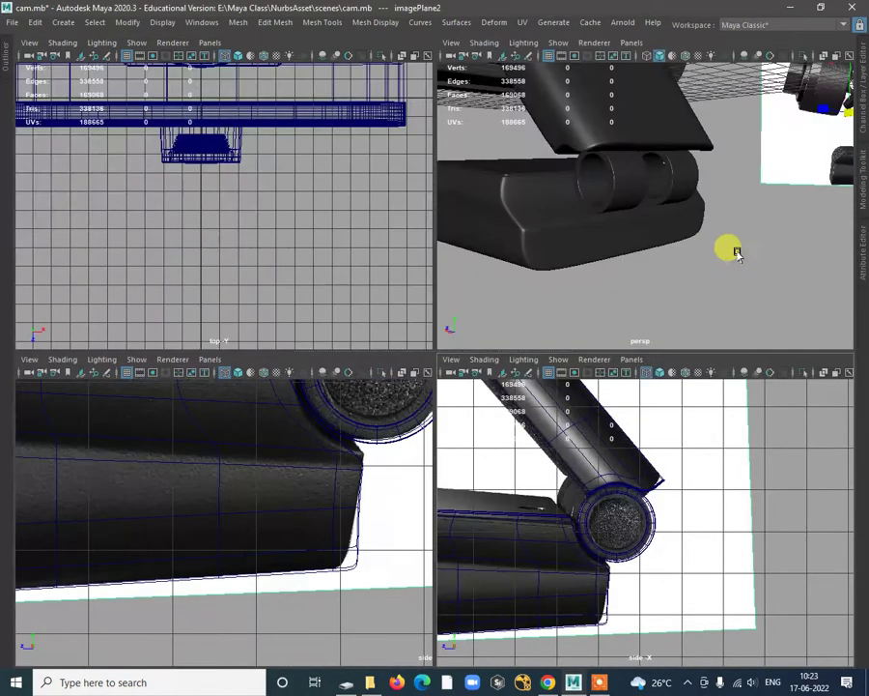
{"action": "key", "text": "space"}
{"action": "left_click_drag", "start_coordinate": [516, 327], "coordinate": [494, 226], "text": "alt"}
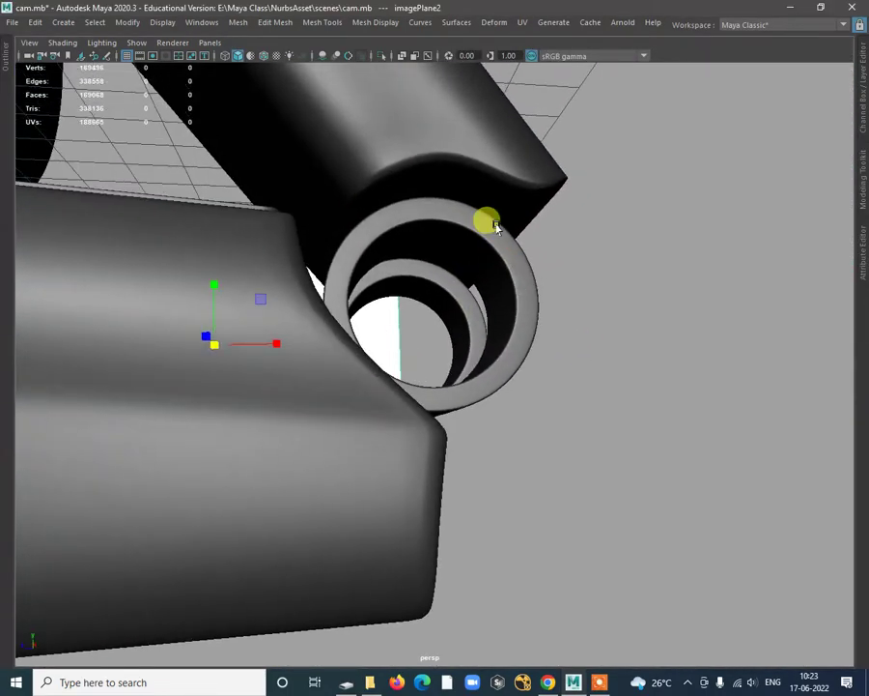
{"action": "left_click", "coordinate": [496, 230]}
{"action": "right_click_drag", "start_coordinate": [498, 240], "coordinate": [498, 205]}
{"action": "left_click_drag", "start_coordinate": [480, 189], "coordinate": [531, 309], "text": "alt"}
{"action": "left_click_drag", "start_coordinate": [697, 467], "coordinate": [648, 398], "text": "alt"}
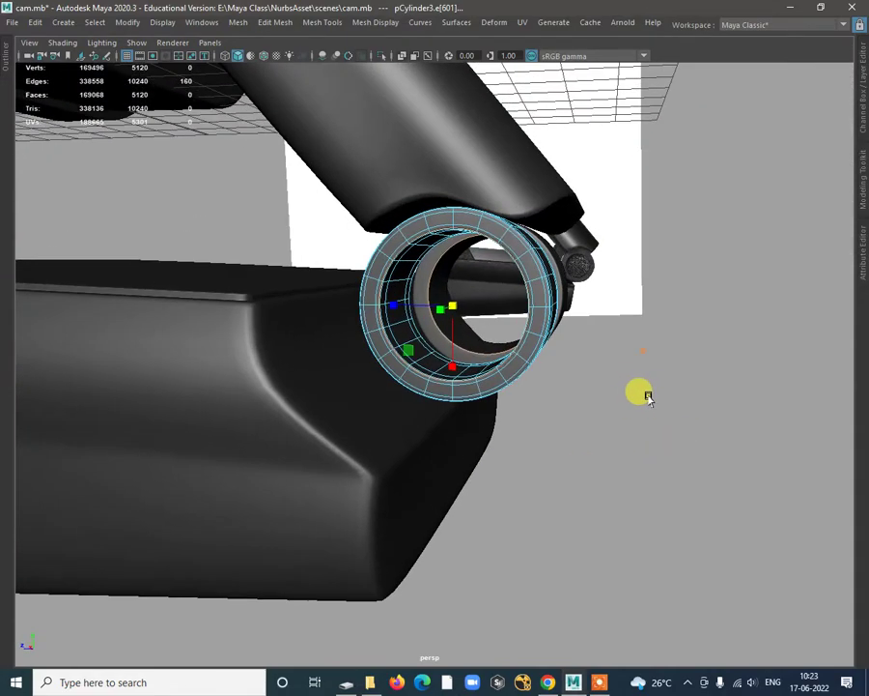
{"action": "right_click", "coordinate": [684, 284], "text": "shift"}
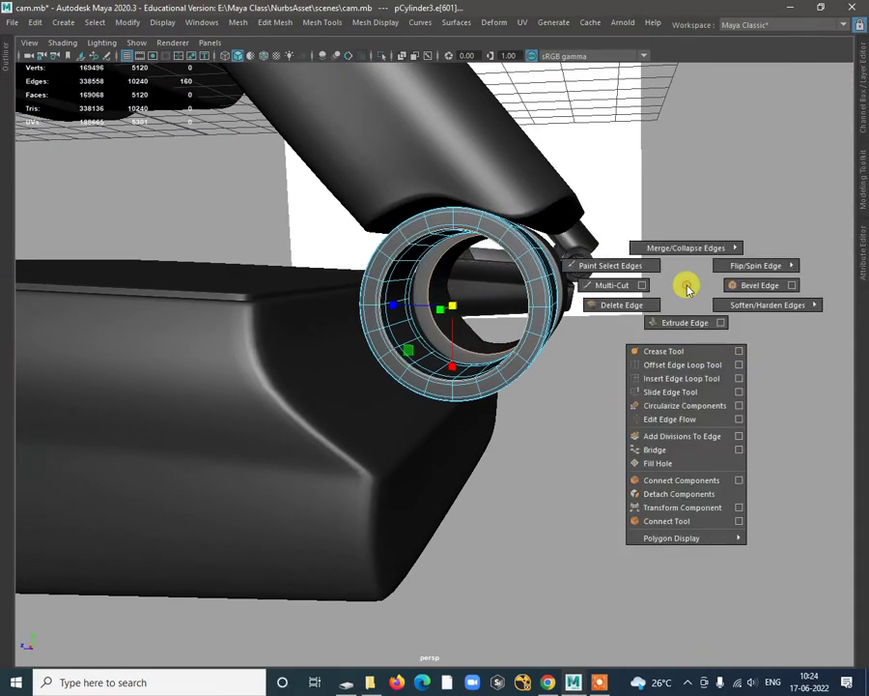
{"action": "left_click", "coordinate": [686, 324]}
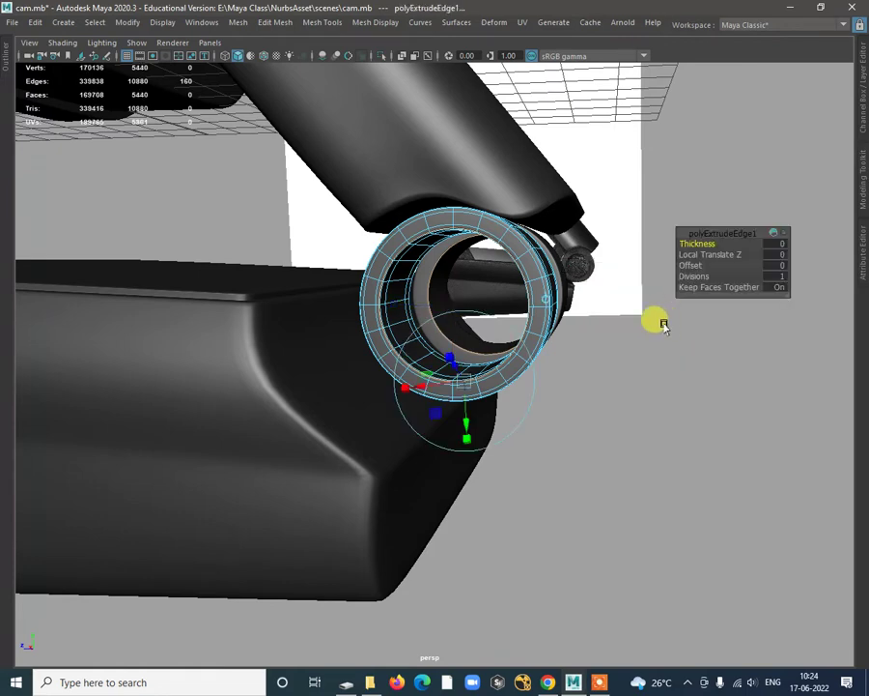
{"action": "left_click", "coordinate": [455, 370]}
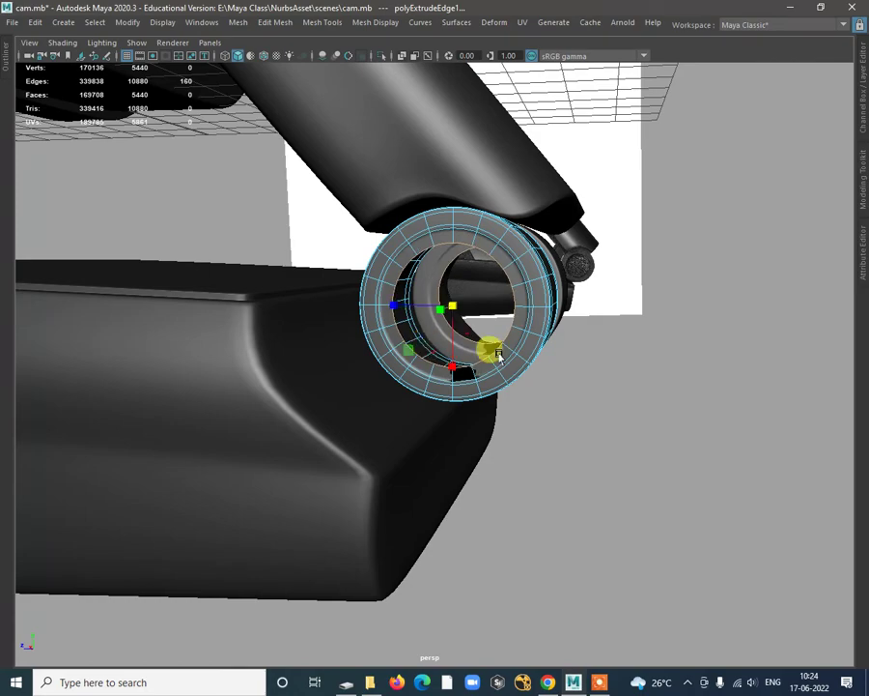
Step: Extract the newly extruded inner face loop of a hinge ring as a separate object
{"action": "left_click_drag", "start_coordinate": [496, 355], "coordinate": [462, 216], "text": "alt"}
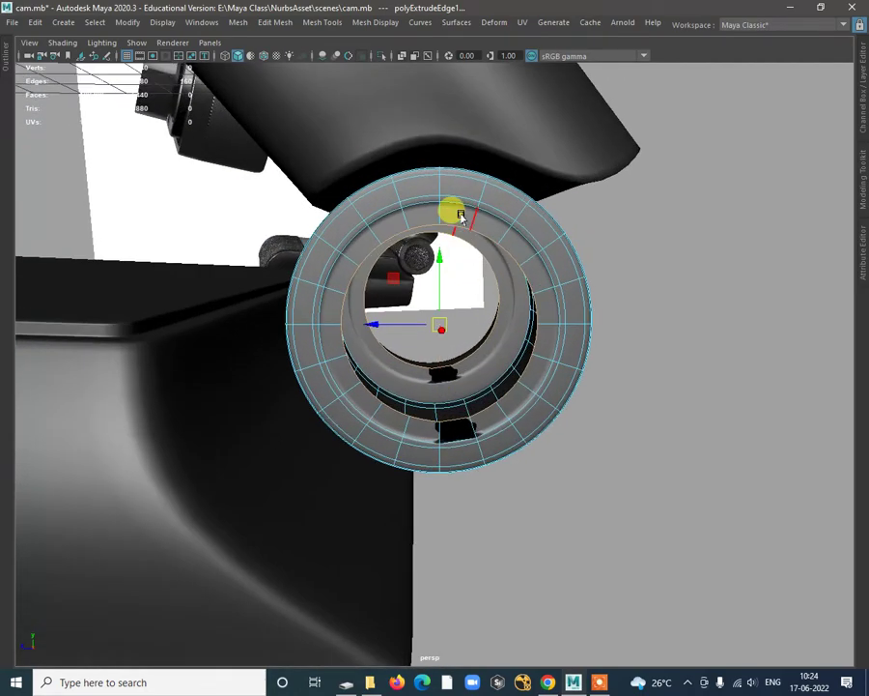
{"action": "right_click_drag", "start_coordinate": [461, 217], "coordinate": [454, 227]}
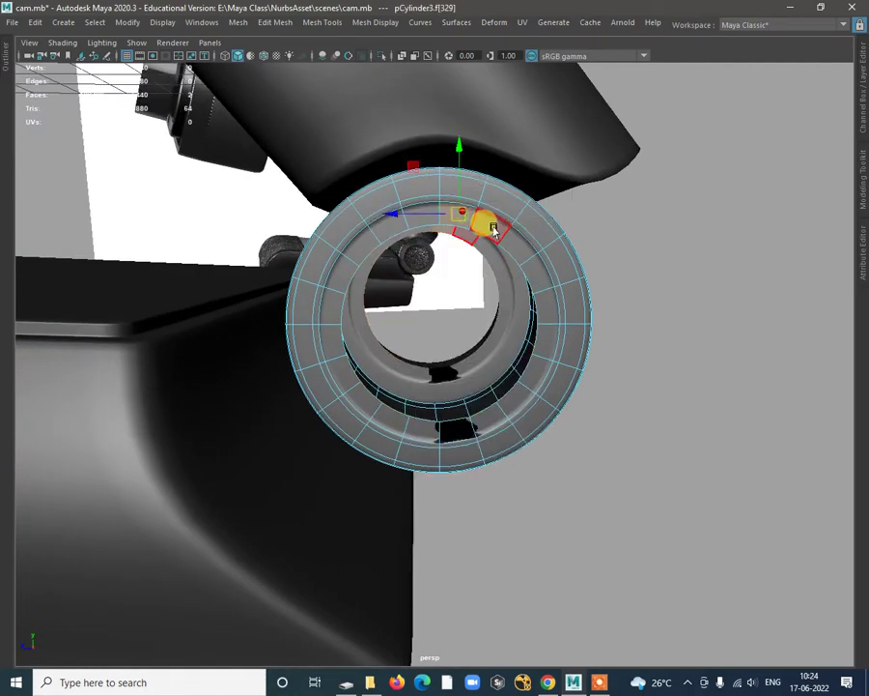
{"action": "double_click", "coordinate": [493, 229]}
{"action": "right_click_drag", "start_coordinate": [656, 207], "coordinate": [645, 436], "text": "shift"}
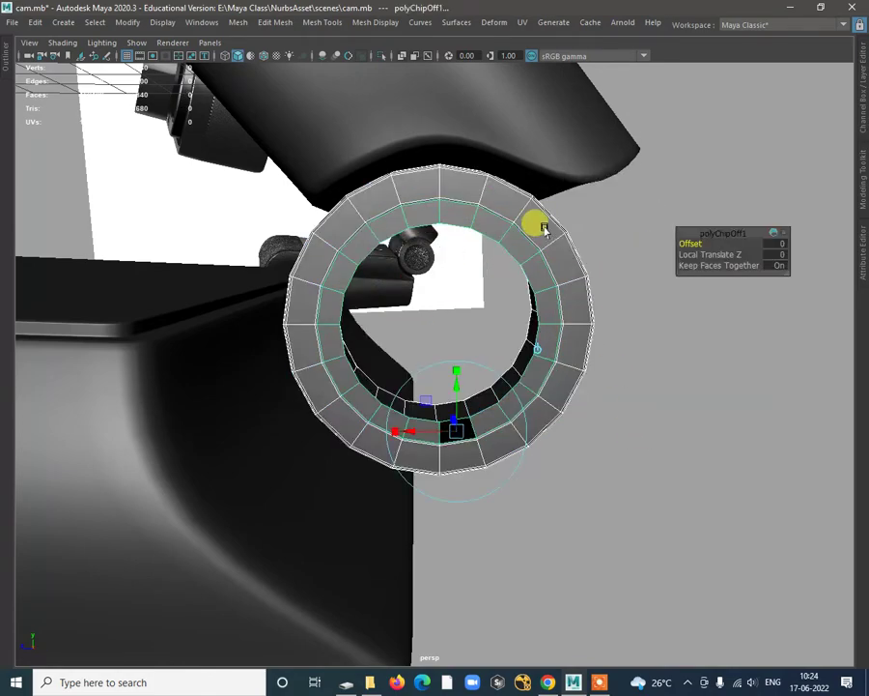
{"action": "left_click", "coordinate": [617, 196]}
{"action": "left_click", "coordinate": [524, 278]}
Step: Move the extracted ring strip along the hinge axis, clear of the hinge ring
{"action": "left_click_drag", "start_coordinate": [524, 281], "coordinate": [544, 397], "text": "alt"}
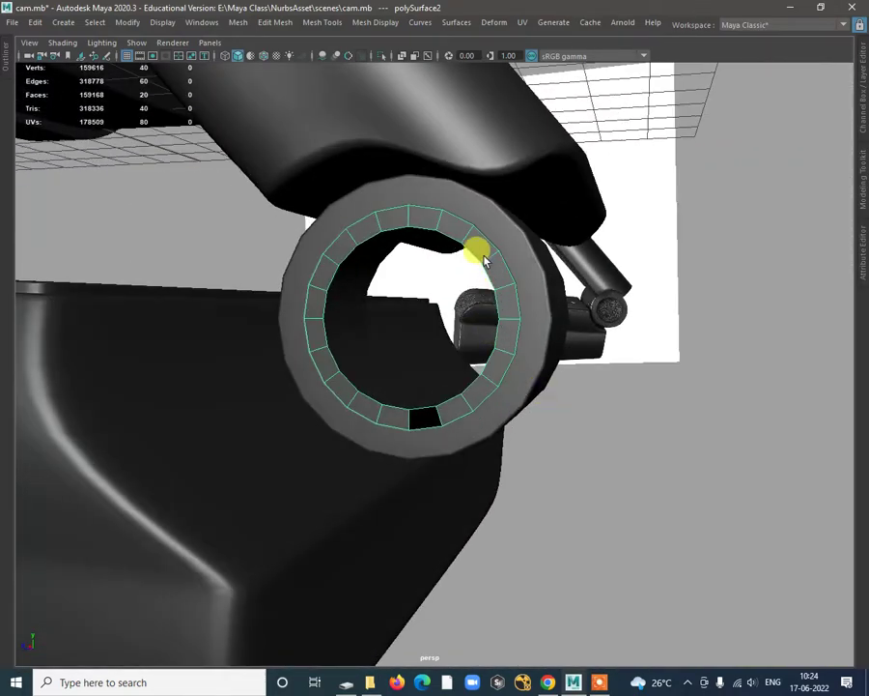
{"action": "right_click_drag", "start_coordinate": [484, 259], "coordinate": [492, 288]}
{"action": "left_click_drag", "start_coordinate": [510, 287], "coordinate": [436, 396], "text": "alt"}
{"action": "left_click_drag", "start_coordinate": [404, 350], "coordinate": [546, 462], "text": "alt"}
{"action": "right_click_drag", "start_coordinate": [546, 462], "coordinate": [550, 457]}
Step: Reverse the normal of the single black face at the bottom of the detached ring strip
{"action": "left_click", "coordinate": [547, 344]}
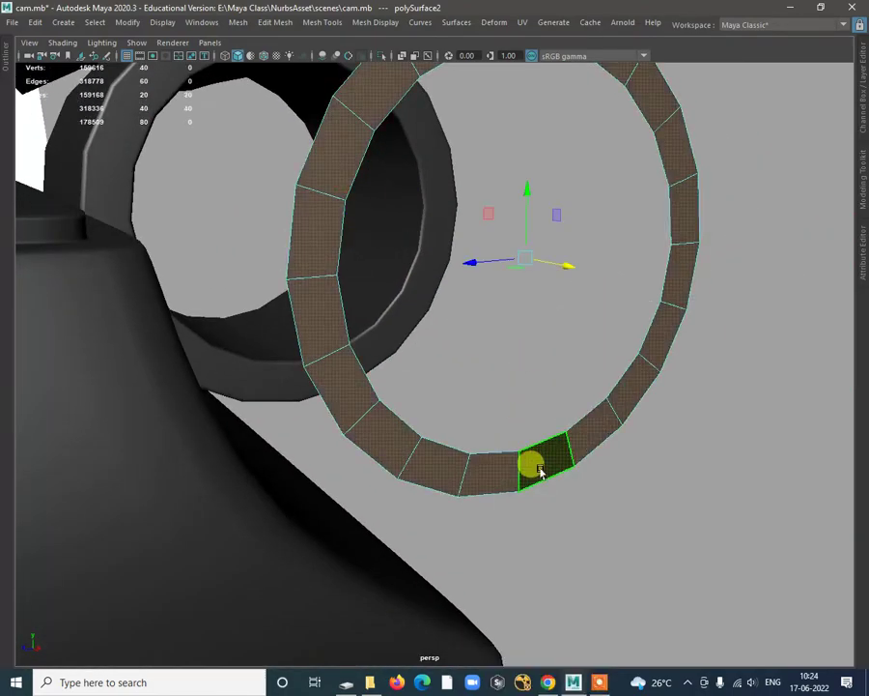
{"action": "left_click", "coordinate": [530, 464]}
{"action": "left_click_drag", "start_coordinate": [533, 463], "coordinate": [599, 443], "text": "alt"}
{"action": "left_click", "coordinate": [586, 456]}
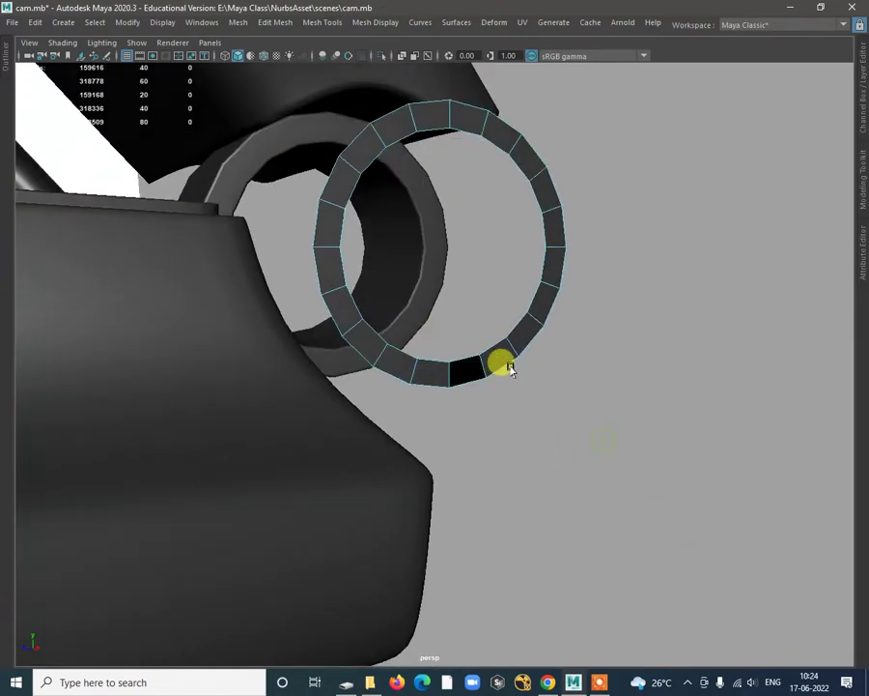
{"action": "right_click_drag", "start_coordinate": [510, 366], "coordinate": [503, 418], "text": "alt"}
{"action": "left_click", "coordinate": [490, 382]}
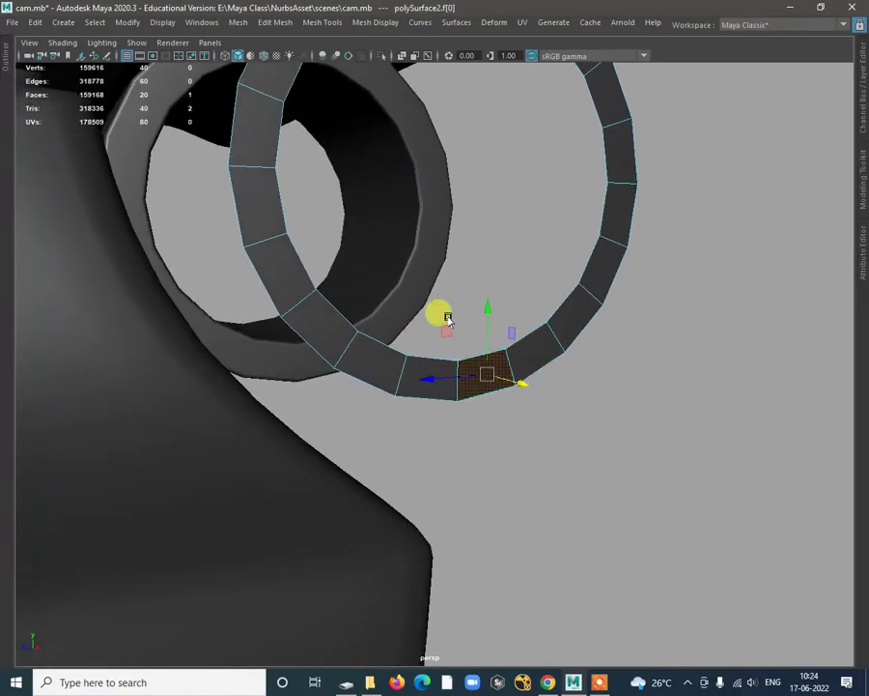
{"action": "left_click", "coordinate": [372, 23]}
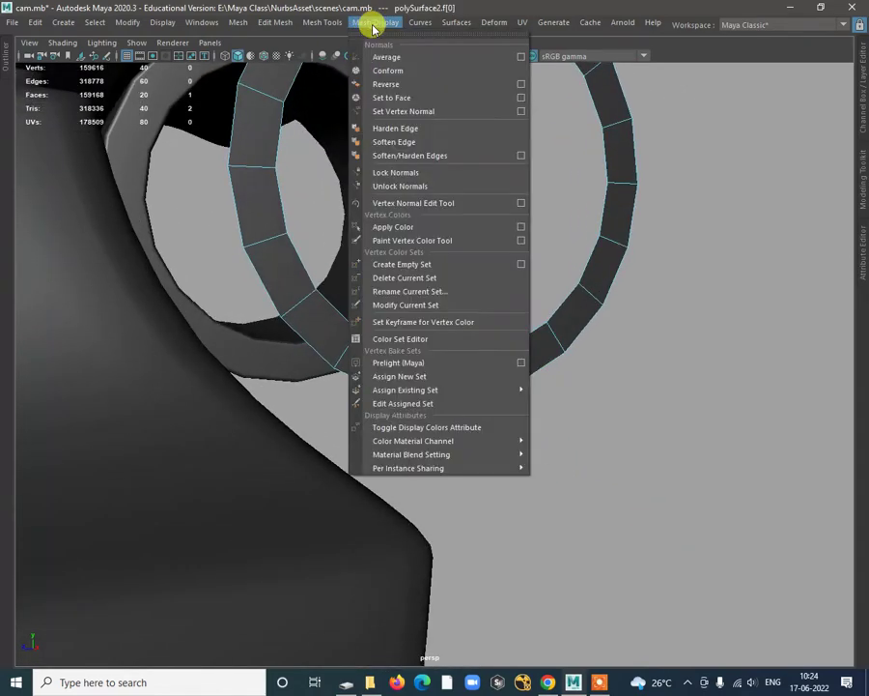
{"action": "left_click", "coordinate": [395, 86]}
{"action": "left_click", "coordinate": [579, 458]}
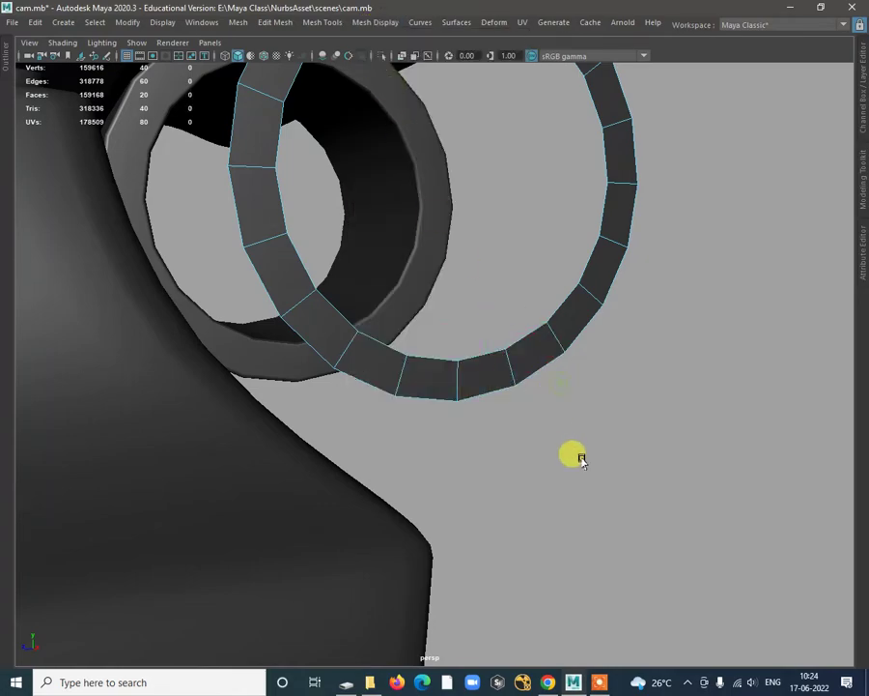
Step: Examine the detached ring strip from several angles to check its face shading
{"action": "left_click_drag", "start_coordinate": [579, 458], "coordinate": [554, 437], "text": "alt"}
{"action": "right_click_drag", "start_coordinate": [579, 398], "coordinate": [467, 348], "text": "alt"}
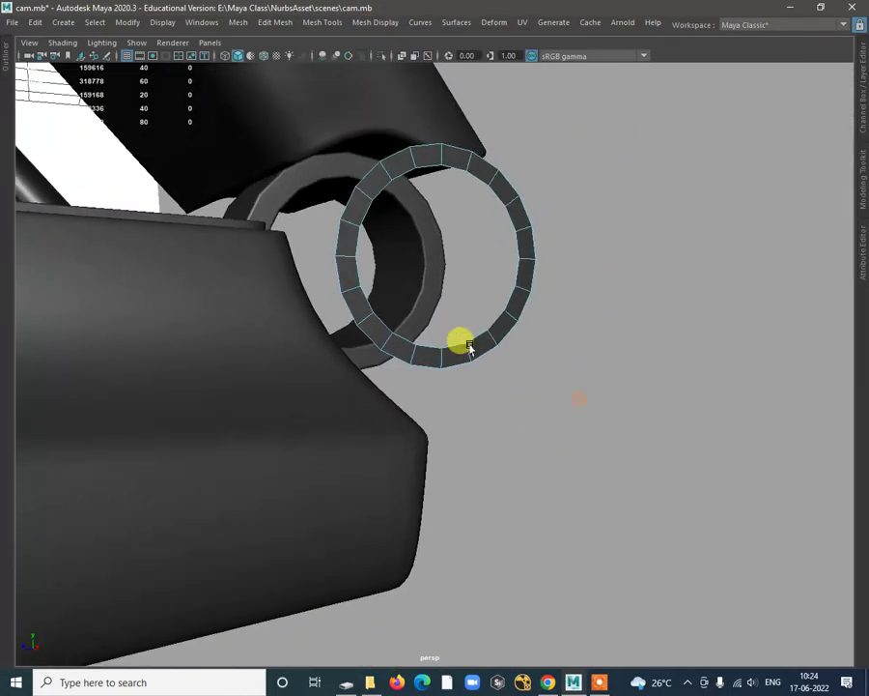
{"action": "middle_click_drag", "start_coordinate": [468, 348], "coordinate": [502, 365], "text": "alt"}
{"action": "left_click_drag", "start_coordinate": [543, 314], "coordinate": [495, 360], "text": "alt"}
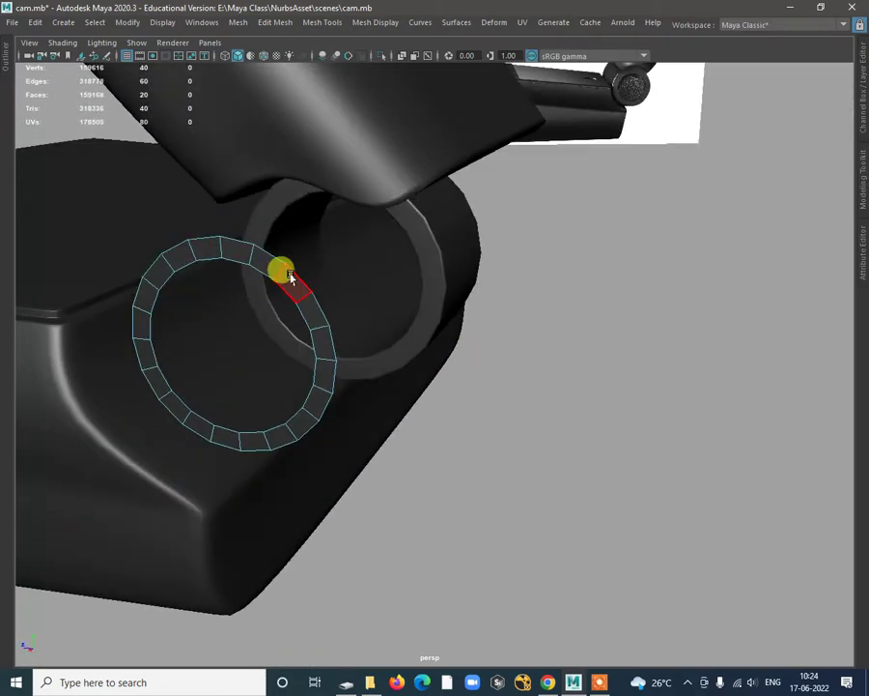
{"action": "right_click_drag", "start_coordinate": [290, 277], "coordinate": [340, 254]}
{"action": "left_click_drag", "start_coordinate": [301, 297], "coordinate": [366, 353], "text": "alt"}
{"action": "right_click_drag", "start_coordinate": [365, 354], "coordinate": [345, 329], "text": "alt"}
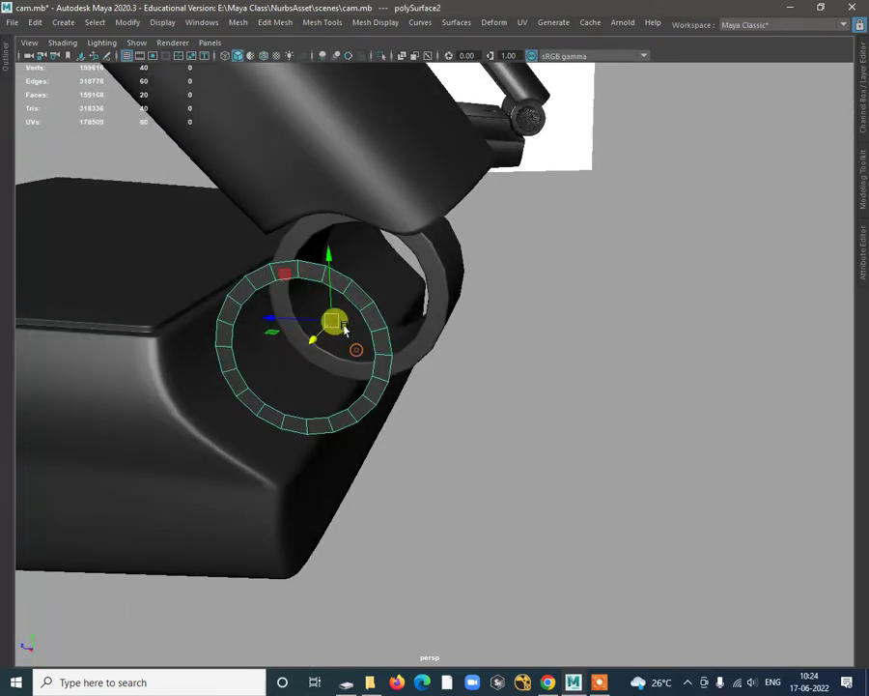
{"action": "right_click_drag", "start_coordinate": [457, 319], "coordinate": [500, 316], "text": "alt"}
{"action": "middle_click_drag", "start_coordinate": [501, 315], "coordinate": [539, 310], "text": "alt"}
{"action": "left_click_drag", "start_coordinate": [552, 318], "coordinate": [528, 317], "text": "alt"}
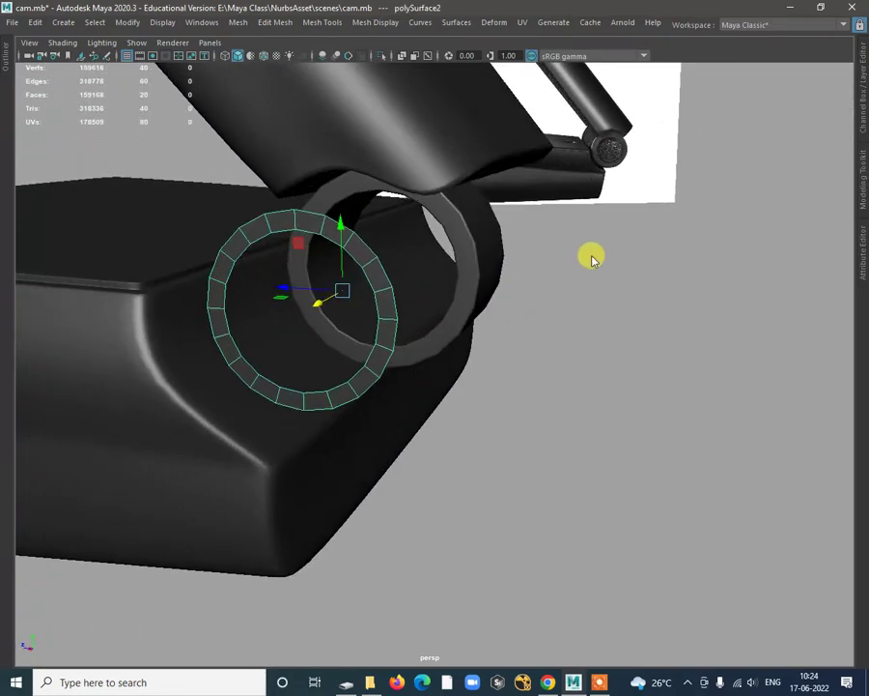
Step: Extrude the ring strip's inner edge loop and scale it inward to widen the strip
{"action": "right_click_drag", "start_coordinate": [592, 259], "coordinate": [579, 290]}
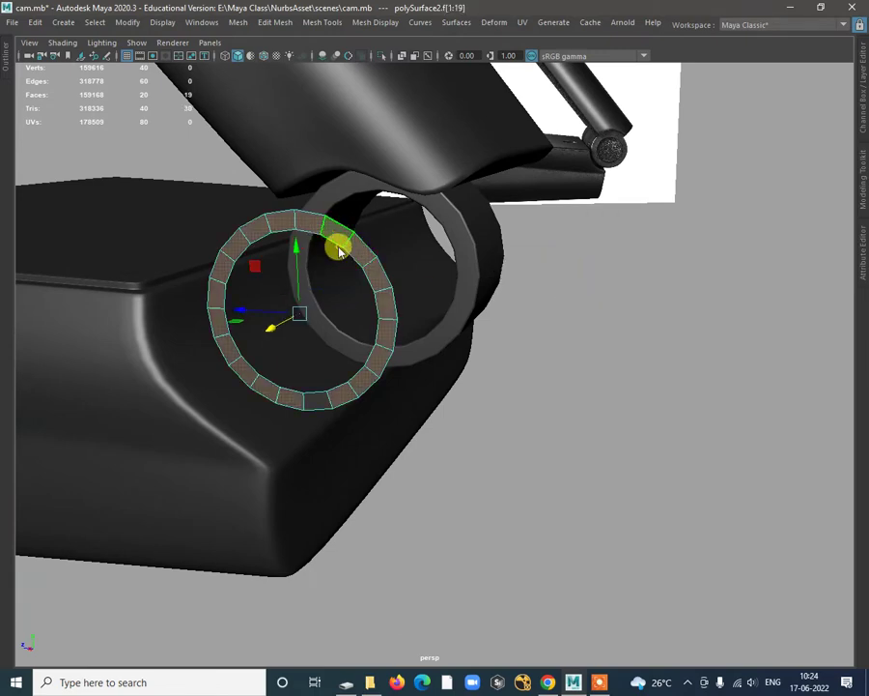
{"action": "right_click_drag", "start_coordinate": [339, 249], "coordinate": [331, 224]}
{"action": "right_click_drag", "start_coordinate": [570, 286], "coordinate": [567, 322], "text": "shift"}
{"action": "left_click", "coordinate": [302, 314]}
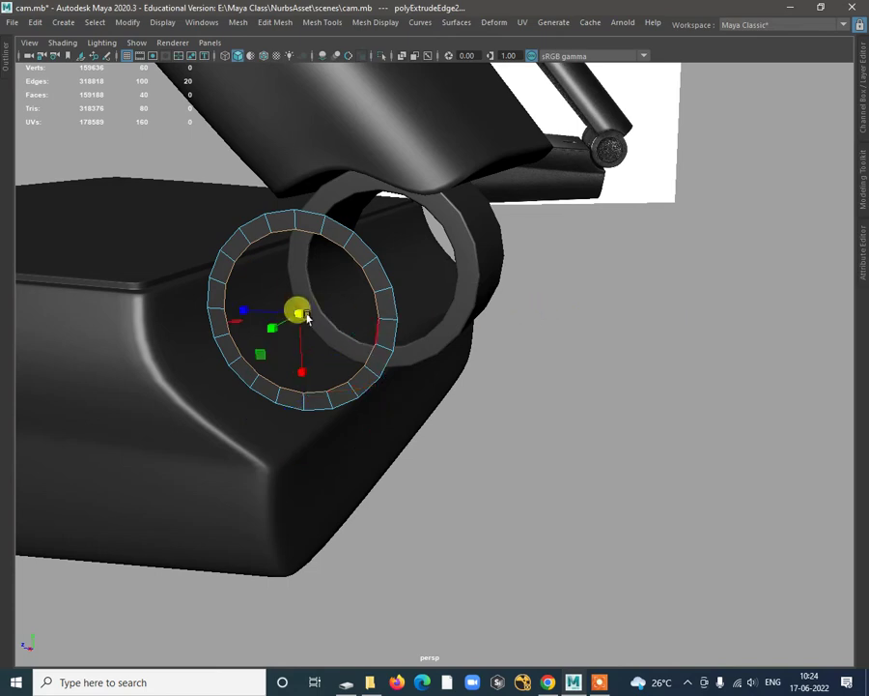
{"action": "left_click_drag", "start_coordinate": [297, 319], "coordinate": [273, 298]}
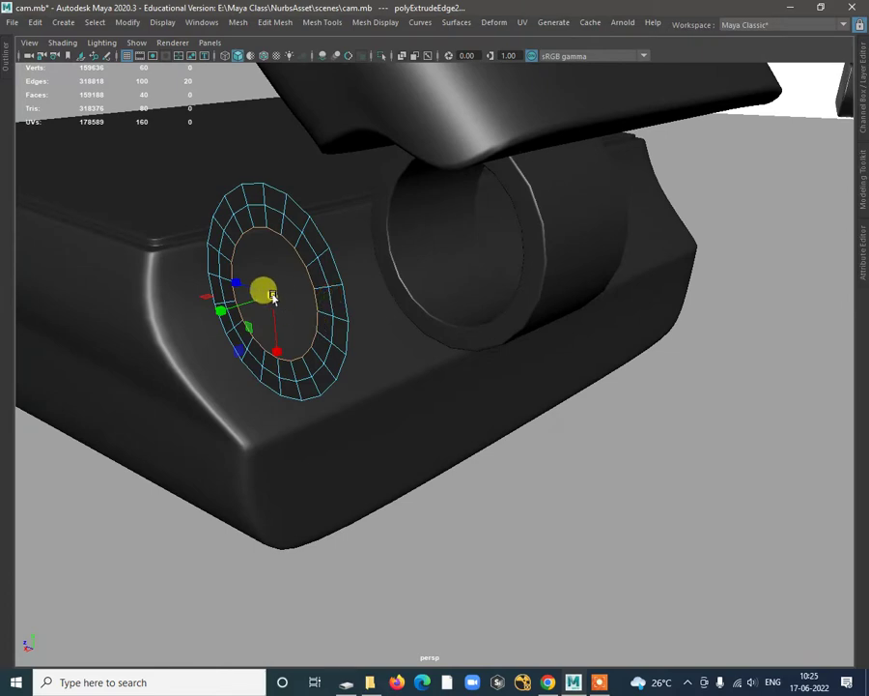
Step: Extrude the inner edge loop again as a smaller recessed step and fill the remaining central hole to complete the cap
{"action": "right_click_drag", "start_coordinate": [273, 296], "coordinate": [274, 330], "text": "shift"}
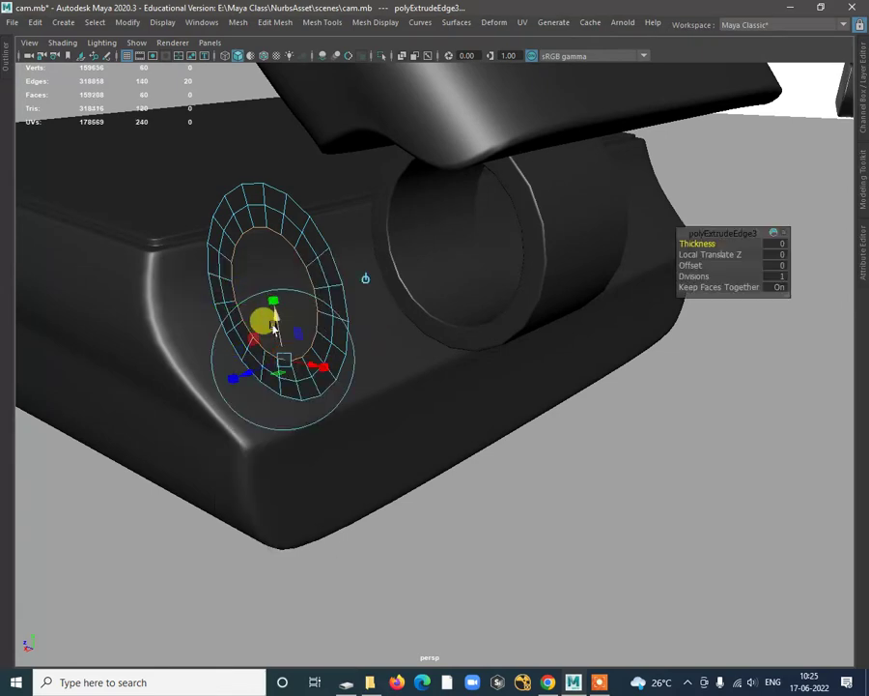
{"action": "key", "text": "ctrl+z"}
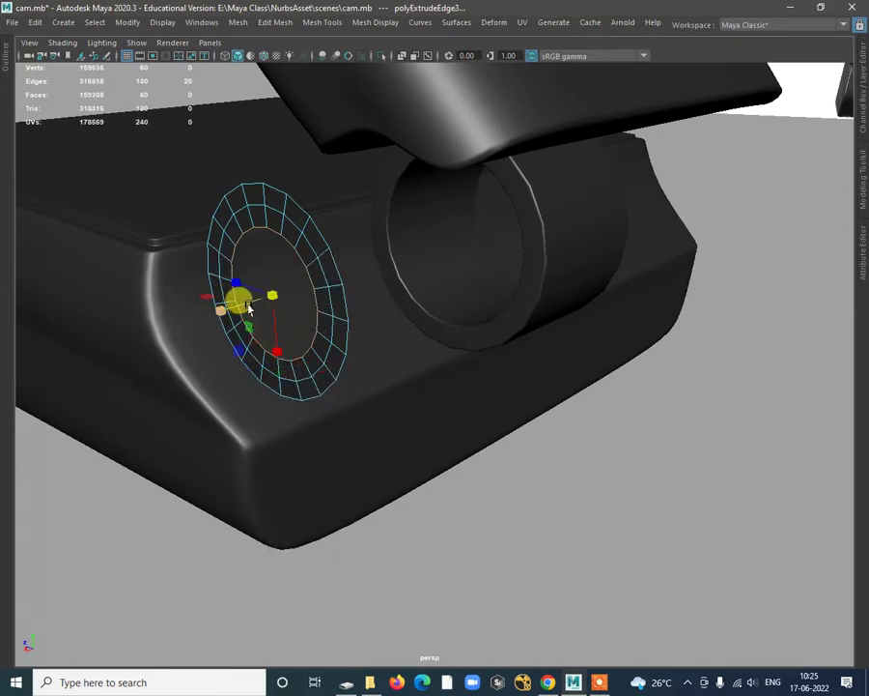
{"action": "left_click_drag", "start_coordinate": [237, 306], "coordinate": [268, 313]}
{"action": "left_click_drag", "start_coordinate": [412, 425], "coordinate": [470, 430], "text": "alt"}
{"action": "right_click_drag", "start_coordinate": [706, 322], "coordinate": [681, 497], "text": "shift"}
{"action": "left_click_drag", "start_coordinate": [480, 376], "coordinate": [502, 392], "text": "alt"}
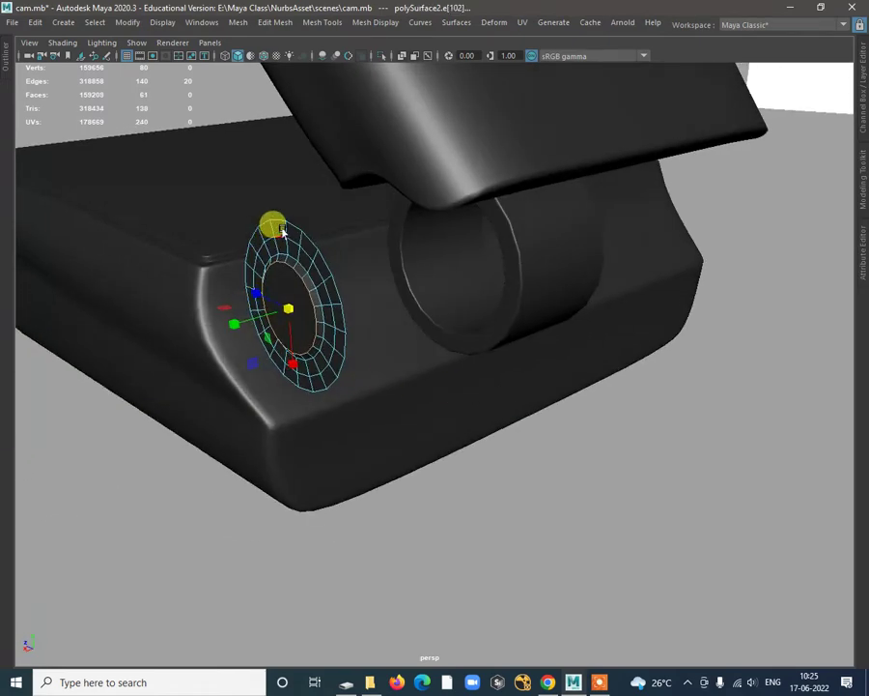
Step: Move the finished cap along the hinge axis back into the open end of the hinge ring
{"action": "key", "text": "w"}
{"action": "right_click_drag", "start_coordinate": [301, 255], "coordinate": [350, 239]}
{"action": "left_click_drag", "start_coordinate": [304, 280], "coordinate": [475, 316], "text": "alt"}
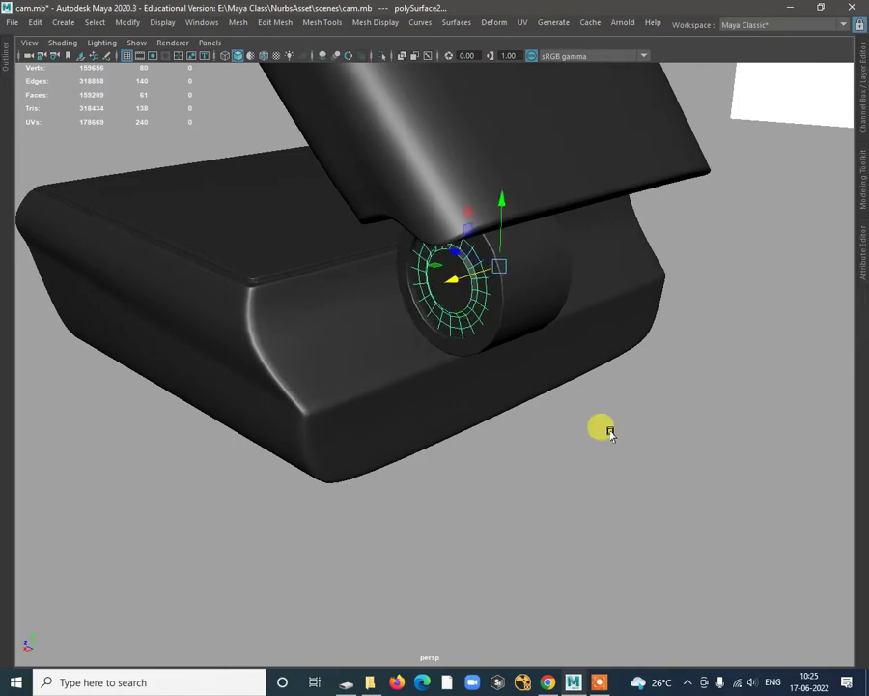
Step: Duplicate the hinge ring and move the copy beside it as the second hinge ring
{"action": "left_click_drag", "start_coordinate": [607, 431], "coordinate": [573, 295], "text": "alt"}
{"action": "left_click", "coordinate": [527, 321]}
{"action": "key", "text": "ctrl+d"}
{"action": "left_click_drag", "start_coordinate": [582, 337], "coordinate": [448, 356], "text": "alt"}
Step: Duplicate the recessed cap and move the copy to the outer end of the other hinge ring
{"action": "left_click", "coordinate": [439, 301]}
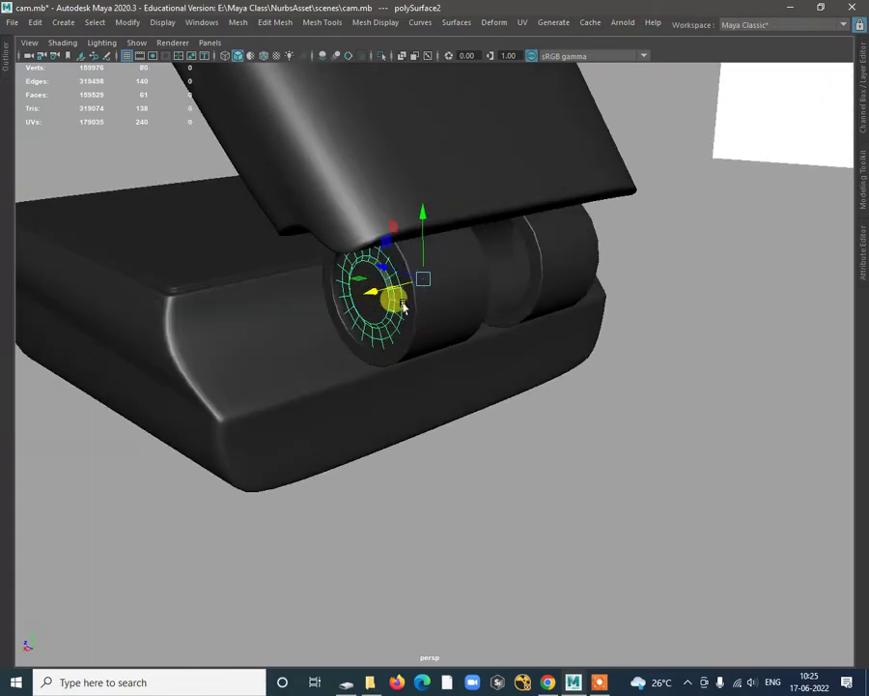
{"action": "left_click_drag", "start_coordinate": [404, 307], "coordinate": [431, 351], "text": "alt"}
{"action": "left_click_drag", "start_coordinate": [379, 379], "coordinate": [460, 387], "text": "alt"}
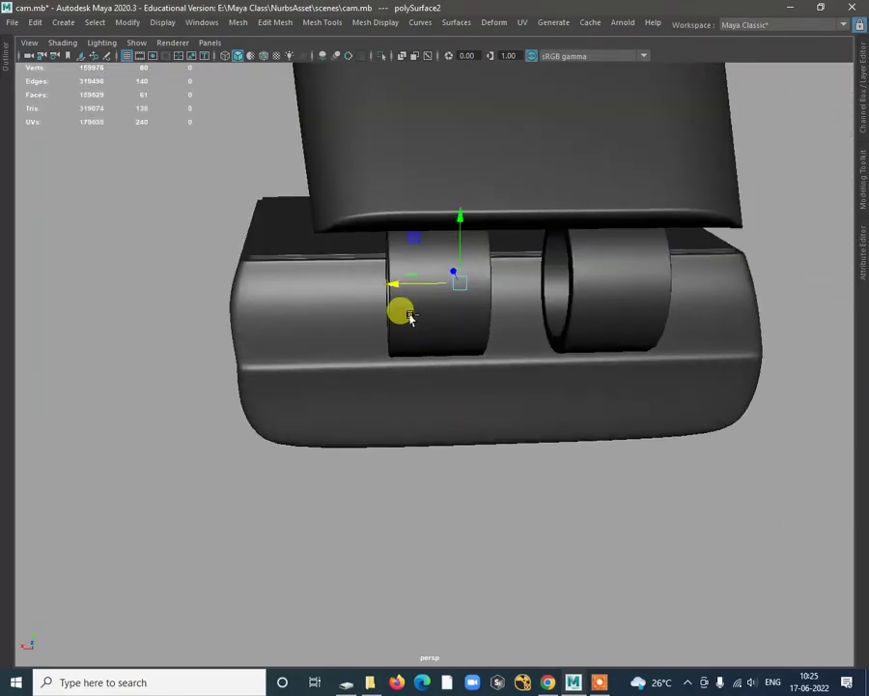
{"action": "left_click_drag", "start_coordinate": [410, 318], "coordinate": [401, 384], "text": "alt"}
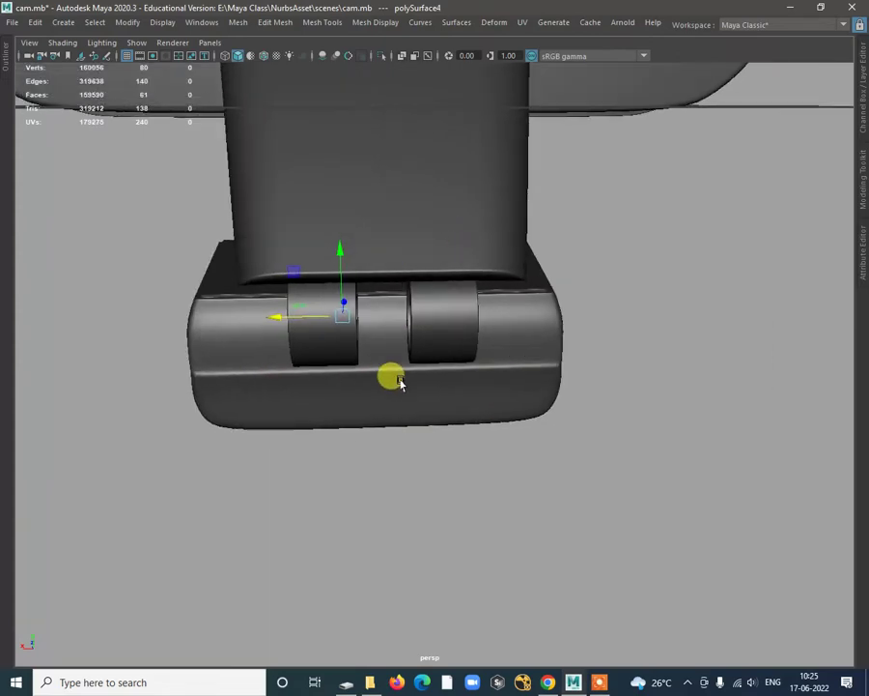
{"action": "left_click", "coordinate": [419, 330]}
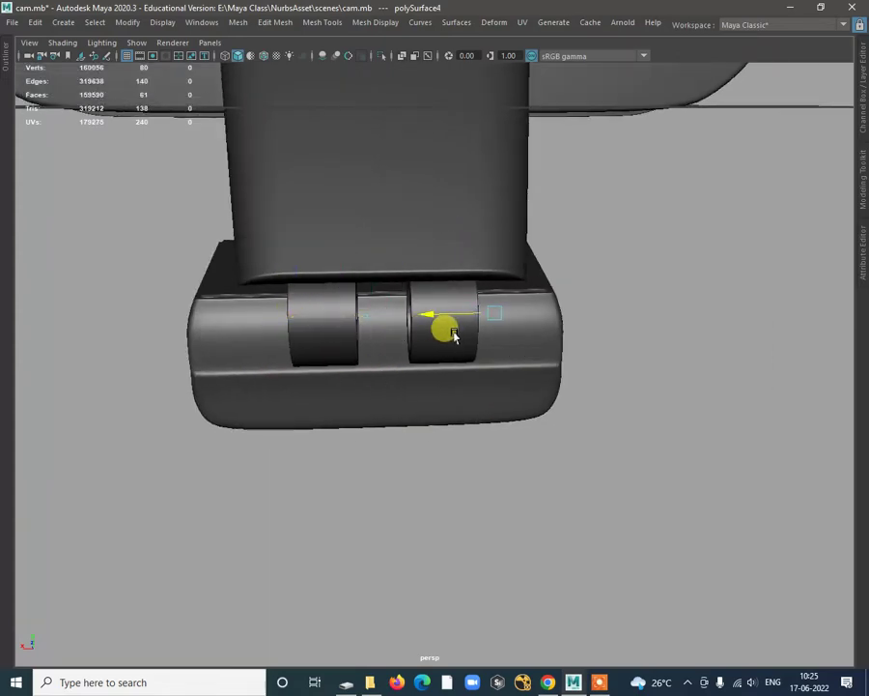
{"action": "left_click_drag", "start_coordinate": [446, 334], "coordinate": [471, 316], "text": "alt"}
Step: Try to mirror the copied cap by setting its Scale X to -1
{"action": "key", "text": "ctrl+a"}
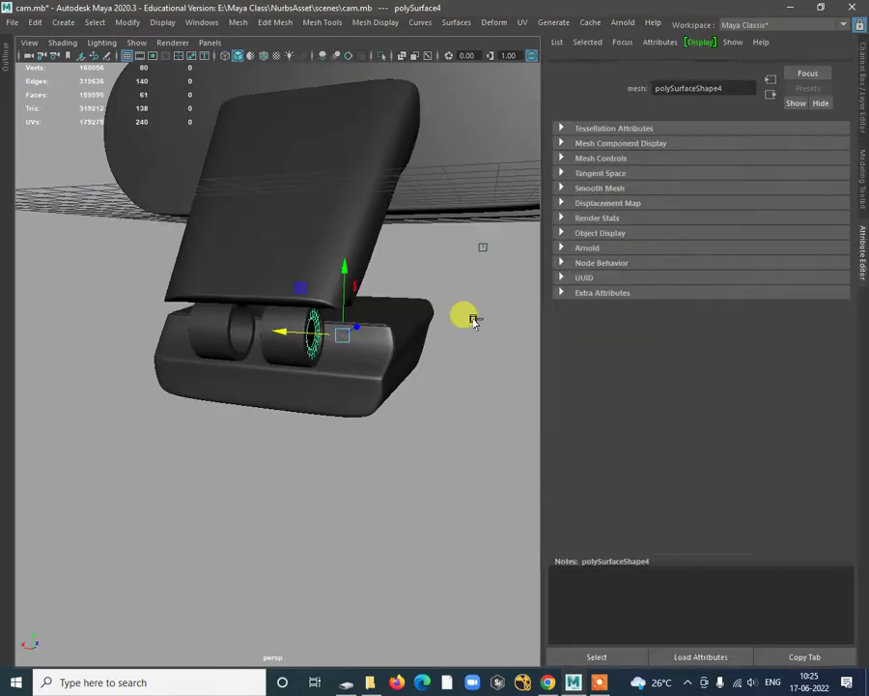
{"action": "left_click", "coordinate": [860, 92]}
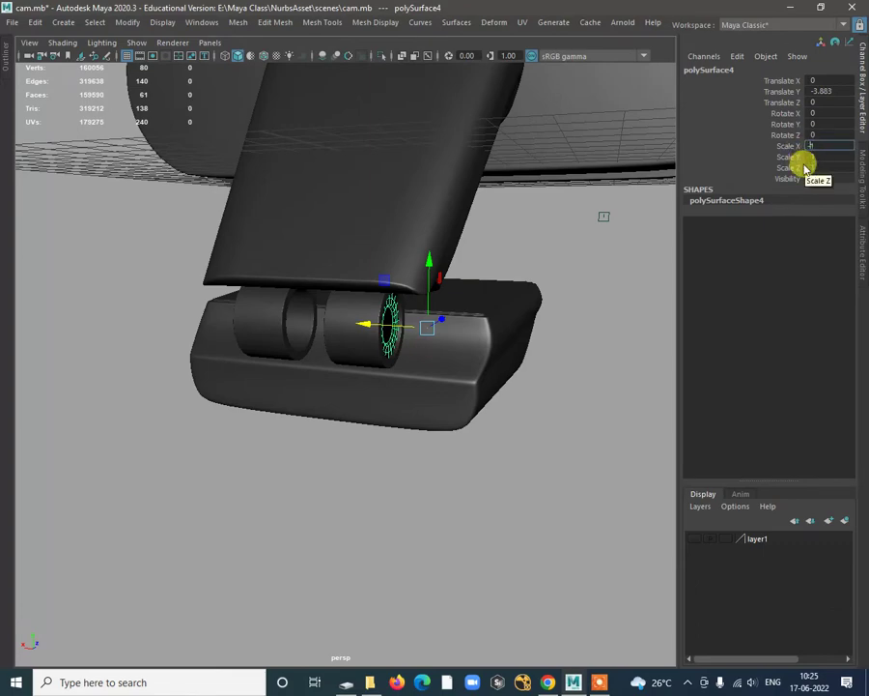
{"action": "left_click_drag", "start_coordinate": [589, 249], "coordinate": [507, 358], "text": "alt"}
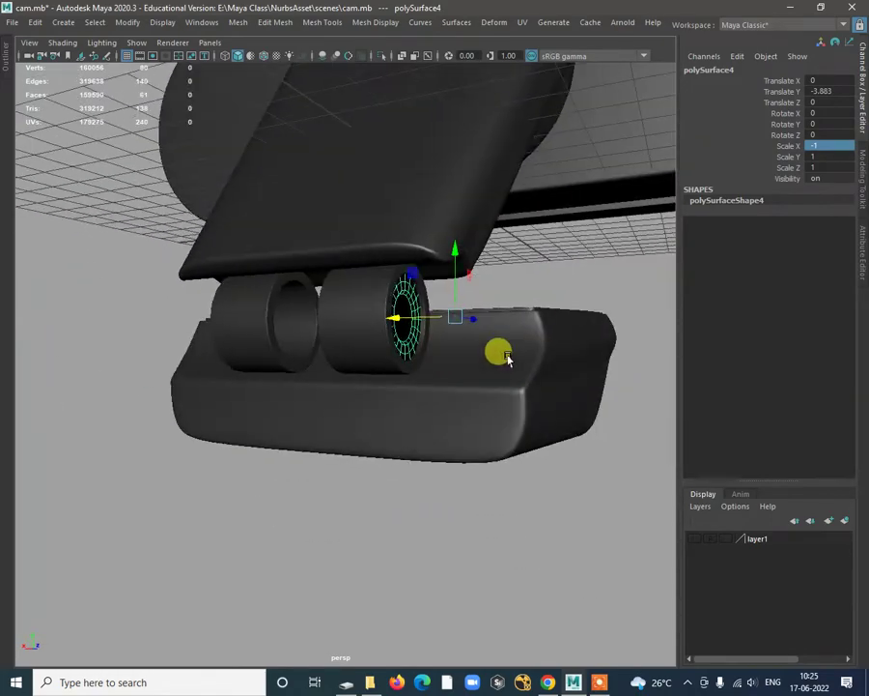
Step: Set the copied cap's Rotate X to 180 and move it into place at the other hinge ring
{"action": "left_click", "coordinate": [787, 124]}
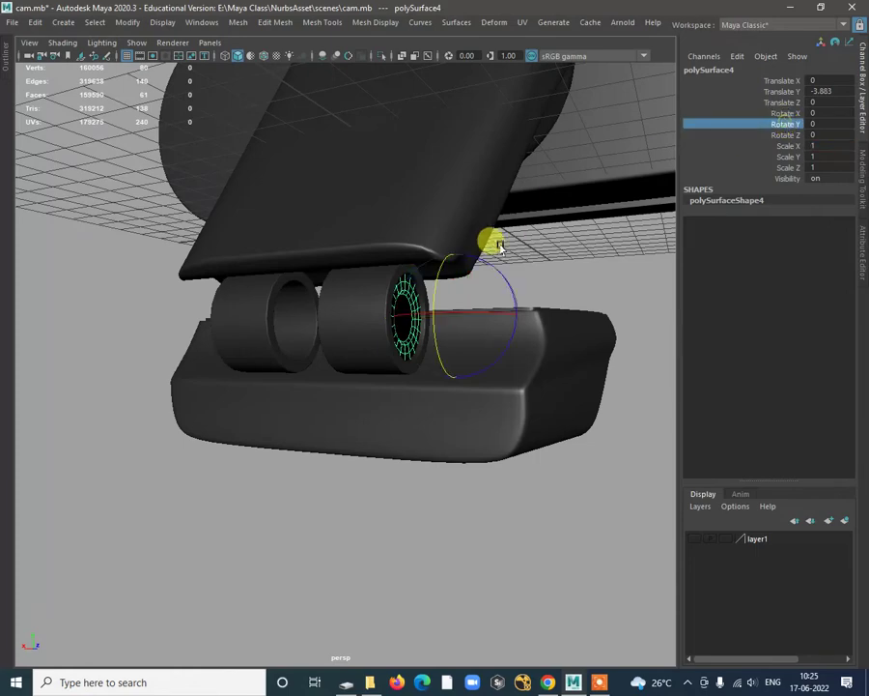
{"action": "left_click", "coordinate": [785, 113]}
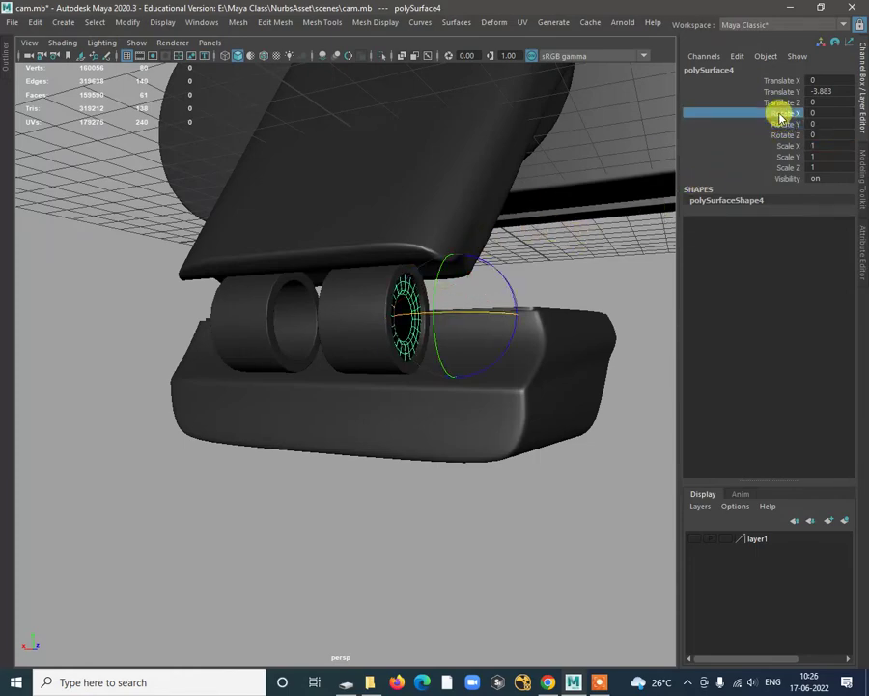
{"action": "middle_click_drag", "start_coordinate": [551, 187], "coordinate": [726, 213]}
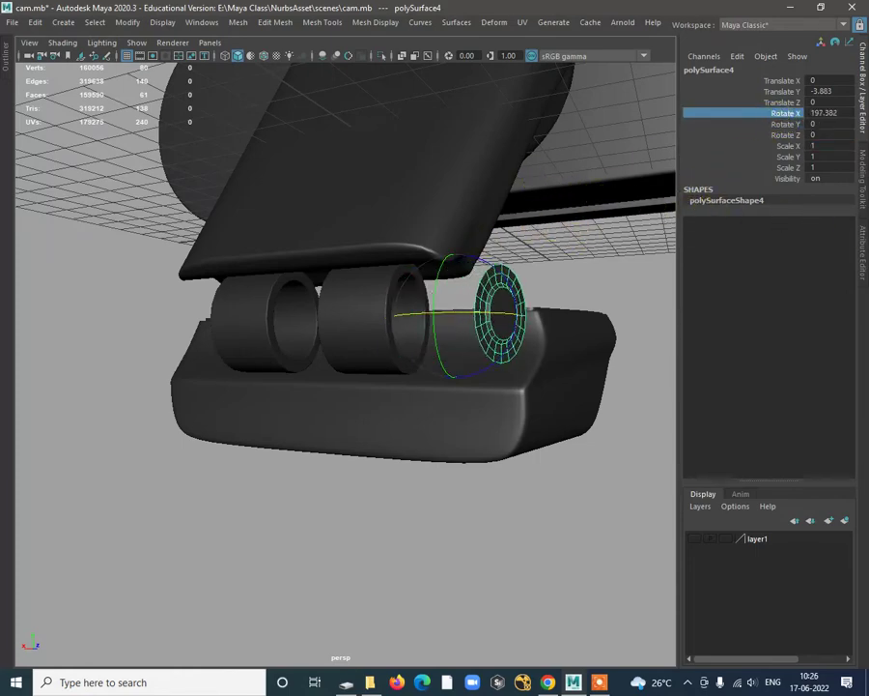
{"action": "key", "text": "ctrl+z"}
{"action": "left_click", "coordinate": [836, 113]}
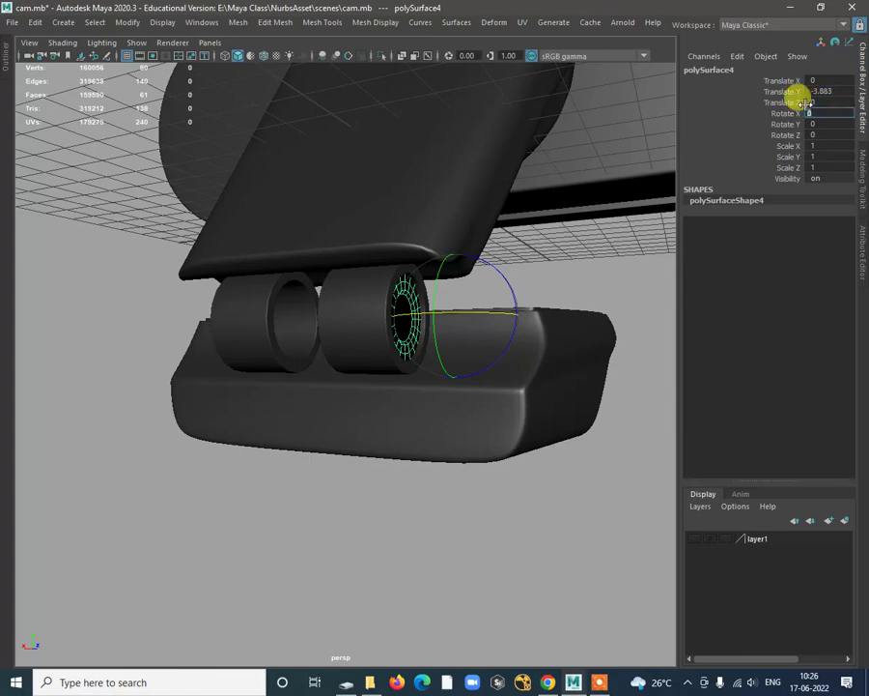
{"action": "type", "text": "180"}
{"action": "key", "text": "Return"}
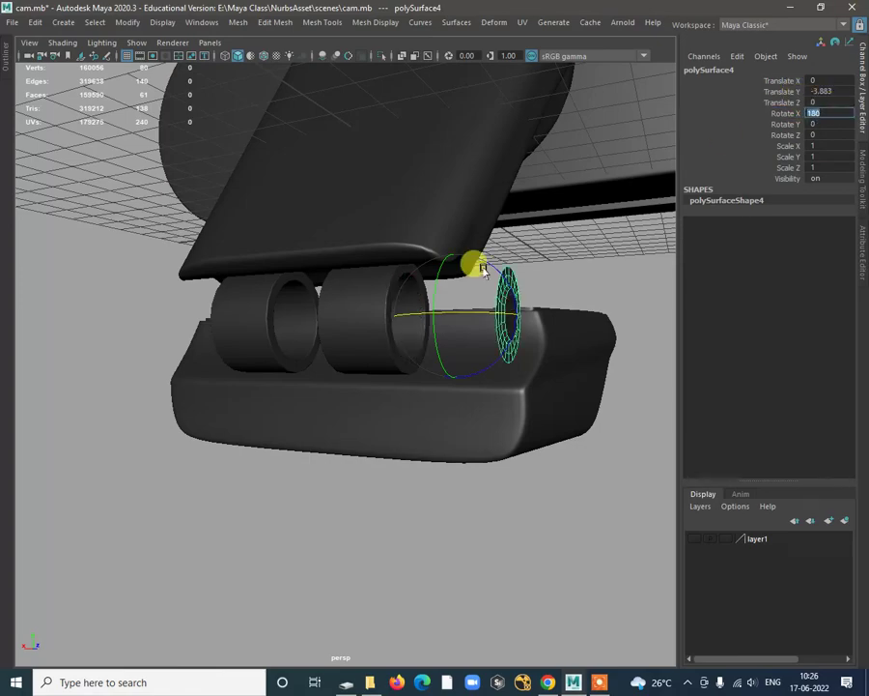
{"action": "left_click_drag", "start_coordinate": [483, 271], "coordinate": [563, 324], "text": "alt"}
{"action": "key", "text": "w"}
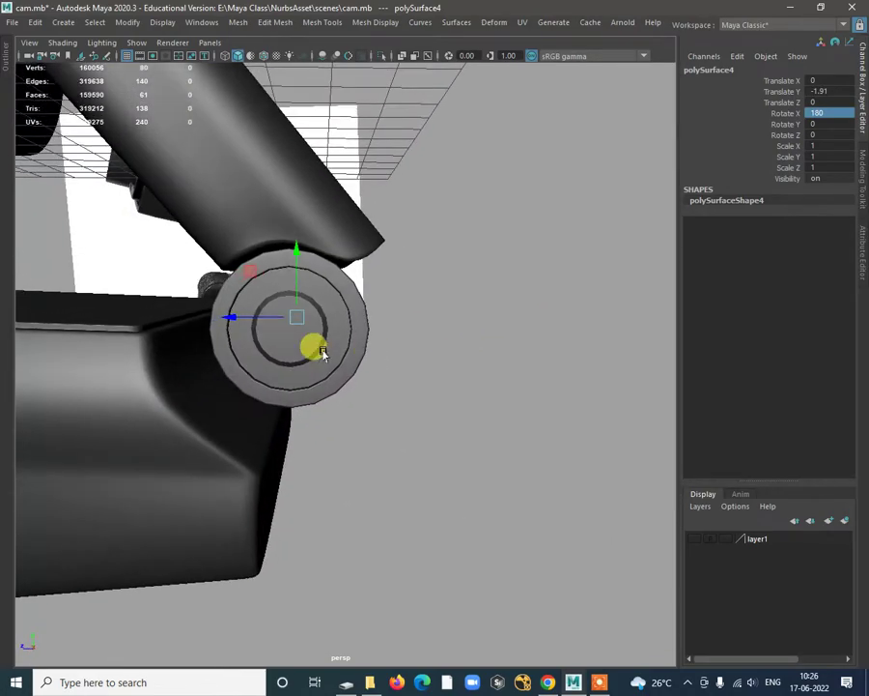
Step: Select the original and the copied hinge caps and isolate them in the viewport
{"action": "left_click", "coordinate": [310, 345]}
{"action": "left_click_drag", "start_coordinate": [352, 349], "coordinate": [420, 365], "text": "alt"}
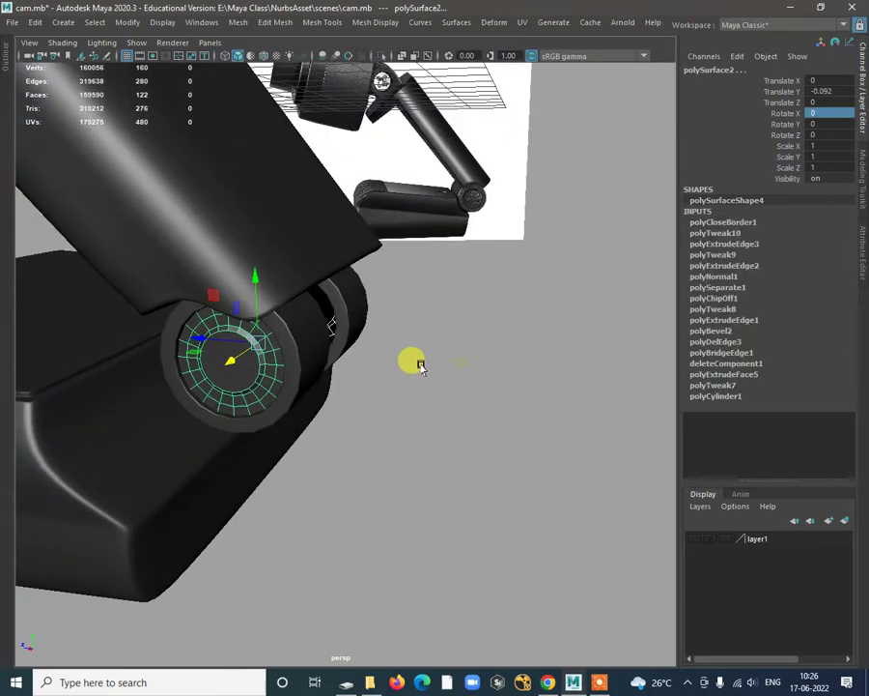
{"action": "left_click", "coordinate": [382, 56]}
{"action": "left_click", "coordinate": [439, 411]}
{"action": "left_click_drag", "start_coordinate": [438, 412], "coordinate": [489, 363], "text": "alt"}
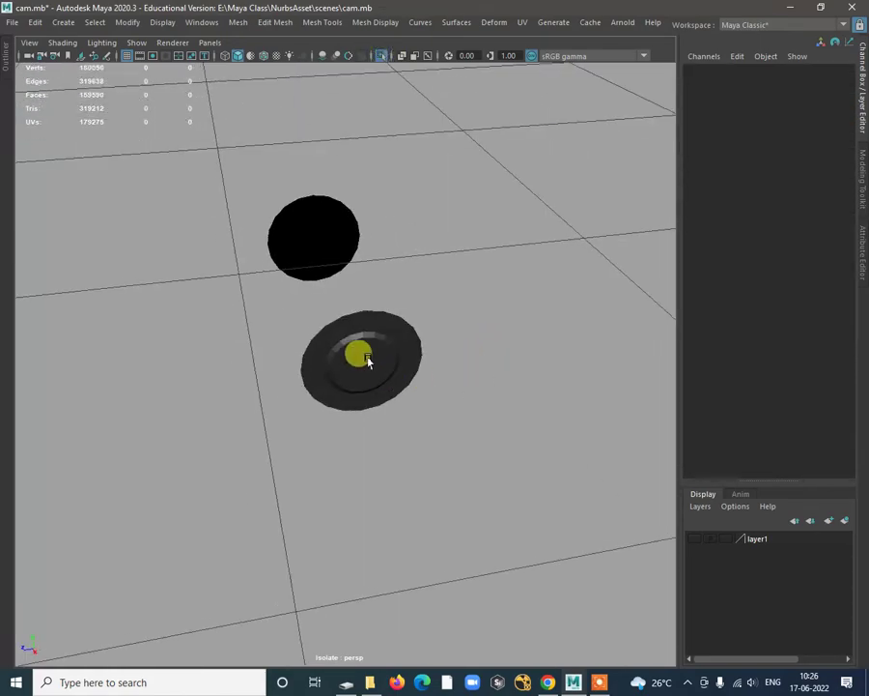
{"action": "left_click", "coordinate": [368, 360]}
{"action": "left_click_drag", "start_coordinate": [368, 360], "coordinate": [339, 344], "text": "alt"}
{"action": "left_click", "coordinate": [485, 307]}
{"action": "mouse_move", "coordinate": [486, 307]}
{"action": "left_mouse_down", "text": "alt"}
{"action": "mouse_move", "coordinate": [403, 326]}
{"action": "mouse_move", "coordinate": [437, 319]}
{"action": "mouse_move", "coordinate": [498, 344]}
{"action": "mouse_move", "coordinate": [343, 302]}
{"action": "mouse_move", "coordinate": [460, 303]}
{"action": "mouse_move", "coordinate": [402, 262]}
{"action": "mouse_move", "coordinate": [481, 312]}
{"action": "left_mouse_up", "text": "alt"}
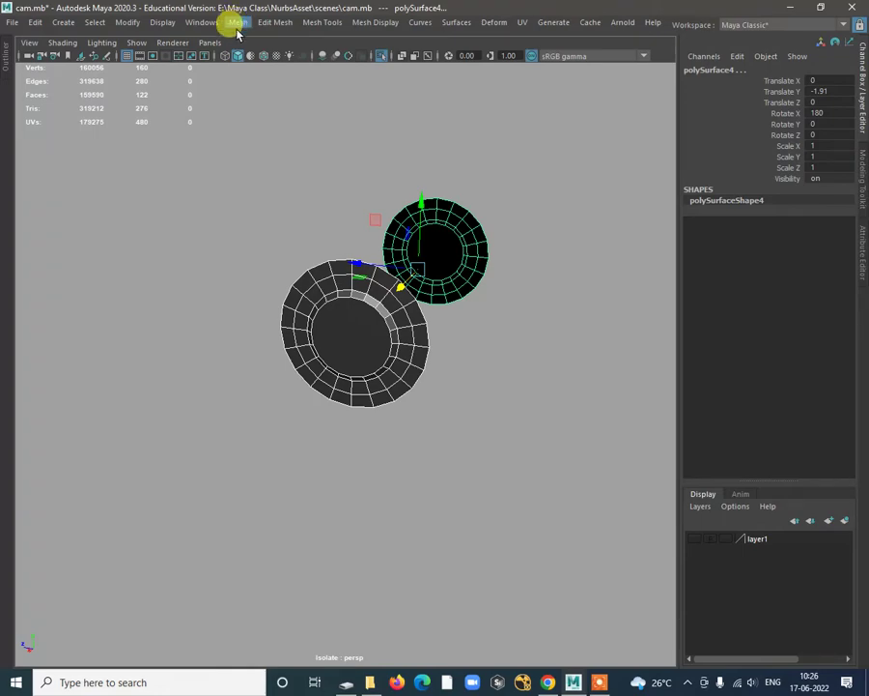
{"action": "left_click_drag", "start_coordinate": [454, 391], "coordinate": [381, 290], "text": "alt"}
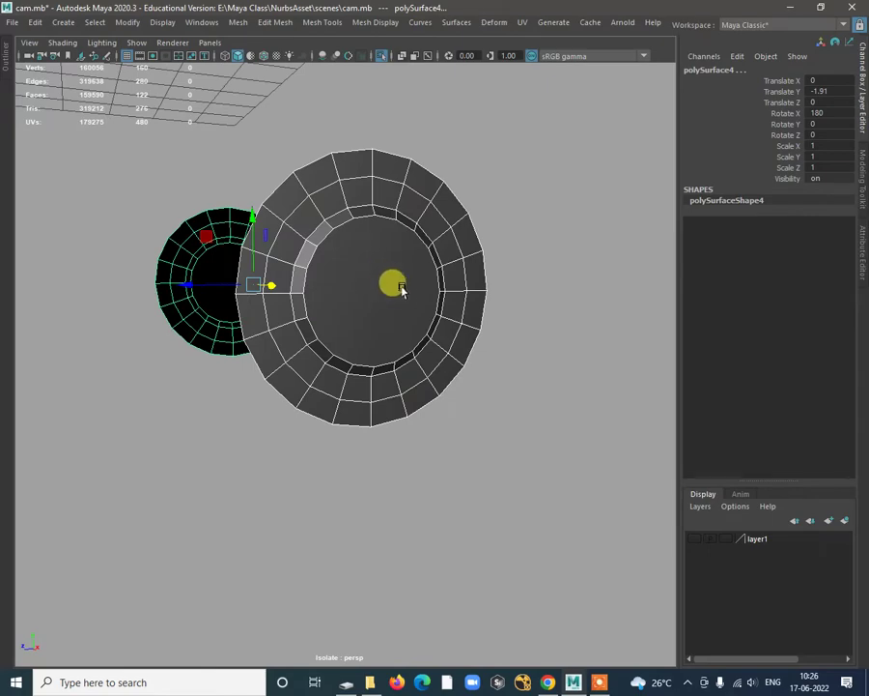
Step: Connect opposite inner-rim vertices across the middle of the original cap's recessed face and across the pair just below
{"action": "right_click_drag", "start_coordinate": [401, 290], "coordinate": [309, 256]}
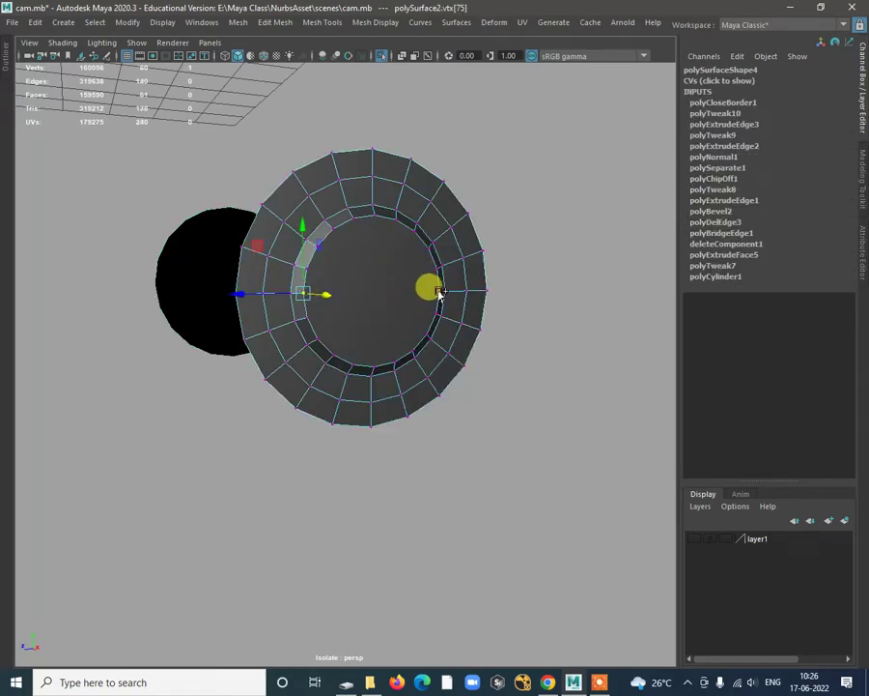
{"action": "left_click_drag", "start_coordinate": [437, 290], "coordinate": [361, 293], "text": "alt"}
{"action": "right_click_drag", "start_coordinate": [364, 255], "coordinate": [361, 333], "text": "shift"}
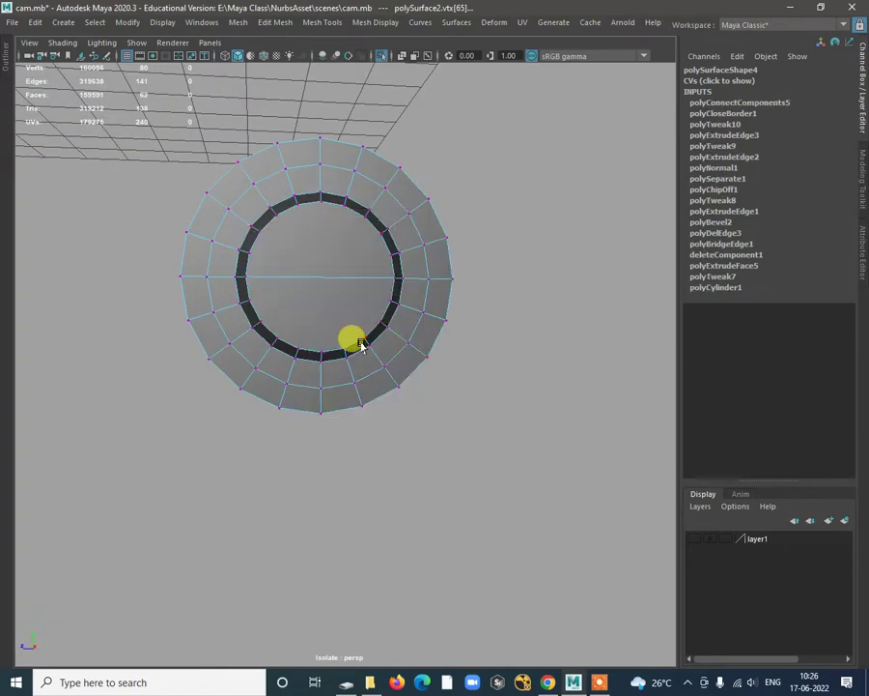
{"action": "left_click", "coordinate": [246, 300]}
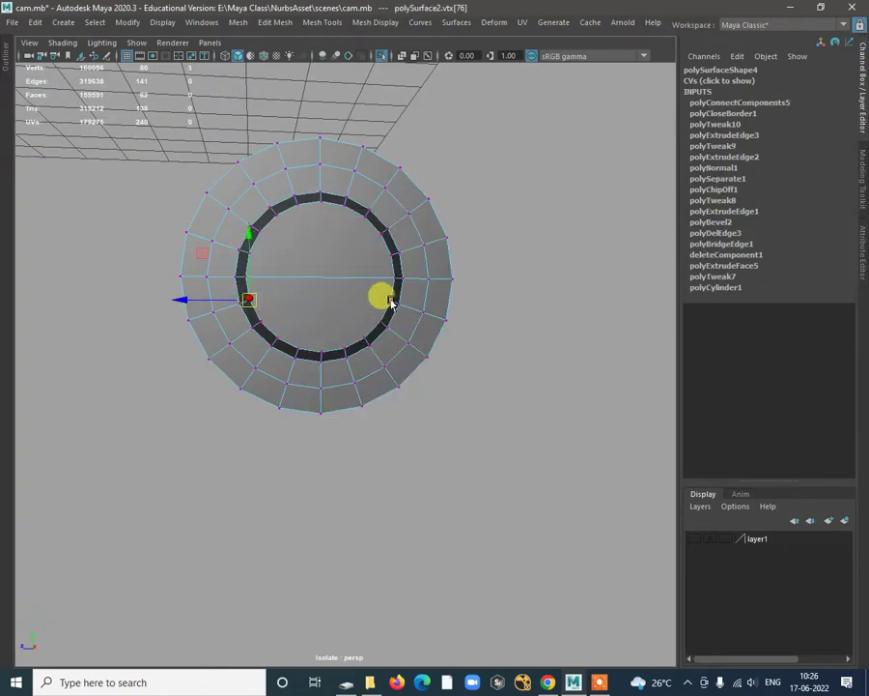
{"action": "left_click_drag", "start_coordinate": [389, 296], "coordinate": [468, 316], "text": "alt"}
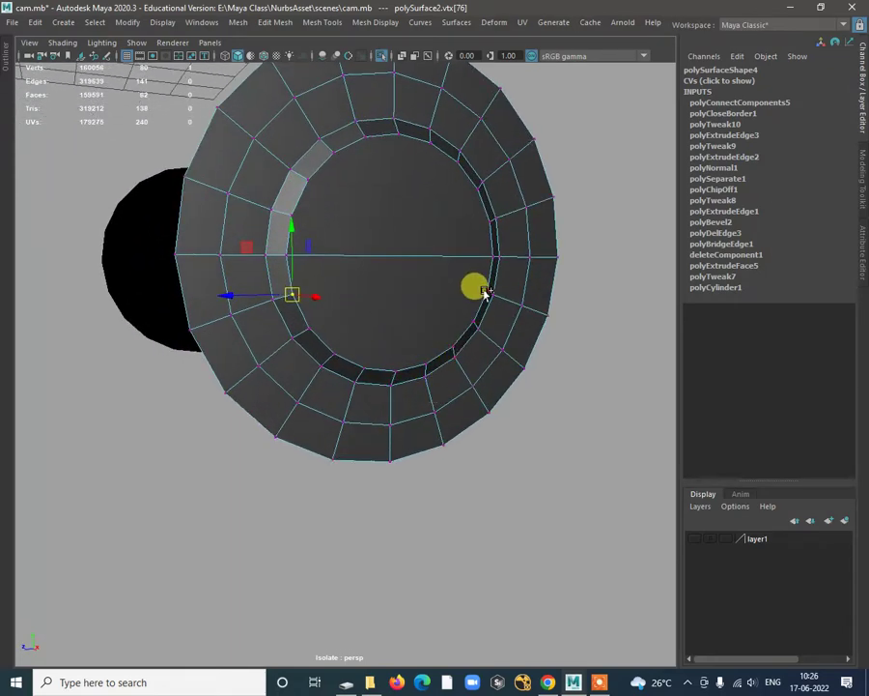
{"action": "left_click", "coordinate": [487, 291], "text": "shift"}
{"action": "key", "text": "g"}
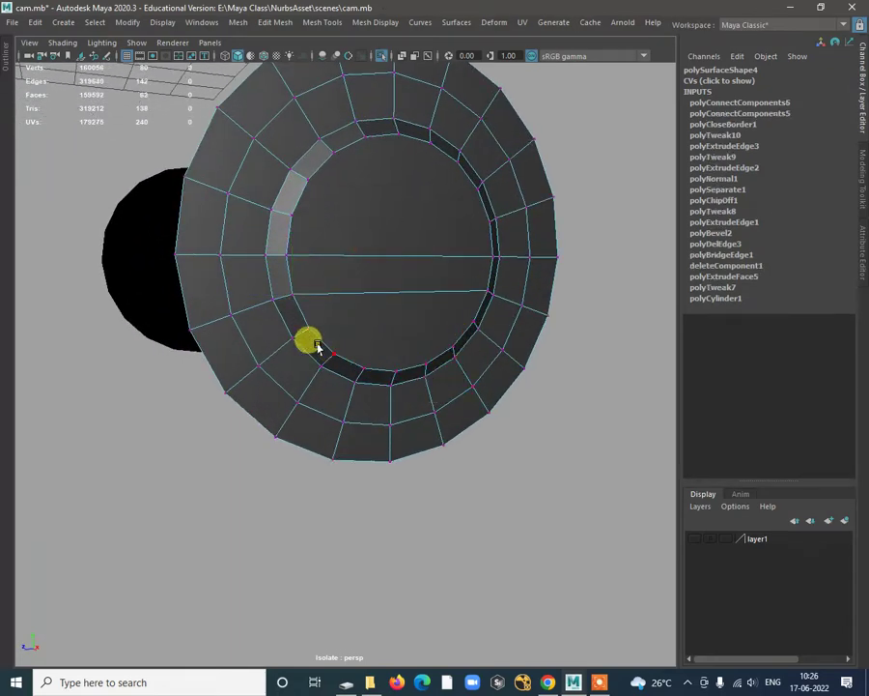
Step: Connect the next two opposite vertex pairs across the lower part of the cap's recessed face
{"action": "left_click", "coordinate": [308, 326]}
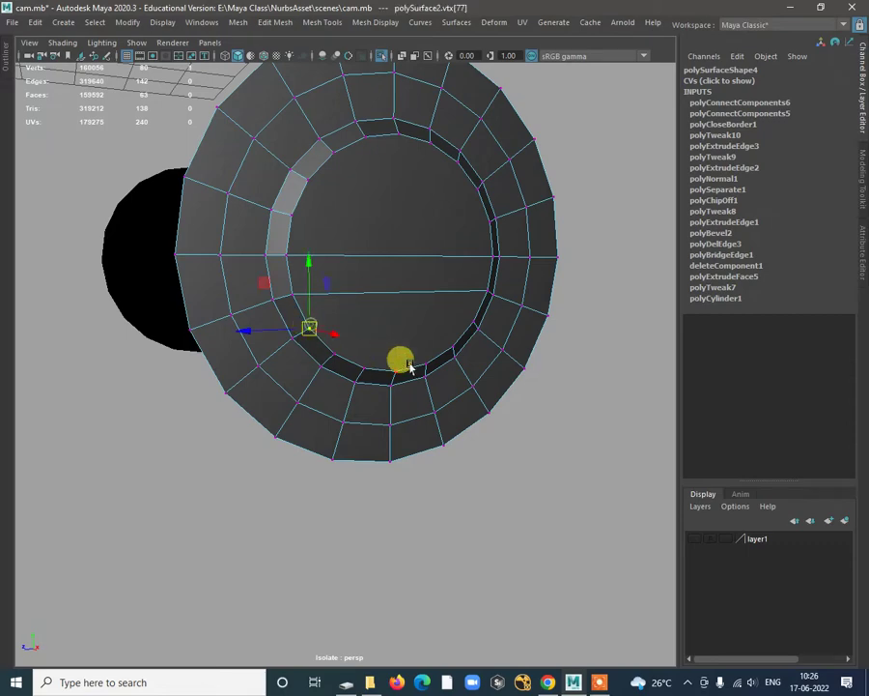
{"action": "left_click", "coordinate": [471, 319], "text": "shift"}
{"action": "right_click_drag", "start_coordinate": [470, 312], "coordinate": [355, 368], "text": "shift"}
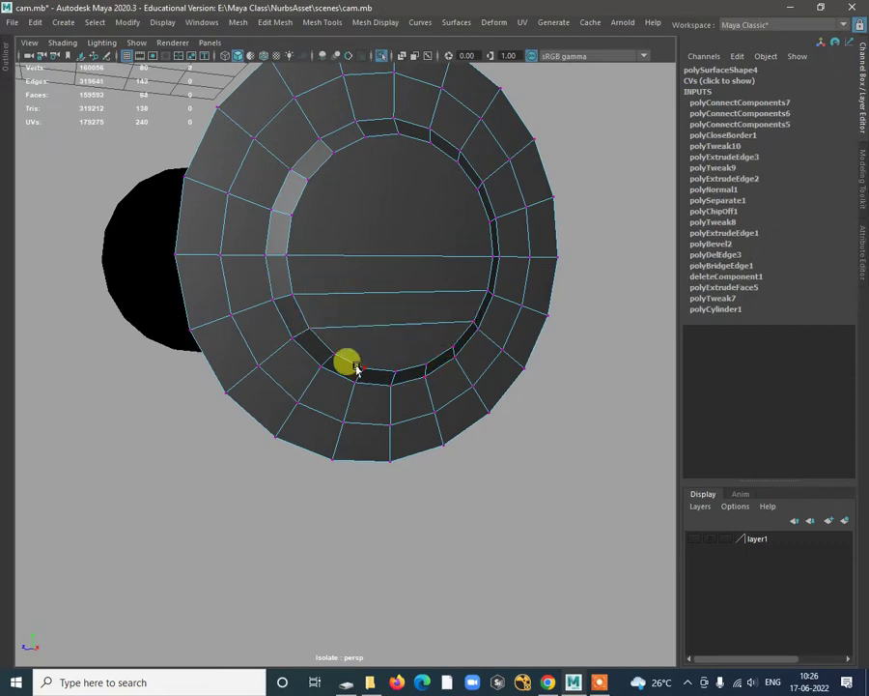
{"action": "left_click", "coordinate": [334, 356]}
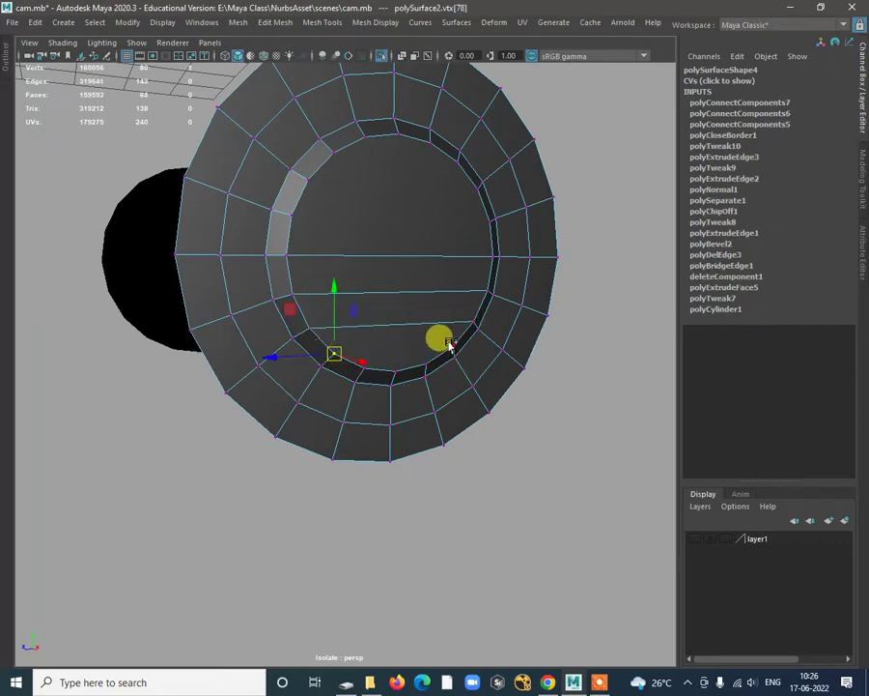
{"action": "left_click", "coordinate": [450, 345], "text": "shift"}
{"action": "key", "text": "g"}
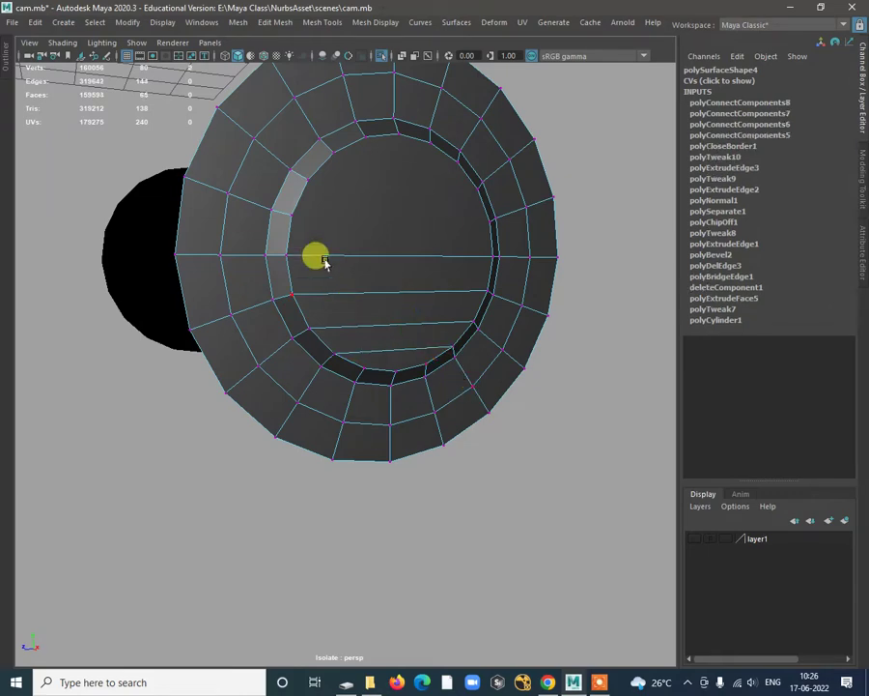
Step: Connect three opposite vertex pairs across the upper half of the cap's recessed face
{"action": "left_click", "coordinate": [291, 215]}
{"action": "left_click", "coordinate": [488, 220], "text": "shift"}
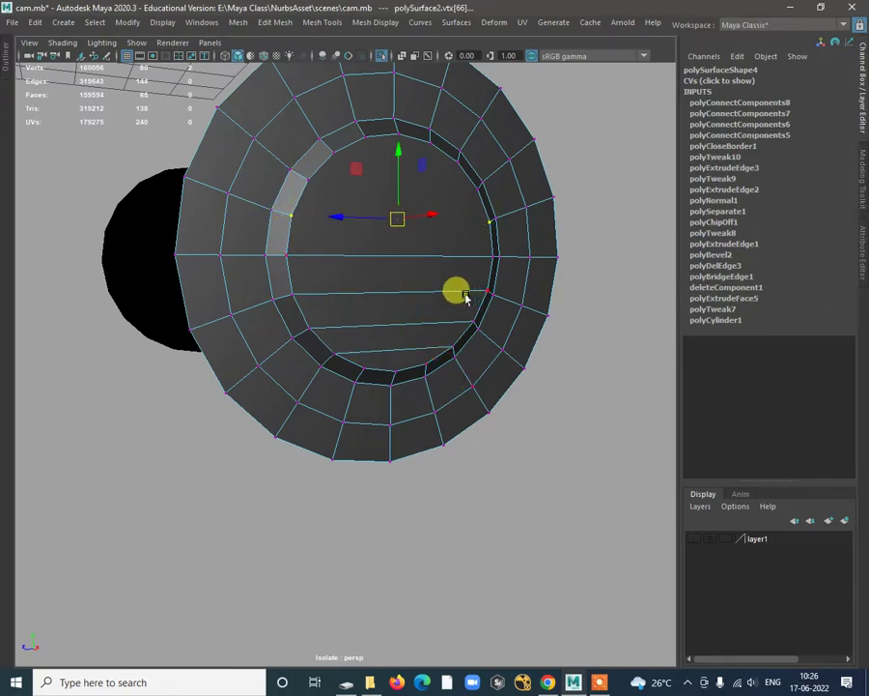
{"action": "right_click_drag", "start_coordinate": [465, 296], "coordinate": [305, 186], "text": "shift"}
{"action": "left_click", "coordinate": [305, 181]}
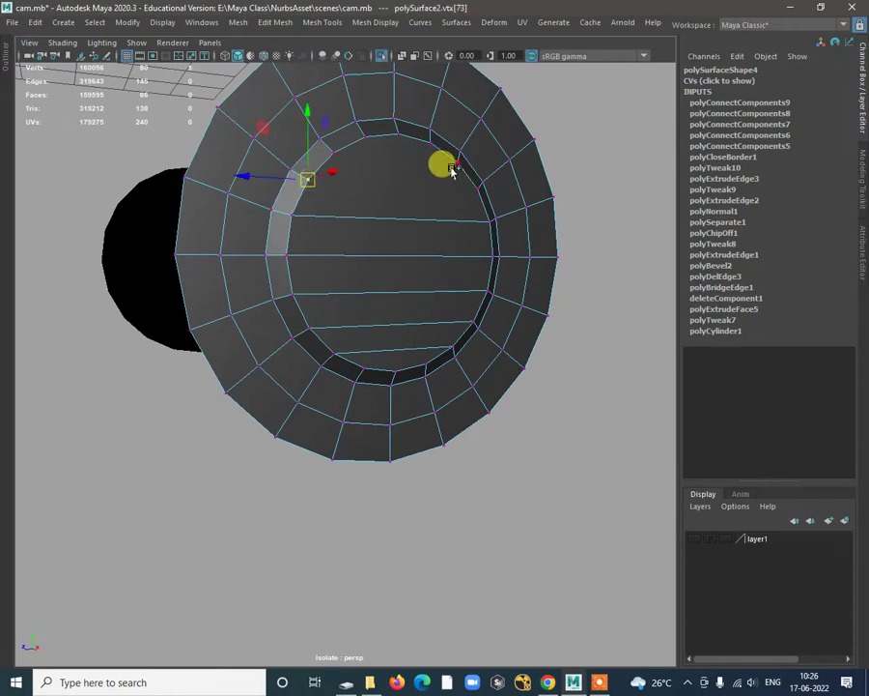
{"action": "left_click", "coordinate": [473, 187], "text": "shift"}
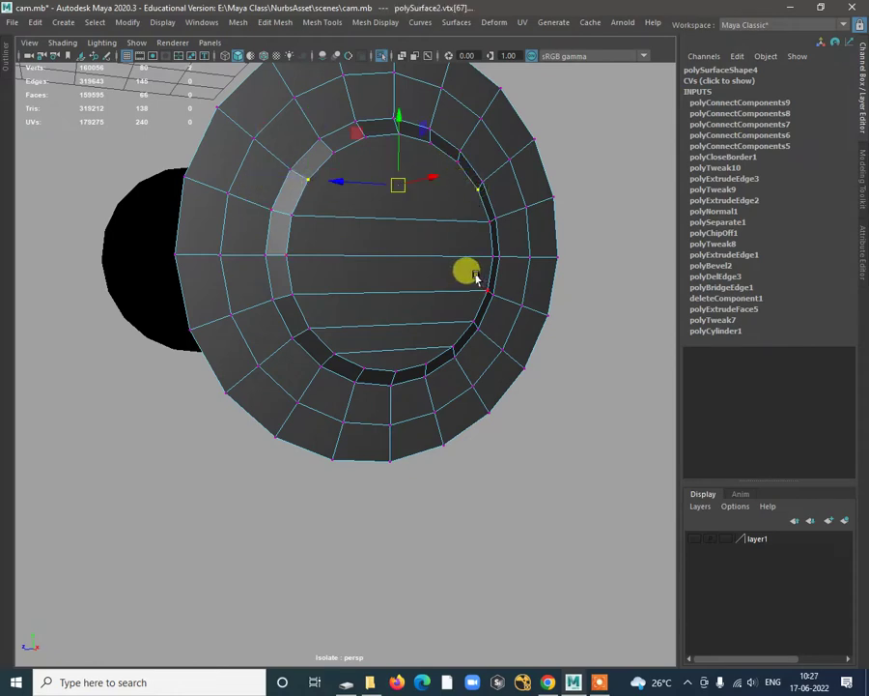
{"action": "right_click_drag", "start_coordinate": [473, 276], "coordinate": [328, 166], "text": "shift"}
{"action": "left_click", "coordinate": [329, 151]}
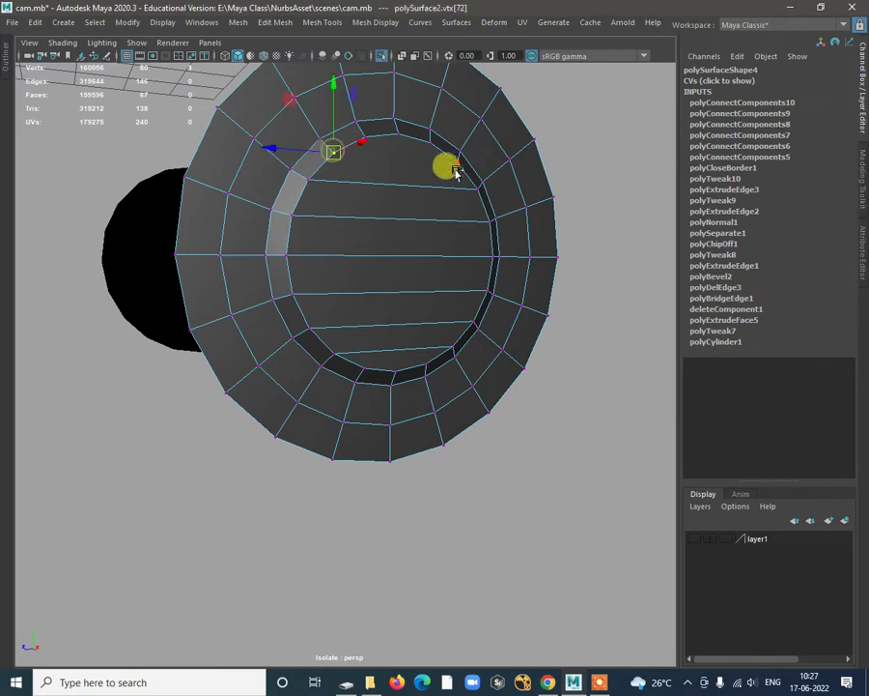
{"action": "left_click", "coordinate": [456, 160], "text": "shift"}
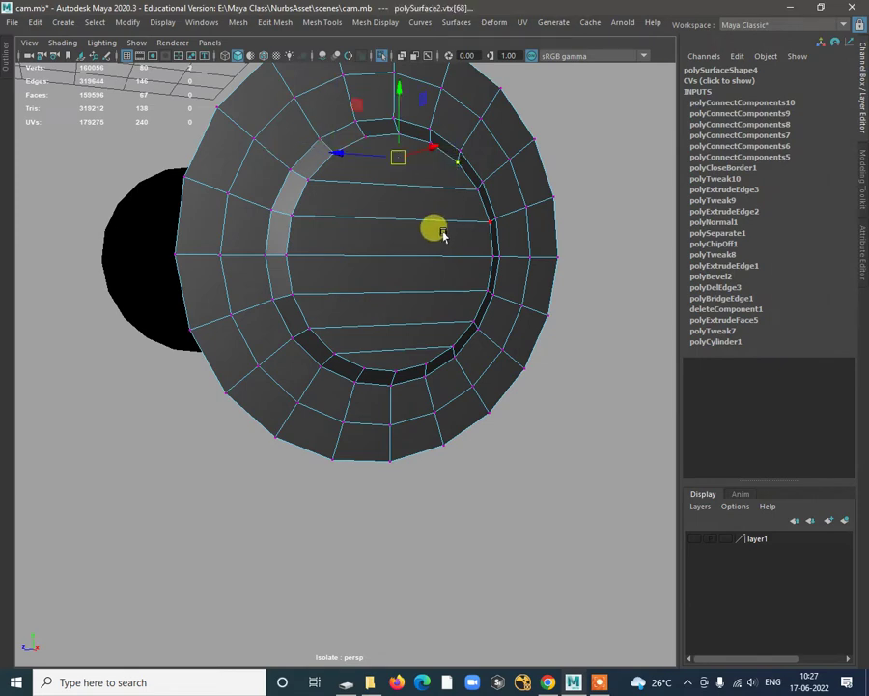
{"action": "right_click_drag", "start_coordinate": [441, 232], "coordinate": [413, 236], "text": "shift"}
{"action": "left_click_drag", "start_coordinate": [435, 270], "coordinate": [394, 207], "text": "alt"}
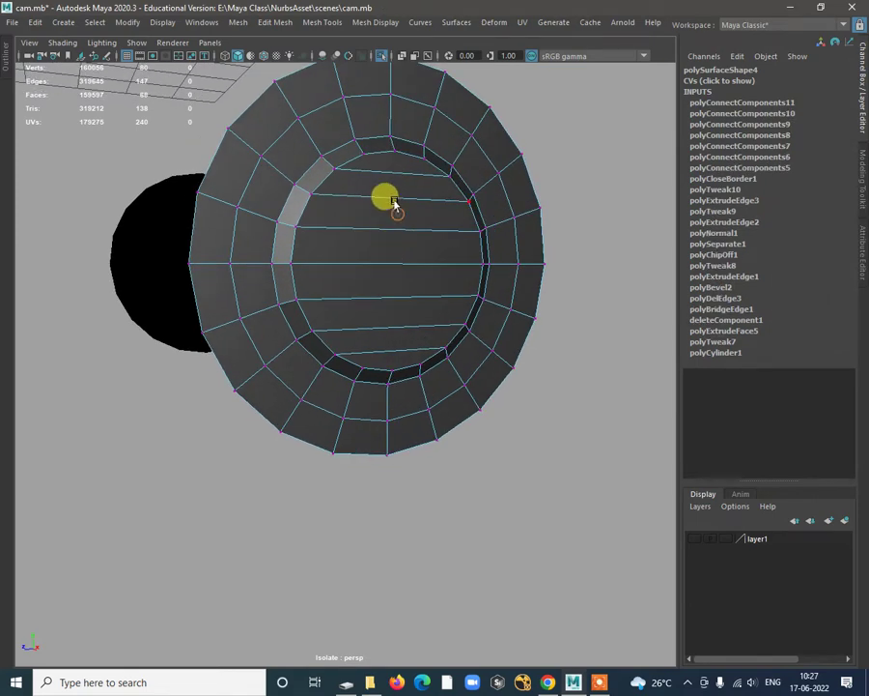
Step: Cut a vertical edge through the recessed face from its top centre vertex to its bottom centre vertex
{"action": "mouse_move", "coordinate": [400, 177]}
{"action": "right_mouse_down"}
{"action": "mouse_move", "coordinate": [448, 160]}
{"action": "mouse_move", "coordinate": [411, 170]}
{"action": "mouse_move", "coordinate": [387, 165]}
{"action": "right_mouse_up"}
{"action": "left_click", "coordinate": [394, 151]}
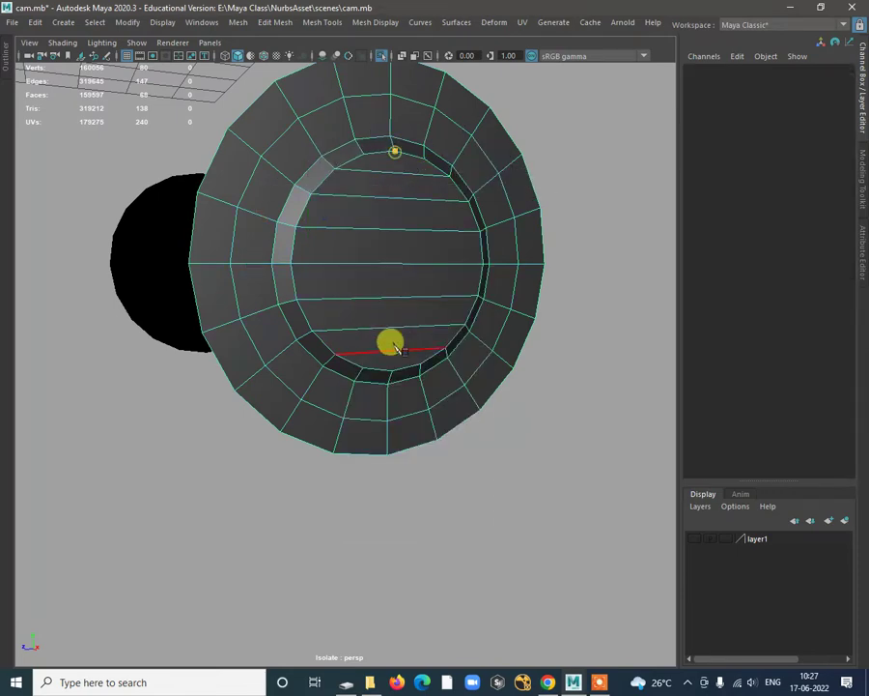
{"action": "right_click", "coordinate": [392, 370]}
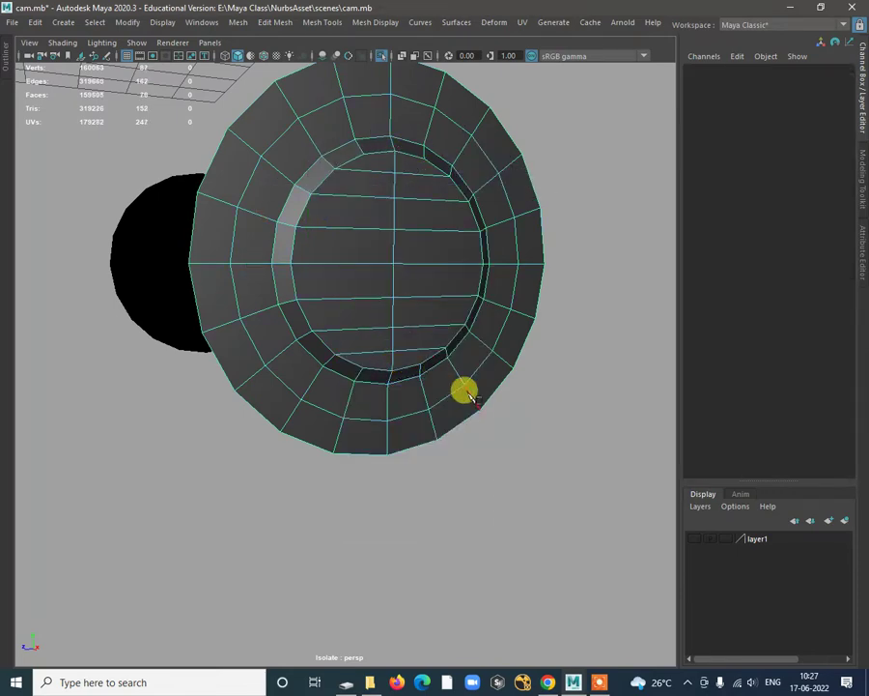
{"action": "left_click_drag", "start_coordinate": [470, 392], "coordinate": [308, 364], "text": "alt"}
{"action": "left_click_drag", "start_coordinate": [401, 403], "coordinate": [456, 397], "text": "alt"}
{"action": "left_click_drag", "start_coordinate": [373, 324], "coordinate": [416, 319], "text": "alt"}
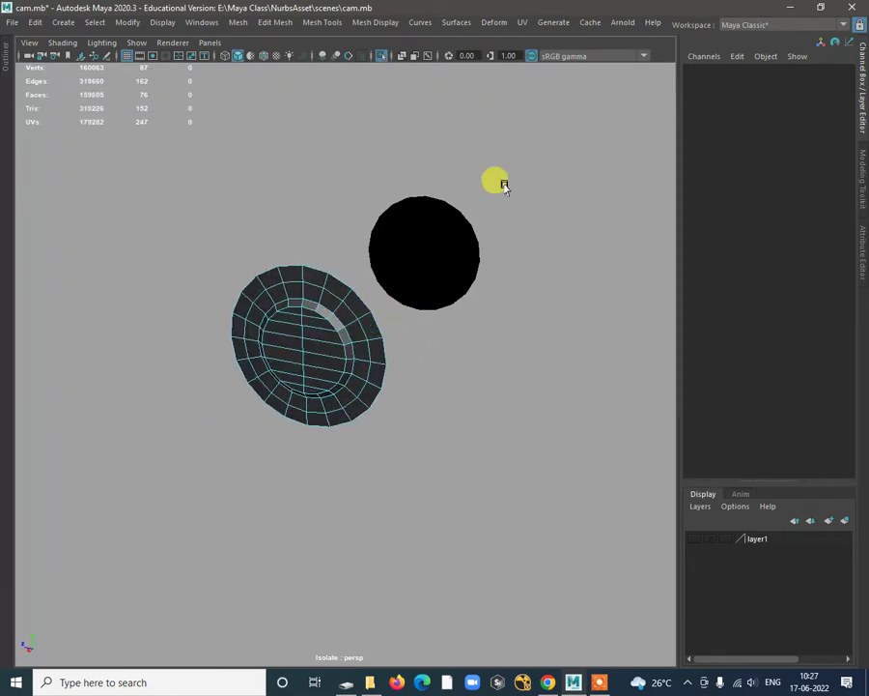
Step: Return to object selection and delete the copied cap without the new face edges
{"action": "left_click_drag", "start_coordinate": [440, 214], "coordinate": [306, 268], "text": "alt"}
{"action": "right_click_drag", "start_coordinate": [316, 264], "coordinate": [388, 245]}
{"action": "left_click", "coordinate": [488, 300]}
{"action": "right_click_drag", "start_coordinate": [604, 436], "coordinate": [527, 409], "text": "alt"}
{"action": "left_click_drag", "start_coordinate": [509, 394], "coordinate": [458, 371], "text": "alt"}
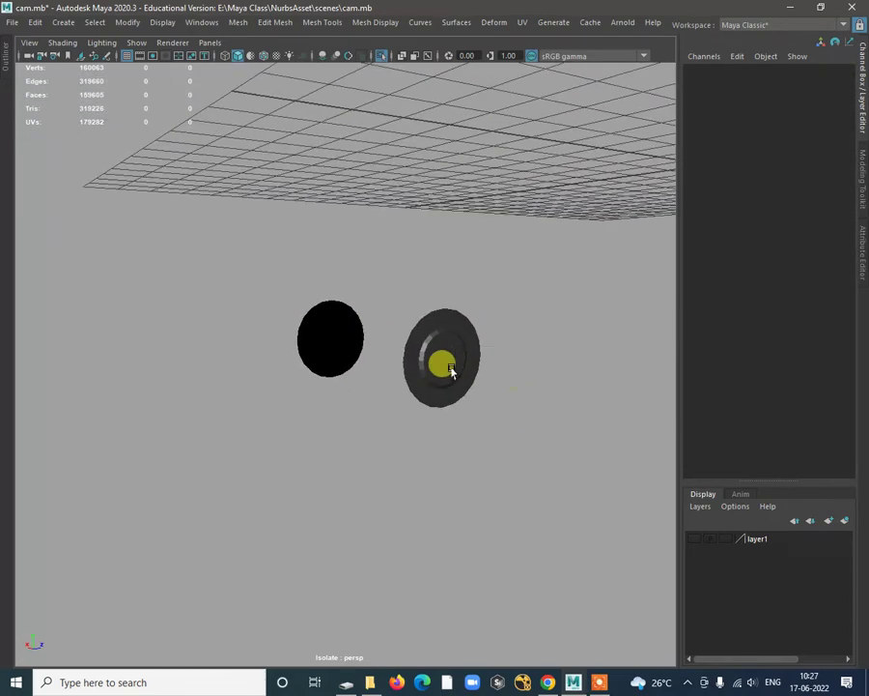
{"action": "left_click", "coordinate": [454, 368]}
{"action": "left_click_drag", "start_coordinate": [392, 375], "coordinate": [507, 390], "text": "alt"}
{"action": "key", "text": "Delete"}
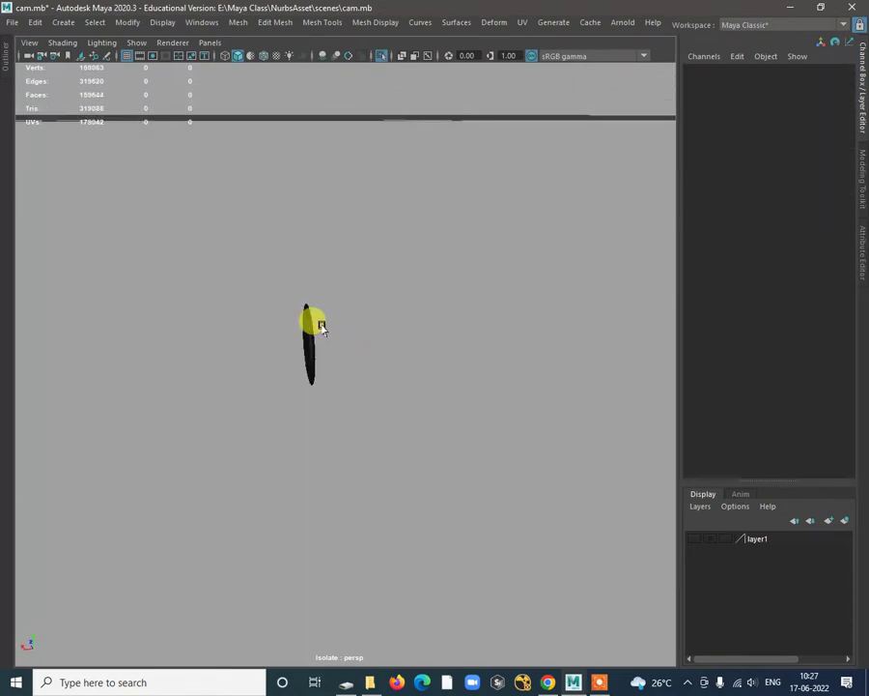
Step: Show the full model to check the remaining cap in its hinge ring, and isolate the cap alone
{"action": "left_click", "coordinate": [305, 330]}
{"action": "left_click_drag", "start_coordinate": [439, 367], "coordinate": [299, 297], "text": "alt"}
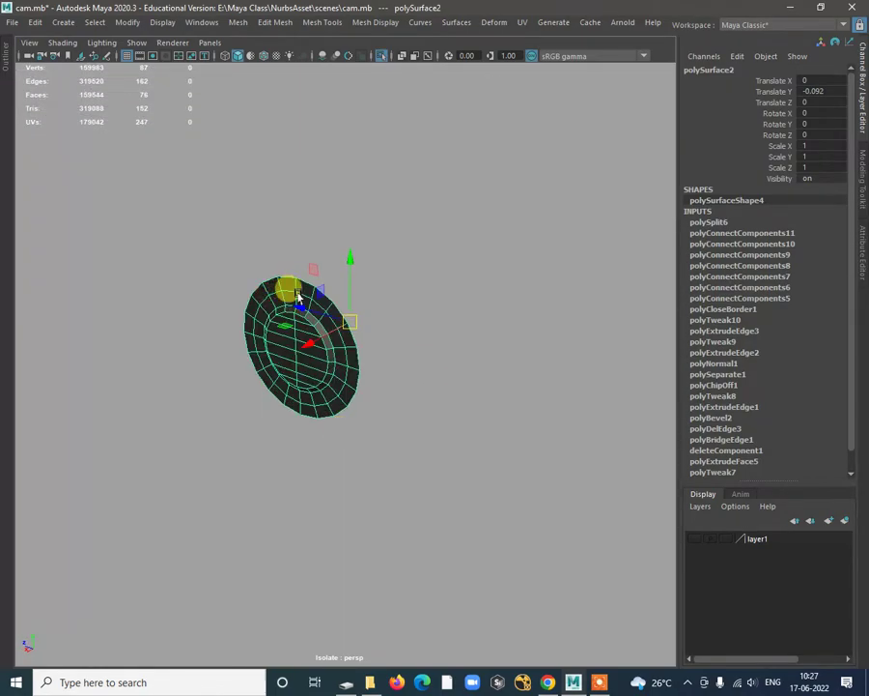
{"action": "left_click", "coordinate": [379, 56]}
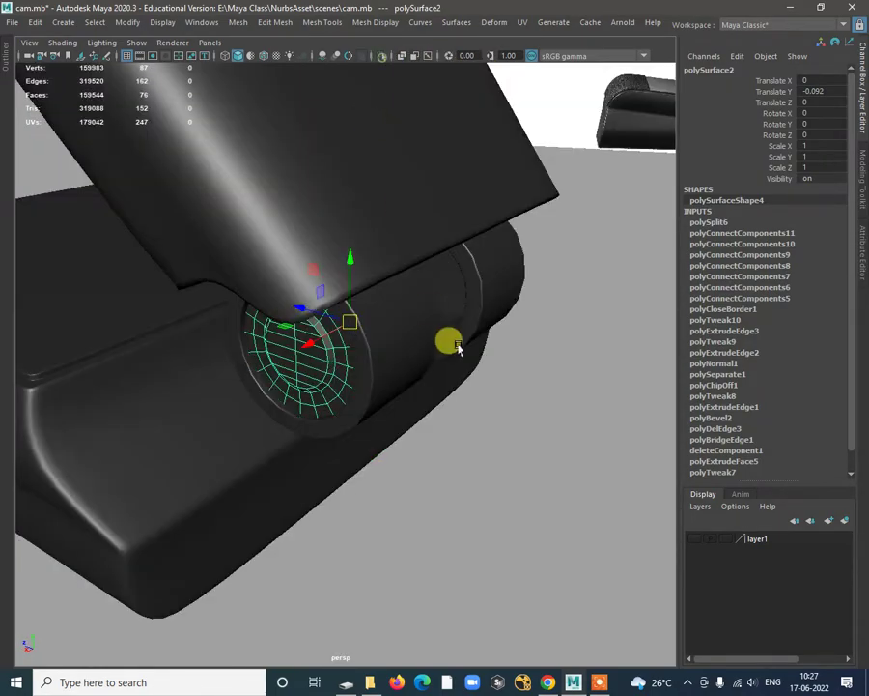
{"action": "left_click_drag", "start_coordinate": [449, 342], "coordinate": [450, 77], "text": "alt"}
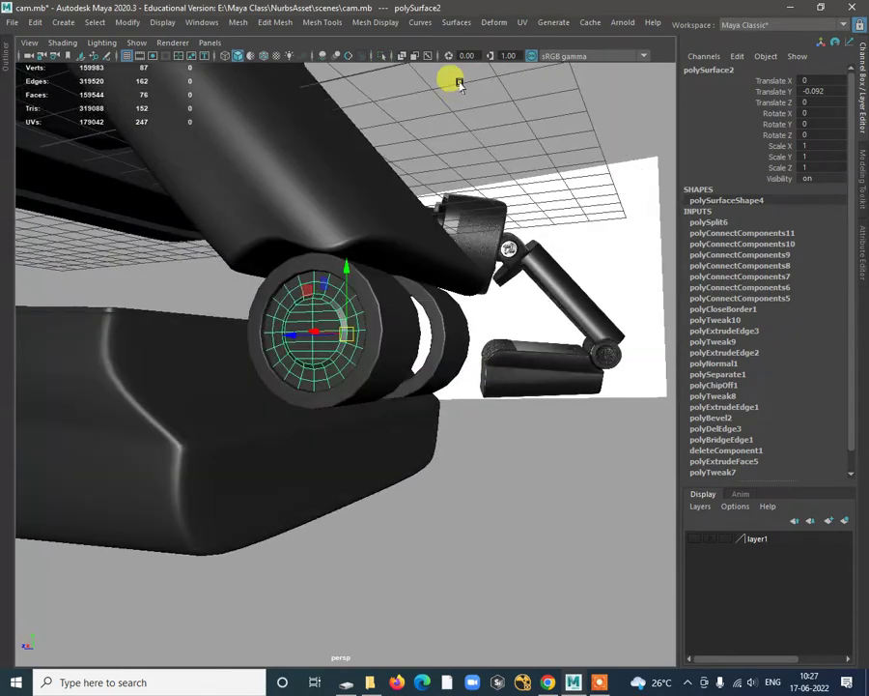
{"action": "left_click", "coordinate": [379, 56]}
Step: Extrude the isolated cap's outer border edges along the hinge axis with a local Z translation of -1.436
{"action": "right_click_drag", "start_coordinate": [510, 282], "coordinate": [406, 301]}
{"action": "double_click", "coordinate": [370, 301]}
{"action": "left_click_drag", "start_coordinate": [375, 305], "coordinate": [541, 305], "text": "alt"}
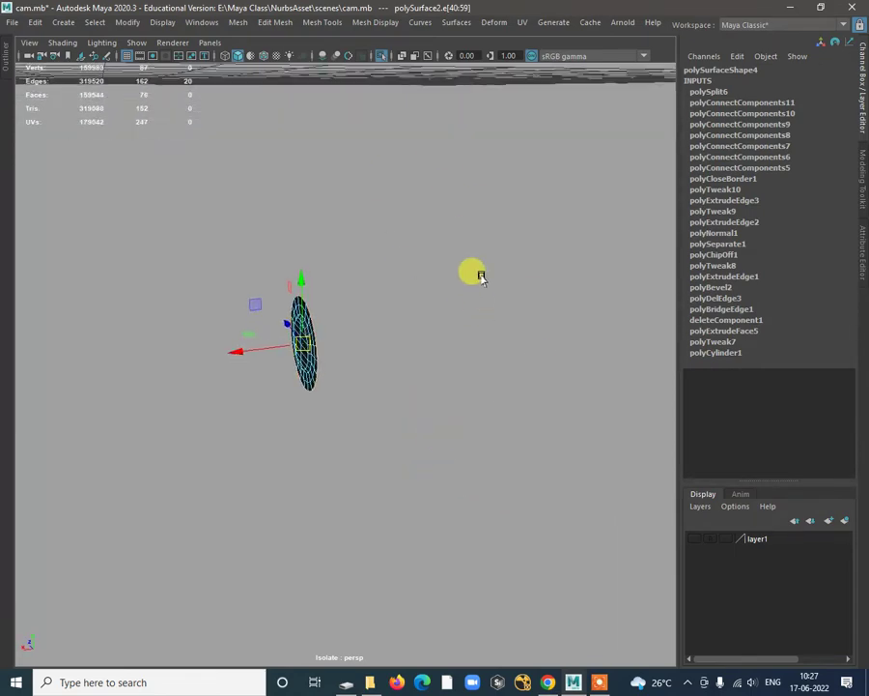
{"action": "right_click_drag", "start_coordinate": [481, 277], "coordinate": [477, 311], "text": "shift"}
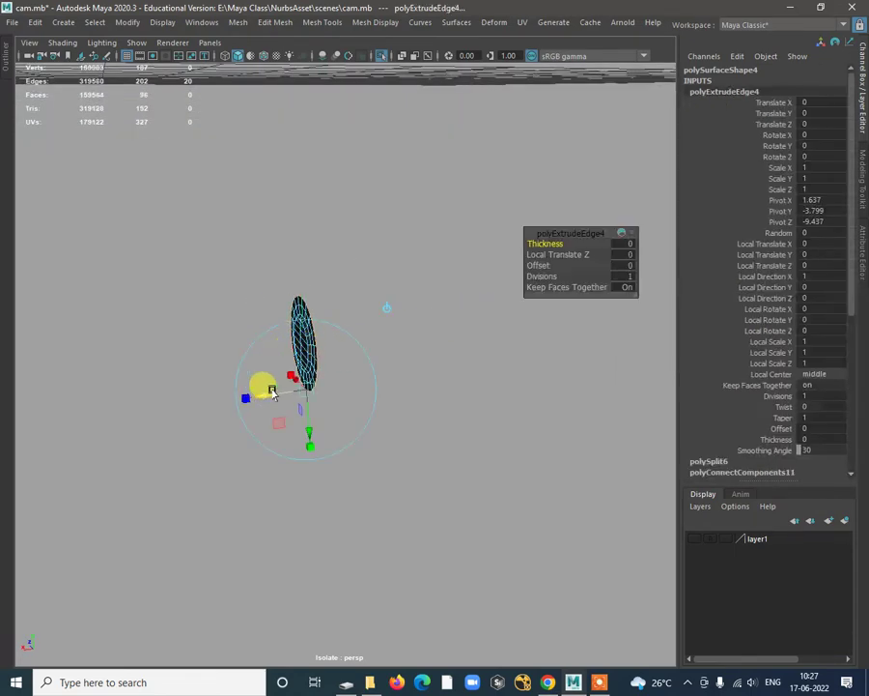
{"action": "left_click_drag", "start_coordinate": [272, 392], "coordinate": [354, 403]}
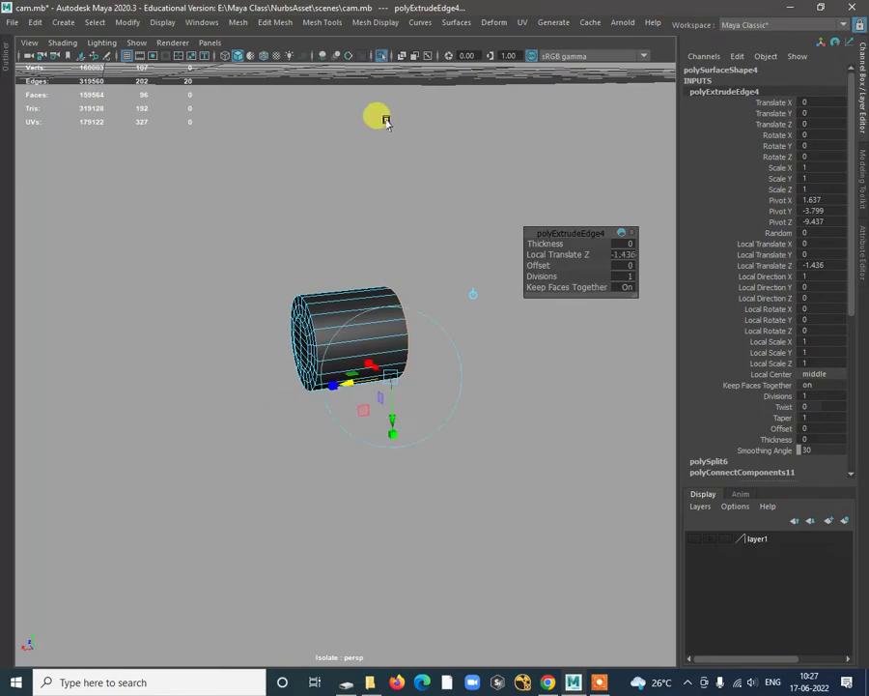
Step: Show the full model, extend the extruded cap wall to a local Z translation of -1.576, and return to object selection
{"action": "left_click", "coordinate": [382, 56]}
{"action": "left_click_drag", "start_coordinate": [504, 418], "coordinate": [456, 388], "text": "alt"}
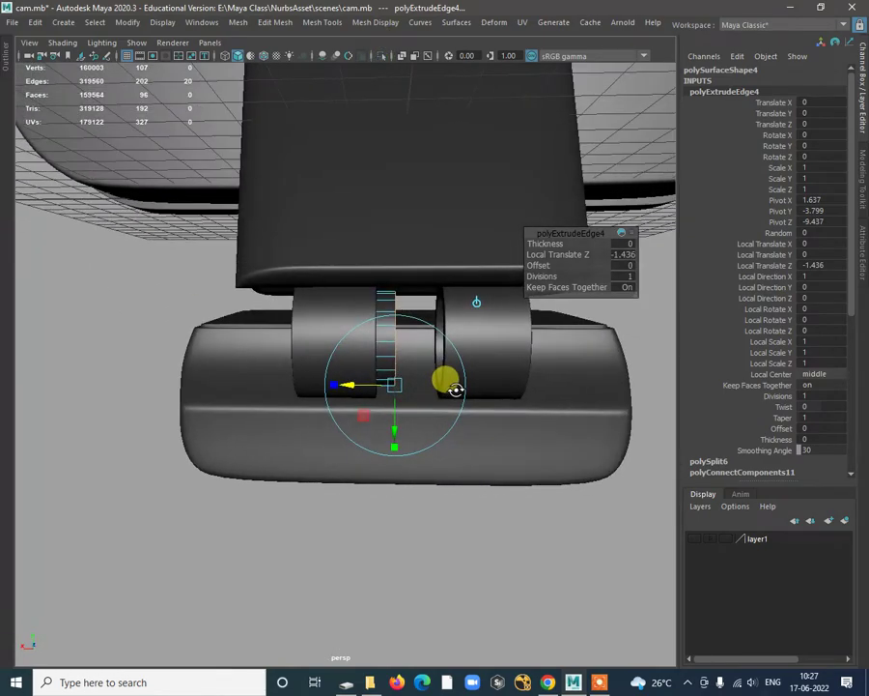
{"action": "left_click_drag", "start_coordinate": [350, 385], "coordinate": [357, 387]}
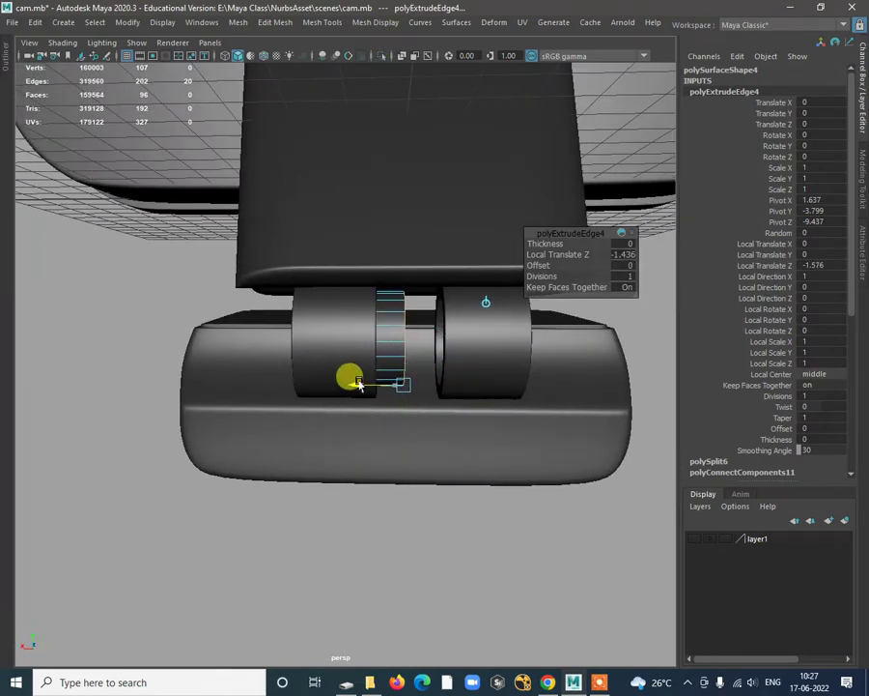
{"action": "left_click_drag", "start_coordinate": [450, 467], "coordinate": [446, 393], "text": "alt"}
{"action": "key", "text": "w"}
{"action": "right_click_drag", "start_coordinate": [409, 313], "coordinate": [467, 297]}
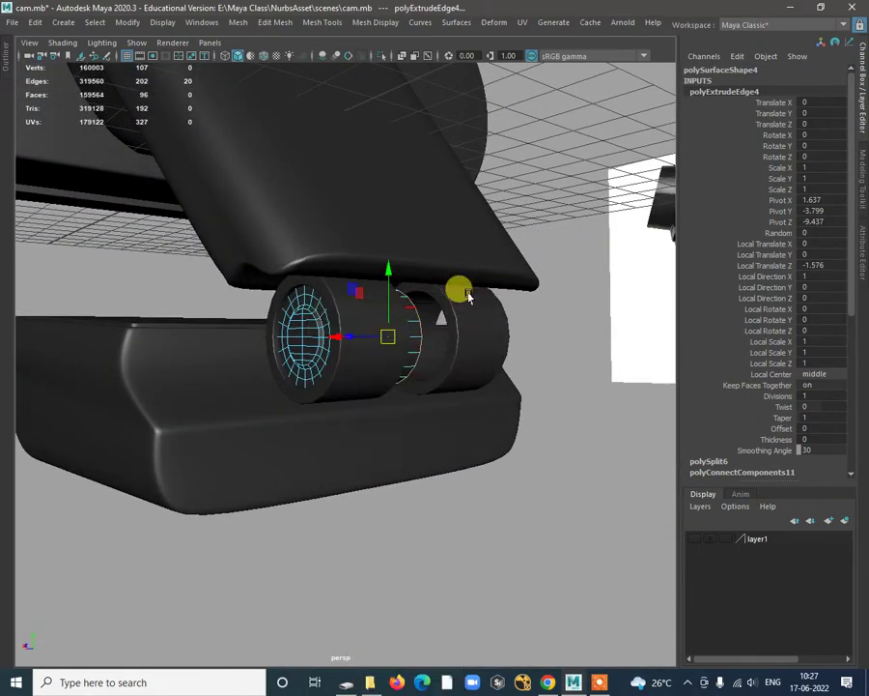
Step: Select the extended cap and move its pivot onto the model's vertical centre line in the front view
{"action": "left_click", "coordinate": [564, 373]}
{"action": "left_click", "coordinate": [417, 348]}
{"action": "left_click_drag", "start_coordinate": [418, 347], "coordinate": [297, 163], "text": "alt"}
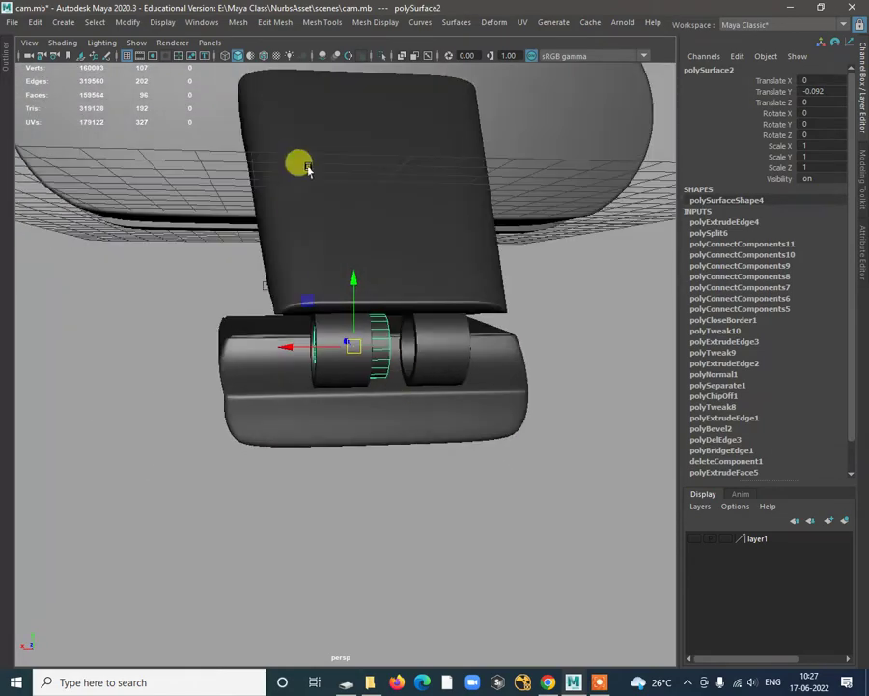
{"action": "left_click", "coordinate": [239, 23]}
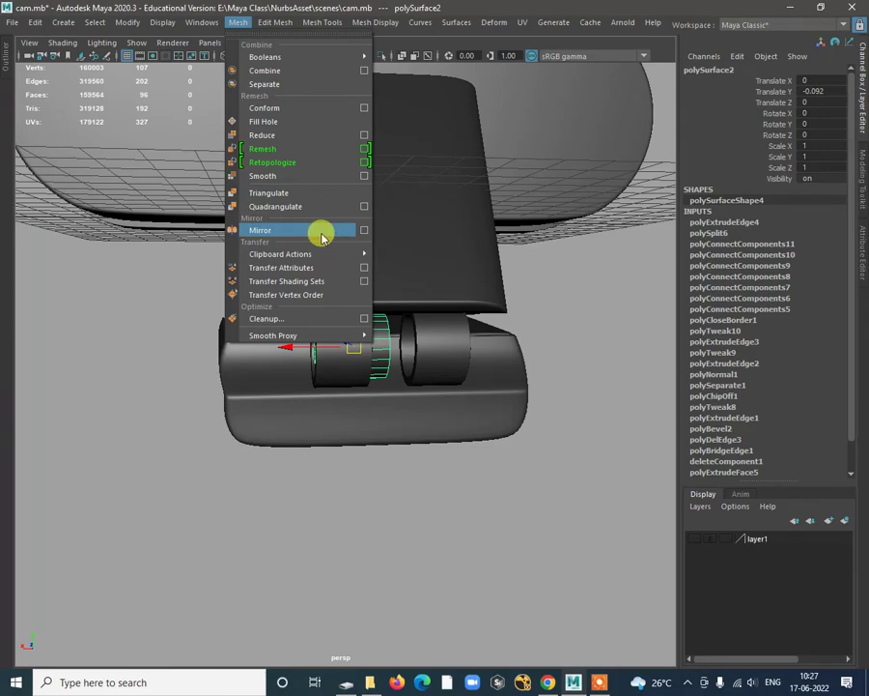
{"action": "left_click", "coordinate": [427, 485]}
{"action": "left_click_drag", "start_coordinate": [427, 485], "coordinate": [362, 340], "text": "alt"}
{"action": "key", "text": "space"}
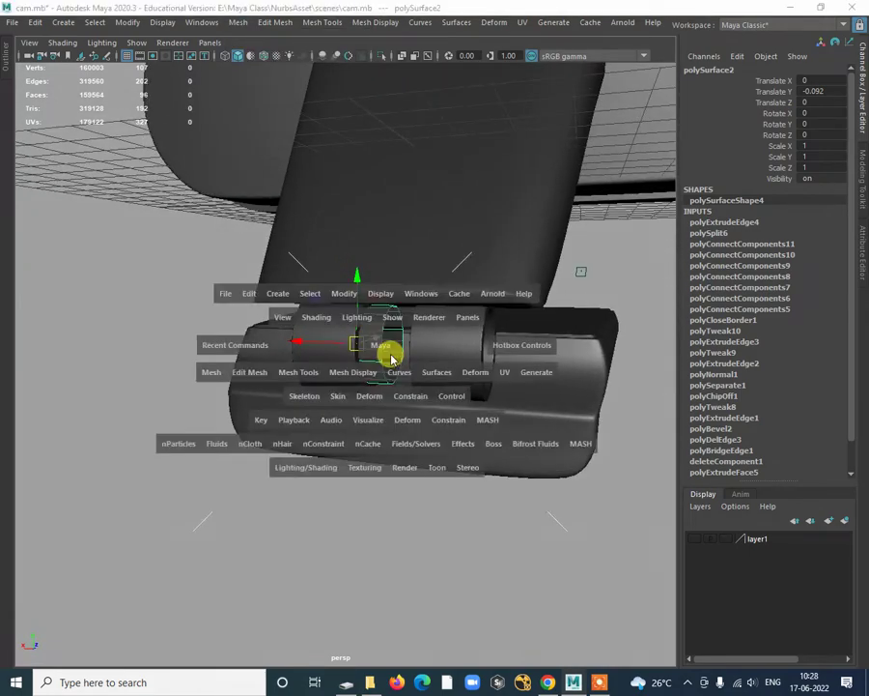
{"action": "key", "text": "space"}
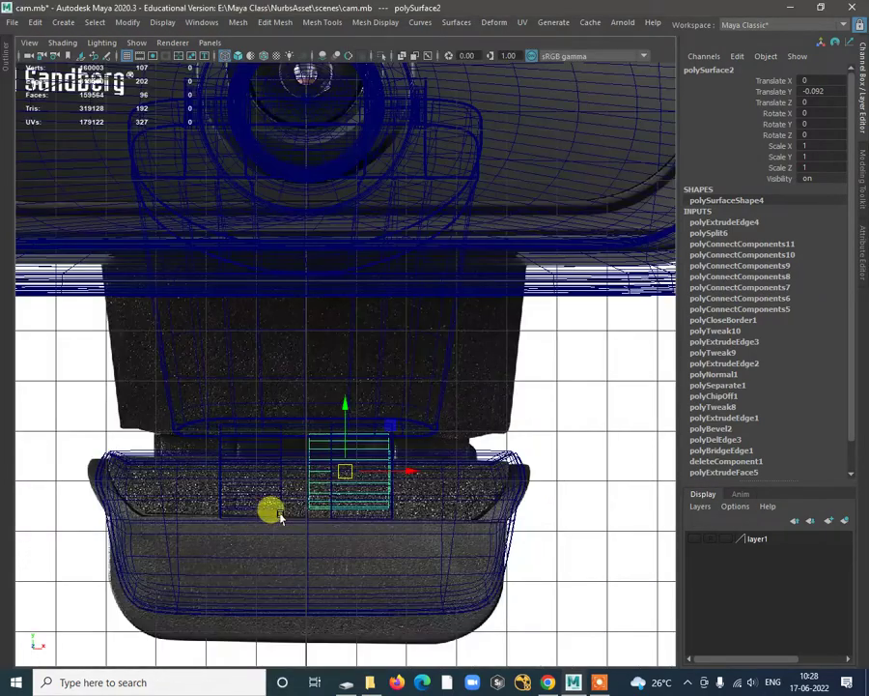
{"action": "right_click_drag", "start_coordinate": [309, 449], "coordinate": [441, 601], "text": "alt"}
{"action": "middle_click_drag", "start_coordinate": [435, 570], "coordinate": [438, 408], "text": "alt"}
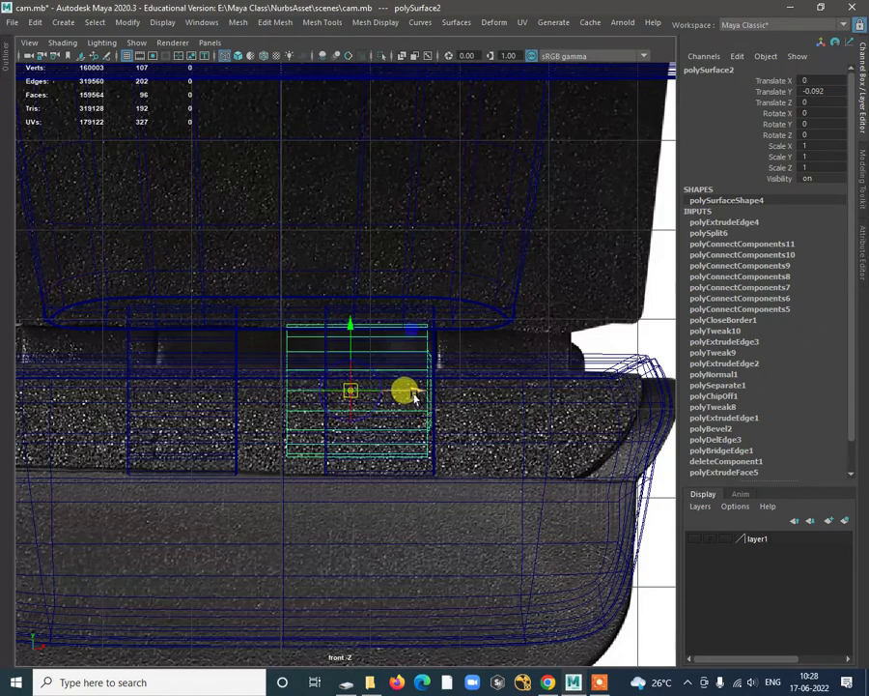
{"action": "left_click_drag", "start_coordinate": [413, 396], "coordinate": [344, 400]}
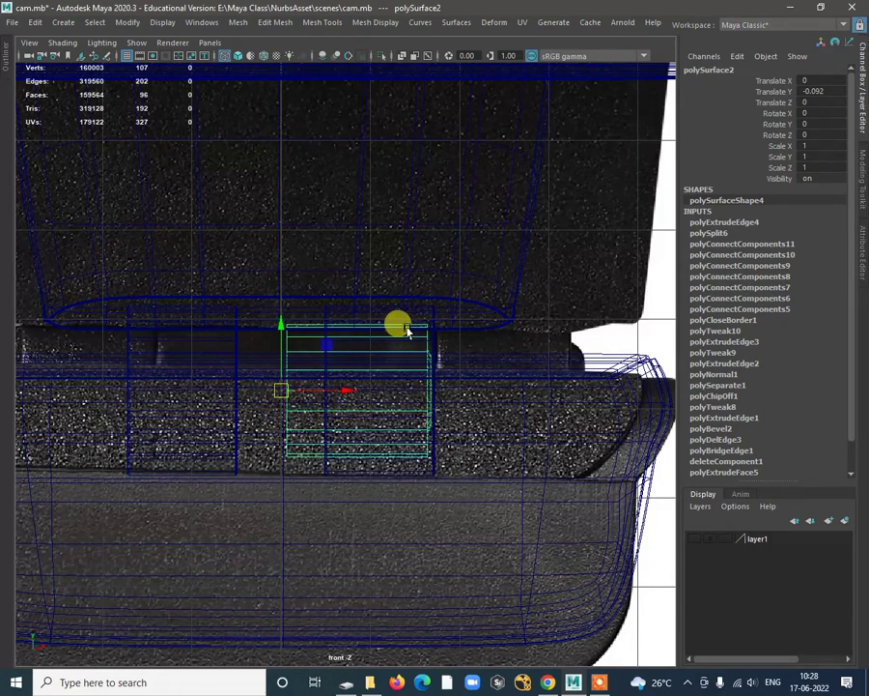
Step: Move the vertices of the cap's open end onto the model's centre line and return to object selection
{"action": "right_click_drag", "start_coordinate": [405, 337], "coordinate": [342, 306]}
{"action": "left_click_drag", "start_coordinate": [262, 271], "coordinate": [306, 520]}
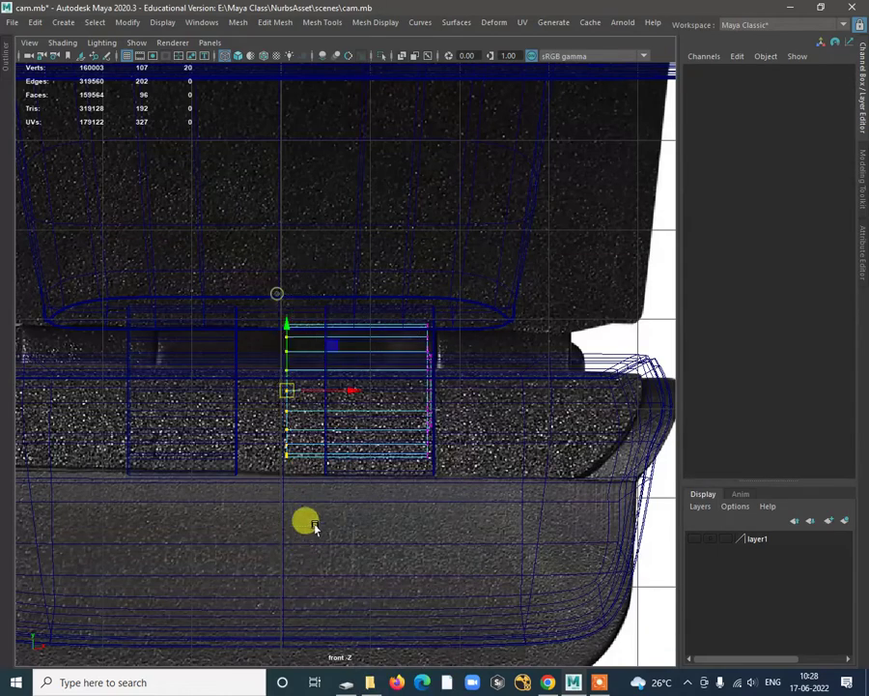
{"action": "left_click_drag", "start_coordinate": [329, 391], "coordinate": [323, 395]}
{"action": "left_click", "coordinate": [379, 351]}
{"action": "right_click_drag", "start_coordinate": [388, 340], "coordinate": [450, 286]}
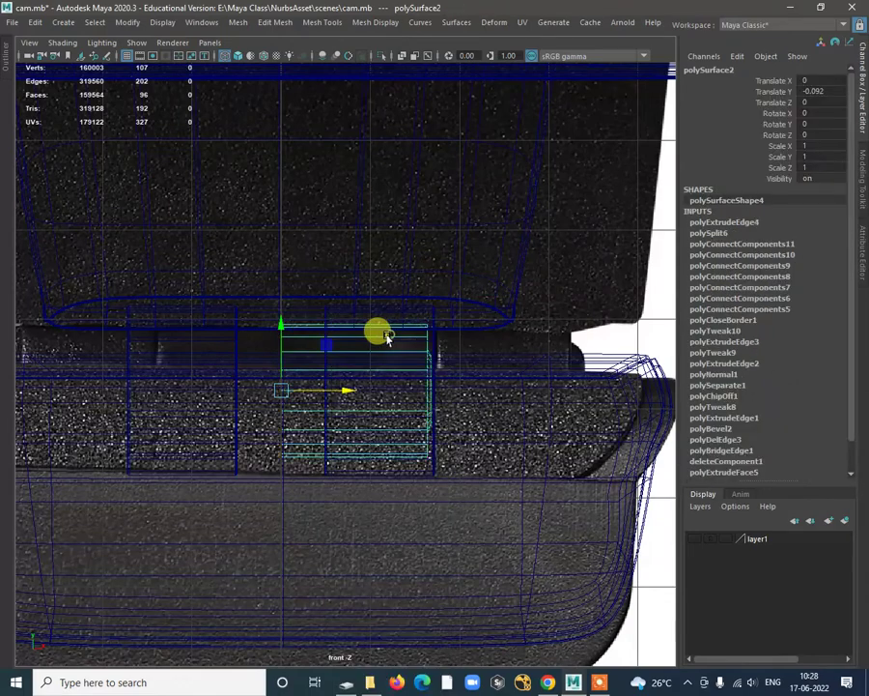
Step: Mirror the cap across the world X axis in the negative direction with Merge Border and Cut Geometry on
{"action": "left_click", "coordinate": [236, 21]}
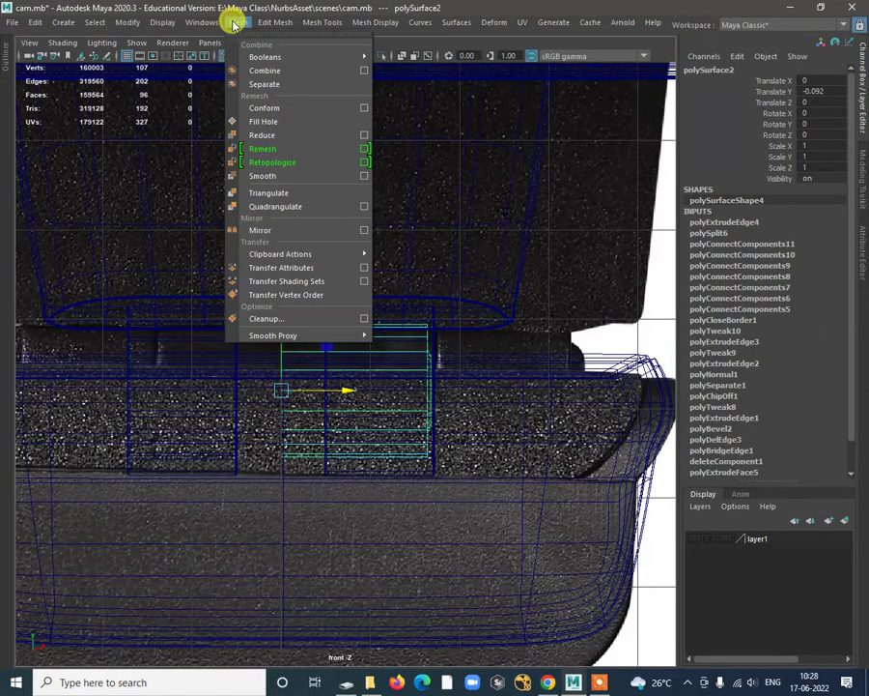
{"action": "left_click", "coordinate": [304, 232]}
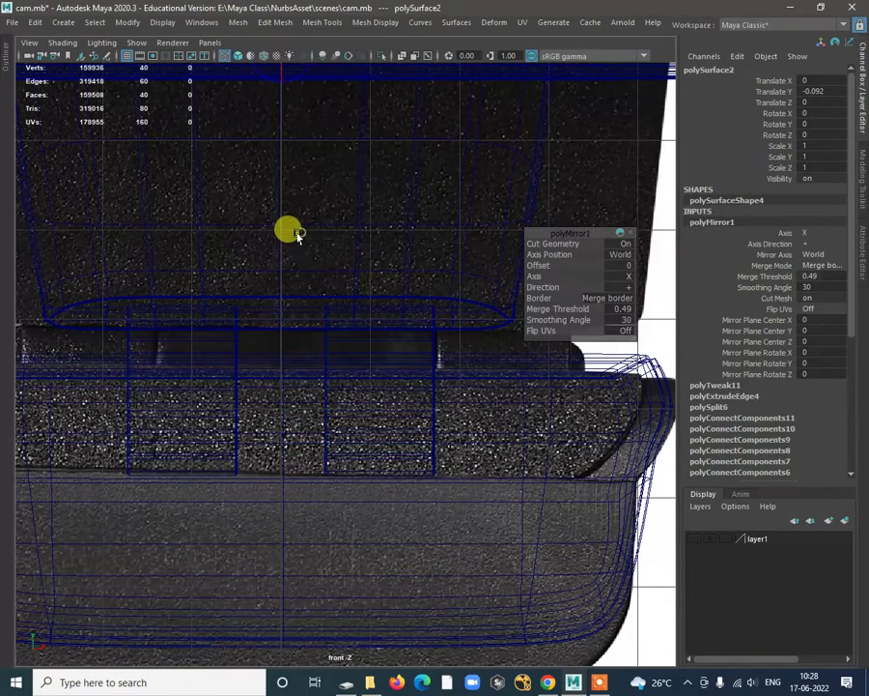
{"action": "left_click", "coordinate": [628, 291]}
{"action": "left_click", "coordinate": [649, 306]}
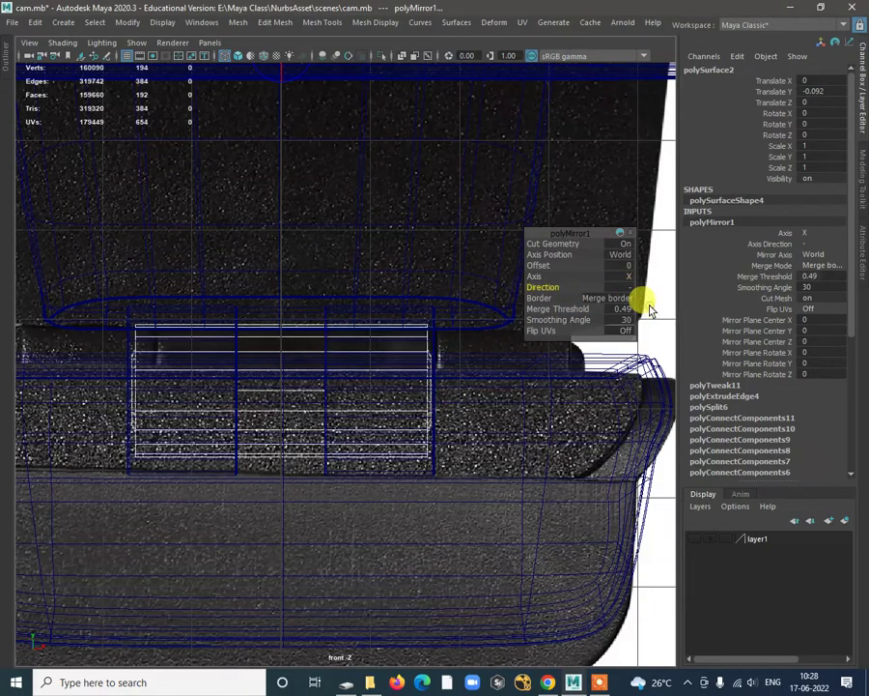
{"action": "scroll", "coordinate": [438, 485], "scroll_direction": "down", "scroll_amount": 5}
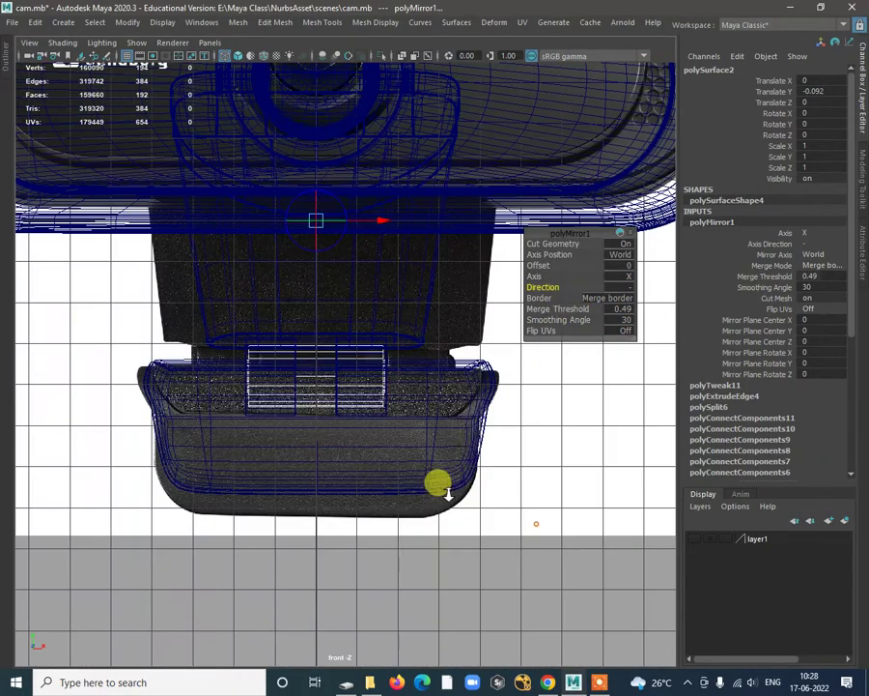
Step: Examine the mirrored hinge cylinder from the side and in perspective, and clear the selection
{"action": "key", "text": "space"}
{"action": "key", "text": "space"}
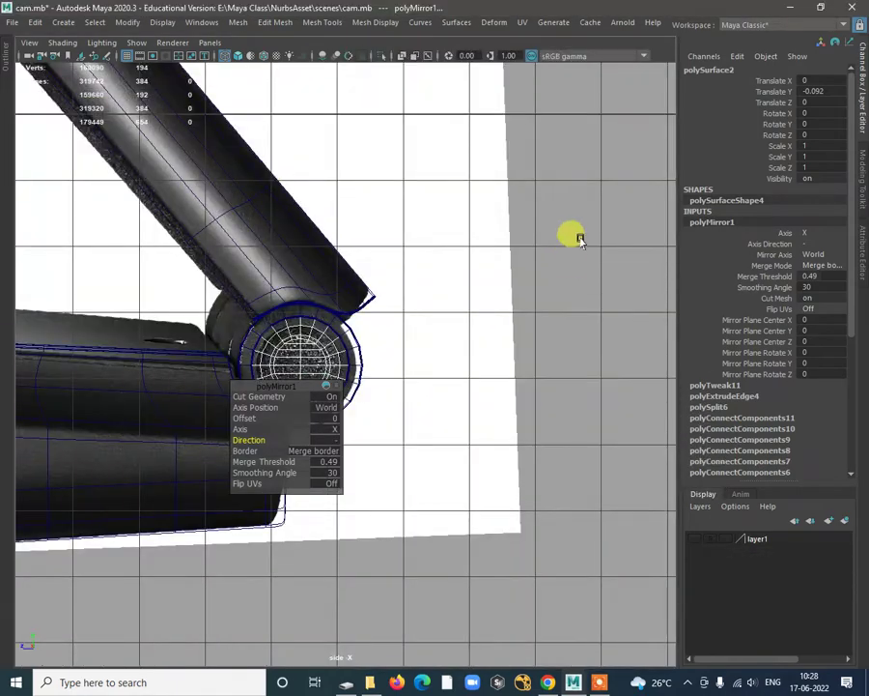
{"action": "key", "text": "space"}
{"action": "key", "text": "space"}
{"action": "left_click_drag", "start_coordinate": [574, 356], "coordinate": [369, 357], "text": "alt"}
{"action": "scroll", "coordinate": [512, 358], "scroll_direction": "down", "scroll_amount": 3}
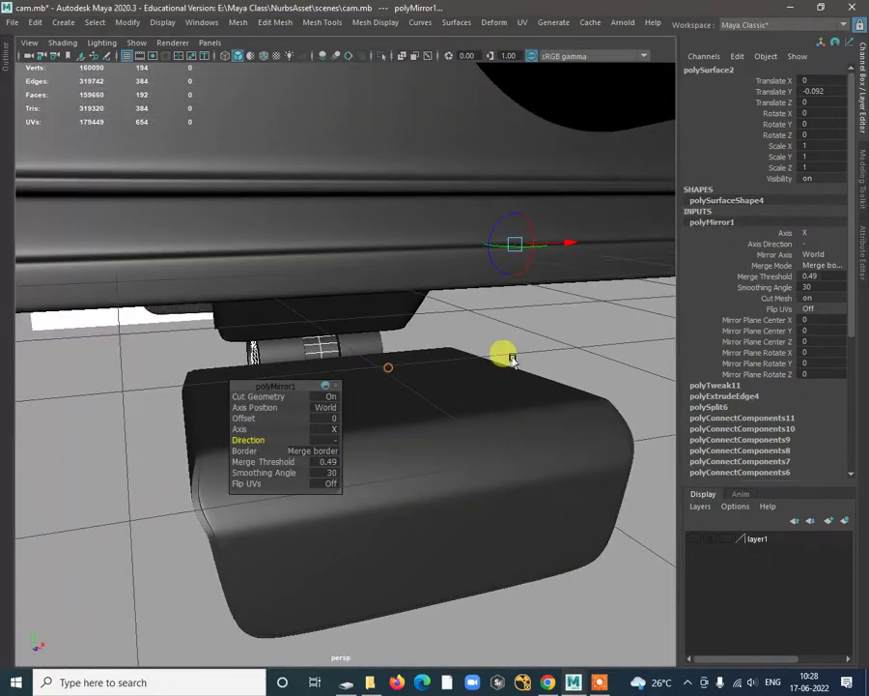
{"action": "left_click_drag", "start_coordinate": [512, 360], "coordinate": [362, 409], "text": "alt"}
{"action": "key", "text": "w"}
{"action": "right_click_drag", "start_coordinate": [351, 307], "coordinate": [432, 291]}
{"action": "left_click", "coordinate": [465, 357]}
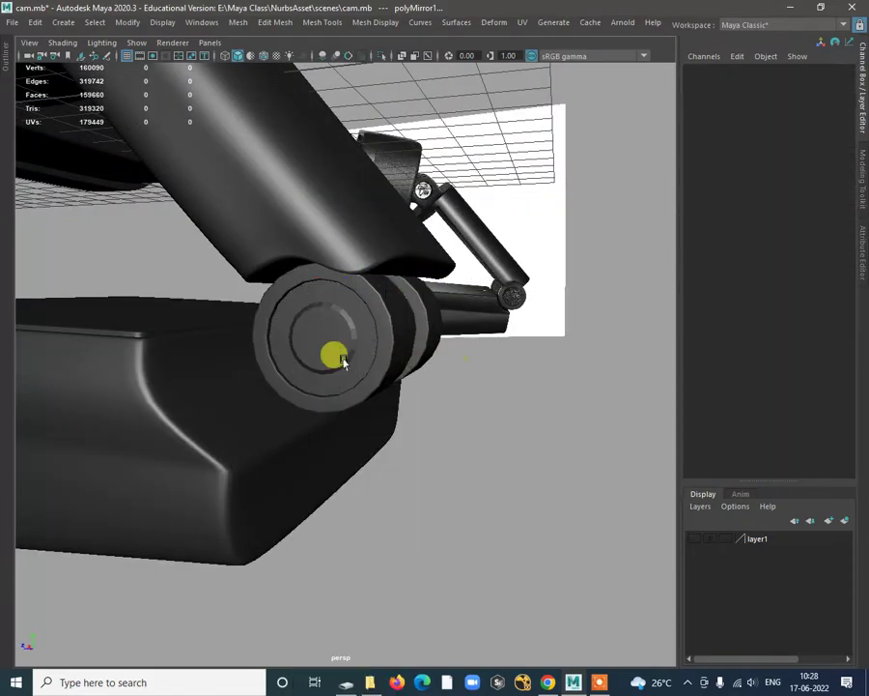
Step: Turn on the smooth mesh preview for the hinge cylinder, check its capped end, and reselect it
{"action": "left_click", "coordinate": [324, 356]}
{"action": "key", "text": "3"}
{"action": "left_click", "coordinate": [435, 447]}
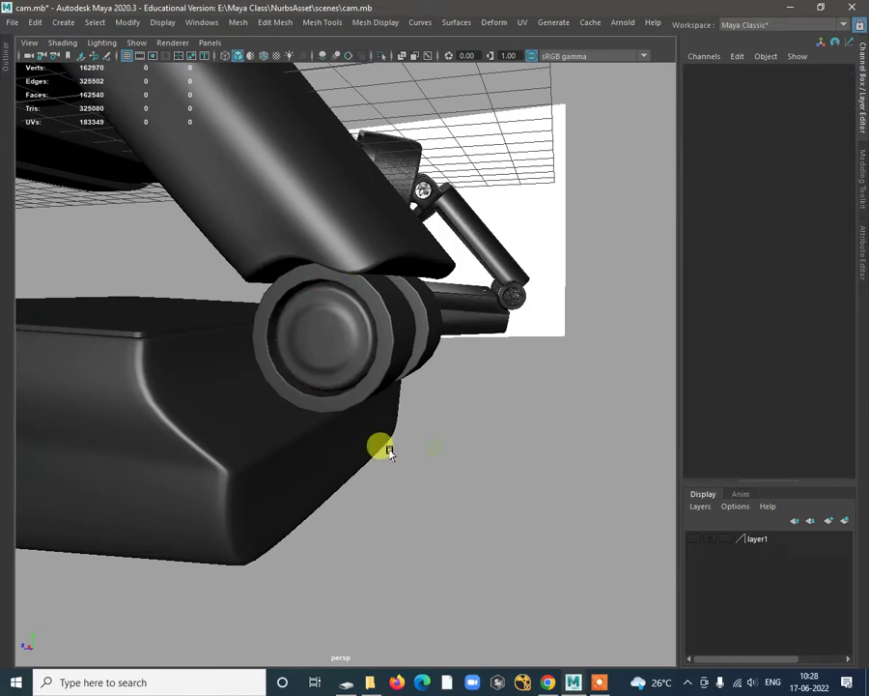
{"action": "left_click_drag", "start_coordinate": [384, 450], "coordinate": [404, 363], "text": "alt"}
{"action": "left_click_drag", "start_coordinate": [432, 429], "coordinate": [349, 360], "text": "alt"}
{"action": "left_click", "coordinate": [324, 353]}
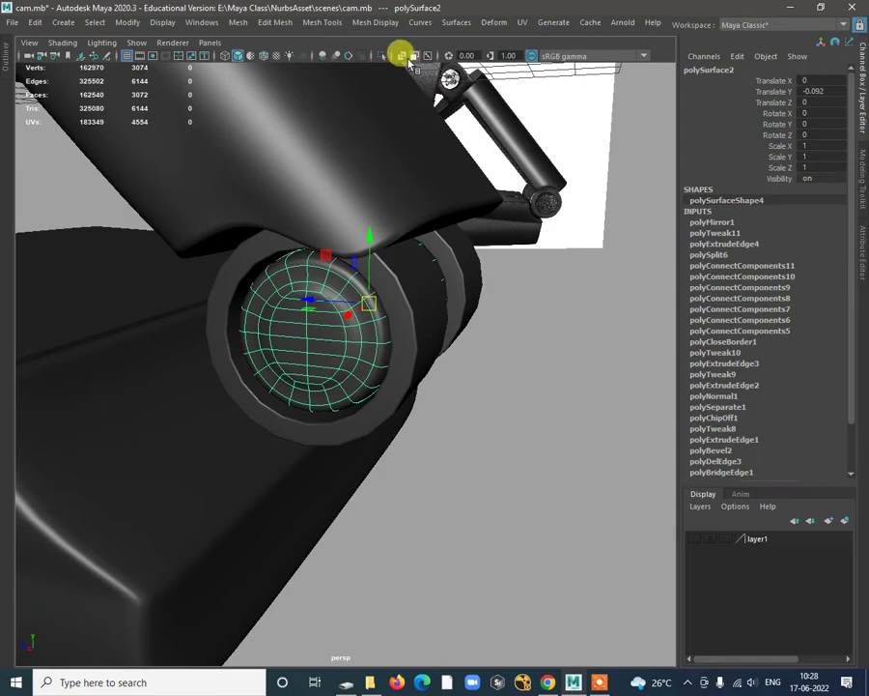
Step: Isolate the hinge cylinder and insert an edge loop on its side wall close to the near end's rim
{"action": "left_click", "coordinate": [383, 56]}
{"action": "left_click_drag", "start_coordinate": [398, 330], "coordinate": [398, 281], "text": "alt"}
{"action": "right_click", "coordinate": [404, 285], "text": "shift"}
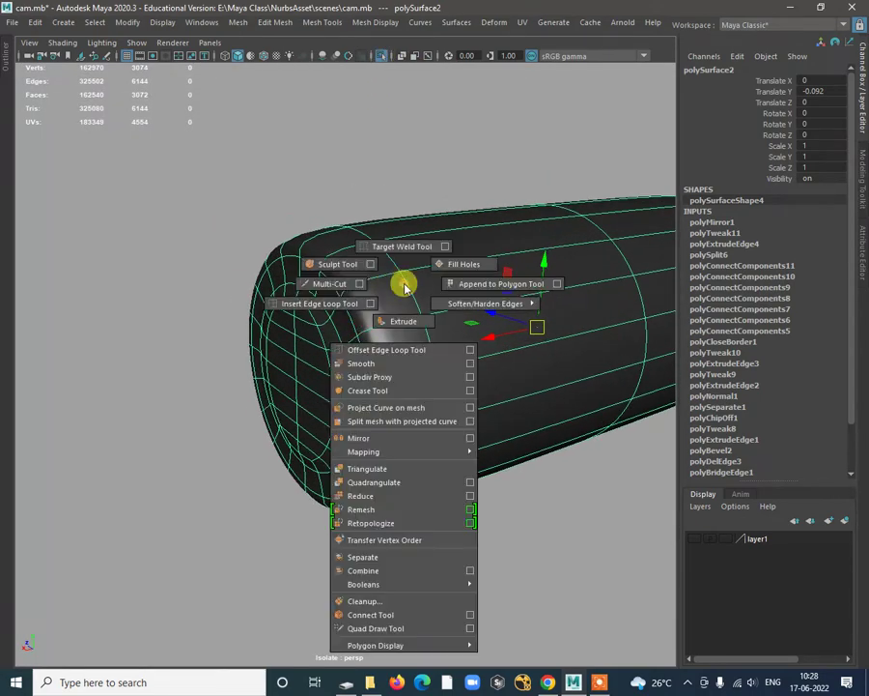
{"action": "left_click", "coordinate": [340, 303]}
{"action": "left_click", "coordinate": [367, 273]}
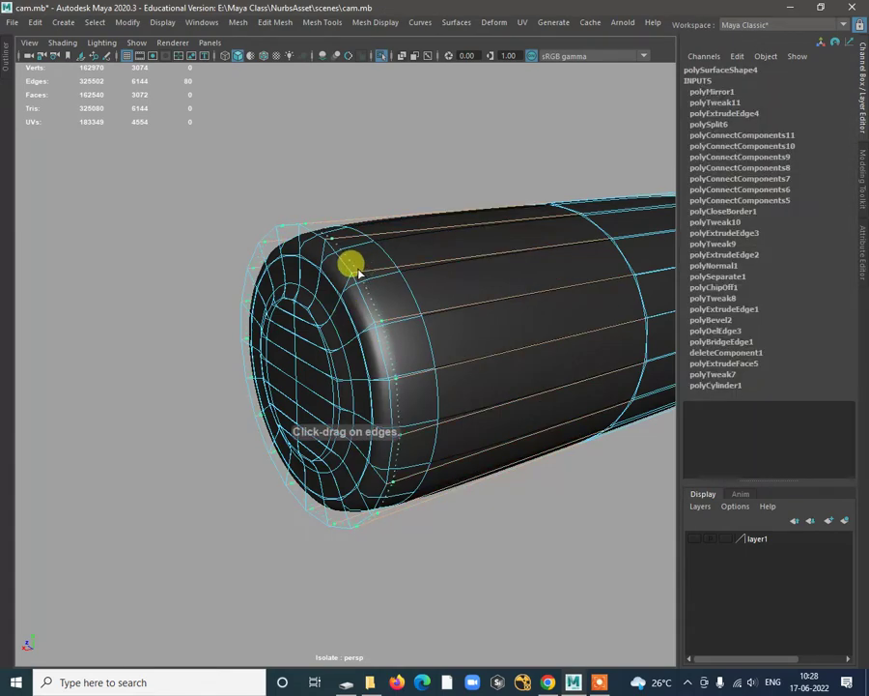
{"action": "left_click", "coordinate": [360, 274]}
Step: Insert a matching edge loop close to the rim at the cylinder's opposite end
{"action": "scroll", "coordinate": [480, 426], "scroll_direction": "down", "scroll_amount": 2}
{"action": "middle_click_drag", "start_coordinate": [481, 426], "coordinate": [189, 471], "text": "alt"}
{"action": "scroll", "coordinate": [415, 317], "scroll_direction": "up", "scroll_amount": 2}
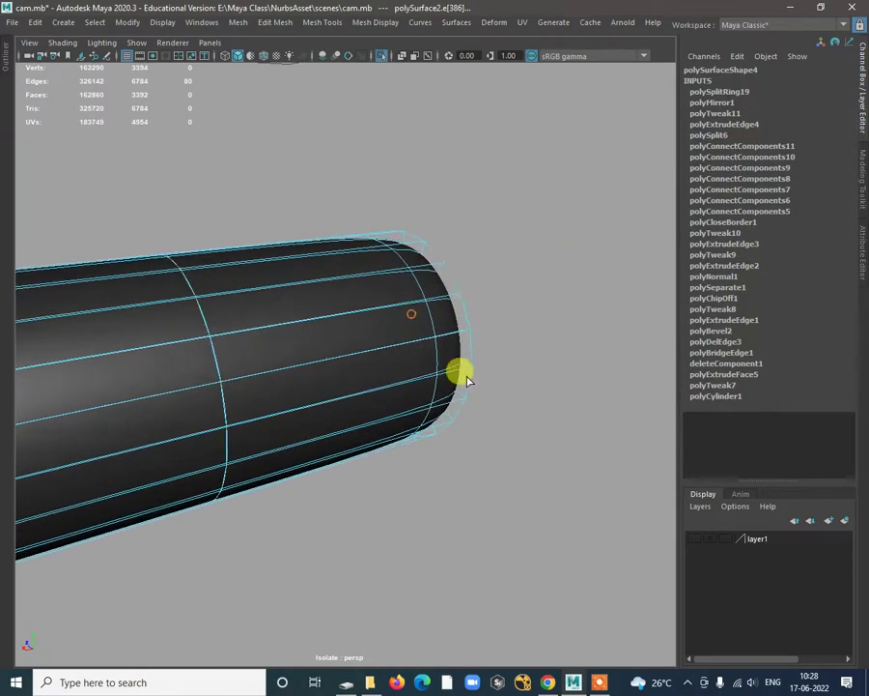
{"action": "left_click_drag", "start_coordinate": [468, 380], "coordinate": [388, 373], "text": "alt"}
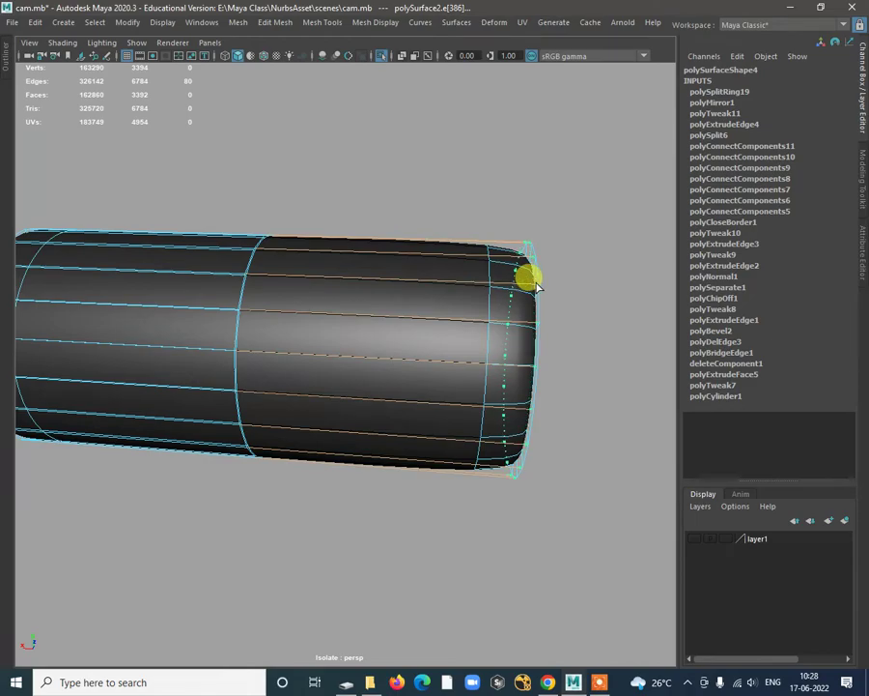
{"action": "left_click_drag", "start_coordinate": [537, 286], "coordinate": [539, 288]}
Step: Compare the cylinder's unsmoothed mesh with its smooth preview, and select the whole object
{"action": "key", "text": "1"}
{"action": "left_click_drag", "start_coordinate": [560, 383], "coordinate": [358, 336], "text": "alt"}
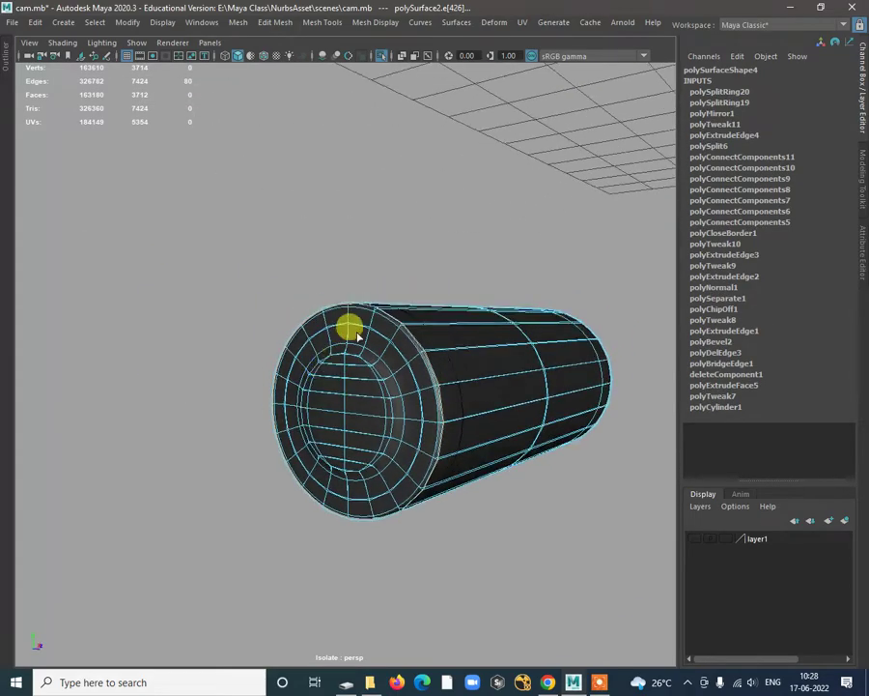
{"action": "right_click_drag", "start_coordinate": [359, 335], "coordinate": [459, 445], "text": "alt"}
{"action": "left_click_drag", "start_coordinate": [459, 445], "coordinate": [370, 404], "text": "alt"}
{"action": "key", "text": "w"}
{"action": "right_click_drag", "start_coordinate": [419, 354], "coordinate": [483, 289]}
{"action": "key", "text": "3"}
{"action": "left_click", "coordinate": [474, 253]}
{"action": "left_click_drag", "start_coordinate": [476, 257], "coordinate": [338, 439], "text": "alt"}
{"action": "left_click", "coordinate": [325, 439]}
{"action": "right_click_drag", "start_coordinate": [338, 438], "coordinate": [248, 406], "text": "alt"}
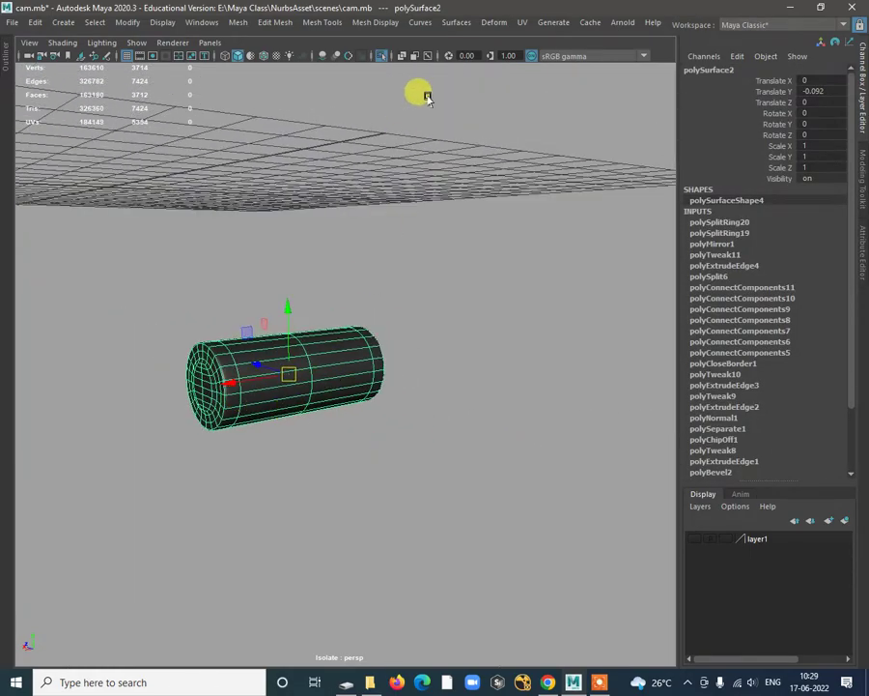
Step: Show the full model and insert two edge loops on the cylinder near its ends, one on each side of the centre loop
{"action": "left_click", "coordinate": [381, 58]}
{"action": "left_click_drag", "start_coordinate": [413, 344], "coordinate": [346, 228], "text": "alt"}
{"action": "right_click_drag", "start_coordinate": [352, 226], "coordinate": [293, 241], "text": "shift"}
{"action": "left_click_drag", "start_coordinate": [351, 251], "coordinate": [378, 277], "text": "alt"}
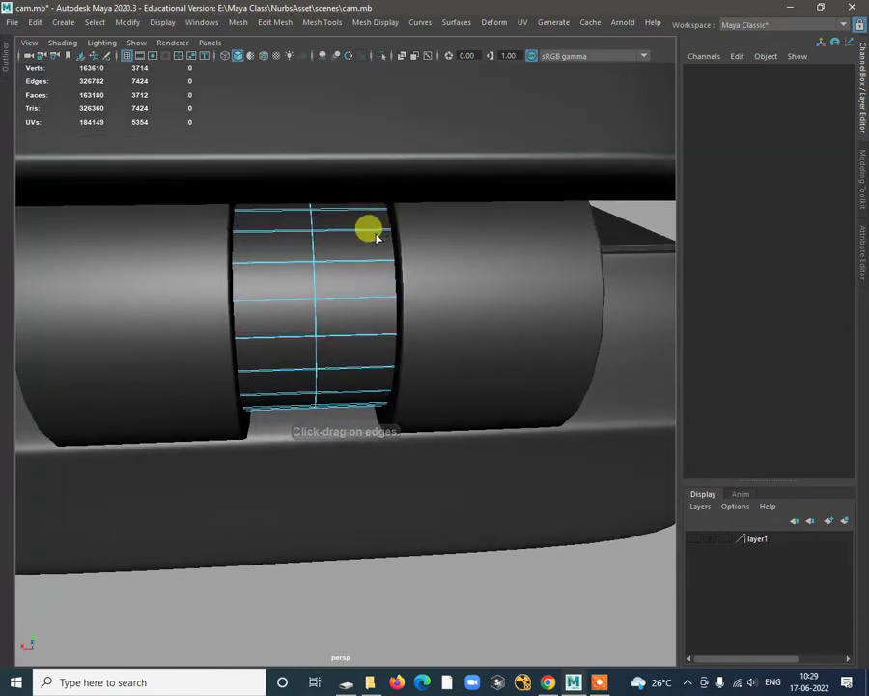
{"action": "left_click", "coordinate": [367, 241]}
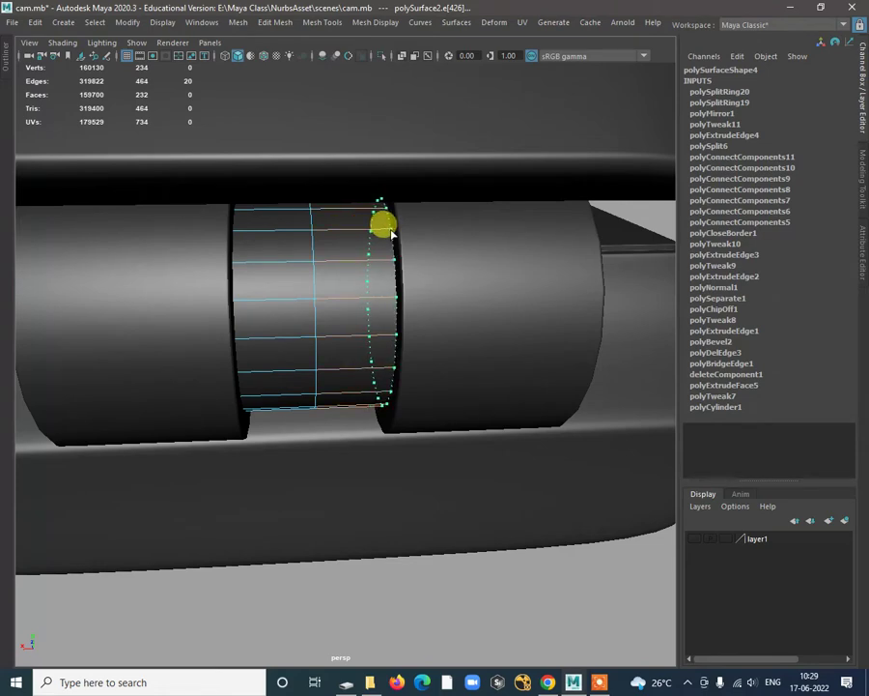
{"action": "left_click_drag", "start_coordinate": [387, 234], "coordinate": [327, 251]}
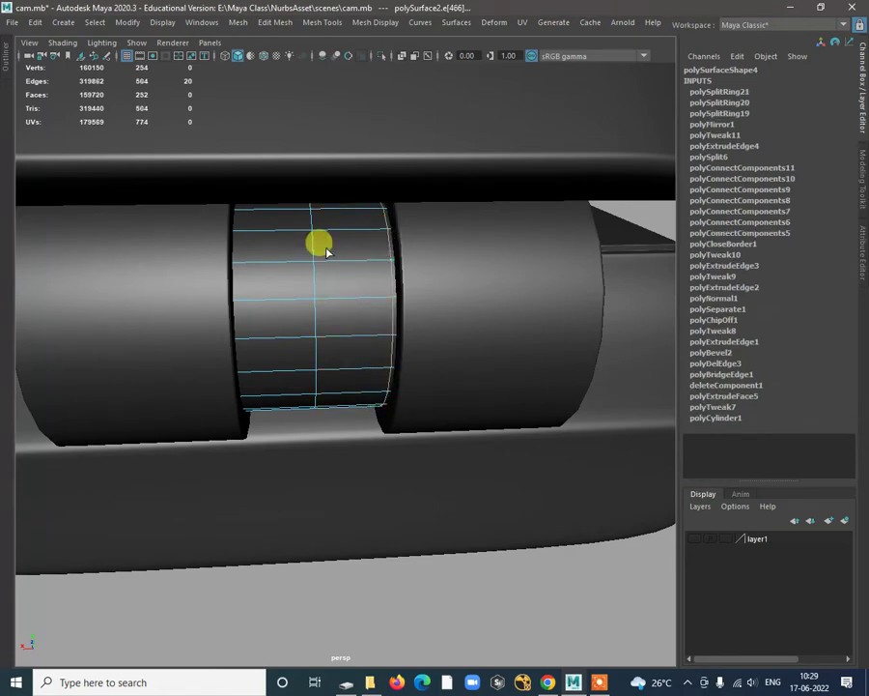
{"action": "left_click", "coordinate": [234, 269]}
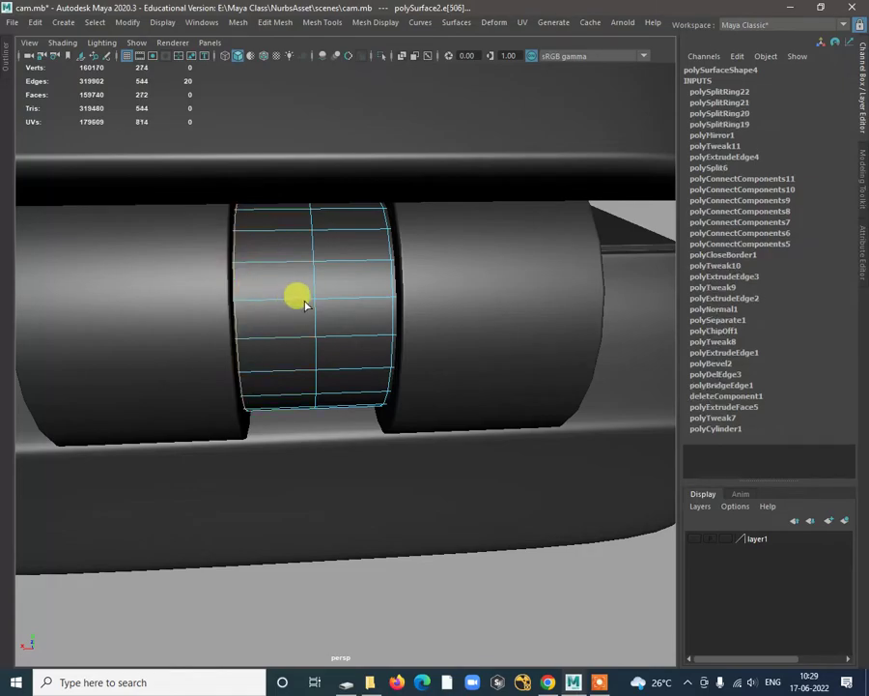
{"action": "left_click_drag", "start_coordinate": [324, 273], "coordinate": [499, 393], "text": "alt"}
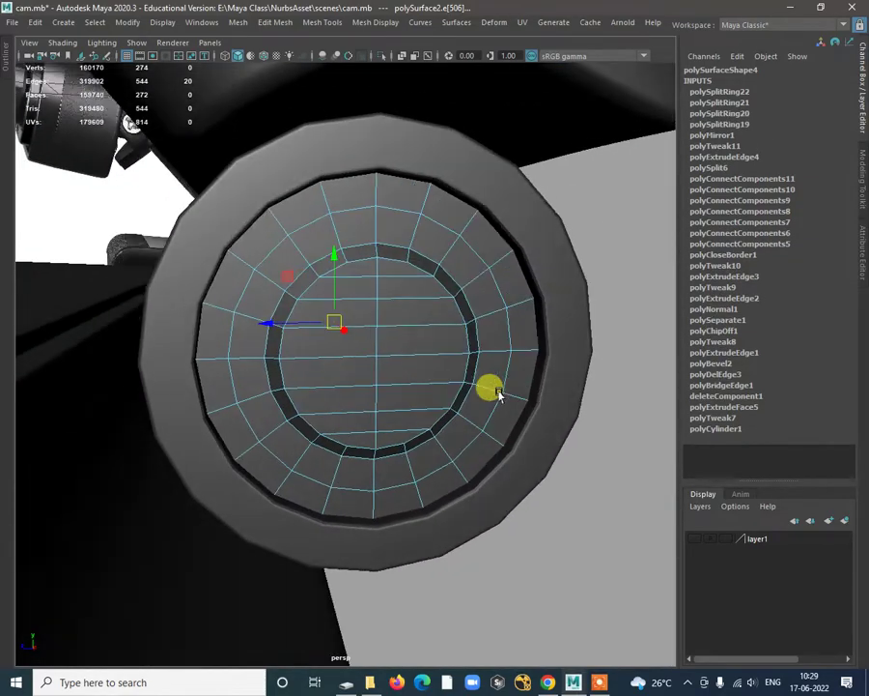
{"action": "key", "text": "space"}
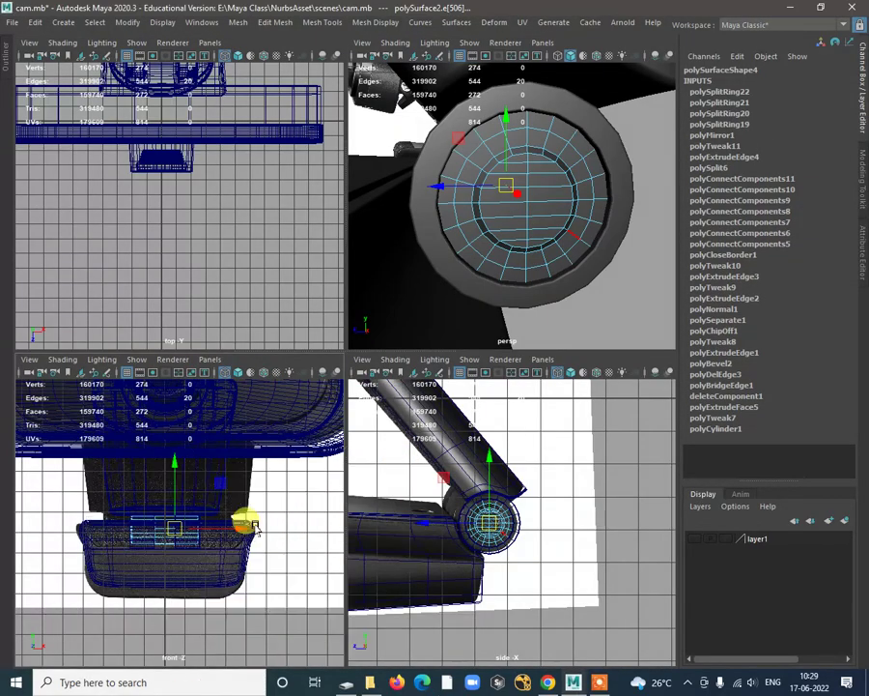
Step: Enlarge the front view, leave component editing and select the hinge cylinder as a whole object
{"action": "key", "text": "space"}
{"action": "scroll", "coordinate": [273, 454], "scroll_direction": "up", "scroll_amount": 3}
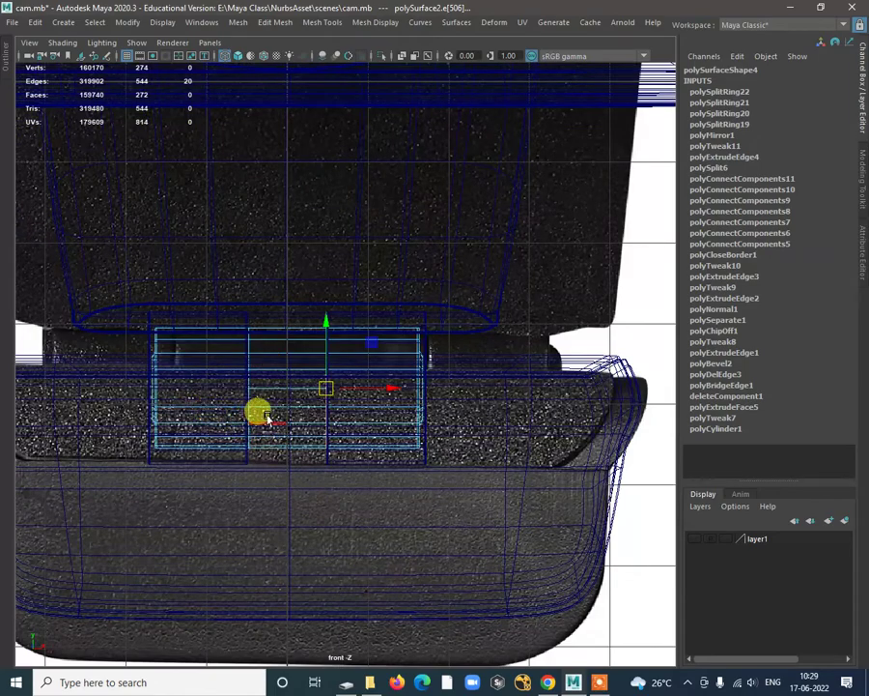
{"action": "right_click", "coordinate": [278, 413]}
{"action": "key", "text": "ctrl+a"}
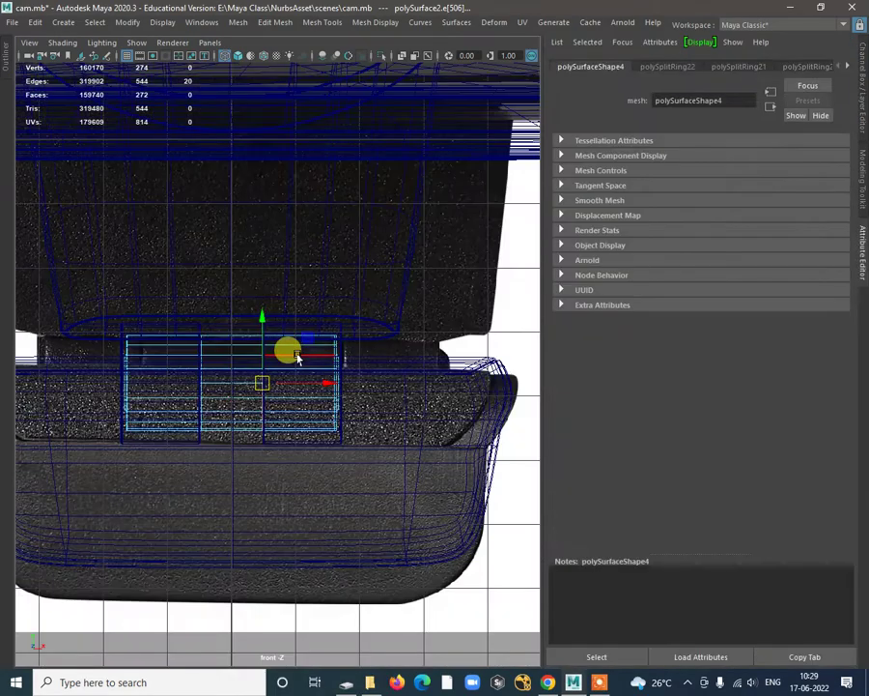
{"action": "right_click", "coordinate": [301, 358]}
{"action": "left_click", "coordinate": [301, 345]}
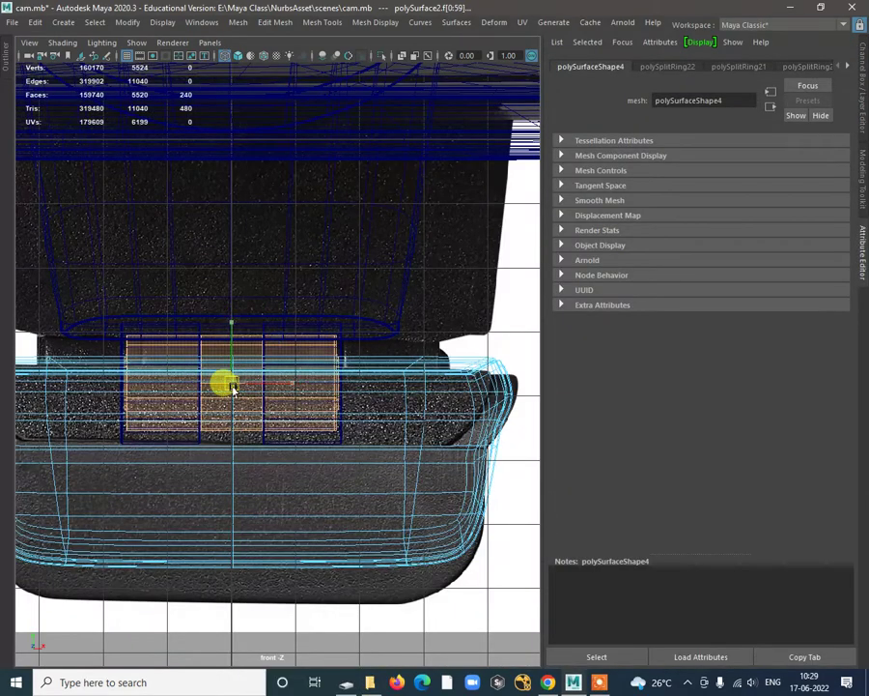
{"action": "left_click", "coordinate": [463, 613]}
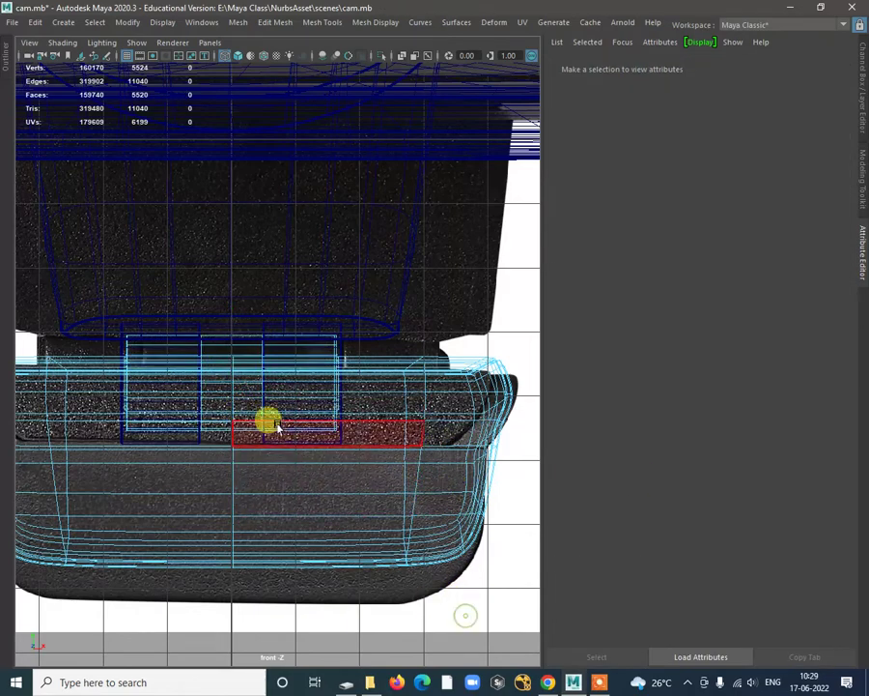
{"action": "right_click", "coordinate": [406, 367]}
{"action": "left_click", "coordinate": [466, 287]}
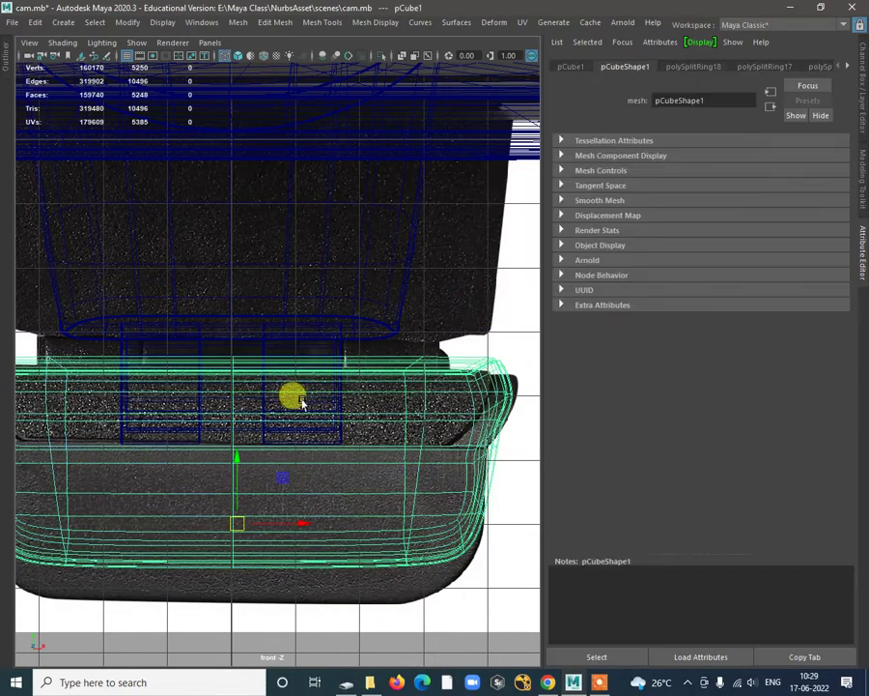
{"action": "left_click", "coordinate": [288, 394]}
{"action": "left_click", "coordinate": [240, 393]}
{"action": "left_click", "coordinate": [213, 388]}
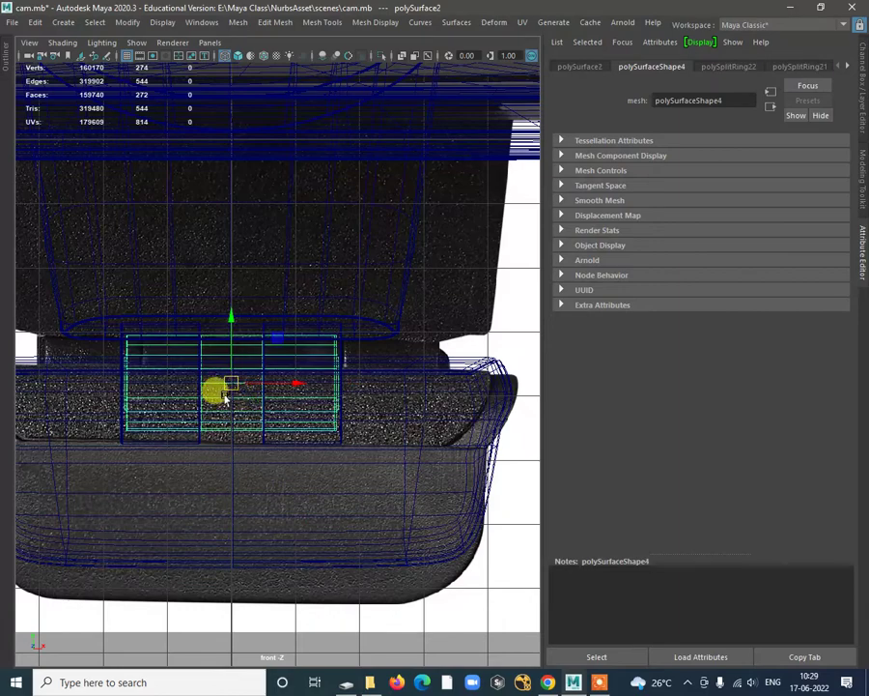
Step: Select the six lower faces of the hinge cylinder's middle section between the two rings
{"action": "right_click", "coordinate": [230, 399]}
{"action": "left_click", "coordinate": [235, 346]}
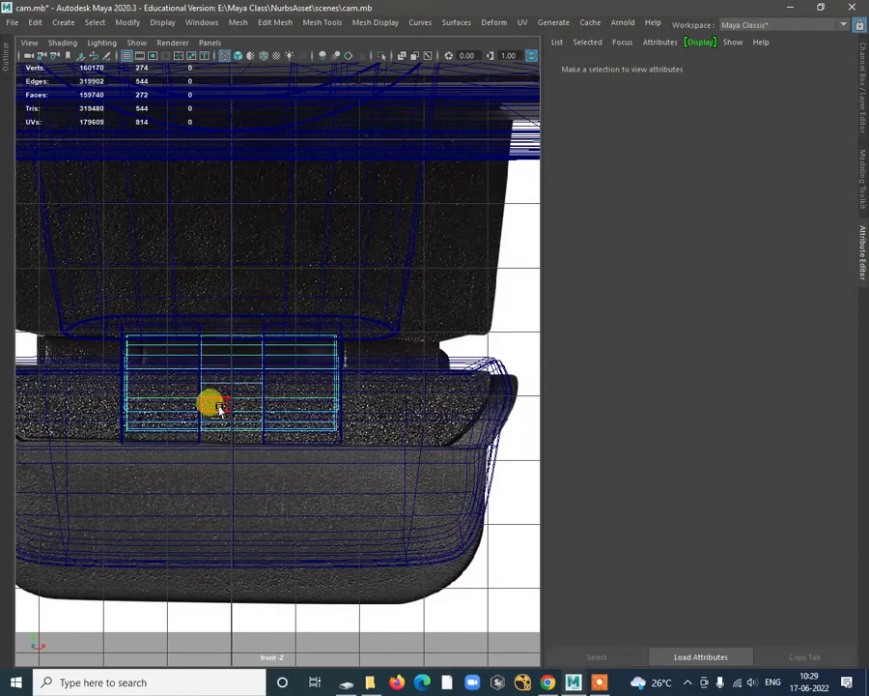
{"action": "left_click", "coordinate": [220, 406]}
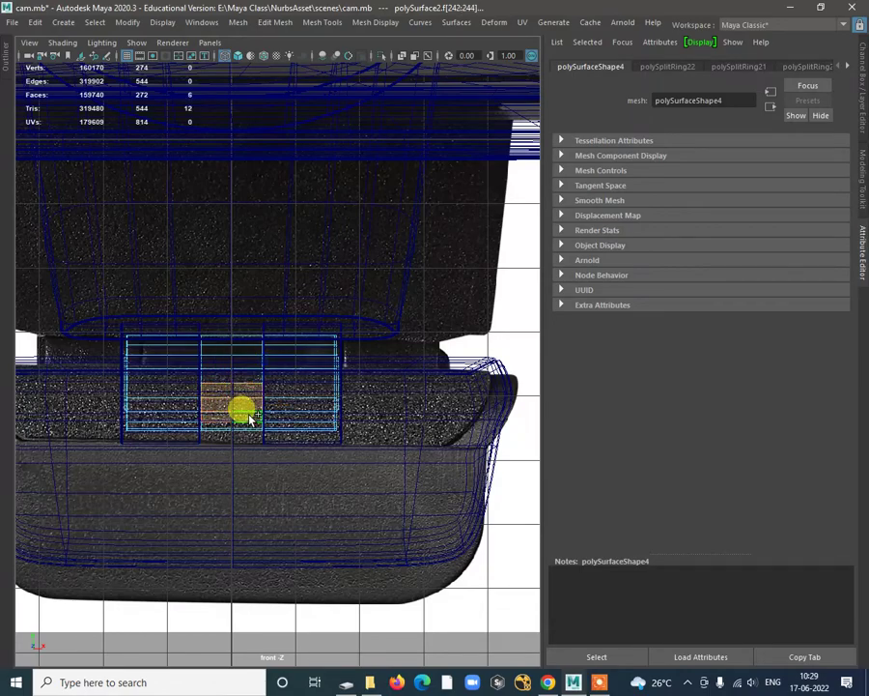
Step: Extrude the selected faces toward the base with a local Z translation of 0.334 and flatten them with local scale 0.279 in Y and 0.003 in Z
{"action": "key", "text": "space"}
{"action": "key", "text": "space"}
{"action": "mouse_move", "coordinate": [369, 440]}
{"action": "left_mouse_down", "text": "alt"}
{"action": "mouse_move", "coordinate": [423, 441]}
{"action": "mouse_move", "coordinate": [398, 471]}
{"action": "mouse_move", "coordinate": [363, 473]}
{"action": "mouse_move", "coordinate": [344, 502]}
{"action": "mouse_move", "coordinate": [364, 521]}
{"action": "mouse_move", "coordinate": [181, 401]}
{"action": "mouse_move", "coordinate": [199, 423]}
{"action": "mouse_move", "coordinate": [311, 456]}
{"action": "mouse_move", "coordinate": [396, 443]}
{"action": "left_mouse_up", "text": "alt"}
{"action": "key", "text": "4"}
{"action": "right_click_drag", "start_coordinate": [452, 362], "coordinate": [444, 400], "text": "shift"}
{"action": "left_click_drag", "start_coordinate": [378, 402], "coordinate": [214, 399], "text": "alt"}
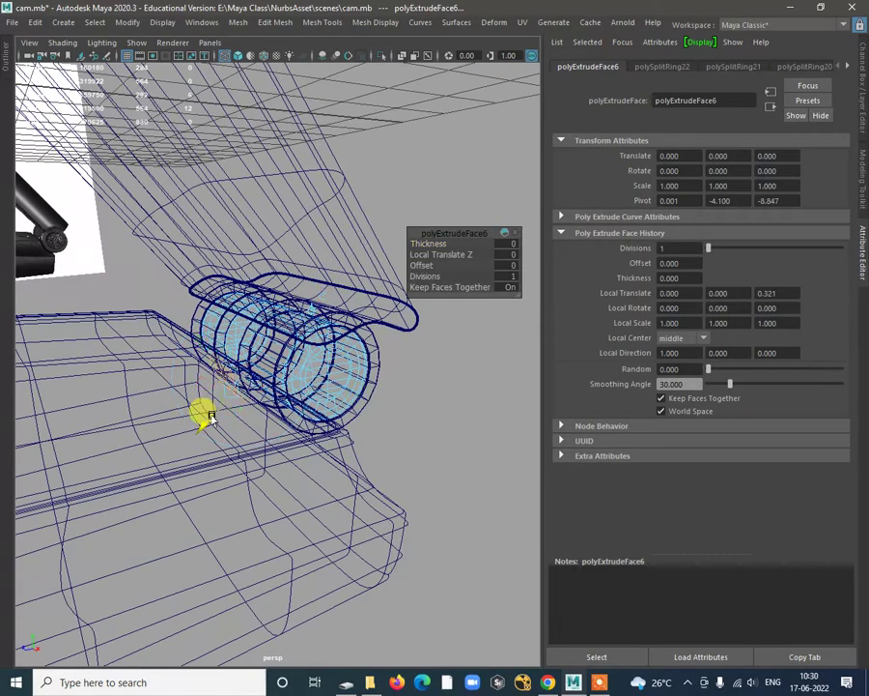
{"action": "left_click_drag", "start_coordinate": [263, 429], "coordinate": [243, 418], "text": "alt"}
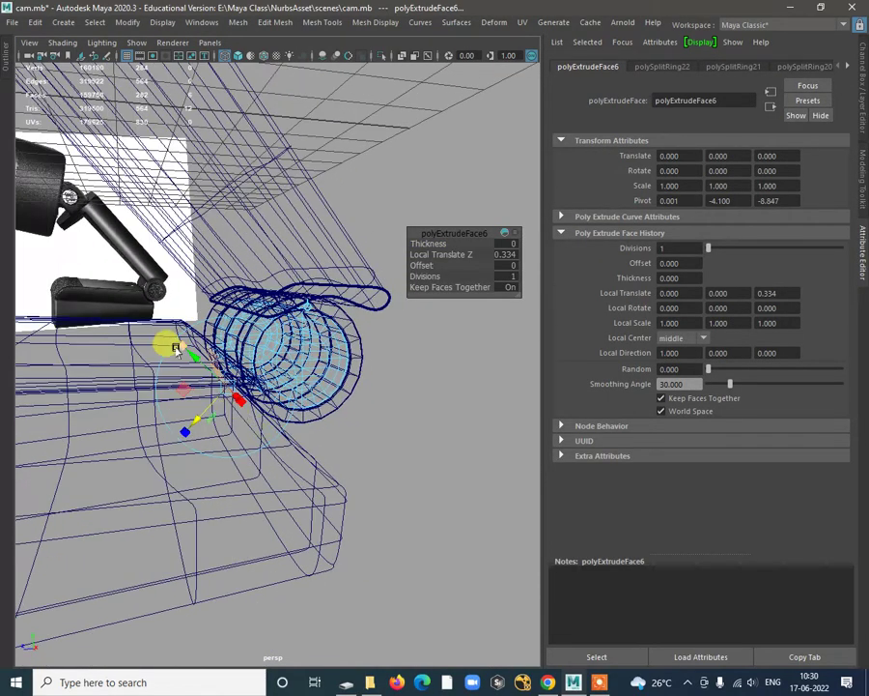
{"action": "left_click_drag", "start_coordinate": [197, 391], "coordinate": [413, 397], "text": "alt"}
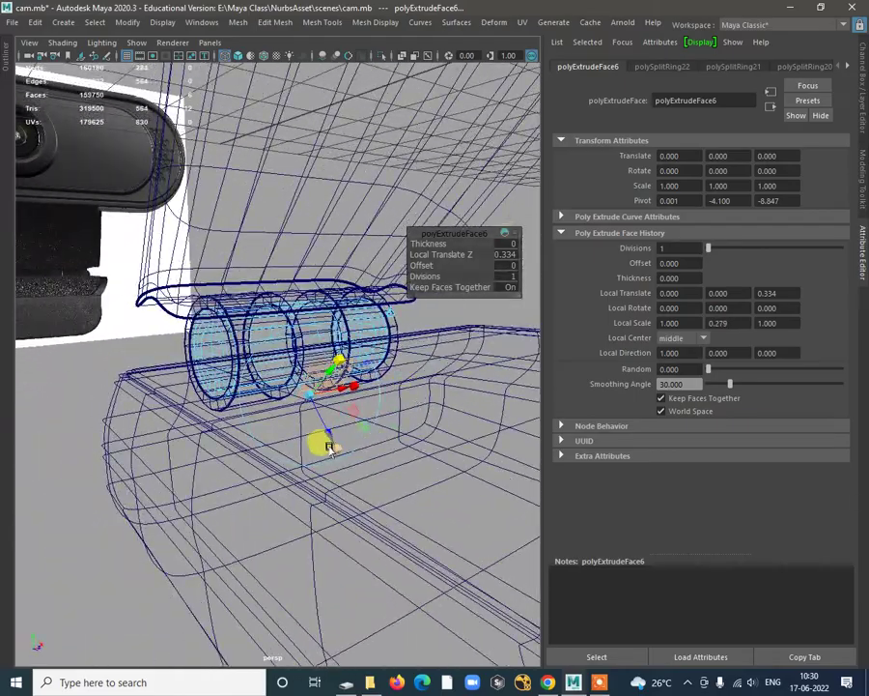
{"action": "left_click_drag", "start_coordinate": [334, 446], "coordinate": [394, 418]}
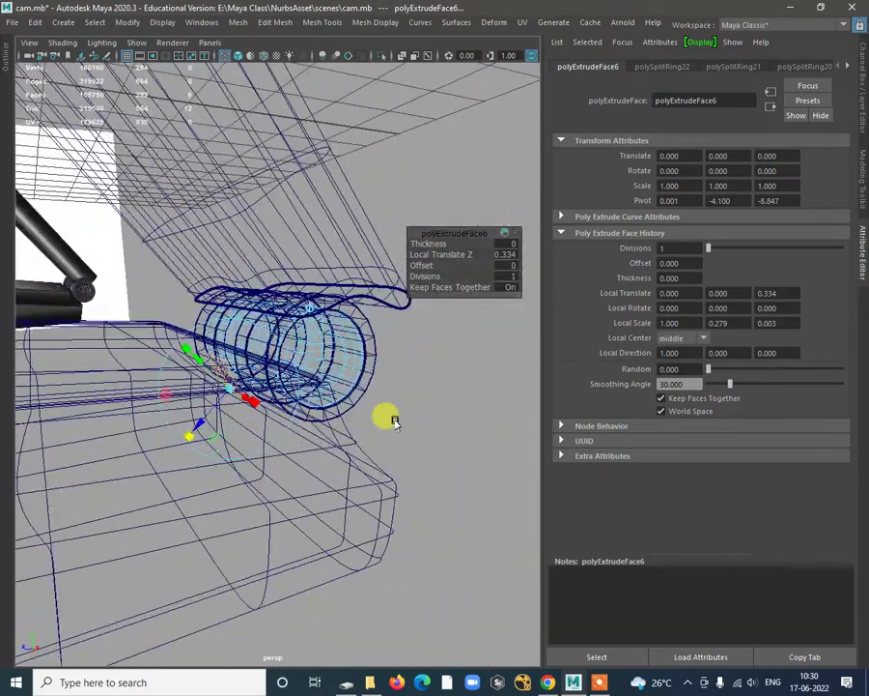
Step: Isolate the whole hinge cylinder with its extruded block and display it shaded and unsmoothed
{"action": "left_click", "coordinate": [380, 57]}
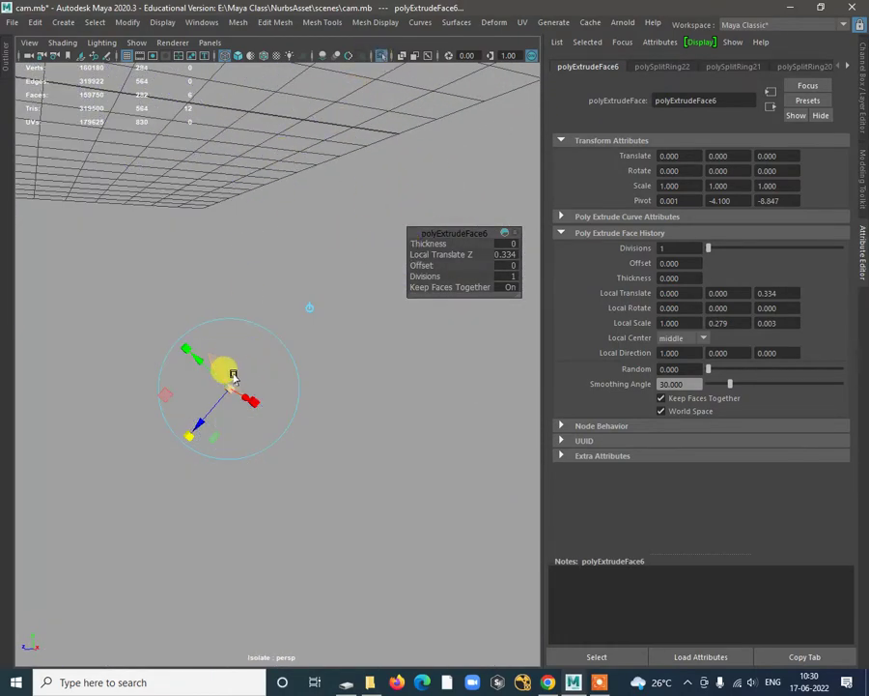
{"action": "right_click_drag", "start_coordinate": [230, 305], "coordinate": [293, 279]}
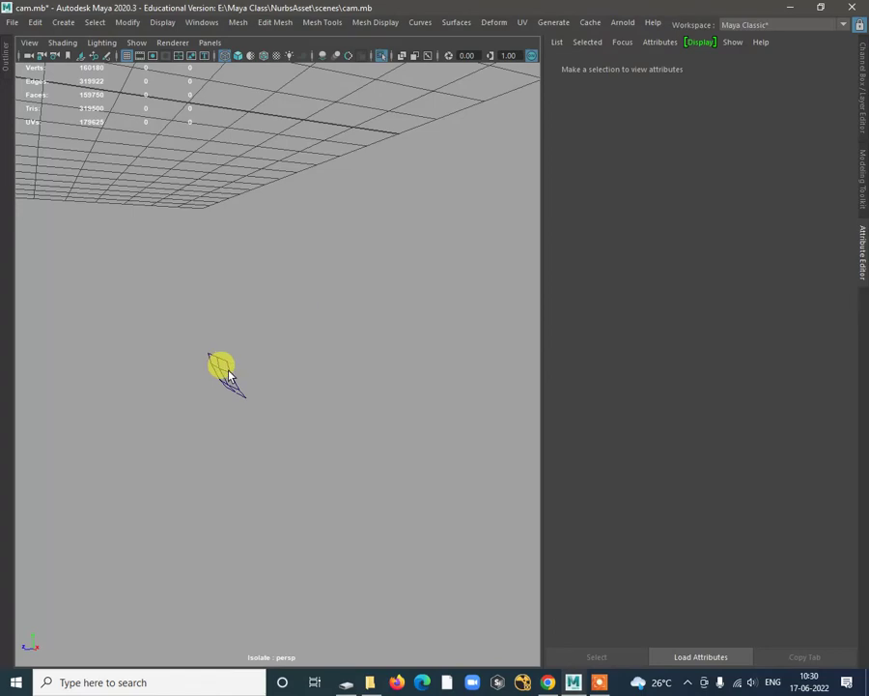
{"action": "left_click", "coordinate": [228, 373]}
{"action": "left_click", "coordinate": [380, 57]}
{"action": "key", "text": "f"}
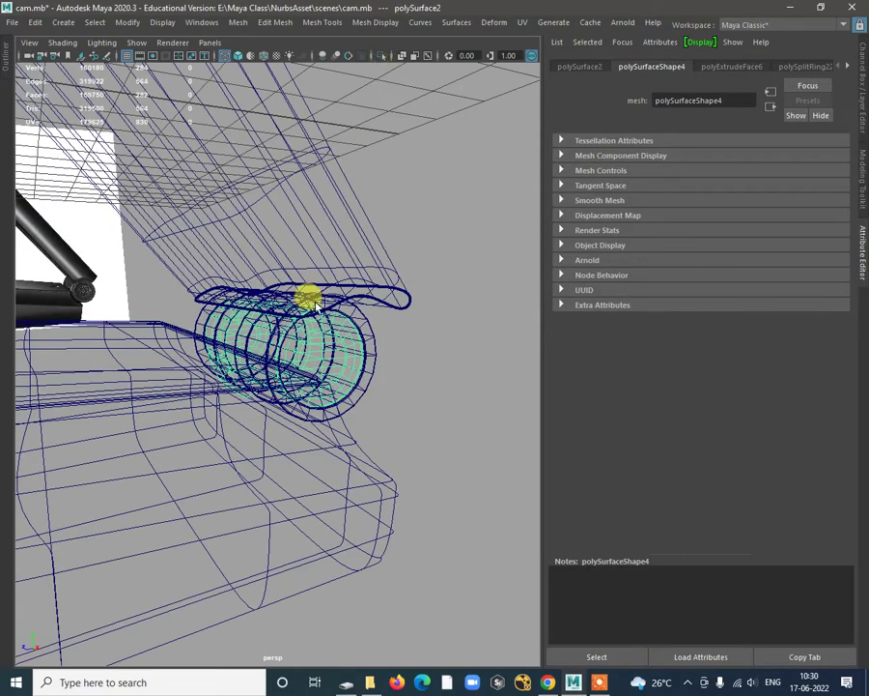
{"action": "left_click", "coordinate": [381, 57]}
{"action": "mouse_move", "coordinate": [386, 260]}
{"action": "left_mouse_down", "text": "alt"}
{"action": "mouse_move", "coordinate": [506, 320]}
{"action": "mouse_move", "coordinate": [409, 332]}
{"action": "mouse_move", "coordinate": [437, 388]}
{"action": "mouse_move", "coordinate": [279, 331]}
{"action": "mouse_move", "coordinate": [346, 384]}
{"action": "mouse_move", "coordinate": [327, 406]}
{"action": "mouse_move", "coordinate": [252, 393]}
{"action": "left_mouse_up", "text": "alt"}
{"action": "key", "text": "5"}
{"action": "right_click_drag", "start_coordinate": [211, 369], "coordinate": [140, 341], "text": "shift"}
{"action": "left_click_drag", "start_coordinate": [140, 341], "coordinate": [271, 356], "text": "alt"}
{"action": "key", "text": "1"}
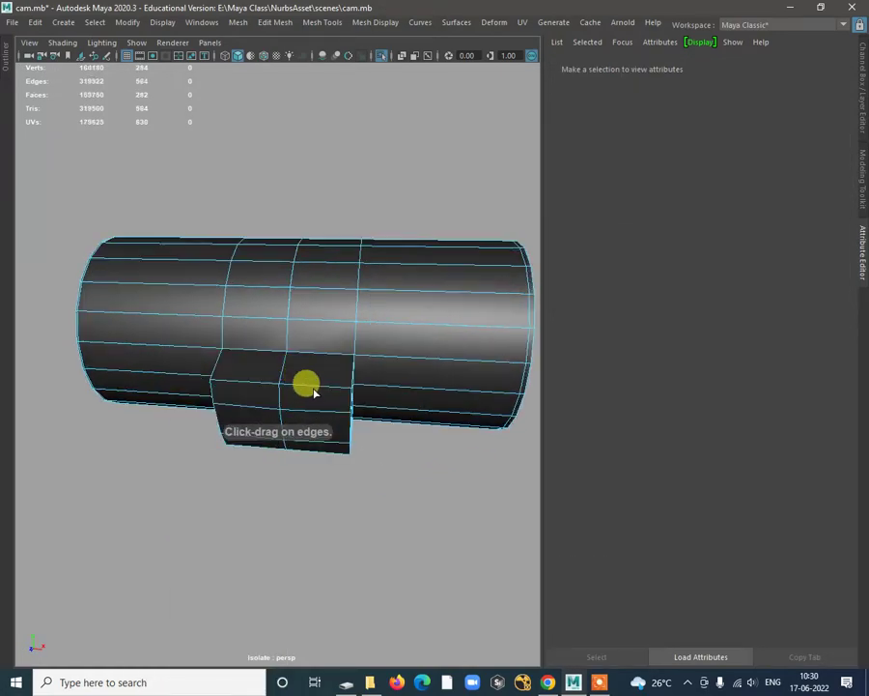
Step: Insert supporting edge loops on the extruded block near both of its side edges and close to its flat outer face
{"action": "left_click_drag", "start_coordinate": [317, 395], "coordinate": [307, 371], "text": "alt"}
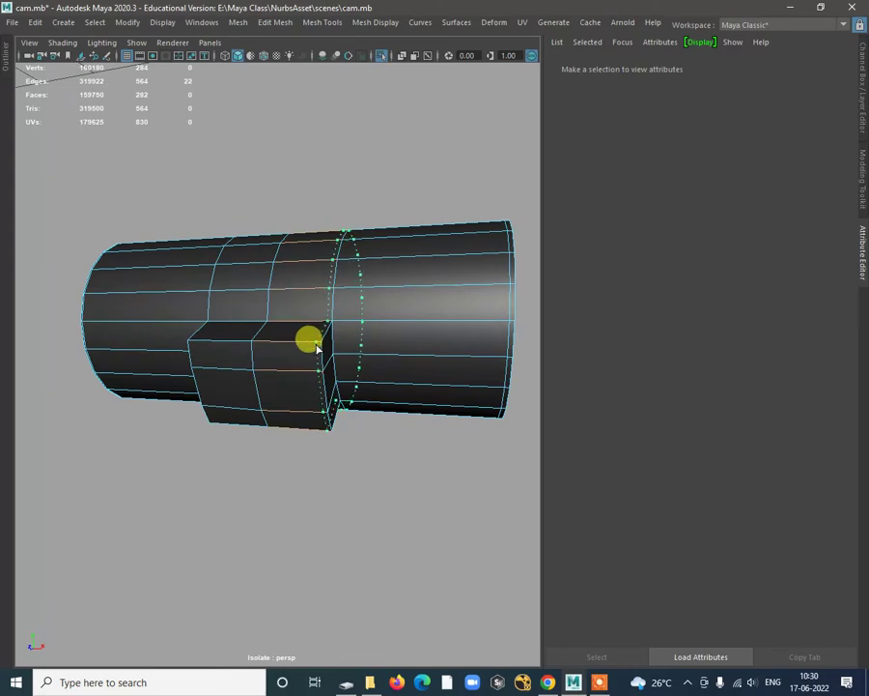
{"action": "left_click", "coordinate": [317, 346]}
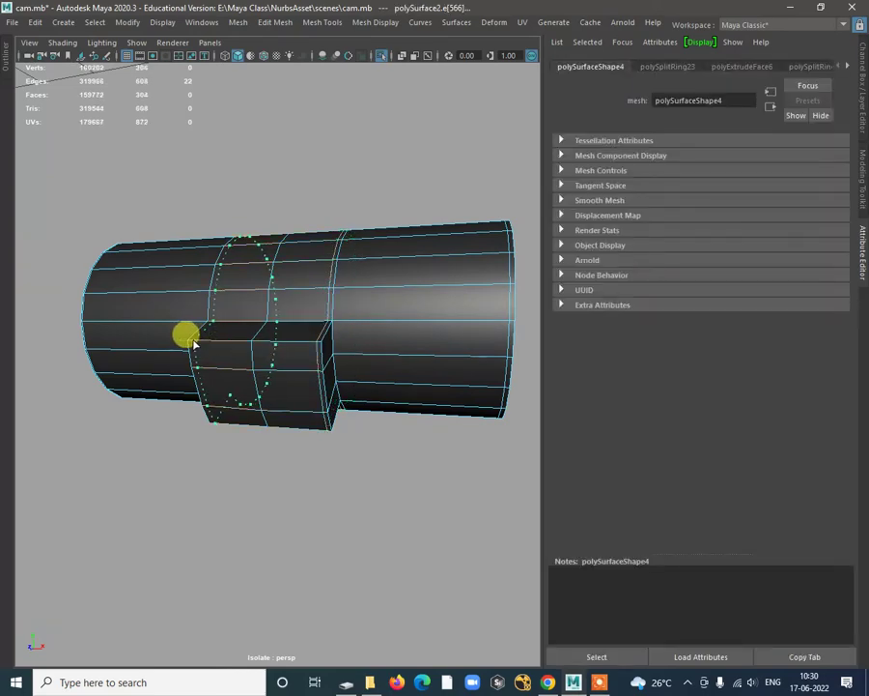
{"action": "left_click_drag", "start_coordinate": [266, 359], "coordinate": [220, 315], "text": "alt"}
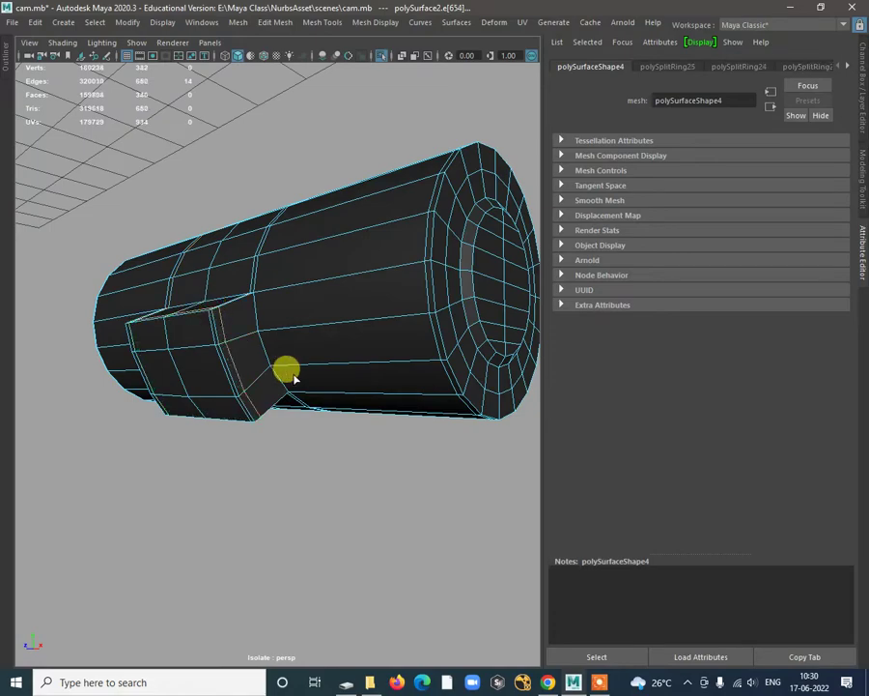
{"action": "left_click_drag", "start_coordinate": [294, 377], "coordinate": [417, 379], "text": "alt"}
Step: Show the hinge cylinder in smooth preview and bring back the rest of the webcam model
{"action": "key", "text": "w"}
{"action": "right_click_drag", "start_coordinate": [355, 291], "coordinate": [406, 278]}
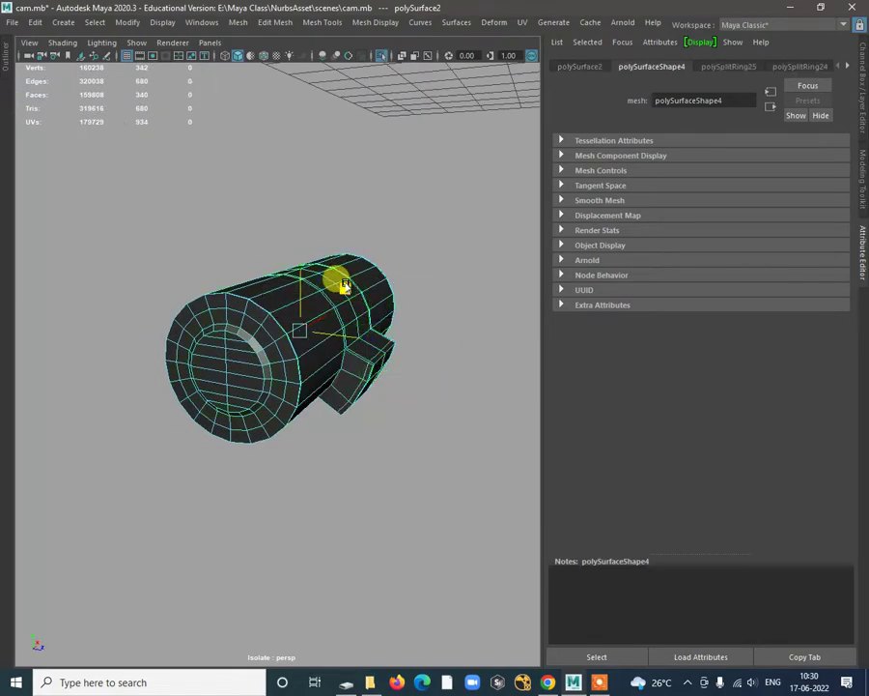
{"action": "left_click", "coordinate": [434, 277]}
{"action": "left_click_drag", "start_coordinate": [409, 352], "coordinate": [290, 349], "text": "alt"}
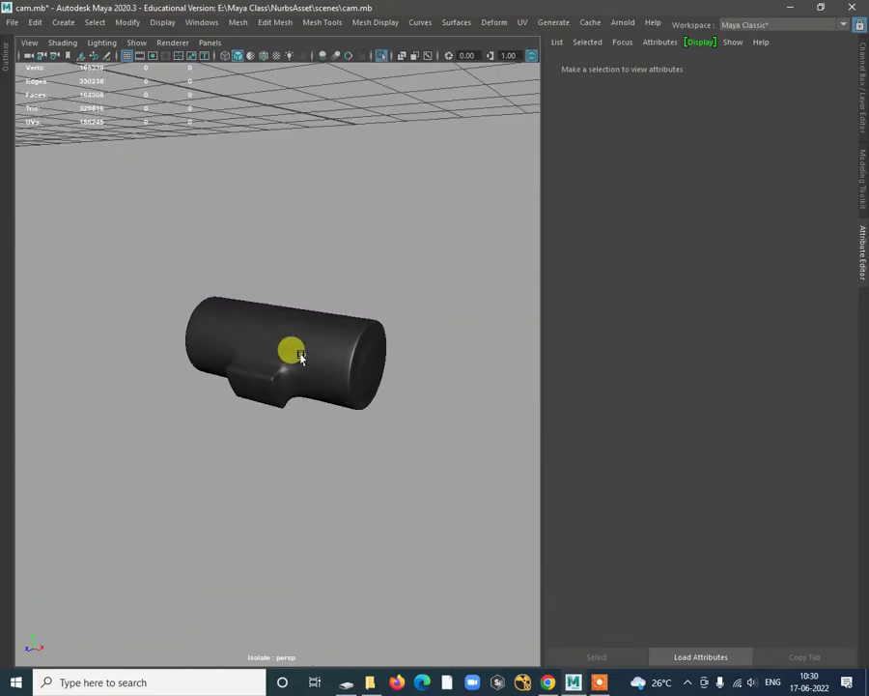
{"action": "left_click", "coordinate": [291, 350]}
{"action": "left_click", "coordinate": [379, 56]}
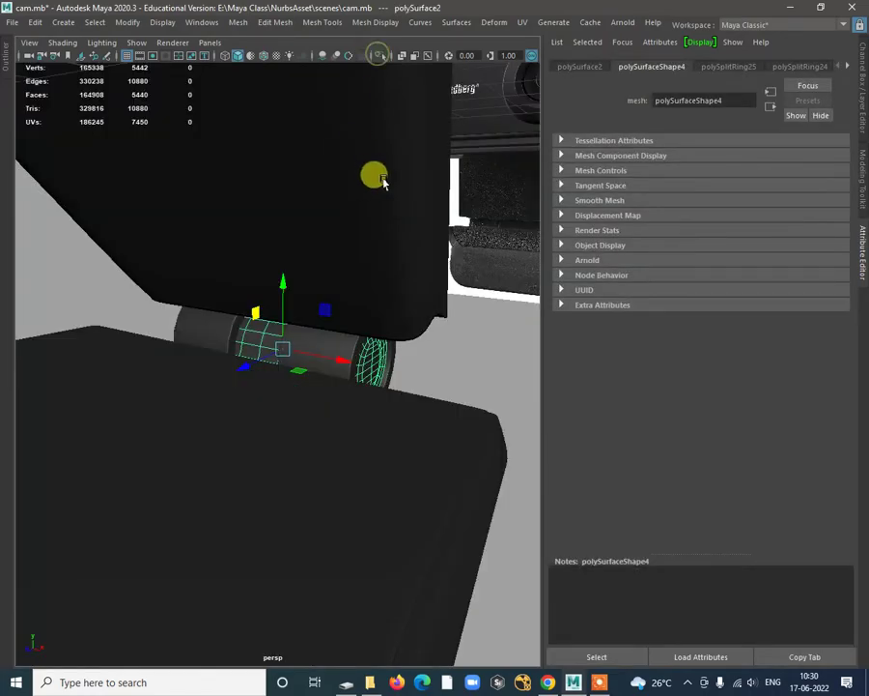
{"action": "left_click", "coordinate": [483, 398]}
Step: Examine the complete webcam model from the front, side and hinge area, ending in the four-view layout
{"action": "key", "text": "a"}
{"action": "mouse_move", "coordinate": [263, 379]}
{"action": "left_mouse_down", "text": "alt"}
{"action": "mouse_move", "coordinate": [111, 370]}
{"action": "mouse_move", "coordinate": [324, 418]}
{"action": "mouse_move", "coordinate": [403, 338]}
{"action": "mouse_move", "coordinate": [494, 335]}
{"action": "mouse_move", "coordinate": [358, 316]}
{"action": "mouse_move", "coordinate": [509, 429]}
{"action": "mouse_move", "coordinate": [138, 444]}
{"action": "mouse_move", "coordinate": [127, 407]}
{"action": "mouse_move", "coordinate": [175, 418]}
{"action": "mouse_move", "coordinate": [229, 385]}
{"action": "mouse_move", "coordinate": [287, 461]}
{"action": "mouse_move", "coordinate": [210, 454]}
{"action": "mouse_move", "coordinate": [156, 381]}
{"action": "mouse_move", "coordinate": [328, 394]}
{"action": "mouse_move", "coordinate": [390, 375]}
{"action": "mouse_move", "coordinate": [485, 381]}
{"action": "mouse_move", "coordinate": [266, 394]}
{"action": "left_mouse_up", "text": "alt"}
{"action": "right_click_drag", "start_coordinate": [267, 394], "coordinate": [416, 408], "text": "alt"}
{"action": "left_click_drag", "start_coordinate": [415, 407], "coordinate": [243, 290], "text": "alt"}
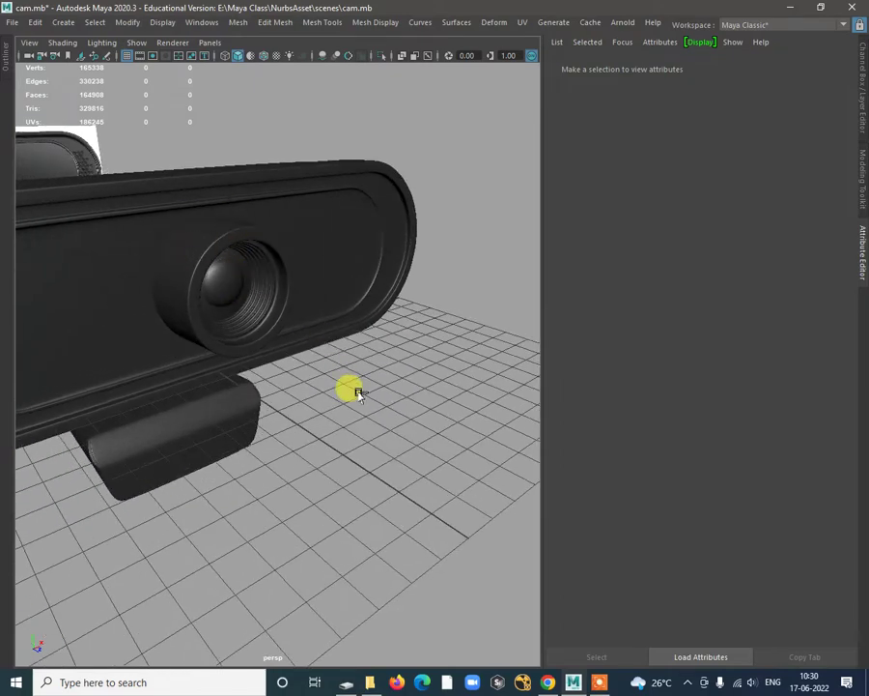
{"action": "right_click_drag", "start_coordinate": [384, 436], "coordinate": [244, 386], "text": "alt"}
{"action": "left_click_drag", "start_coordinate": [244, 387], "coordinate": [301, 348], "text": "alt"}
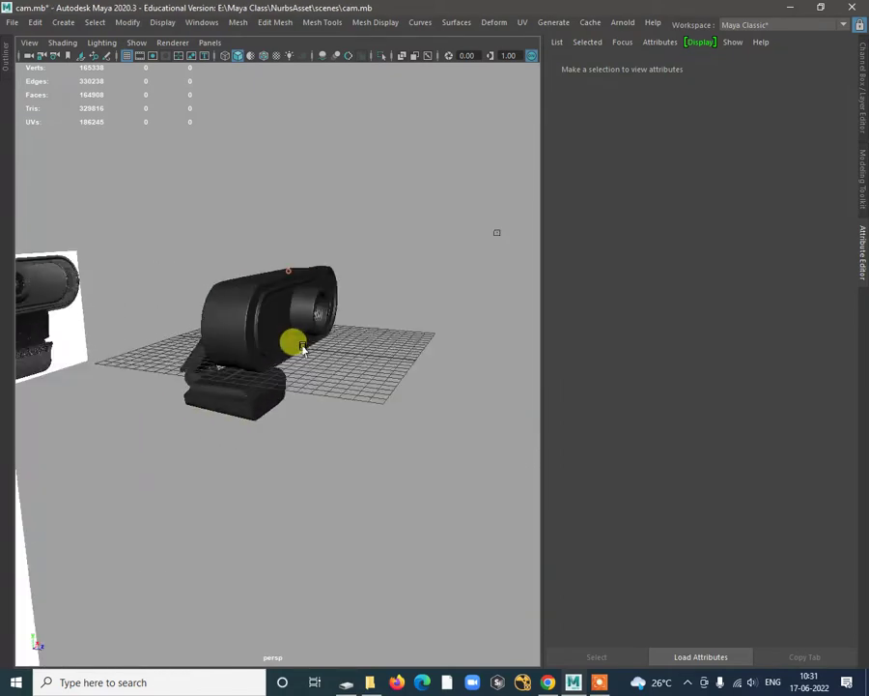
{"action": "right_click_drag", "start_coordinate": [301, 348], "coordinate": [360, 402], "text": "alt"}
{"action": "left_click_drag", "start_coordinate": [359, 402], "coordinate": [249, 304], "text": "alt"}
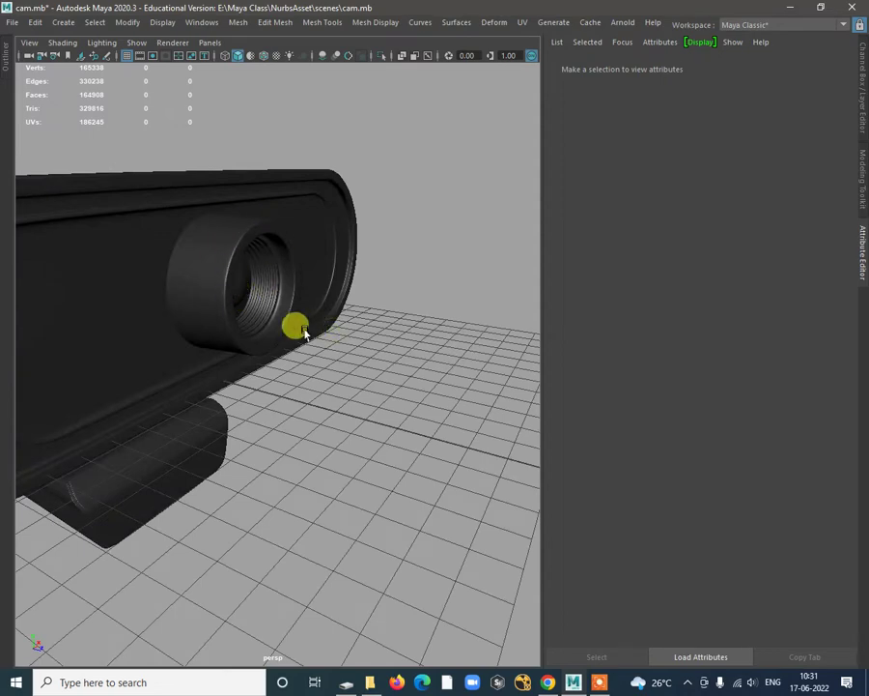
{"action": "mouse_move", "coordinate": [345, 394]}
{"action": "left_mouse_down", "text": "alt"}
{"action": "mouse_move", "coordinate": [312, 406]}
{"action": "mouse_move", "coordinate": [337, 397]}
{"action": "left_mouse_up", "text": "alt"}
{"action": "middle_click_drag", "start_coordinate": [337, 397], "coordinate": [404, 413], "text": "alt"}
{"action": "key", "text": "space"}
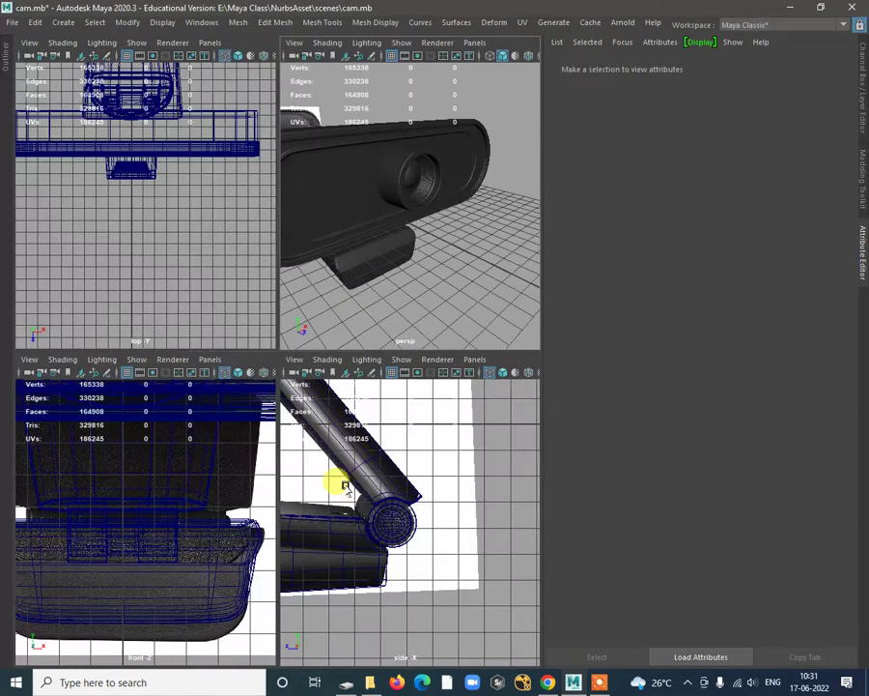
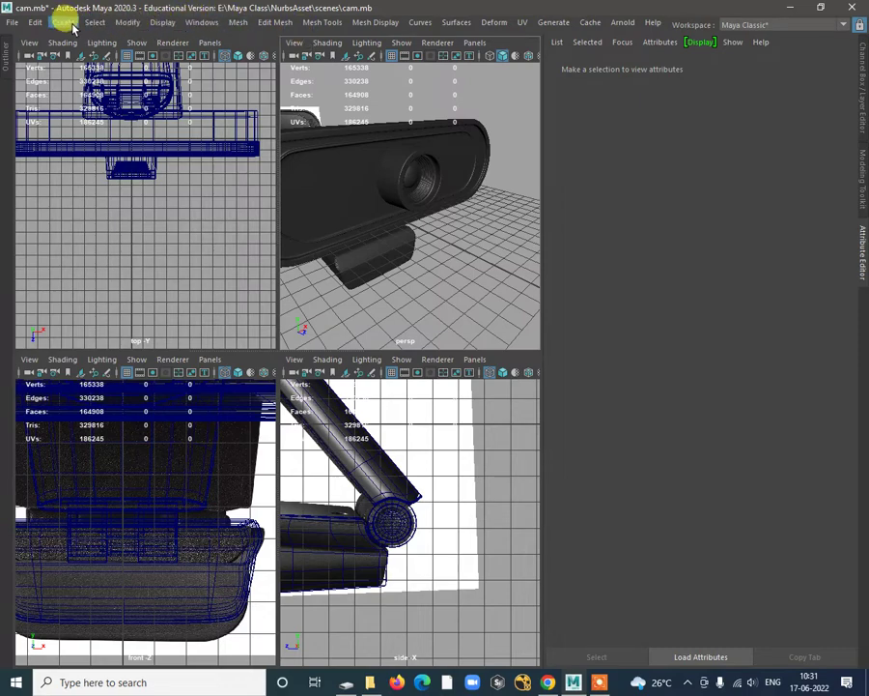
Step: Create a polygon sphere and move it to the mouth of the lens barrel using the side view
{"action": "left_click", "coordinate": [64, 24]}
{"action": "mouse_move", "coordinate": [117, 72]}
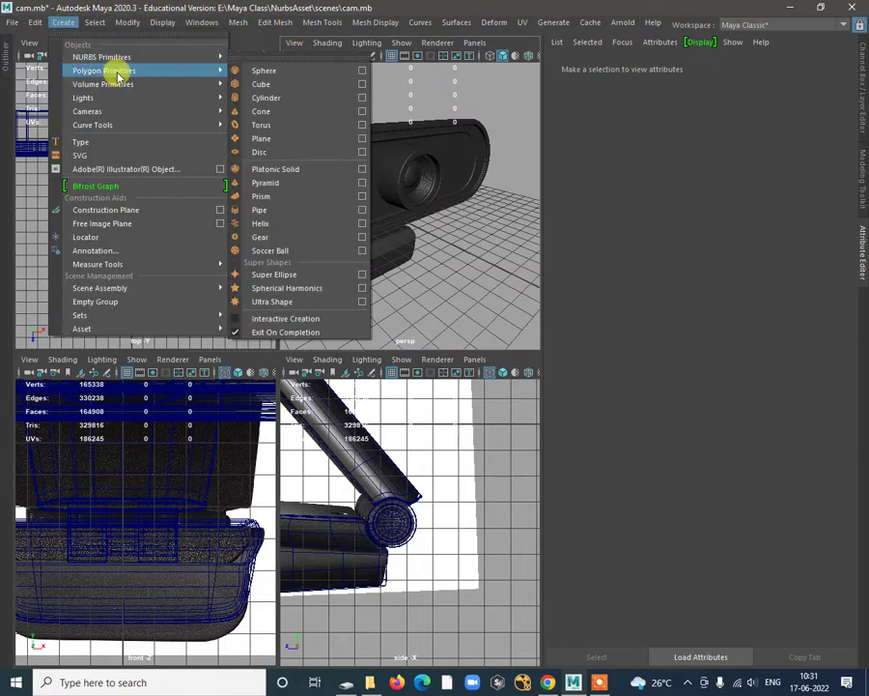
{"action": "left_click", "coordinate": [269, 72]}
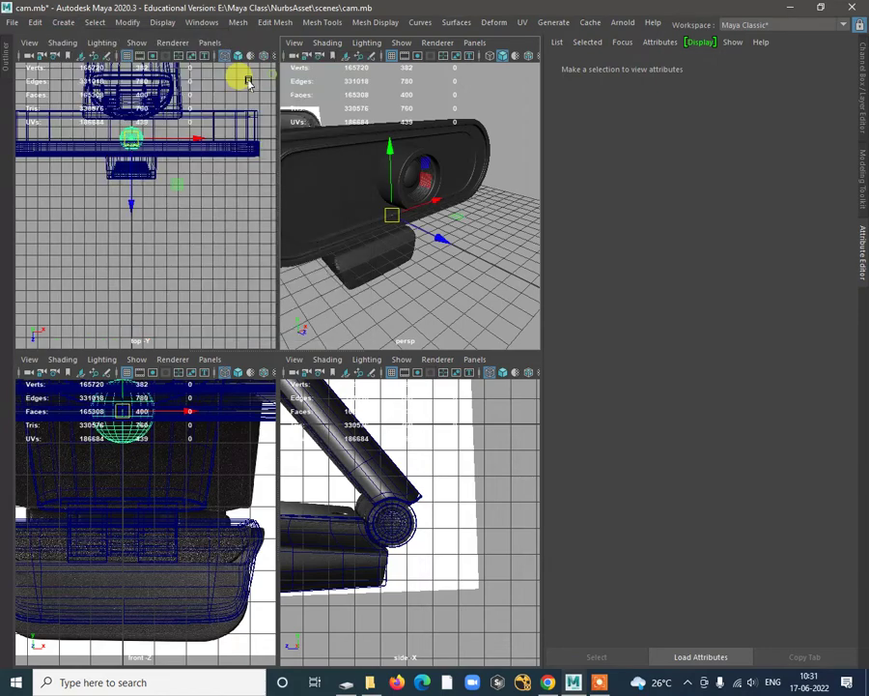
{"action": "key", "text": "space"}
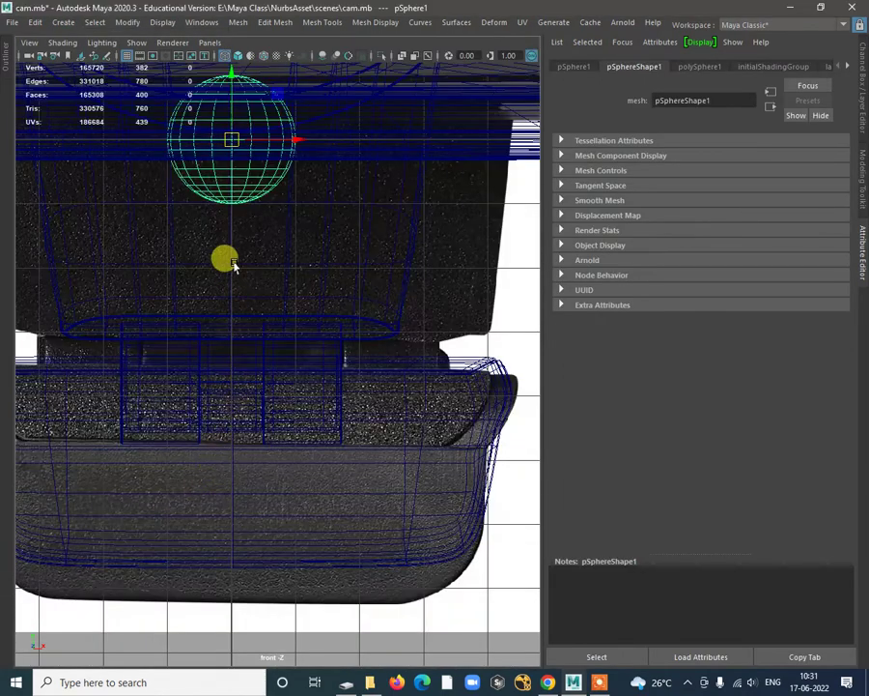
{"action": "key", "text": "space"}
{"action": "key", "text": "space"}
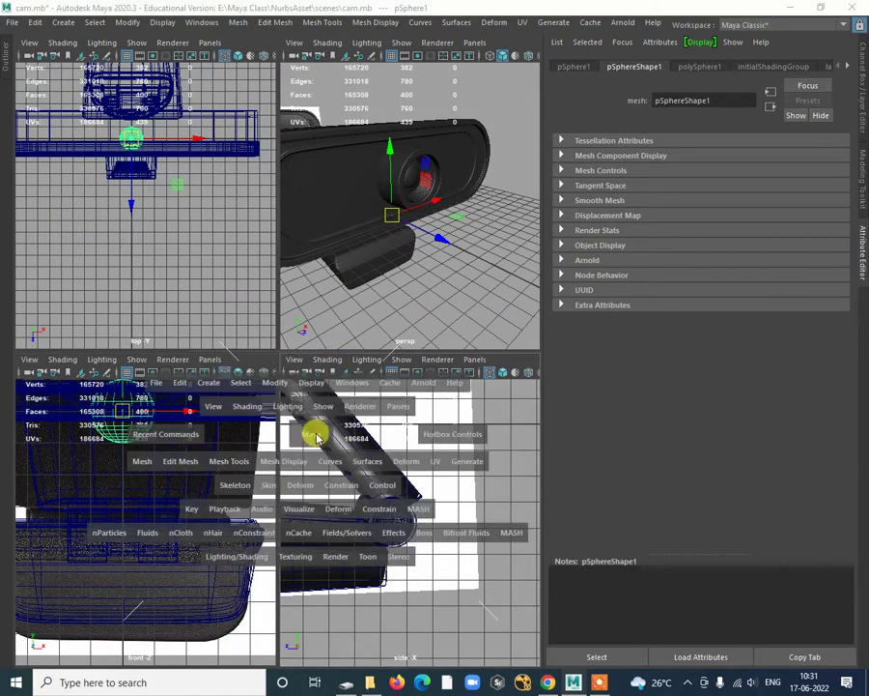
{"action": "right_click_drag", "start_coordinate": [311, 427], "coordinate": [72, 247], "text": "alt"}
{"action": "middle_click_drag", "start_coordinate": [72, 246], "coordinate": [243, 320], "text": "alt"}
{"action": "right_click_drag", "start_coordinate": [243, 320], "coordinate": [332, 485], "text": "alt"}
{"action": "middle_click_drag", "start_coordinate": [375, 493], "coordinate": [329, 371]}
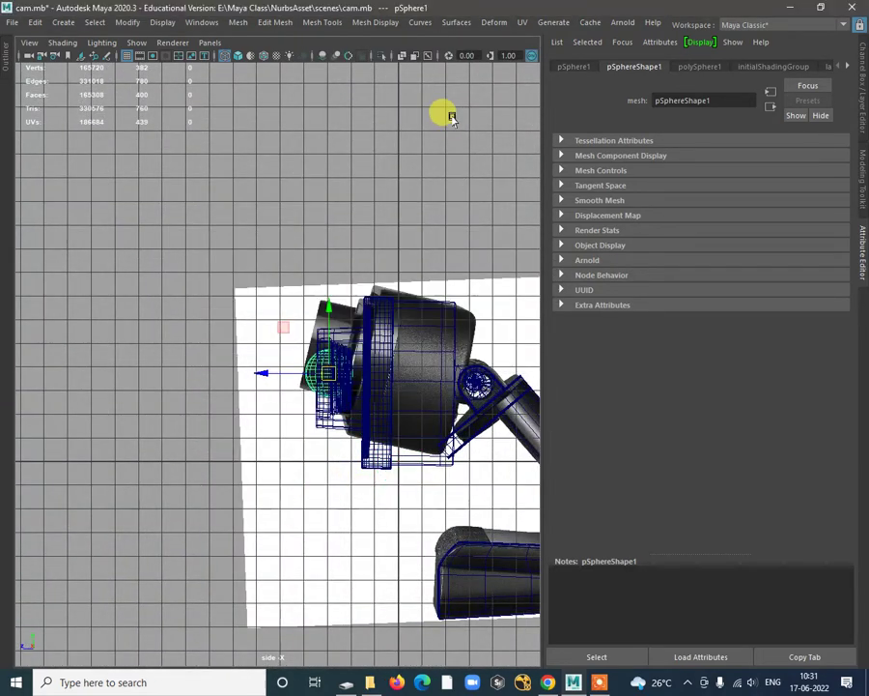
Step: Rotate the sphere in the perspective view so that its pole faces straight out of the lens
{"action": "key", "text": "space"}
{"action": "key", "text": "space"}
{"action": "left_click_drag", "start_coordinate": [375, 200], "coordinate": [410, 257], "text": "alt"}
{"action": "right_click_drag", "start_coordinate": [410, 257], "coordinate": [425, 324], "text": "alt"}
{"action": "left_click_drag", "start_coordinate": [425, 323], "coordinate": [285, 333], "text": "alt"}
{"action": "key", "text": "e"}
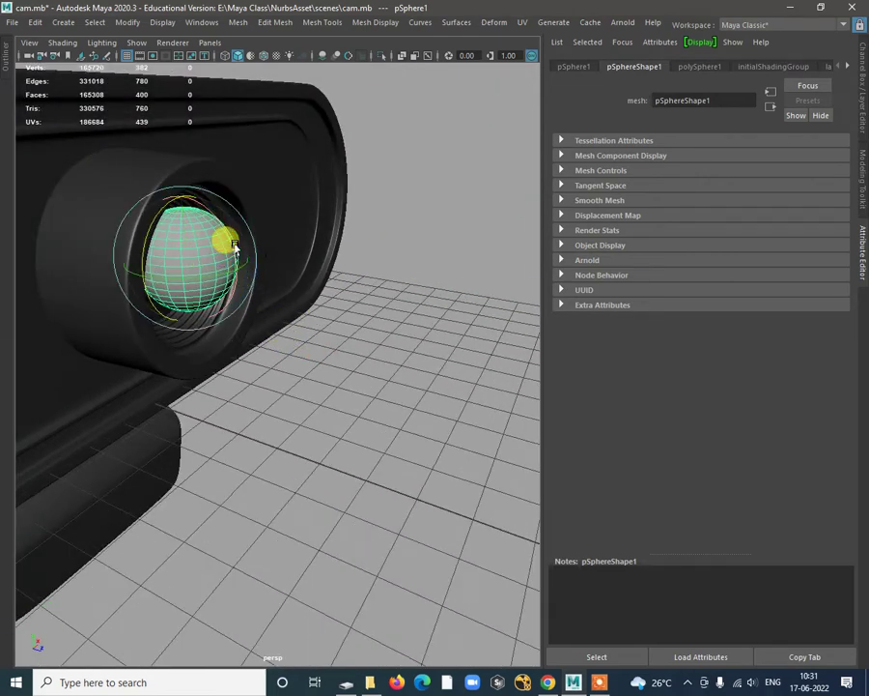
{"action": "left_click_drag", "start_coordinate": [223, 232], "coordinate": [228, 387]}
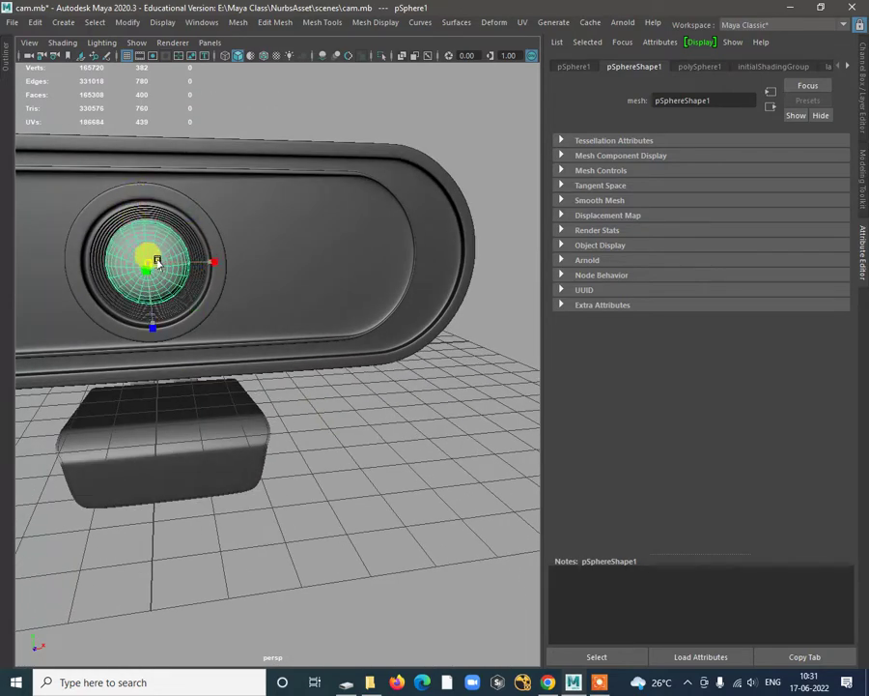
Step: Scale the sphere up to fill the lens ring and flatten it along its depth axis
{"action": "left_click_drag", "start_coordinate": [157, 261], "coordinate": [194, 262]}
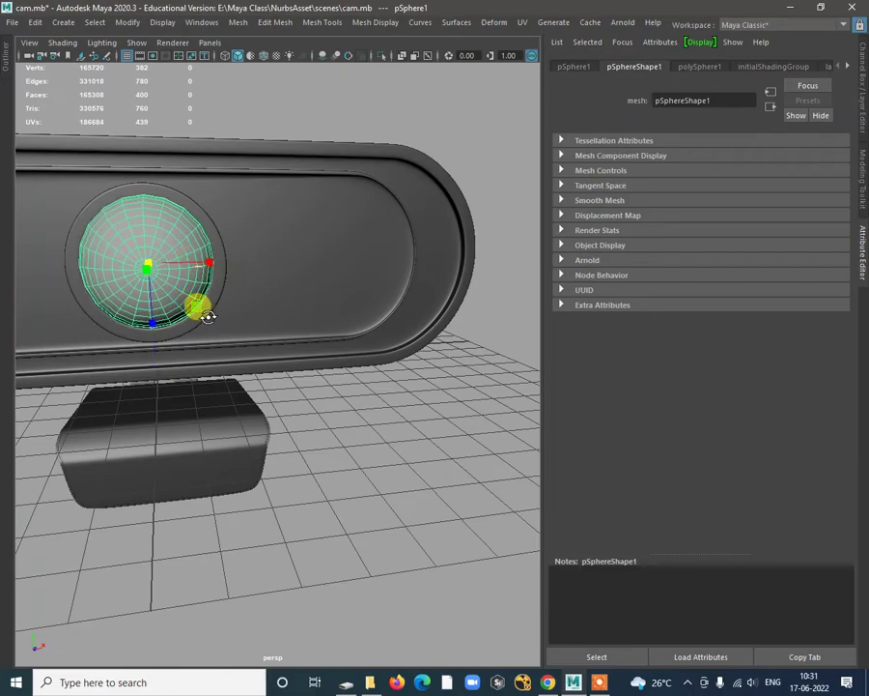
{"action": "left_click_drag", "start_coordinate": [208, 316], "coordinate": [190, 309], "text": "alt"}
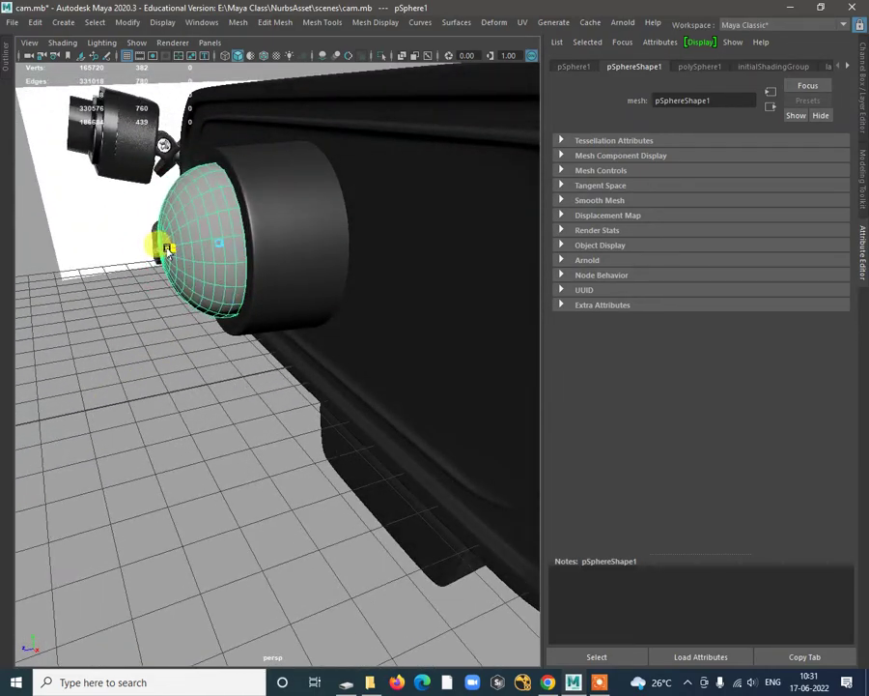
{"action": "left_click_drag", "start_coordinate": [167, 249], "coordinate": [319, 350]}
Step: Adjust the flattened sphere's height and depth so that it sits centred inside the lens barrel
{"action": "left_click", "coordinate": [382, 404]}
{"action": "left_click_drag", "start_coordinate": [382, 404], "coordinate": [168, 324], "text": "alt"}
{"action": "left_click", "coordinate": [160, 291]}
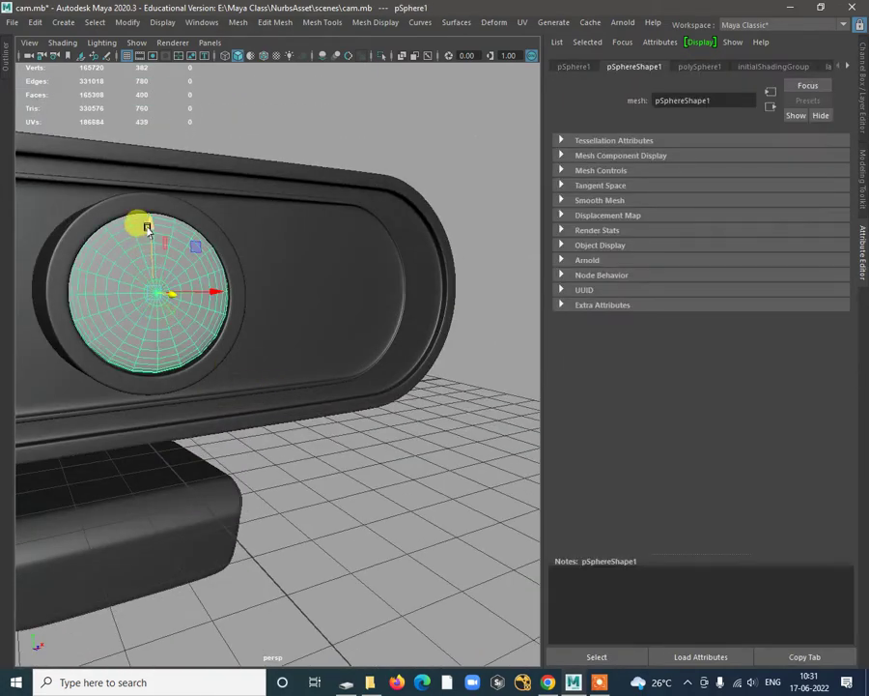
{"action": "left_click_drag", "start_coordinate": [148, 230], "coordinate": [148, 233]}
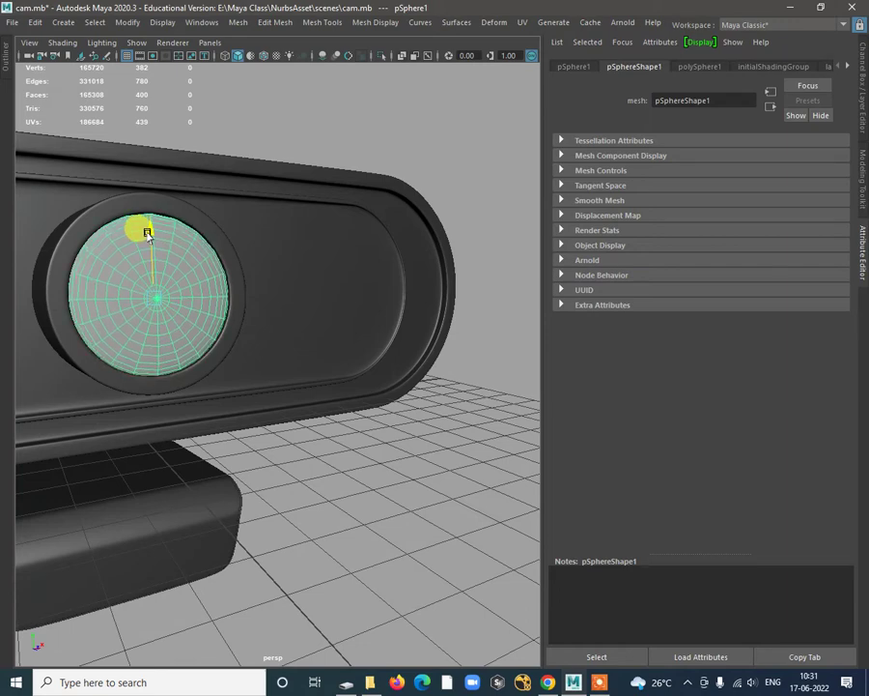
{"action": "left_click_drag", "start_coordinate": [220, 265], "coordinate": [224, 326], "text": "alt"}
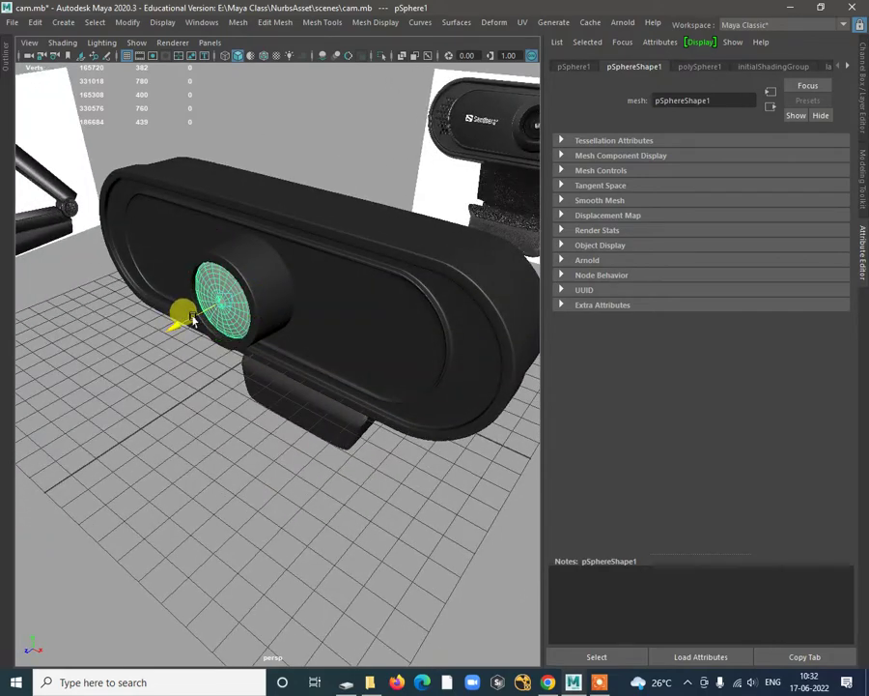
{"action": "left_click_drag", "start_coordinate": [192, 320], "coordinate": [229, 316], "text": "alt"}
Step: Assign a new Blinn material to the lens sphere with a dark colour and a fairly high transparency
{"action": "right_click", "coordinate": [217, 322]}
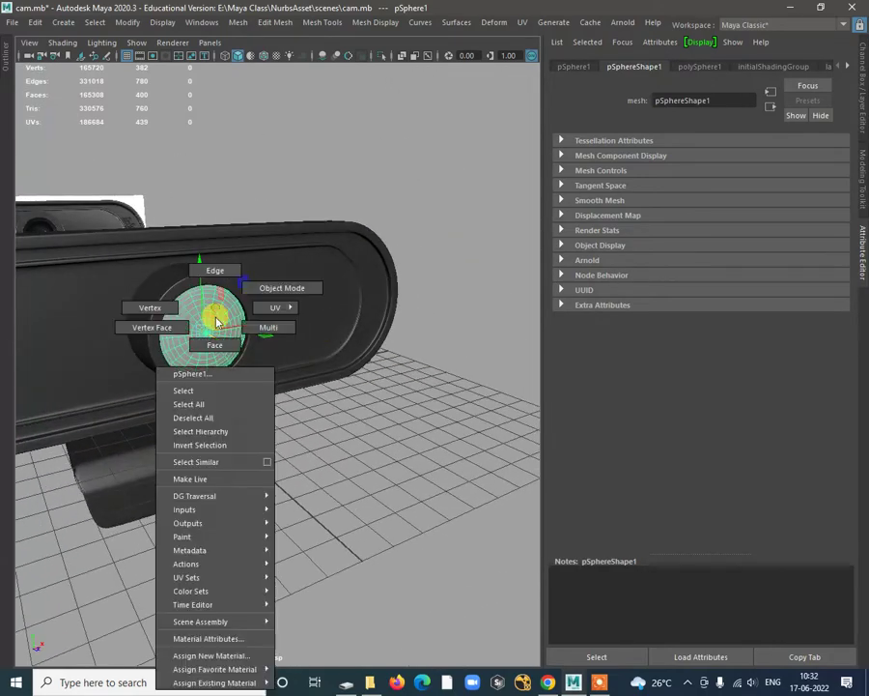
{"action": "left_click", "coordinate": [211, 656]}
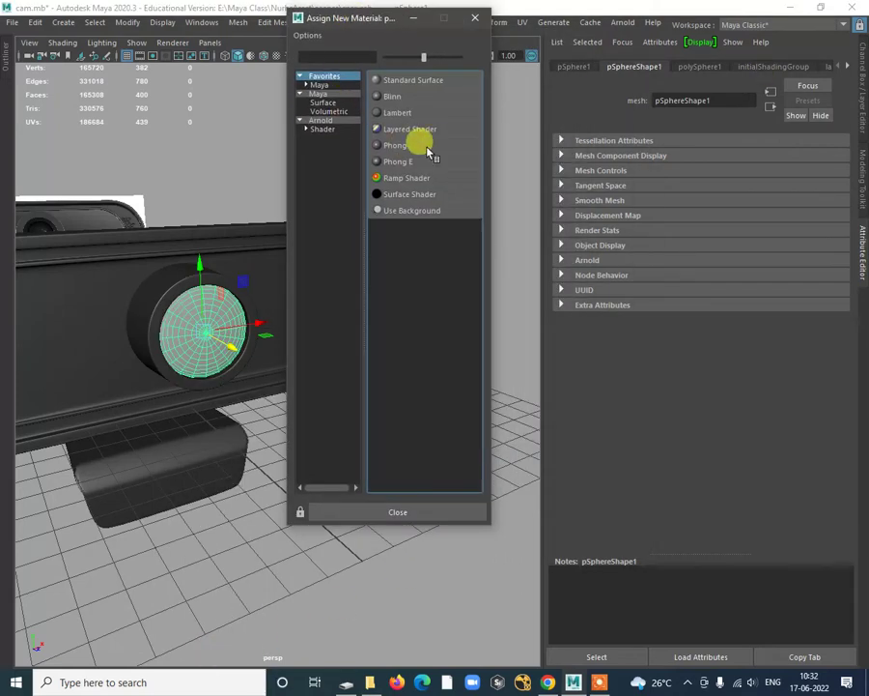
{"action": "left_click", "coordinate": [389, 98]}
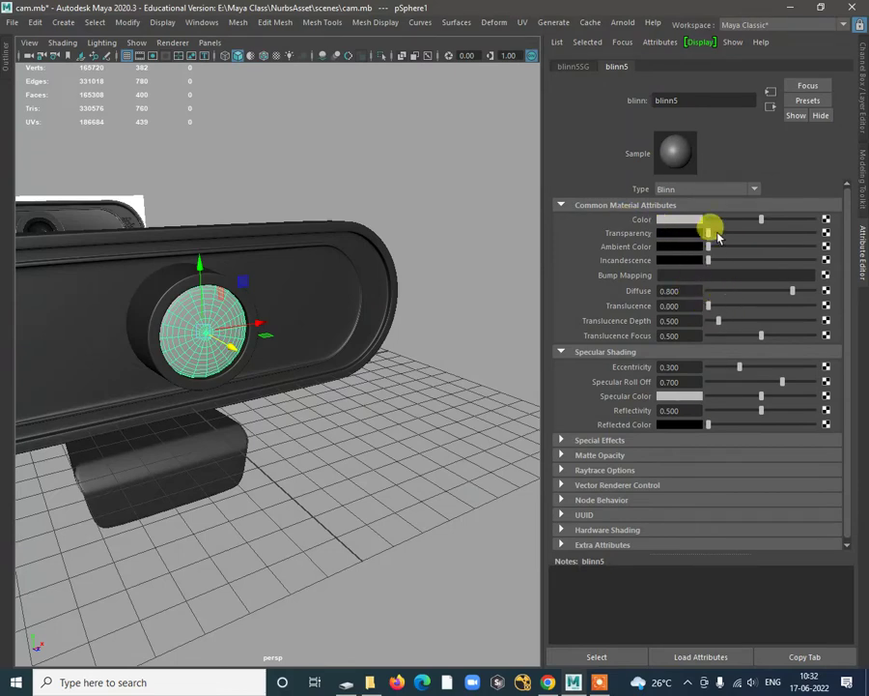
{"action": "mouse_move", "coordinate": [720, 235]}
{"action": "left_mouse_down"}
{"action": "mouse_move", "coordinate": [778, 242]}
{"action": "mouse_move", "coordinate": [790, 219]}
{"action": "mouse_move", "coordinate": [699, 230]}
{"action": "mouse_move", "coordinate": [729, 228]}
{"action": "mouse_move", "coordinate": [711, 230]}
{"action": "left_mouse_up"}
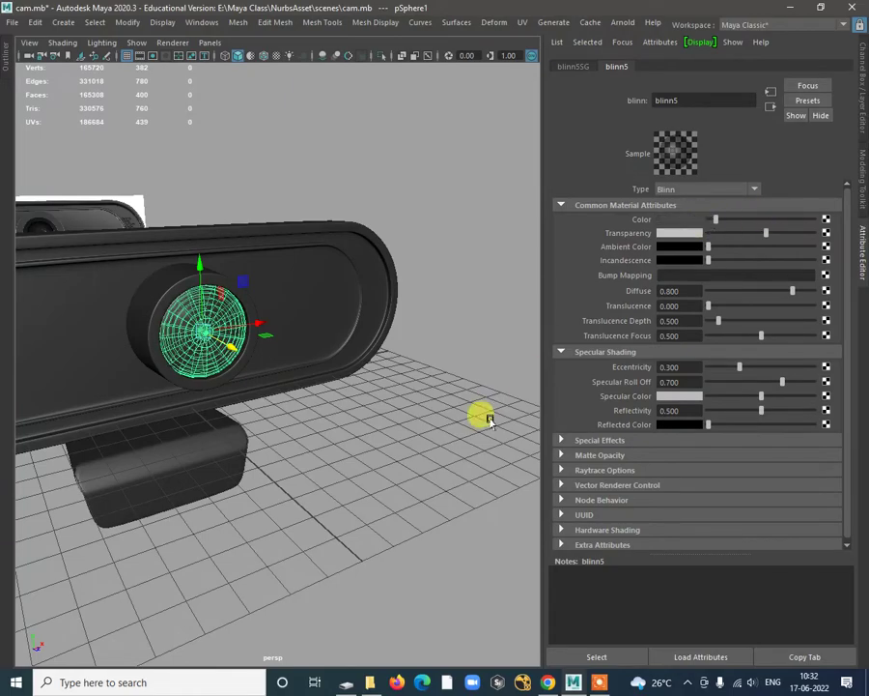
Step: Fine-tune the lens sphere's depth and vertical position so that it stays centred in the lens ring
{"action": "left_click", "coordinate": [422, 449]}
{"action": "left_click_drag", "start_coordinate": [422, 449], "coordinate": [378, 391], "text": "alt"}
{"action": "left_click", "coordinate": [228, 331]}
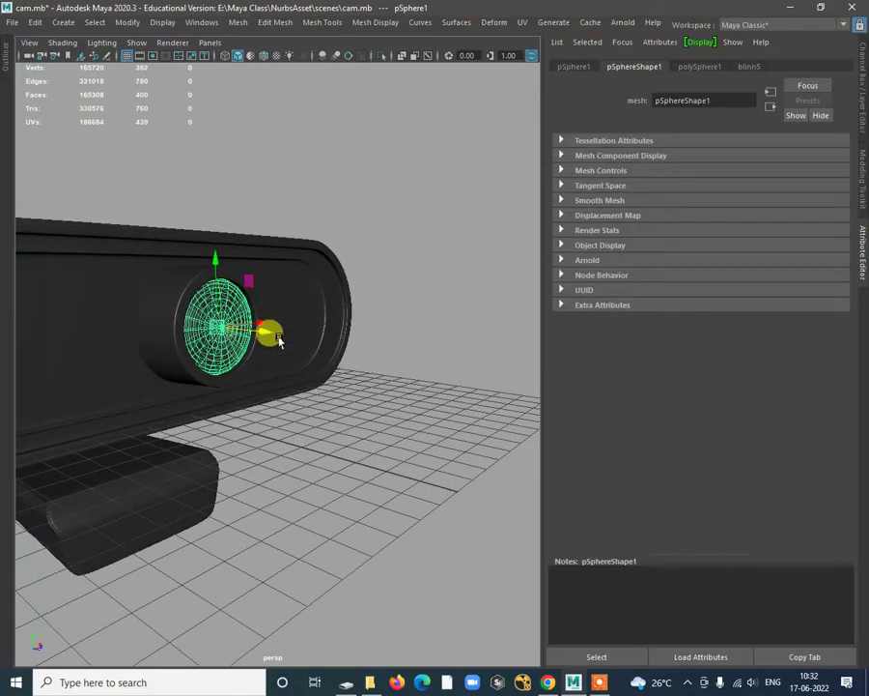
{"action": "mouse_move", "coordinate": [281, 341]}
{"action": "left_mouse_down", "text": "alt"}
{"action": "mouse_move", "coordinate": [297, 381]}
{"action": "mouse_move", "coordinate": [248, 394]}
{"action": "mouse_move", "coordinate": [294, 408]}
{"action": "mouse_move", "coordinate": [316, 381]}
{"action": "mouse_move", "coordinate": [364, 379]}
{"action": "mouse_move", "coordinate": [304, 385]}
{"action": "mouse_move", "coordinate": [275, 344]}
{"action": "left_mouse_up", "text": "alt"}
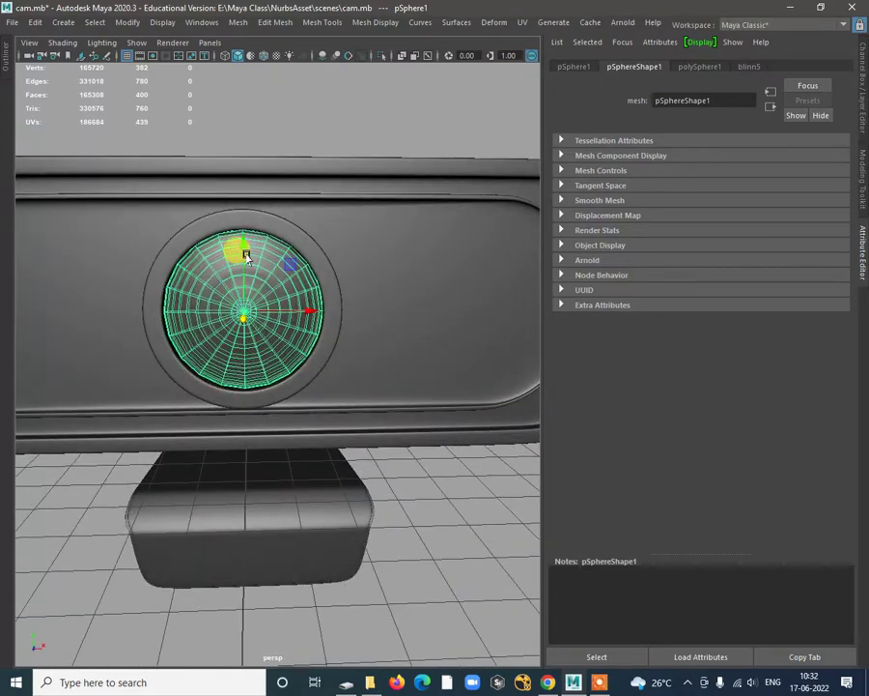
{"action": "left_click_drag", "start_coordinate": [239, 254], "coordinate": [300, 315], "text": "alt"}
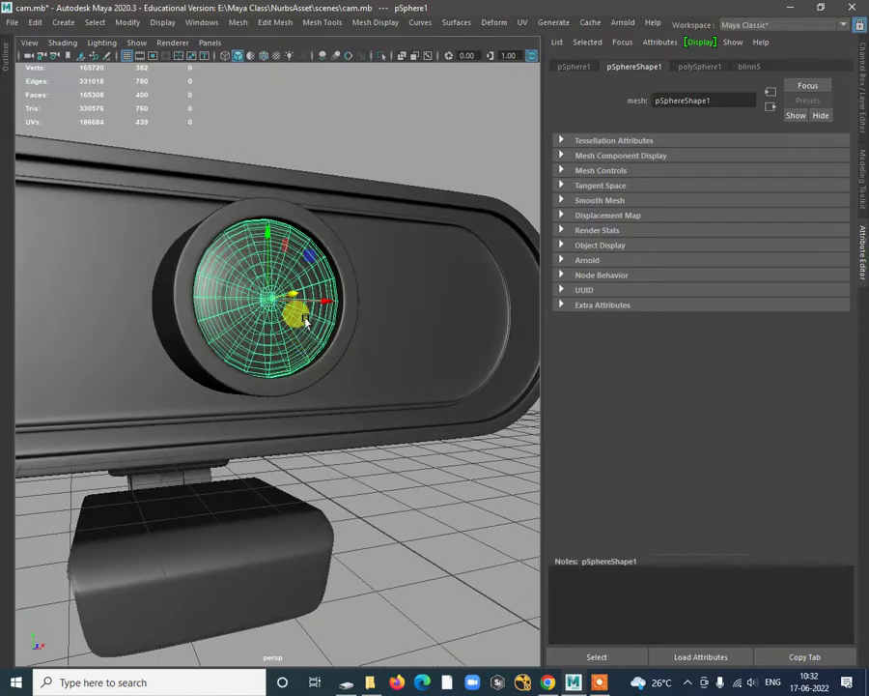
Step: Raise the lens material's transparency to nearly white and set its Eccentricity to 0.110 and Specular Roll Off to 1.000
{"action": "right_click_drag", "start_coordinate": [305, 307], "coordinate": [329, 637]}
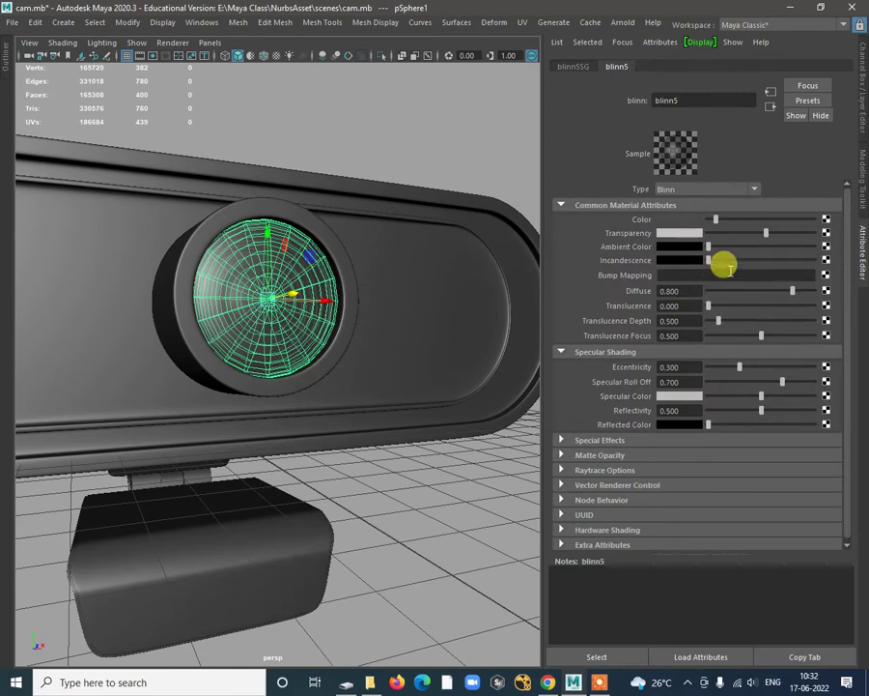
{"action": "mouse_move", "coordinate": [765, 237]}
{"action": "left_mouse_down"}
{"action": "mouse_move", "coordinate": [836, 241]}
{"action": "mouse_move", "coordinate": [769, 241]}
{"action": "mouse_move", "coordinate": [802, 248]}
{"action": "left_mouse_up"}
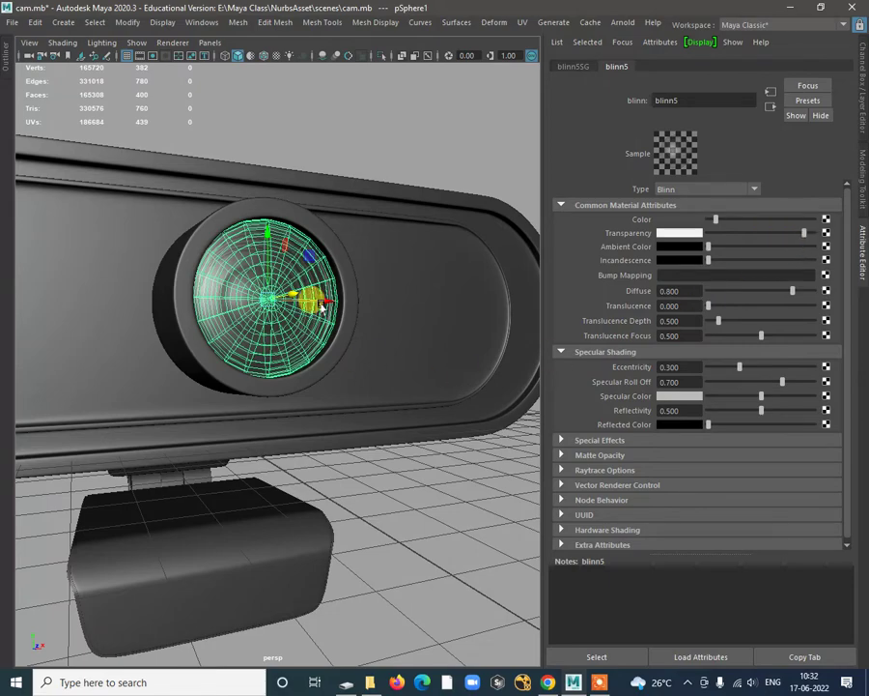
{"action": "left_click_drag", "start_coordinate": [321, 307], "coordinate": [255, 254], "text": "alt"}
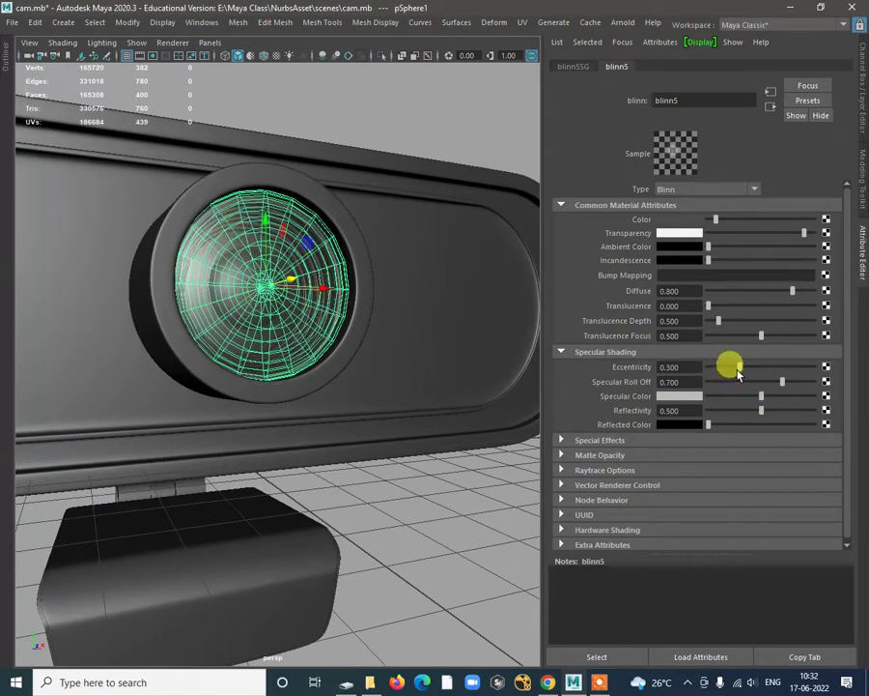
{"action": "left_click_drag", "start_coordinate": [737, 372], "coordinate": [716, 378]}
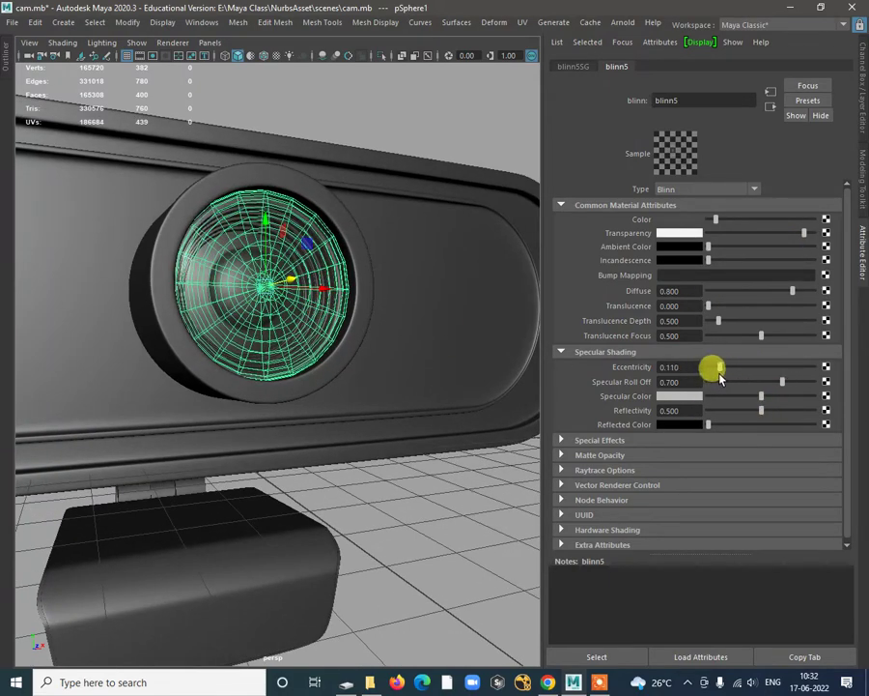
{"action": "left_click_drag", "start_coordinate": [778, 391], "coordinate": [829, 387]}
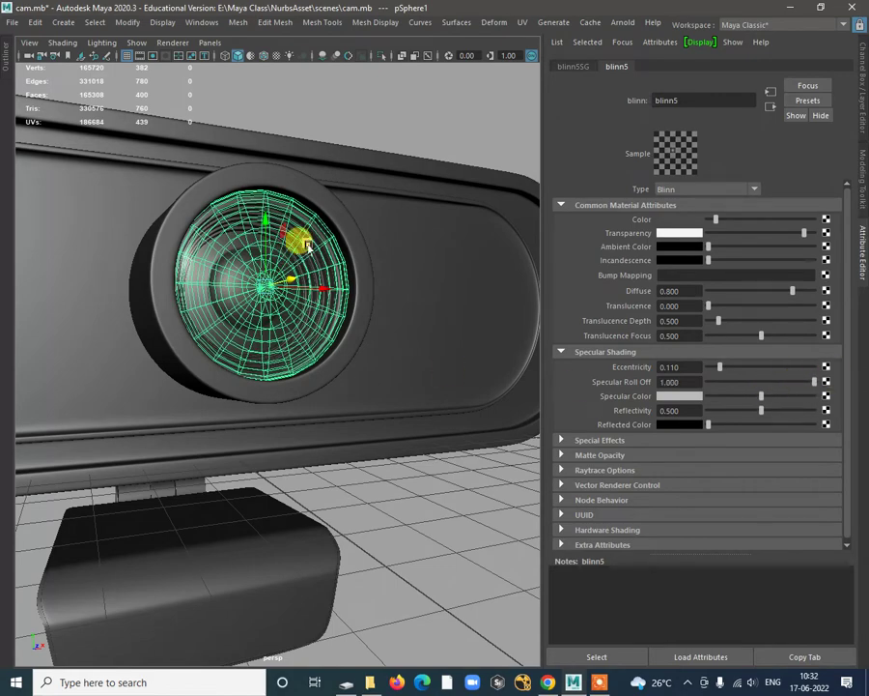
Step: Examine the transparent lens sphere inside its barrel from the front and from an angle
{"action": "right_click_drag", "start_coordinate": [310, 237], "coordinate": [377, 216]}
{"action": "left_click", "coordinate": [444, 518]}
{"action": "scroll", "coordinate": [435, 507], "scroll_direction": "down", "scroll_amount": 5}
{"action": "left_click_drag", "start_coordinate": [401, 460], "coordinate": [286, 417], "text": "alt"}
{"action": "left_click", "coordinate": [249, 345]}
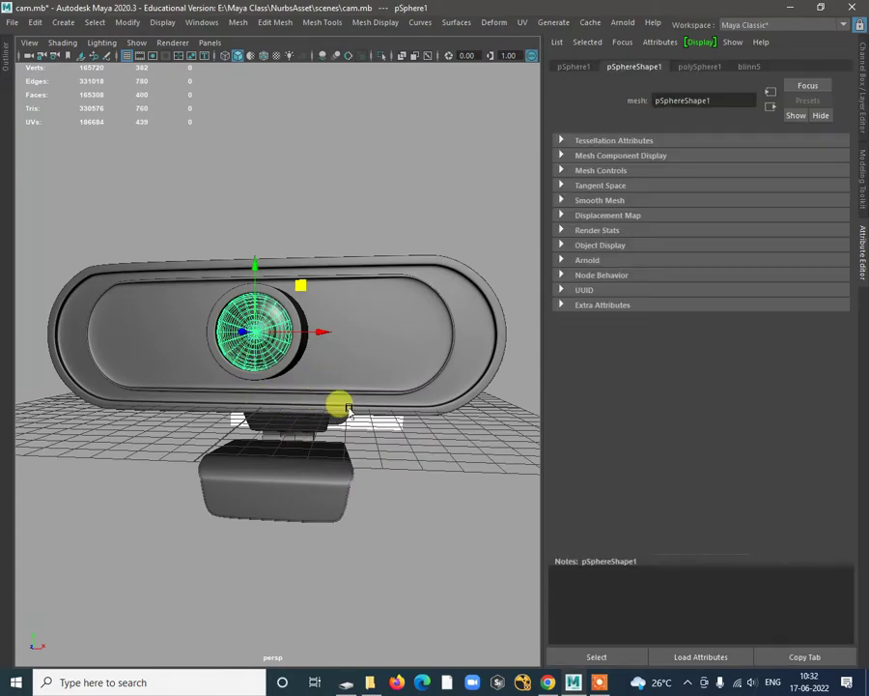
{"action": "left_click_drag", "start_coordinate": [339, 404], "coordinate": [450, 498], "text": "alt"}
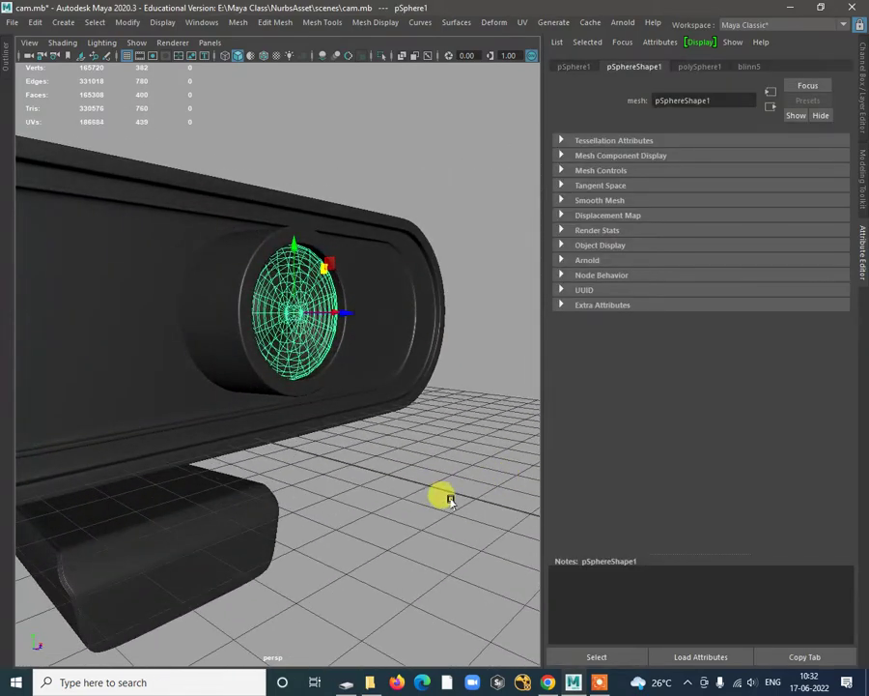
{"action": "left_click", "coordinate": [446, 499]}
Step: Examine the whole webcam from the side, rear and above, including its base's position relative to the grid
{"action": "scroll", "coordinate": [356, 486], "scroll_direction": "down", "scroll_amount": 6}
{"action": "left_click_drag", "start_coordinate": [357, 483], "coordinate": [333, 311], "text": "alt"}
{"action": "left_click_drag", "start_coordinate": [299, 424], "coordinate": [220, 410]}
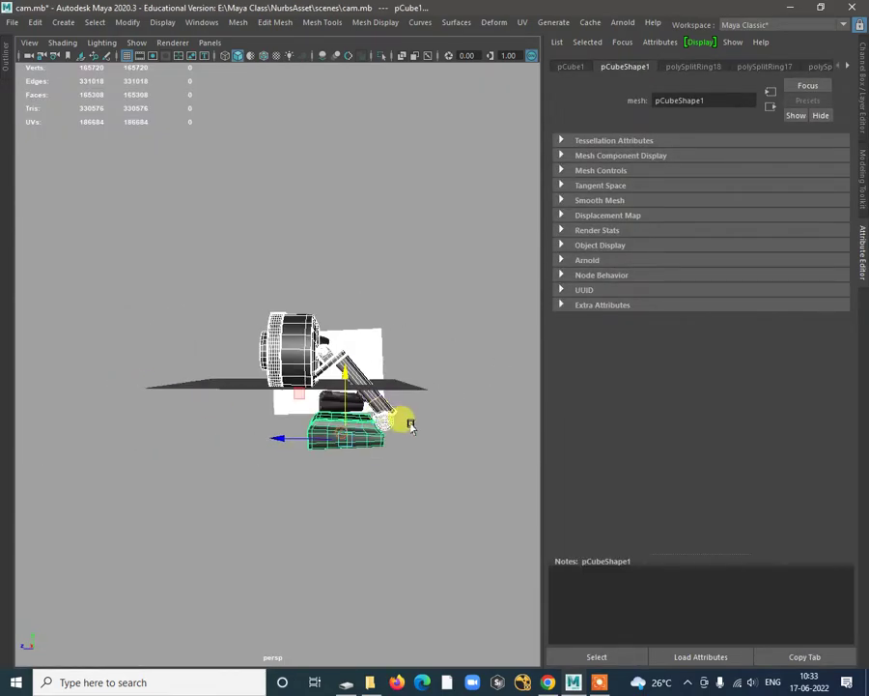
{"action": "left_click_drag", "start_coordinate": [410, 426], "coordinate": [365, 399], "text": "alt"}
{"action": "left_click", "coordinate": [447, 442]}
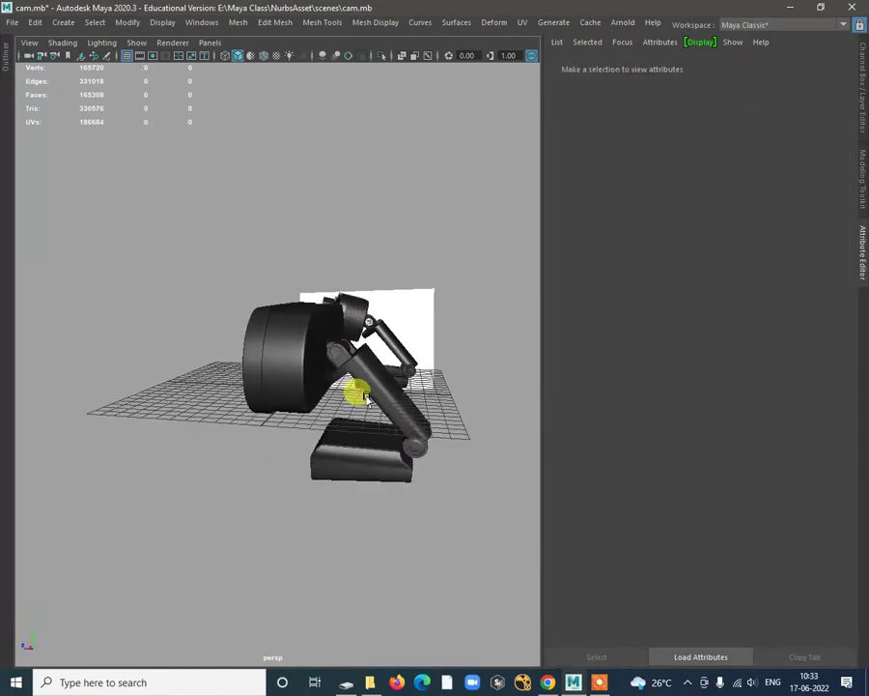
{"action": "left_click", "coordinate": [290, 343]}
{"action": "left_click_drag", "start_coordinate": [235, 324], "coordinate": [284, 353], "text": "alt"}
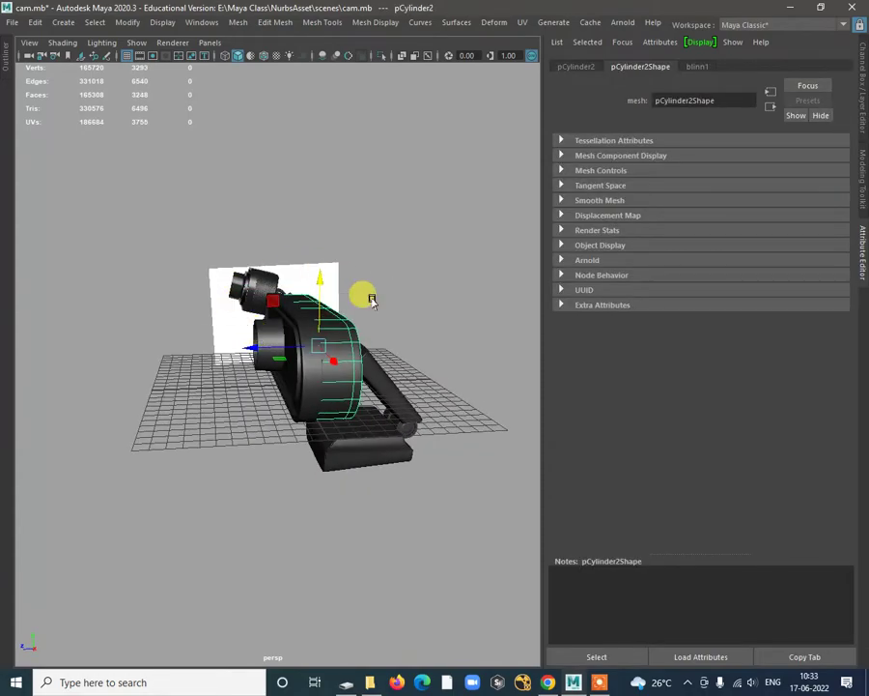
{"action": "left_click_drag", "start_coordinate": [394, 346], "coordinate": [284, 353], "text": "alt"}
{"action": "right_click_drag", "start_coordinate": [284, 354], "coordinate": [274, 375], "text": "alt"}
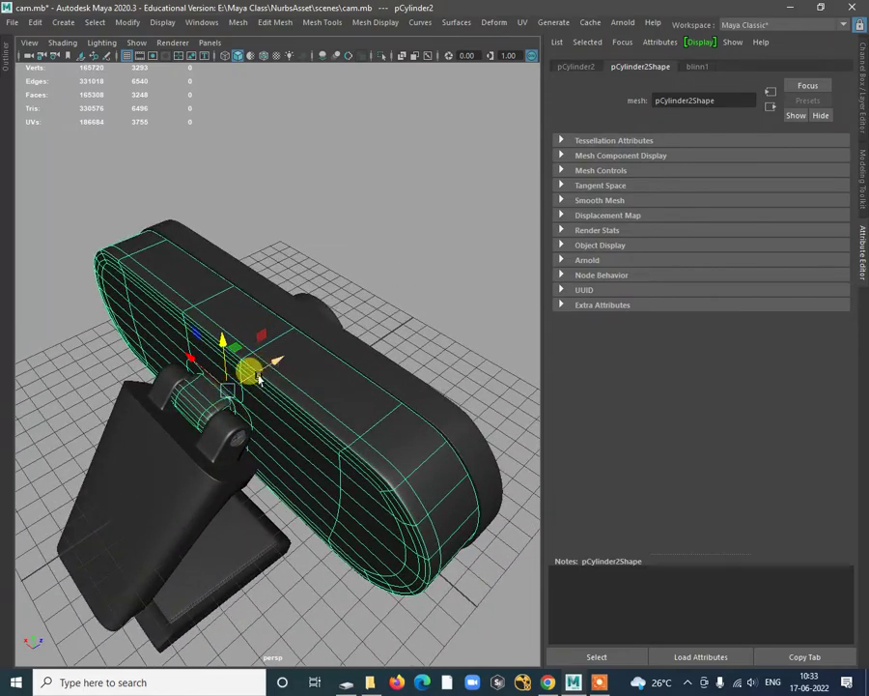
{"action": "right_click_drag", "start_coordinate": [283, 387], "coordinate": [264, 396], "text": "alt"}
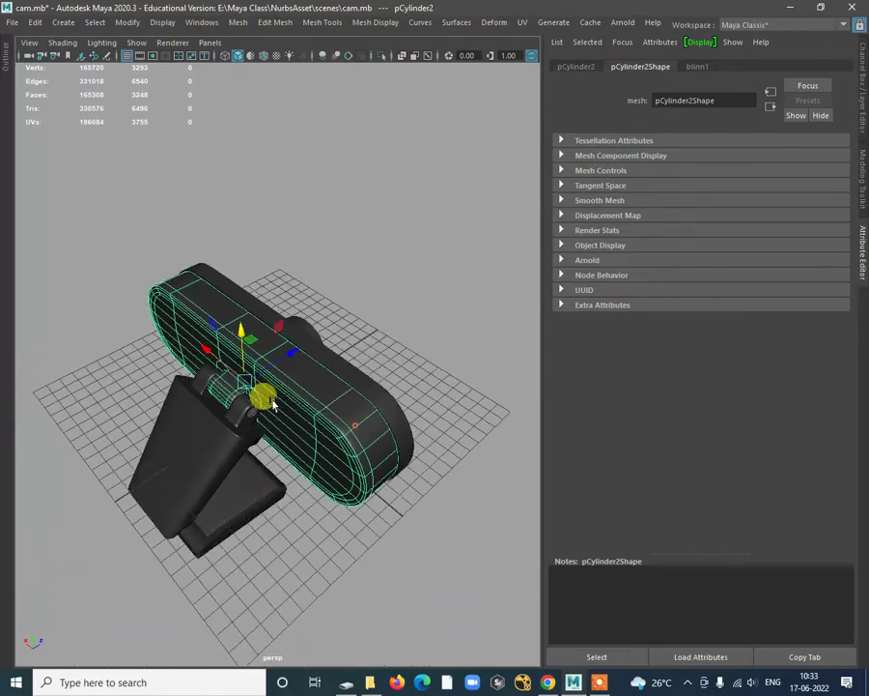
{"action": "left_click_drag", "start_coordinate": [263, 396], "coordinate": [396, 464], "text": "alt"}
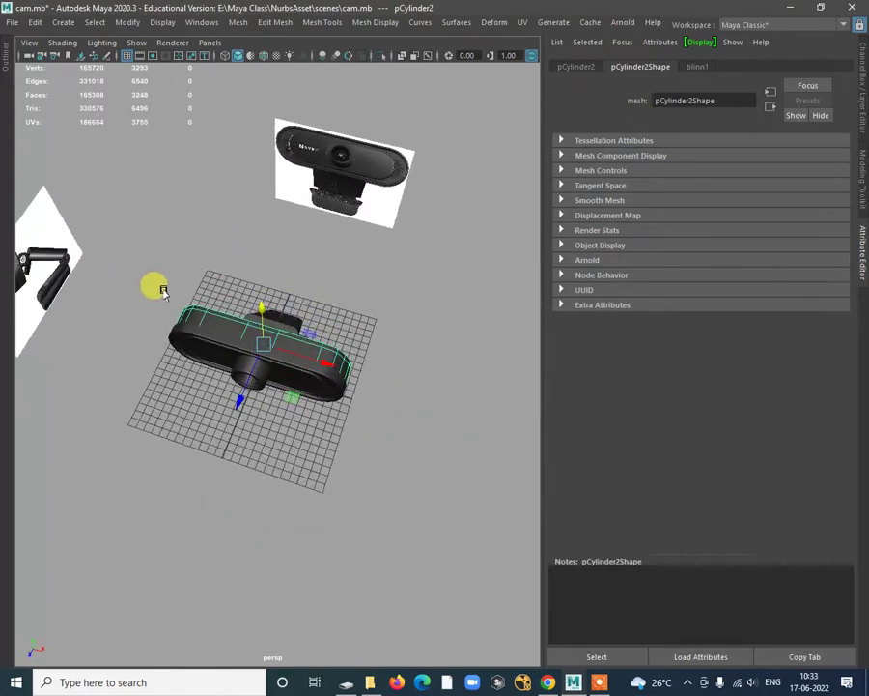
Step: Select all the webcam parts, raise them so the base rests on the grid, and shift them forward along Z toward its centre
{"action": "left_click_drag", "start_coordinate": [157, 269], "coordinate": [422, 501]}
{"action": "left_click_drag", "start_coordinate": [375, 413], "coordinate": [413, 421], "text": "alt"}
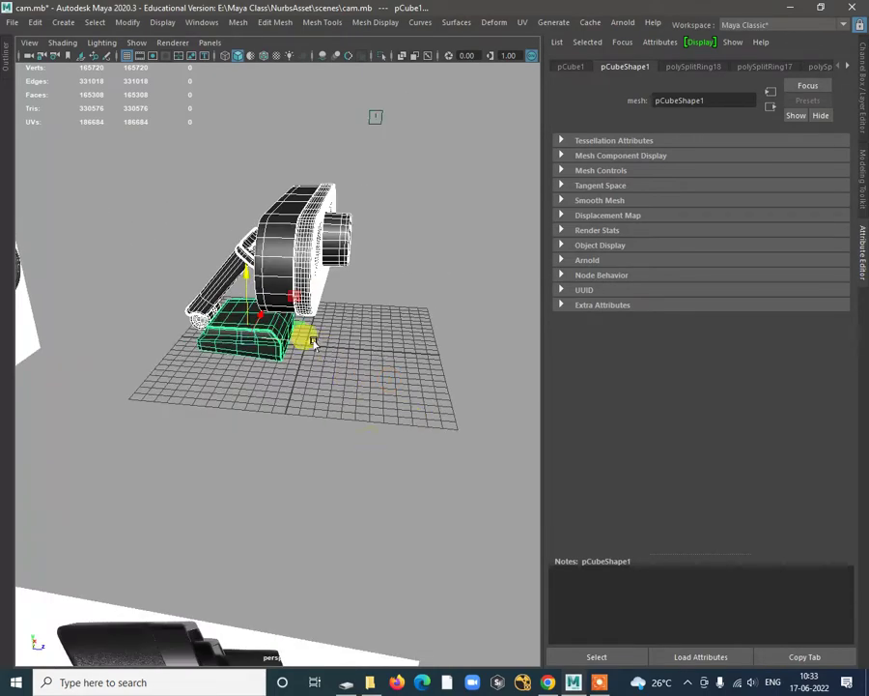
{"action": "left_click_drag", "start_coordinate": [312, 344], "coordinate": [374, 351]}
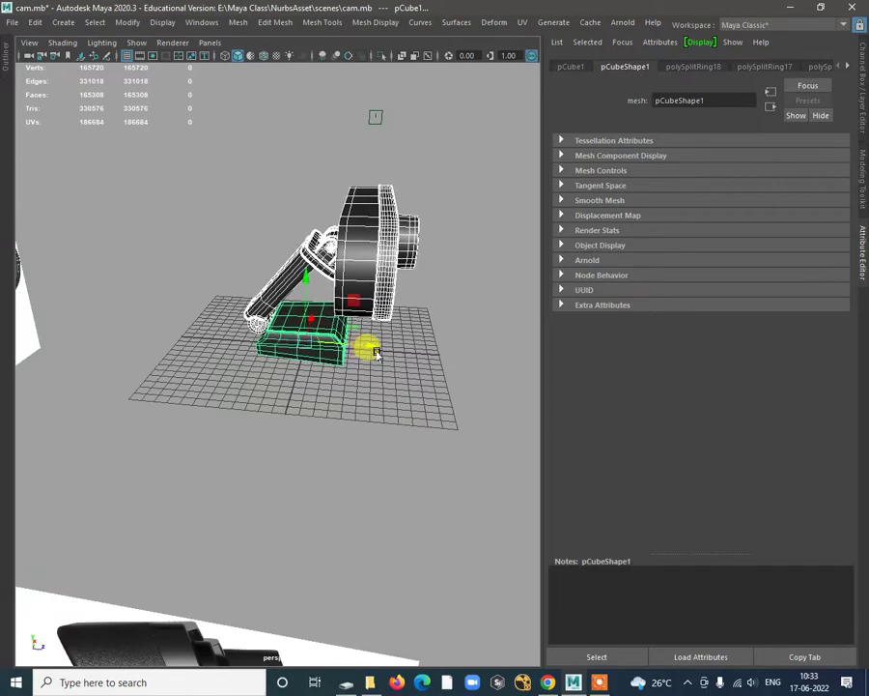
{"action": "scroll", "coordinate": [377, 354], "scroll_direction": "down", "scroll_amount": 4}
{"action": "left_click_drag", "start_coordinate": [452, 404], "coordinate": [350, 364], "text": "alt"}
{"action": "scroll", "coordinate": [350, 363], "scroll_direction": "up", "scroll_amount": 1}
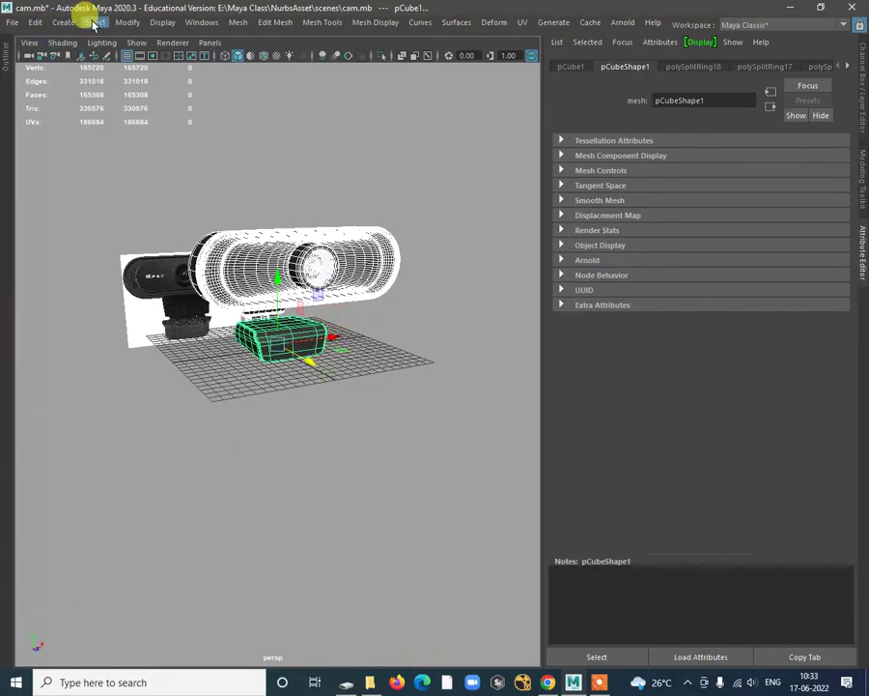
Step: Freeze the transformations of all selected webcam parts and delete the construction history of every object in the scene
{"action": "left_click", "coordinate": [129, 22]}
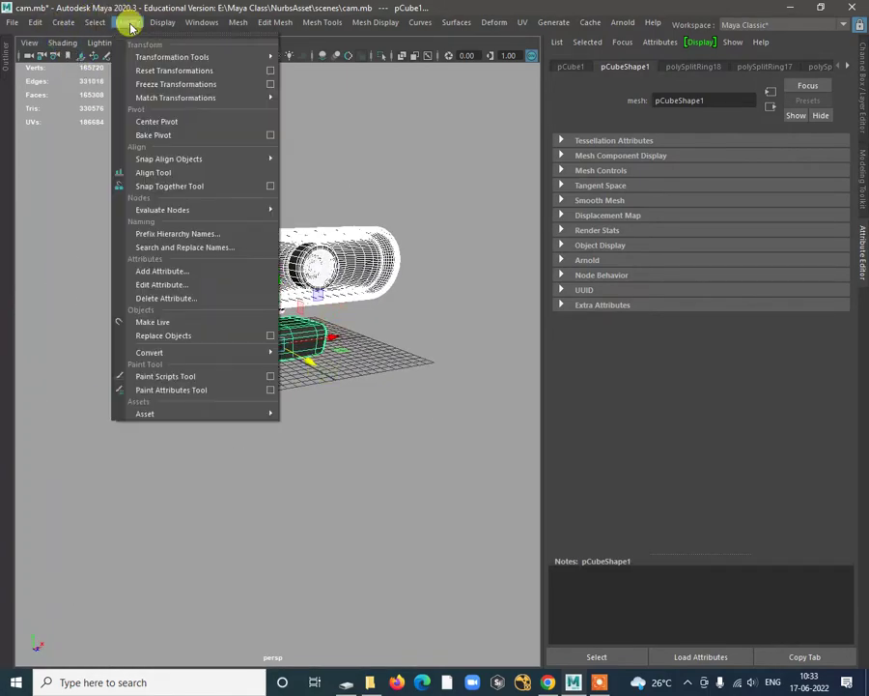
{"action": "left_click", "coordinate": [167, 85]}
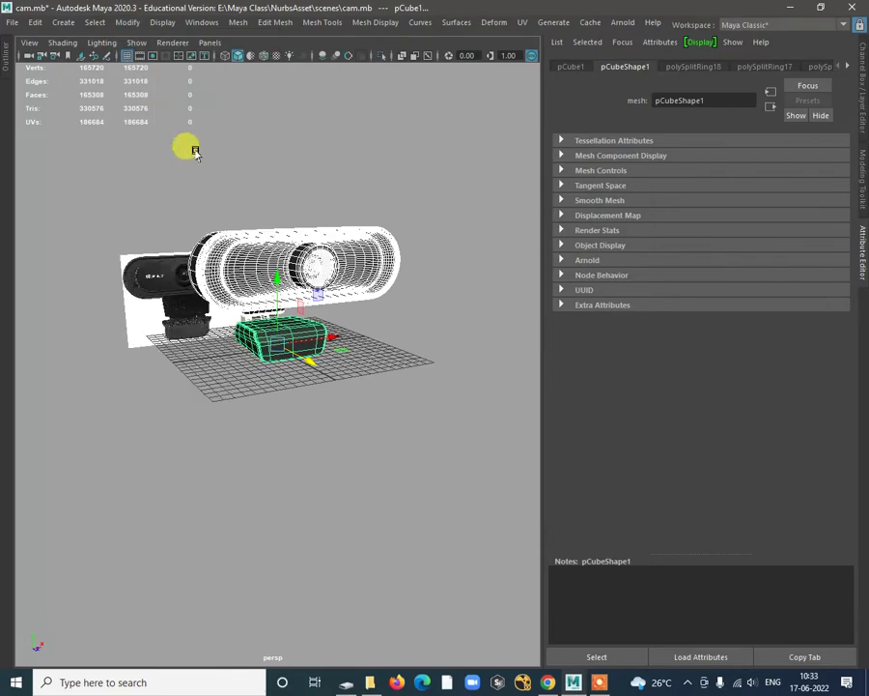
{"action": "left_click", "coordinate": [862, 94]}
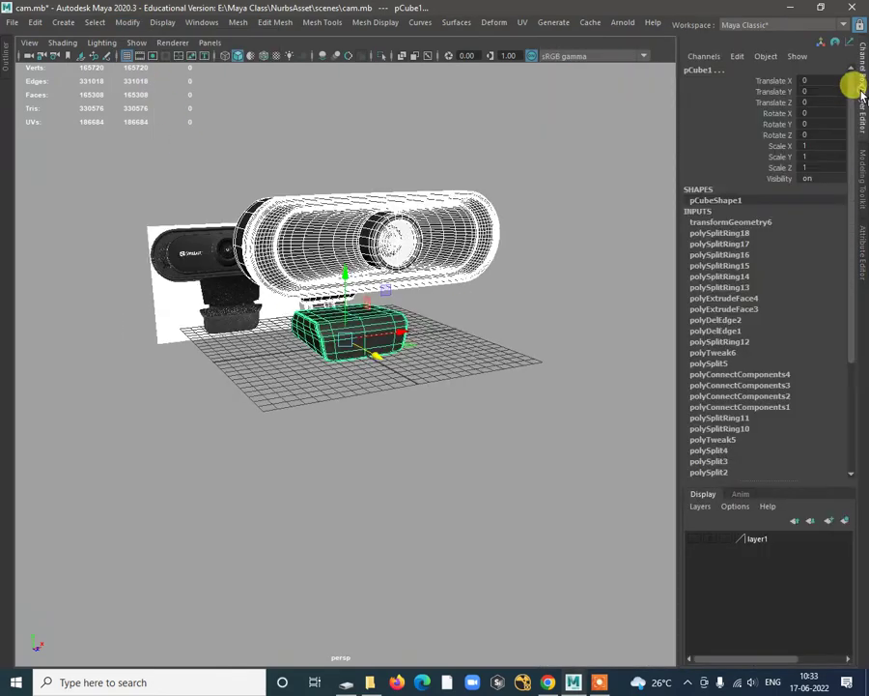
{"action": "left_click", "coordinate": [35, 22]}
{"action": "mouse_move", "coordinate": [106, 195]}
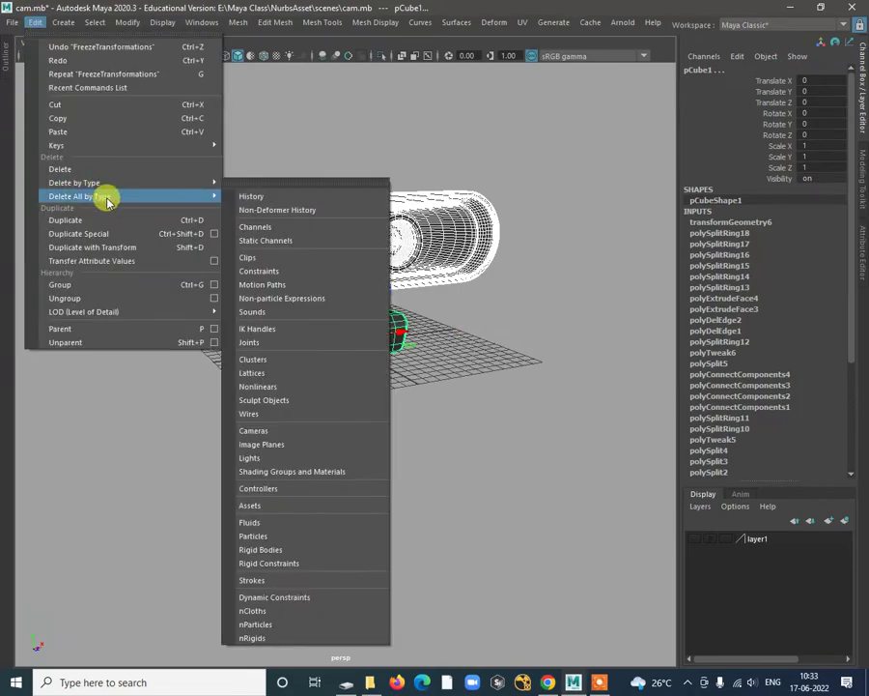
{"action": "left_click", "coordinate": [243, 198]}
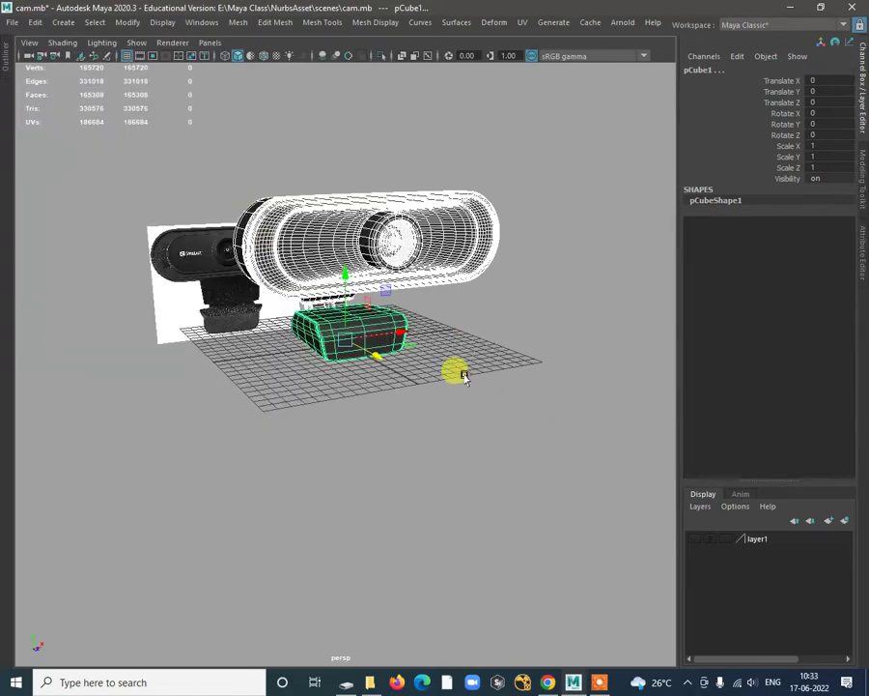
{"action": "scroll", "coordinate": [464, 376], "scroll_direction": "up", "scroll_amount": 2}
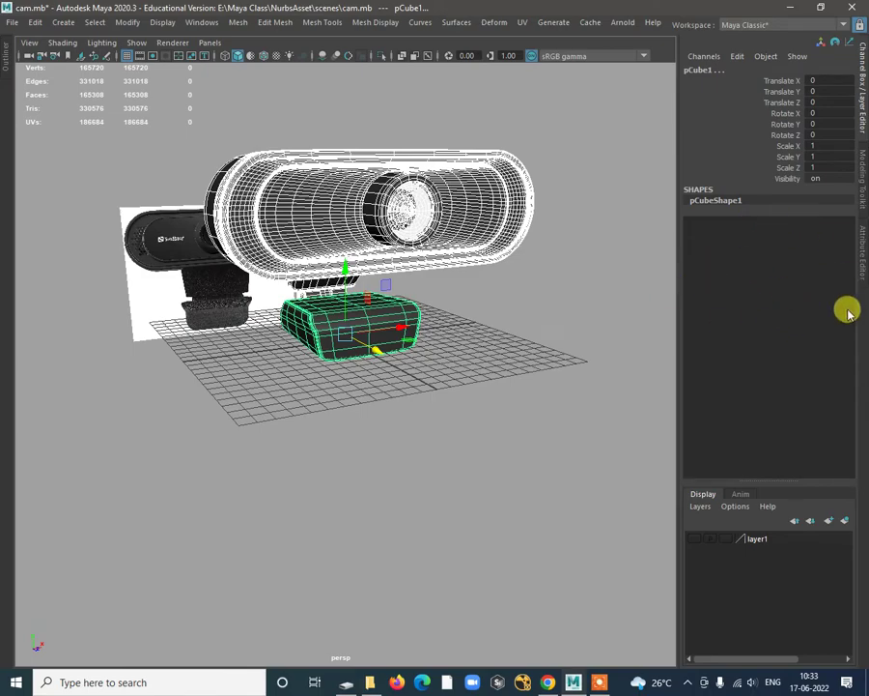
Step: Deselect the webcam parts and delete the reference image plane in the side view
{"action": "left_click", "coordinate": [475, 423]}
{"action": "left_click_drag", "start_coordinate": [476, 423], "coordinate": [564, 334], "text": "alt"}
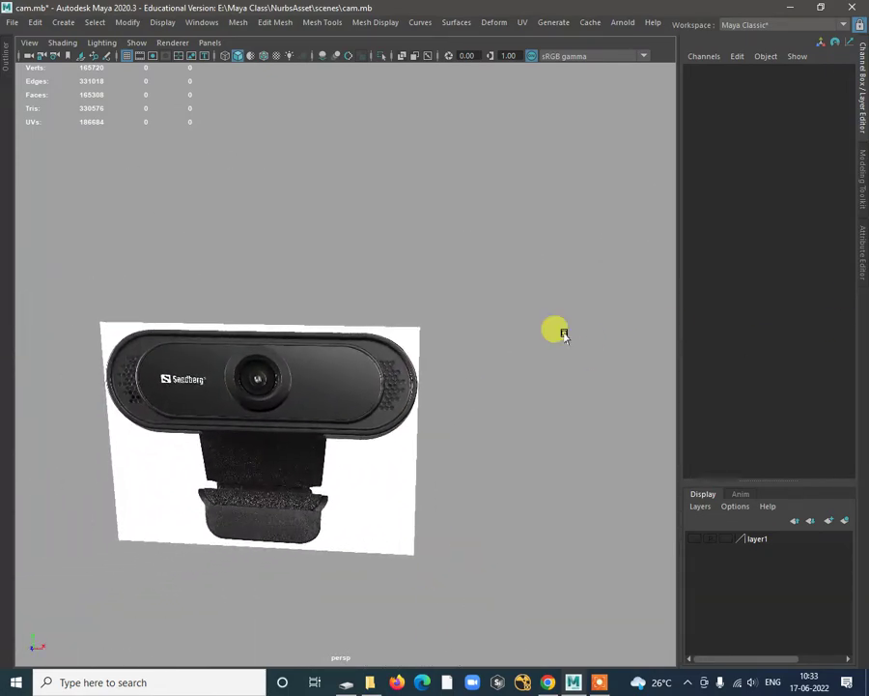
{"action": "left_click_drag", "start_coordinate": [372, 385], "coordinate": [506, 527], "text": "alt"}
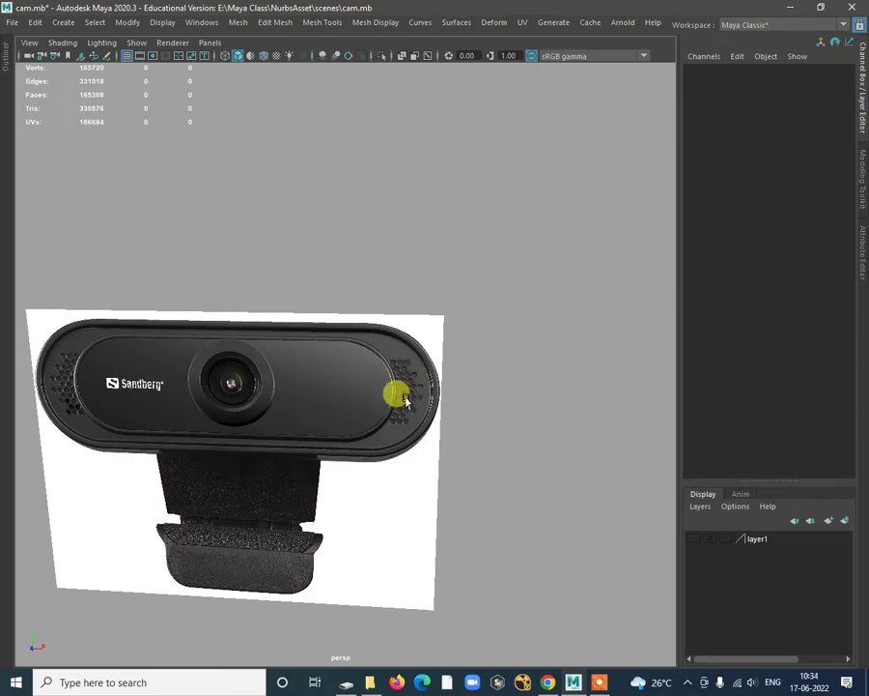
{"action": "mouse_move", "coordinate": [422, 434]}
{"action": "left_mouse_down", "text": "alt"}
{"action": "mouse_move", "coordinate": [483, 445]}
{"action": "mouse_move", "coordinate": [425, 432]}
{"action": "left_mouse_up", "text": "alt"}
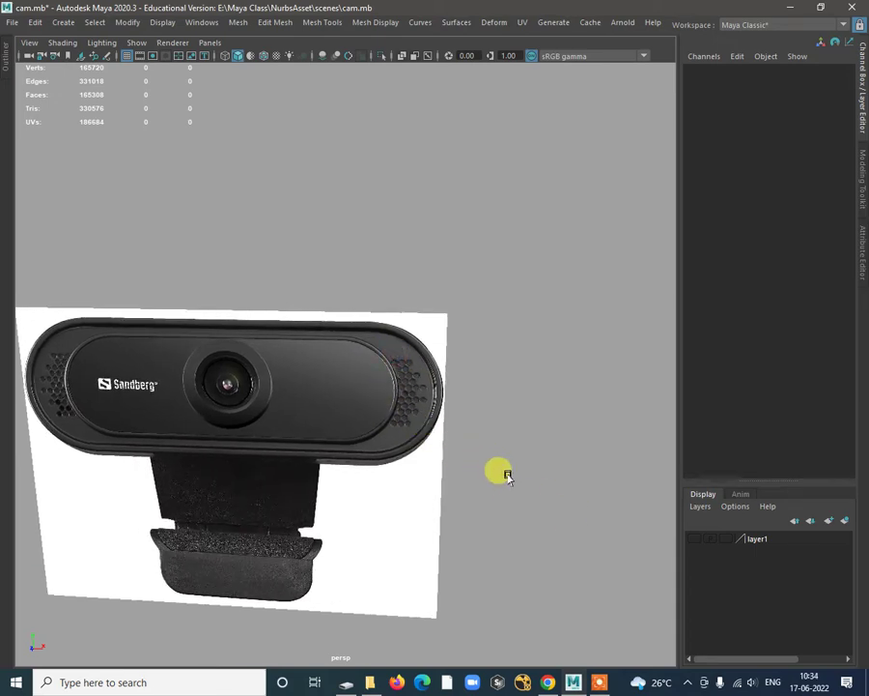
{"action": "left_click_drag", "start_coordinate": [508, 475], "coordinate": [414, 299], "text": "alt"}
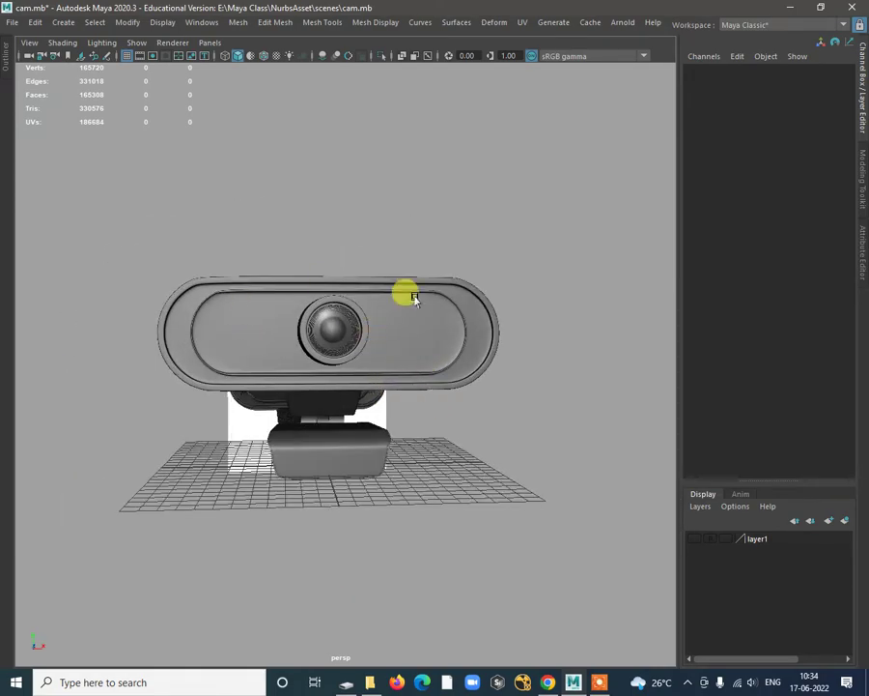
{"action": "key", "text": "space"}
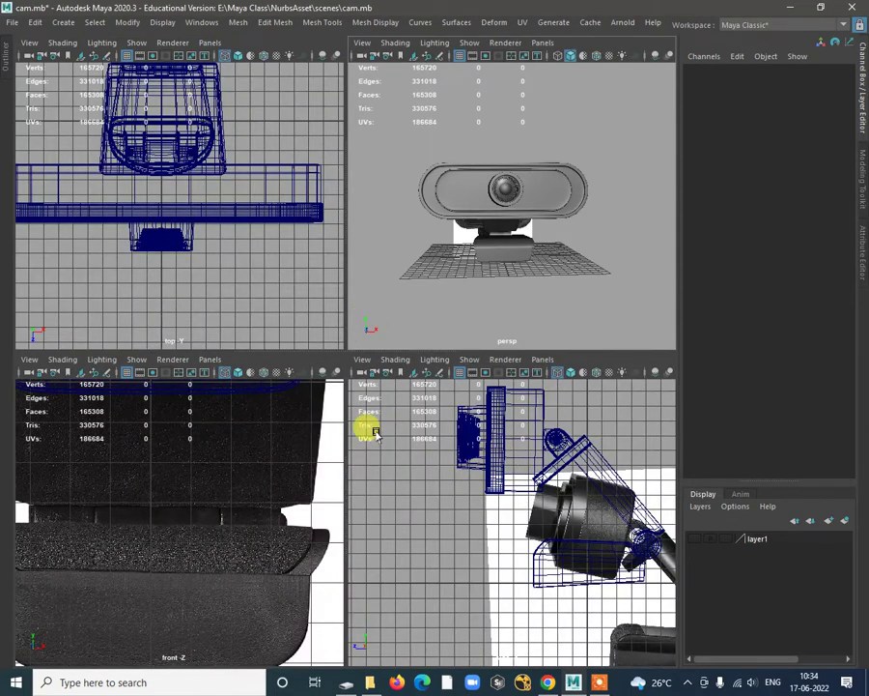
{"action": "right_click_drag", "start_coordinate": [619, 512], "coordinate": [468, 420], "text": "alt"}
{"action": "middle_click_drag", "start_coordinate": [624, 487], "coordinate": [498, 410], "text": "alt"}
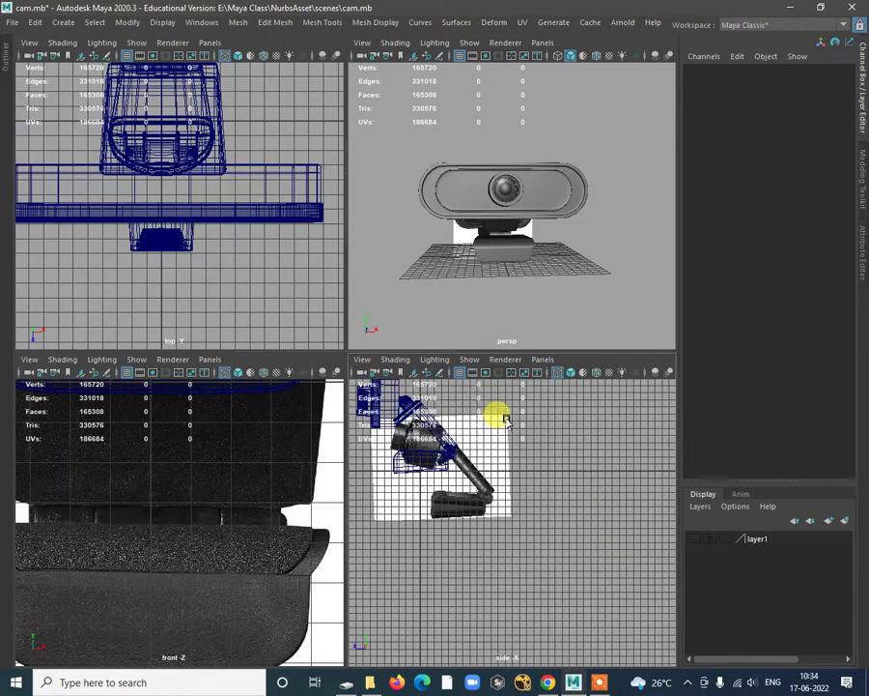
{"action": "left_click", "coordinate": [506, 423]}
{"action": "key", "text": "Delete"}
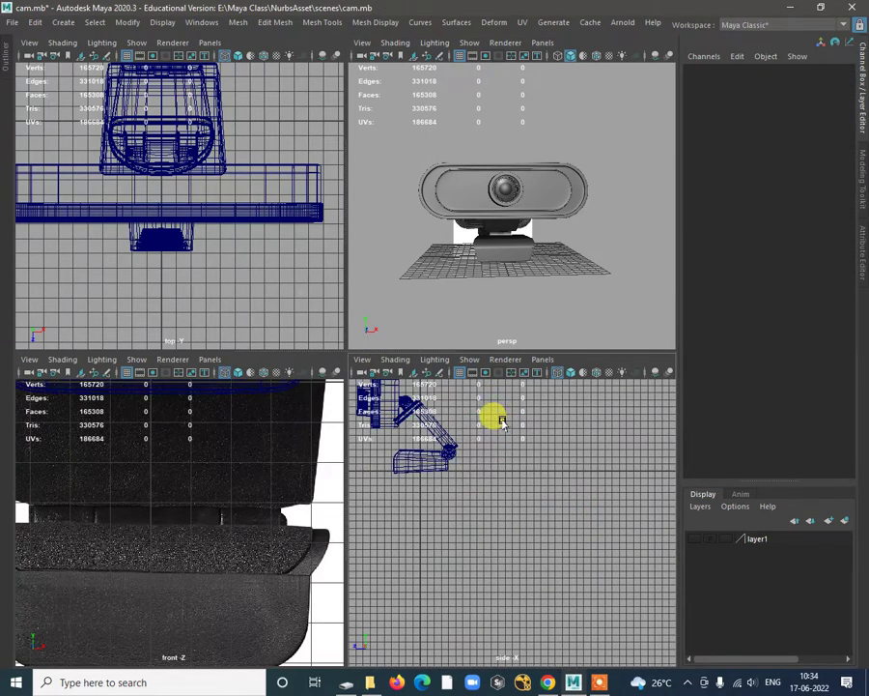
Step: Delete the reference image plane in the front view
{"action": "right_click_drag", "start_coordinate": [250, 528], "coordinate": [189, 451], "text": "alt"}
{"action": "left_click", "coordinate": [239, 546]}
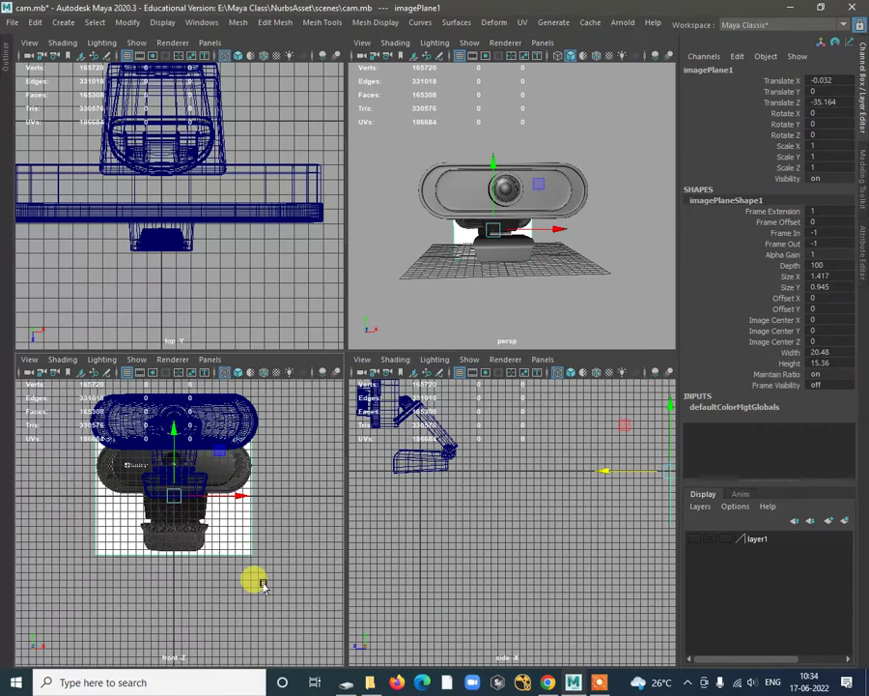
{"action": "key", "text": "Delete"}
{"action": "middle_click_drag", "start_coordinate": [251, 526], "coordinate": [261, 568], "text": "alt"}
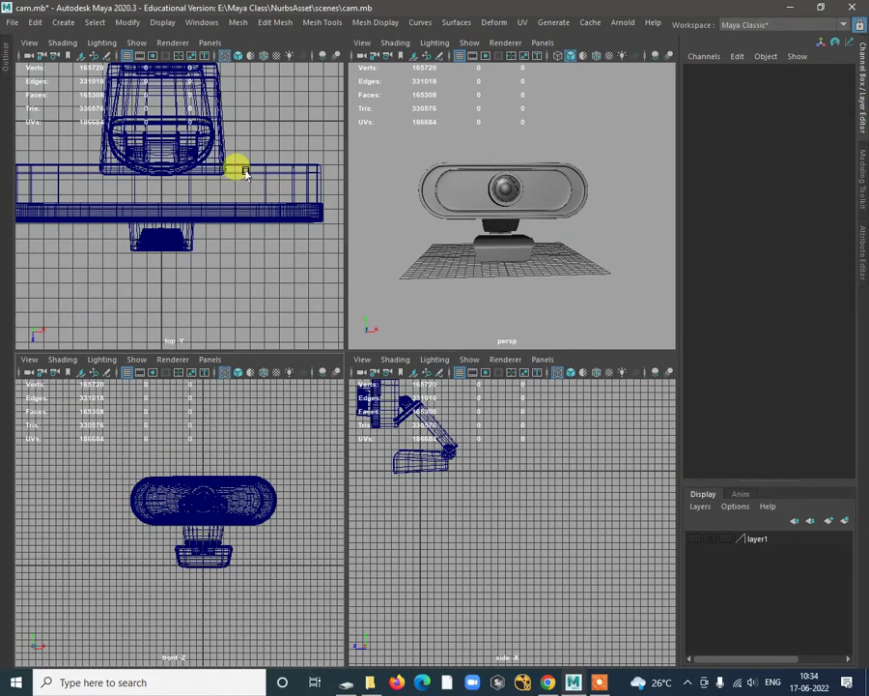
Step: Create a polygon sphere, move it in front of the base to Translate Z 7.945, and rotate it 90 degrees about X
{"action": "left_click", "coordinate": [77, 26]}
{"action": "mouse_move", "coordinate": [134, 78]}
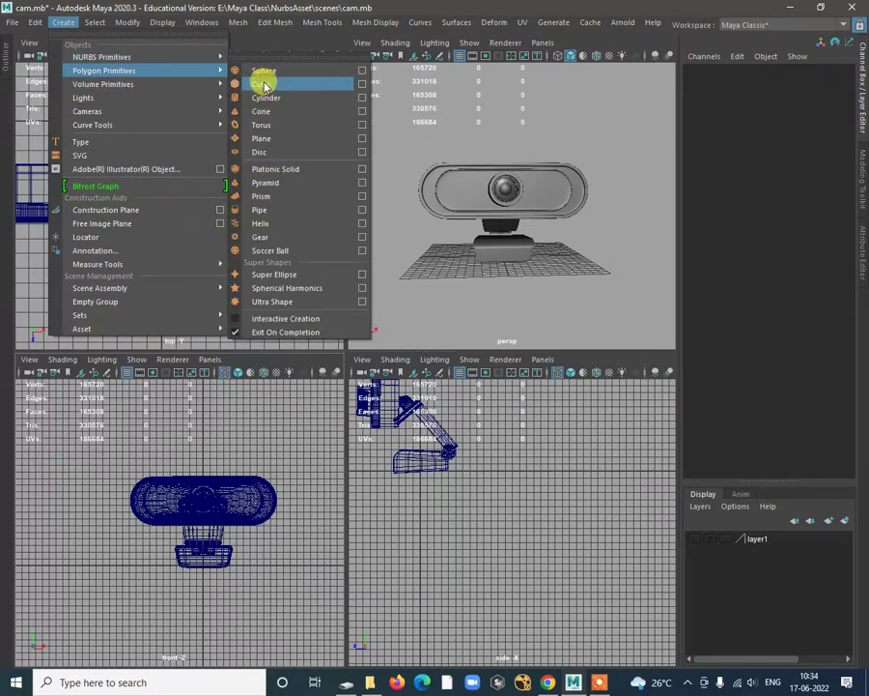
{"action": "left_click", "coordinate": [265, 72]}
{"action": "left_click_drag", "start_coordinate": [423, 200], "coordinate": [358, 299], "text": "alt"}
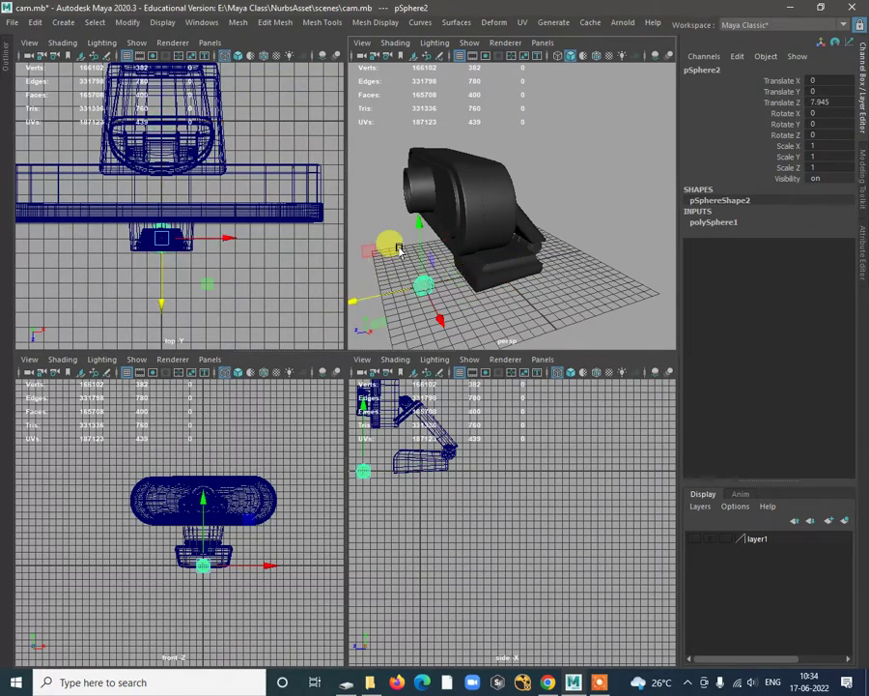
{"action": "left_click_drag", "start_coordinate": [398, 247], "coordinate": [486, 234], "text": "alt"}
{"action": "right_click_drag", "start_coordinate": [486, 187], "coordinate": [500, 267], "text": "alt"}
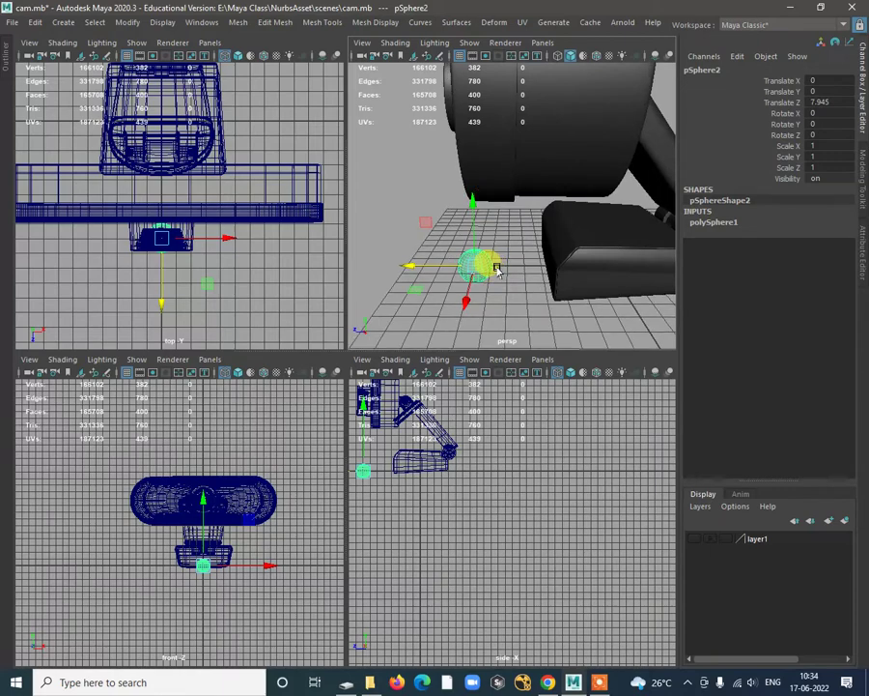
{"action": "key", "text": "e"}
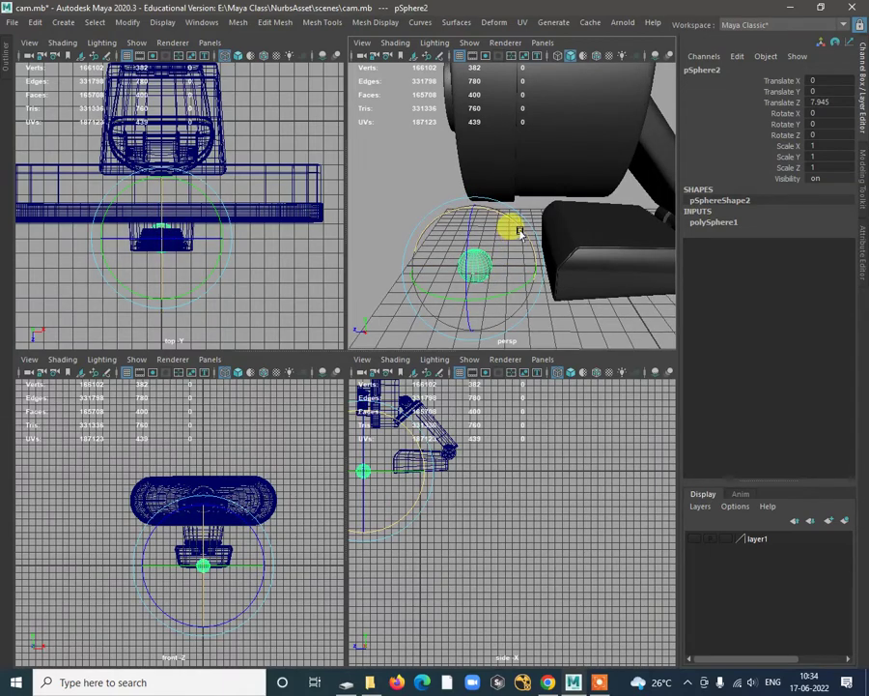
{"action": "left_click_drag", "start_coordinate": [519, 232], "coordinate": [445, 205]}
Step: Delete the front part of the sphere's faces, keeping only a shallow cap on the side facing the webcam
{"action": "left_click_drag", "start_coordinate": [473, 286], "coordinate": [353, 349], "text": "alt"}
{"action": "key", "text": "space"}
{"action": "key", "text": "w"}
{"action": "right_click_drag", "start_coordinate": [389, 283], "coordinate": [389, 319]}
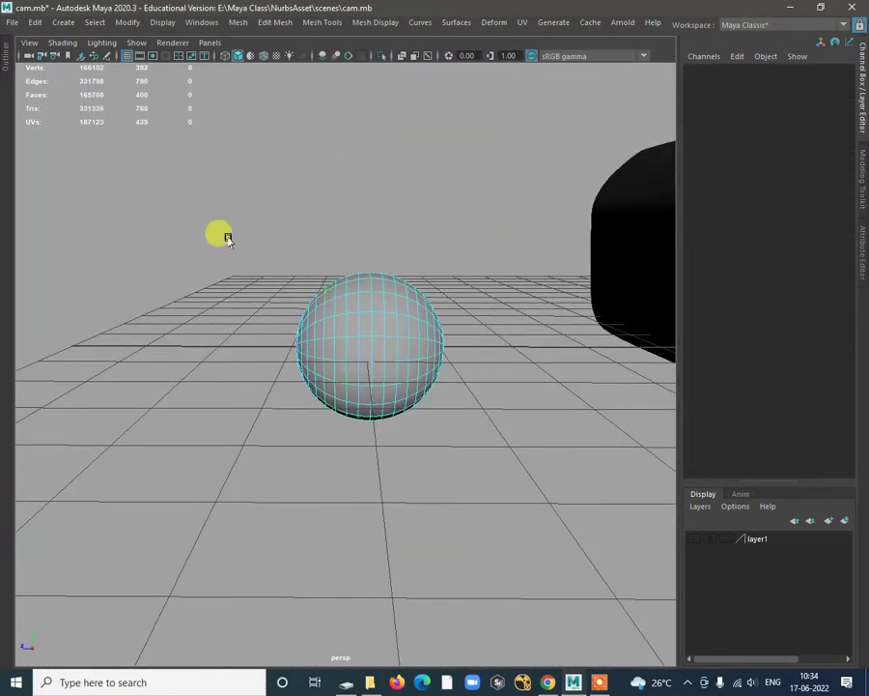
{"action": "left_click_drag", "start_coordinate": [232, 236], "coordinate": [386, 457]}
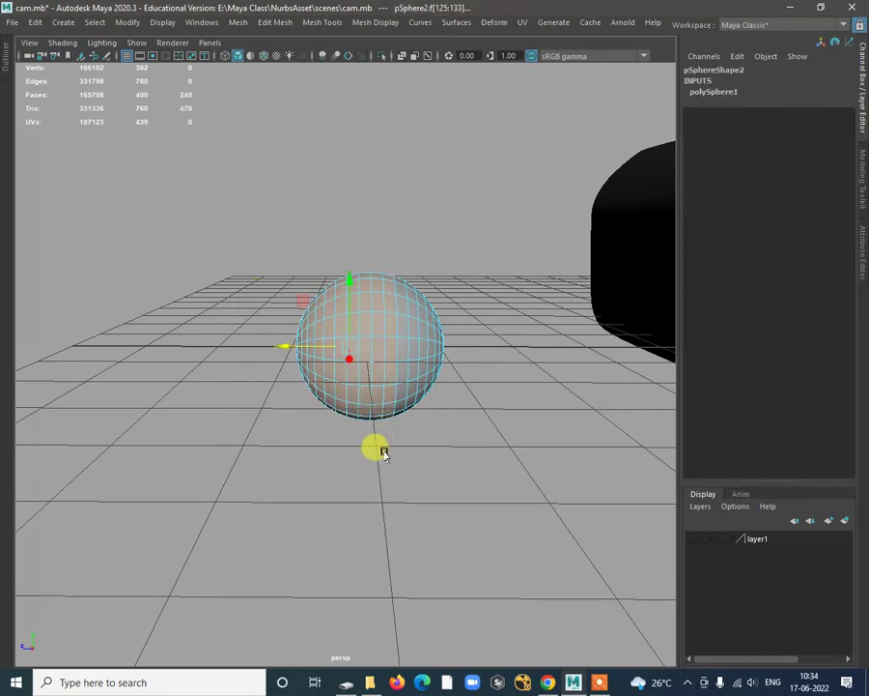
{"action": "key", "text": "Delete"}
Step: Move the sphere cap forward along Z to Translate Z 10.197, clear of the lens barrel in the top view
{"action": "left_click_drag", "start_coordinate": [356, 397], "coordinate": [466, 365], "text": "alt"}
{"action": "key", "text": "space"}
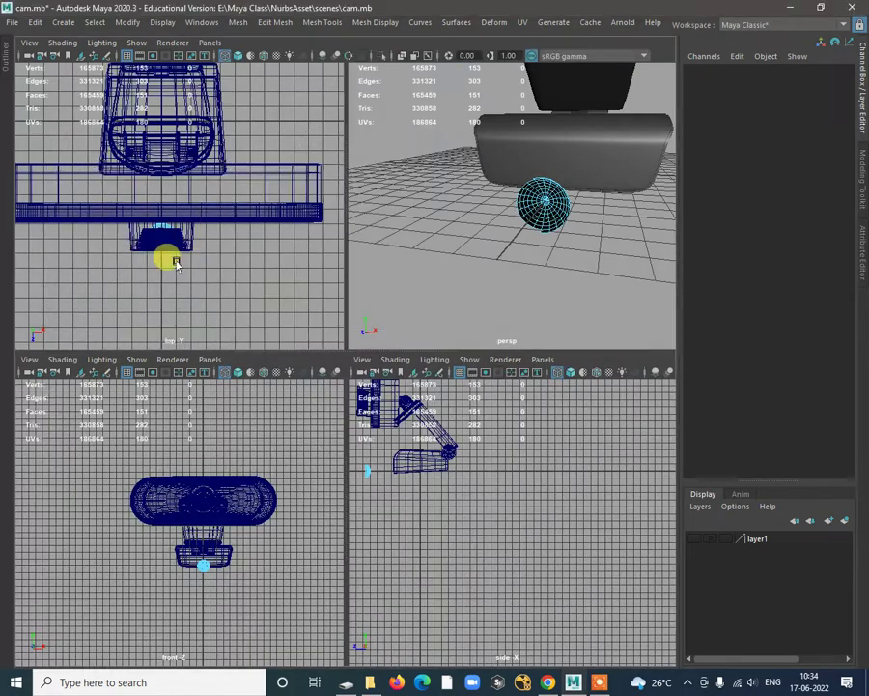
{"action": "key", "text": "space"}
{"action": "key", "text": "4"}
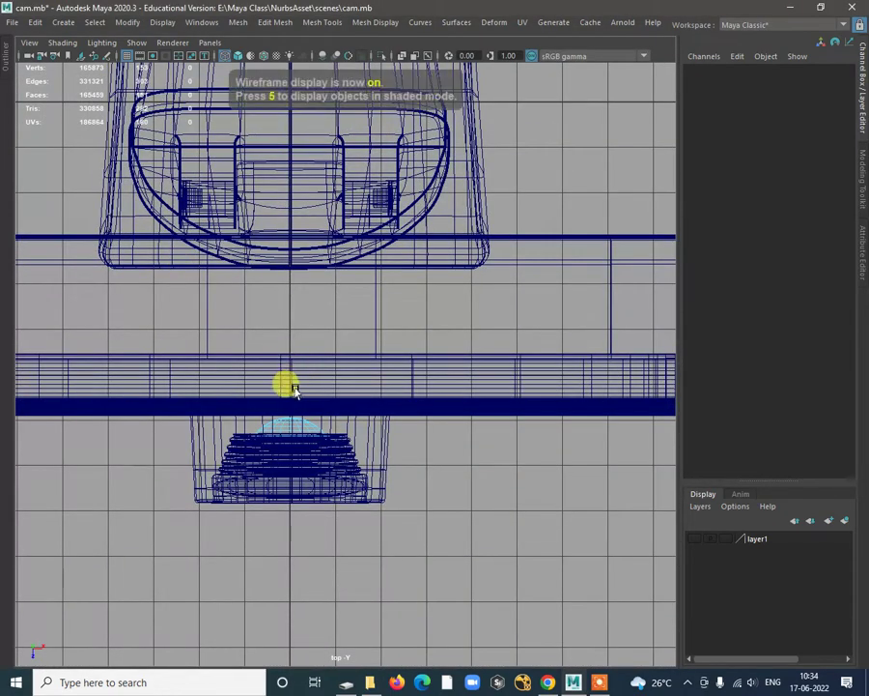
{"action": "right_click_drag", "start_coordinate": [349, 469], "coordinate": [373, 495], "text": "alt"}
{"action": "middle_click_drag", "start_coordinate": [373, 496], "coordinate": [360, 352], "text": "alt"}
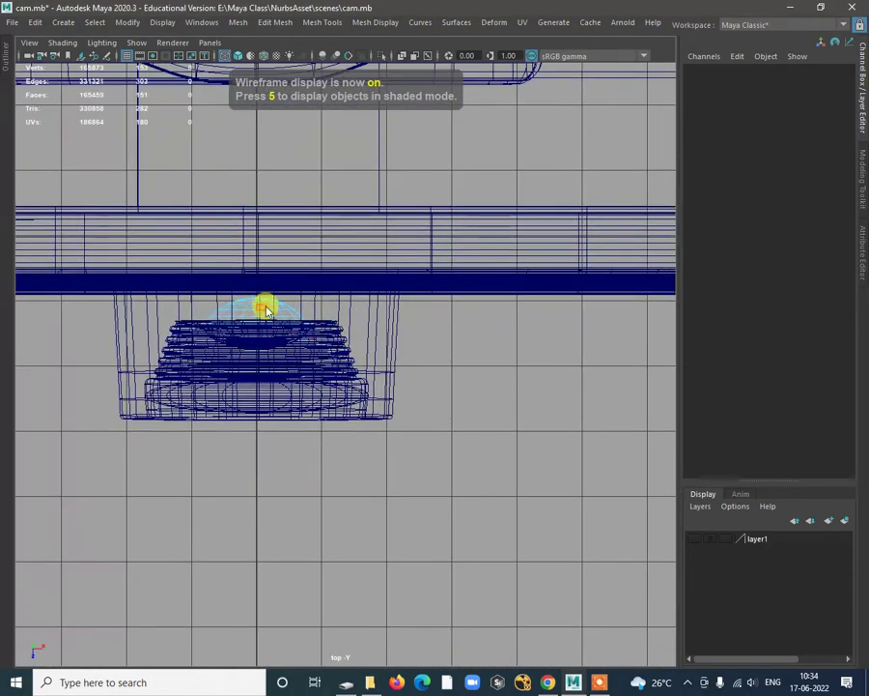
{"action": "left_click", "coordinate": [266, 308]}
{"action": "left_click_drag", "start_coordinate": [254, 424], "coordinate": [285, 576]}
{"action": "scroll", "coordinate": [325, 544], "scroll_direction": "up", "scroll_amount": 1}
{"action": "middle_click_drag", "start_coordinate": [325, 543], "coordinate": [389, 446], "text": "alt"}
{"action": "right_click_drag", "start_coordinate": [322, 374], "coordinate": [329, 410]}
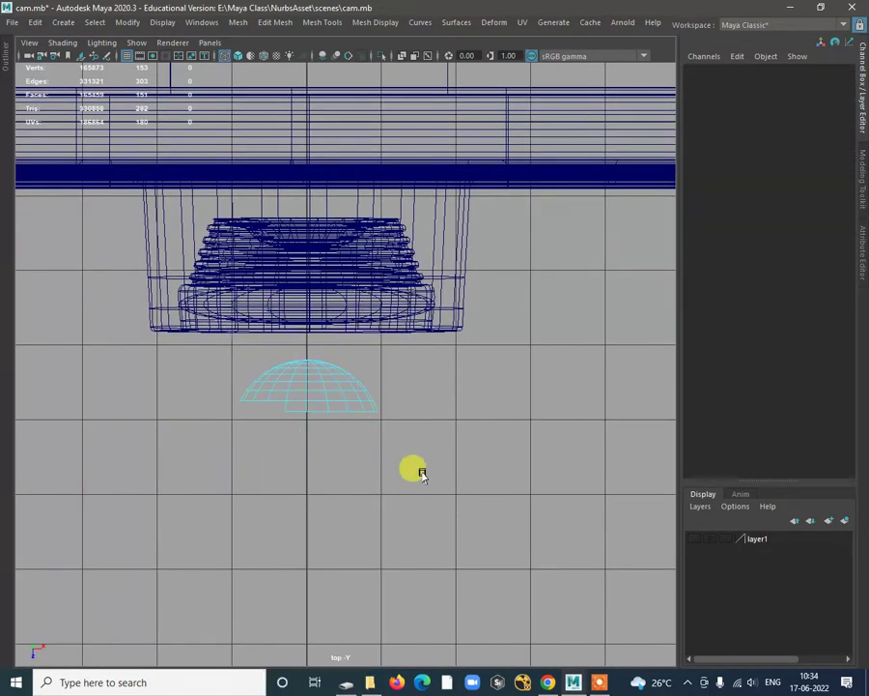
Step: Delete the leftover partial row of faces along the cap's open rim
{"action": "left_click_drag", "start_coordinate": [253, 405], "coordinate": [253, 406]}
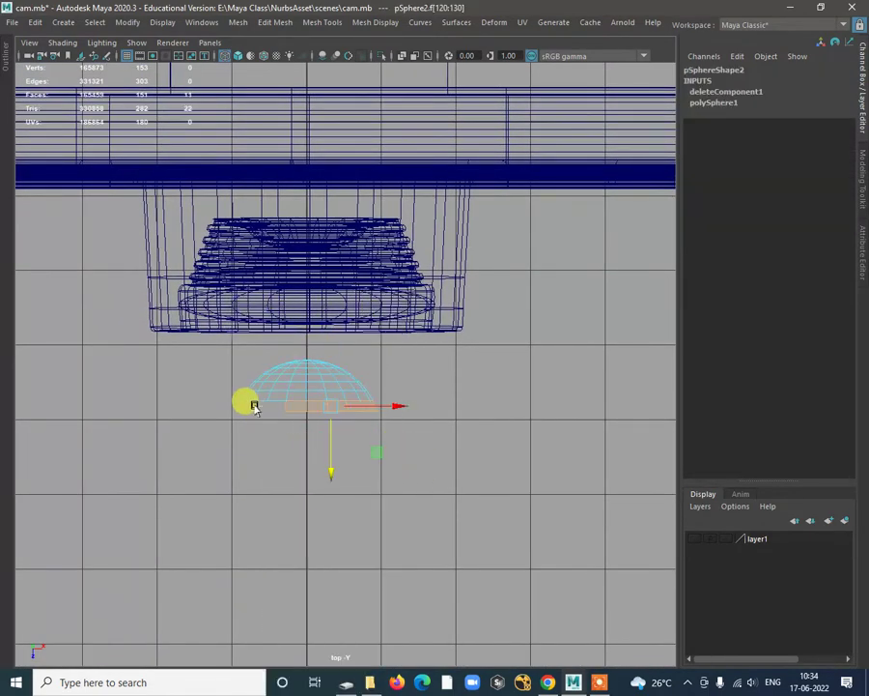
{"action": "left_click", "coordinate": [253, 406]}
{"action": "right_click_drag", "start_coordinate": [319, 383], "coordinate": [326, 388]}
{"action": "right_click_drag", "start_coordinate": [324, 269], "coordinate": [325, 269]}
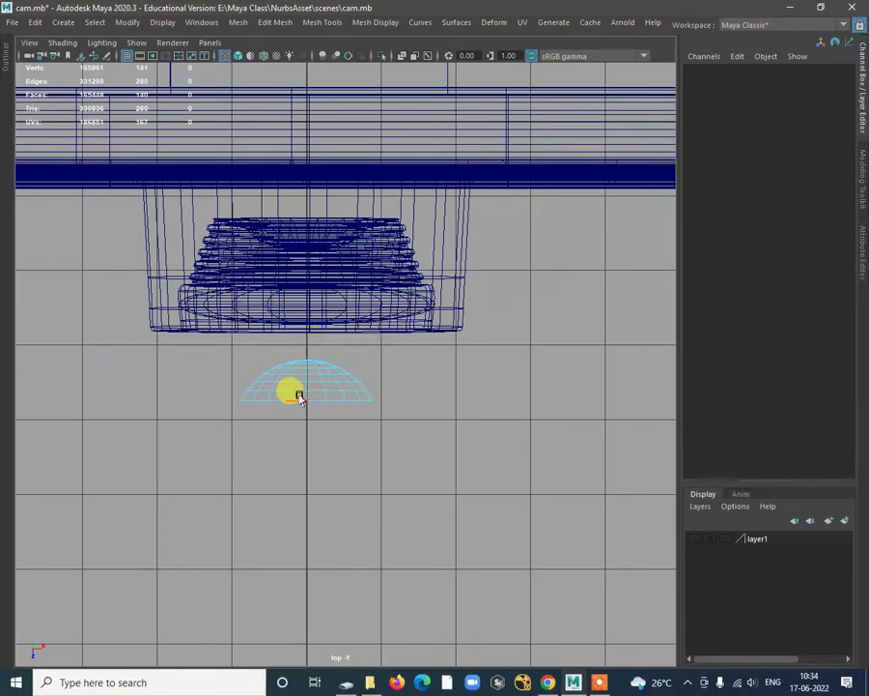
Step: Select the cap's open border edges and extrude them into a rim band around the cap
{"action": "left_click_drag", "start_coordinate": [299, 398], "coordinate": [394, 401]}
{"action": "key", "text": "space"}
{"action": "key", "text": "space"}
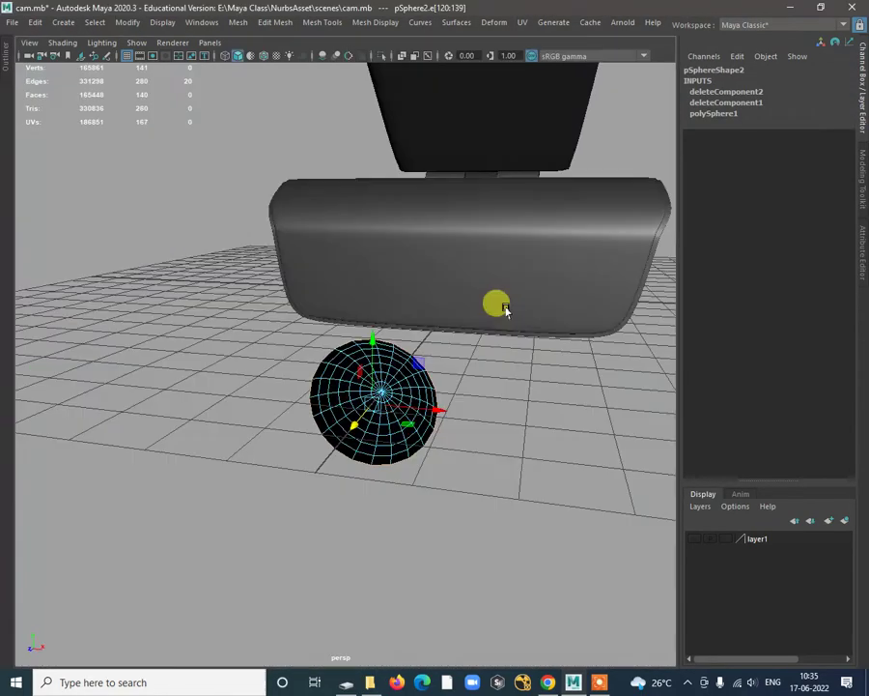
{"action": "left_click_drag", "start_coordinate": [504, 306], "coordinate": [403, 266], "text": "alt"}
{"action": "right_click_drag", "start_coordinate": [410, 269], "coordinate": [402, 301], "text": "shift"}
{"action": "left_click_drag", "start_coordinate": [445, 394], "coordinate": [304, 331], "text": "alt"}
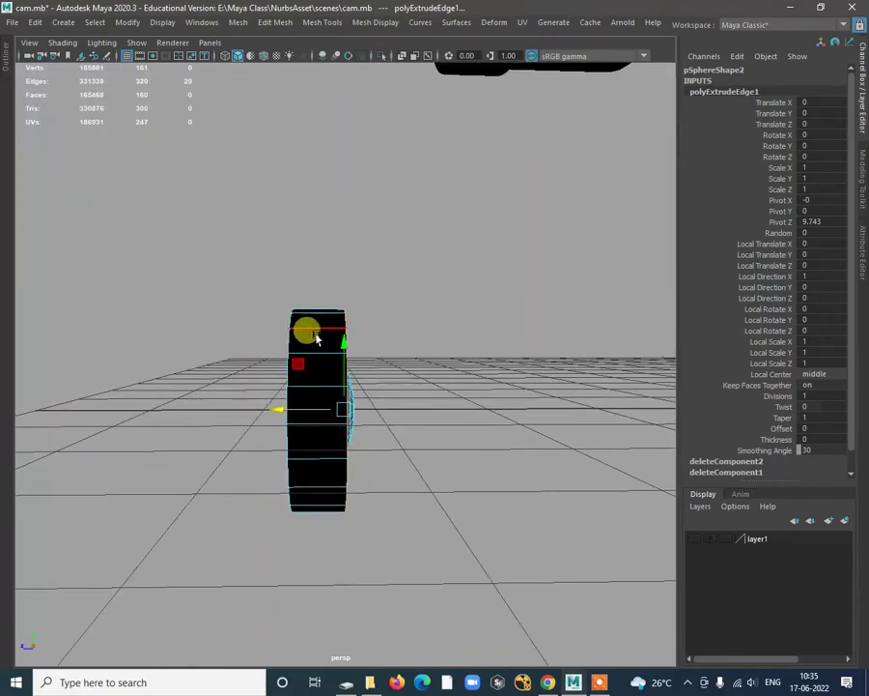
Step: Flatten the whole rimmed cap to Scale Y 0.247 and reverse its normals
{"action": "right_click_drag", "start_coordinate": [315, 318], "coordinate": [381, 286]}
{"action": "left_click", "coordinate": [311, 363]}
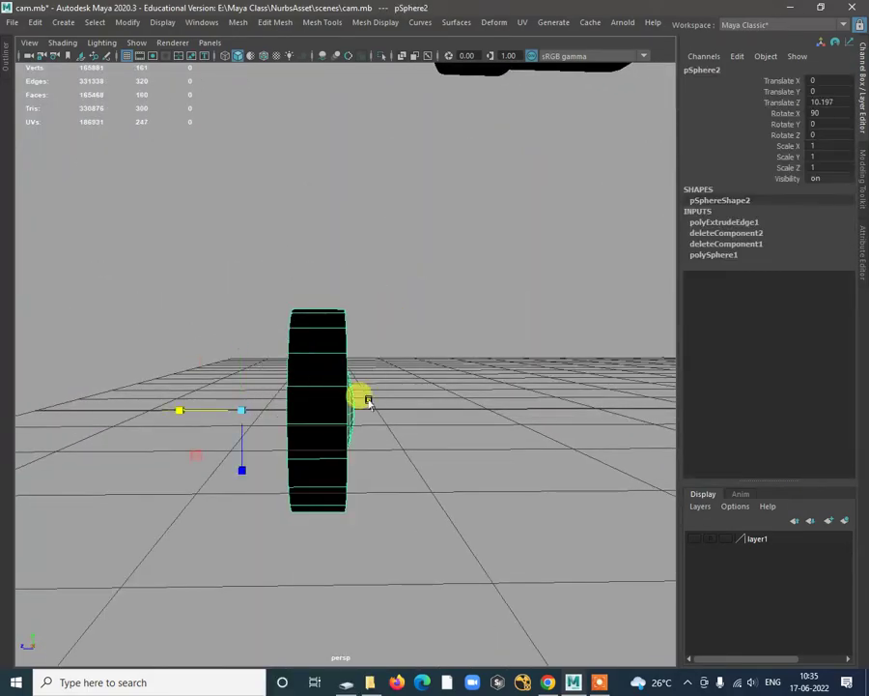
{"action": "left_click_drag", "start_coordinate": [174, 415], "coordinate": [349, 443]}
{"action": "left_click", "coordinate": [373, 24]}
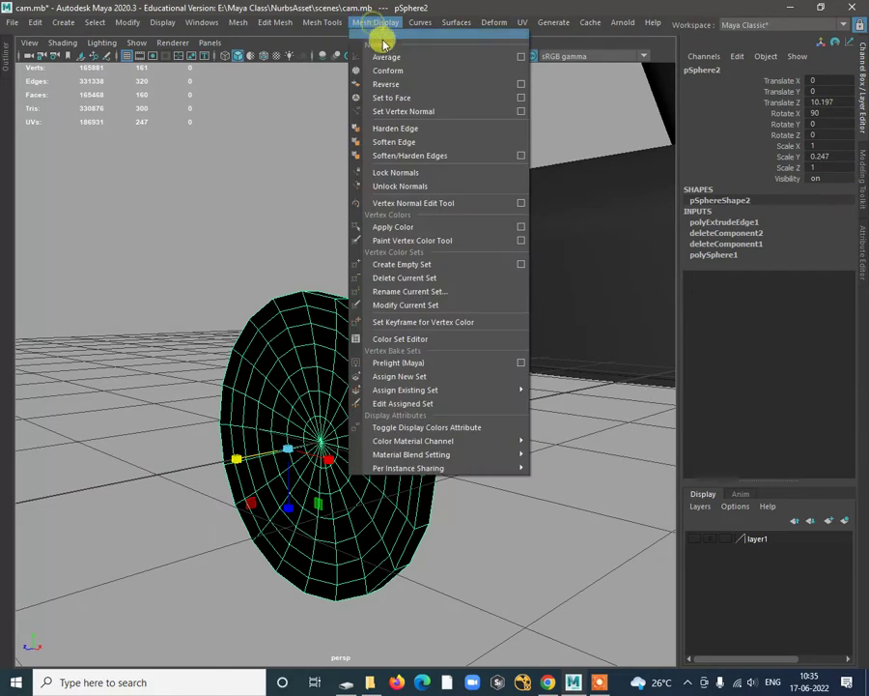
{"action": "left_click", "coordinate": [387, 85]}
{"action": "left_click", "coordinate": [329, 246]}
Step: Select the four inner edge loops around the disc's centre to adjust its dished face
{"action": "left_click_drag", "start_coordinate": [393, 413], "coordinate": [370, 345], "text": "alt"}
{"action": "left_click", "coordinate": [380, 392]}
{"action": "scroll", "coordinate": [370, 345], "scroll_direction": "up", "scroll_amount": 2}
{"action": "right_click_drag", "start_coordinate": [377, 290], "coordinate": [379, 247]}
{"action": "double_click", "coordinate": [368, 286]}
{"action": "left_click_drag", "start_coordinate": [365, 287], "coordinate": [292, 437], "text": "alt"}
{"action": "left_click_drag", "start_coordinate": [258, 425], "coordinate": [329, 433], "text": "alt"}
{"action": "left_click_drag", "start_coordinate": [283, 390], "coordinate": [288, 346], "text": "alt"}
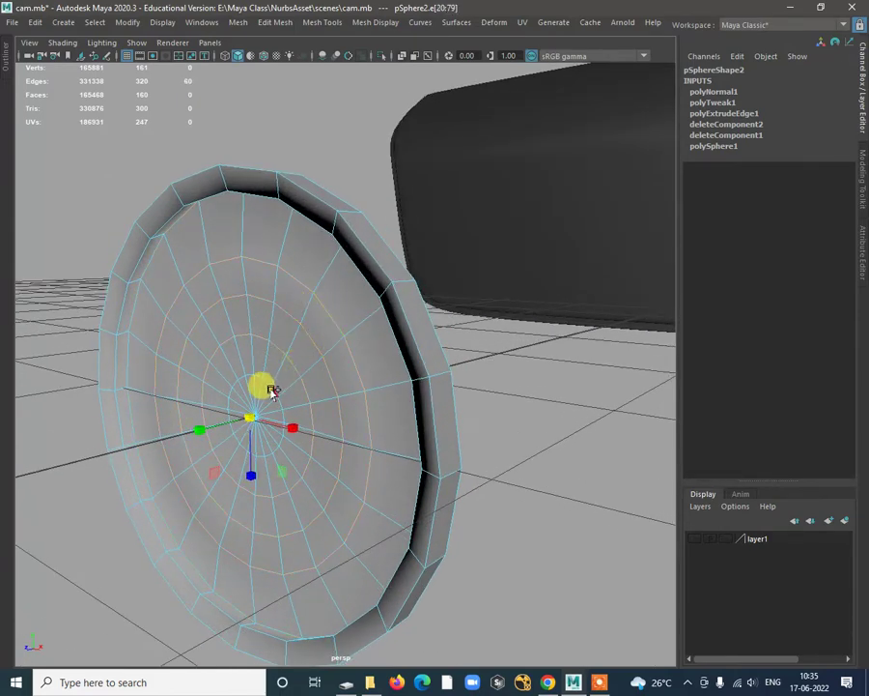
{"action": "left_click_drag", "start_coordinate": [284, 375], "coordinate": [325, 389], "text": "alt"}
{"action": "left_click_drag", "start_coordinate": [243, 391], "coordinate": [411, 367]}
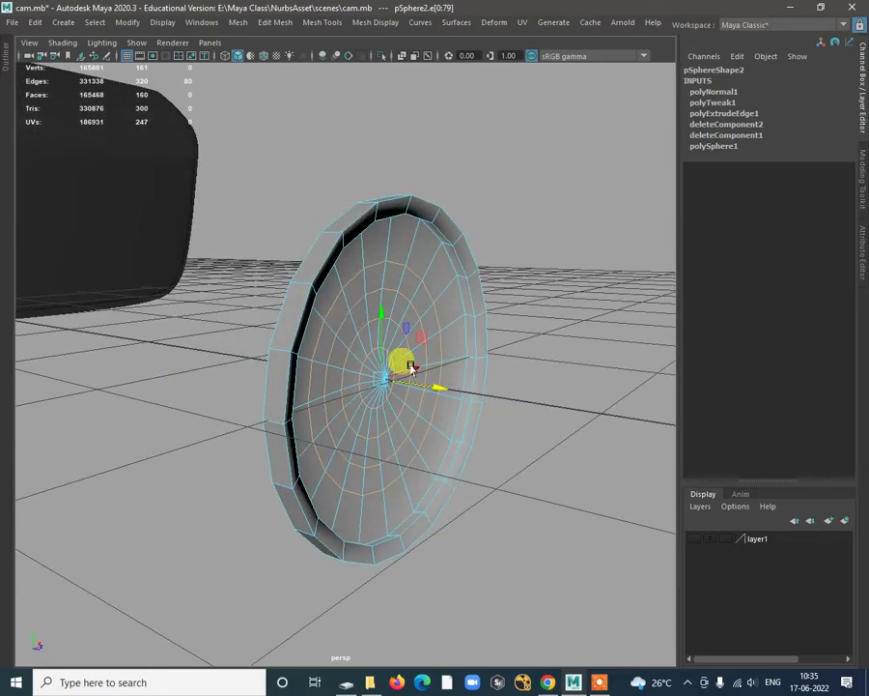
{"action": "right_click_drag", "start_coordinate": [411, 367], "coordinate": [418, 433], "text": "alt"}
Step: Adjust the centre of the disc's dished face and preview the mesh smoothed
{"action": "right_click_drag", "start_coordinate": [416, 382], "coordinate": [352, 308]}
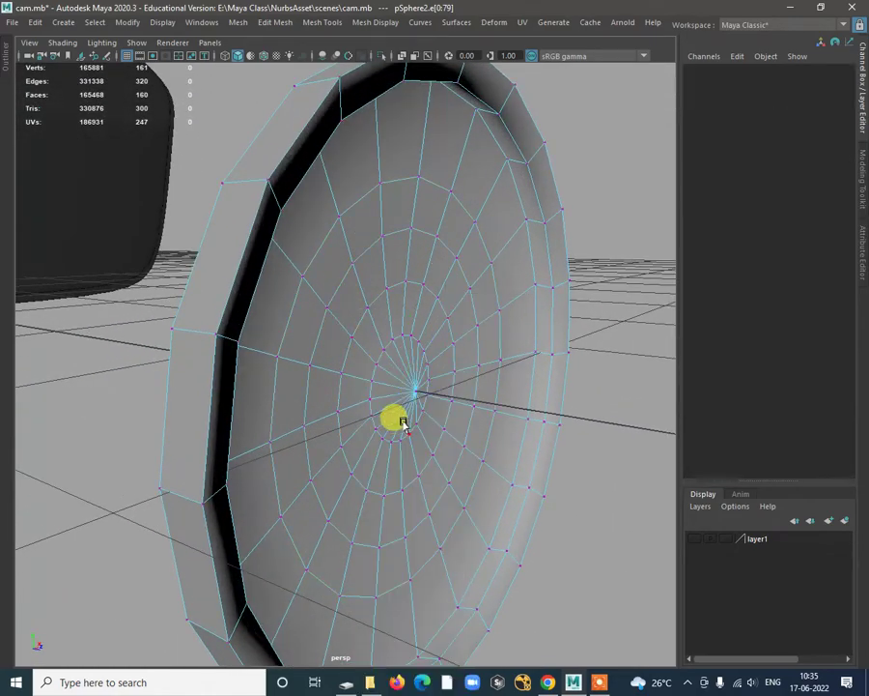
{"action": "left_click_drag", "start_coordinate": [468, 400], "coordinate": [390, 356]}
{"action": "scroll", "coordinate": [450, 396], "scroll_direction": "down", "scroll_amount": 5}
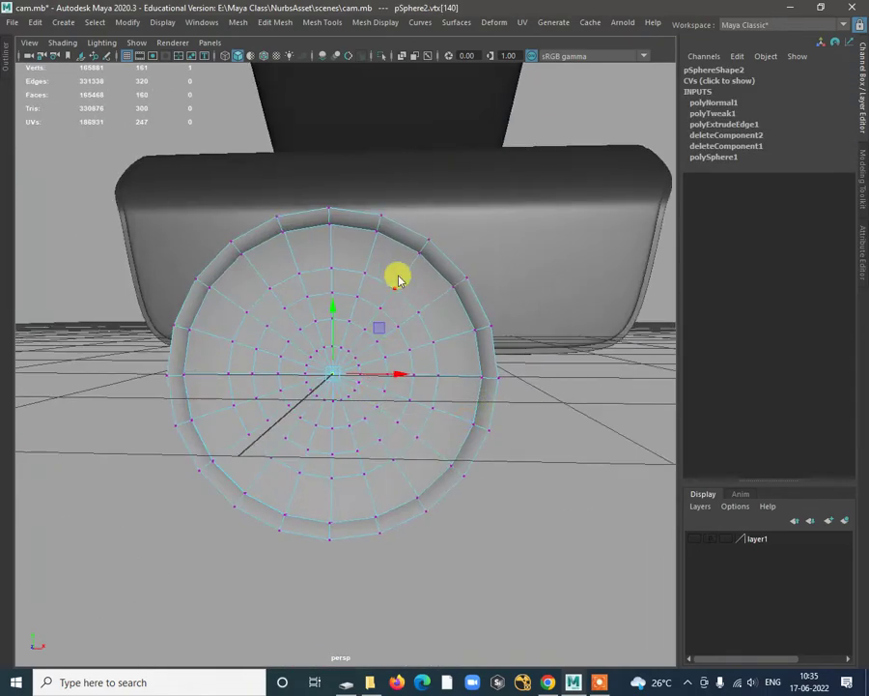
{"action": "right_click_drag", "start_coordinate": [398, 269], "coordinate": [435, 249]}
{"action": "scroll", "coordinate": [408, 346], "scroll_direction": "up", "scroll_amount": 3}
{"action": "left_click_drag", "start_coordinate": [408, 348], "coordinate": [443, 199], "text": "alt"}
{"action": "right_click_drag", "start_coordinate": [444, 199], "coordinate": [360, 214], "text": "shift"}
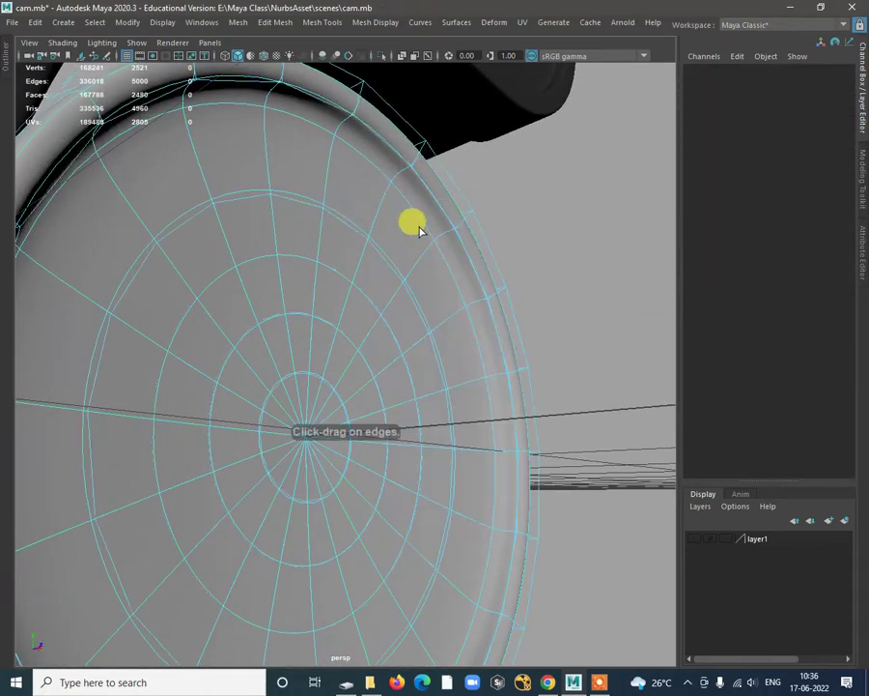
Step: Turn off the smooth preview and insert three supporting edge loops around the disc's rim to keep its border sharp
{"action": "key", "text": "1"}
{"action": "right_click_drag", "start_coordinate": [443, 198], "coordinate": [474, 220], "text": "alt"}
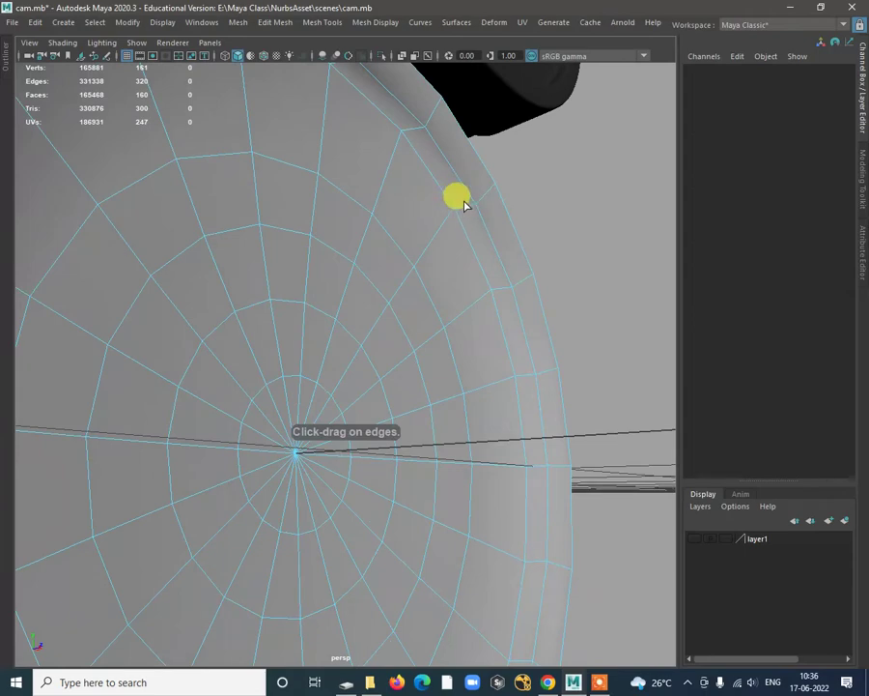
{"action": "left_click_drag", "start_coordinate": [463, 203], "coordinate": [493, 189]}
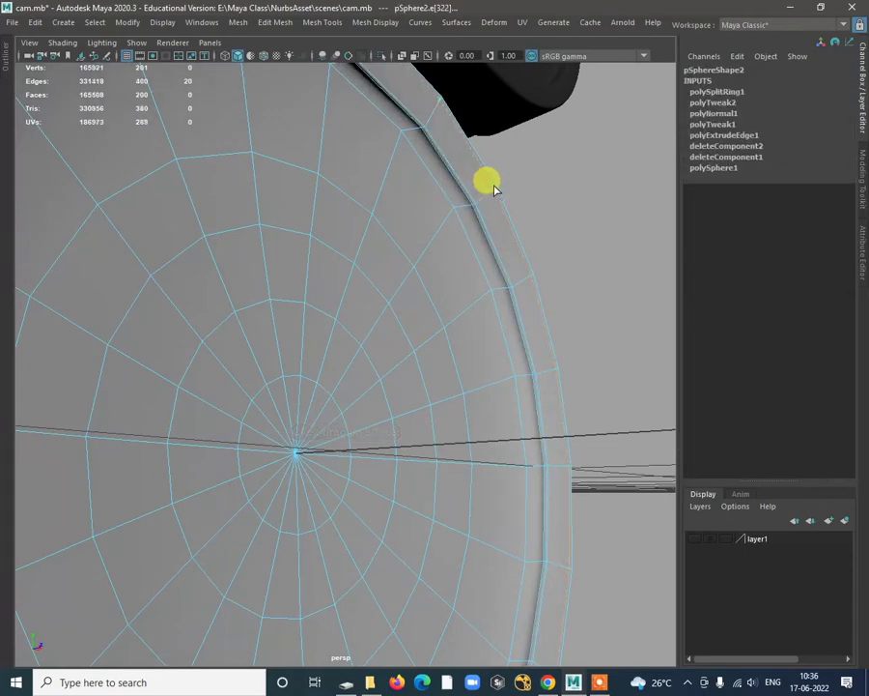
{"action": "left_click", "coordinate": [459, 203]}
{"action": "left_click", "coordinate": [454, 213]}
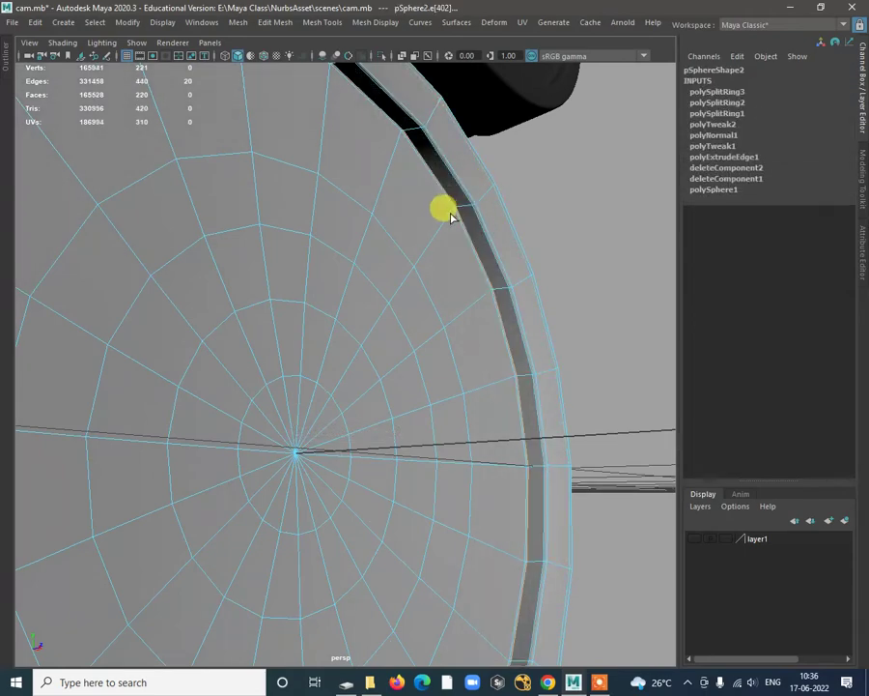
{"action": "key", "text": "q"}
Step: Return the disc to object mode, display it smoothed and assign it the existing blinn1 material
{"action": "left_click_drag", "start_coordinate": [451, 220], "coordinate": [336, 335], "text": "alt"}
{"action": "key", "text": "w"}
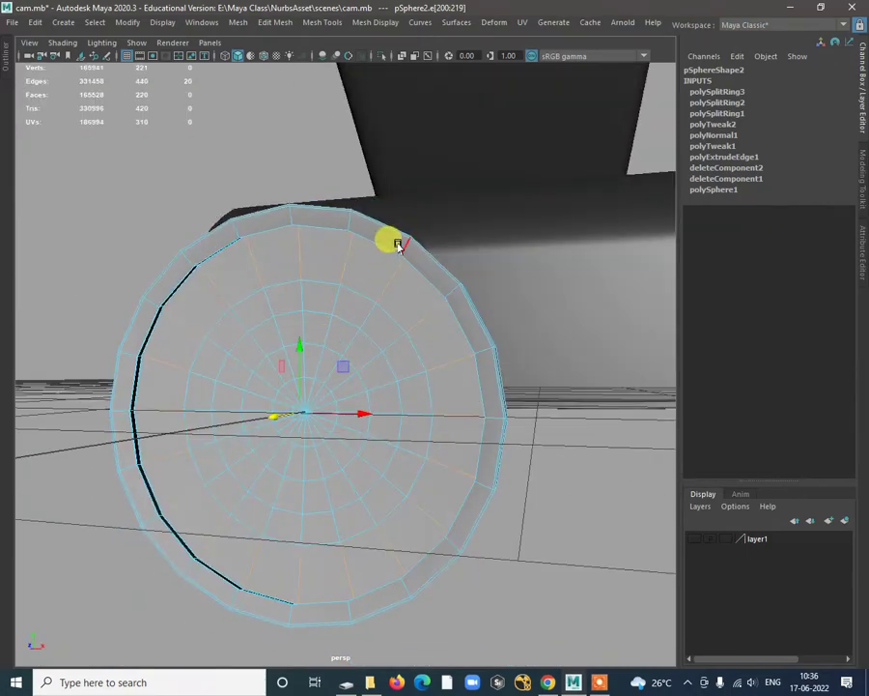
{"action": "right_click_drag", "start_coordinate": [401, 245], "coordinate": [450, 205]}
{"action": "scroll", "coordinate": [387, 386], "scroll_direction": "down", "scroll_amount": 5}
{"action": "left_click_drag", "start_coordinate": [309, 401], "coordinate": [349, 403], "text": "alt"}
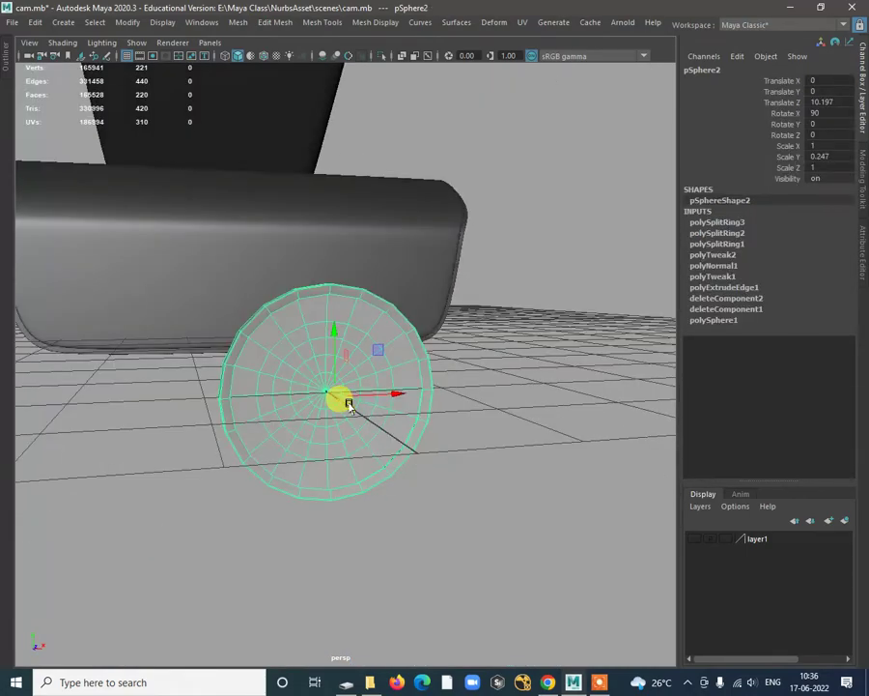
{"action": "key", "text": "3"}
{"action": "right_click_drag", "start_coordinate": [393, 307], "coordinate": [423, 685]}
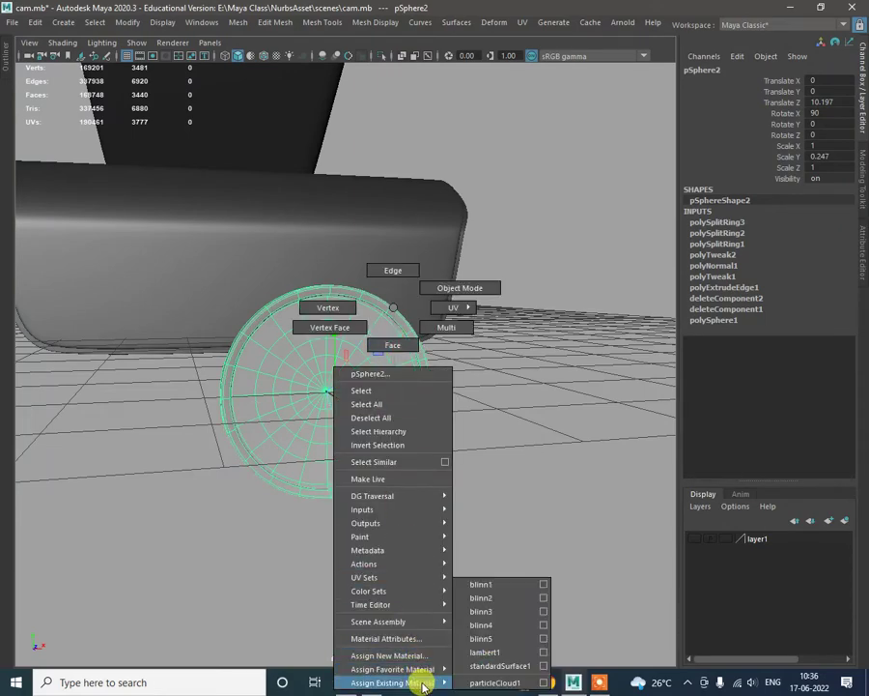
{"action": "right_click_drag", "start_coordinate": [513, 642], "coordinate": [500, 582]}
{"action": "left_click", "coordinate": [509, 536]}
Step: Flatten the disc further to Scale Y 0.194
{"action": "right_click_drag", "start_coordinate": [510, 539], "coordinate": [298, 389], "text": "alt"}
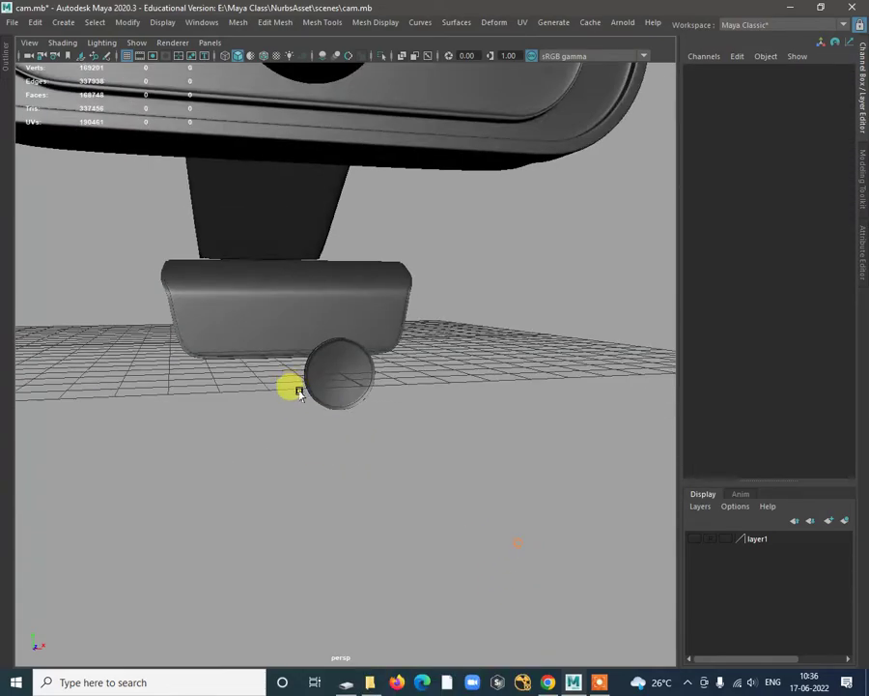
{"action": "left_click_drag", "start_coordinate": [311, 395], "coordinate": [392, 394], "text": "alt"}
{"action": "left_click_drag", "start_coordinate": [365, 323], "coordinate": [330, 388], "text": "alt"}
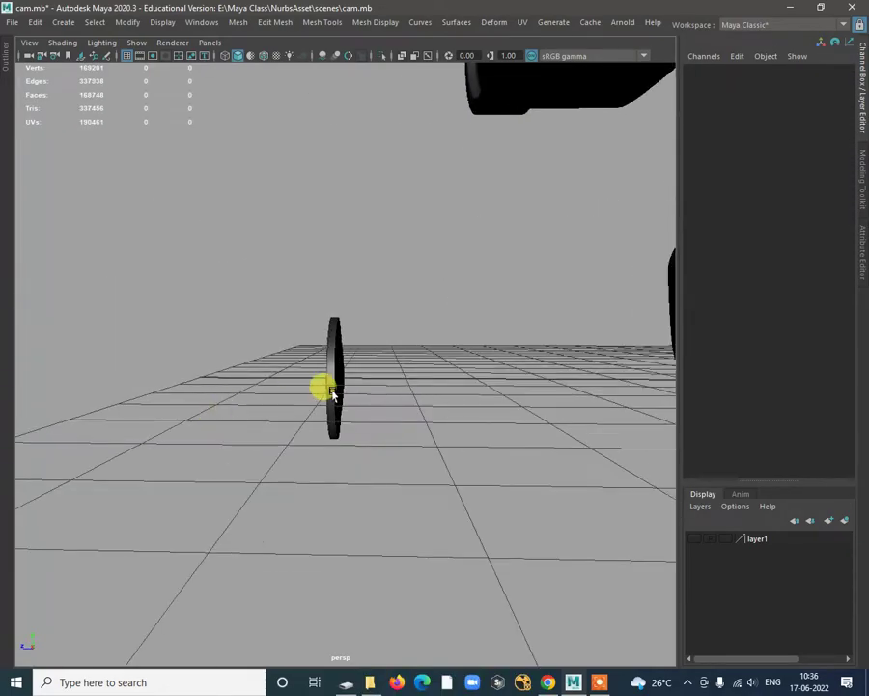
{"action": "left_click", "coordinate": [326, 401]}
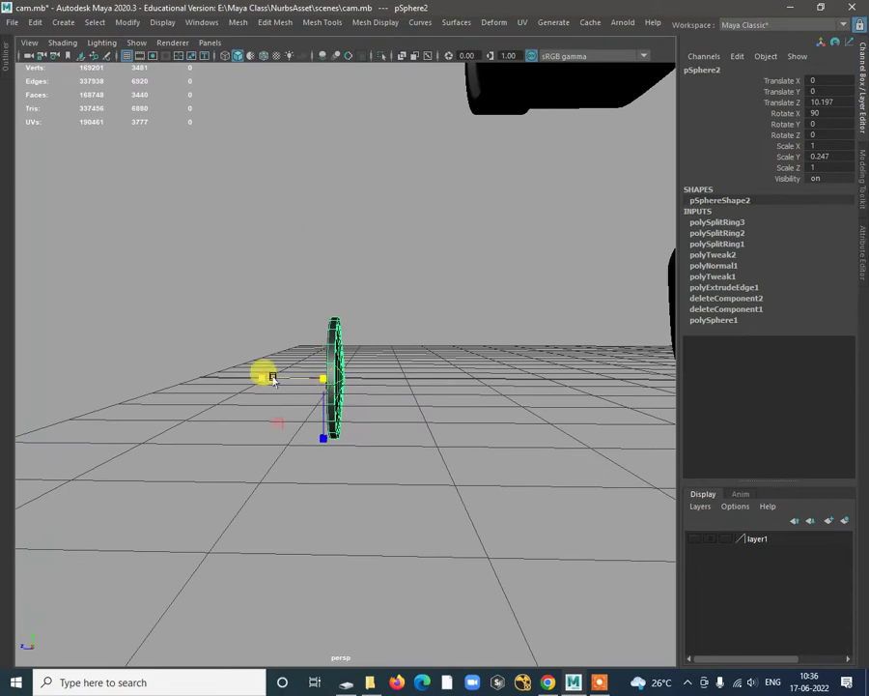
{"action": "left_click_drag", "start_coordinate": [263, 377], "coordinate": [277, 375]}
Step: Move the disc's pivot along Z to the back of its dished face
{"action": "right_click_drag", "start_coordinate": [320, 334], "coordinate": [338, 333], "text": "alt"}
{"action": "left_click_drag", "start_coordinate": [338, 333], "coordinate": [325, 434], "text": "alt"}
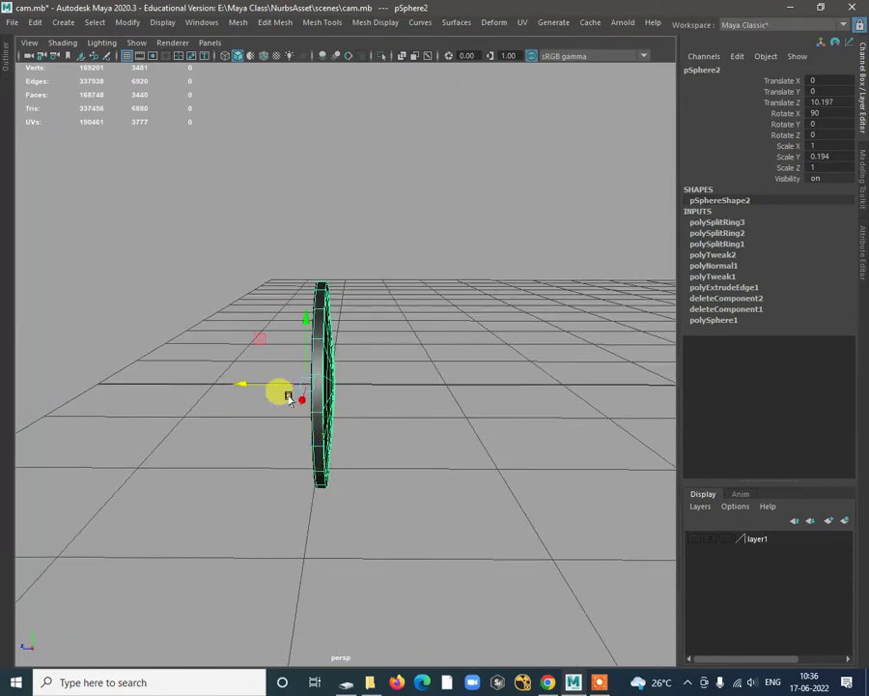
{"action": "left_click_drag", "start_coordinate": [242, 386], "coordinate": [261, 383]}
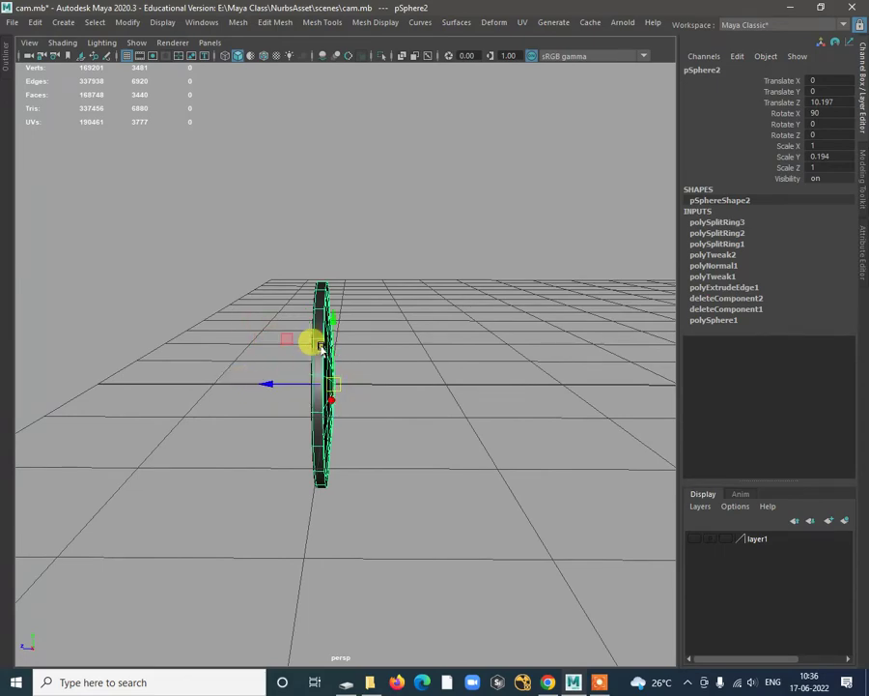
{"action": "right_click_drag", "start_coordinate": [322, 308], "coordinate": [390, 288]}
{"action": "left_click", "coordinate": [392, 344]}
{"action": "key", "text": "ctrl+1"}
Step: Move the disc onto the right end of the camera body's front at Translate X 9.652, Y 9.983, Z 6.807
{"action": "scroll", "coordinate": [405, 386], "scroll_direction": "down", "scroll_amount": 4}
{"action": "left_click_drag", "start_coordinate": [417, 444], "coordinate": [458, 402], "text": "alt"}
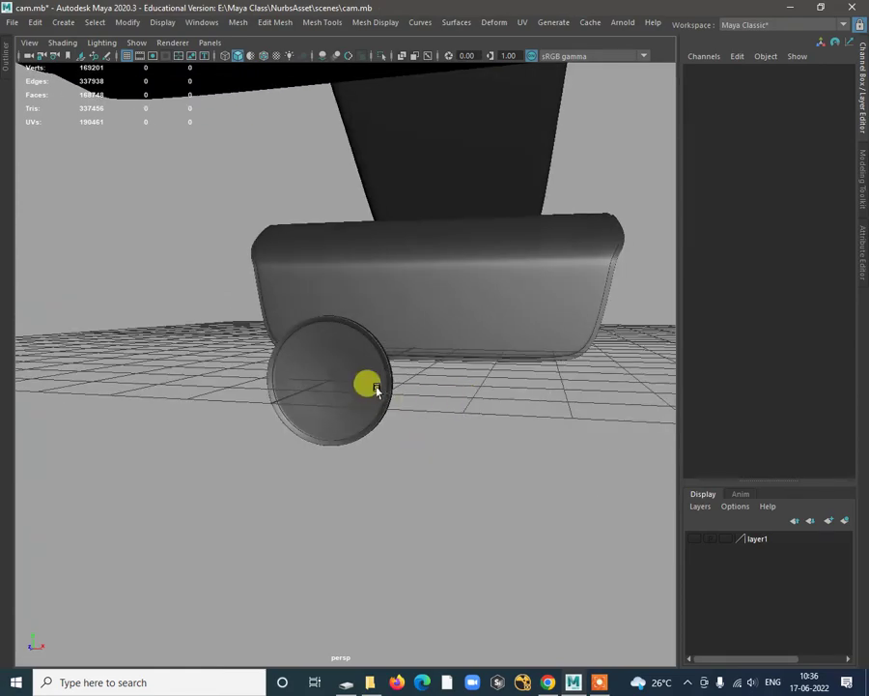
{"action": "left_click", "coordinate": [377, 389]}
{"action": "left_click_drag", "start_coordinate": [365, 454], "coordinate": [273, 465], "text": "alt"}
{"action": "left_click_drag", "start_coordinate": [285, 374], "coordinate": [448, 317]}
{"action": "left_click_drag", "start_coordinate": [243, 177], "coordinate": [282, 186]}
{"action": "middle_click_drag", "start_coordinate": [280, 187], "coordinate": [558, 202]}
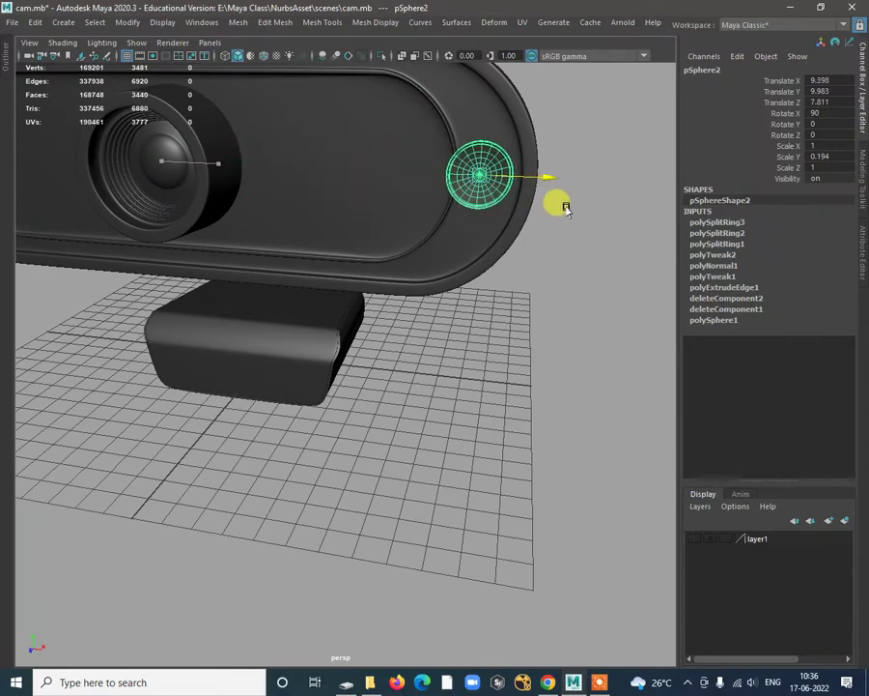
{"action": "left_click_drag", "start_coordinate": [558, 202], "coordinate": [375, 389], "text": "alt"}
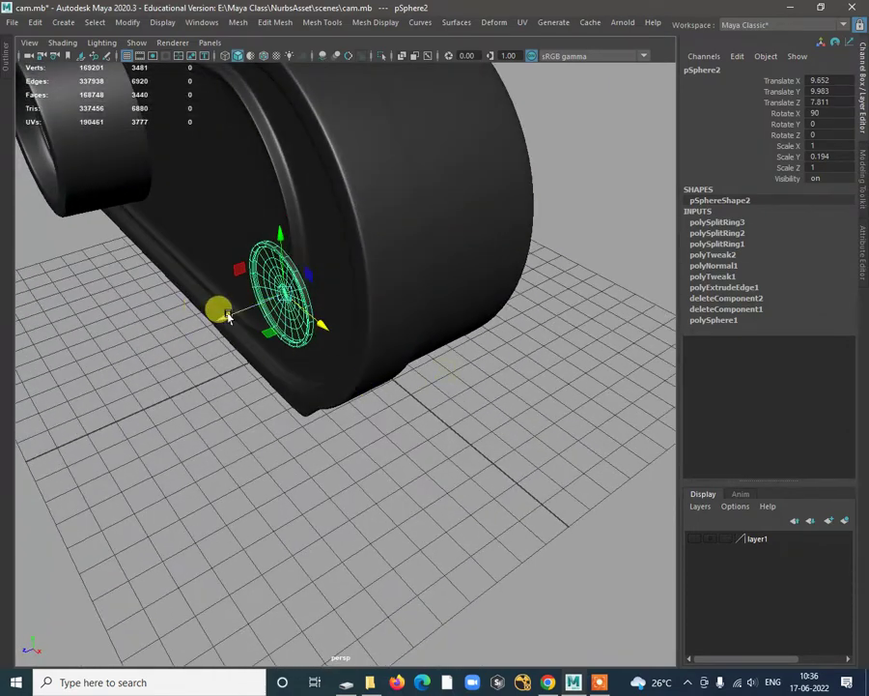
{"action": "middle_click_drag", "start_coordinate": [227, 316], "coordinate": [292, 319]}
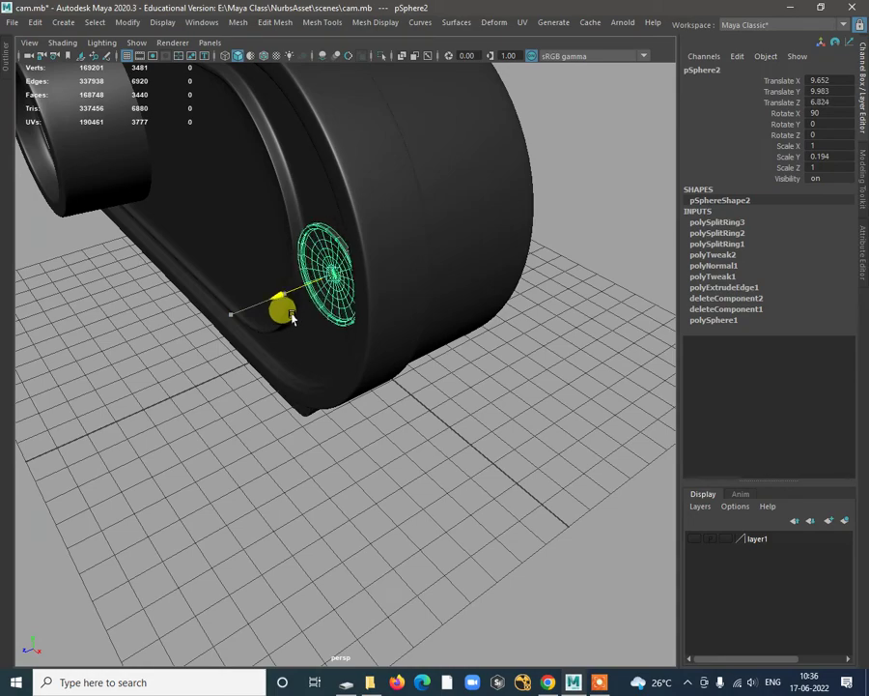
{"action": "left_click_drag", "start_coordinate": [292, 317], "coordinate": [349, 328]}
Step: Scale the disc down uniformly to 0.28 in X and Z, and reposition it at Translate X 9.215, Y 9.69
{"action": "key", "text": "r"}
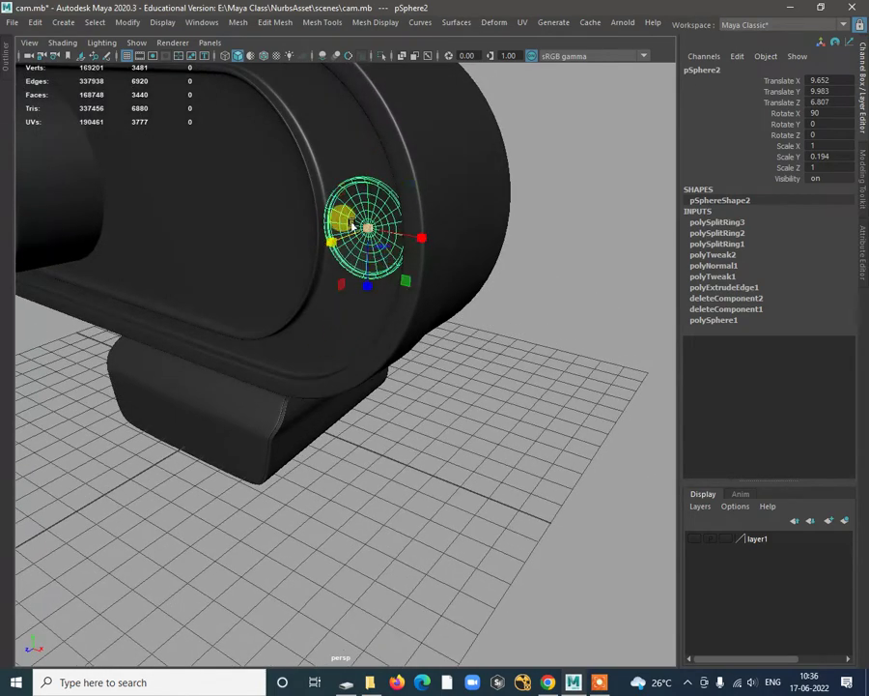
{"action": "middle_click_drag", "start_coordinate": [352, 225], "coordinate": [320, 304]}
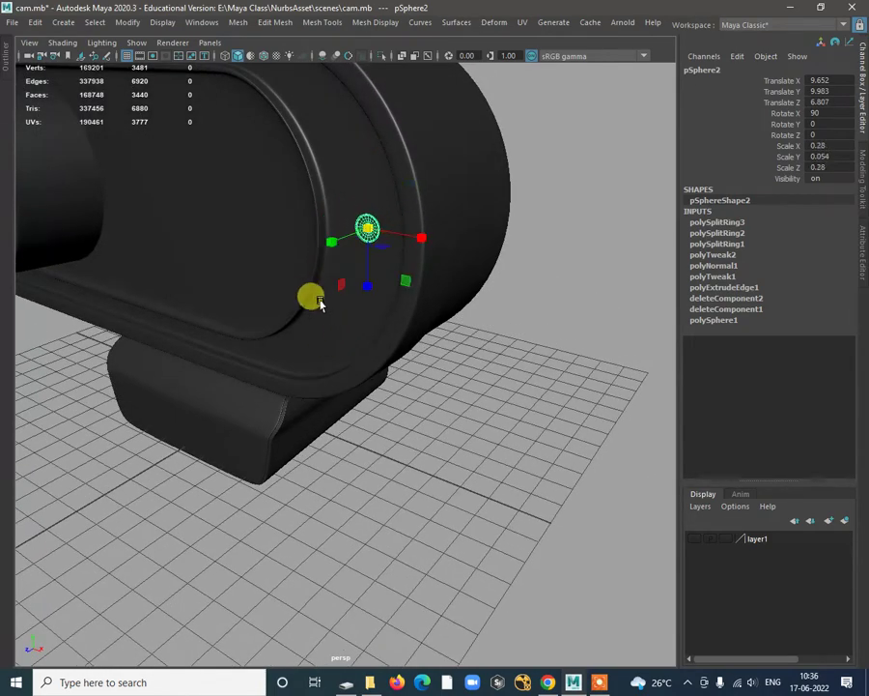
{"action": "left_click", "coordinate": [460, 376]}
{"action": "left_click_drag", "start_coordinate": [460, 376], "coordinate": [406, 204], "text": "alt"}
{"action": "left_click", "coordinate": [406, 219]}
{"action": "left_click_drag", "start_coordinate": [453, 234], "coordinate": [429, 238]}
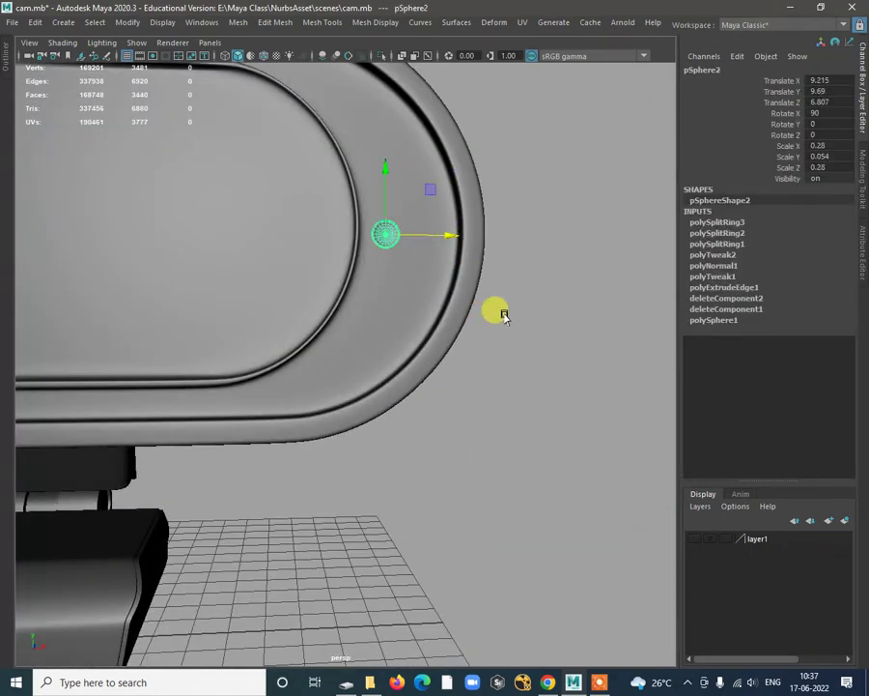
Step: Thin the disc to Scale Y 0.03 and seat it in the camera's front surface at Translate Z 6.787
{"action": "left_click_drag", "start_coordinate": [504, 316], "coordinate": [293, 218], "text": "alt"}
{"action": "key", "text": "r"}
{"action": "left_click_drag", "start_coordinate": [301, 263], "coordinate": [243, 237], "text": "alt"}
{"action": "key", "text": "w"}
{"action": "left_click", "coordinate": [474, 484]}
Step: Duplicate the small disc and move the copy above the original to Translate Y 10.347
{"action": "right_click_drag", "start_coordinate": [473, 484], "coordinate": [371, 459], "text": "alt"}
{"action": "left_click_drag", "start_coordinate": [375, 456], "coordinate": [432, 407], "text": "alt"}
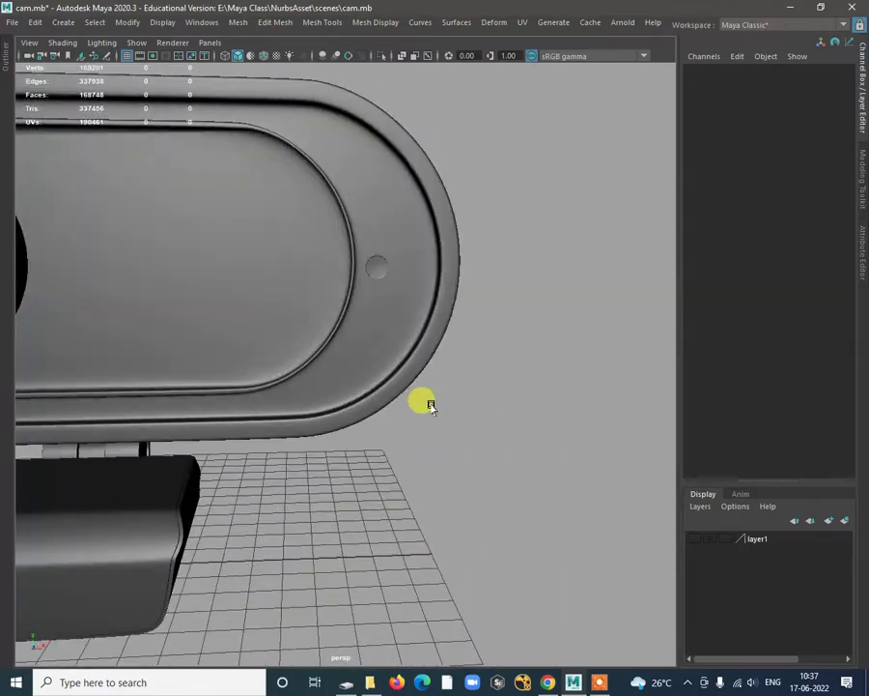
{"action": "right_click_drag", "start_coordinate": [397, 276], "coordinate": [459, 346], "text": "alt"}
{"action": "middle_click_drag", "start_coordinate": [413, 304], "coordinate": [408, 361], "text": "alt"}
{"action": "left_click", "coordinate": [390, 320]}
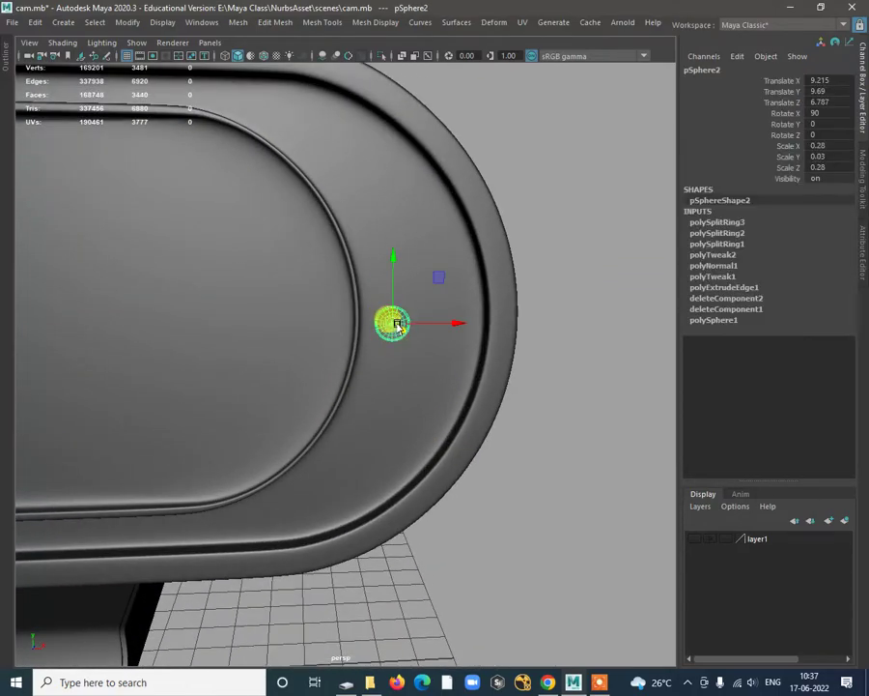
{"action": "key", "text": "ctrl+d"}
{"action": "left_click_drag", "start_coordinate": [382, 288], "coordinate": [398, 243]}
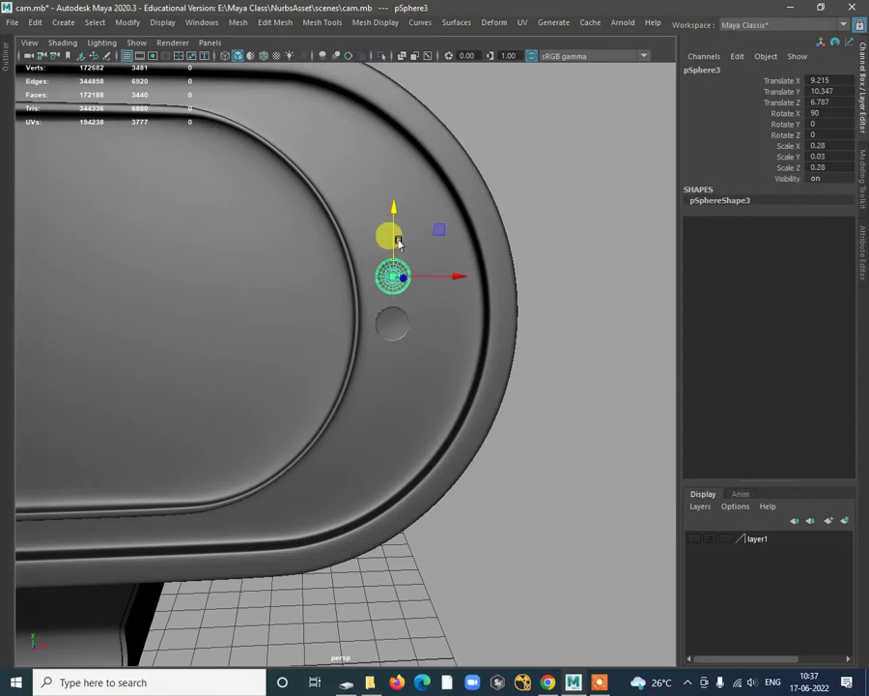
Step: Duplicate four more discs and scatter them around the original, shifting the last one to Translate X 9.82
{"action": "left_click_drag", "start_coordinate": [430, 280], "coordinate": [391, 334]}
{"action": "left_click_drag", "start_coordinate": [429, 370], "coordinate": [468, 367]}
{"action": "key", "text": "ctrl+d"}
{"action": "left_click_drag", "start_coordinate": [419, 311], "coordinate": [416, 275]}
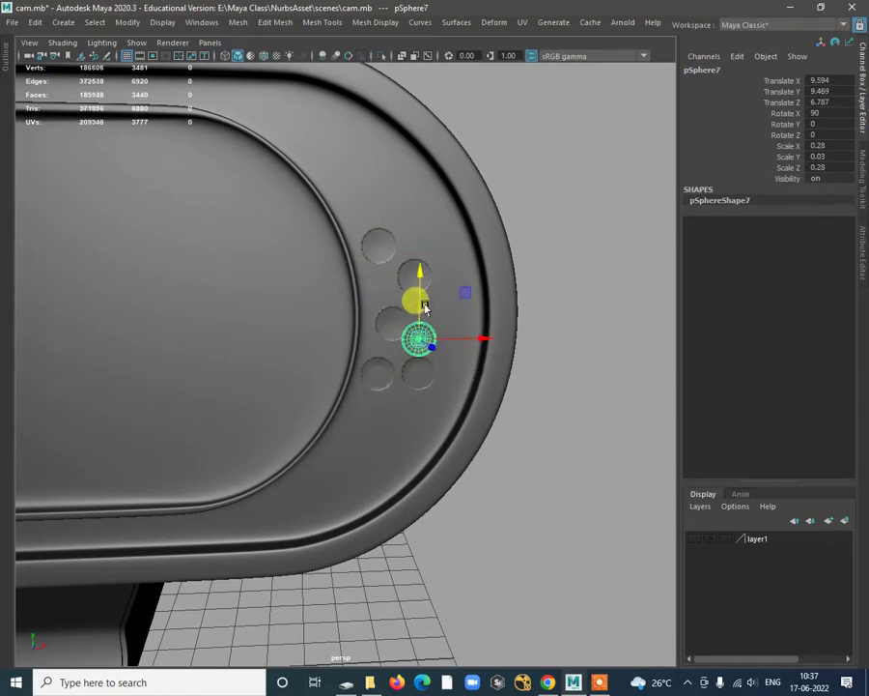
{"action": "left_click_drag", "start_coordinate": [441, 337], "coordinate": [464, 335]}
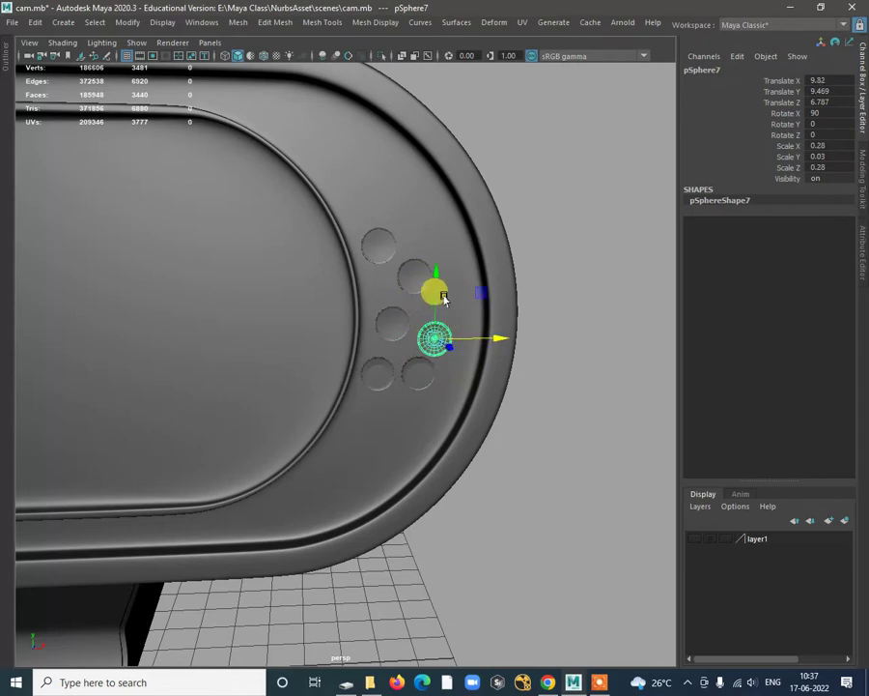
Step: Add two more disc copies at the upper end of the cluster, placing the second at Translate X 9.54, Y 11.05
{"action": "left_click_drag", "start_coordinate": [433, 292], "coordinate": [413, 203]}
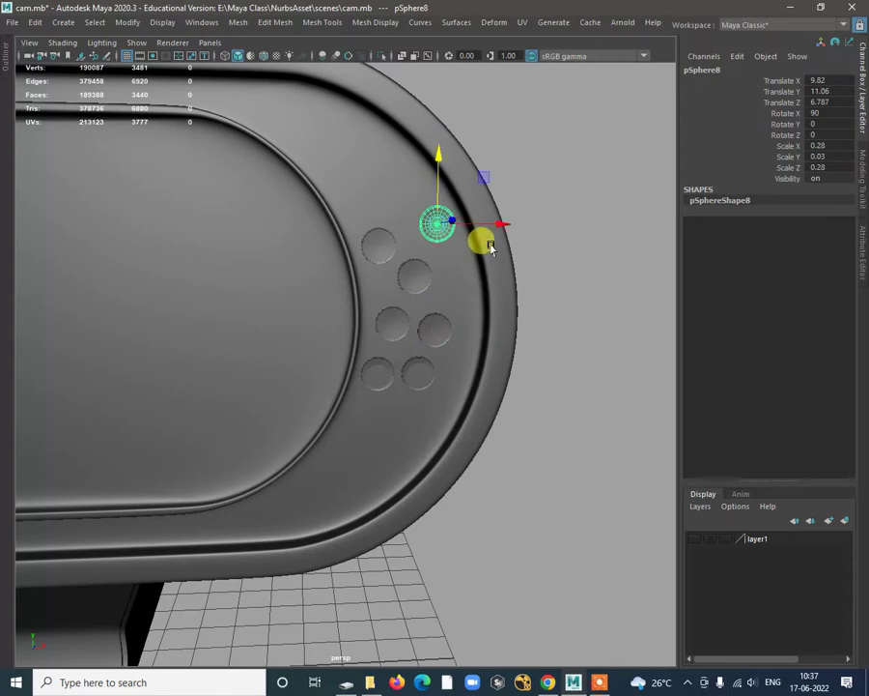
{"action": "left_click_drag", "start_coordinate": [489, 228], "coordinate": [414, 220]}
{"action": "left_click_drag", "start_coordinate": [364, 185], "coordinate": [357, 158]}
{"action": "left_click_drag", "start_coordinate": [417, 198], "coordinate": [456, 200]}
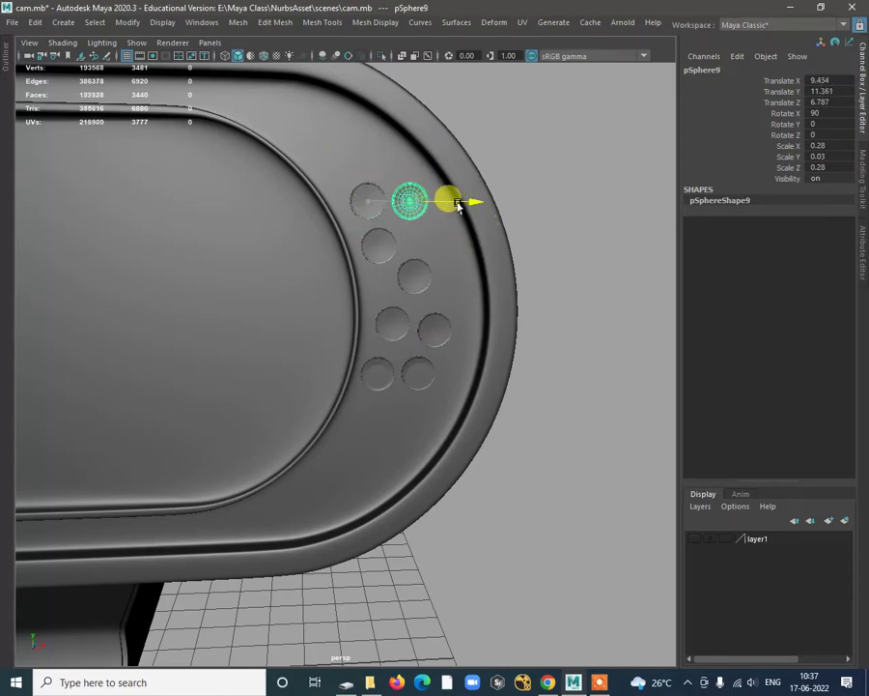
{"action": "left_click_drag", "start_coordinate": [403, 150], "coordinate": [406, 182]}
{"action": "left_click_drag", "start_coordinate": [436, 224], "coordinate": [445, 226]}
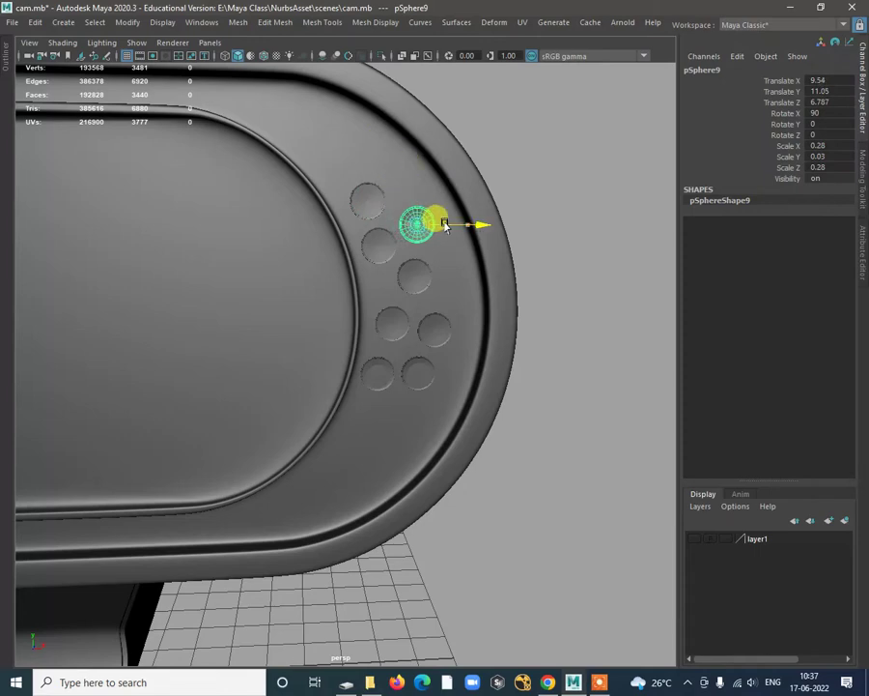
Step: Add two more disc copies at the lower end of the cluster, placing the last at Translate X 8.745, Y 8.165
{"action": "key", "text": "ctrl+d"}
{"action": "left_click_drag", "start_coordinate": [417, 187], "coordinate": [396, 374]}
{"action": "left_click_drag", "start_coordinate": [461, 404], "coordinate": [407, 416]}
{"action": "left_click_drag", "start_coordinate": [366, 361], "coordinate": [360, 386]}
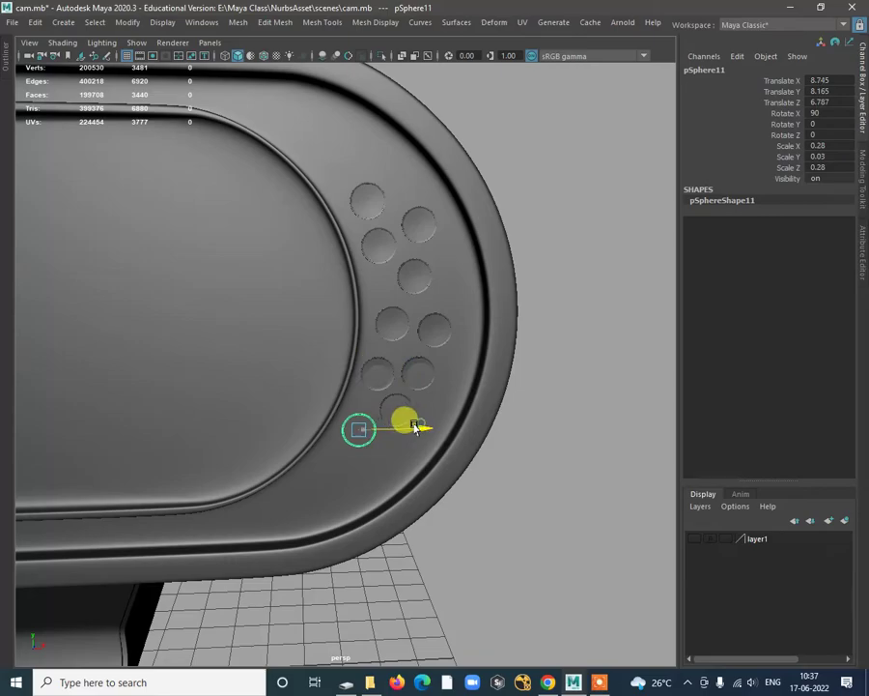
Step: Examine the disc pattern on the camera's front from several angles, including against the body's wireframe
{"action": "left_click", "coordinate": [551, 506]}
{"action": "right_click_drag", "start_coordinate": [552, 506], "coordinate": [409, 435], "text": "alt"}
{"action": "left_click_drag", "start_coordinate": [410, 435], "coordinate": [443, 399], "text": "alt"}
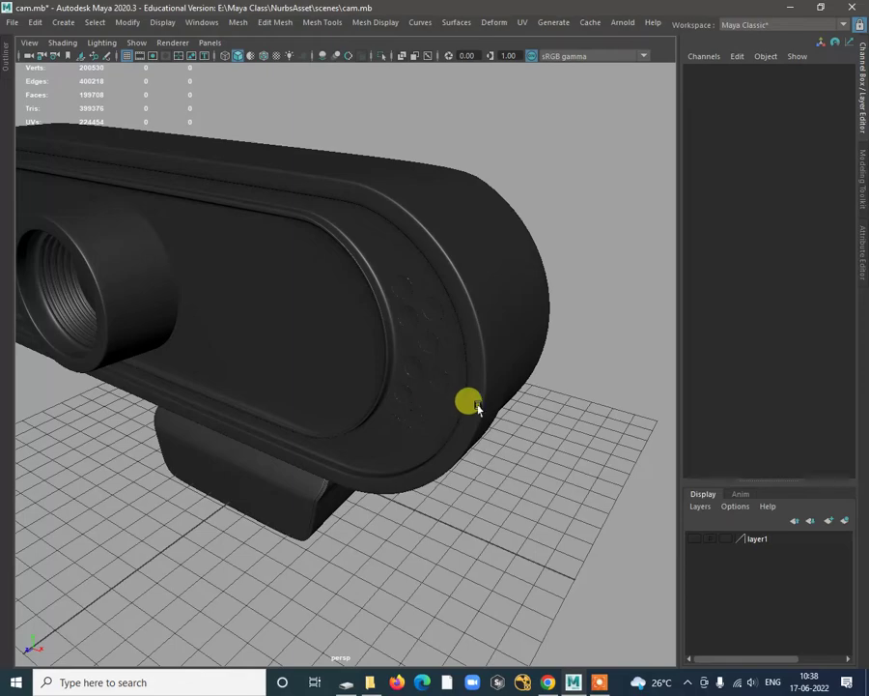
{"action": "left_click_drag", "start_coordinate": [476, 408], "coordinate": [391, 311], "text": "alt"}
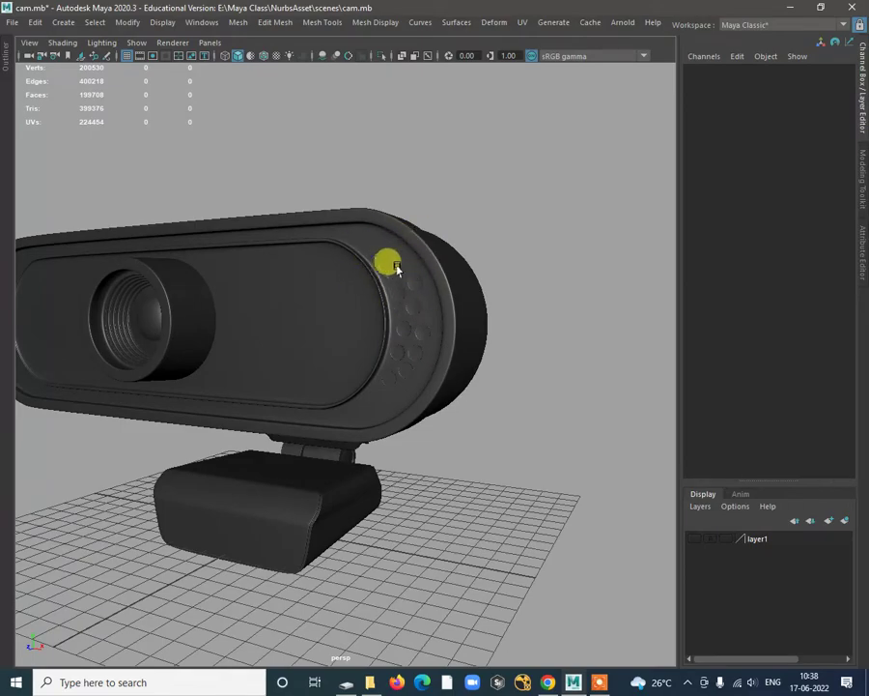
{"action": "right_click_drag", "start_coordinate": [406, 281], "coordinate": [454, 276], "text": "alt"}
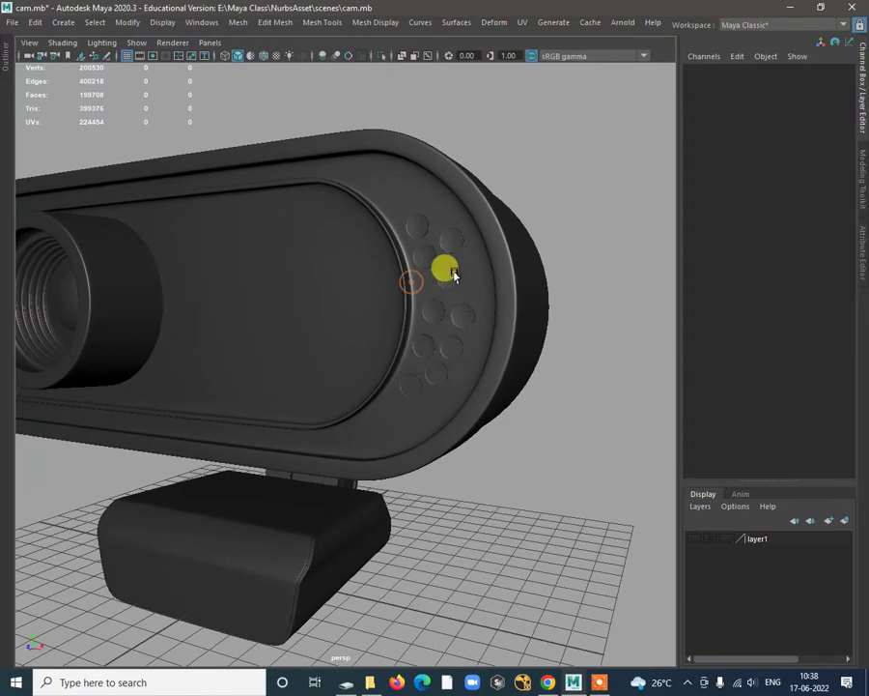
{"action": "left_click", "coordinate": [394, 189]}
{"action": "left_click_drag", "start_coordinate": [461, 305], "coordinate": [528, 369], "text": "alt"}
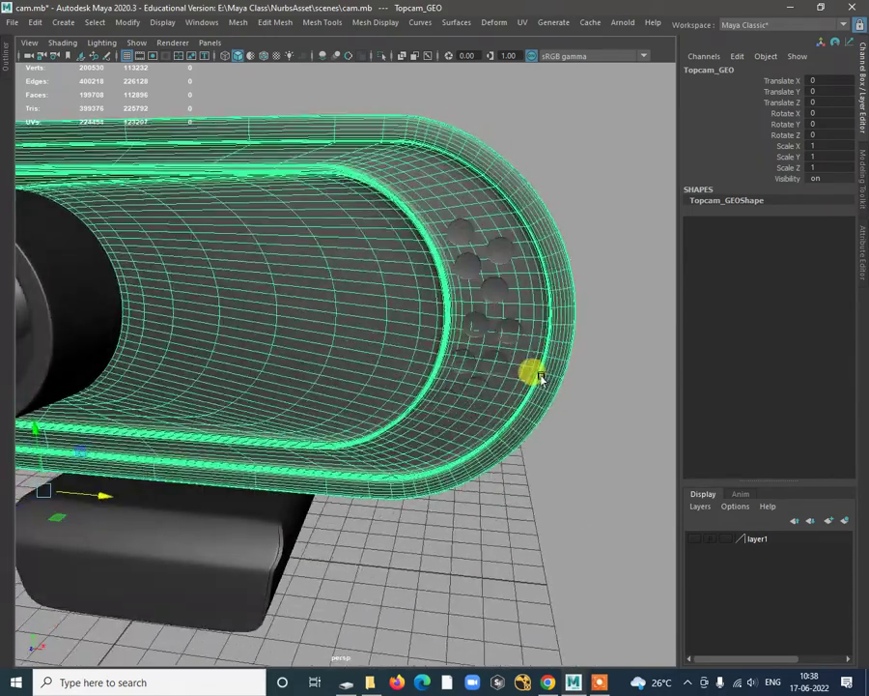
{"action": "left_click", "coordinate": [584, 365]}
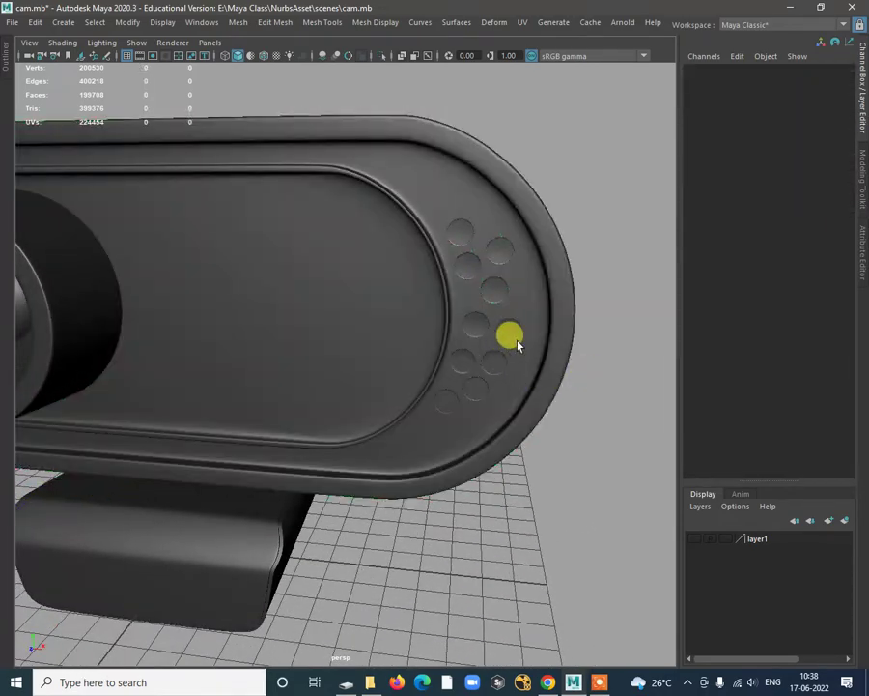
Step: Select all ten discs on the camera's front, leaving the body unselected, and group them
{"action": "left_click", "coordinate": [509, 334]}
{"action": "left_click", "coordinate": [496, 364], "text": "shift"}
{"action": "left_click", "coordinate": [444, 404], "text": "shift"}
{"action": "left_click", "coordinate": [477, 393], "text": "shift"}
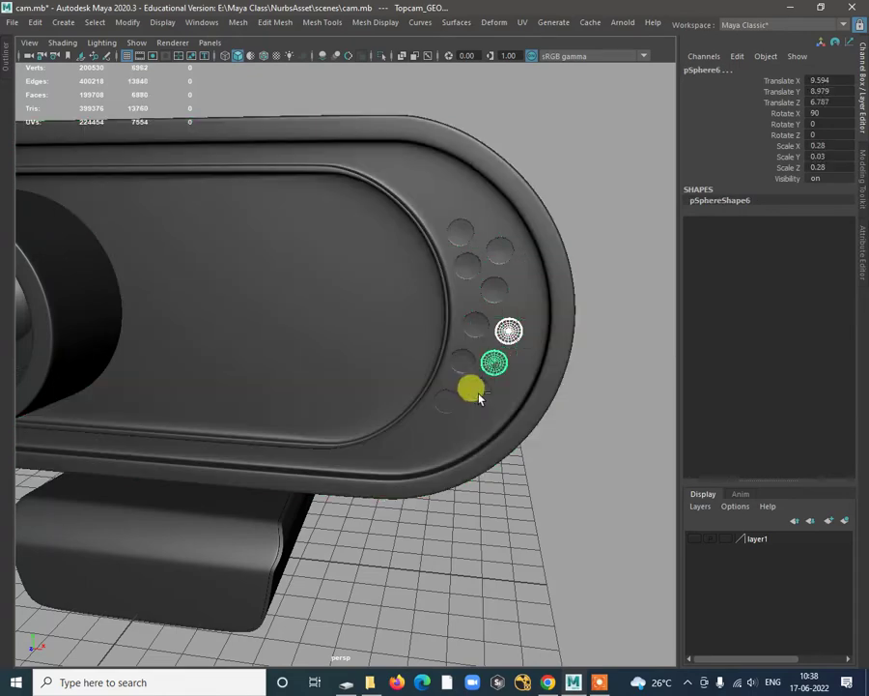
{"action": "left_click", "coordinate": [477, 393], "text": "shift"}
{"action": "left_click", "coordinate": [472, 358], "text": "shift"}
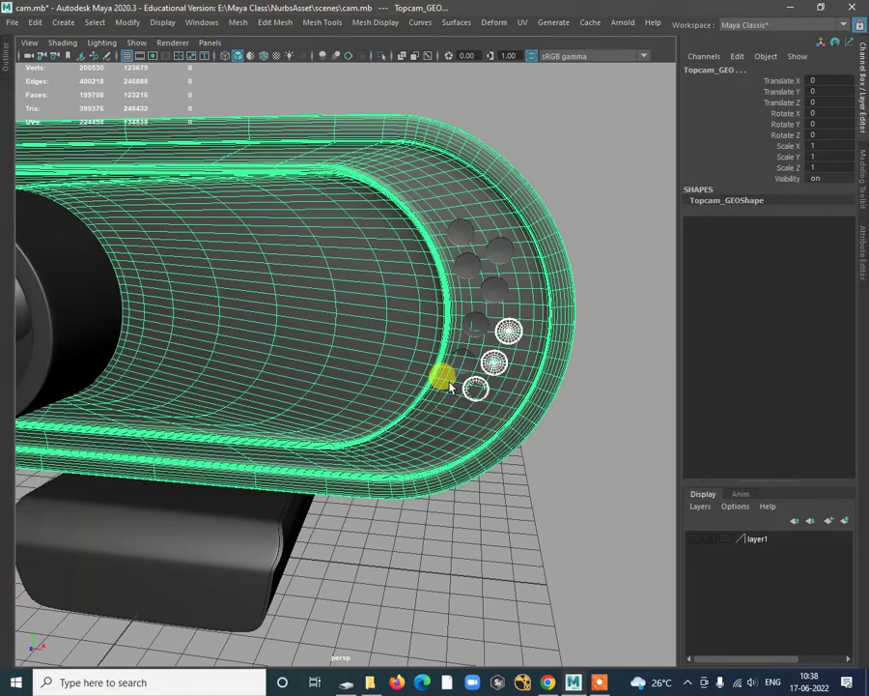
{"action": "left_click_drag", "start_coordinate": [449, 382], "coordinate": [455, 408], "text": "shift"}
{"action": "left_click_drag", "start_coordinate": [457, 230], "coordinate": [476, 340], "text": "shift"}
{"action": "left_click", "coordinate": [501, 269], "text": "shift"}
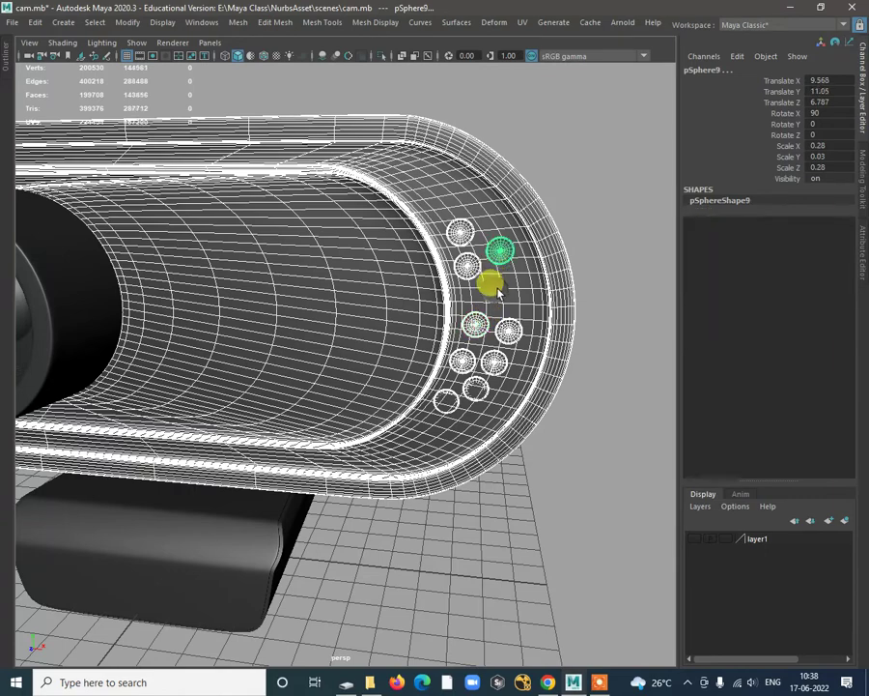
{"action": "left_click", "coordinate": [495, 287], "text": "shift"}
{"action": "left_click", "coordinate": [562, 301], "text": "shift"}
{"action": "right_click_drag", "start_coordinate": [552, 309], "coordinate": [456, 369], "text": "alt"}
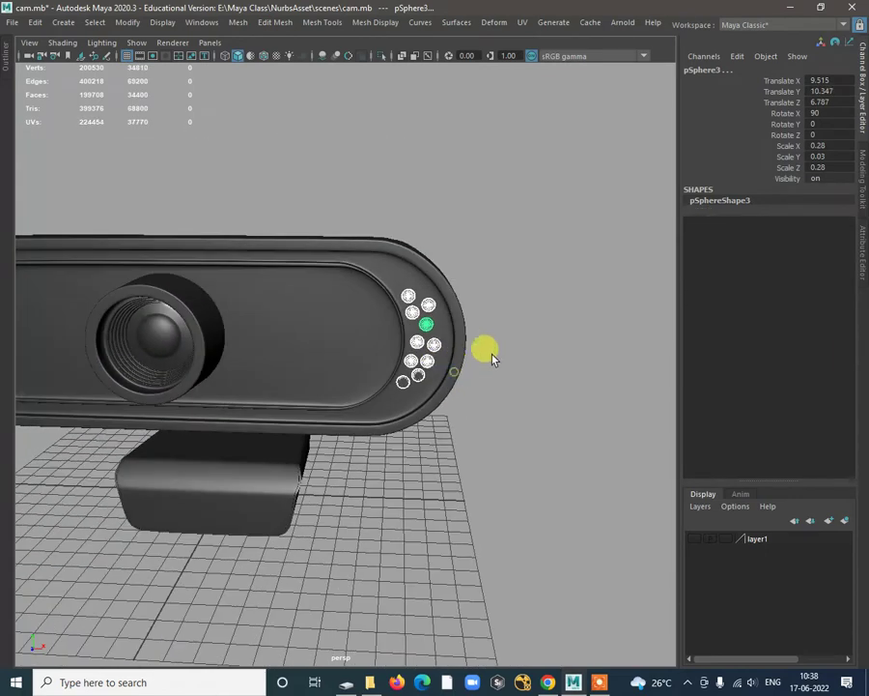
{"action": "left_click_drag", "start_coordinate": [485, 349], "coordinate": [473, 326], "text": "alt"}
{"action": "middle_click_drag", "start_coordinate": [474, 325], "coordinate": [603, 356], "text": "alt"}
{"action": "right_click_drag", "start_coordinate": [600, 358], "coordinate": [499, 416], "text": "alt"}
{"action": "mouse_move", "coordinate": [389, 366]}
{"action": "left_mouse_down", "text": "alt"}
{"action": "mouse_move", "coordinate": [377, 361]}
{"action": "mouse_move", "coordinate": [394, 371]}
{"action": "left_mouse_up", "text": "alt"}
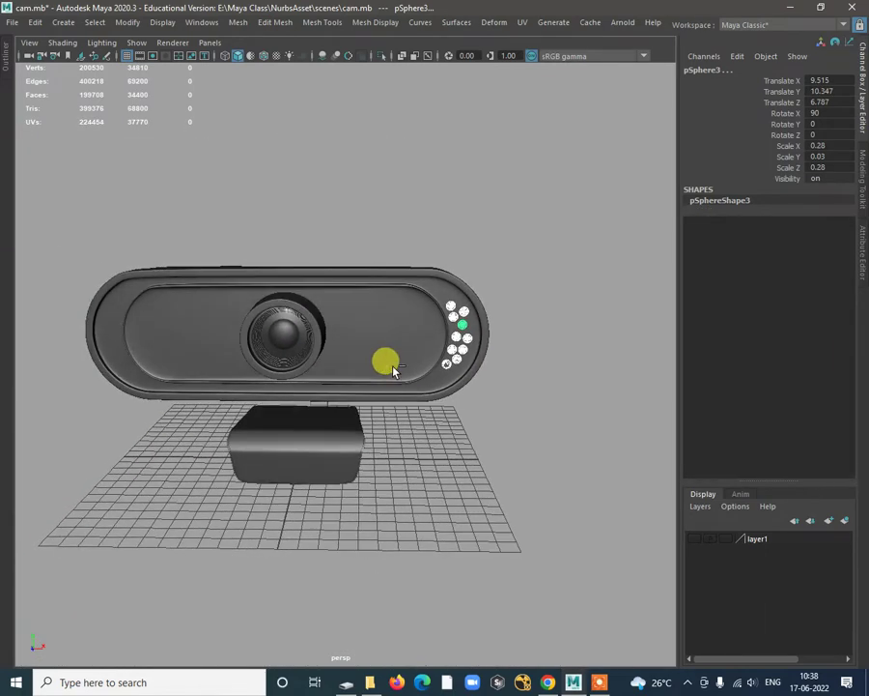
{"action": "key", "text": "ctrl+g"}
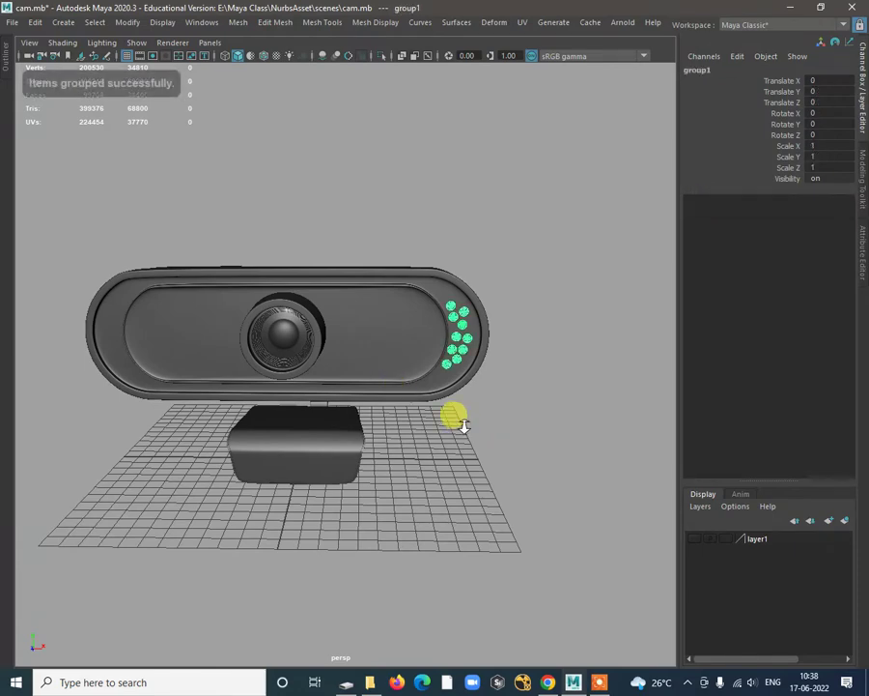
Step: Duplicate the disc group and mirror the copy to the opposite end of the camera with Scale X -1
{"action": "right_click_drag", "start_coordinate": [464, 425], "coordinate": [425, 406], "text": "alt"}
{"action": "left_click_drag", "start_coordinate": [420, 412], "coordinate": [445, 412], "text": "alt"}
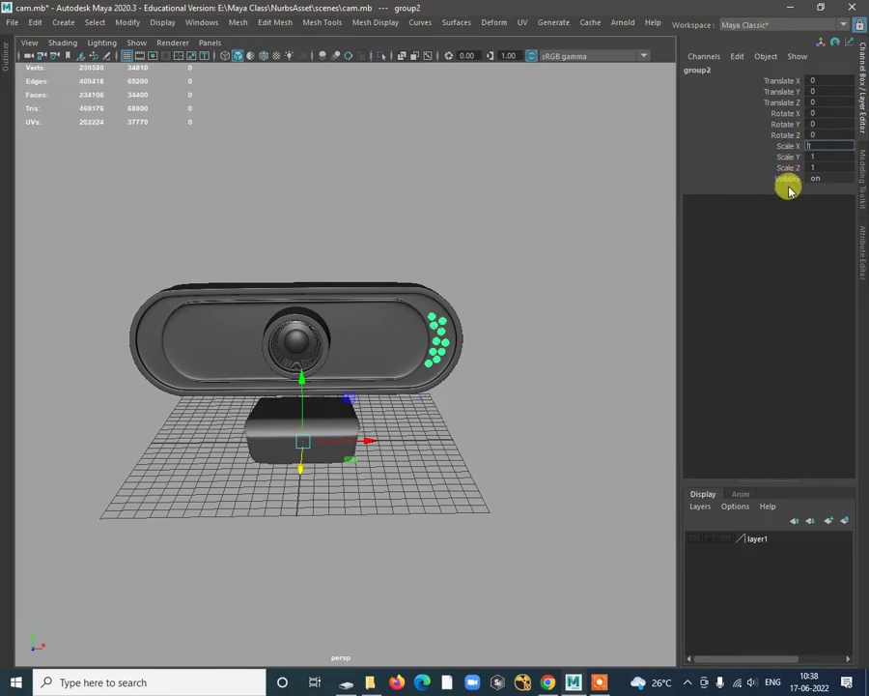
{"action": "type", "text": "-"}
{"action": "key", "text": "Return"}
{"action": "left_click", "coordinate": [552, 447]}
Step: Check both disc clusters on the camera's front from several angles and save the scene
{"action": "left_click_drag", "start_coordinate": [552, 447], "coordinate": [412, 475], "text": "alt"}
{"action": "left_click_drag", "start_coordinate": [378, 456], "coordinate": [454, 458], "text": "alt"}
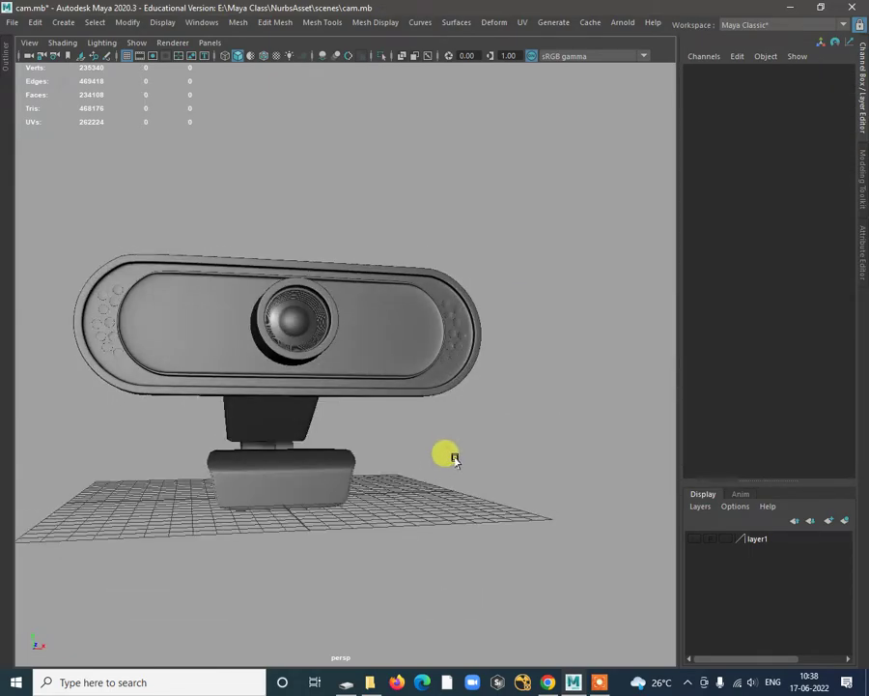
{"action": "right_click_drag", "start_coordinate": [444, 312], "coordinate": [444, 441], "text": "alt"}
{"action": "left_click_drag", "start_coordinate": [431, 423], "coordinate": [276, 322], "text": "alt"}
{"action": "right_click_drag", "start_coordinate": [467, 441], "coordinate": [374, 389], "text": "alt"}
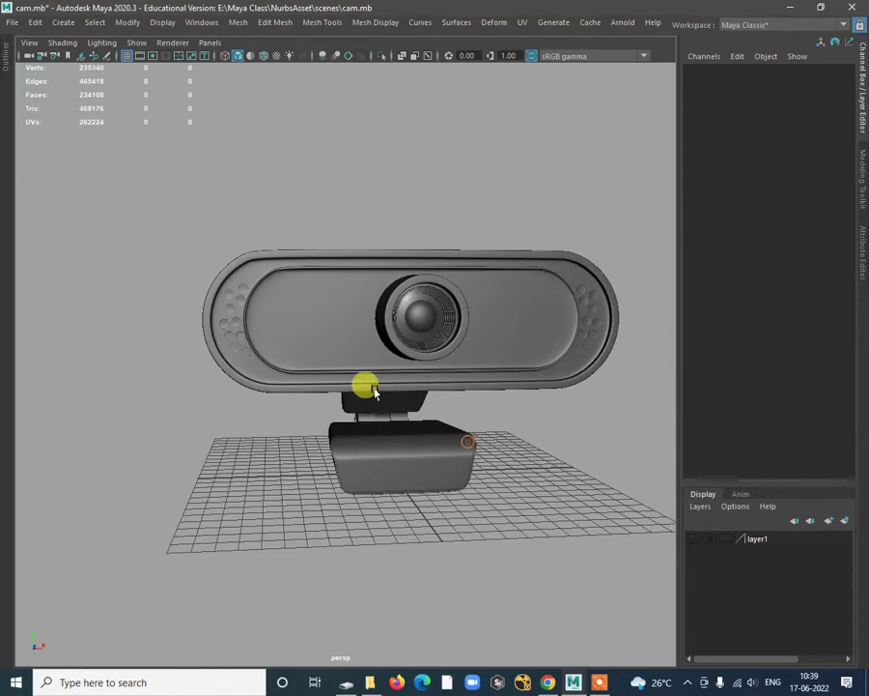
{"action": "left_click_drag", "start_coordinate": [359, 365], "coordinate": [378, 374], "text": "alt"}
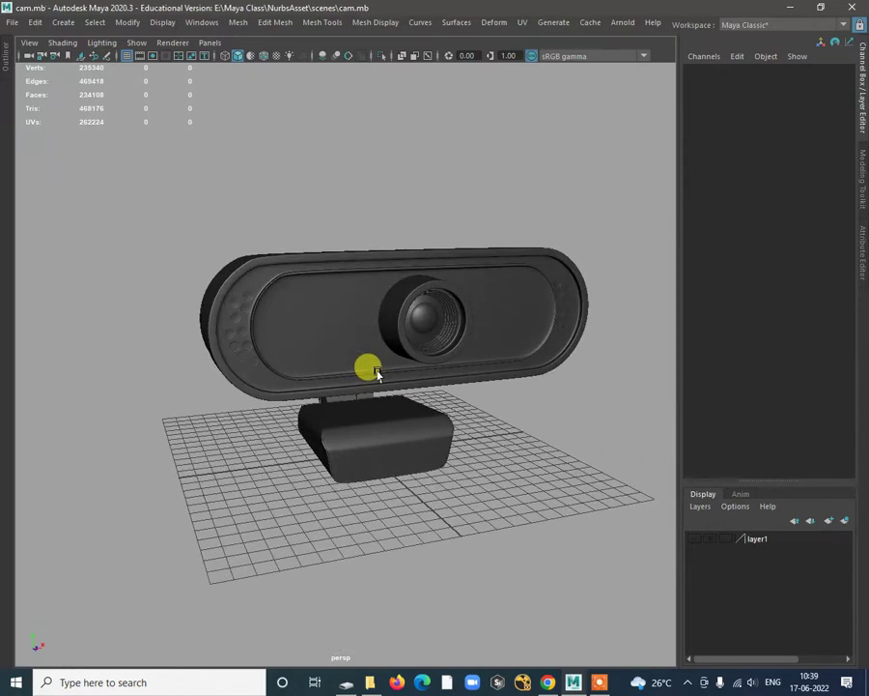
Step: Create a 3D type object in the scene and frame it together with the webcam
{"action": "left_click", "coordinate": [62, 23]}
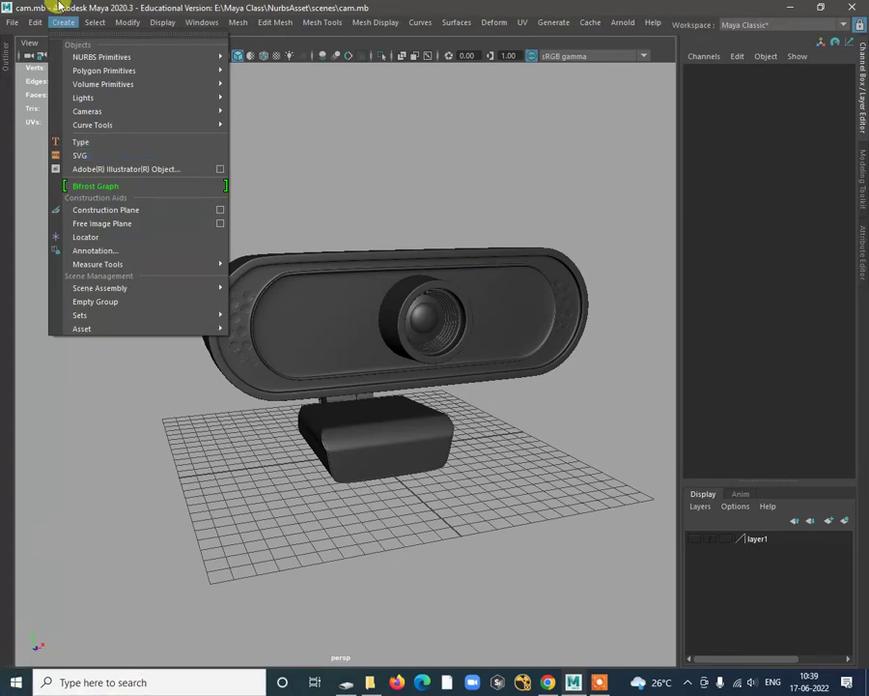
{"action": "left_click", "coordinate": [112, 140]}
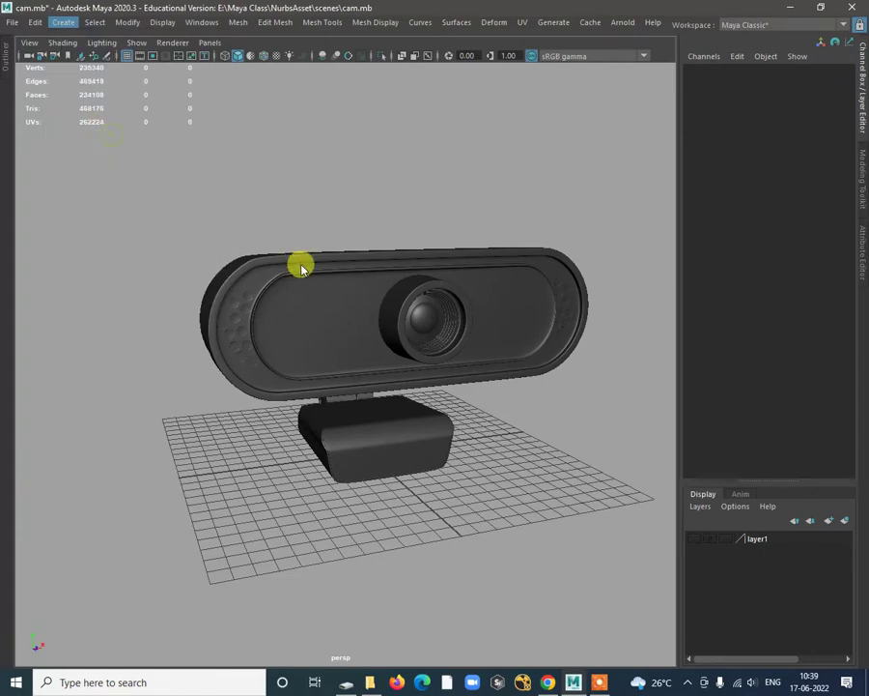
{"action": "scroll", "coordinate": [364, 392], "scroll_direction": "down", "scroll_amount": 5}
{"action": "middle_click_drag", "start_coordinate": [363, 392], "coordinate": [246, 365], "text": "alt"}
{"action": "scroll", "coordinate": [302, 371], "scroll_direction": "down", "scroll_amount": 3}
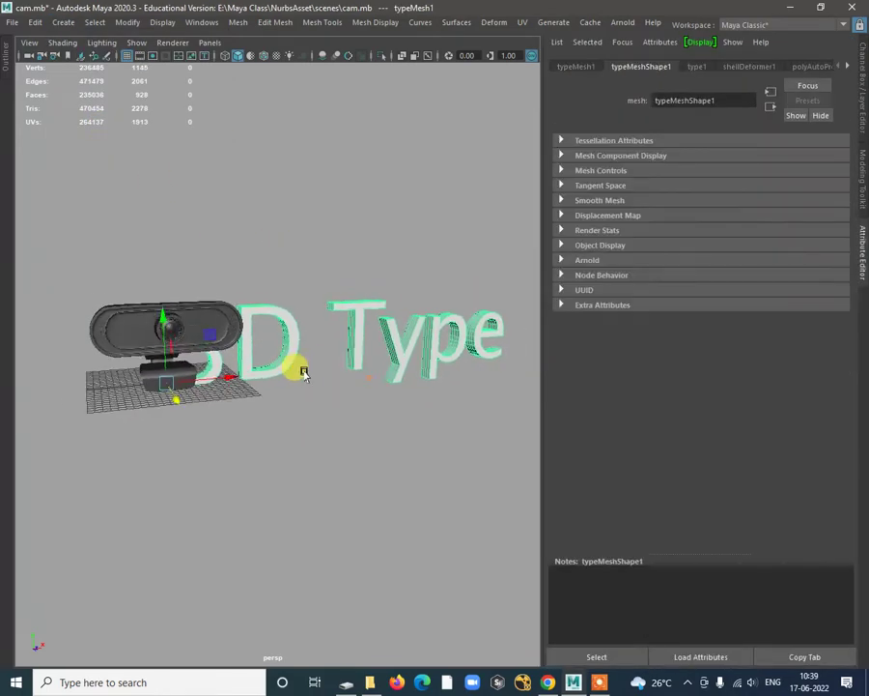
{"action": "left_click_drag", "start_coordinate": [331, 392], "coordinate": [302, 377], "text": "alt"}
{"action": "middle_click_drag", "start_coordinate": [314, 372], "coordinate": [248, 363], "text": "alt"}
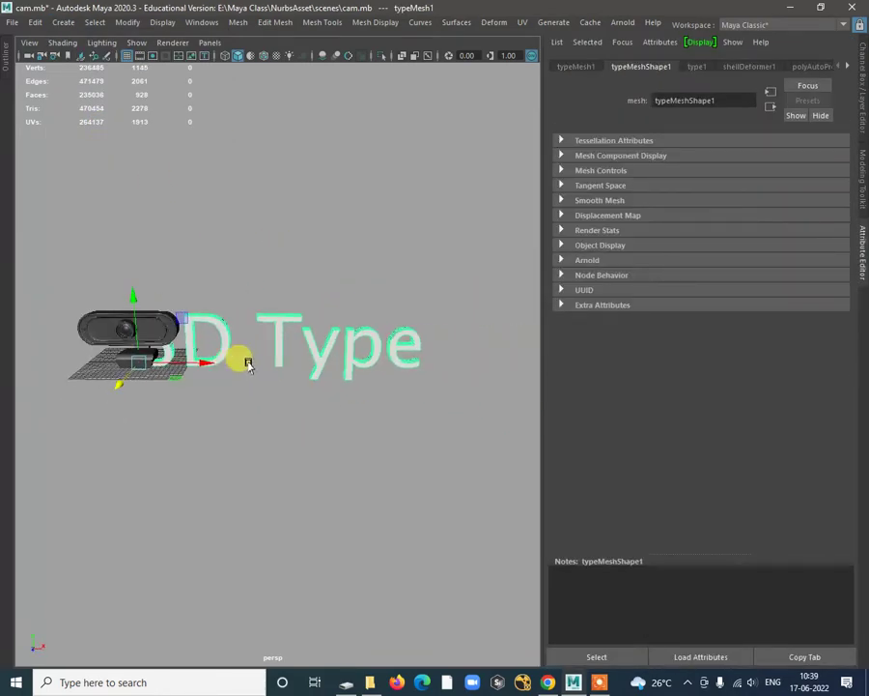
Step: Replace the type object's default text with "Samsung"
{"action": "left_click", "coordinate": [697, 67]}
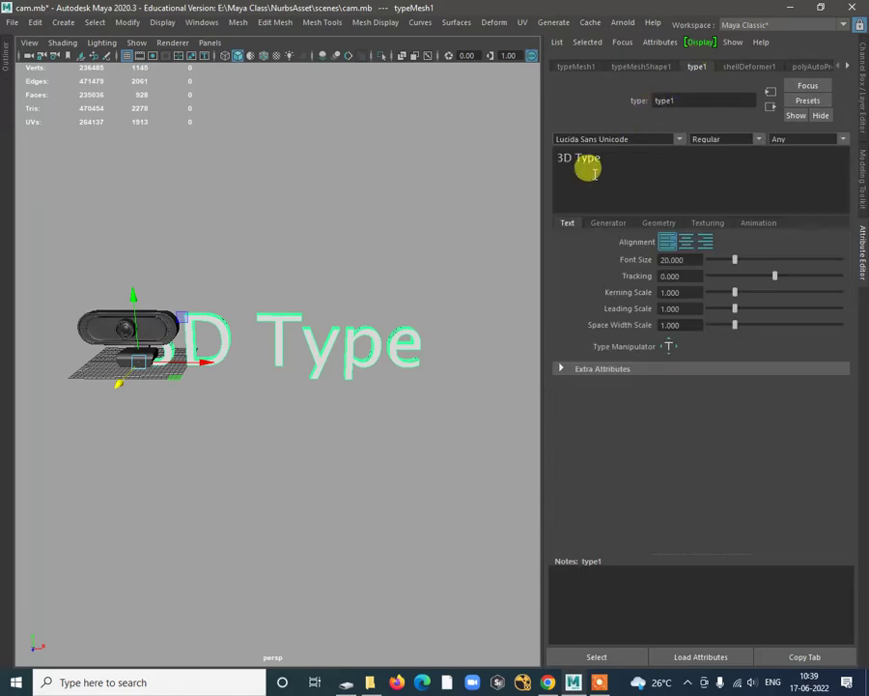
{"action": "left_click_drag", "start_coordinate": [611, 162], "coordinate": [545, 153]}
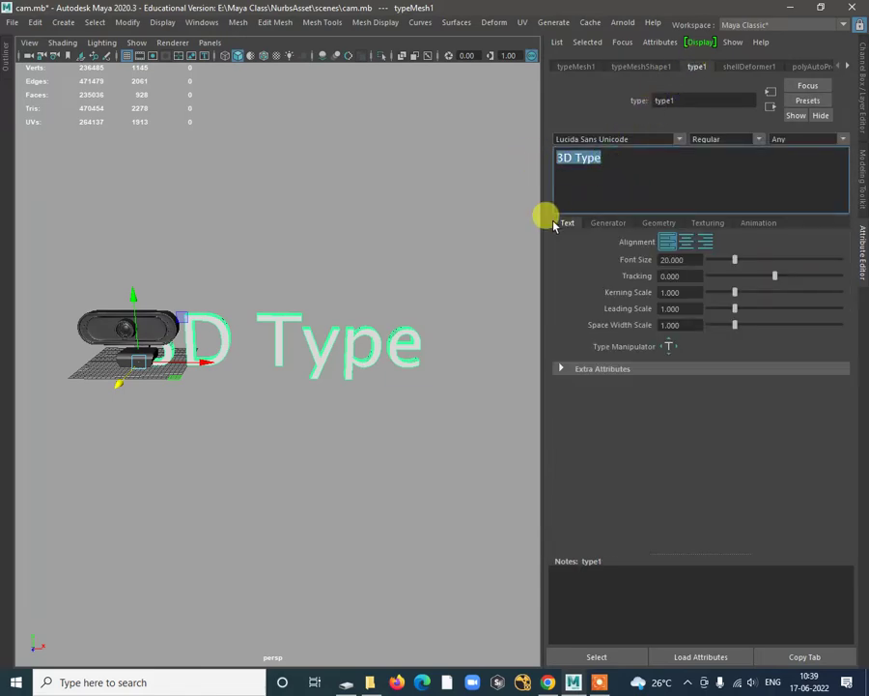
{"action": "type", "text": "Samsu"}
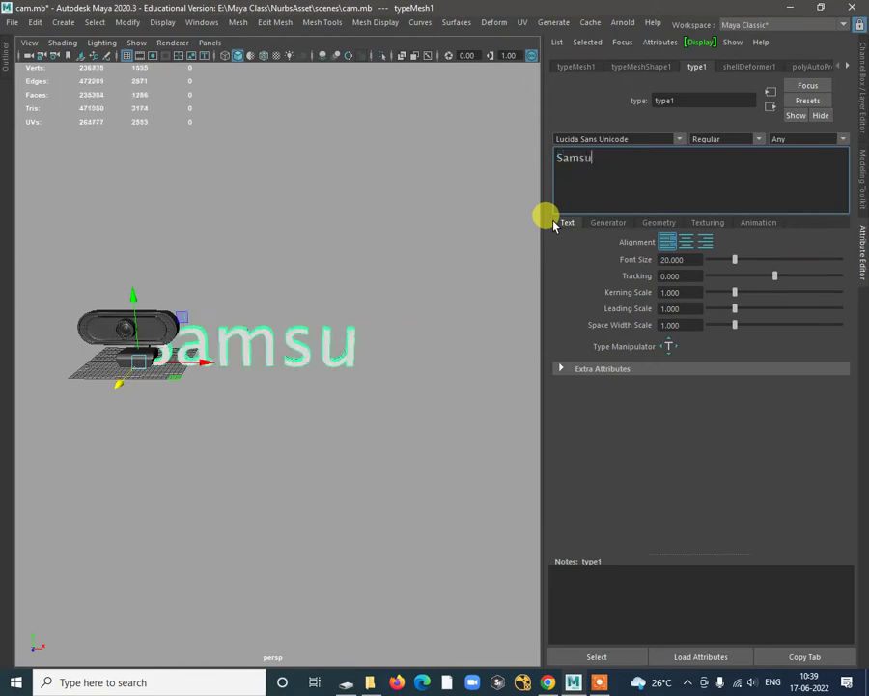
{"action": "type", "text": "ng"}
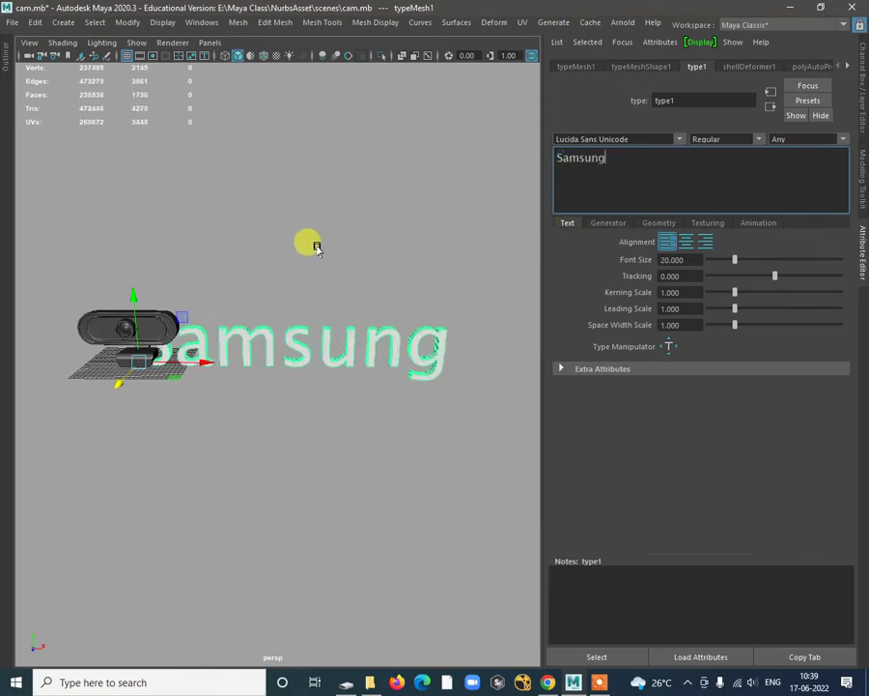
Step: Try different fonts on the Samsung text and settle on Century Gothic Bold
{"action": "left_click_drag", "start_coordinate": [329, 259], "coordinate": [359, 301], "text": "alt"}
{"action": "middle_click_drag", "start_coordinate": [360, 301], "coordinate": [451, 291], "text": "alt"}
{"action": "right_click_drag", "start_coordinate": [430, 305], "coordinate": [436, 359], "text": "alt"}
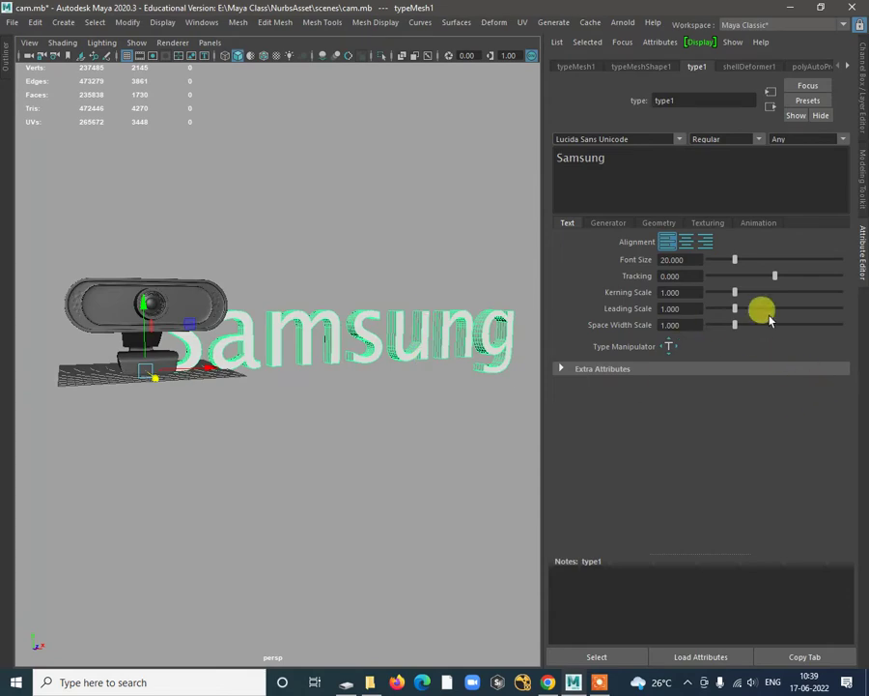
{"action": "left_click", "coordinate": [678, 142]}
{"action": "scroll", "coordinate": [640, 232], "scroll_direction": "up", "scroll_amount": 5}
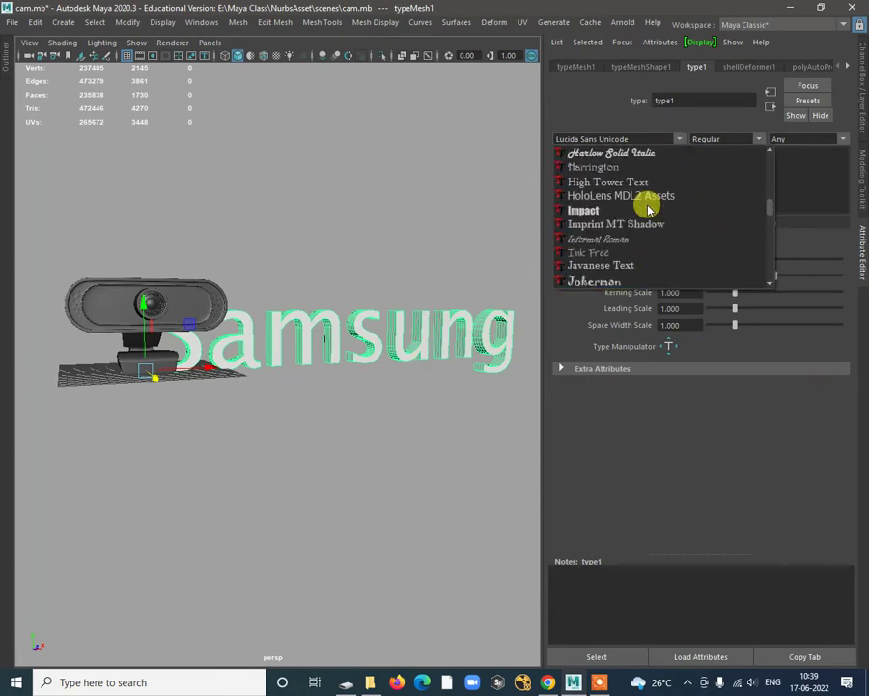
{"action": "scroll", "coordinate": [648, 209], "scroll_direction": "up", "scroll_amount": 3}
{"action": "left_click", "coordinate": [613, 196]}
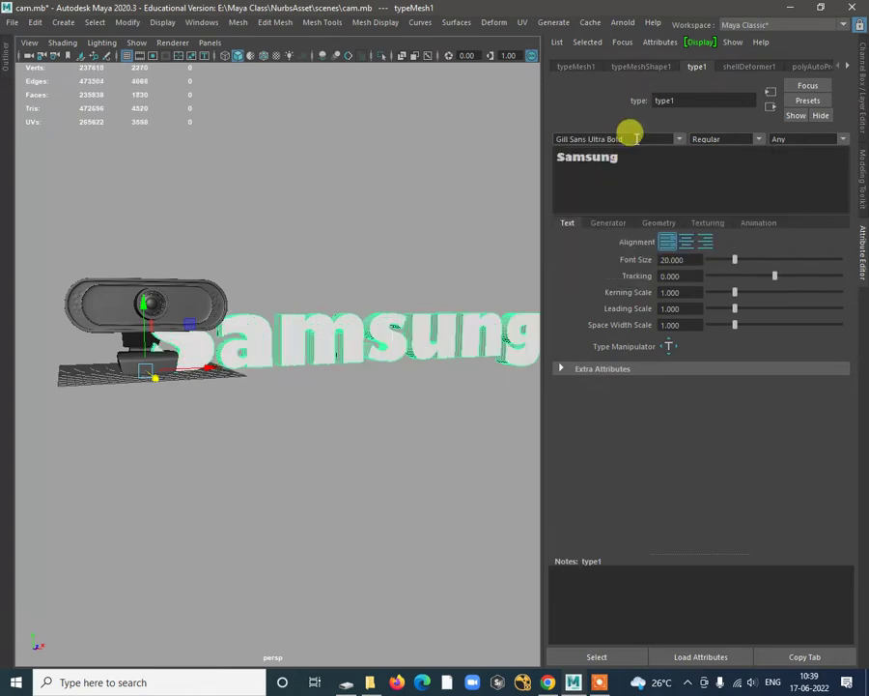
{"action": "scroll", "coordinate": [638, 135], "scroll_direction": "up", "scroll_amount": 8}
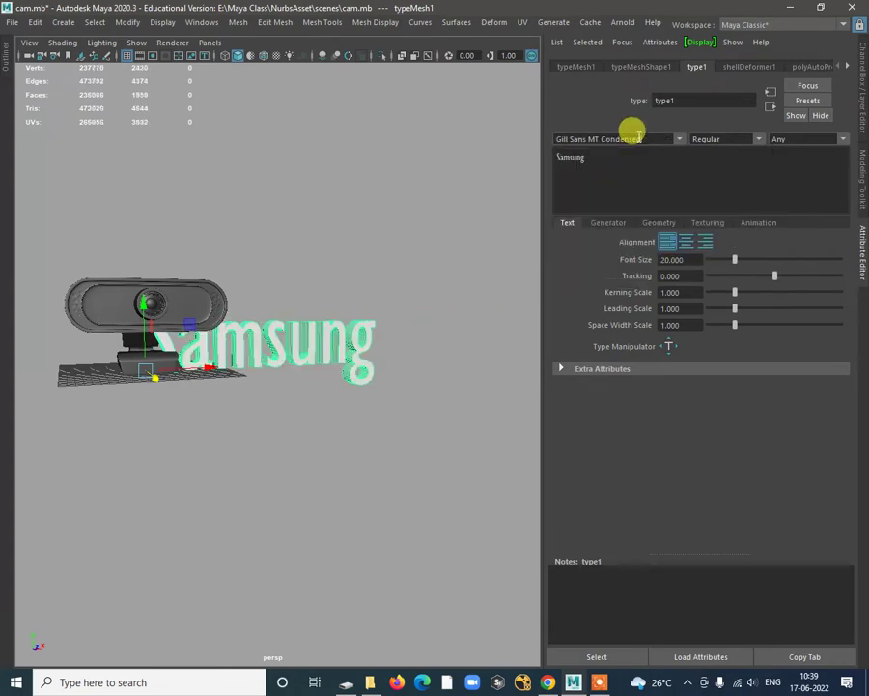
{"action": "scroll", "coordinate": [637, 136], "scroll_direction": "up", "scroll_amount": 8}
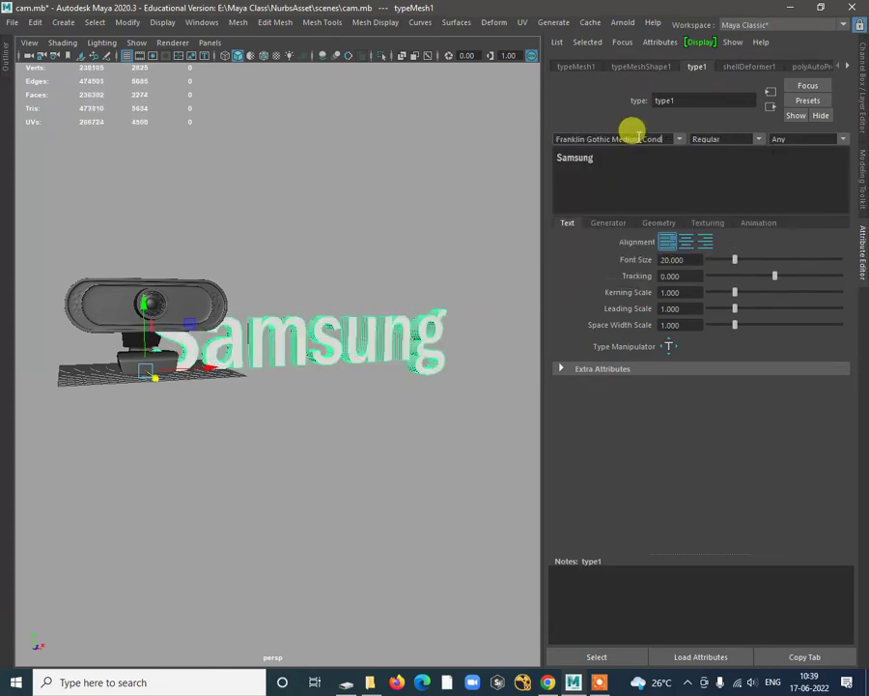
{"action": "scroll", "coordinate": [638, 136], "scroll_direction": "up", "scroll_amount": 5}
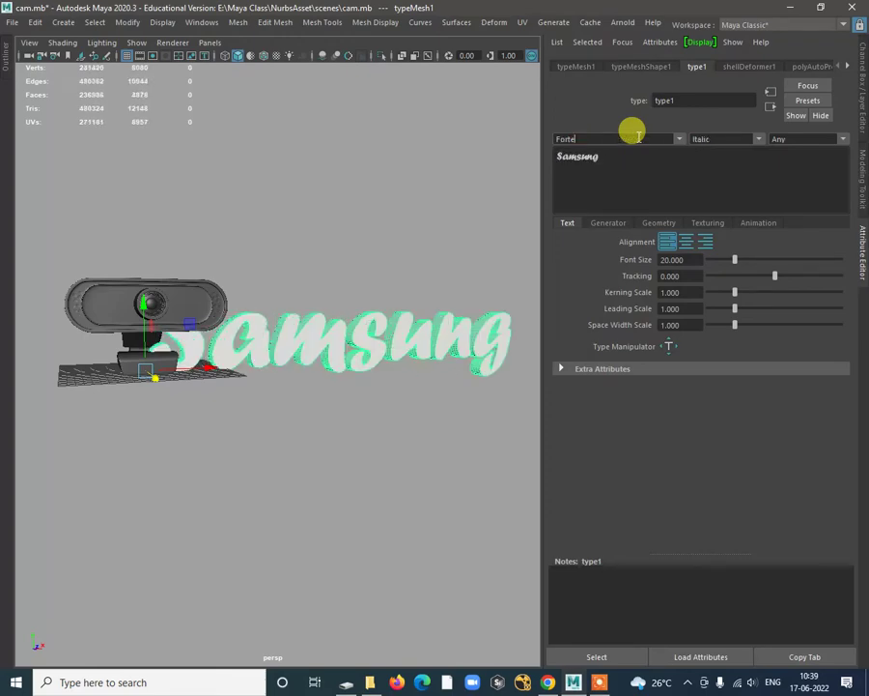
{"action": "scroll", "coordinate": [638, 135], "scroll_direction": "up", "scroll_amount": 3}
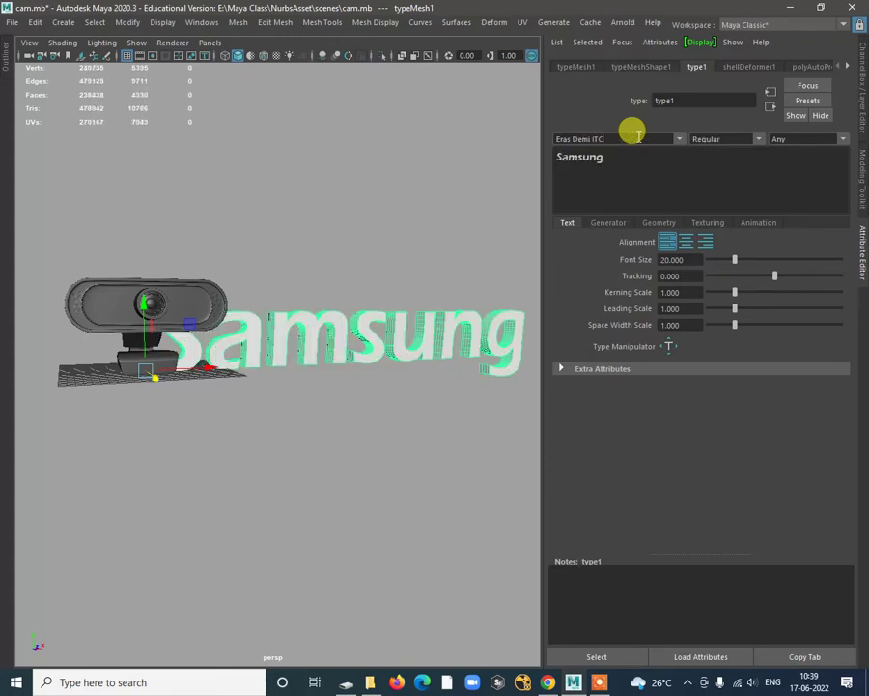
{"action": "scroll", "coordinate": [638, 136], "scroll_direction": "up", "scroll_amount": 1}
{"action": "scroll", "coordinate": [638, 136], "scroll_direction": "up", "scroll_amount": 3}
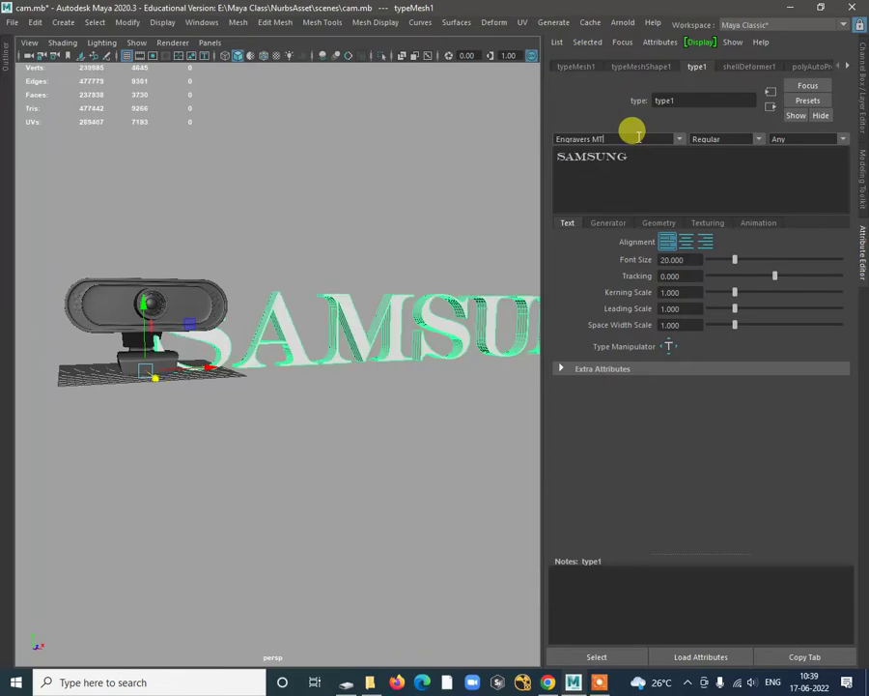
{"action": "scroll", "coordinate": [632, 136], "scroll_direction": "up", "scroll_amount": 5}
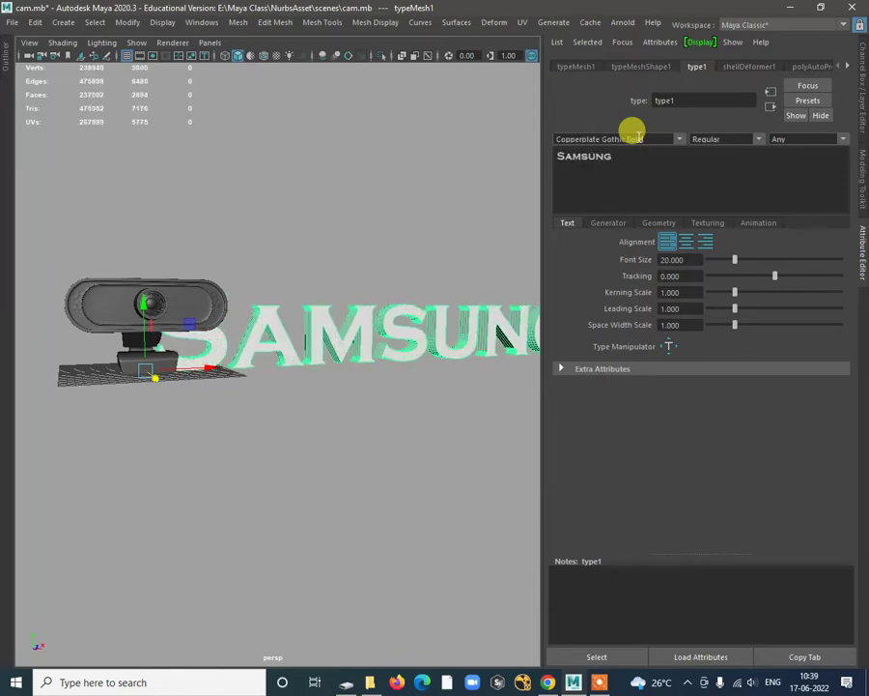
{"action": "scroll", "coordinate": [634, 135], "scroll_direction": "up", "scroll_amount": 2}
{"action": "scroll", "coordinate": [634, 135], "scroll_direction": "up", "scroll_amount": 1}
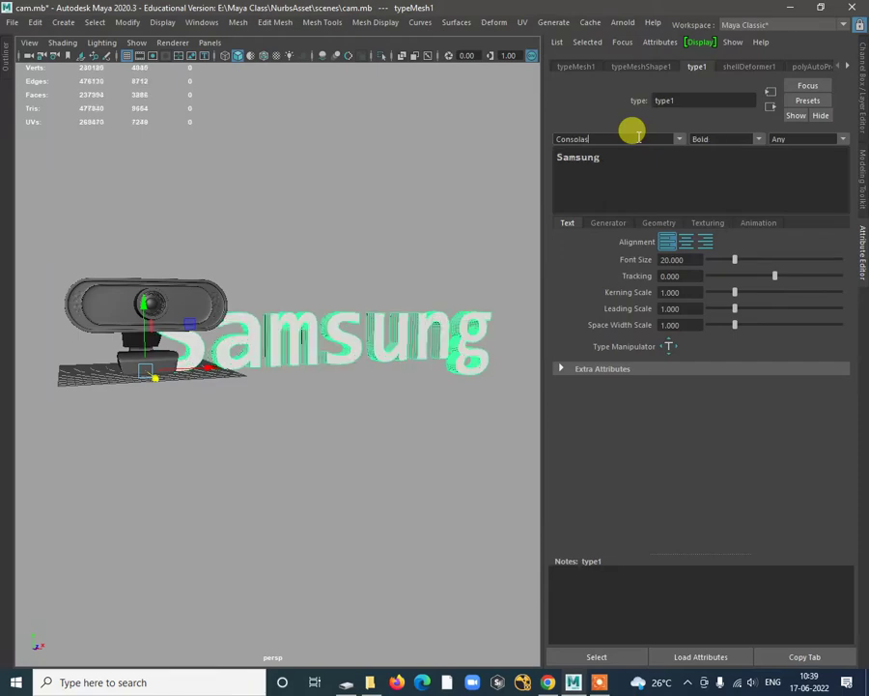
{"action": "scroll", "coordinate": [634, 136], "scroll_direction": "up", "scroll_amount": 3}
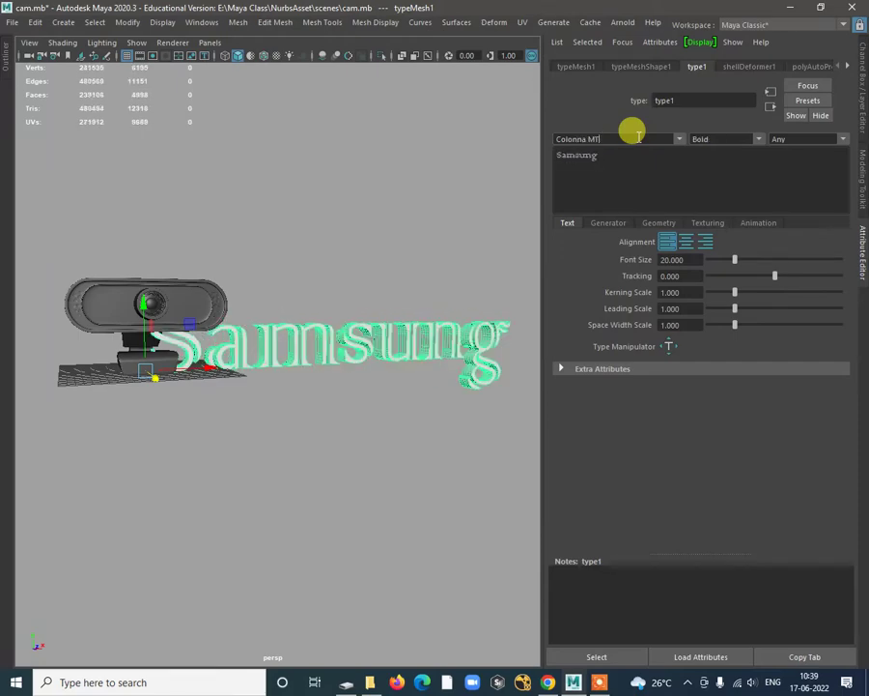
{"action": "scroll", "coordinate": [633, 134], "scroll_direction": "up", "scroll_amount": 2}
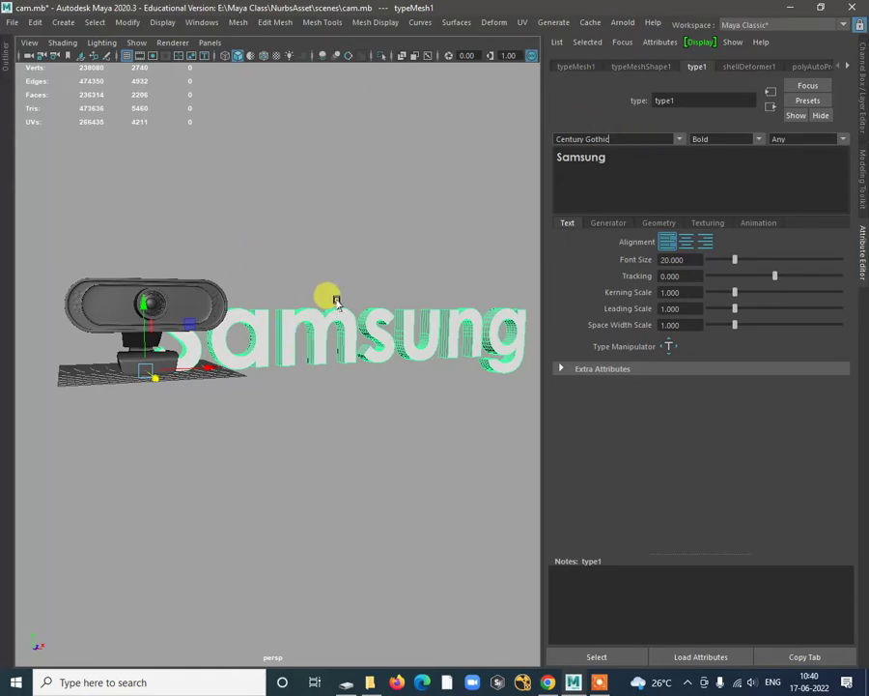
Step: Examine the Samsung text beside the webcam and look through its transform, mesh shape, type and shell deformer attributes
{"action": "scroll", "coordinate": [377, 362], "scroll_direction": "up", "scroll_amount": 2}
{"action": "left_click_drag", "start_coordinate": [383, 373], "coordinate": [273, 371], "text": "alt"}
{"action": "scroll", "coordinate": [200, 334], "scroll_direction": "down", "scroll_amount": 5}
{"action": "left_click_drag", "start_coordinate": [200, 334], "coordinate": [398, 367], "text": "alt"}
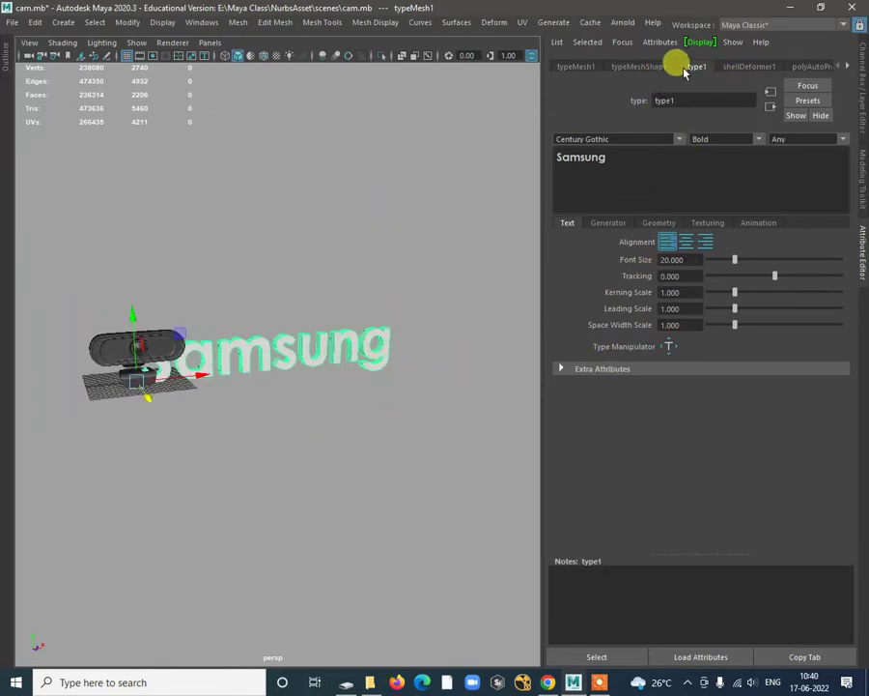
{"action": "left_click", "coordinate": [641, 67]}
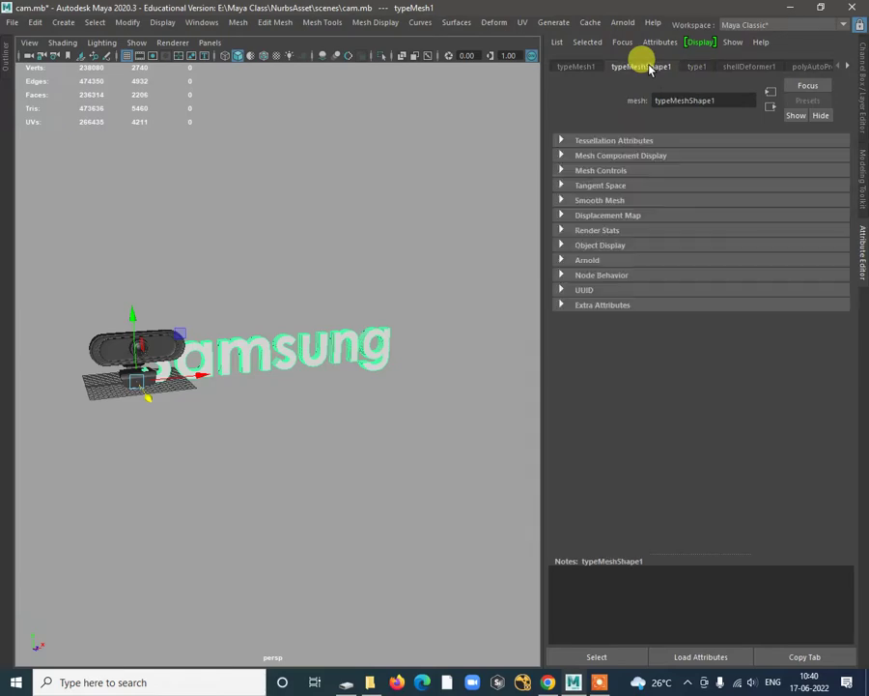
{"action": "left_click", "coordinate": [576, 64]}
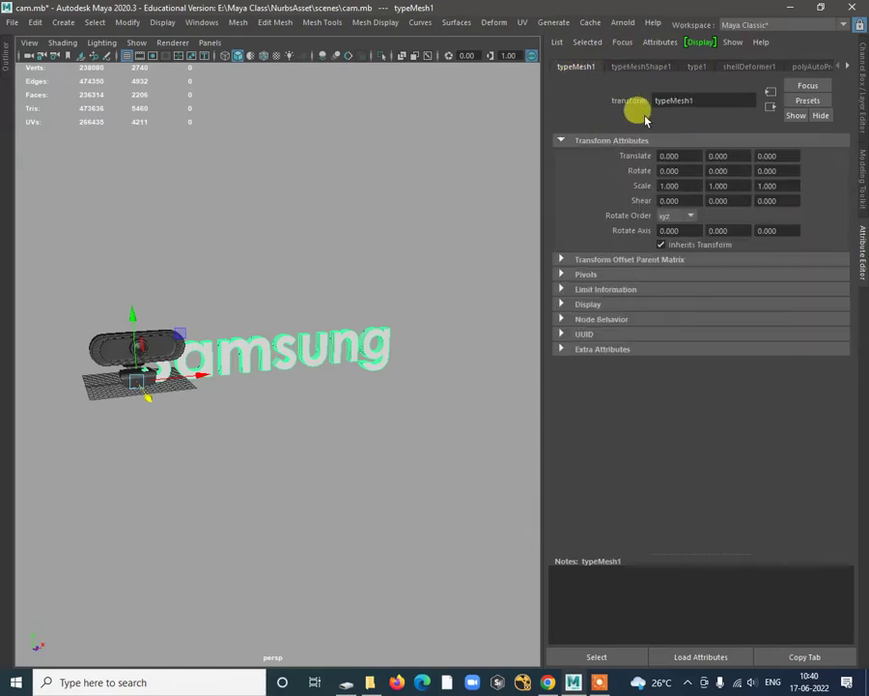
{"action": "left_click", "coordinate": [645, 66]}
{"action": "left_click", "coordinate": [695, 66]}
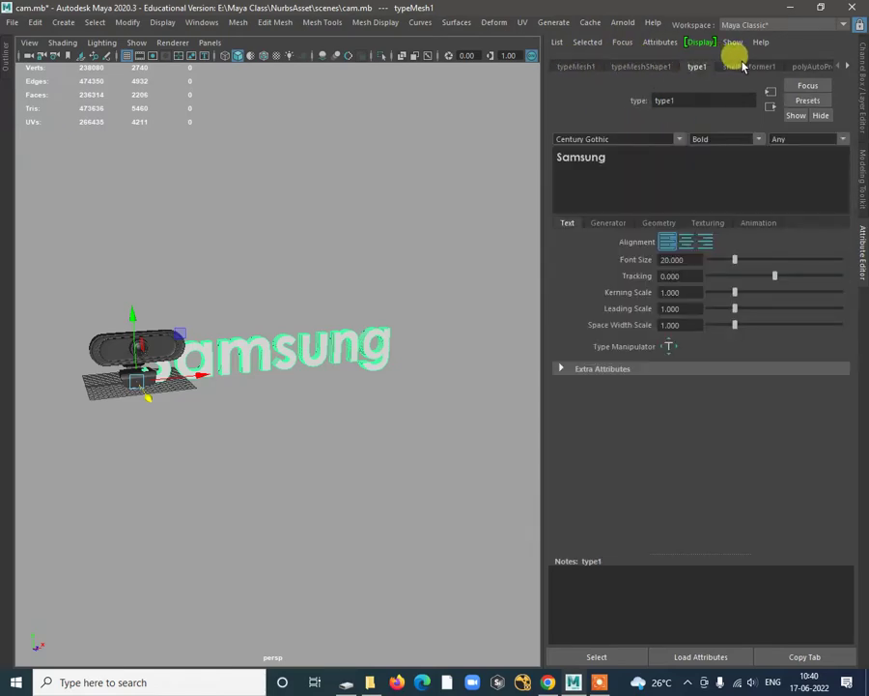
{"action": "left_click", "coordinate": [742, 63]}
{"action": "left_click", "coordinate": [695, 66]}
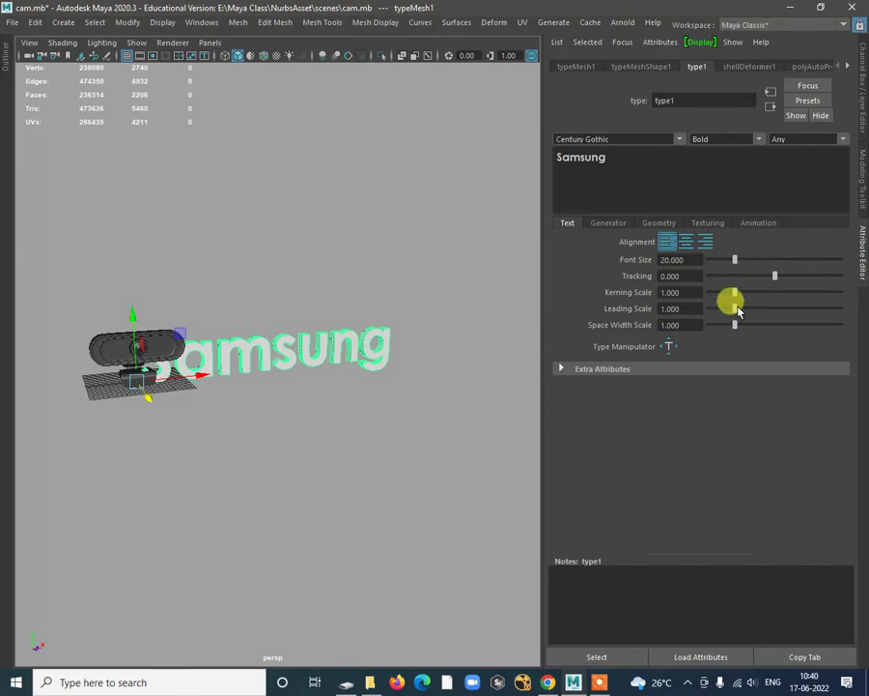
Step: Widen the Samsung text's tracking to 4.792 and go through its generator and geometry settings down to the bevels
{"action": "left_click_drag", "start_coordinate": [778, 275], "coordinate": [798, 266]}
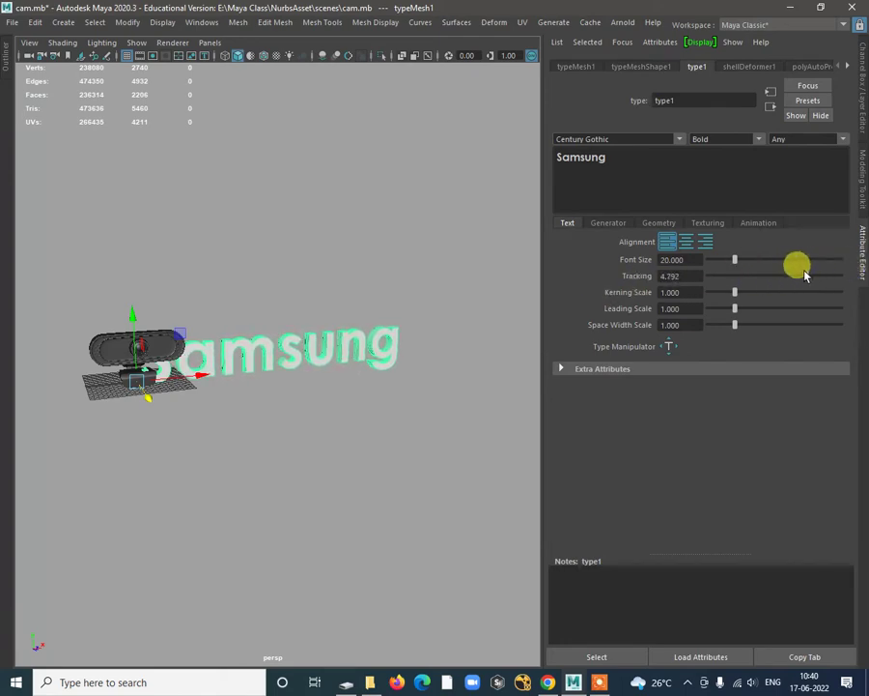
{"action": "left_click", "coordinate": [584, 368]}
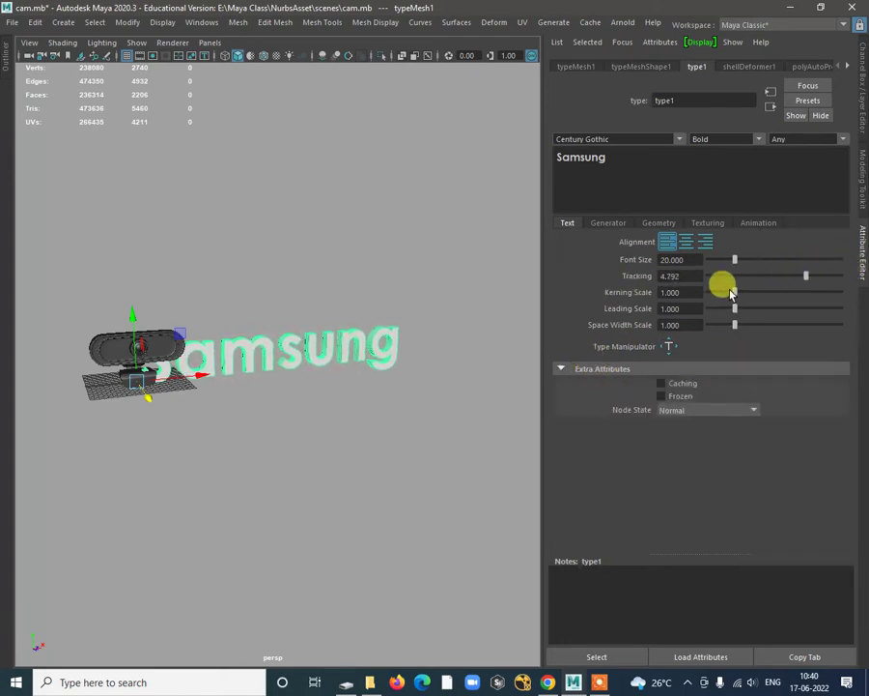
{"action": "left_click", "coordinate": [607, 224]}
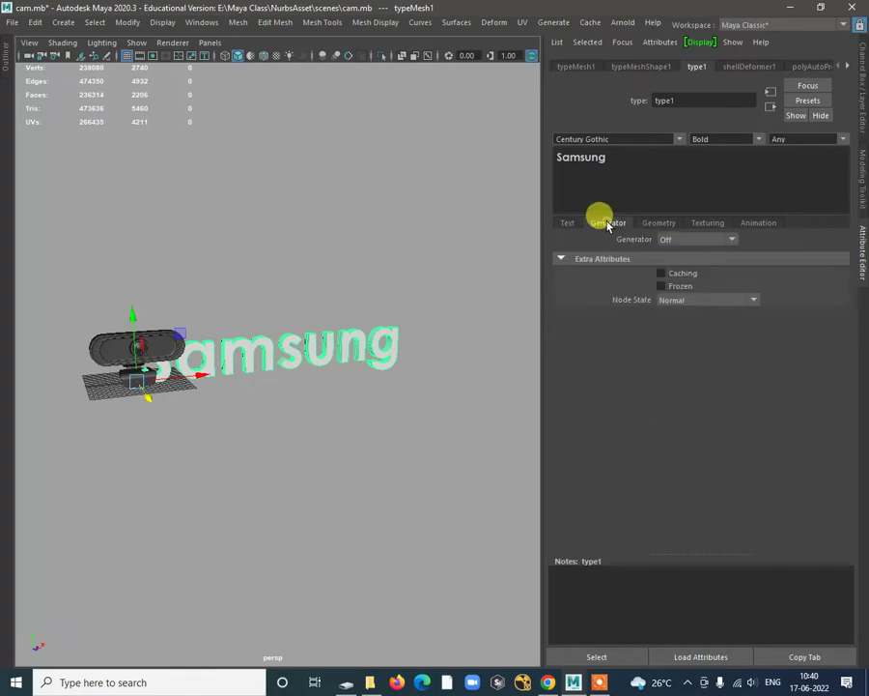
{"action": "left_click", "coordinate": [657, 223]}
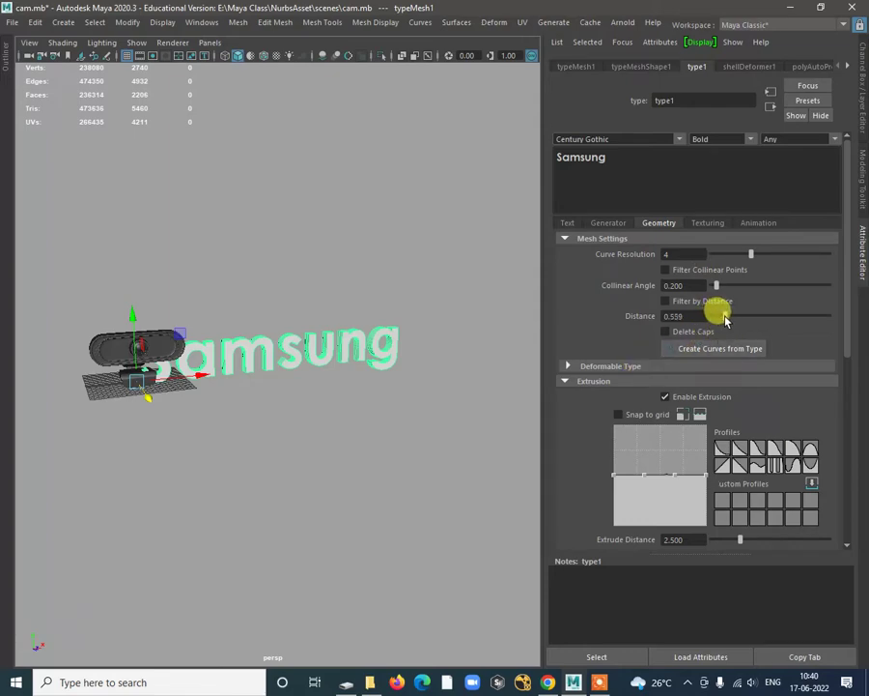
{"action": "scroll", "coordinate": [682, 413], "scroll_direction": "down", "scroll_amount": 4}
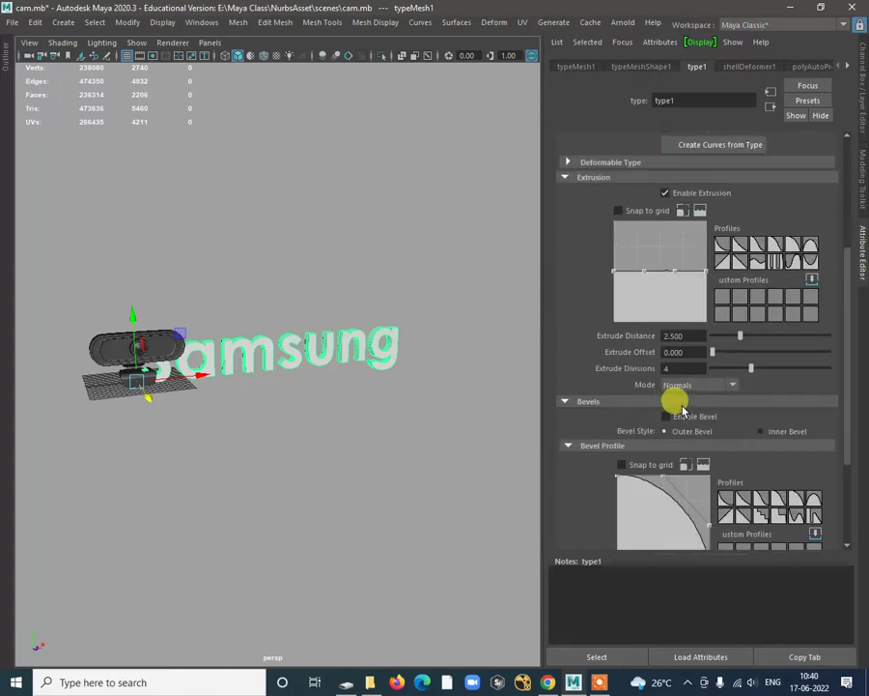
{"action": "scroll", "coordinate": [682, 413], "scroll_direction": "down", "scroll_amount": 3}
{"action": "scroll", "coordinate": [657, 493], "scroll_direction": "down", "scroll_amount": 1}
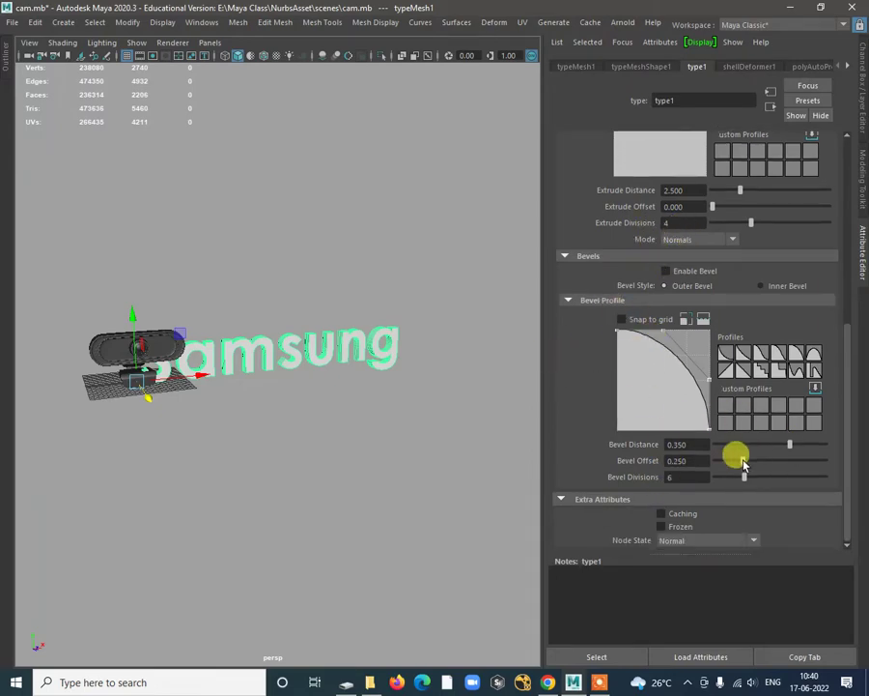
Step: Enable the outer bevel on the Samsung text with a concave bevel profile and inspect the letter edges up close
{"action": "left_click", "coordinate": [736, 352]}
{"action": "right_click_drag", "start_coordinate": [358, 381], "coordinate": [437, 442], "text": "alt"}
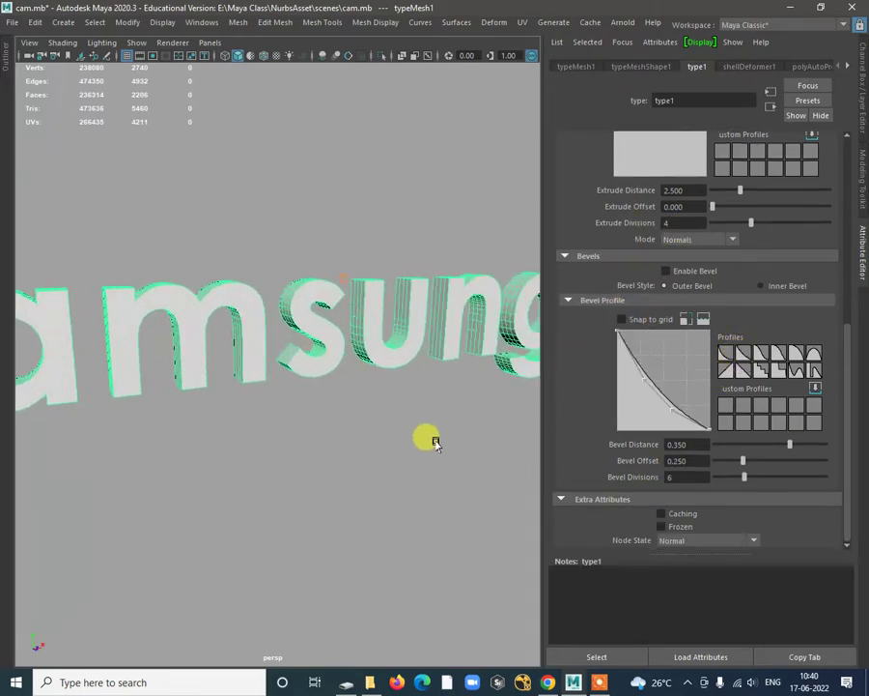
{"action": "left_click_drag", "start_coordinate": [369, 431], "coordinate": [450, 356], "text": "alt"}
{"action": "scroll", "coordinate": [450, 356], "scroll_direction": "up", "scroll_amount": 2}
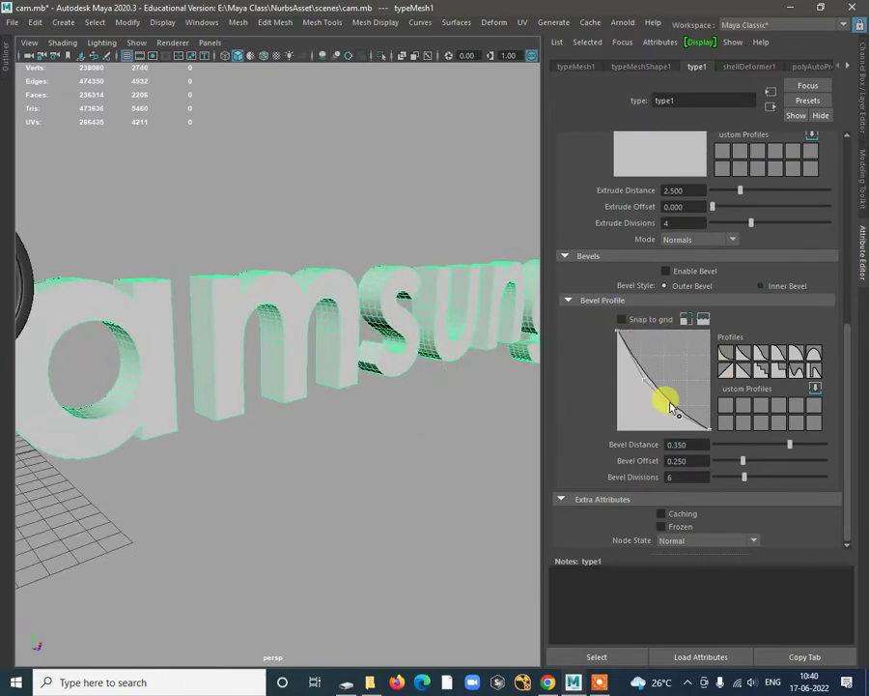
{"action": "left_click", "coordinate": [663, 273]}
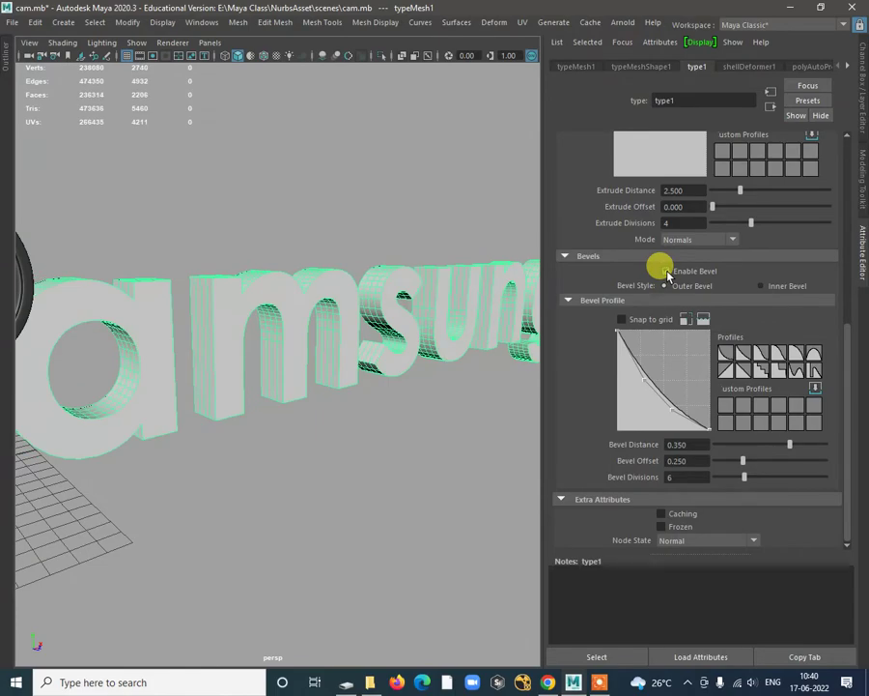
{"action": "left_click", "coordinate": [267, 419]}
{"action": "scroll", "coordinate": [367, 410], "scroll_direction": "up", "scroll_amount": 5}
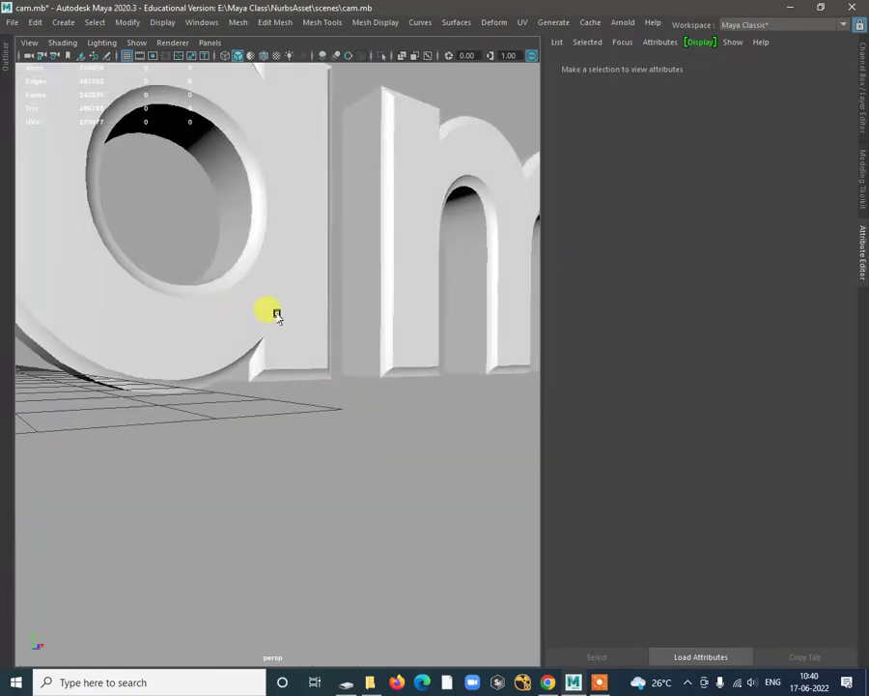
{"action": "left_click", "coordinate": [276, 314]}
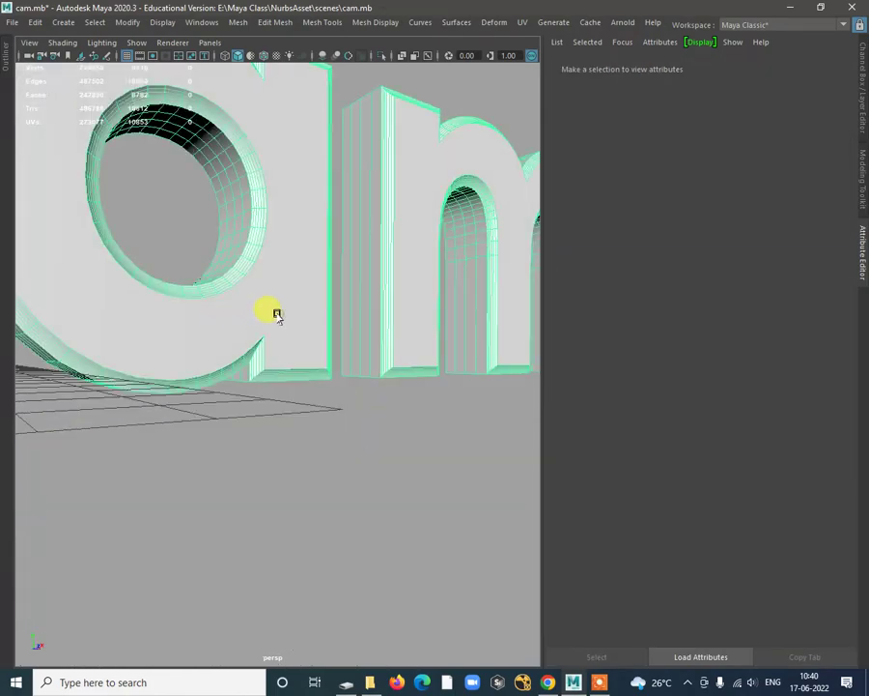
Step: Try the straight, stepped, S-shaped and other bevel profile presets on the Samsung text and settle on the convex rounded one
{"action": "left_click", "coordinate": [724, 379]}
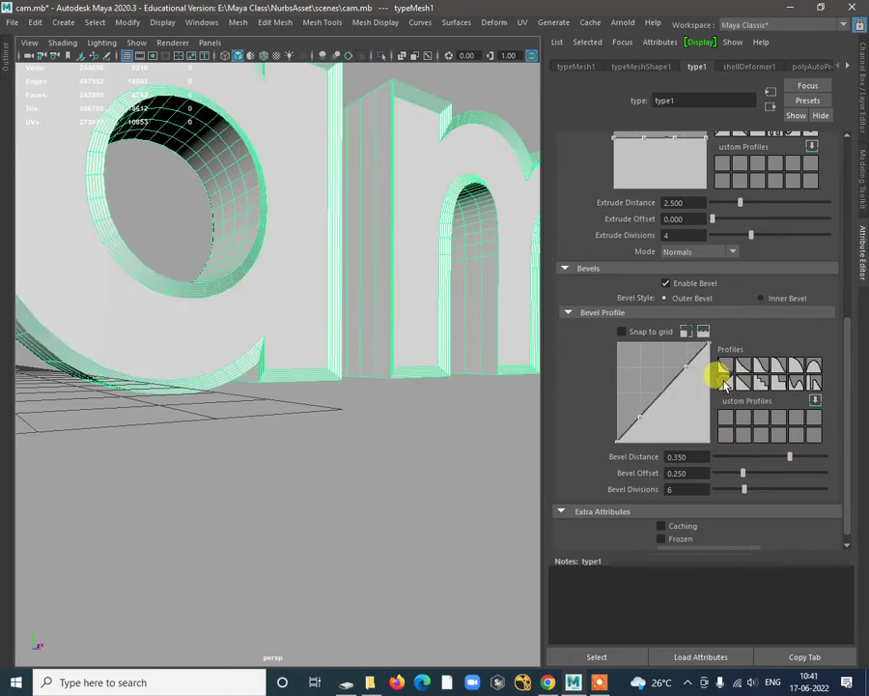
{"action": "left_click", "coordinate": [748, 386]}
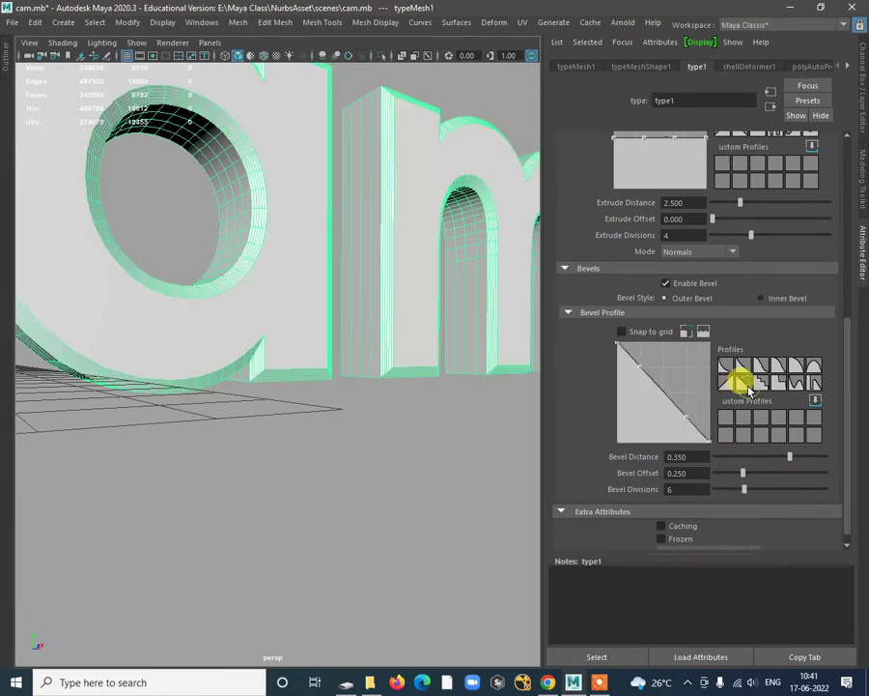
{"action": "left_click", "coordinate": [765, 382]}
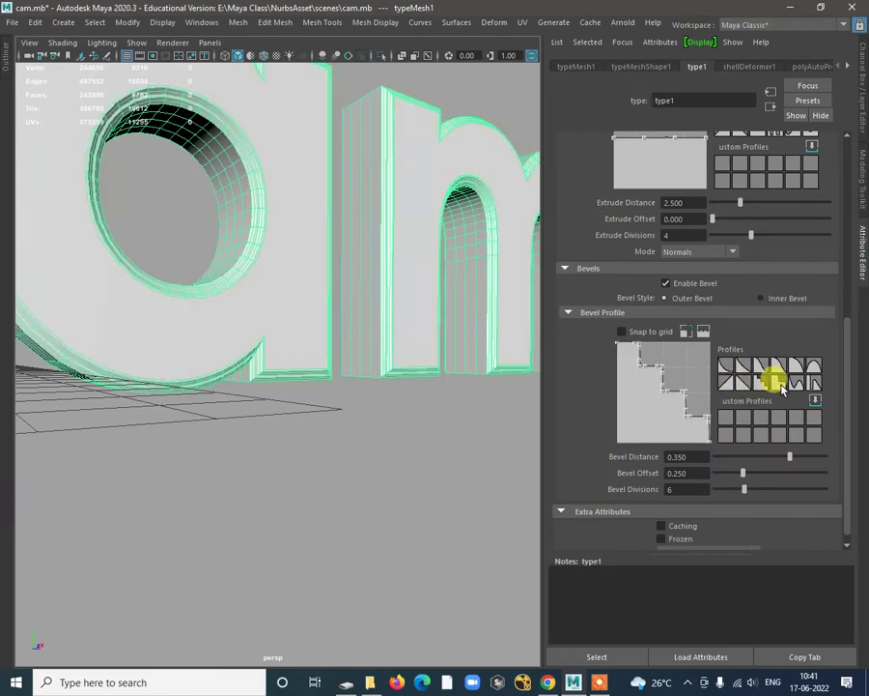
{"action": "left_click", "coordinate": [778, 383]}
{"action": "left_click", "coordinate": [745, 366]}
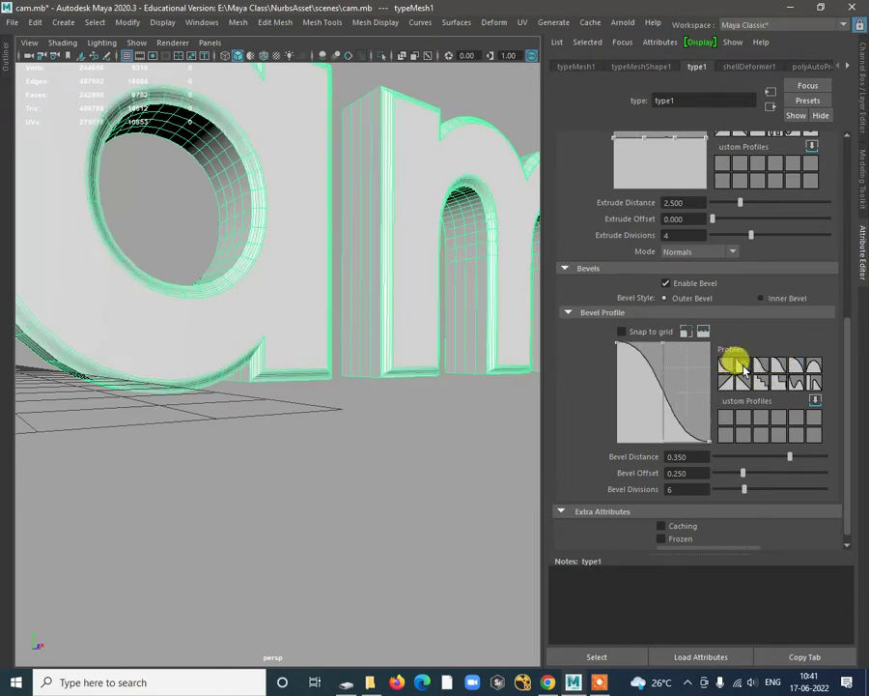
{"action": "left_click", "coordinate": [774, 369]}
{"action": "left_click", "coordinate": [811, 368]}
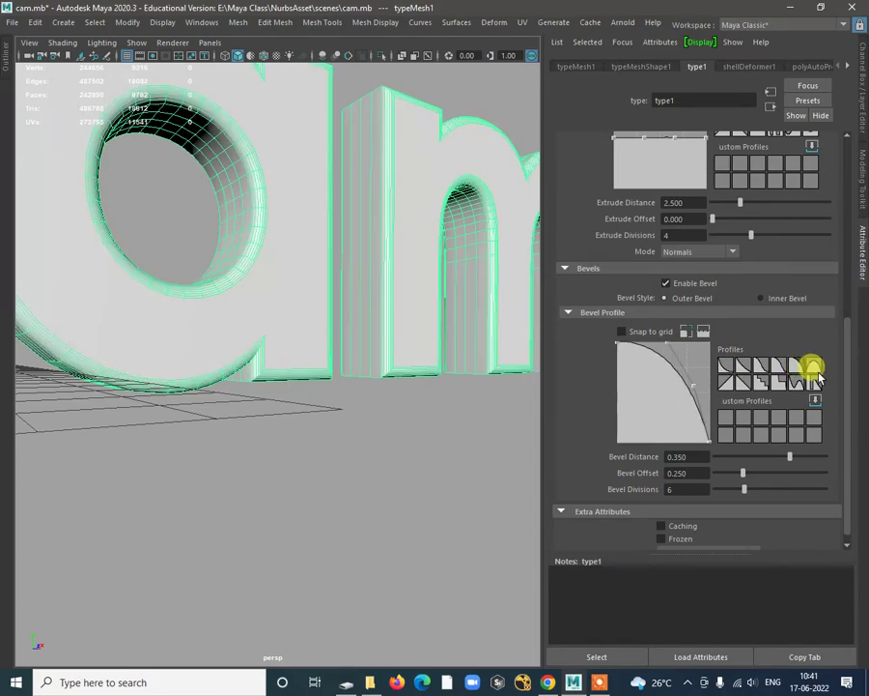
{"action": "left_click", "coordinate": [435, 441]}
{"action": "scroll", "coordinate": [345, 402], "scroll_direction": "down", "scroll_amount": 5}
{"action": "left_click_drag", "start_coordinate": [346, 402], "coordinate": [388, 405], "text": "alt"}
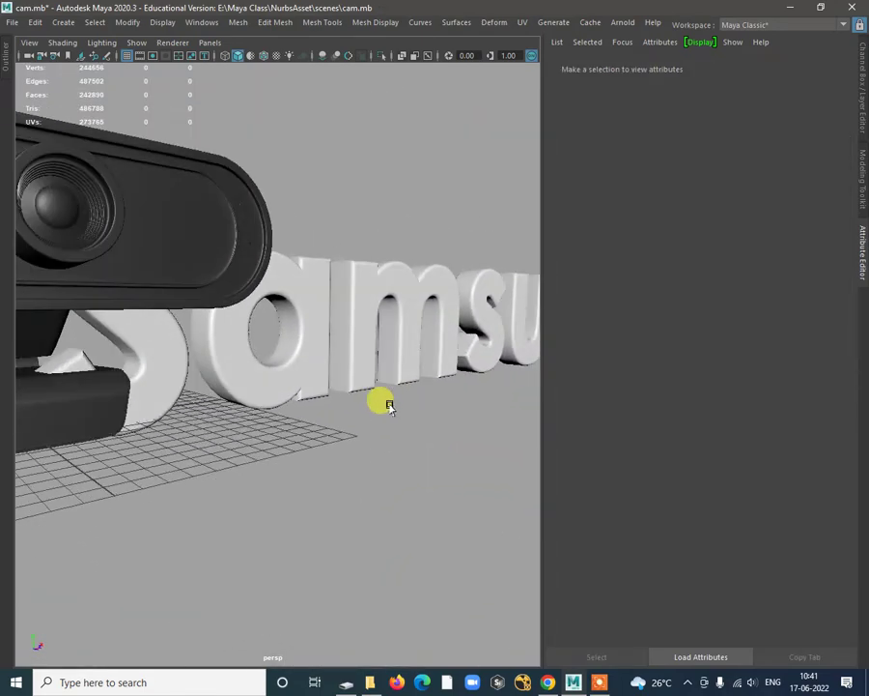
Step: Set the Samsung text's extrude distance to 0.01
{"action": "left_click", "coordinate": [350, 365]}
{"action": "scroll", "coordinate": [618, 447], "scroll_direction": "down", "scroll_amount": 1}
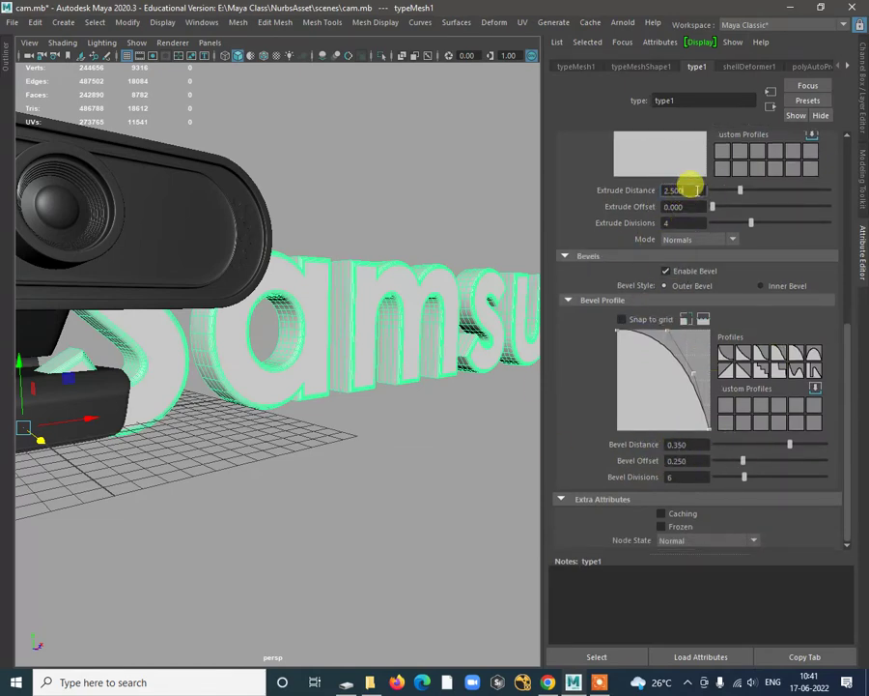
{"action": "left_click_drag", "start_coordinate": [695, 190], "coordinate": [604, 193]}
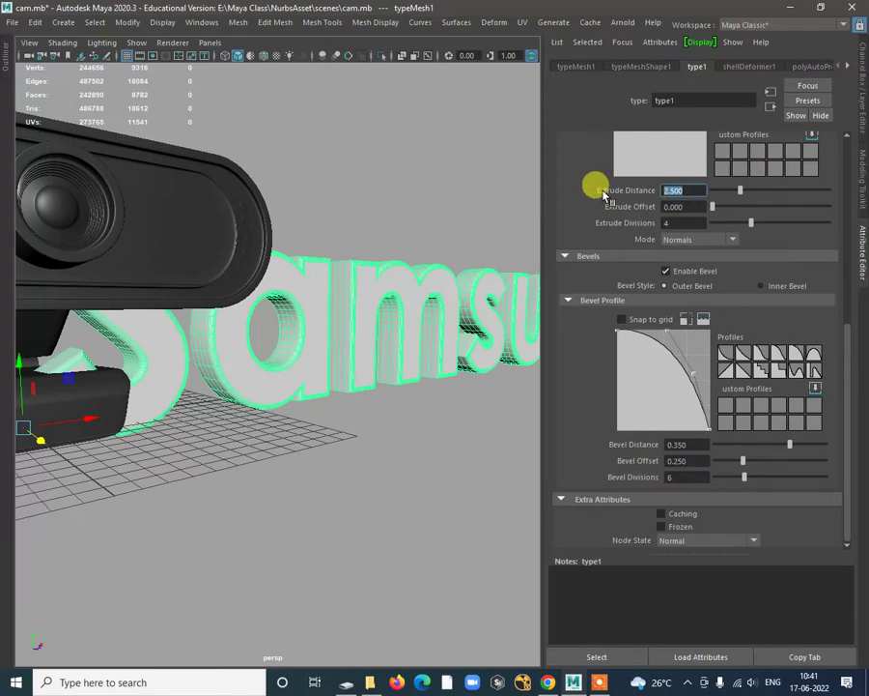
{"action": "key", "text": "Return"}
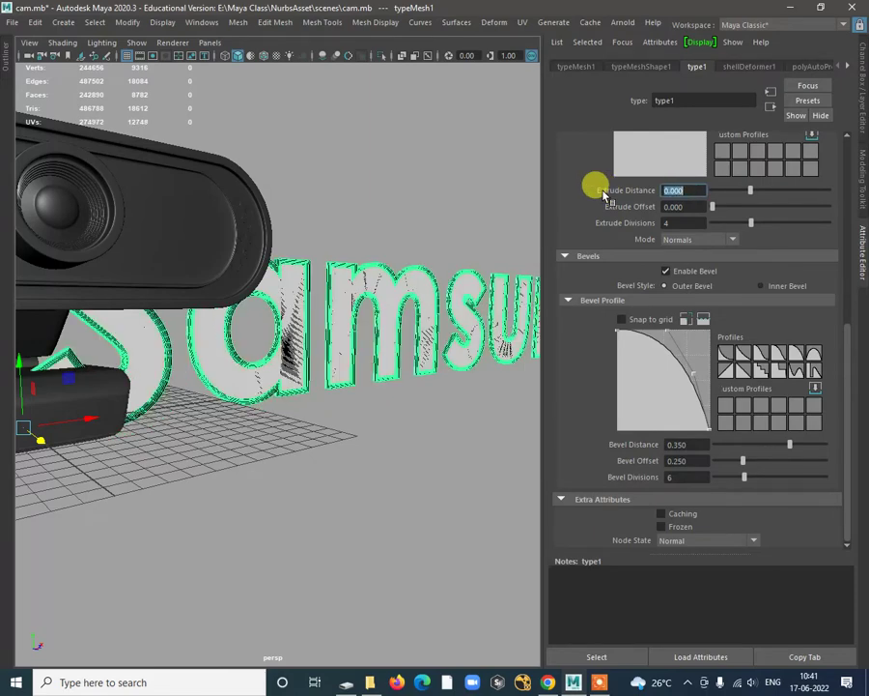
{"action": "type", "text": ".01"}
{"action": "key", "text": "Return"}
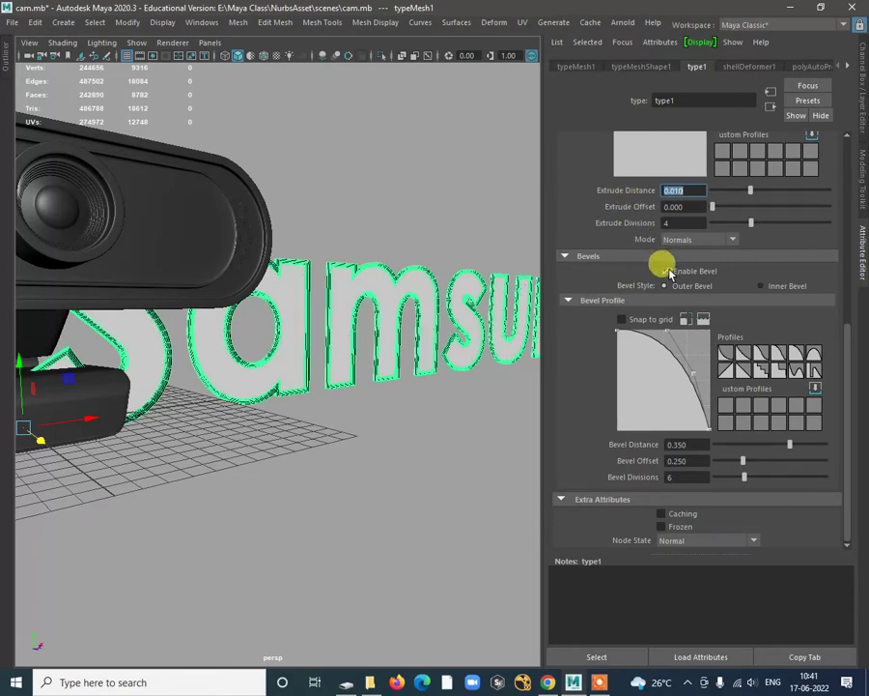
Step: Disable the bevel on the Samsung text and scale the text down uniformly to logo size for the webcam front
{"action": "left_click", "coordinate": [420, 473]}
{"action": "right_click_drag", "start_coordinate": [419, 473], "coordinate": [272, 389], "text": "alt"}
{"action": "left_click_drag", "start_coordinate": [272, 389], "coordinate": [244, 406], "text": "alt"}
{"action": "right_click_drag", "start_coordinate": [243, 405], "coordinate": [326, 435], "text": "alt"}
{"action": "left_click", "coordinate": [274, 369]}
{"action": "right_click_drag", "start_coordinate": [288, 400], "coordinate": [262, 394], "text": "alt"}
{"action": "left_click_drag", "start_coordinate": [262, 394], "coordinate": [87, 419], "text": "alt"}
{"action": "mouse_move", "coordinate": [257, 385]}
{"action": "left_mouse_down", "text": "alt"}
{"action": "mouse_move", "coordinate": [322, 466]}
{"action": "mouse_move", "coordinate": [247, 417]}
{"action": "mouse_move", "coordinate": [138, 573]}
{"action": "mouse_move", "coordinate": [271, 373]}
{"action": "left_mouse_up", "text": "alt"}
{"action": "scroll", "coordinate": [271, 374], "scroll_direction": "up", "scroll_amount": 5}
{"action": "left_click_drag", "start_coordinate": [316, 489], "coordinate": [282, 491], "text": "alt"}
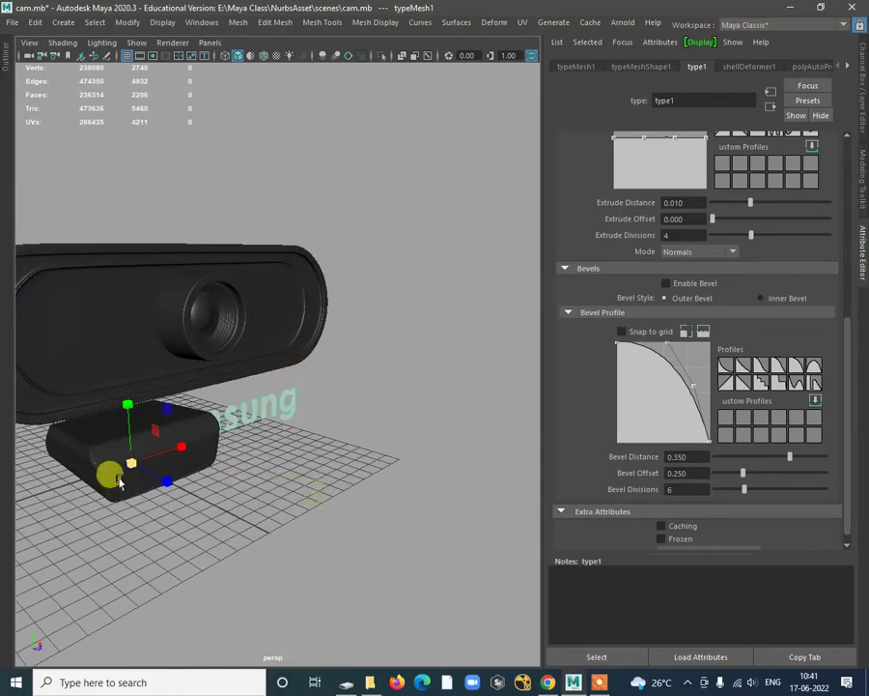
{"action": "left_click_drag", "start_coordinate": [131, 462], "coordinate": [2, 530]}
Step: Bring the small Samsung text in front of the webcam's body beside the lens and center its pivot
{"action": "left_click_drag", "start_coordinate": [29, 389], "coordinate": [253, 363], "text": "alt"}
{"action": "left_click_drag", "start_coordinate": [263, 312], "coordinate": [305, 174]}
{"action": "left_click_drag", "start_coordinate": [305, 227], "coordinate": [320, 369], "text": "alt"}
{"action": "left_click_drag", "start_coordinate": [194, 433], "coordinate": [140, 140], "text": "alt"}
{"action": "left_click", "coordinate": [129, 22]}
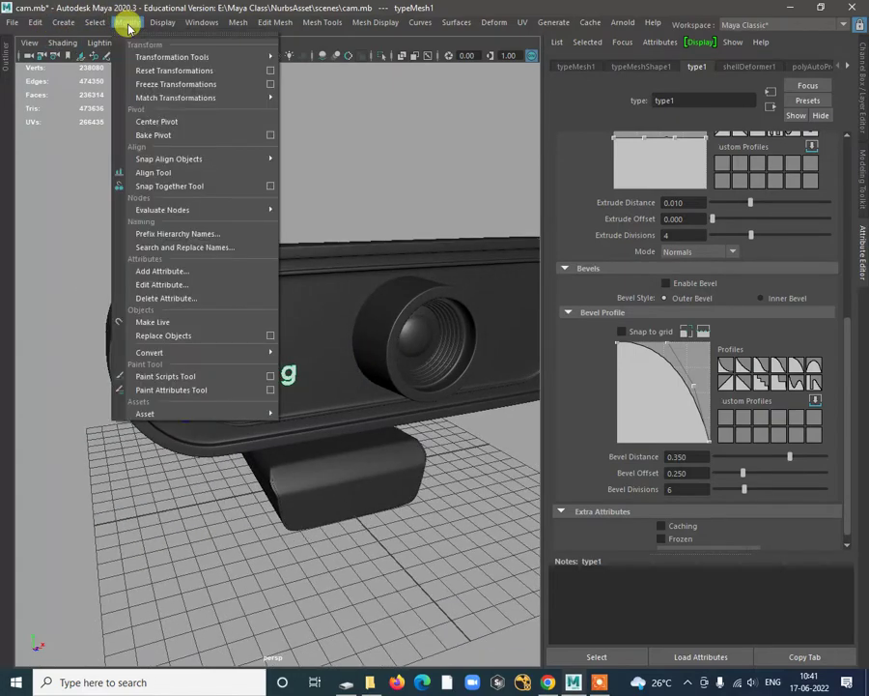
{"action": "left_click", "coordinate": [166, 117]}
{"action": "left_click_drag", "start_coordinate": [240, 321], "coordinate": [203, 397], "text": "alt"}
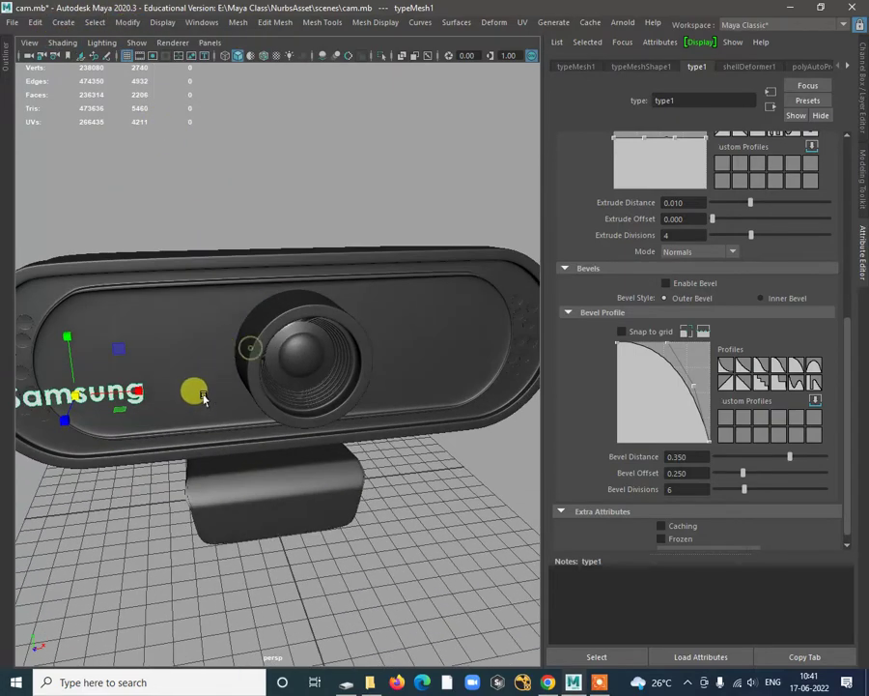
Step: Position the Samsung logo on the webcam's recessed front panel, midway between the disc pattern and the lens
{"action": "key", "text": "w"}
{"action": "left_click_drag", "start_coordinate": [140, 394], "coordinate": [299, 415]}
{"action": "scroll", "coordinate": [209, 388], "scroll_direction": "down", "scroll_amount": 5}
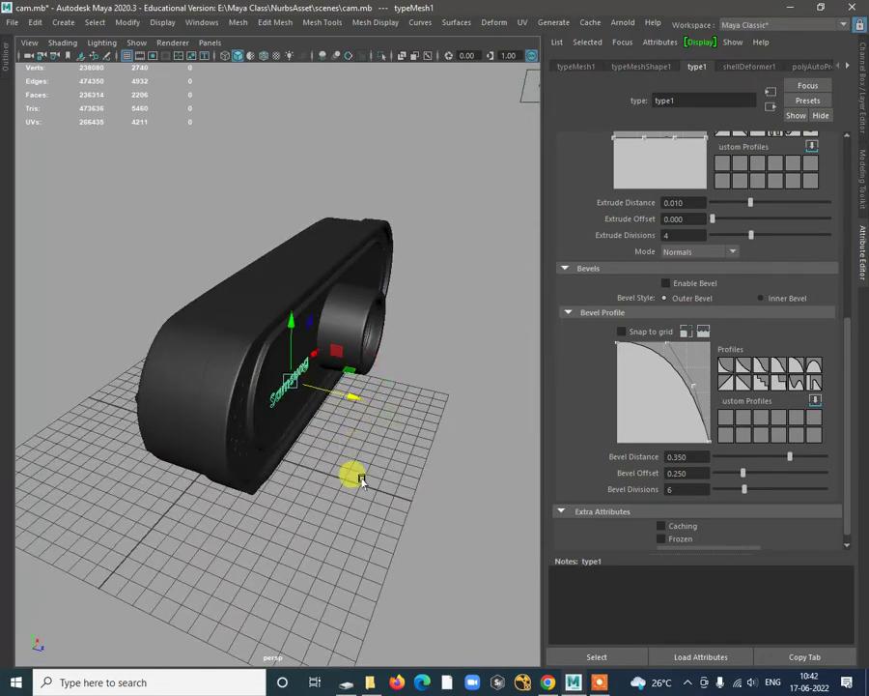
{"action": "left_click_drag", "start_coordinate": [361, 480], "coordinate": [269, 421], "text": "alt"}
{"action": "middle_click_drag", "start_coordinate": [270, 422], "coordinate": [314, 416], "text": "alt"}
{"action": "left_click_drag", "start_coordinate": [314, 415], "coordinate": [318, 380], "text": "alt"}
{"action": "scroll", "coordinate": [299, 406], "scroll_direction": "up", "scroll_amount": 7}
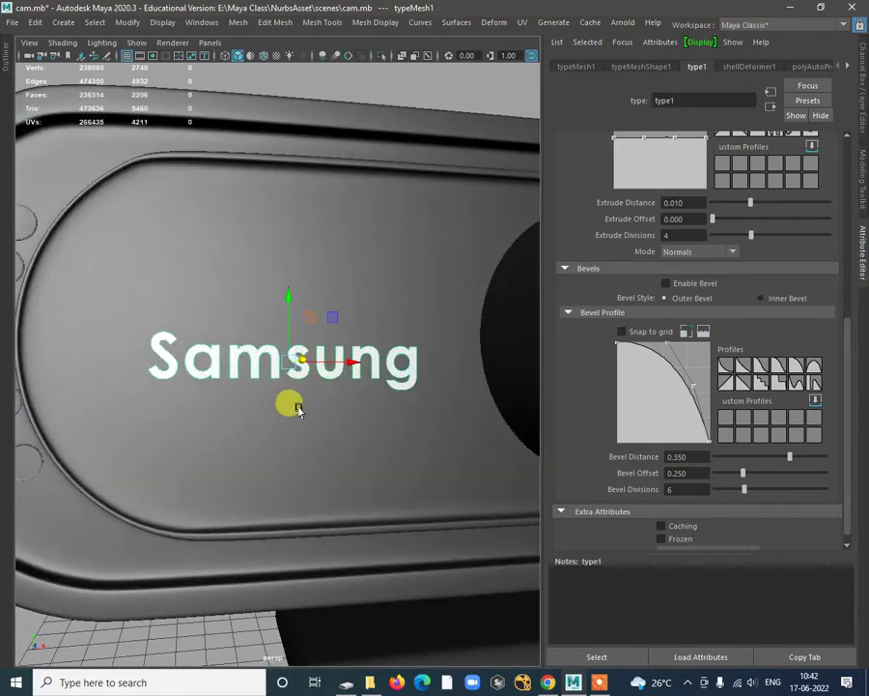
{"action": "scroll", "coordinate": [283, 353], "scroll_direction": "down", "scroll_amount": 8}
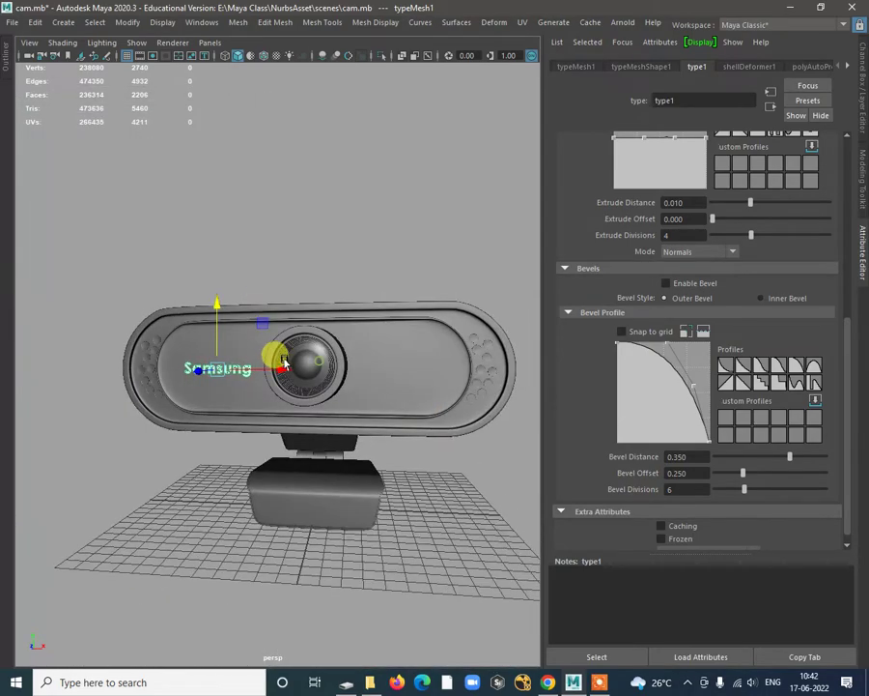
{"action": "scroll", "coordinate": [274, 386], "scroll_direction": "up", "scroll_amount": 5}
{"action": "left_click_drag", "start_coordinate": [270, 411], "coordinate": [279, 362], "text": "alt"}
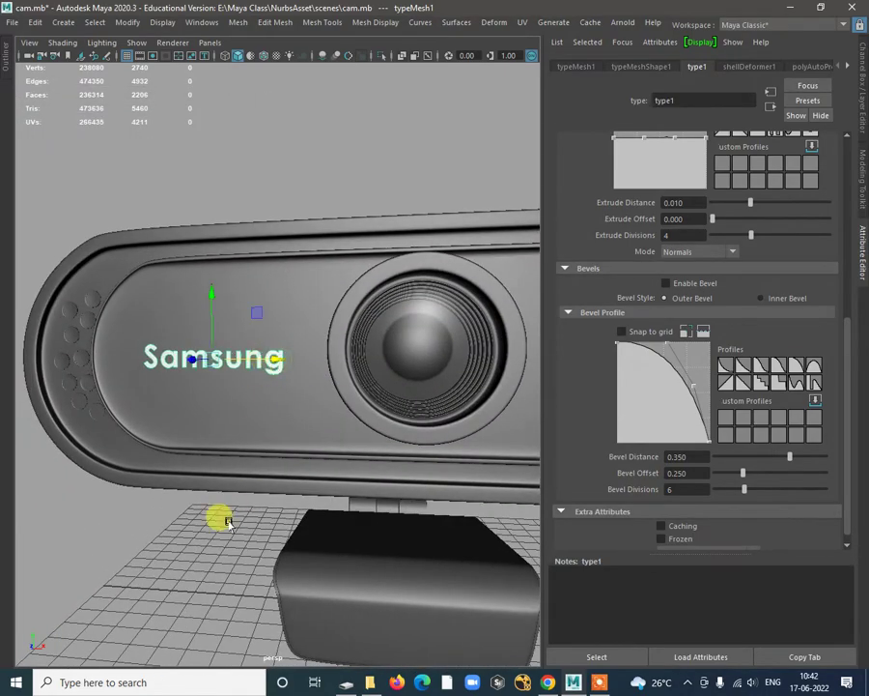
Step: Examine the Samsung logo's placement on the webcam front from several angles and distances
{"action": "left_click", "coordinate": [225, 522]}
{"action": "scroll", "coordinate": [159, 447], "scroll_direction": "down", "scroll_amount": 8}
{"action": "scroll", "coordinate": [254, 499], "scroll_direction": "up", "scroll_amount": 8}
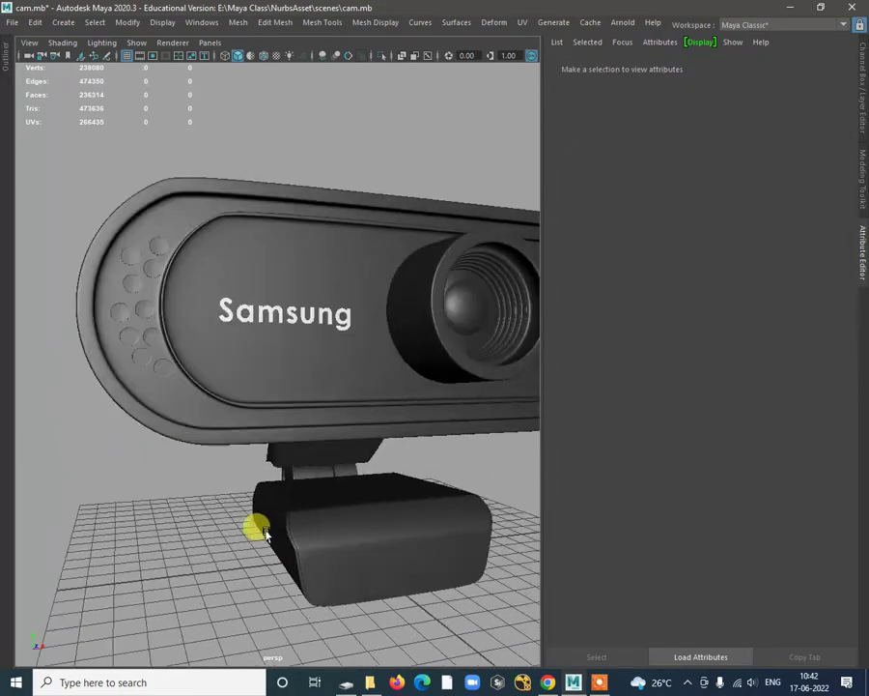
{"action": "scroll", "coordinate": [233, 520], "scroll_direction": "down", "scroll_amount": 6}
{"action": "left_click_drag", "start_coordinate": [266, 444], "coordinate": [238, 421], "text": "alt"}
{"action": "left_click_drag", "start_coordinate": [326, 448], "coordinate": [229, 311], "text": "alt"}
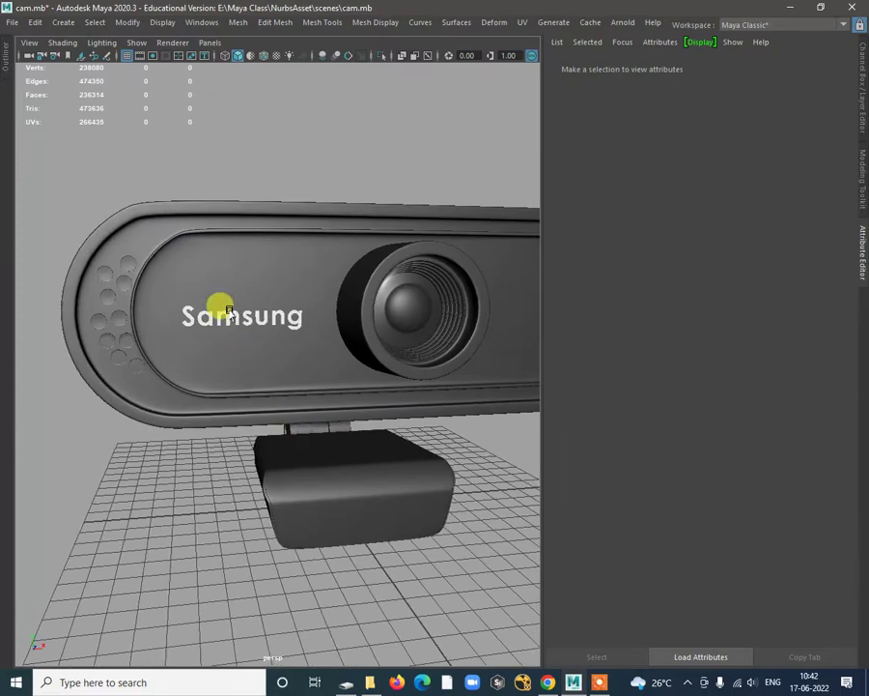
{"action": "right_click_drag", "start_coordinate": [289, 373], "coordinate": [154, 300], "text": "alt"}
{"action": "left_click_drag", "start_coordinate": [153, 300], "coordinate": [227, 280], "text": "alt"}
{"action": "right_click_drag", "start_coordinate": [227, 278], "coordinate": [271, 362], "text": "alt"}
Step: Increase the Samsung logo's extrude distance to 1.265
{"action": "left_click_drag", "start_coordinate": [272, 365], "coordinate": [307, 357], "text": "alt"}
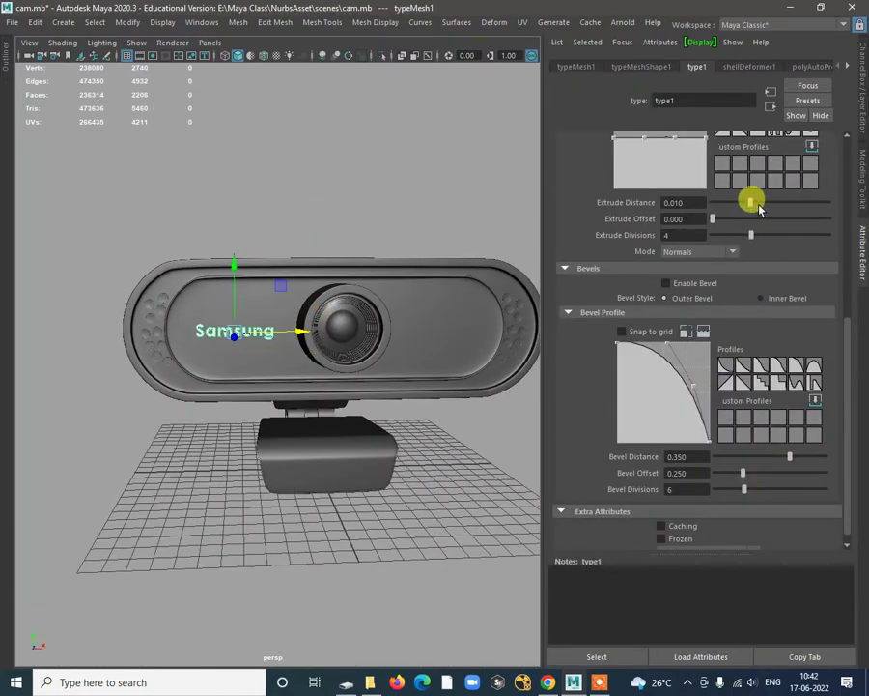
{"action": "left_click", "coordinate": [501, 488]}
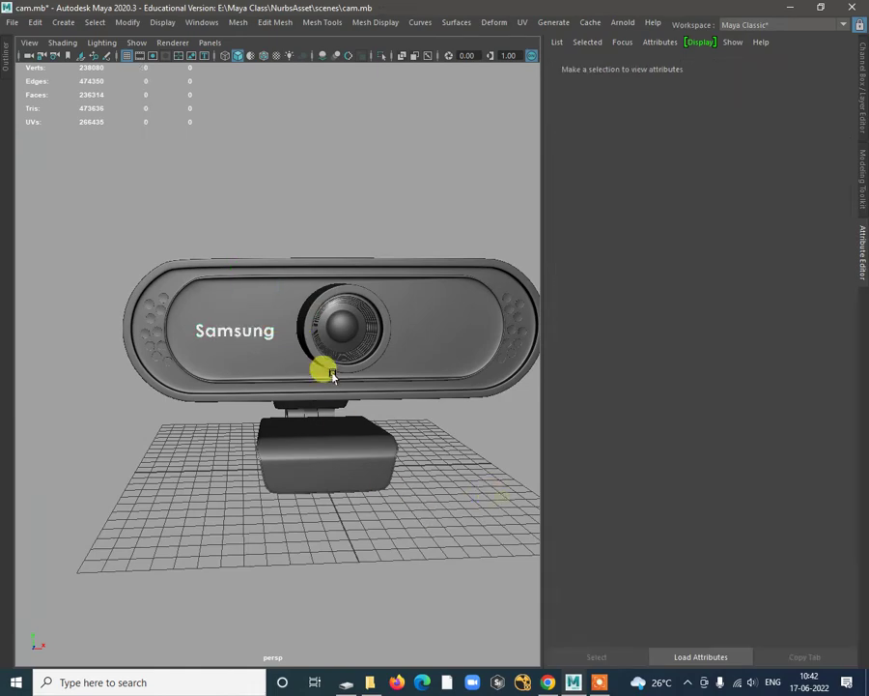
{"action": "left_click_drag", "start_coordinate": [327, 369], "coordinate": [408, 194], "text": "alt"}
{"action": "left_click", "coordinate": [431, 213]}
{"action": "left_click_drag", "start_coordinate": [504, 217], "coordinate": [499, 216]}
{"action": "left_click", "coordinate": [512, 493]}
Step: Adjust the Samsung logo's depth slightly against the webcam's front panel and deselect it
{"action": "right_click_drag", "start_coordinate": [512, 494], "coordinate": [408, 460], "text": "alt"}
{"action": "left_click_drag", "start_coordinate": [409, 460], "coordinate": [312, 318], "text": "alt"}
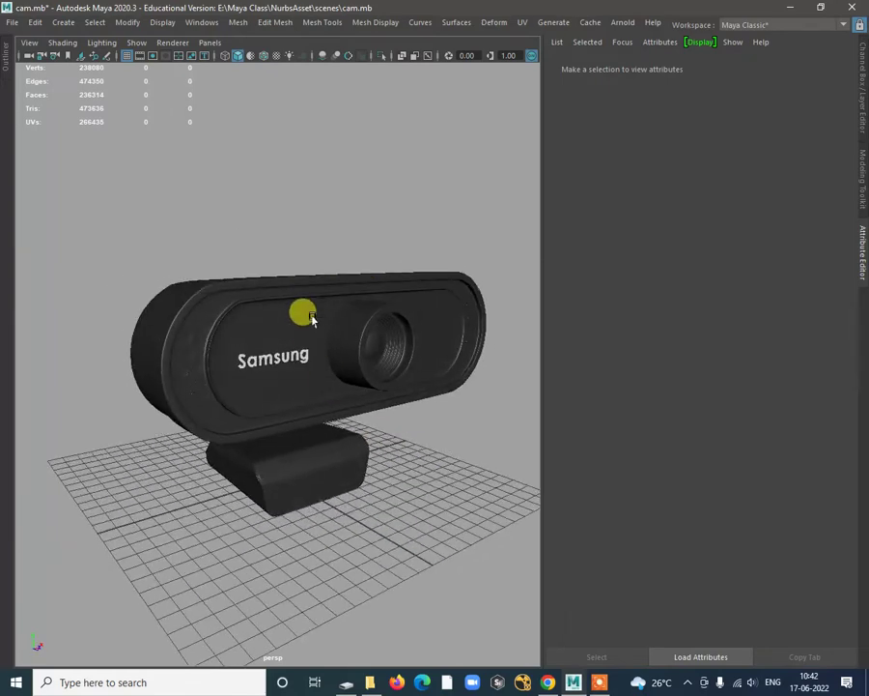
{"action": "right_click_drag", "start_coordinate": [312, 318], "coordinate": [362, 439], "text": "alt"}
{"action": "left_click", "coordinate": [274, 351]}
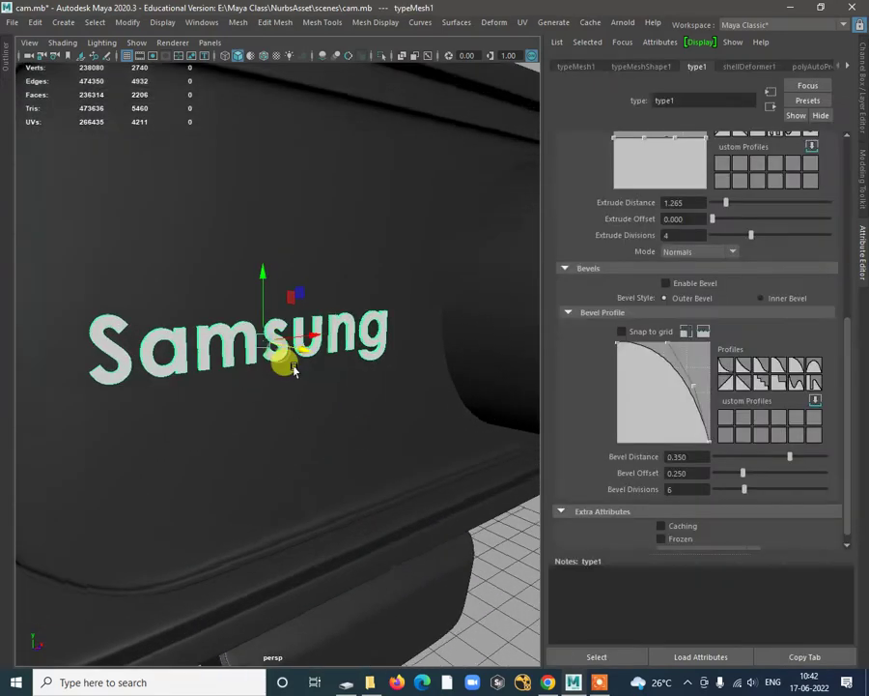
{"action": "scroll", "coordinate": [291, 363], "scroll_direction": "up", "scroll_amount": 3}
{"action": "left_click_drag", "start_coordinate": [268, 302], "coordinate": [268, 305]}
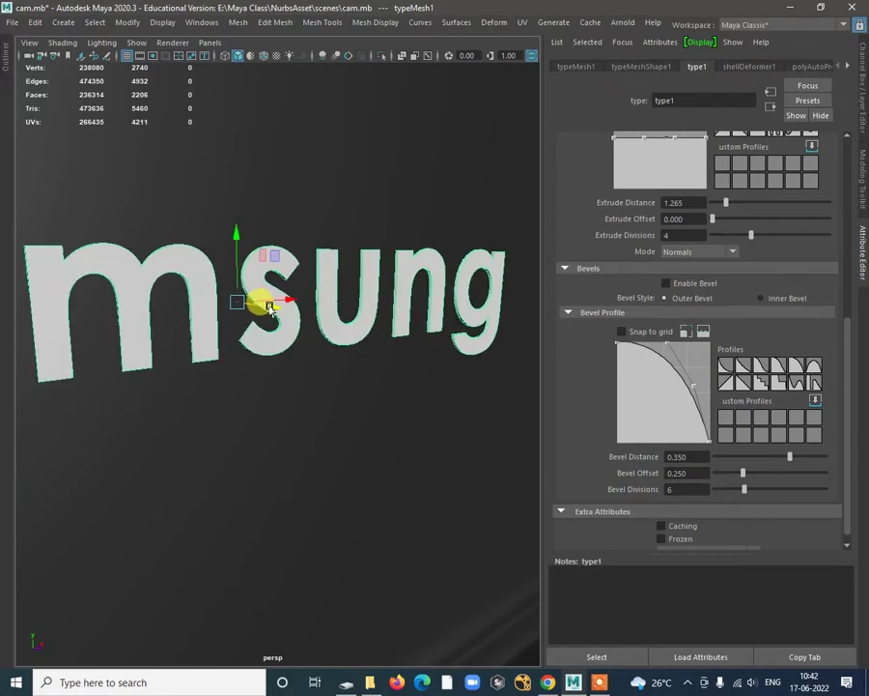
{"action": "right_click_drag", "start_coordinate": [409, 472], "coordinate": [203, 332], "text": "alt"}
{"action": "left_click", "coordinate": [415, 468]}
Step: Examine the whole webcam and its logo from several angles and distances
{"action": "right_click_drag", "start_coordinate": [380, 410], "coordinate": [418, 357], "text": "alt"}
{"action": "left_click_drag", "start_coordinate": [375, 386], "coordinate": [314, 435], "text": "alt"}
{"action": "right_click_drag", "start_coordinate": [341, 465], "coordinate": [252, 392], "text": "alt"}
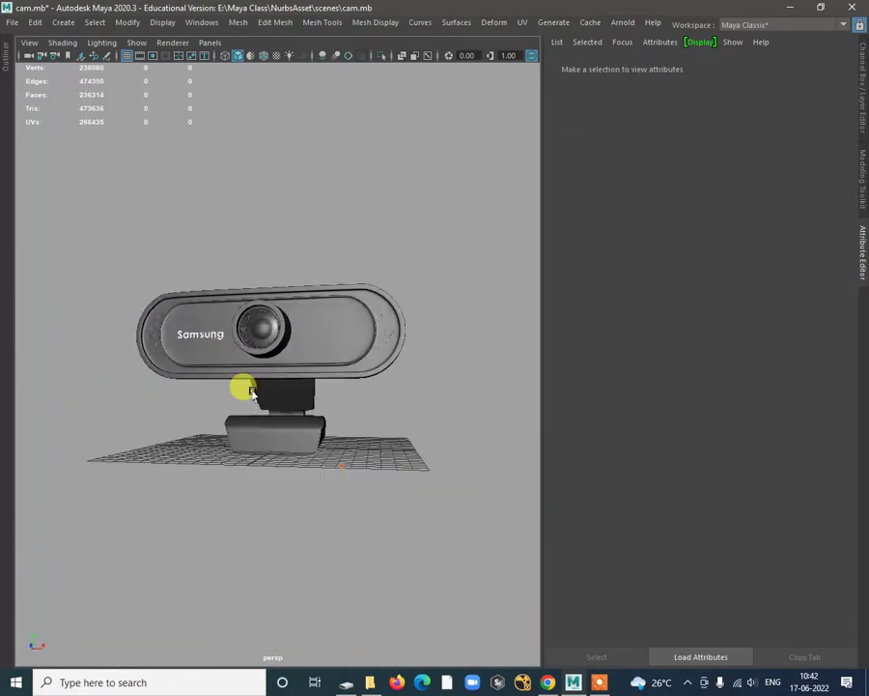
{"action": "left_click_drag", "start_coordinate": [250, 391], "coordinate": [233, 355], "text": "alt"}
{"action": "right_click_drag", "start_coordinate": [233, 356], "coordinate": [411, 429], "text": "alt"}
{"action": "left_click_drag", "start_coordinate": [361, 360], "coordinate": [417, 396], "text": "alt"}
{"action": "right_click_drag", "start_coordinate": [418, 396], "coordinate": [223, 304], "text": "alt"}
{"action": "left_click_drag", "start_coordinate": [223, 304], "coordinate": [303, 242], "text": "alt"}
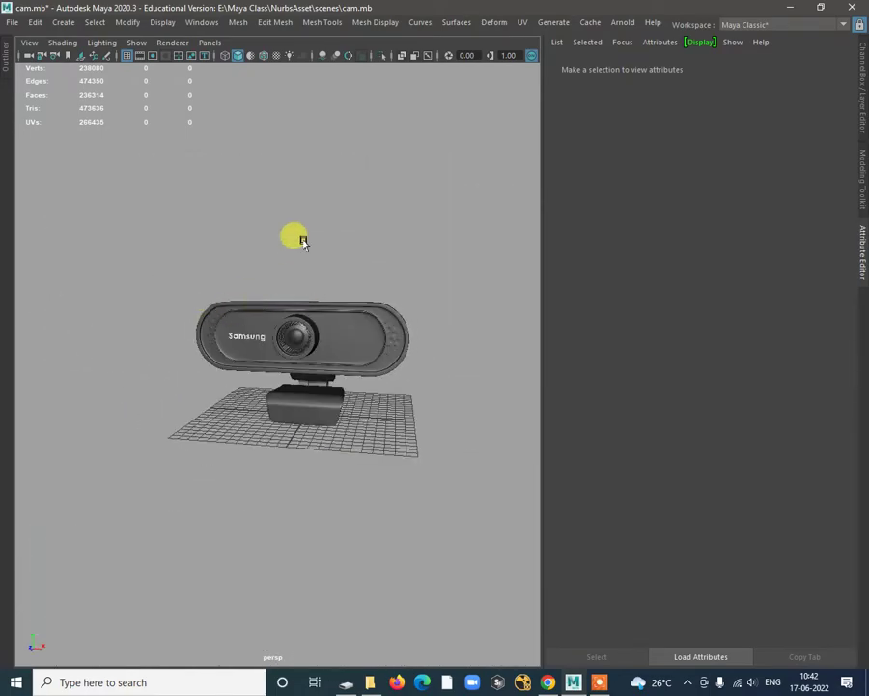
{"action": "right_click_drag", "start_coordinate": [302, 241], "coordinate": [290, 300], "text": "alt"}
{"action": "left_click_drag", "start_coordinate": [290, 300], "coordinate": [433, 507], "text": "alt"}
{"action": "right_click_drag", "start_coordinate": [415, 427], "coordinate": [445, 439], "text": "alt"}
{"action": "left_click_drag", "start_coordinate": [458, 443], "coordinate": [358, 419], "text": "alt"}
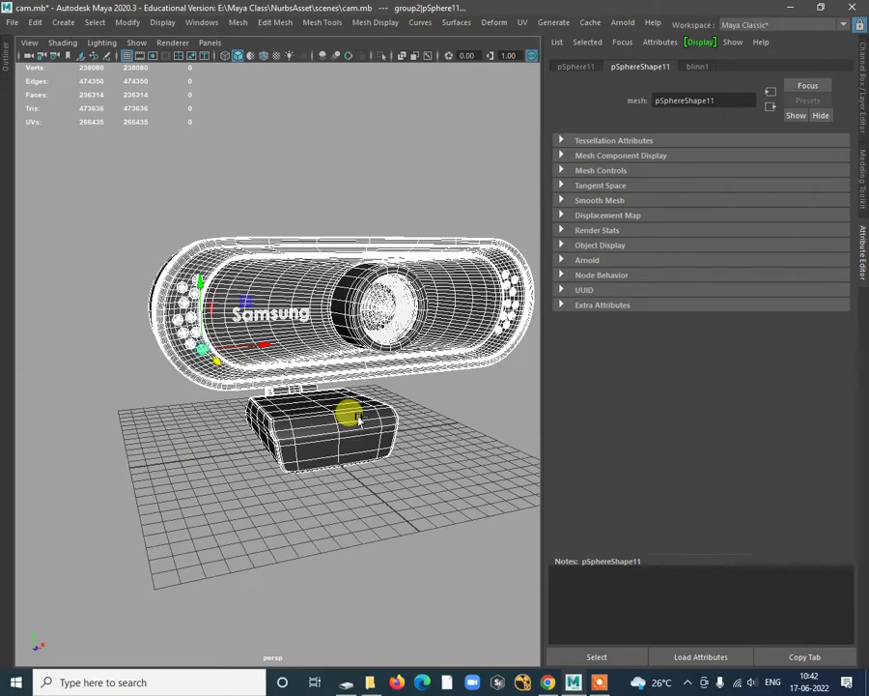
Step: Save the scene and bring back the full interface with the Outliner, leaving nothing selected
{"action": "key", "text": "ctrl+s"}
{"action": "left_click_drag", "start_coordinate": [434, 462], "coordinate": [125, 160], "text": "alt"}
{"action": "key", "text": "ctrl+space"}
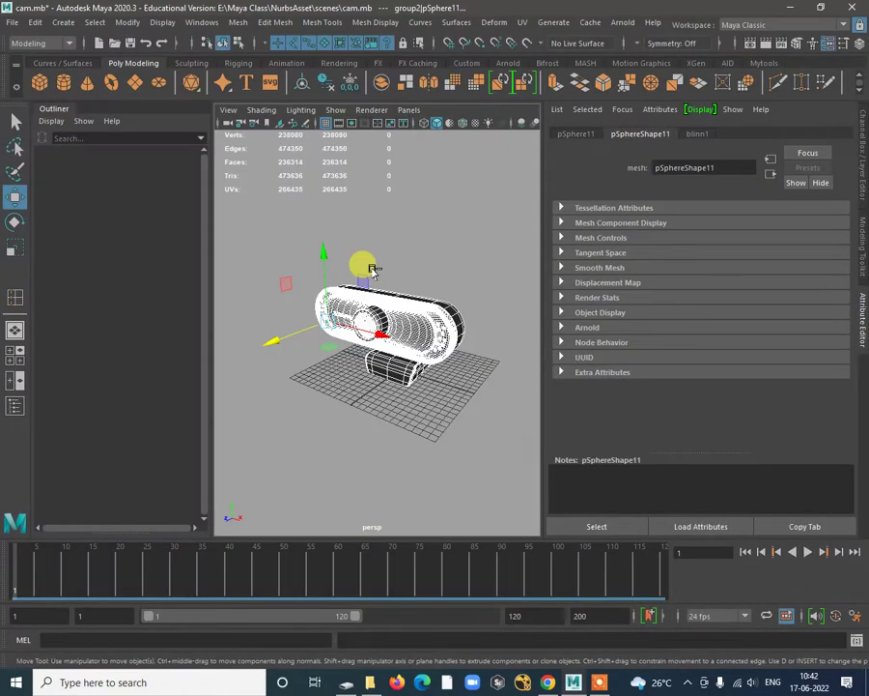
{"action": "left_click", "coordinate": [428, 471]}
Step: Create a polygon plane under the webcam and scale it uniformly to about 90.5 as a floor
{"action": "right_click_drag", "start_coordinate": [391, 449], "coordinate": [393, 426], "text": "alt"}
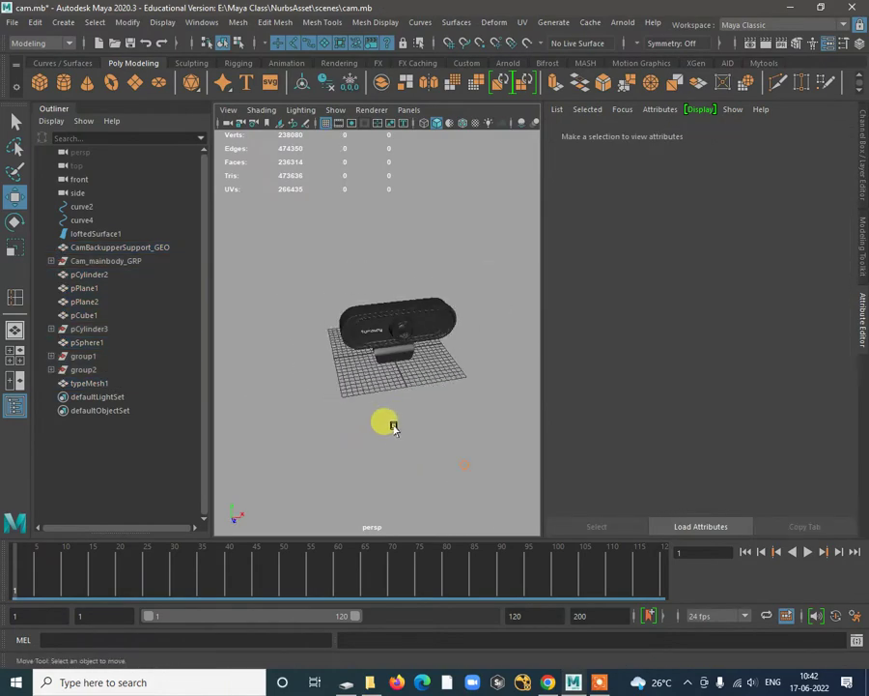
{"action": "left_click", "coordinate": [134, 85]}
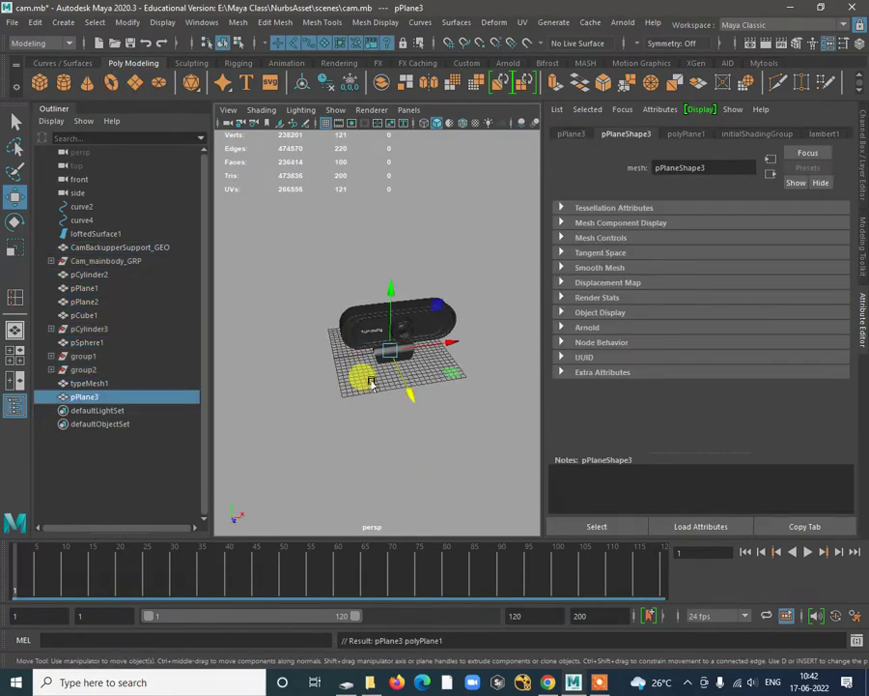
{"action": "key", "text": "r"}
{"action": "left_click_drag", "start_coordinate": [387, 348], "coordinate": [667, 423]}
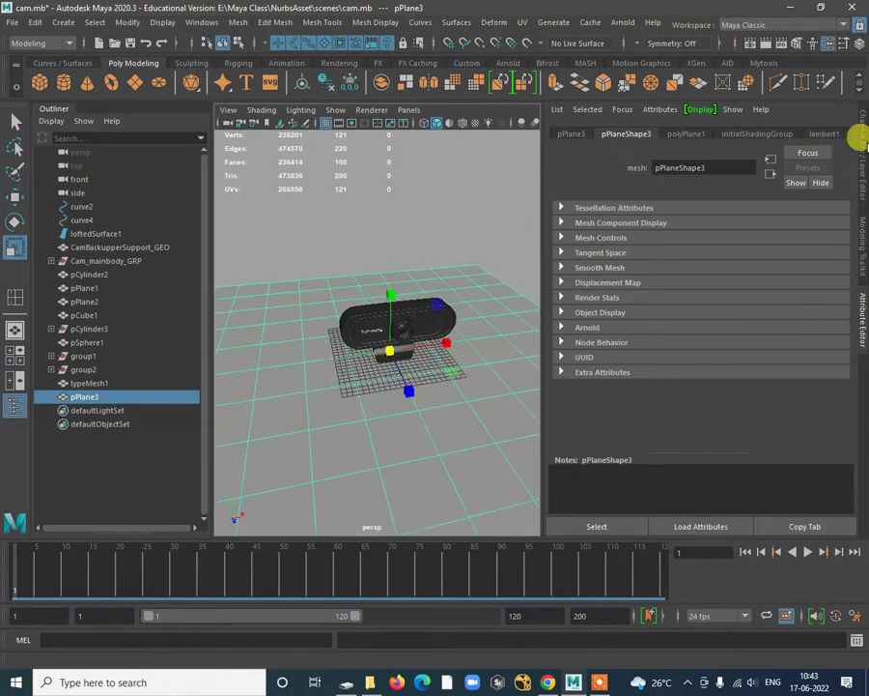
Step: Set the floor plane's width and height subdivisions to 1
{"action": "left_click", "coordinate": [860, 140]}
{"action": "left_click", "coordinate": [712, 287]}
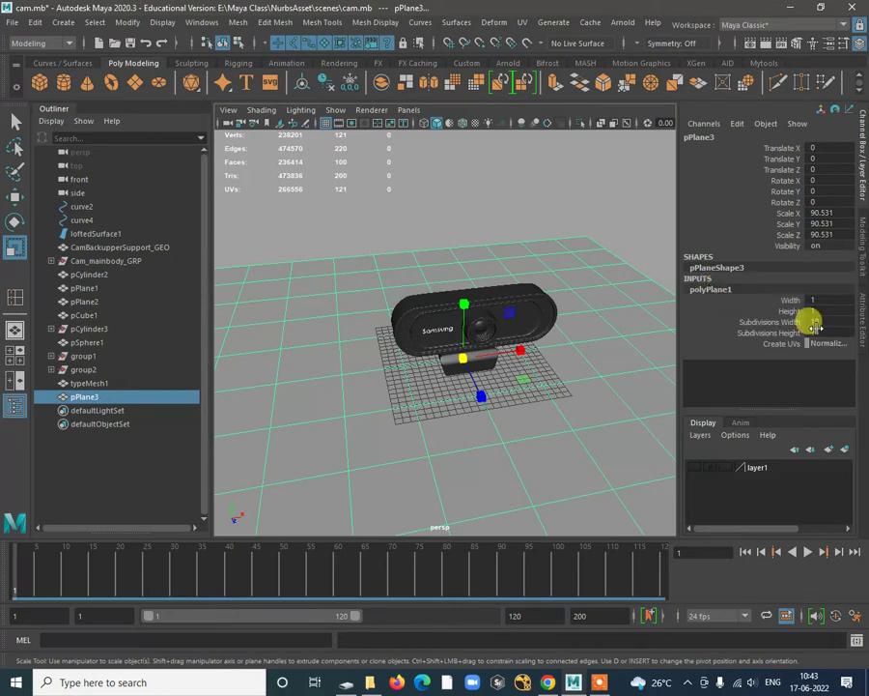
{"action": "left_click_drag", "start_coordinate": [773, 321], "coordinate": [776, 337]}
{"action": "middle_click_drag", "start_coordinate": [555, 355], "coordinate": [357, 406]}
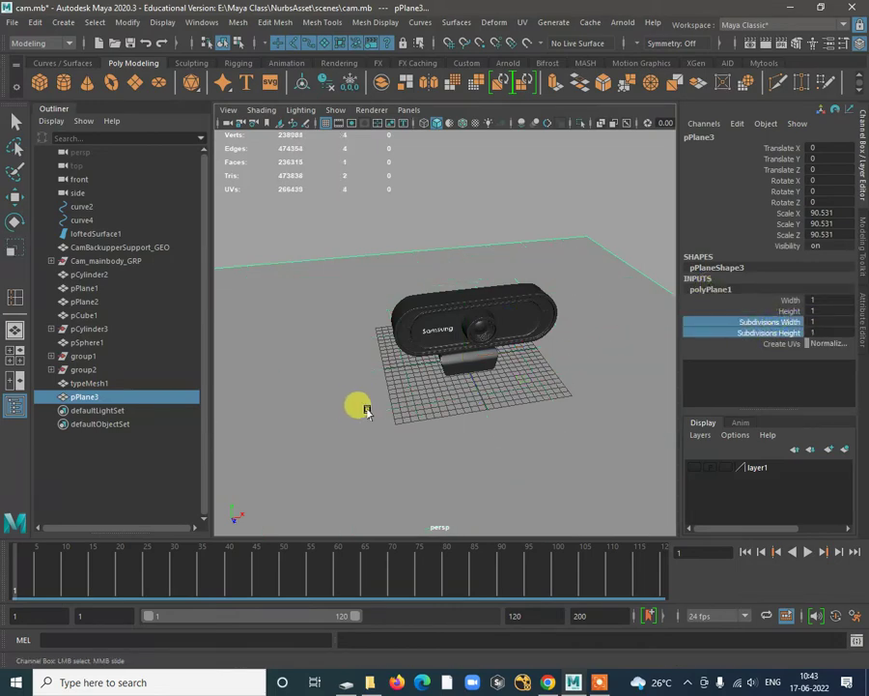
Step: Extrude the floor plane's edge behind the webcam straight up to form a tall back wall
{"action": "right_click_drag", "start_coordinate": [475, 394], "coordinate": [348, 369], "text": "alt"}
{"action": "left_click_drag", "start_coordinate": [383, 372], "coordinate": [488, 364], "text": "alt"}
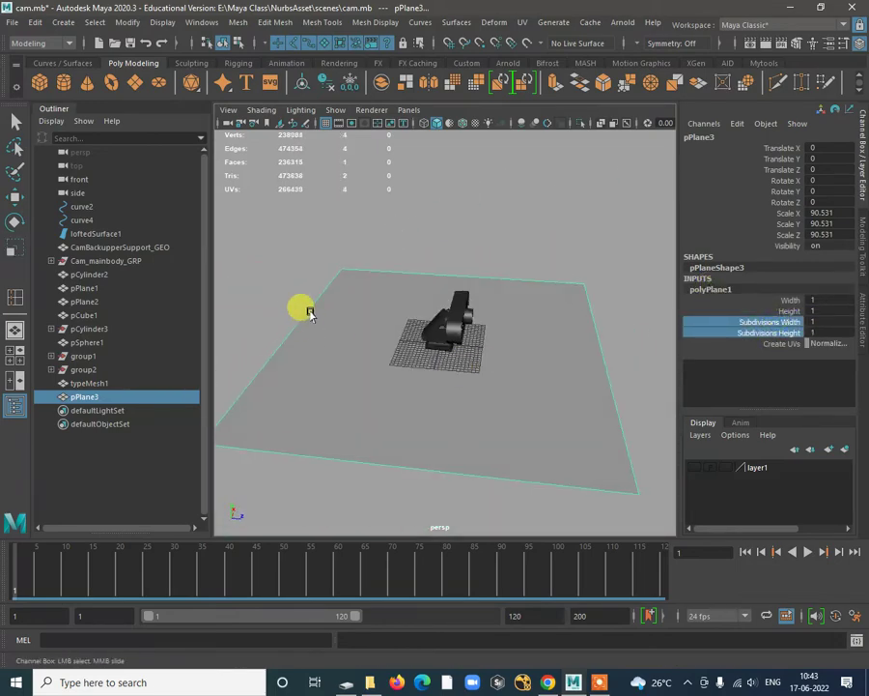
{"action": "right_click_drag", "start_coordinate": [304, 306], "coordinate": [320, 270]}
{"action": "left_click", "coordinate": [308, 309]}
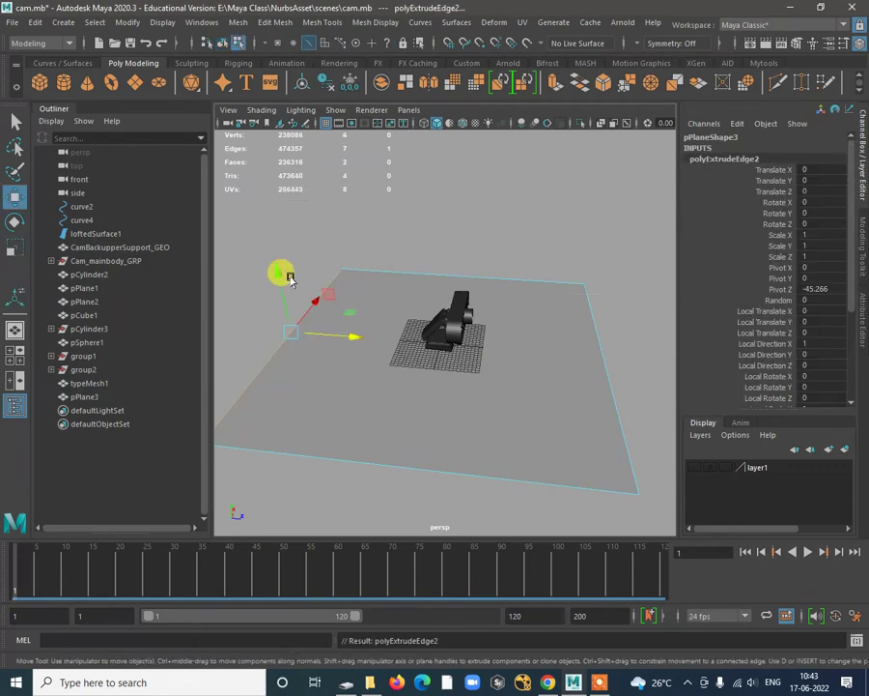
{"action": "left_click_drag", "start_coordinate": [290, 278], "coordinate": [319, 25]}
Step: Bevel the edge between floor and back wall, raising the segments for a smoothly curved transition
{"action": "left_click_drag", "start_coordinate": [413, 254], "coordinate": [448, 300], "text": "alt"}
{"action": "left_click", "coordinate": [443, 311]}
{"action": "right_click", "coordinate": [445, 311], "text": "shift"}
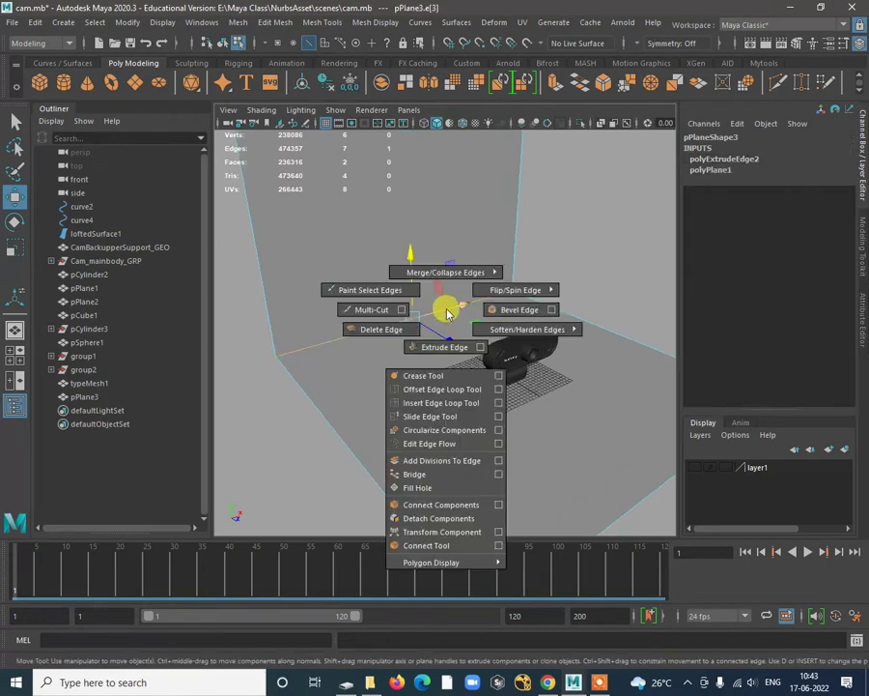
{"action": "left_click", "coordinate": [504, 311]}
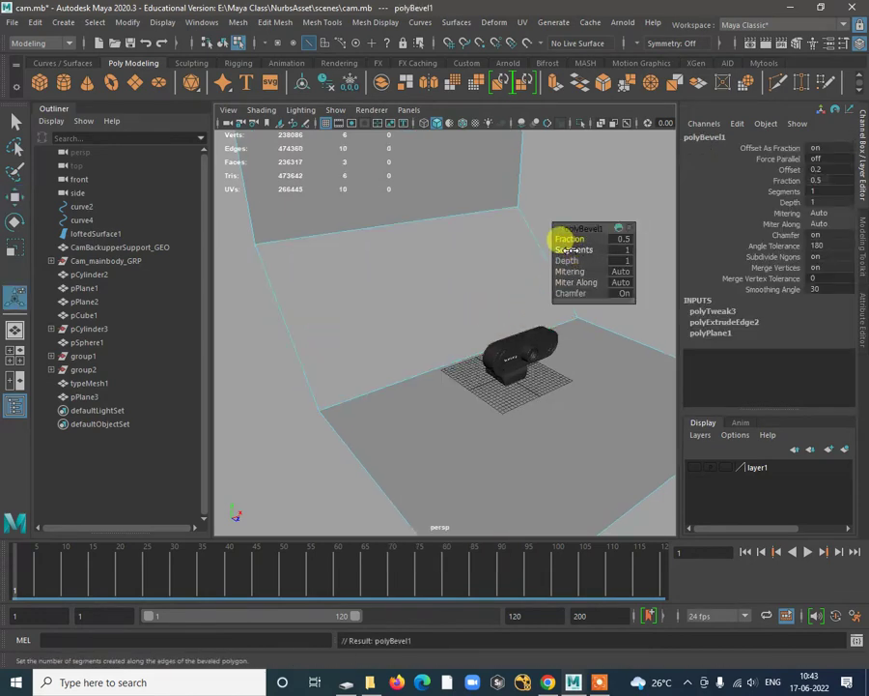
{"action": "left_click_drag", "start_coordinate": [574, 250], "coordinate": [649, 256]}
Step: Extrude the back wall's upper edge forward into a ceiling and bevel the corner between them
{"action": "left_click_drag", "start_coordinate": [449, 323], "coordinate": [375, 222], "text": "alt"}
{"action": "left_click", "coordinate": [375, 222]}
{"action": "right_click_drag", "start_coordinate": [498, 172], "coordinate": [497, 201], "text": "shift"}
{"action": "left_click_drag", "start_coordinate": [439, 202], "coordinate": [386, 241]}
{"action": "left_click", "coordinate": [388, 239]}
{"action": "right_click_drag", "start_coordinate": [388, 238], "coordinate": [446, 242], "text": "shift"}
{"action": "left_click_drag", "start_coordinate": [458, 267], "coordinate": [422, 259], "text": "alt"}
{"action": "right_click_drag", "start_coordinate": [422, 257], "coordinate": [481, 242]}
{"action": "left_click", "coordinate": [501, 271]}
Step: Examine the webcam against the curved studio backdrop from far and near
{"action": "left_click_drag", "start_coordinate": [533, 333], "coordinate": [448, 314], "text": "alt"}
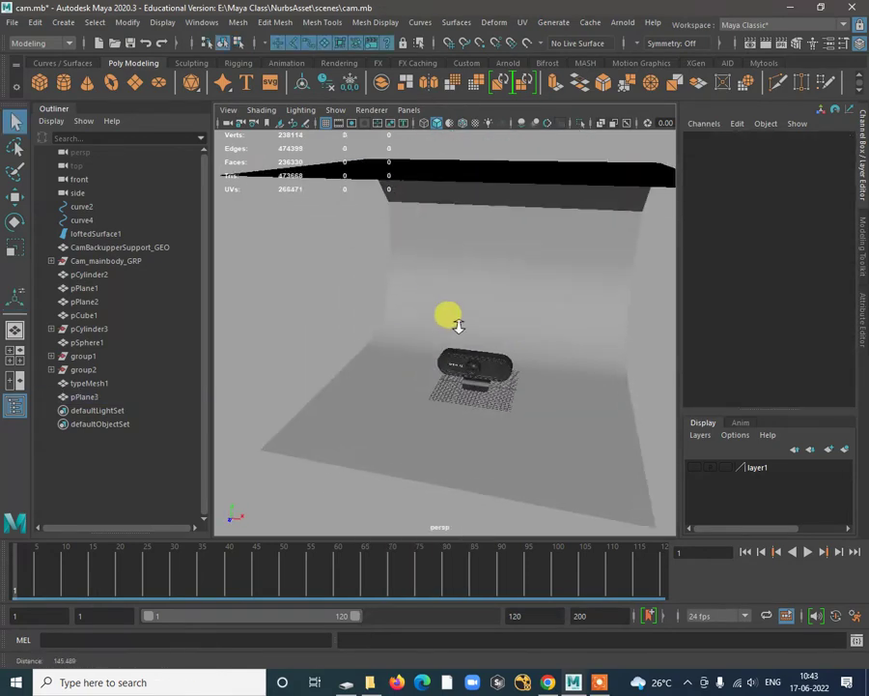
{"action": "right_click_drag", "start_coordinate": [448, 314], "coordinate": [469, 359], "text": "alt"}
{"action": "middle_click_drag", "start_coordinate": [469, 359], "coordinate": [456, 308], "text": "alt"}
{"action": "right_click_drag", "start_coordinate": [456, 308], "coordinate": [452, 377], "text": "alt"}
{"action": "left_click_drag", "start_coordinate": [452, 377], "coordinate": [493, 365], "text": "alt"}
{"action": "middle_click_drag", "start_coordinate": [493, 365], "coordinate": [556, 334], "text": "alt"}
{"action": "right_click_drag", "start_coordinate": [556, 334], "coordinate": [537, 360], "text": "alt"}
{"action": "left_click_drag", "start_coordinate": [543, 368], "coordinate": [517, 384], "text": "alt"}
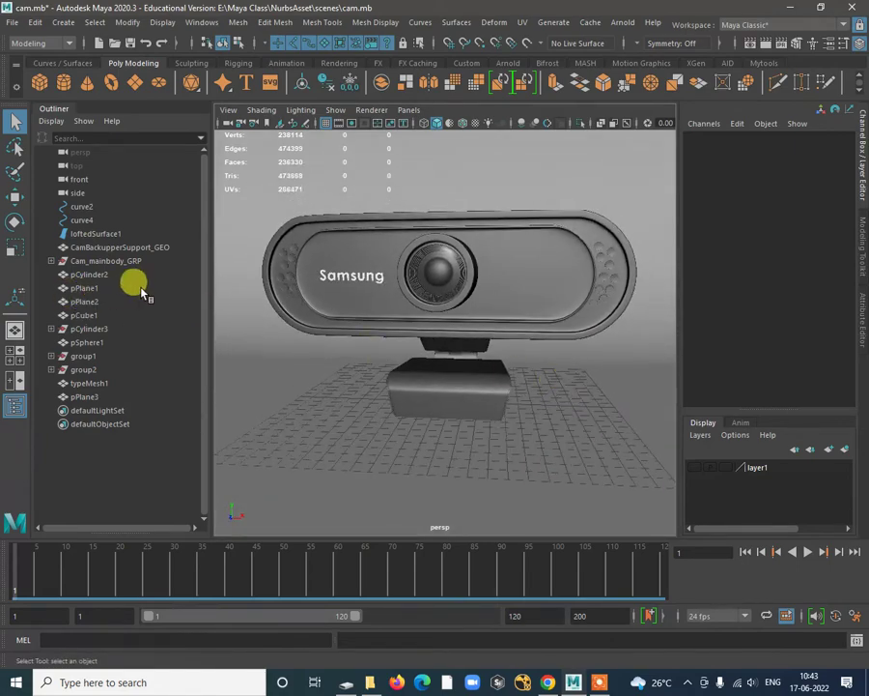
Step: Group all webcam parts from CamBackupperSupport_GEO through typeMesh1, leaving out the backdrop plane pPlane3
{"action": "left_click", "coordinate": [87, 368]}
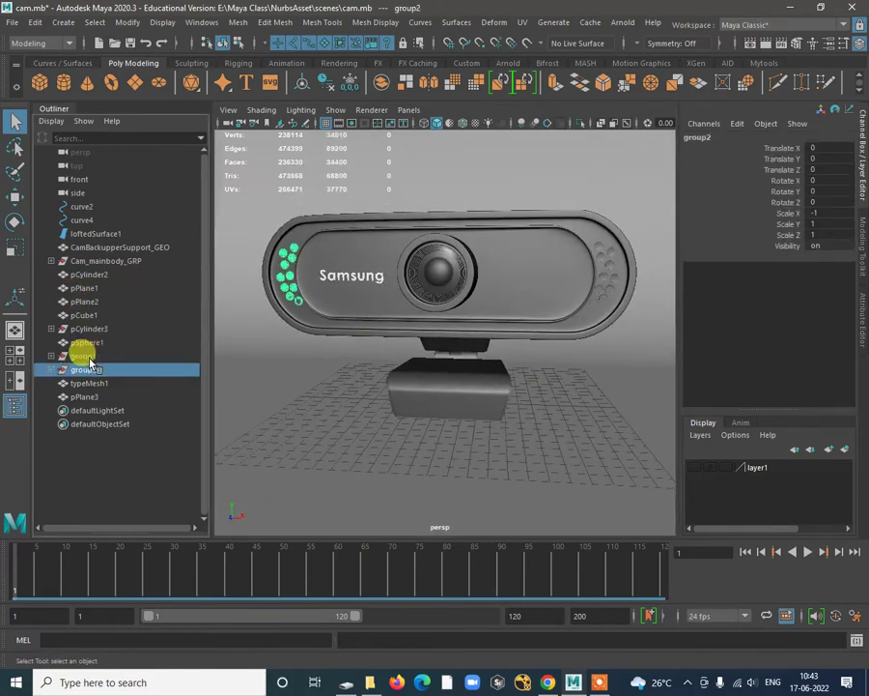
{"action": "left_click", "coordinate": [89, 357], "text": "shift"}
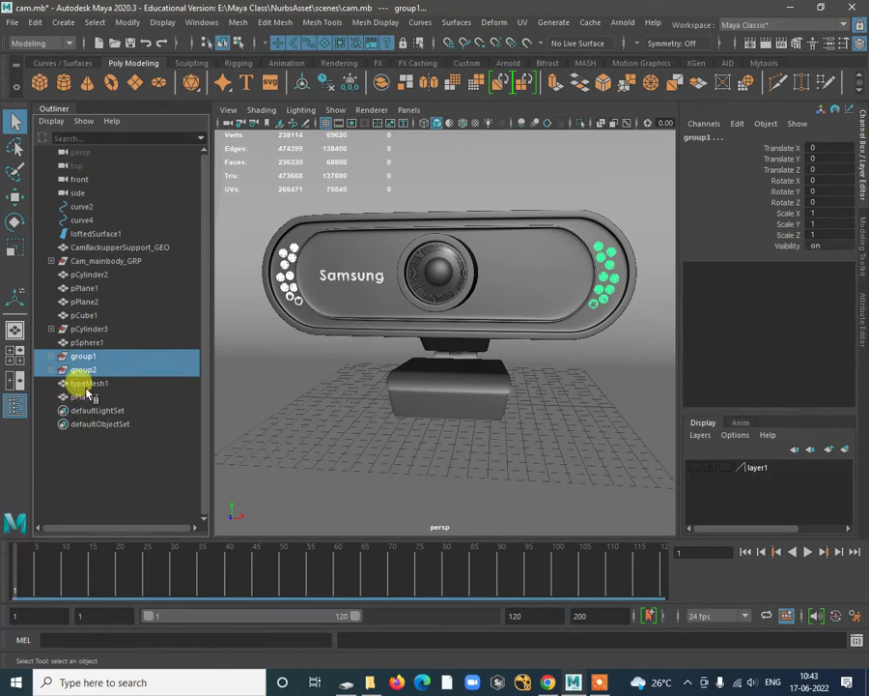
{"action": "left_click", "coordinate": [107, 249], "text": "shift"}
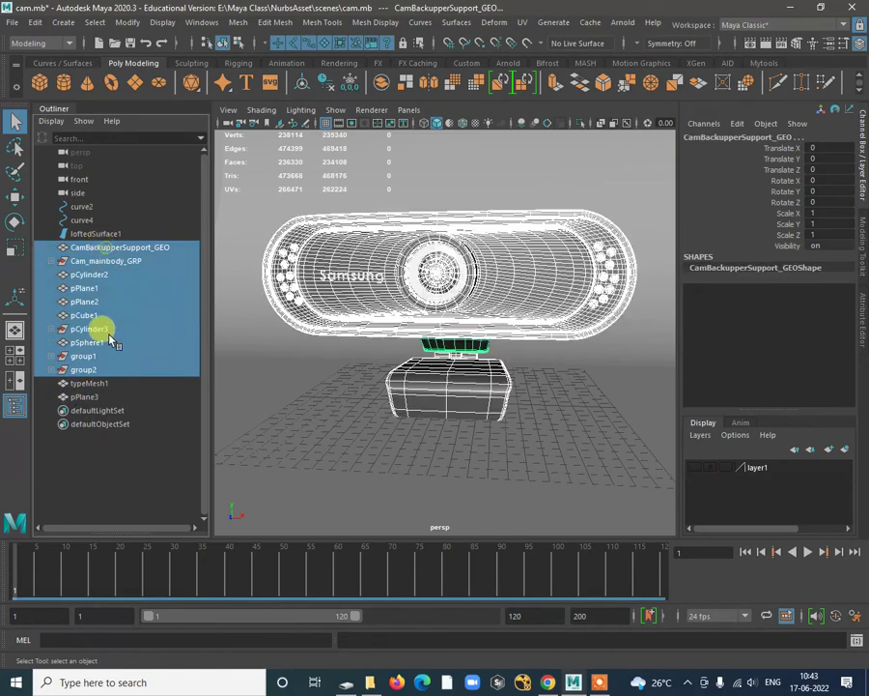
{"action": "left_click", "coordinate": [92, 384], "text": "shift"}
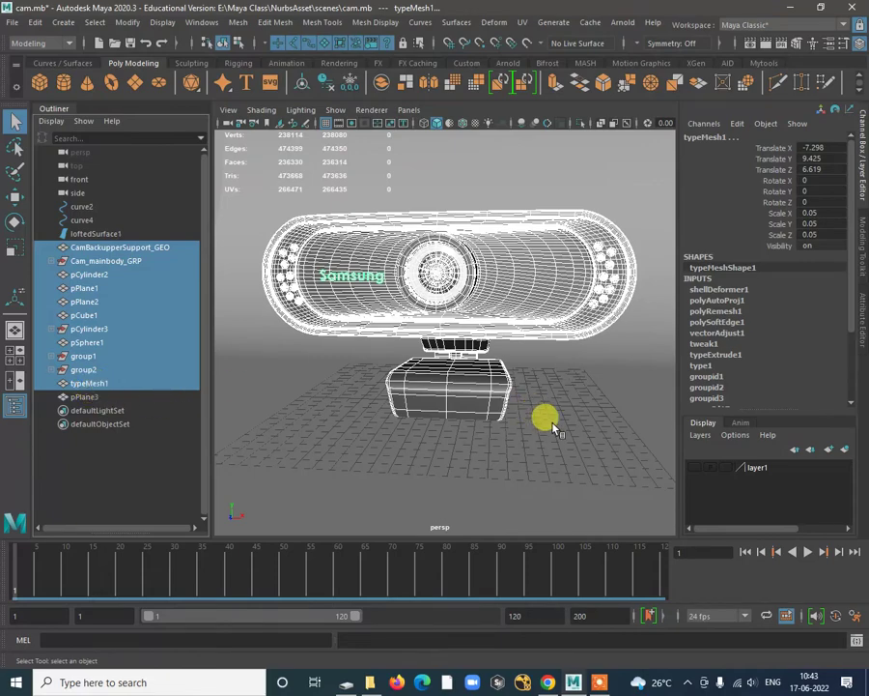
{"action": "right_click_drag", "start_coordinate": [553, 428], "coordinate": [460, 406], "text": "alt"}
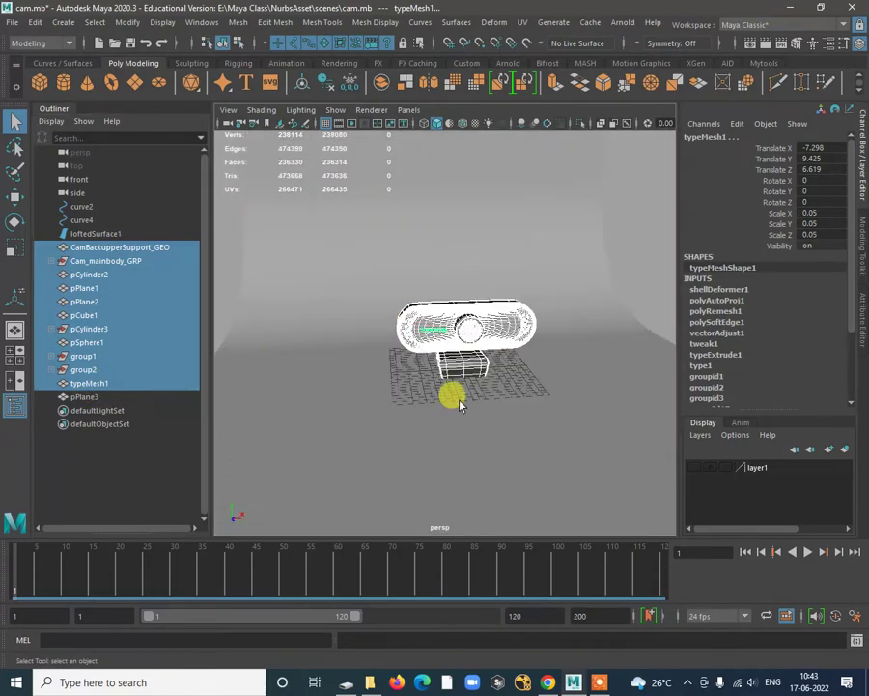
{"action": "key", "text": "ctrl+g"}
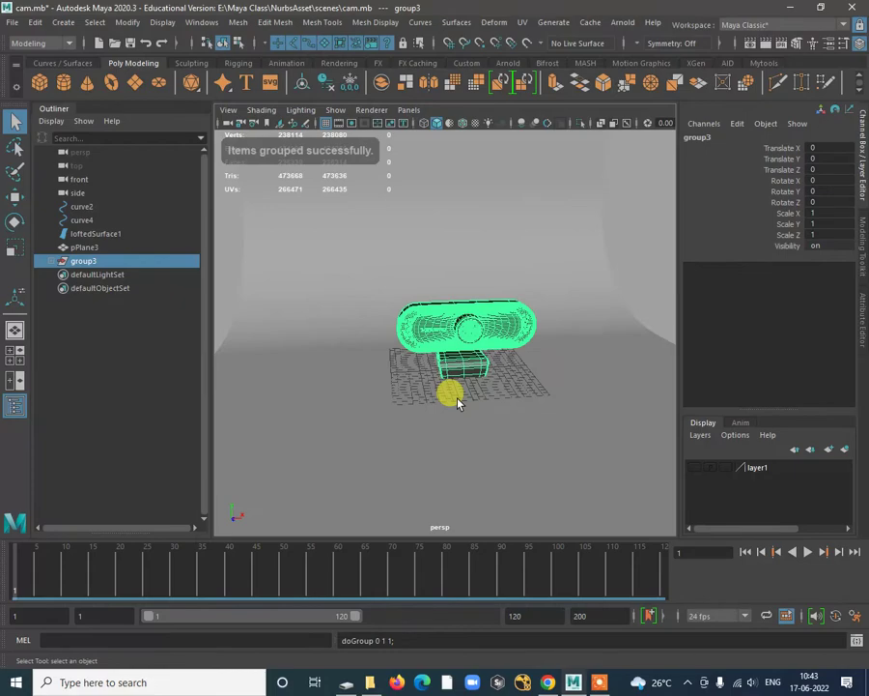
Step: Rotate the webcam group about -12 degrees around the Y axis
{"action": "key", "text": "w"}
{"action": "right_click_drag", "start_coordinate": [466, 366], "coordinate": [513, 428], "text": "alt"}
{"action": "left_click_drag", "start_coordinate": [513, 428], "coordinate": [526, 402], "text": "alt"}
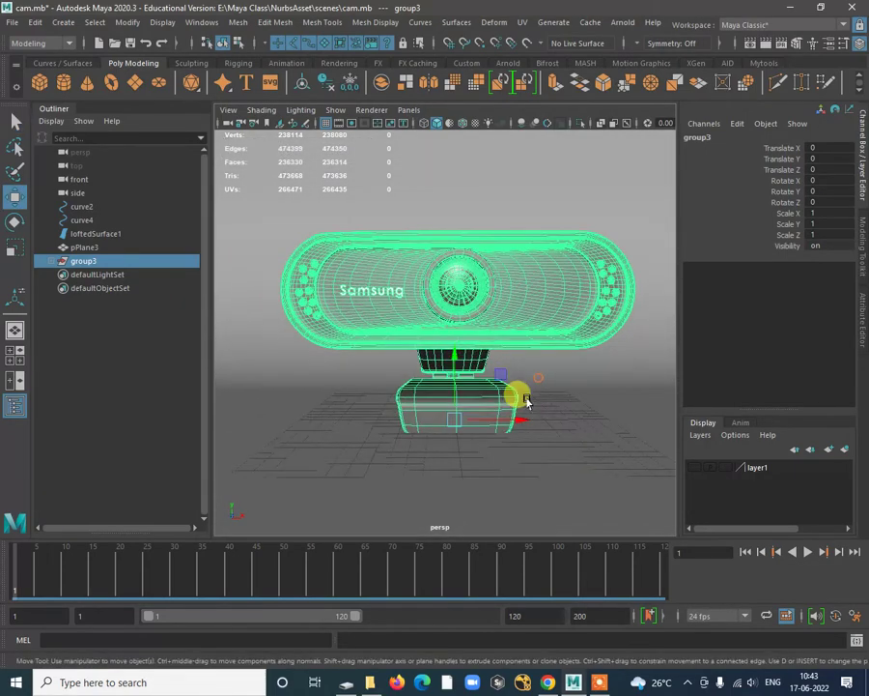
{"action": "key", "text": "e"}
{"action": "left_click_drag", "start_coordinate": [473, 429], "coordinate": [473, 437]}
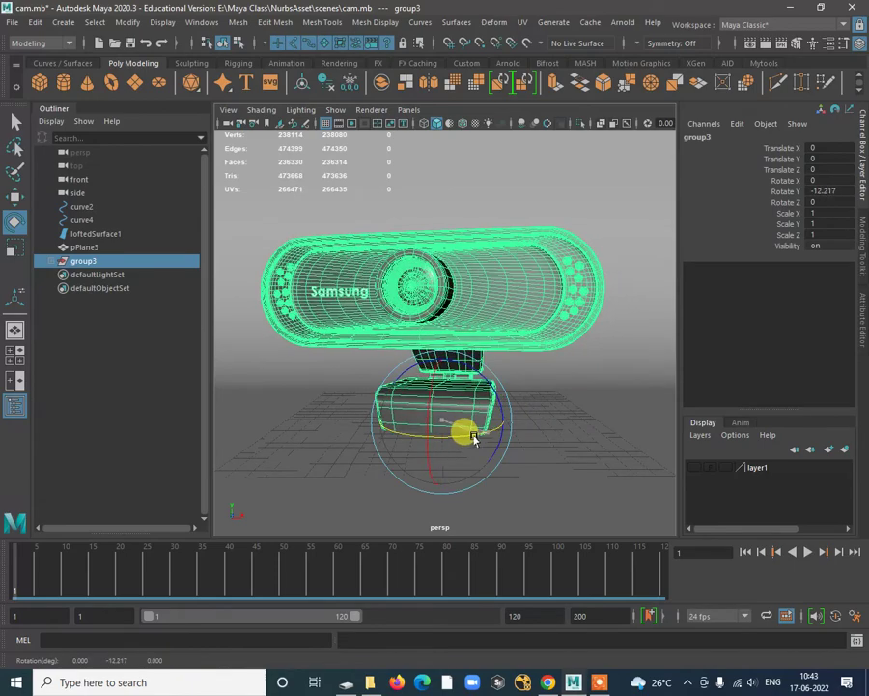
Step: Select all the individual webcam meshes, excluding the backdrop plane and the side camera
{"action": "left_click", "coordinate": [599, 425]}
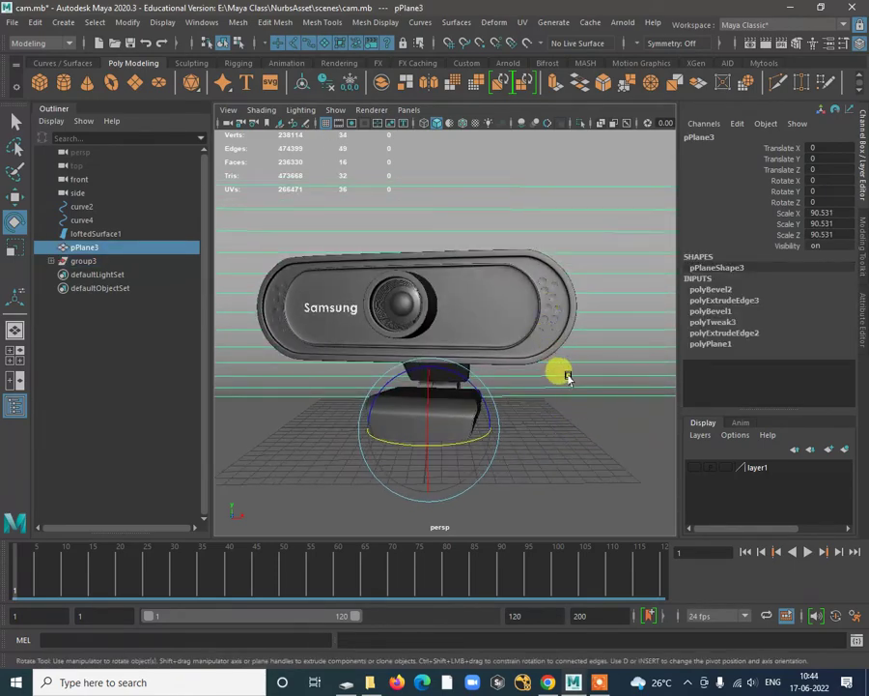
{"action": "mouse_move", "coordinate": [567, 377]}
{"action": "left_mouse_down", "text": "alt"}
{"action": "mouse_move", "coordinate": [501, 382]}
{"action": "mouse_move", "coordinate": [573, 383]}
{"action": "left_mouse_up", "text": "alt"}
{"action": "key", "text": "w"}
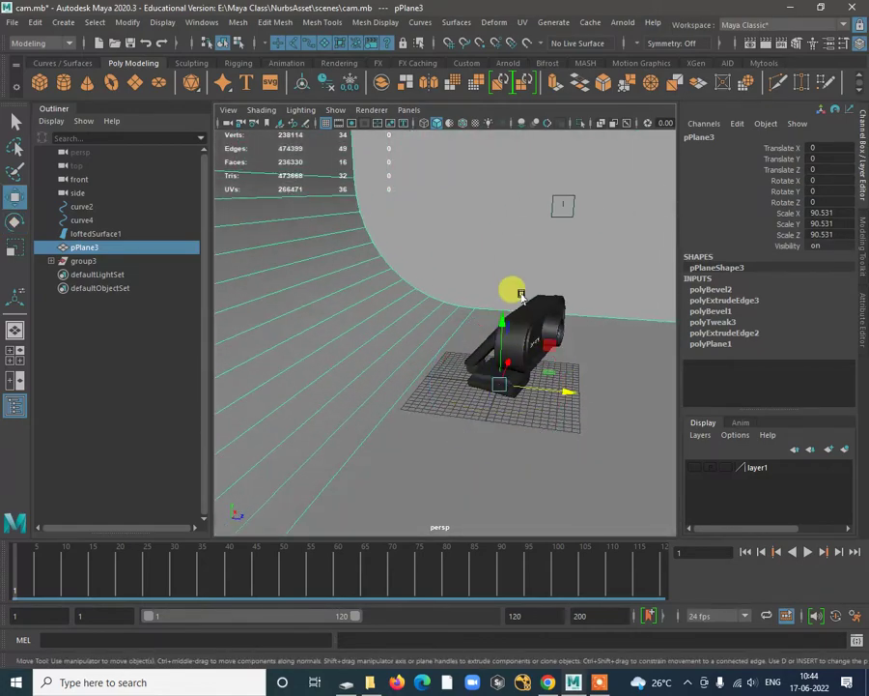
{"action": "left_click_drag", "start_coordinate": [521, 253], "coordinate": [494, 291], "text": "alt"}
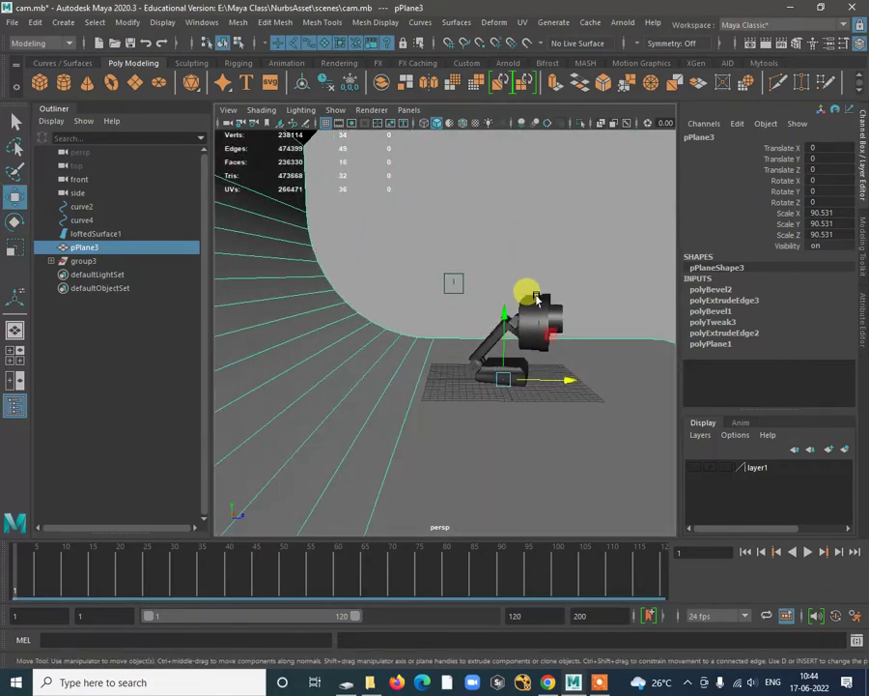
{"action": "left_click", "coordinate": [537, 301]}
{"action": "key", "text": "Up"}
{"action": "left_click_drag", "start_coordinate": [444, 252], "coordinate": [590, 401]}
{"action": "left_click", "coordinate": [616, 352], "text": "ctrl"}
{"action": "left_click_drag", "start_coordinate": [615, 351], "coordinate": [582, 412], "text": "alt"}
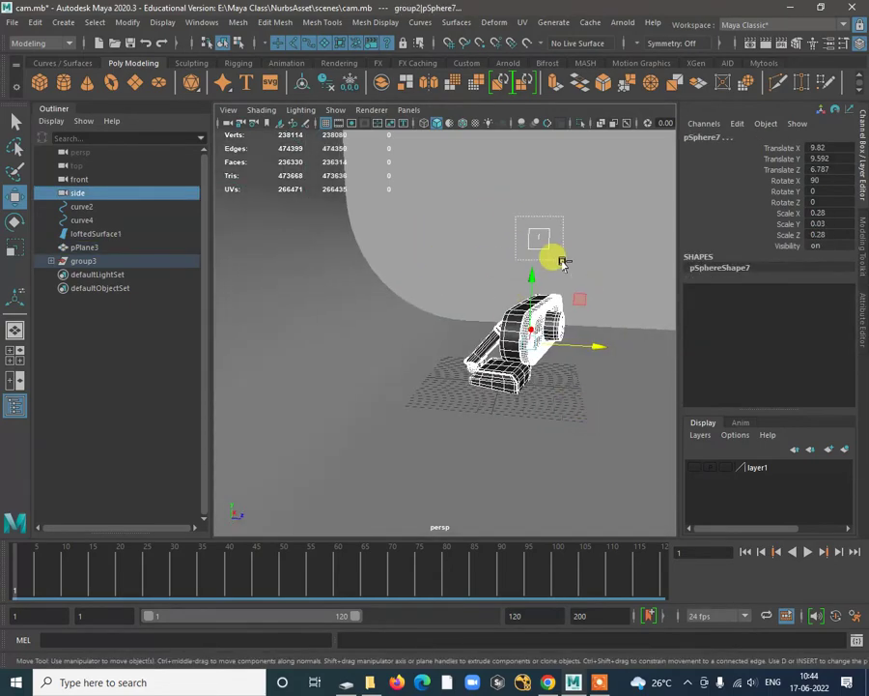
{"action": "left_click_drag", "start_coordinate": [563, 263], "coordinate": [564, 264], "text": "ctrl"}
Step: Assign a new Arnold aiStandardSurface material to all the selected webcam meshes
{"action": "left_click_drag", "start_coordinate": [588, 280], "coordinate": [530, 282], "text": "alt"}
{"action": "right_click_drag", "start_coordinate": [530, 282], "coordinate": [556, 355], "text": "alt"}
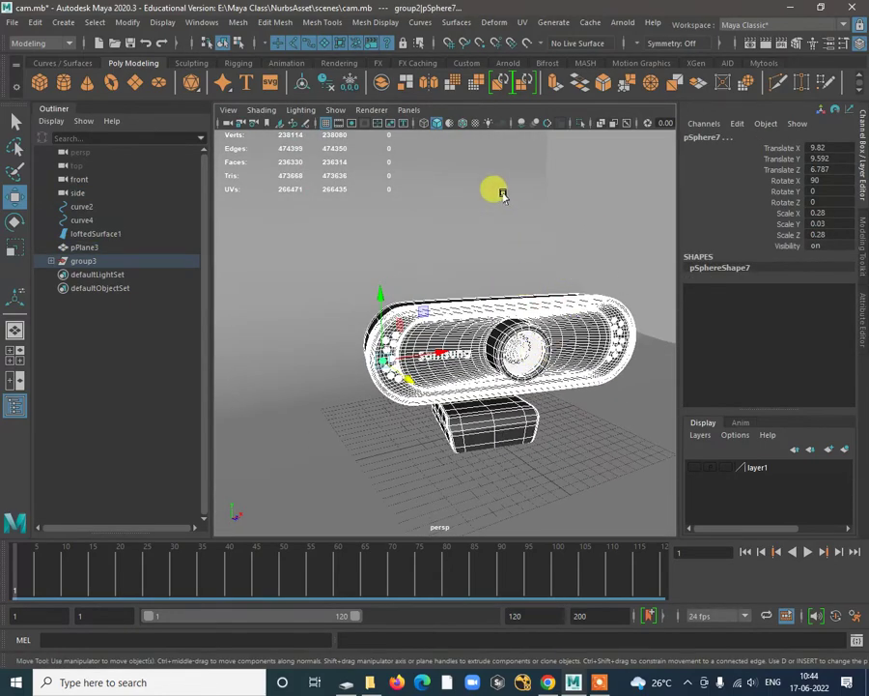
{"action": "scroll", "coordinate": [527, 275], "scroll_direction": "up", "scroll_amount": 2}
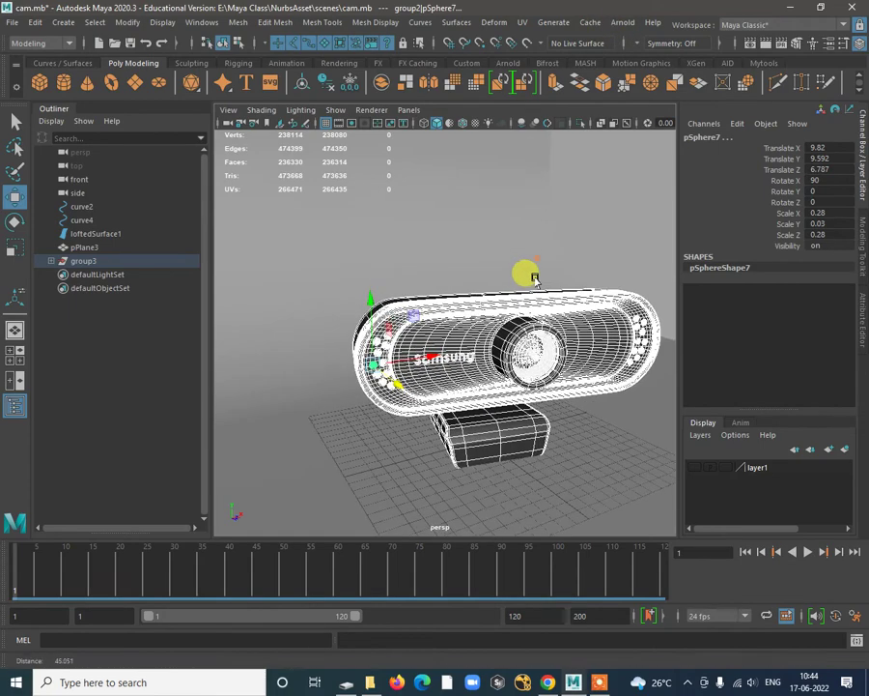
{"action": "right_click", "coordinate": [571, 303]}
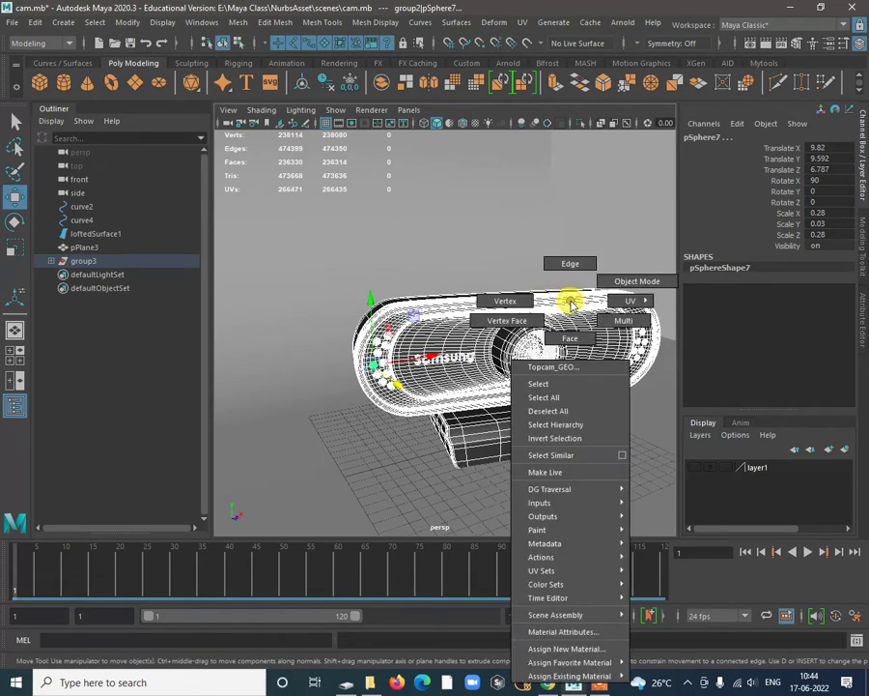
{"action": "left_click", "coordinate": [562, 649]}
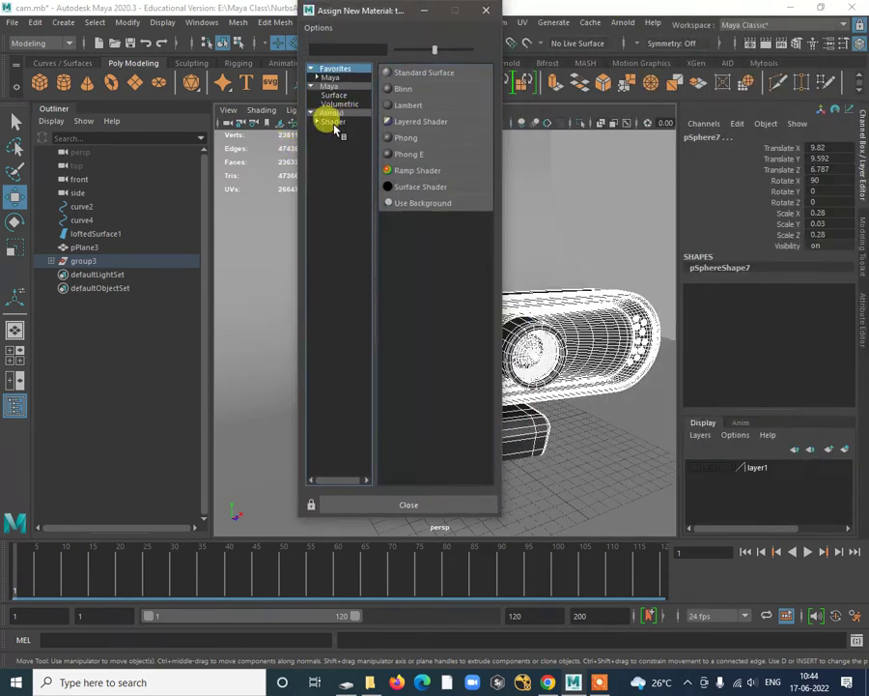
{"action": "left_click", "coordinate": [327, 125]}
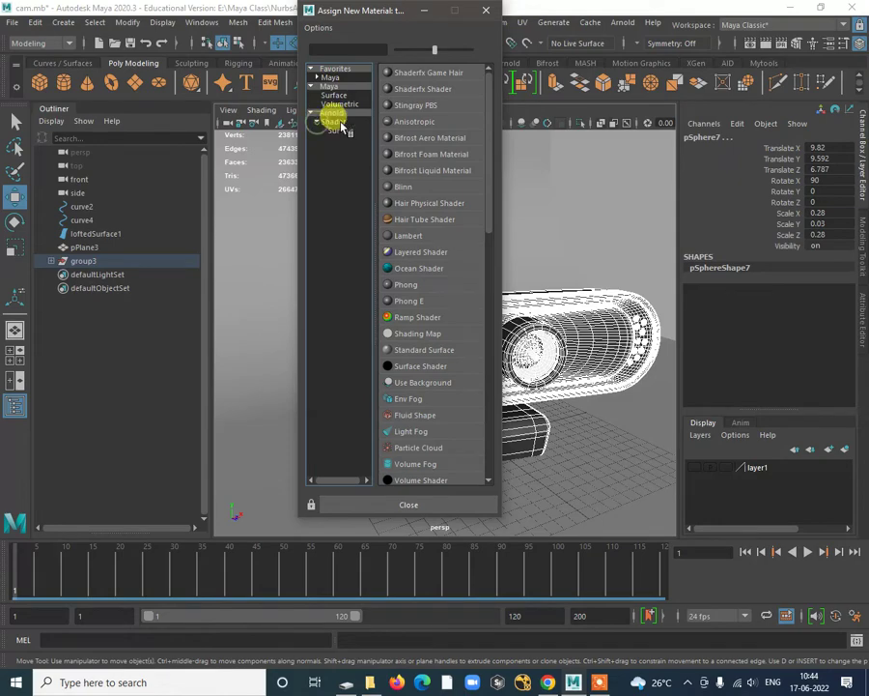
{"action": "left_click", "coordinate": [338, 123]}
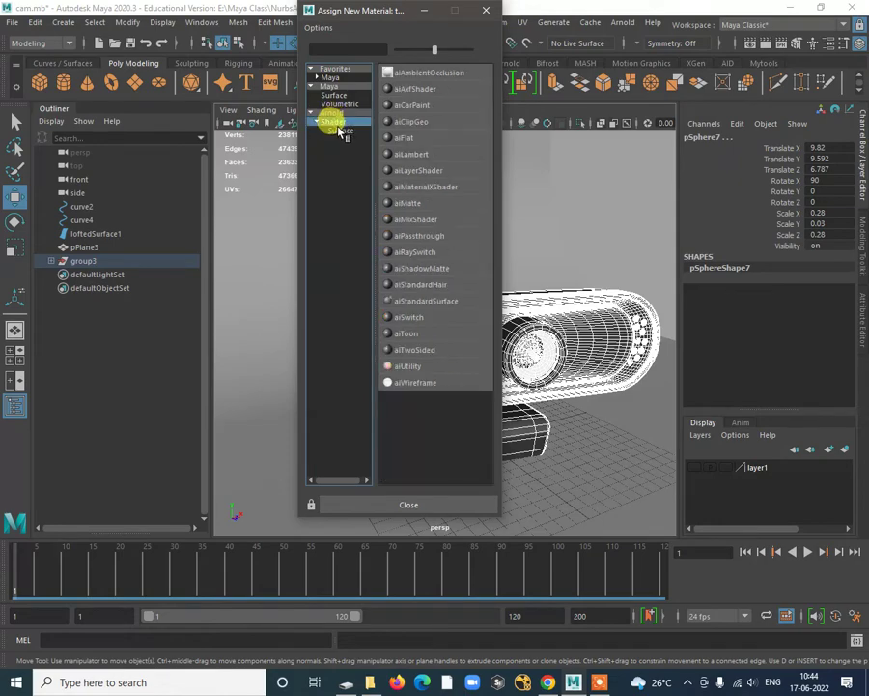
{"action": "left_click", "coordinate": [437, 302]}
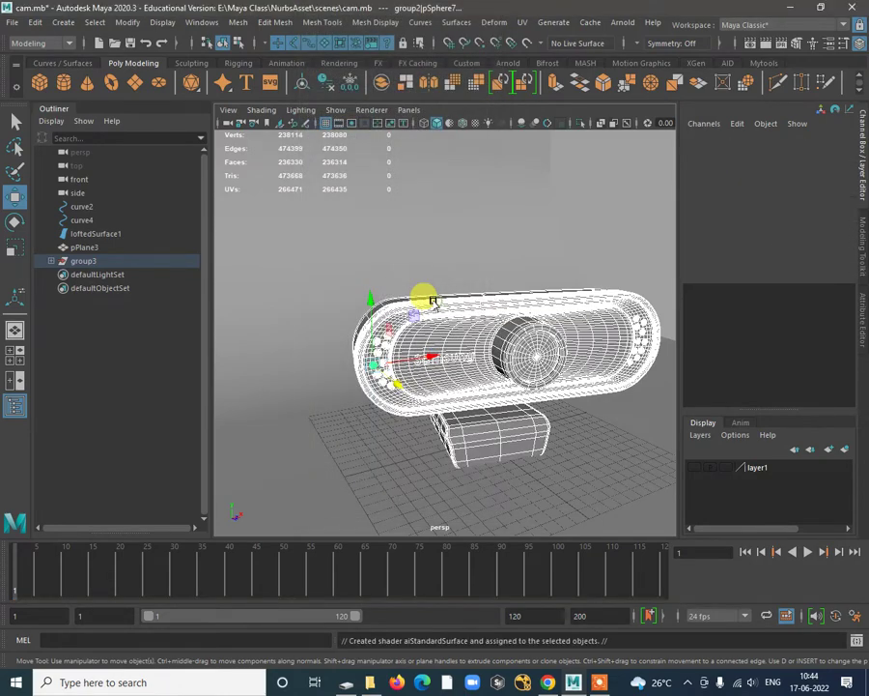
Step: Darken the base color of the webcam's aiStandardSurface1 material to near black
{"action": "scroll", "coordinate": [400, 265], "scroll_direction": "up", "scroll_amount": 5}
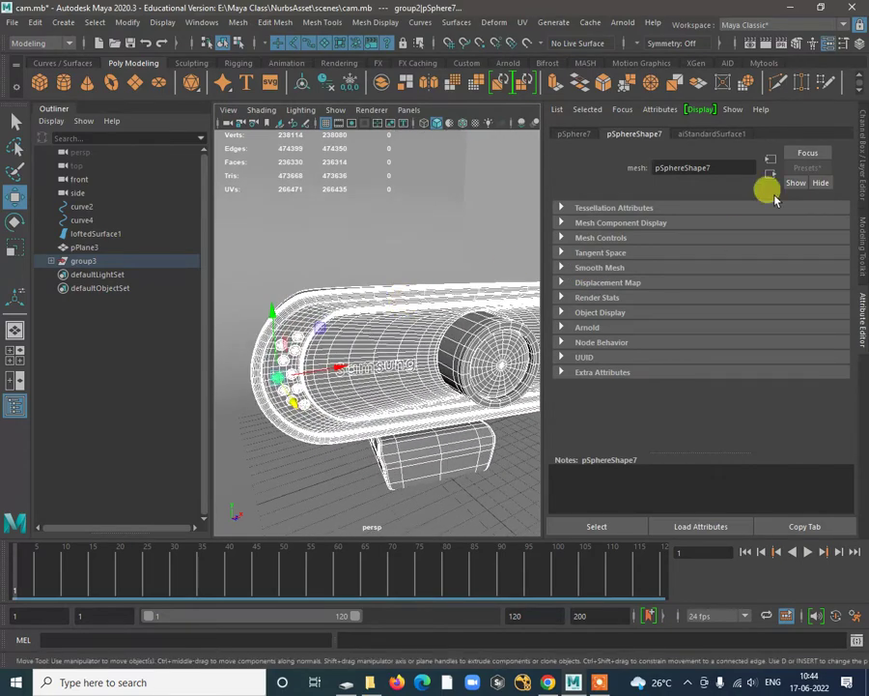
{"action": "left_click", "coordinate": [713, 134]}
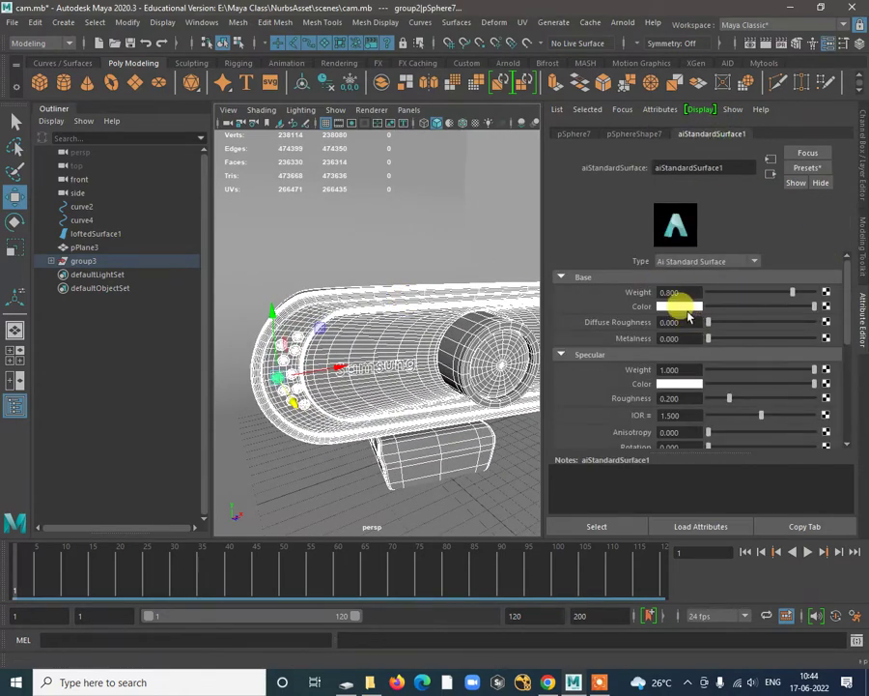
{"action": "mouse_move", "coordinate": [766, 308]}
{"action": "left_mouse_down"}
{"action": "mouse_move", "coordinate": [700, 303]}
{"action": "mouse_move", "coordinate": [714, 307]}
{"action": "left_mouse_up"}
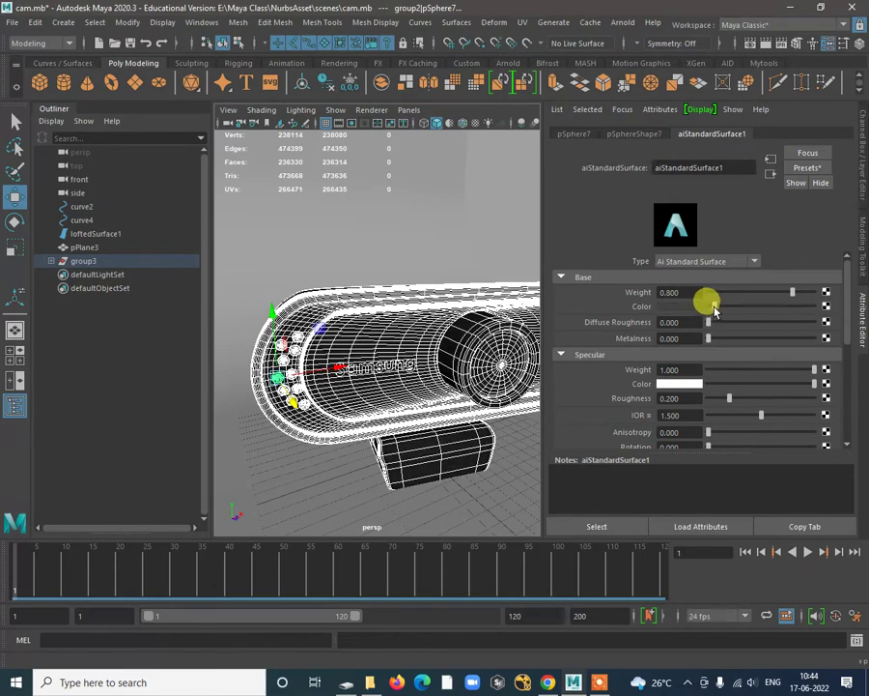
Step: Assign a separate new aiStandardSurface material to the Samsung logo text on the webcam's front
{"action": "left_click", "coordinate": [419, 371]}
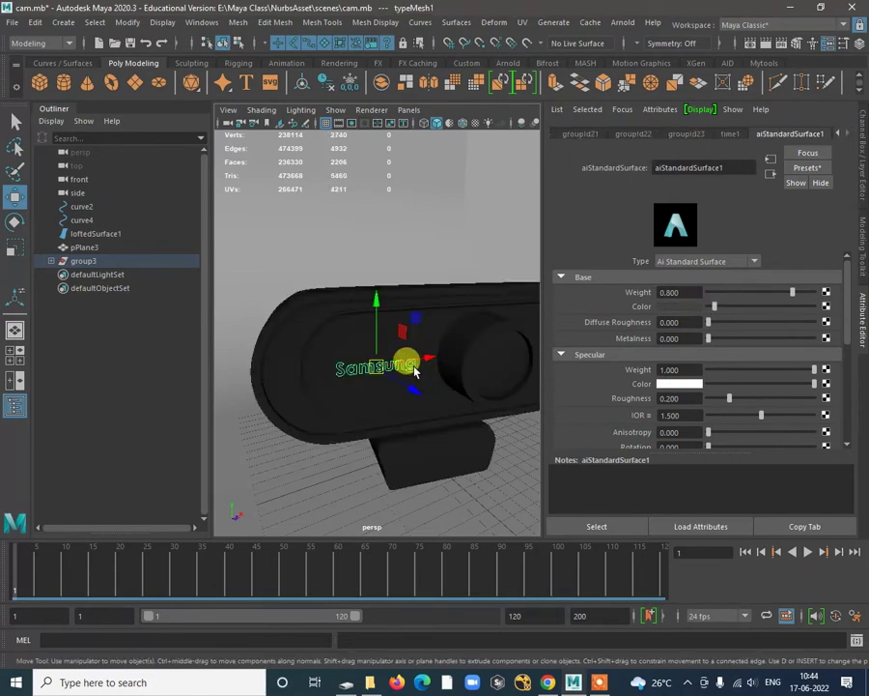
{"action": "right_click", "coordinate": [407, 369]}
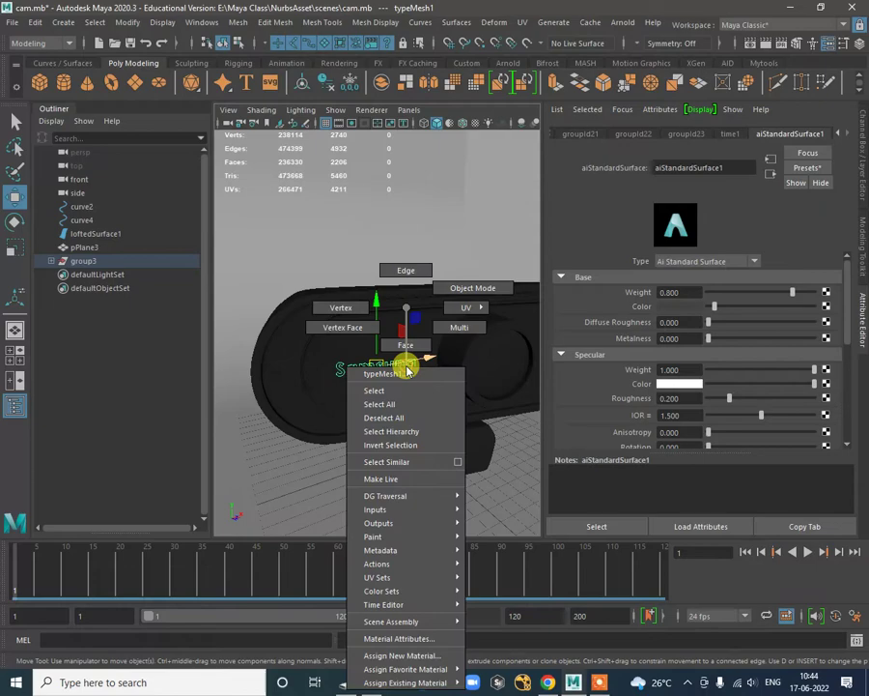
{"action": "left_click", "coordinate": [367, 655]}
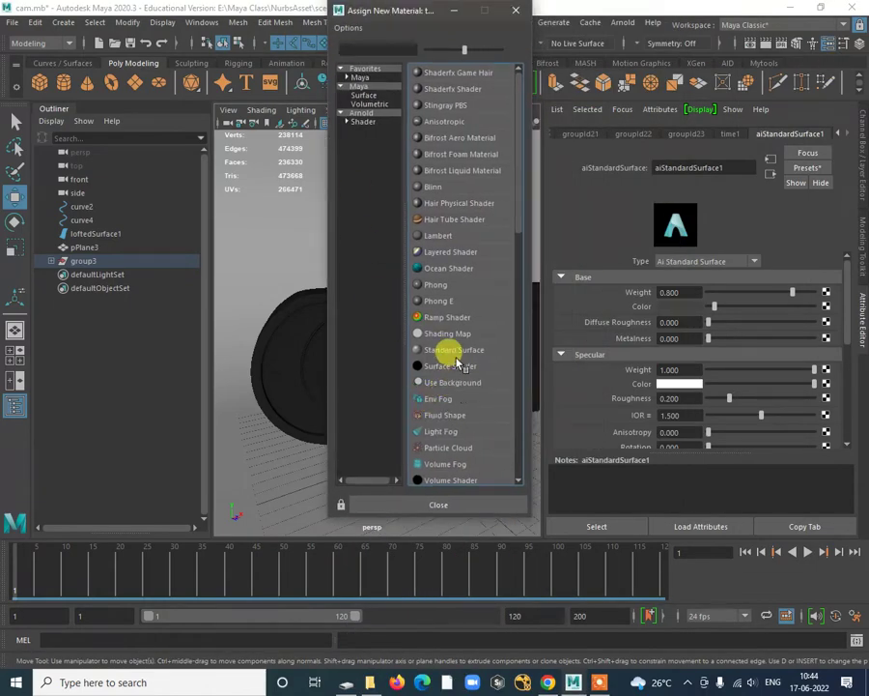
{"action": "left_click", "coordinate": [363, 121]}
{"action": "left_click", "coordinate": [455, 303]}
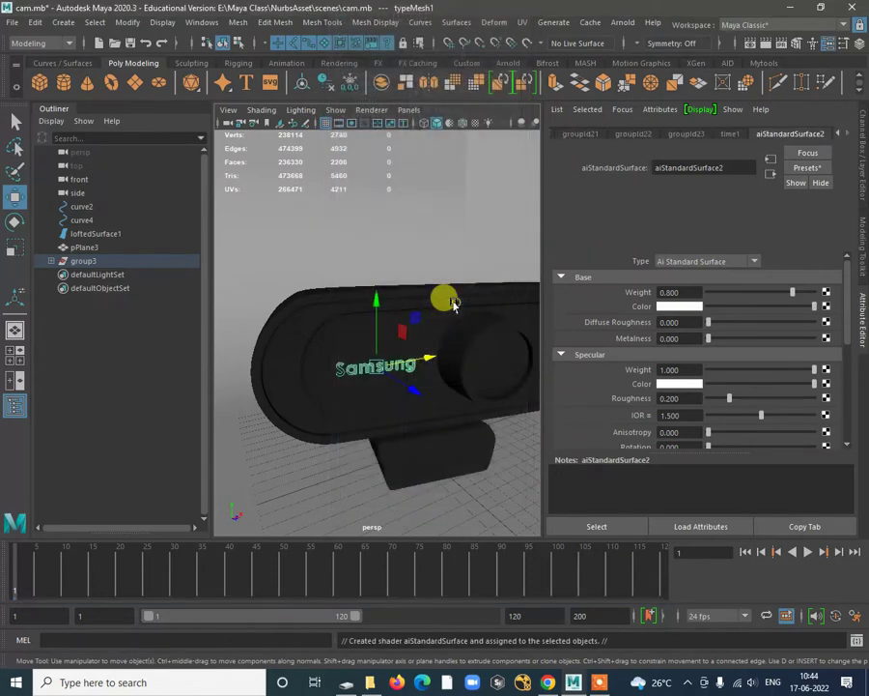
Step: Replace the Samsung logo material's settings with the Ceramic preset
{"action": "left_click", "coordinate": [810, 169]}
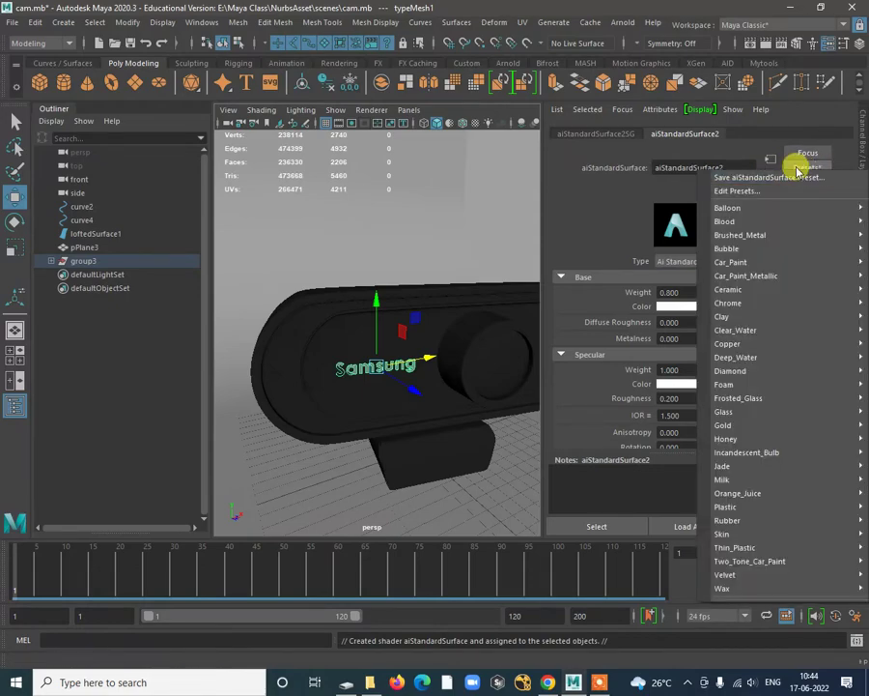
{"action": "mouse_move", "coordinate": [757, 305]}
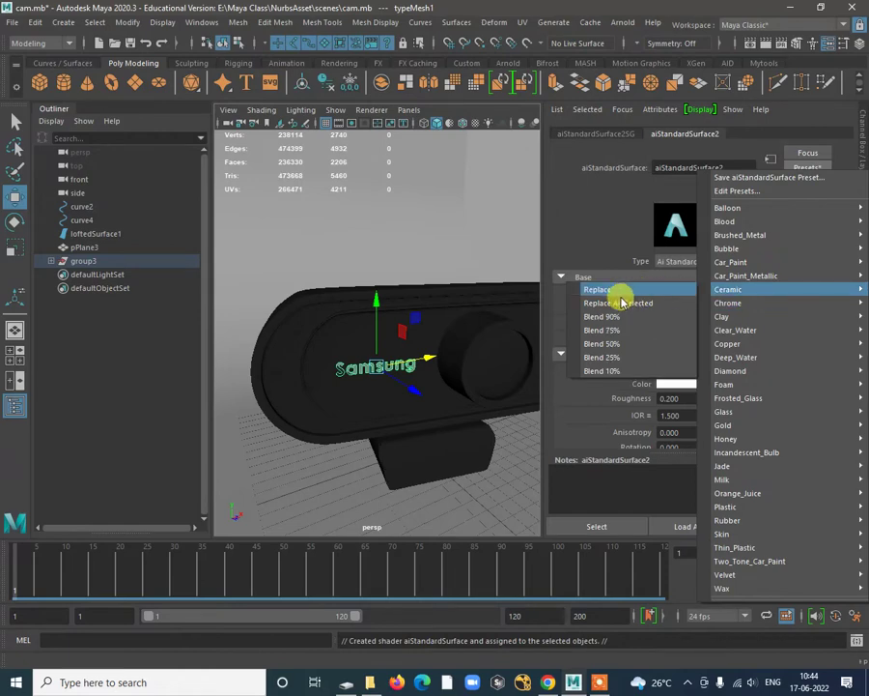
{"action": "mouse_move", "coordinate": [737, 287]}
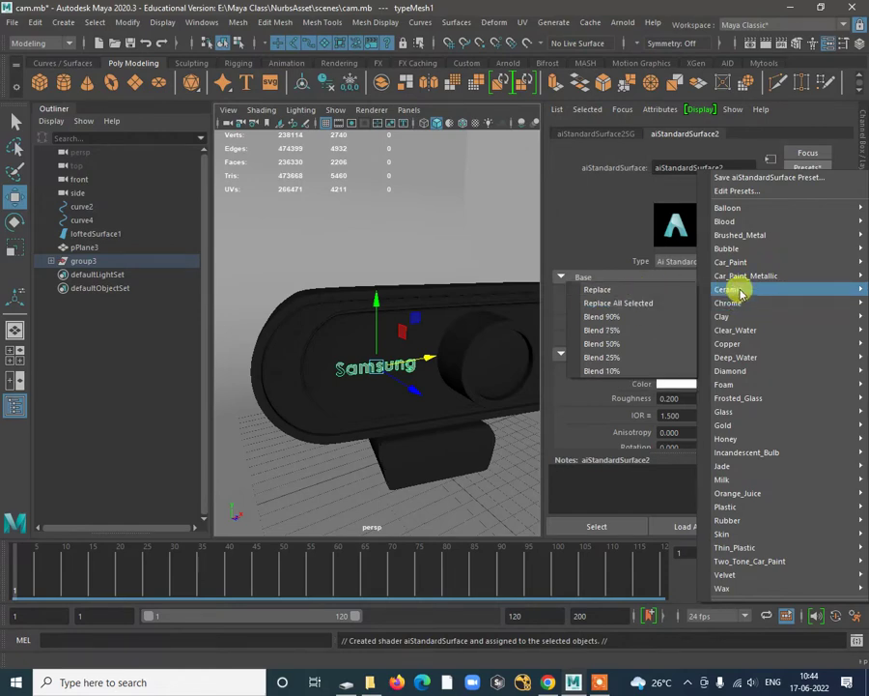
{"action": "left_click", "coordinate": [628, 290]}
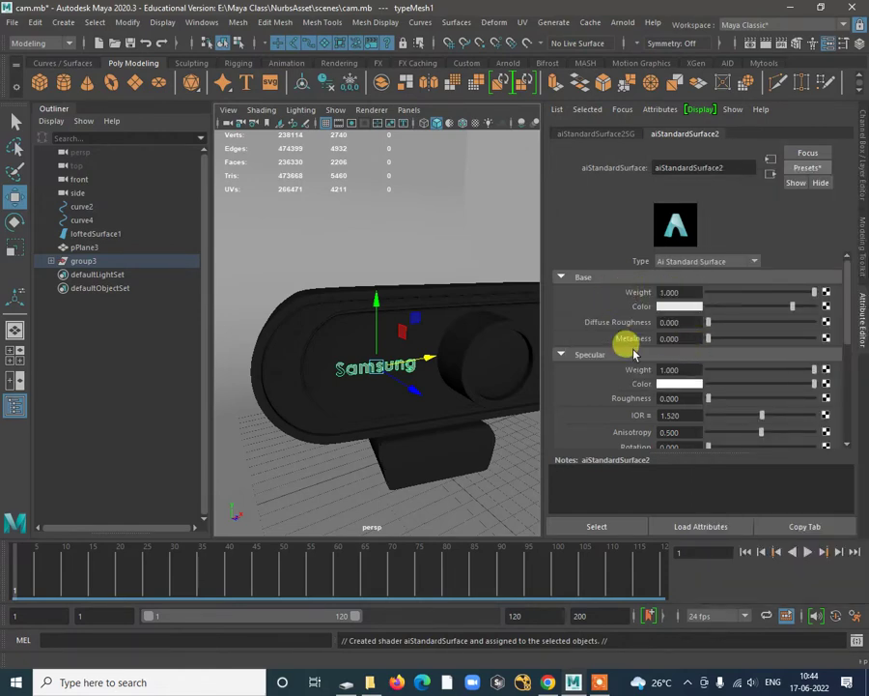
Step: Replace the Samsung logo material's settings with the Chrome preset
{"action": "left_click", "coordinate": [809, 169]}
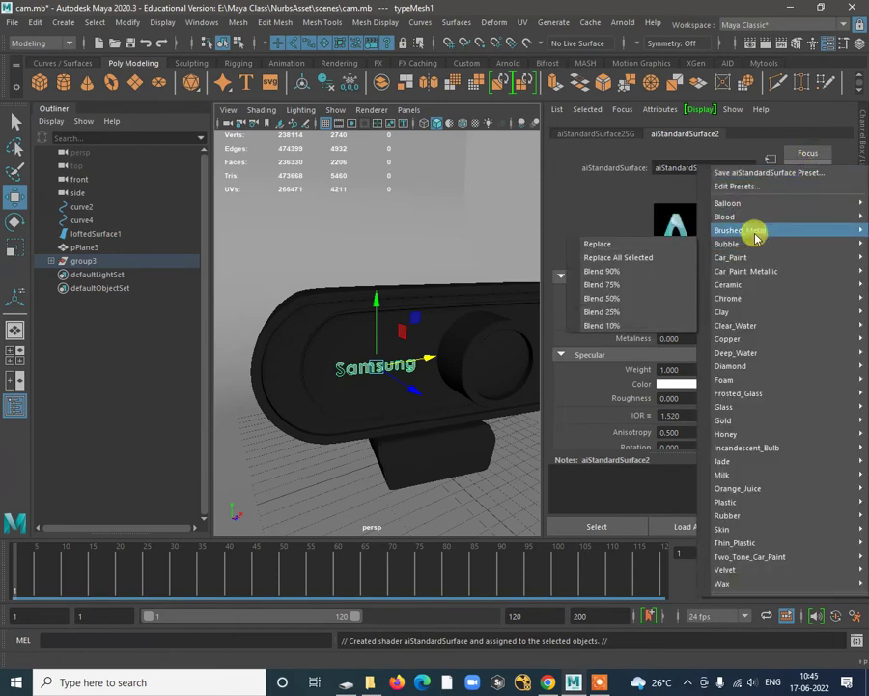
{"action": "mouse_move", "coordinate": [741, 286]}
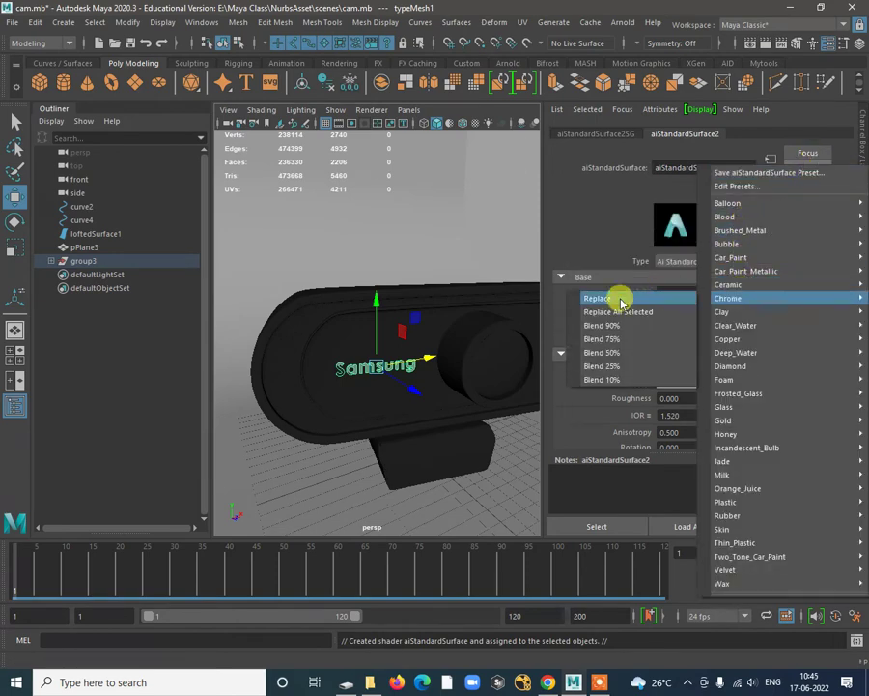
{"action": "left_click", "coordinate": [621, 301]}
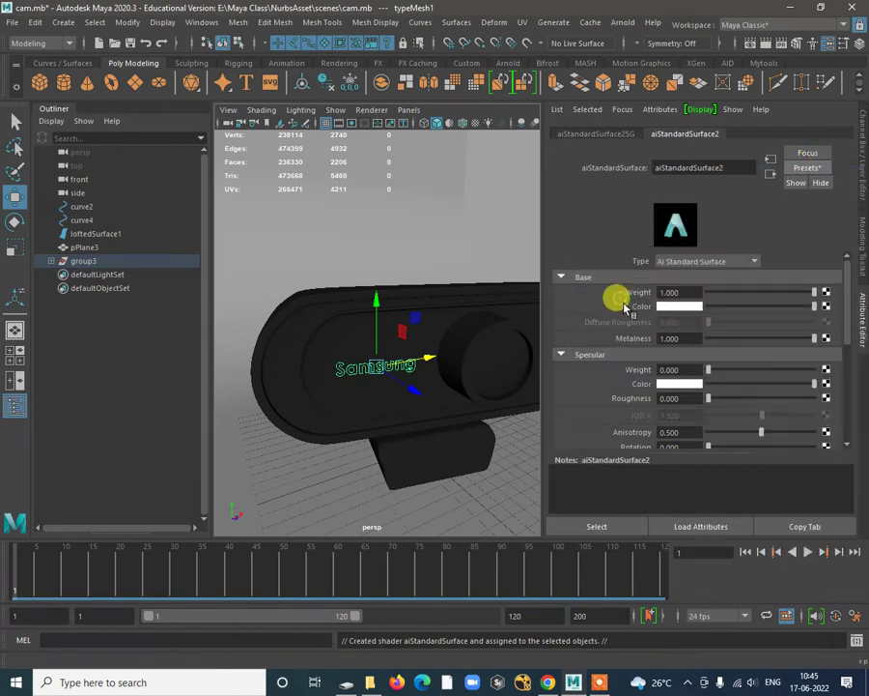
Step: Assign a new aiStandardSurface material to the lens sphere pSphere1 in the middle of the webcam
{"action": "mouse_move", "coordinate": [413, 445]}
{"action": "left_mouse_down", "text": "alt"}
{"action": "mouse_move", "coordinate": [367, 413]}
{"action": "mouse_move", "coordinate": [367, 401]}
{"action": "mouse_move", "coordinate": [359, 405]}
{"action": "mouse_move", "coordinate": [431, 357]}
{"action": "mouse_move", "coordinate": [365, 350]}
{"action": "mouse_move", "coordinate": [432, 328]}
{"action": "left_mouse_up", "text": "alt"}
{"action": "left_click", "coordinate": [362, 354]}
{"action": "scroll", "coordinate": [351, 359], "scroll_direction": "down", "scroll_amount": 3}
{"action": "right_click_drag", "start_coordinate": [434, 332], "coordinate": [462, 365], "text": "alt"}
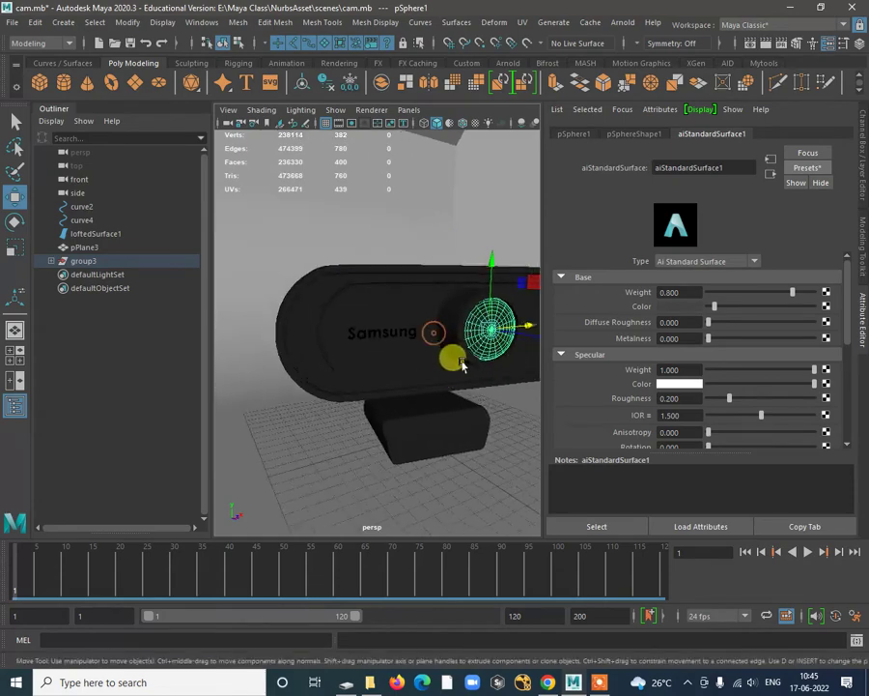
{"action": "mouse_move", "coordinate": [494, 319]}
{"action": "right_mouse_down"}
{"action": "mouse_move", "coordinate": [479, 496]}
{"action": "mouse_move", "coordinate": [481, 655]}
{"action": "right_mouse_up"}
{"action": "left_click", "coordinate": [819, 314]}
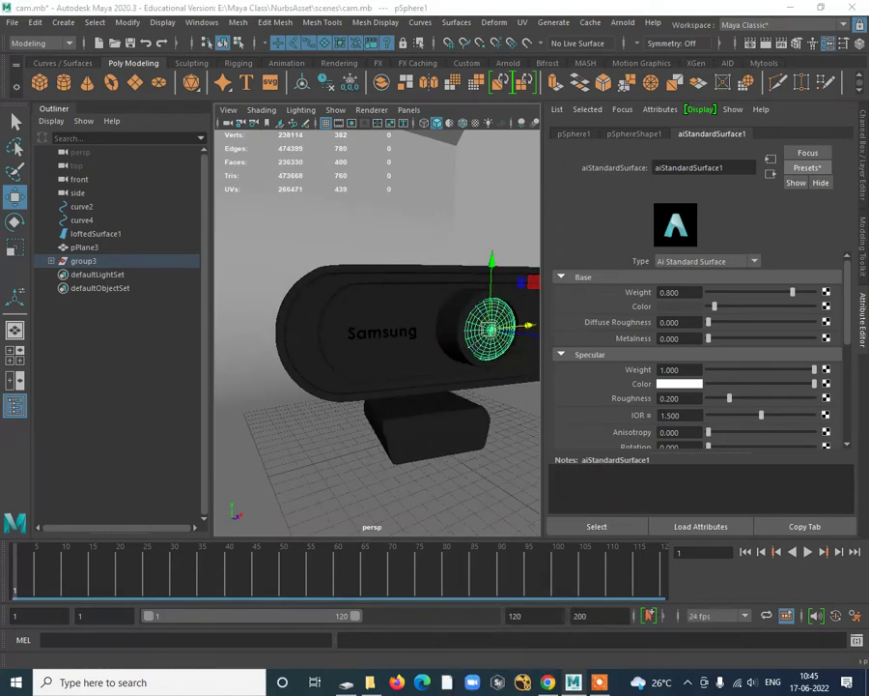
{"action": "left_click_drag", "start_coordinate": [532, 20], "coordinate": [377, 8]}
{"action": "left_click", "coordinate": [376, 124]}
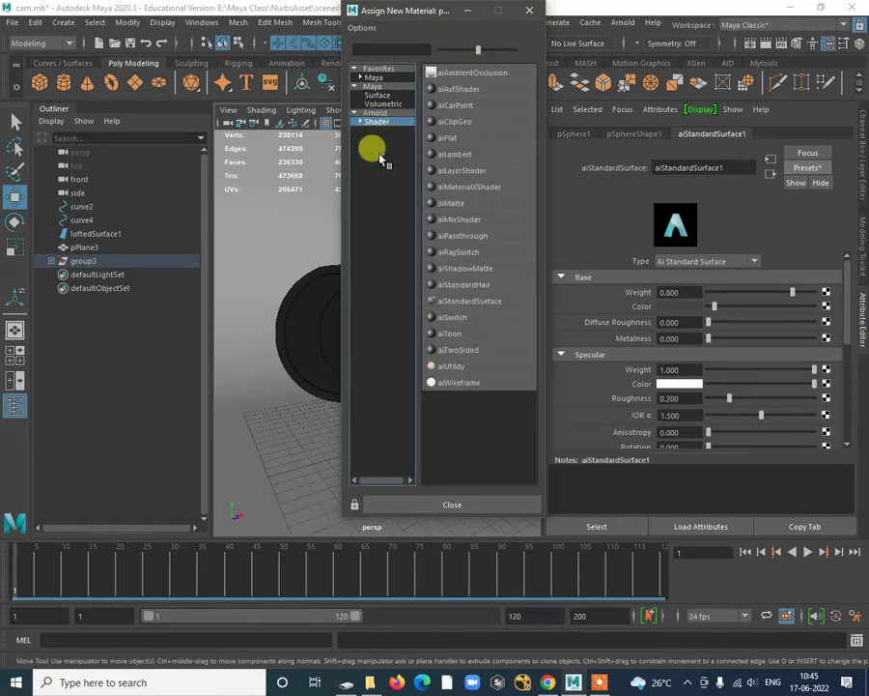
{"action": "left_click", "coordinate": [474, 302]}
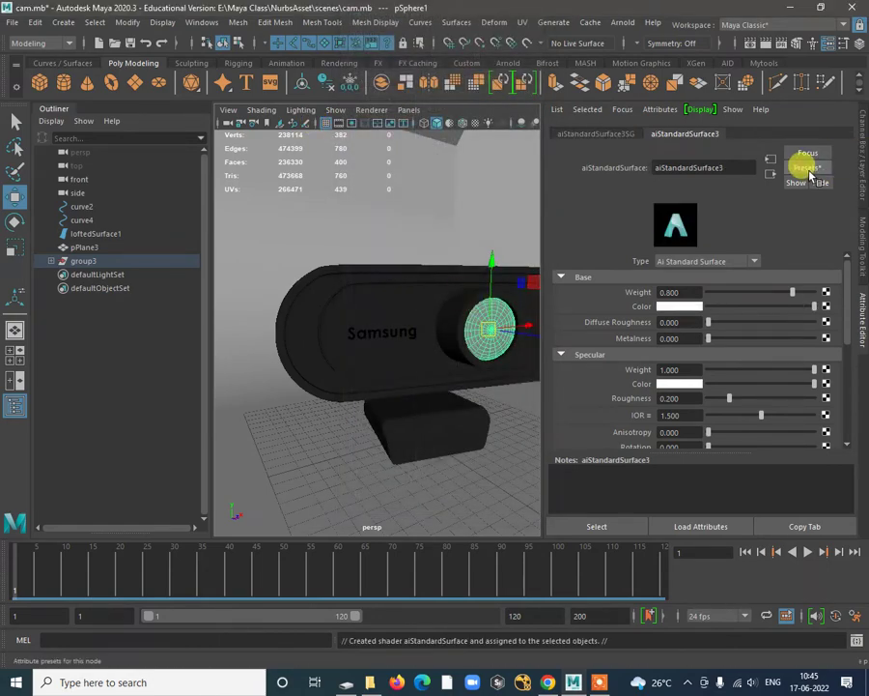
Step: Replace the lens sphere material's settings with the Glass preset
{"action": "left_click", "coordinate": [808, 169]}
{"action": "mouse_move", "coordinate": [737, 417]}
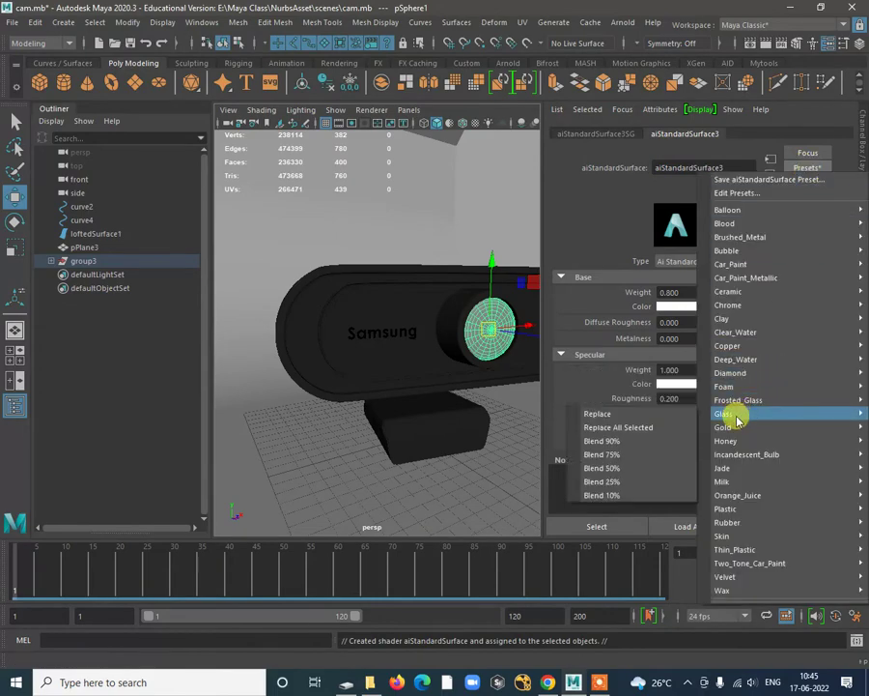
{"action": "left_click", "coordinate": [650, 417]}
Step: Examine the webcam with its new materials from several angles, near and far, with nothing selected
{"action": "scroll", "coordinate": [424, 401], "scroll_direction": "up", "scroll_amount": 1}
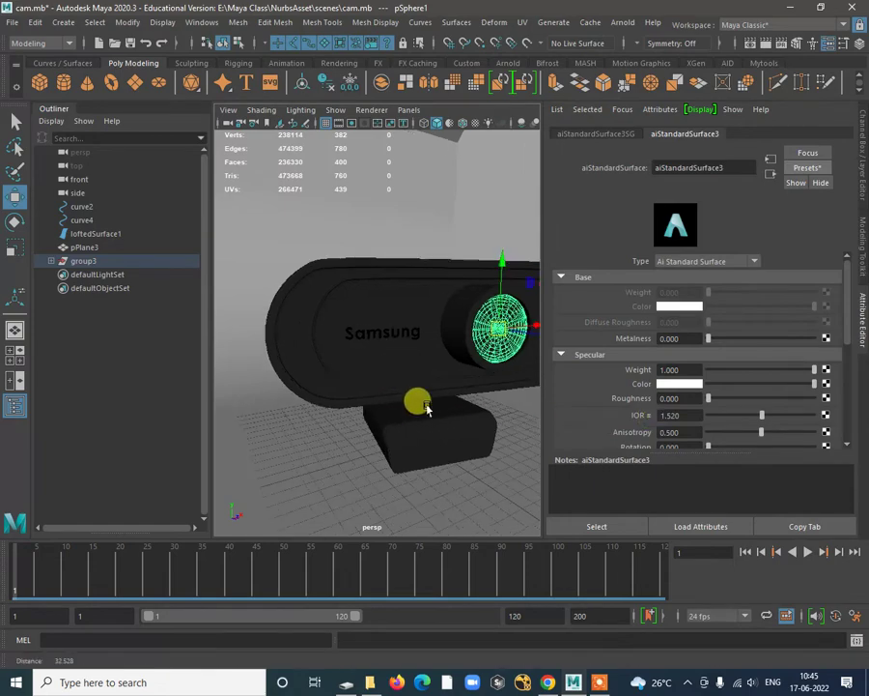
{"action": "mouse_move", "coordinate": [425, 403]}
{"action": "left_mouse_down", "text": "alt"}
{"action": "mouse_move", "coordinate": [398, 398]}
{"action": "mouse_move", "coordinate": [434, 392]}
{"action": "left_mouse_up", "text": "alt"}
{"action": "scroll", "coordinate": [431, 406], "scroll_direction": "down", "scroll_amount": 3}
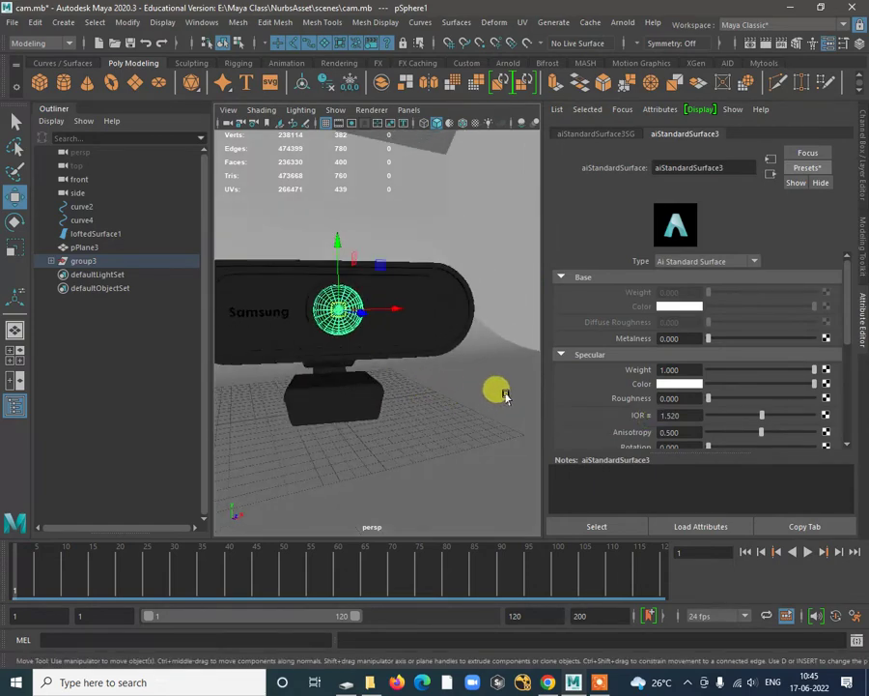
{"action": "right_click_drag", "start_coordinate": [496, 401], "coordinate": [441, 392], "text": "alt"}
{"action": "left_click_drag", "start_coordinate": [457, 398], "coordinate": [437, 392], "text": "alt"}
{"action": "left_click", "coordinate": [508, 258]}
{"action": "right_click_drag", "start_coordinate": [368, 323], "coordinate": [389, 382], "text": "alt"}
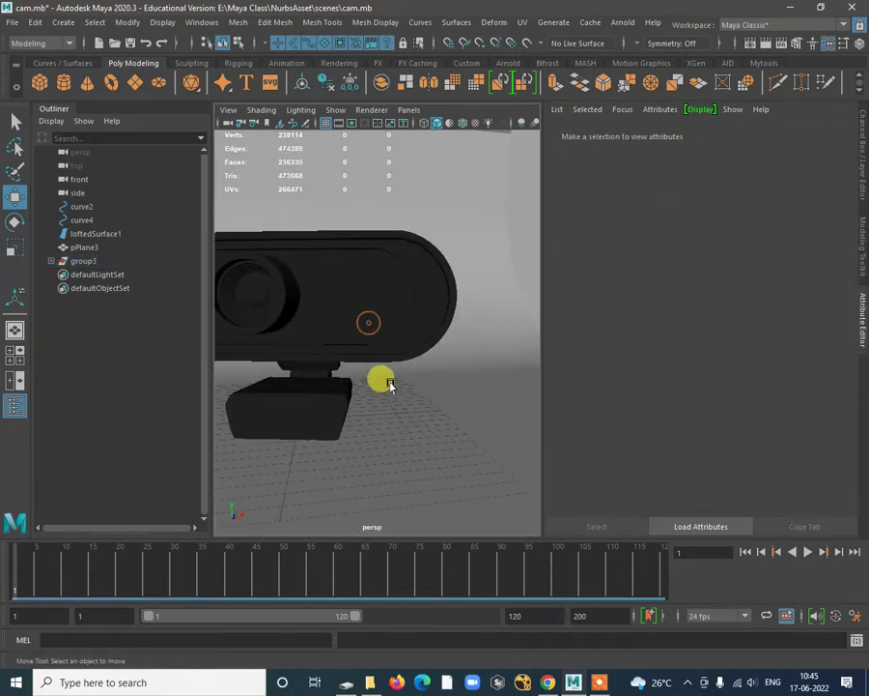
{"action": "left_click_drag", "start_coordinate": [388, 383], "coordinate": [447, 385], "text": "alt"}
{"action": "right_click_drag", "start_coordinate": [448, 388], "coordinate": [403, 392], "text": "alt"}
{"action": "left_click_drag", "start_coordinate": [404, 392], "coordinate": [381, 396], "text": "alt"}
{"action": "middle_click_drag", "start_coordinate": [380, 396], "coordinate": [405, 396], "text": "alt"}
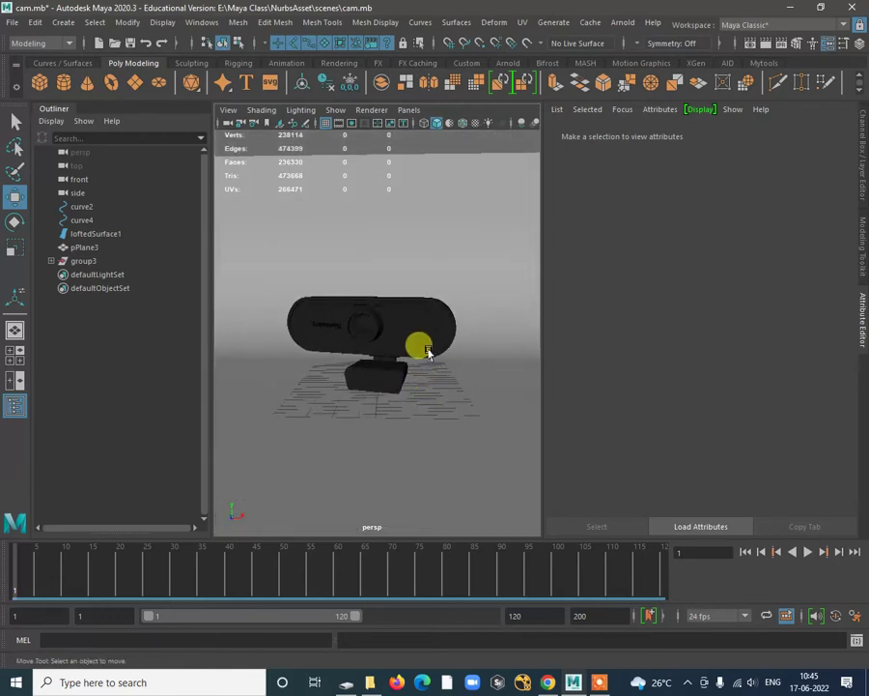
Step: Delete the two side-wall faces that extend forward from the back wall of backdrop pPlane3
{"action": "scroll", "coordinate": [430, 351], "scroll_direction": "up", "scroll_amount": 1}
{"action": "left_click_drag", "start_coordinate": [430, 350], "coordinate": [425, 378], "text": "alt"}
{"action": "left_click_drag", "start_coordinate": [418, 355], "coordinate": [375, 227], "text": "alt"}
{"action": "right_click_drag", "start_coordinate": [389, 229], "coordinate": [391, 238]}
{"action": "left_click", "coordinate": [391, 239]}
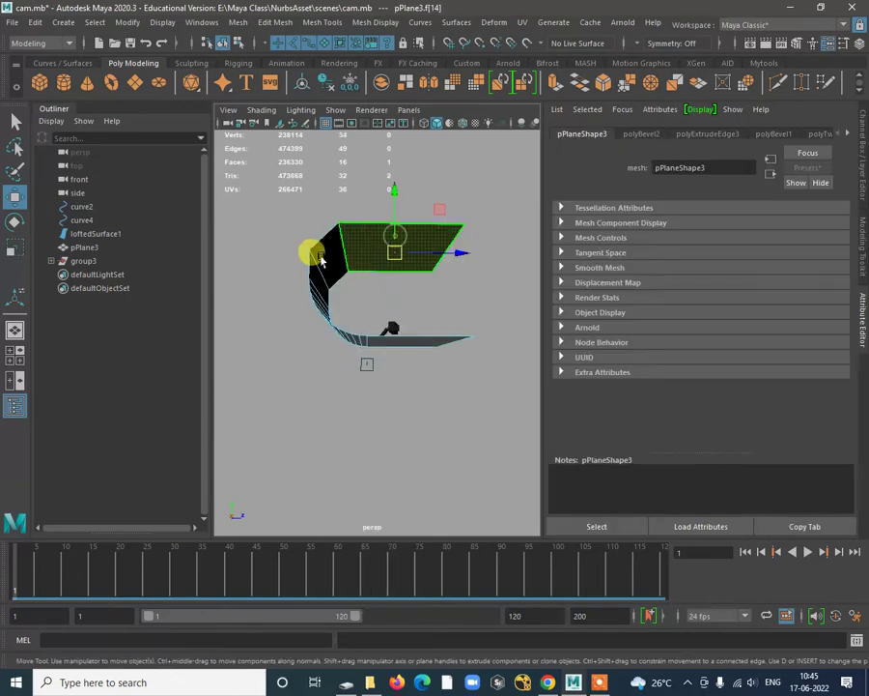
{"action": "key", "text": "Delete"}
{"action": "left_click_drag", "start_coordinate": [328, 251], "coordinate": [387, 261], "text": "alt"}
{"action": "right_click_drag", "start_coordinate": [387, 261], "coordinate": [453, 240]}
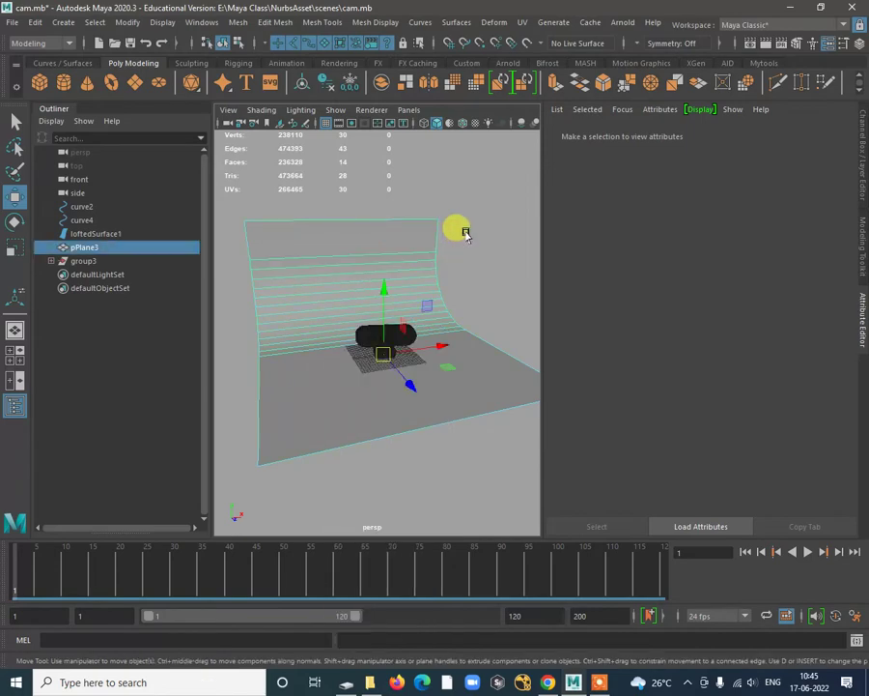
{"action": "left_click", "coordinate": [461, 229]}
Step: Add an Arnold Skydome Light to light the webcam and its curved backdrop
{"action": "left_click", "coordinate": [398, 252]}
{"action": "left_click", "coordinate": [623, 24]}
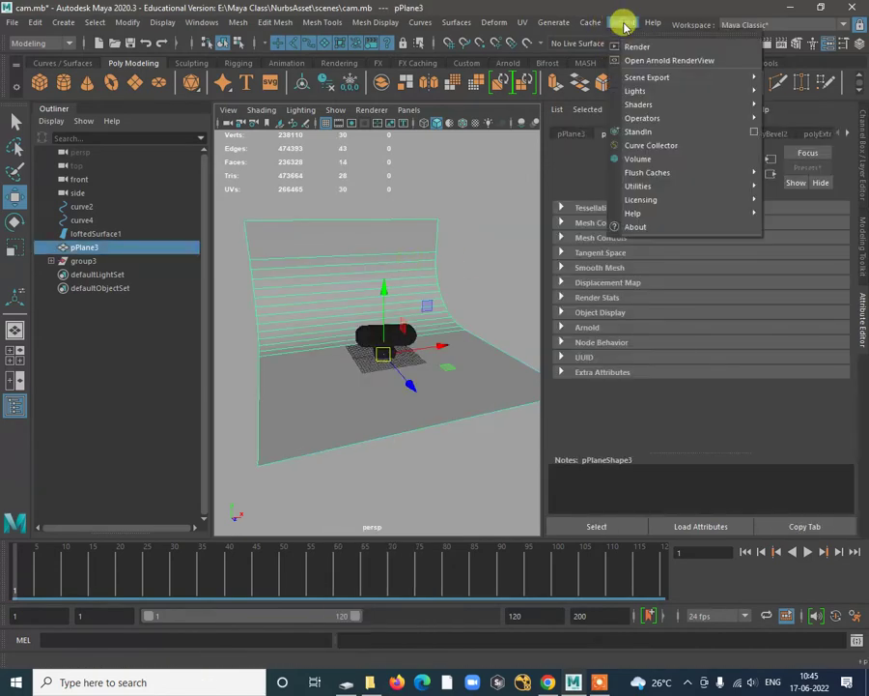
{"action": "mouse_move", "coordinate": [657, 89]}
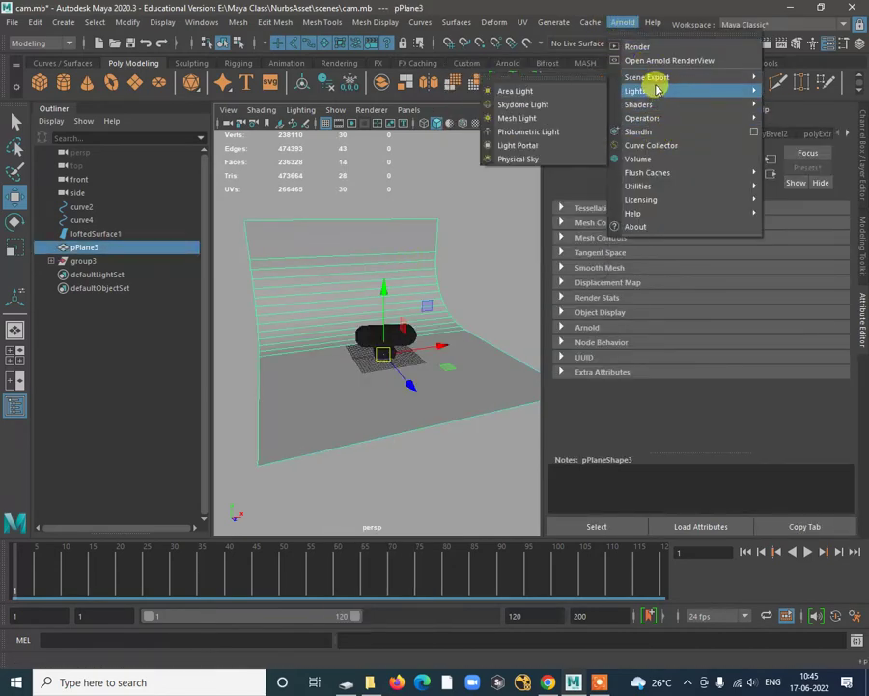
{"action": "left_click", "coordinate": [580, 80]}
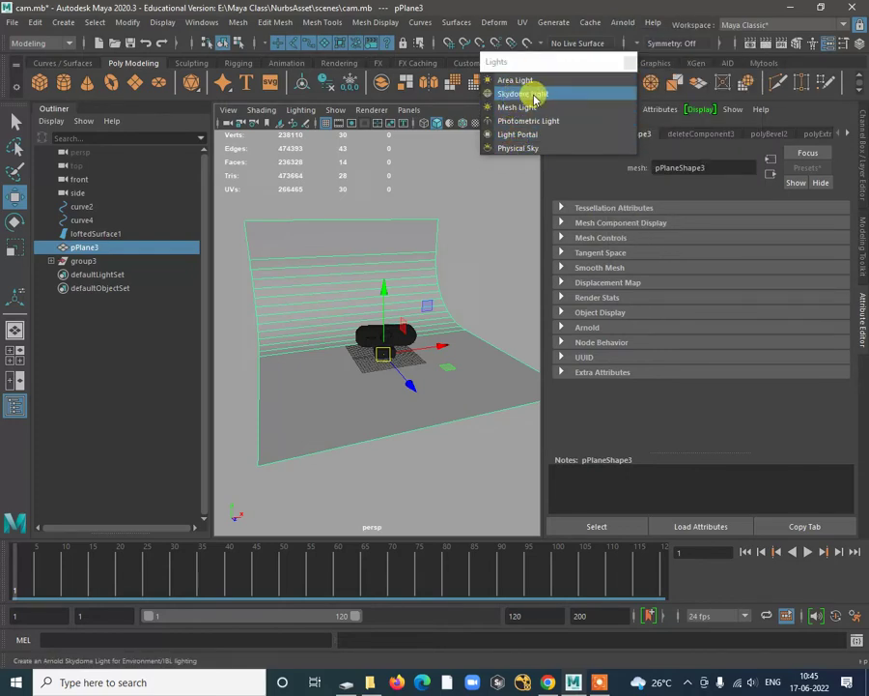
{"action": "left_click", "coordinate": [534, 99]}
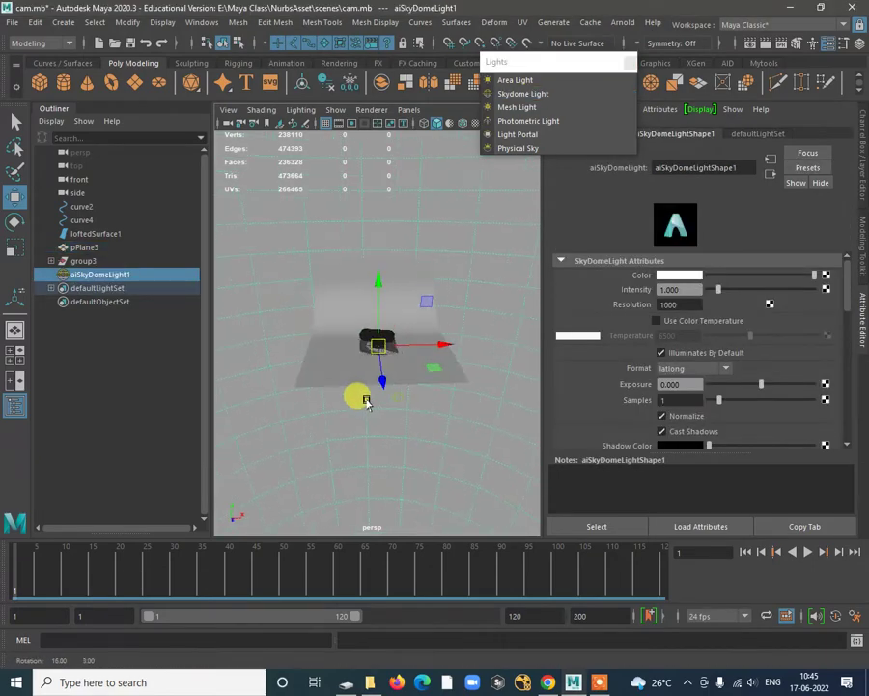
Step: Run a live Arnold test render of the webcam's front through the perspective camera, and close the render window
{"action": "right_click_drag", "start_coordinate": [370, 309], "coordinate": [465, 495], "text": "alt"}
{"action": "left_click_drag", "start_coordinate": [465, 495], "coordinate": [427, 391], "text": "alt"}
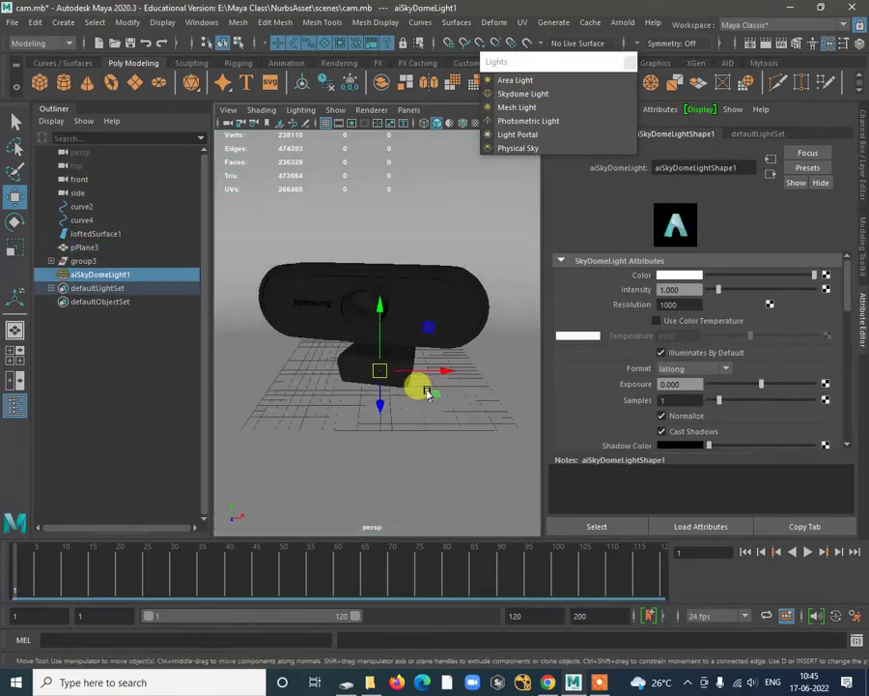
{"action": "right_click_drag", "start_coordinate": [428, 392], "coordinate": [442, 387], "text": "alt"}
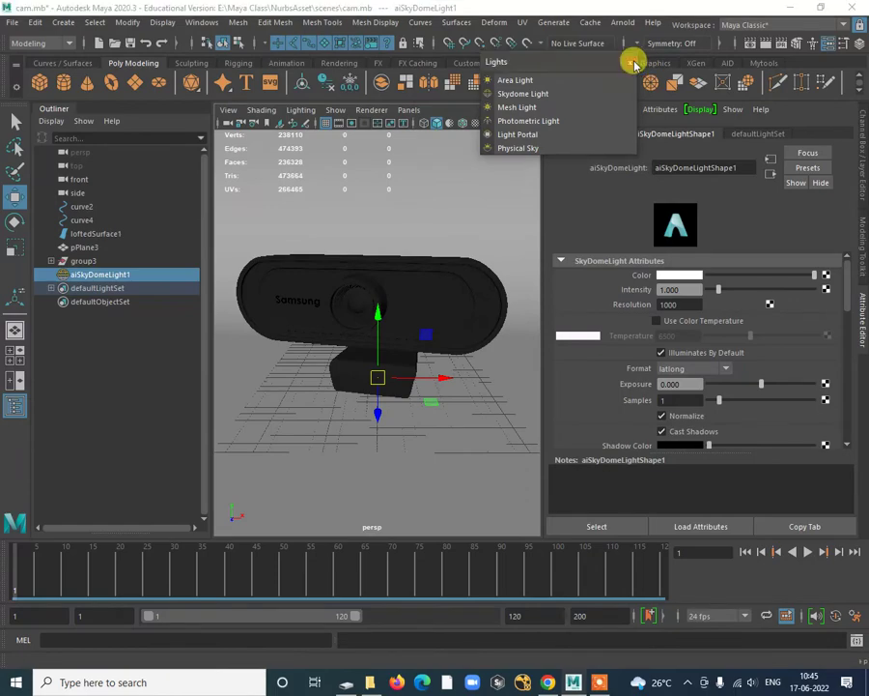
{"action": "left_click", "coordinate": [631, 62]}
{"action": "left_click", "coordinate": [622, 21]}
{"action": "left_click", "coordinate": [650, 60]}
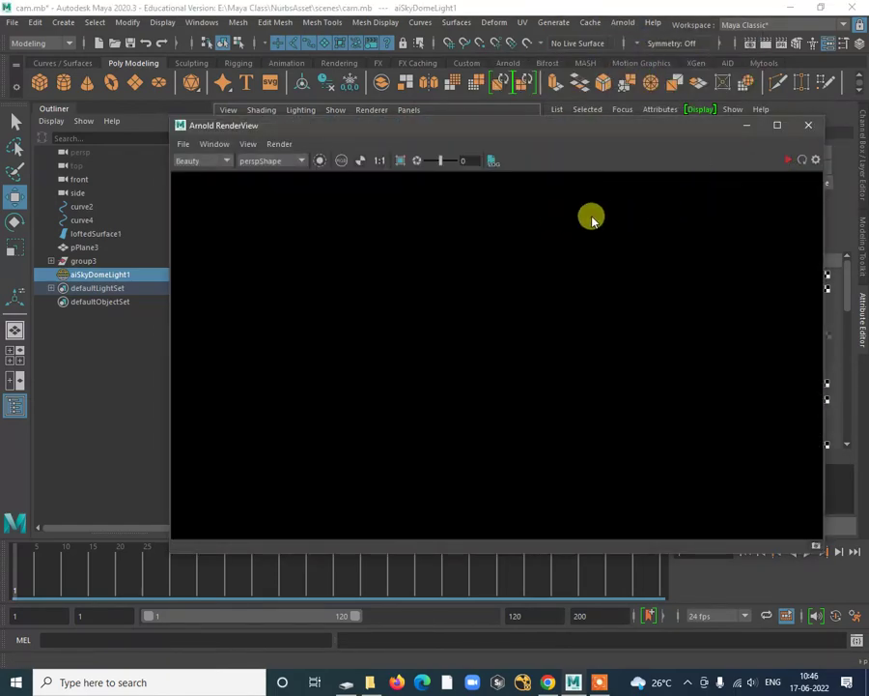
{"action": "left_click", "coordinate": [790, 162]}
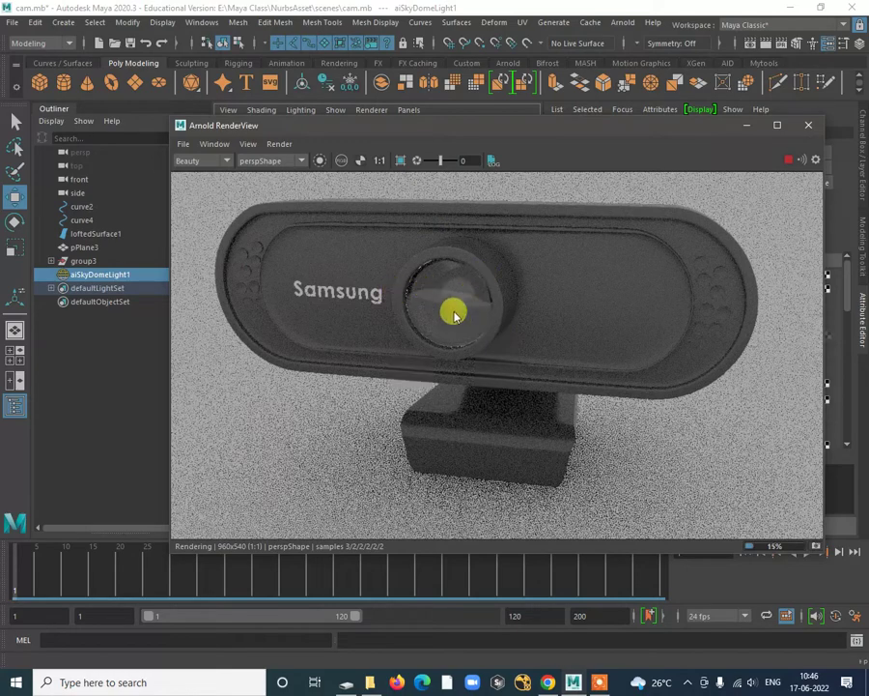
{"action": "left_click", "coordinate": [811, 126]}
Step: Darken the webcam body material's base color to an HSV value of 0.004 and set its specular roughness to 0.110
{"action": "left_click", "coordinate": [484, 271]}
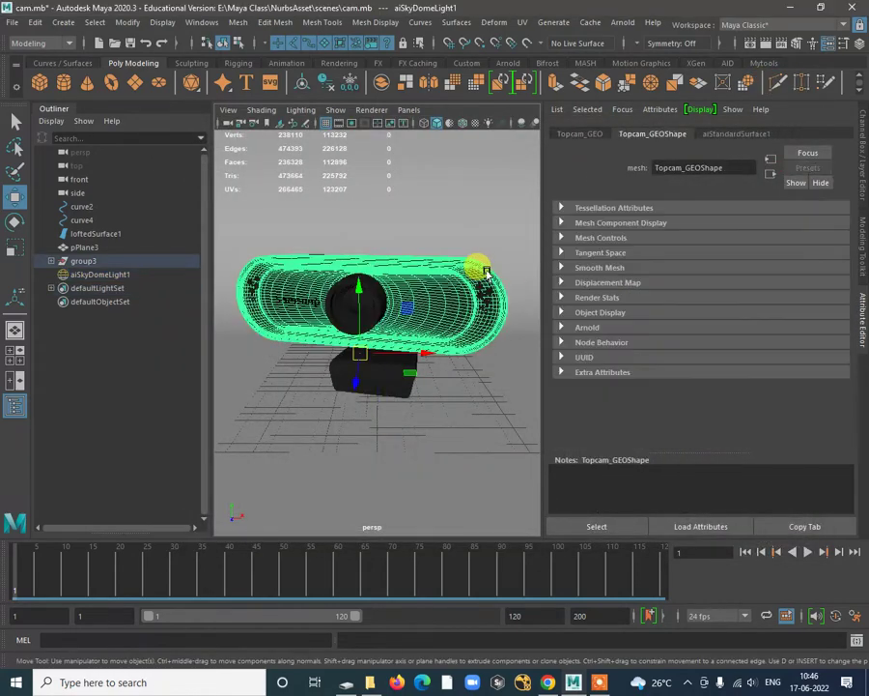
{"action": "right_click", "coordinate": [485, 273]}
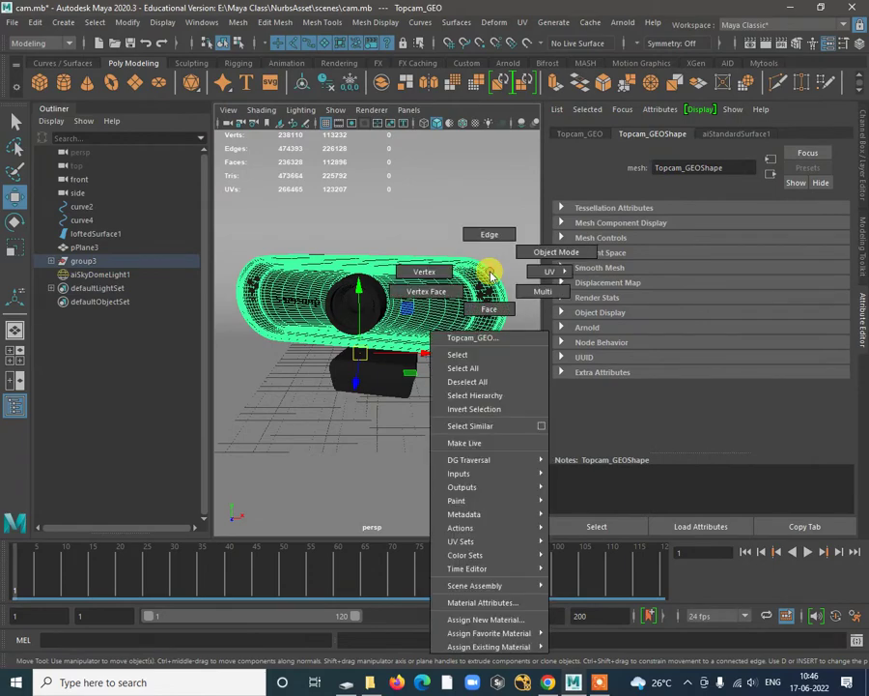
{"action": "left_click", "coordinate": [483, 601]}
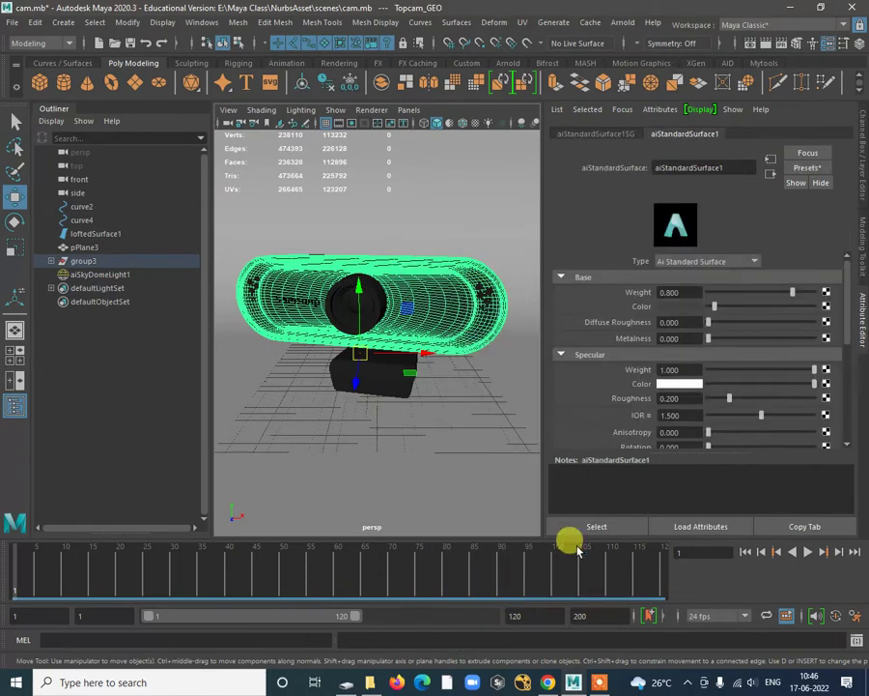
{"action": "left_click", "coordinate": [689, 306]}
{"action": "left_click_drag", "start_coordinate": [788, 311], "coordinate": [762, 302]}
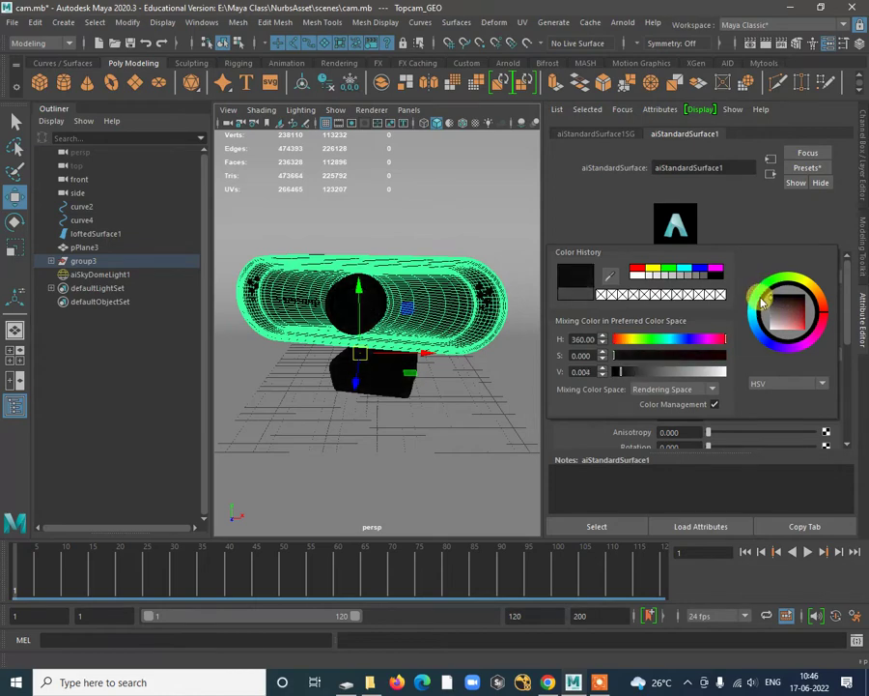
{"action": "left_click", "coordinate": [726, 190]}
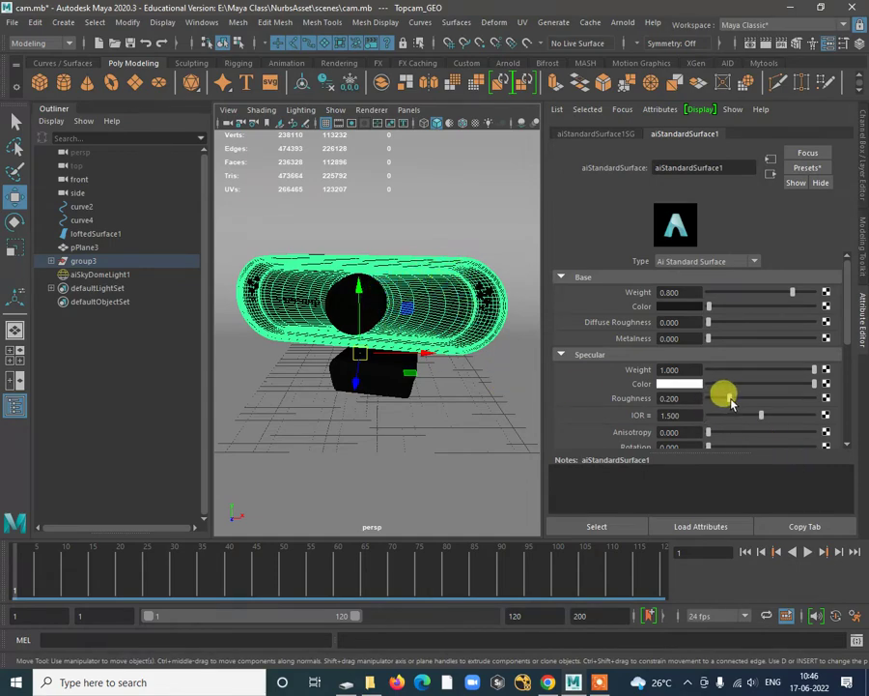
{"action": "left_click_drag", "start_coordinate": [729, 401], "coordinate": [730, 404]}
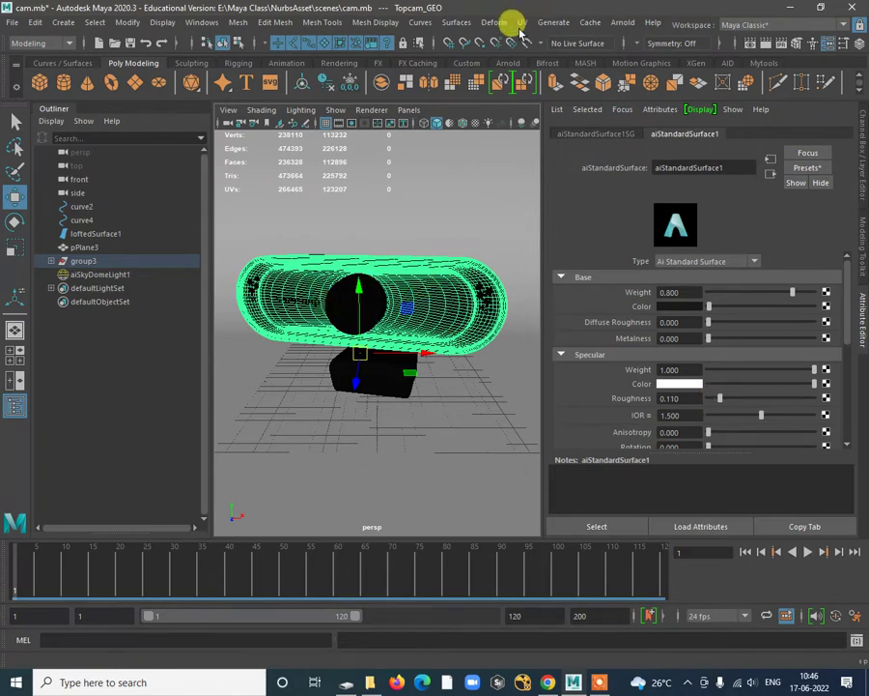
Step: Restart the live Arnold render to check the darker, glossier webcam body material
{"action": "left_click", "coordinate": [623, 23]}
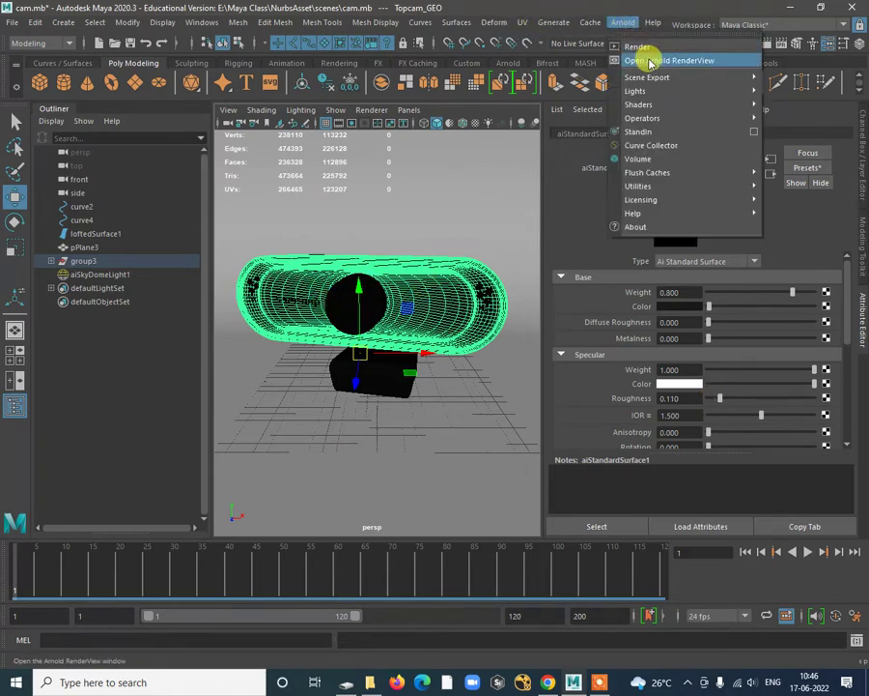
{"action": "left_click", "coordinate": [649, 60]}
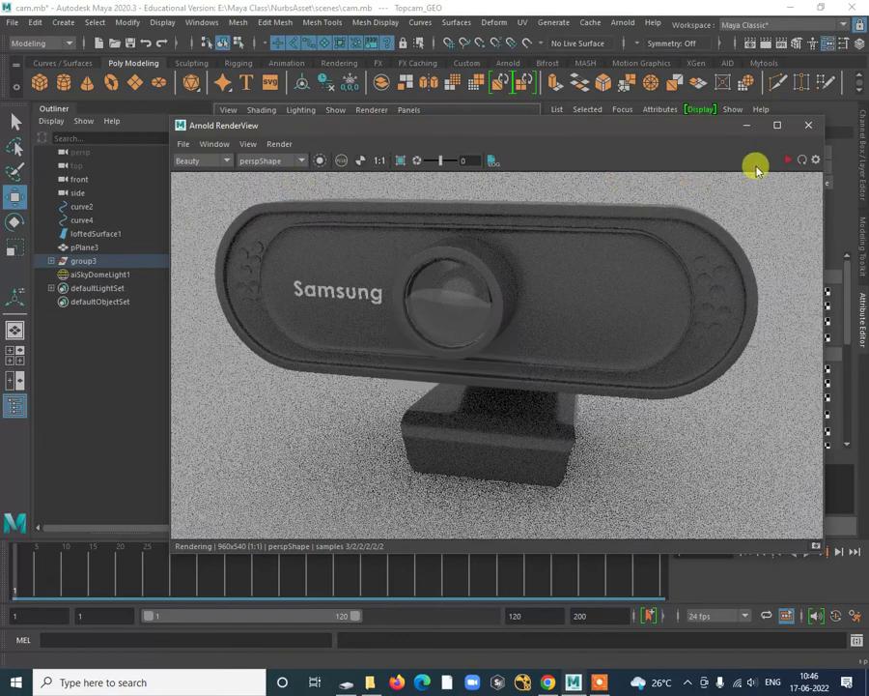
{"action": "left_click", "coordinate": [786, 162]}
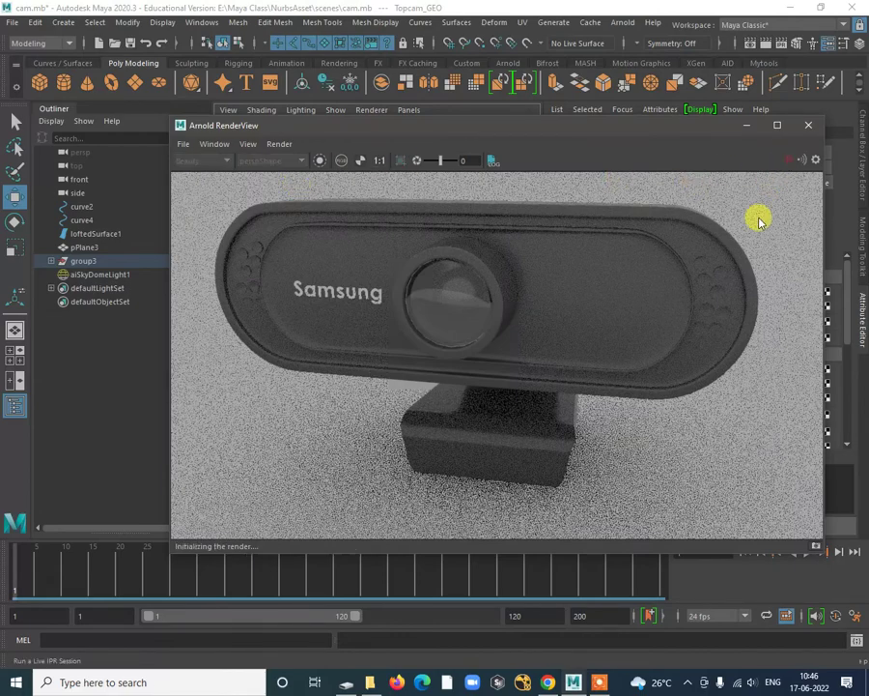
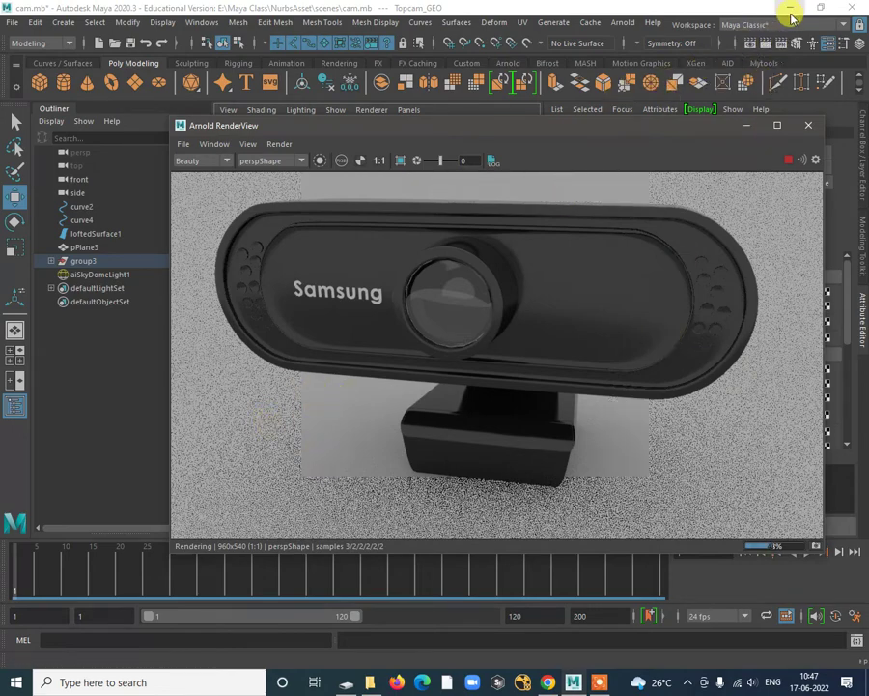
Step: Close the Arnold render window to return to the webcam scene
{"action": "left_click", "coordinate": [791, 14]}
{"action": "left_click", "coordinate": [790, 15]}
{"action": "left_click", "coordinate": [574, 682]}
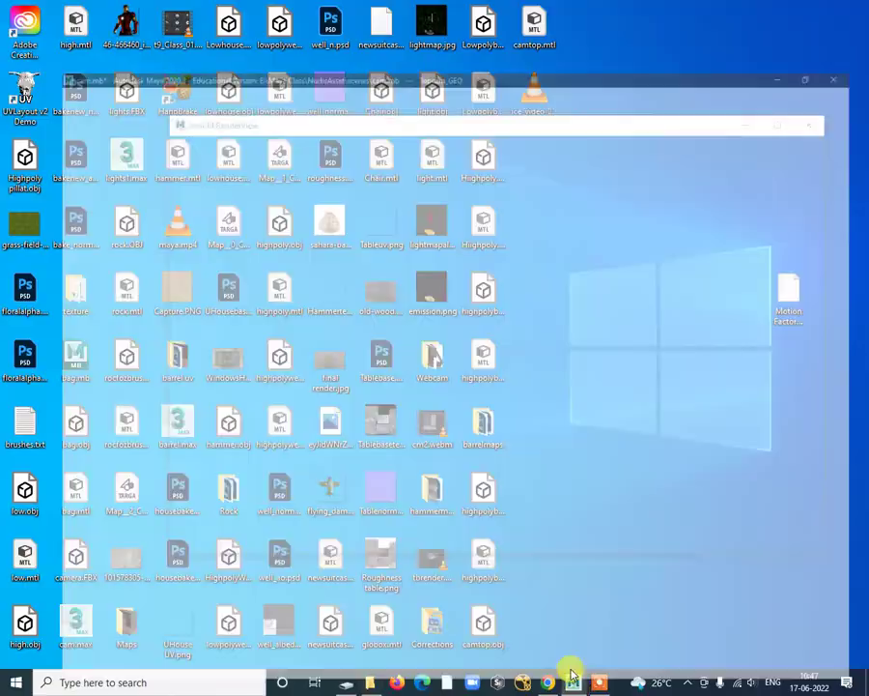
{"action": "left_click", "coordinate": [808, 129]}
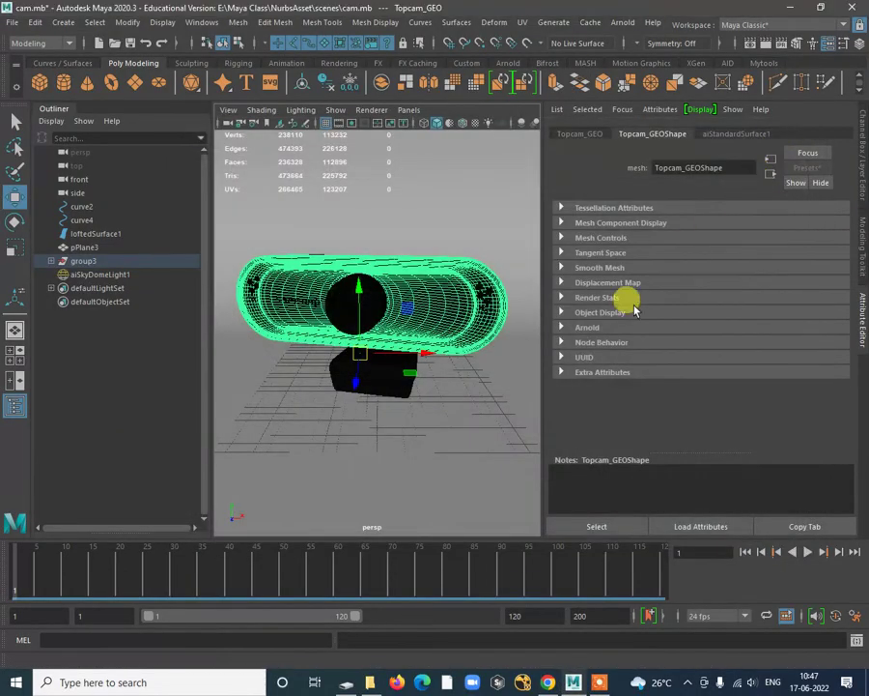
Step: Select the curved backdrop plane behind the webcam and open its current material's attributes
{"action": "right_click_drag", "start_coordinate": [441, 458], "coordinate": [389, 427], "text": "alt"}
{"action": "left_click_drag", "start_coordinate": [388, 427], "coordinate": [503, 425], "text": "alt"}
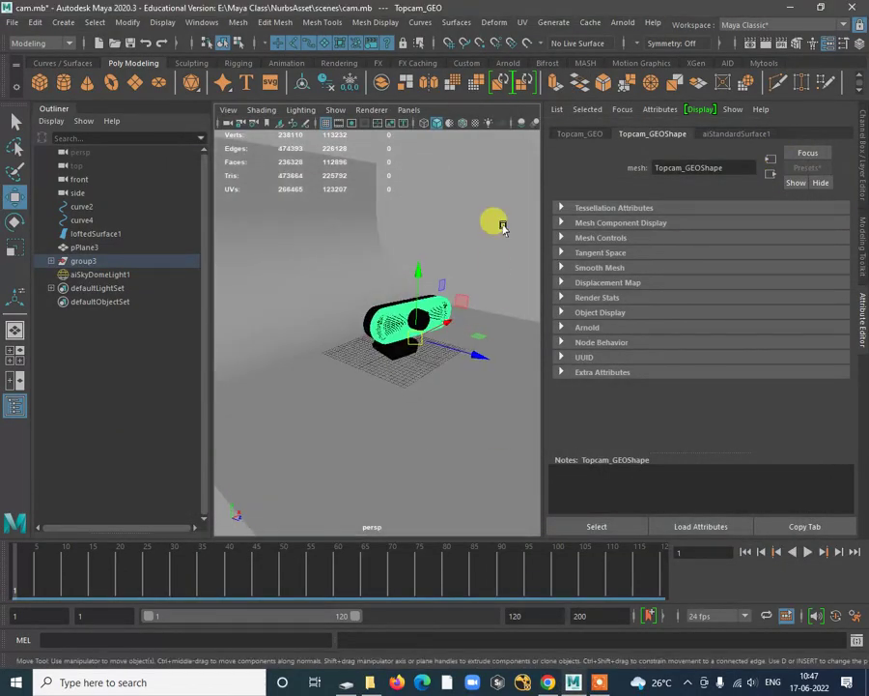
{"action": "left_click", "coordinate": [501, 226]}
{"action": "right_click_drag", "start_coordinate": [471, 374], "coordinate": [458, 363], "text": "alt"}
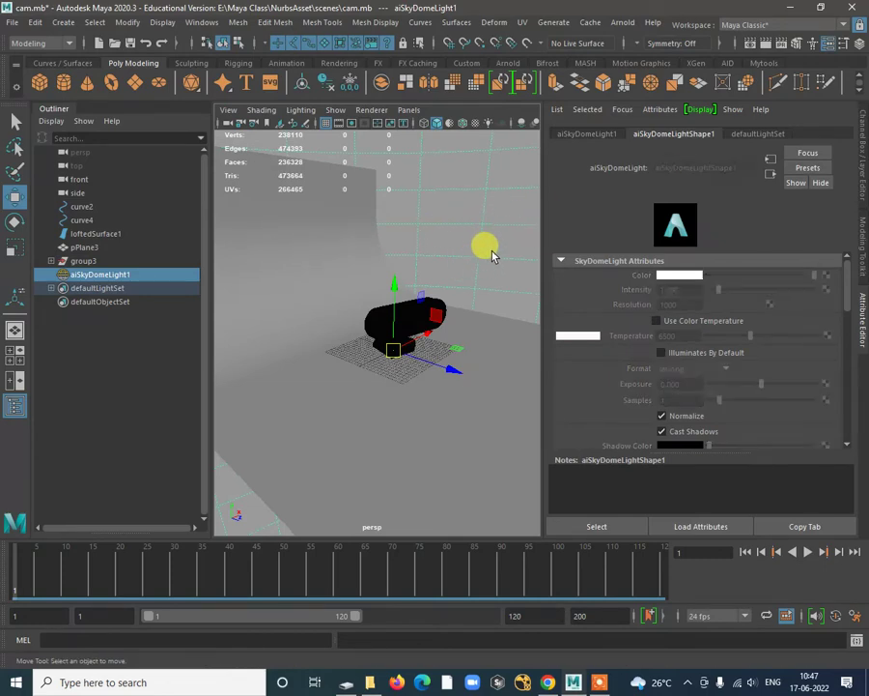
{"action": "left_click", "coordinate": [480, 353]}
{"action": "left_click", "coordinate": [483, 356]}
{"action": "key", "text": "ctrl+z"}
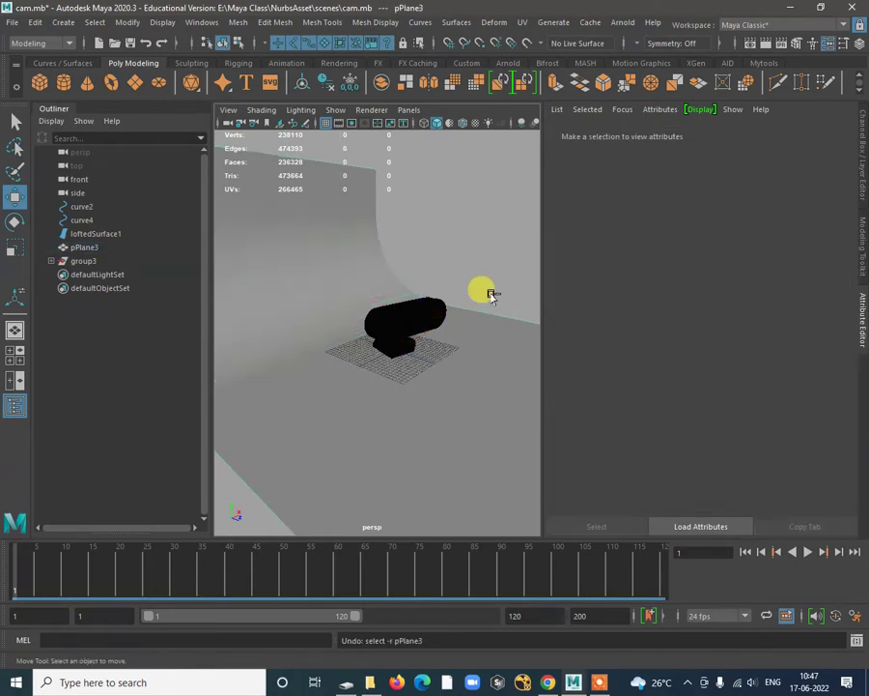
{"action": "key", "text": "ctrl+z"}
{"action": "left_click", "coordinate": [495, 369]}
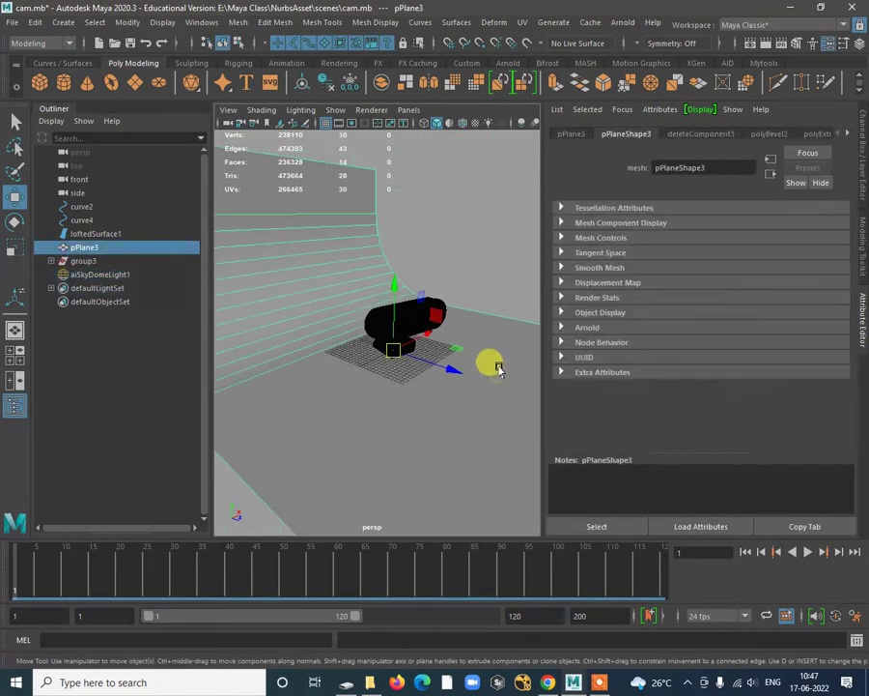
{"action": "right_click", "coordinate": [501, 369]}
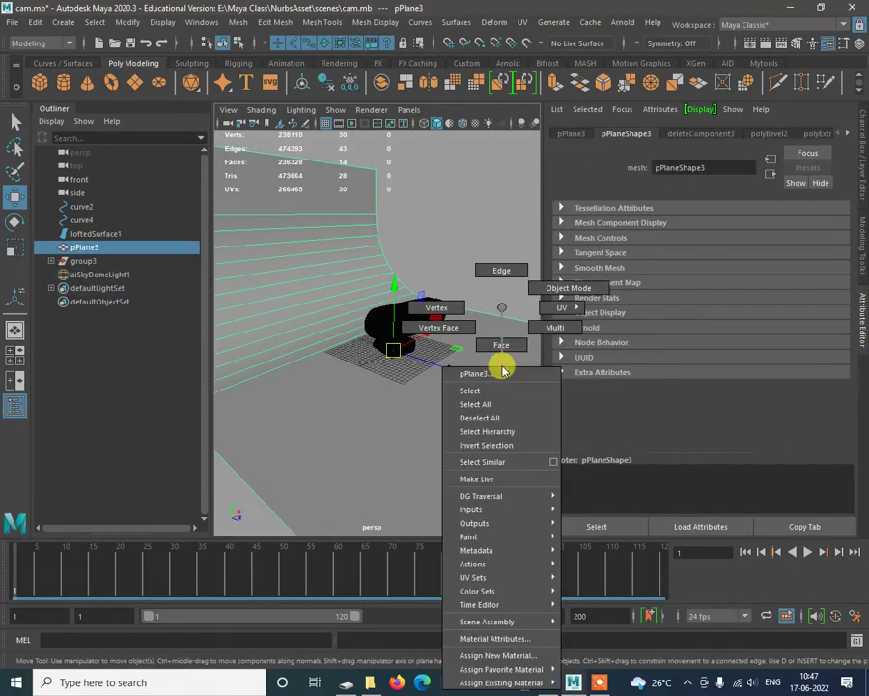
{"action": "left_click", "coordinate": [483, 636]}
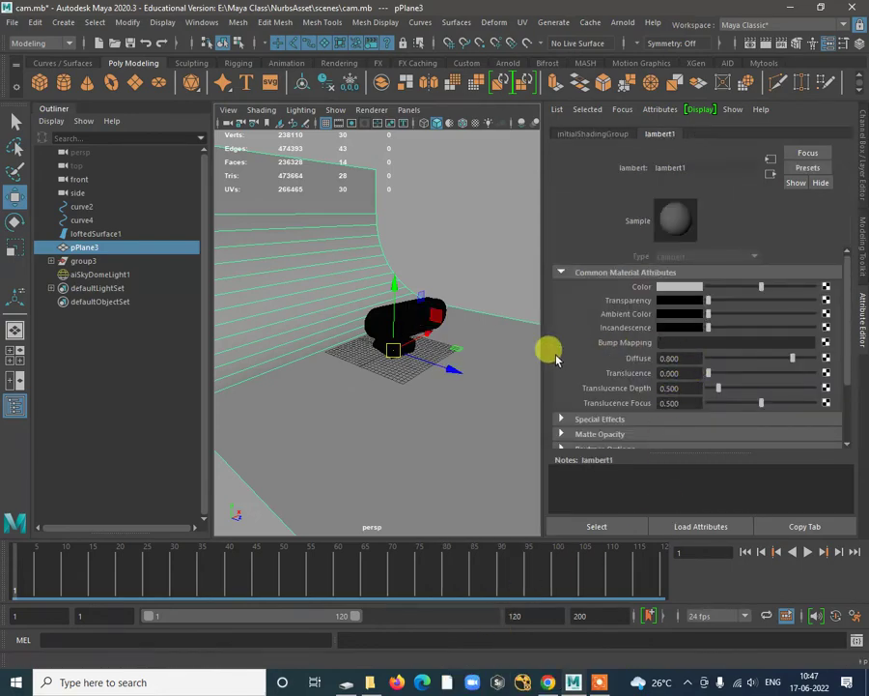
Step: Assign a new aiStandardSurface material to the backdrop plane and set its specular roughness to 0.078
{"action": "right_click", "coordinate": [508, 307]}
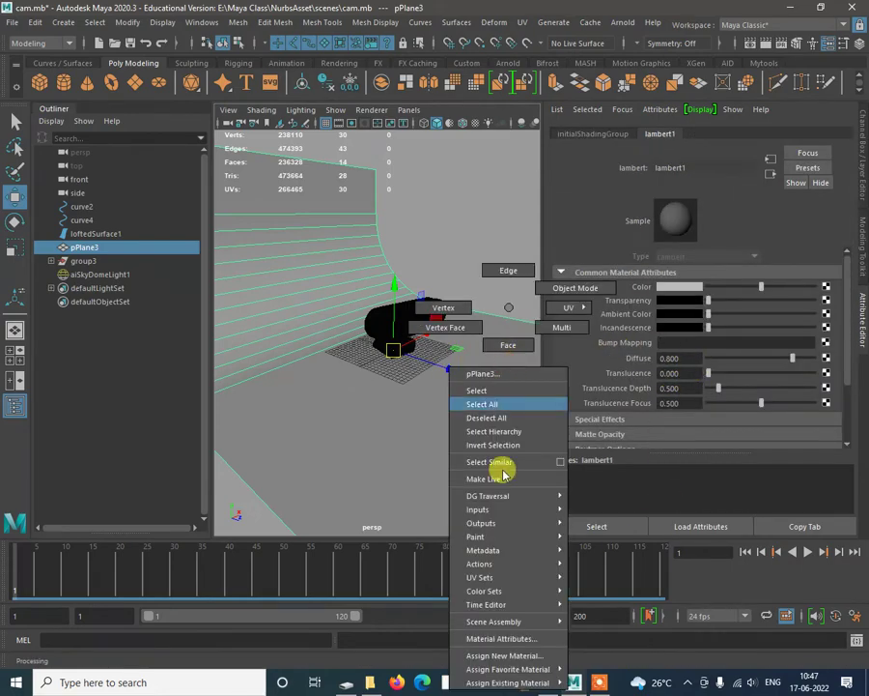
{"action": "left_click", "coordinate": [491, 657]}
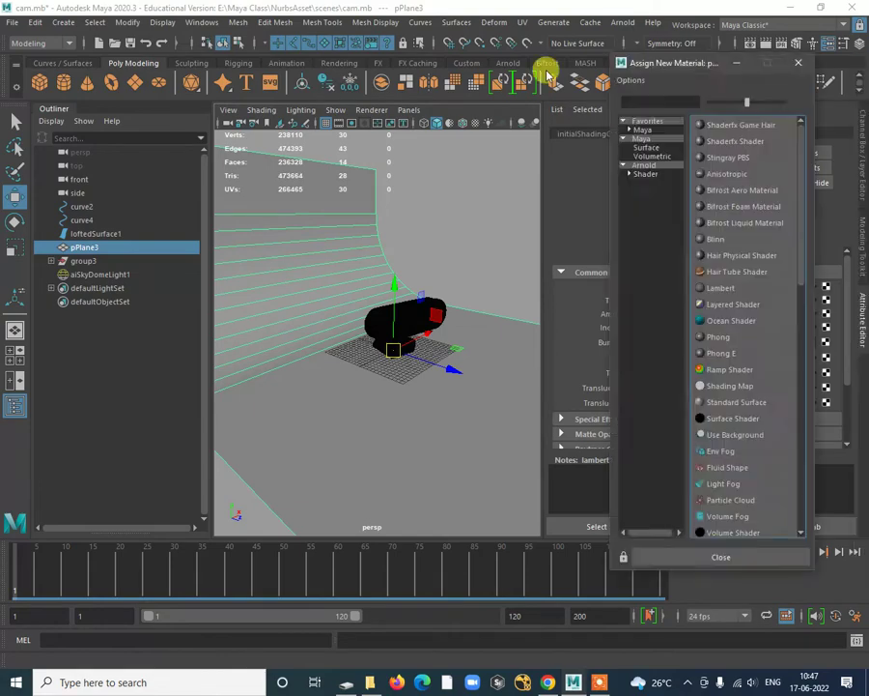
{"action": "left_click_drag", "start_coordinate": [625, 56], "coordinate": [285, 41]}
{"action": "left_click", "coordinate": [294, 137]}
{"action": "left_click", "coordinate": [303, 149]}
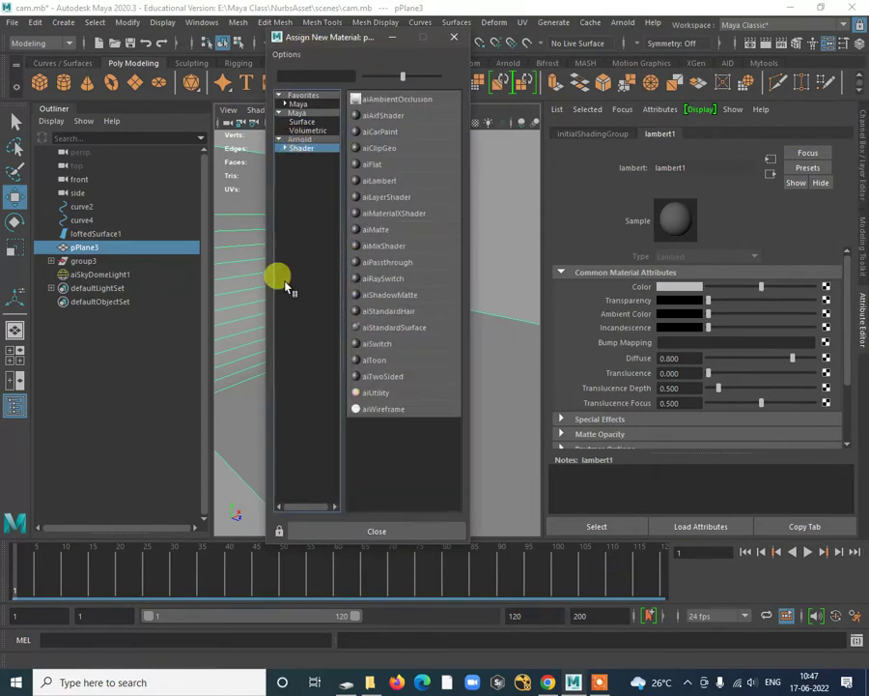
{"action": "left_click", "coordinate": [401, 330]}
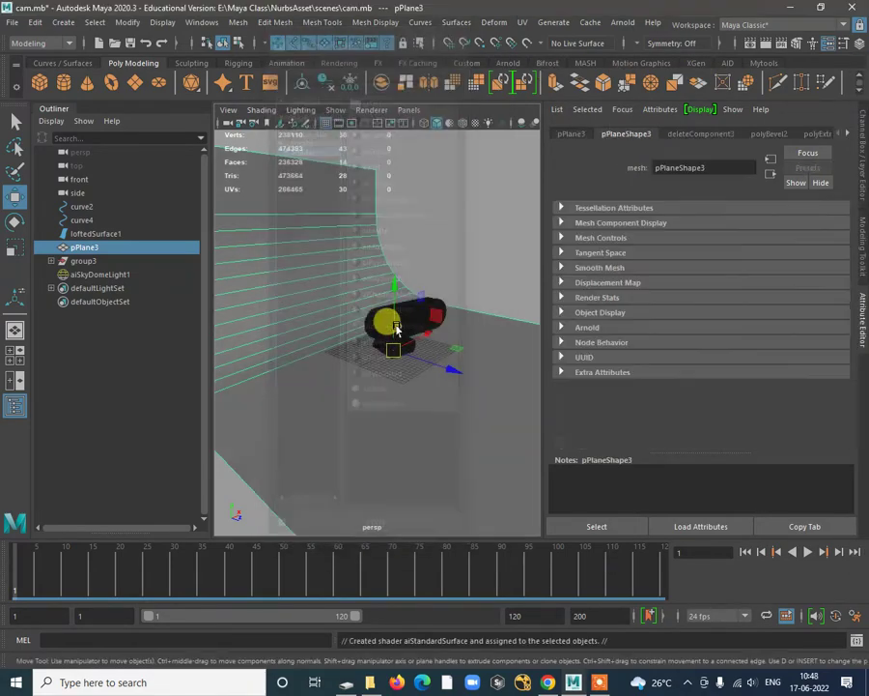
{"action": "left_click_drag", "start_coordinate": [390, 344], "coordinate": [413, 353], "text": "alt"}
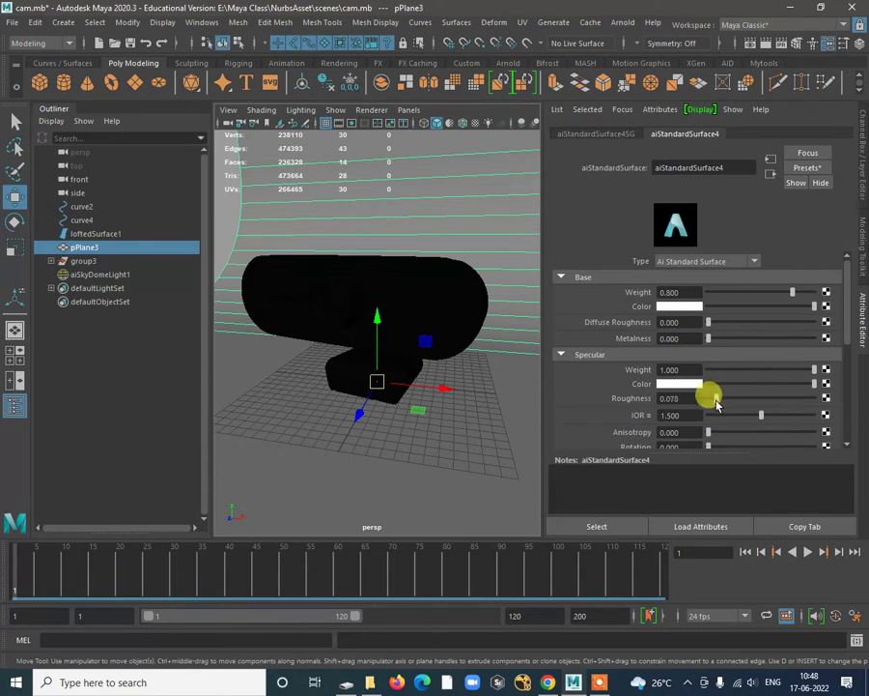
Step: Run an Arnold test render of the webcam against the glossy white backdrop, inspect it, and close the render window
{"action": "left_click_drag", "start_coordinate": [327, 413], "coordinate": [393, 370], "text": "alt"}
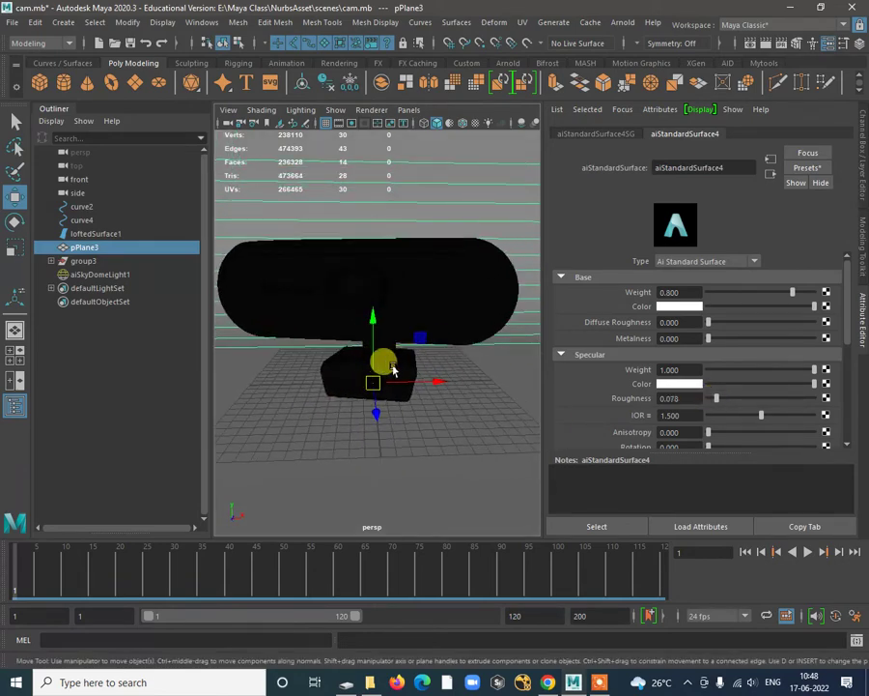
{"action": "left_click", "coordinate": [620, 21]}
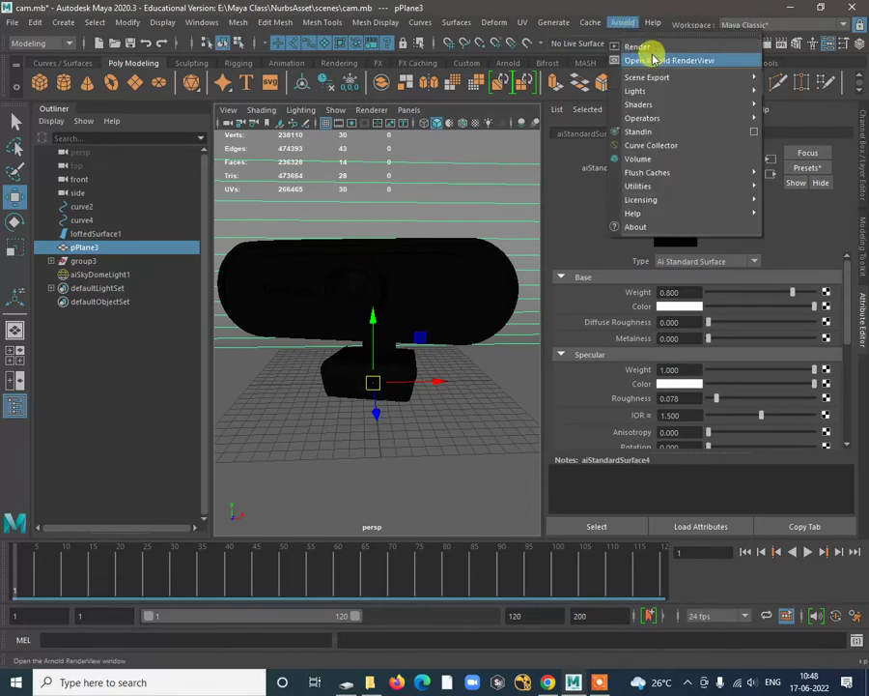
{"action": "left_click", "coordinate": [653, 60]}
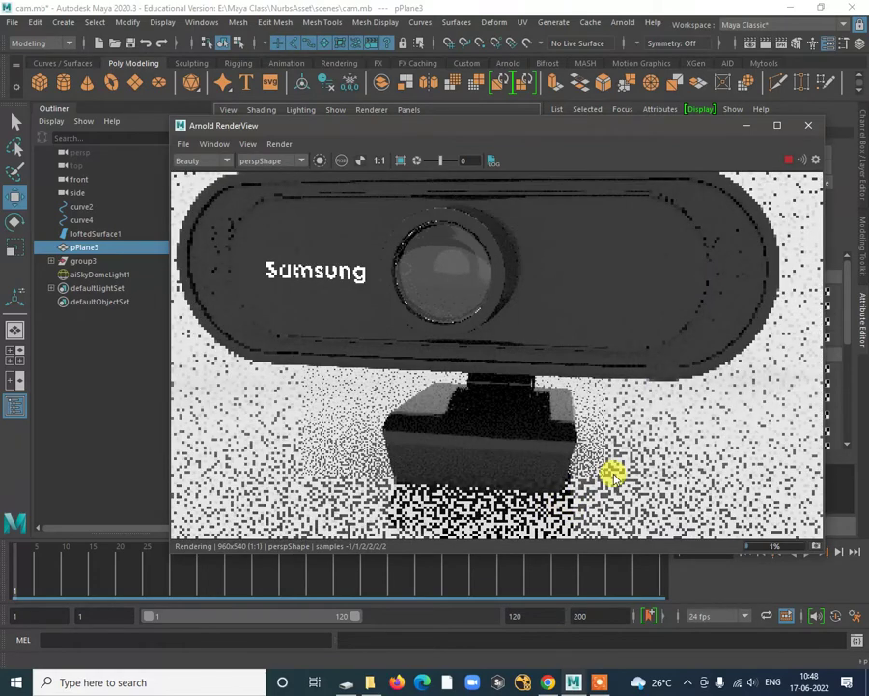
{"action": "scroll", "coordinate": [608, 475], "scroll_direction": "down", "scroll_amount": 2}
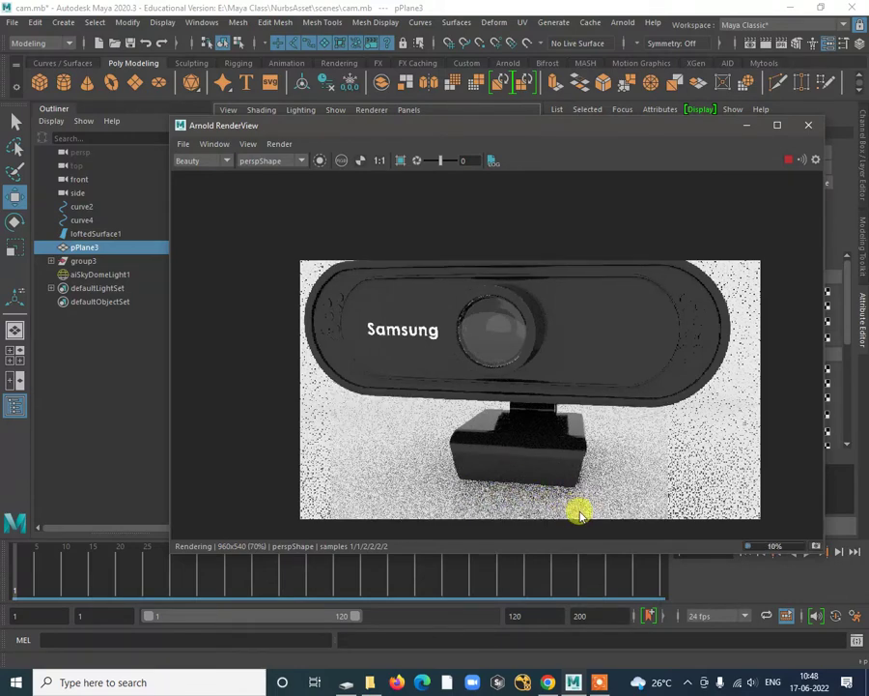
{"action": "scroll", "coordinate": [585, 512], "scroll_direction": "up", "scroll_amount": 4}
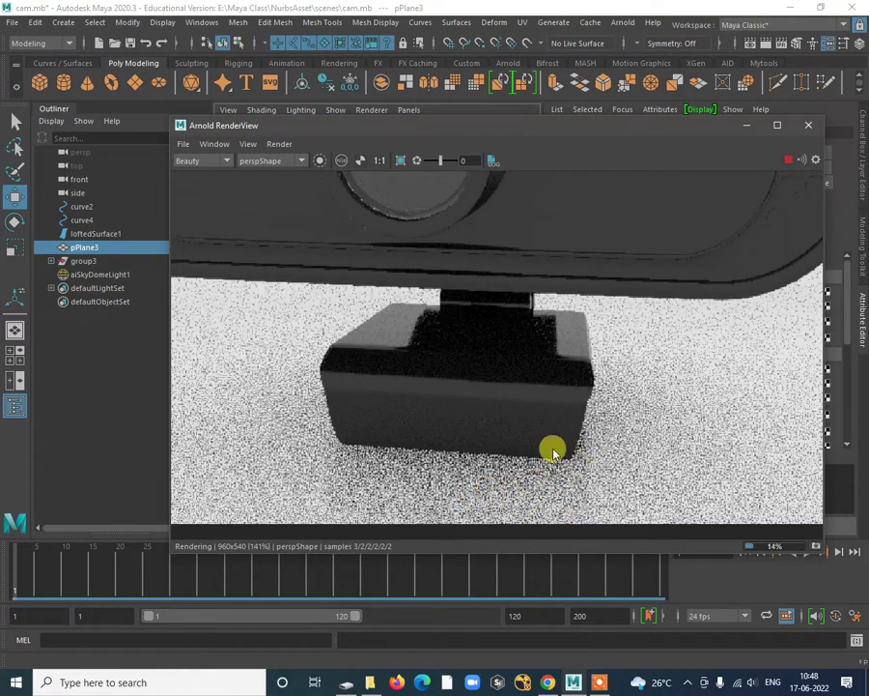
{"action": "scroll", "coordinate": [551, 450], "scroll_direction": "down", "scroll_amount": 2}
{"action": "scroll", "coordinate": [565, 396], "scroll_direction": "down", "scroll_amount": 2}
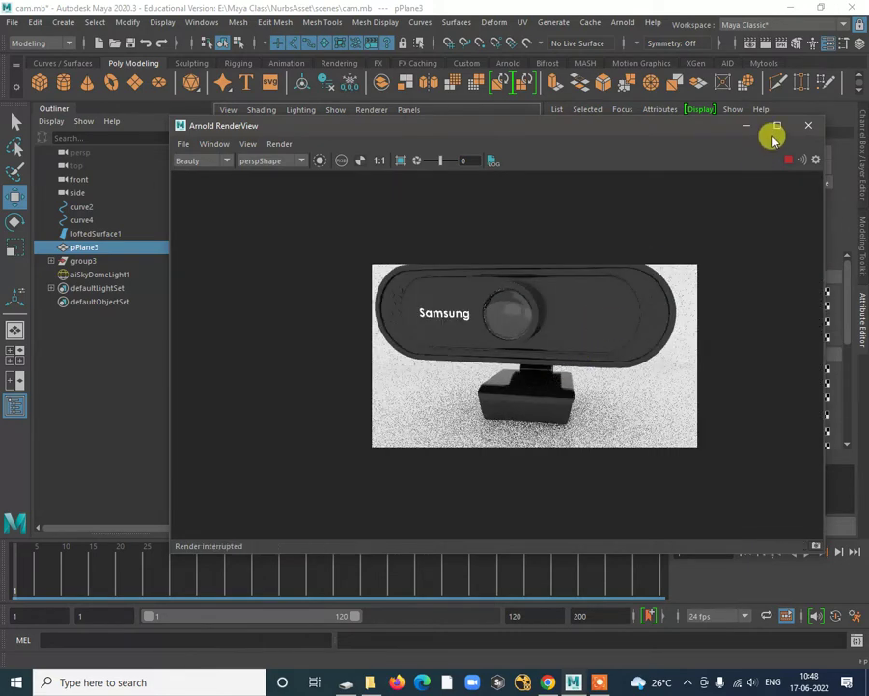
{"action": "left_click", "coordinate": [809, 125]}
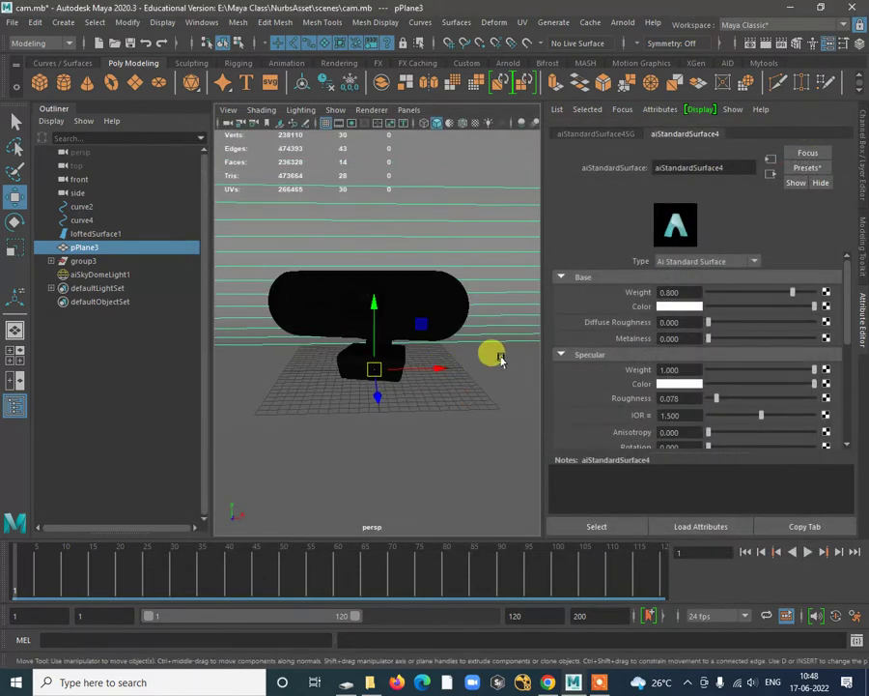
Step: Set the backdrop material's base color to black
{"action": "left_click_drag", "start_coordinate": [770, 310], "coordinate": [693, 313]}
{"action": "scroll", "coordinate": [509, 331], "scroll_direction": "up", "scroll_amount": 3}
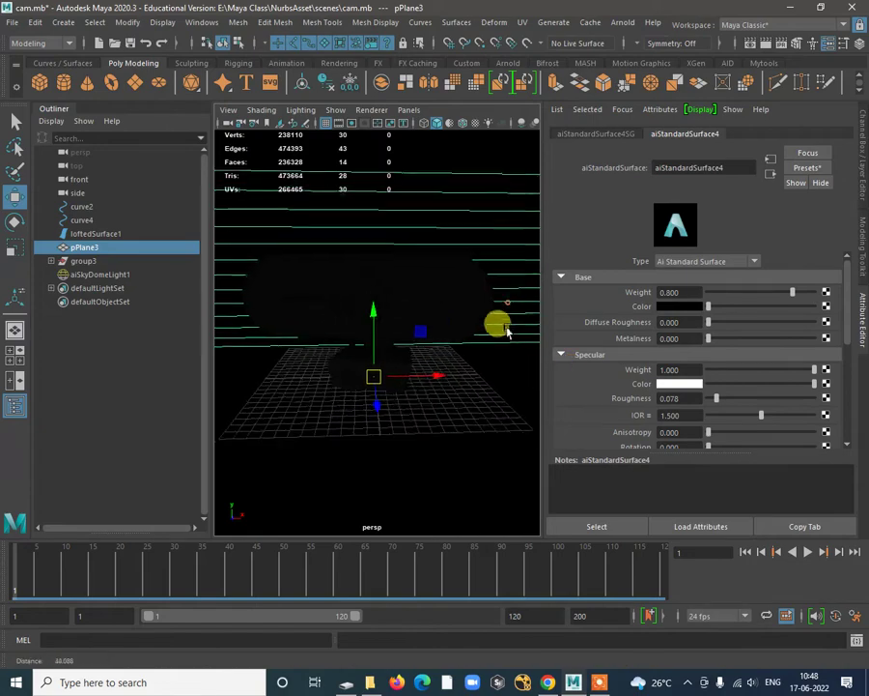
{"action": "left_click_drag", "start_coordinate": [508, 332], "coordinate": [503, 336], "text": "alt"}
Step: Run an Arnold test render of the webcam against the black backdrop and close the render window
{"action": "left_click", "coordinate": [622, 22]}
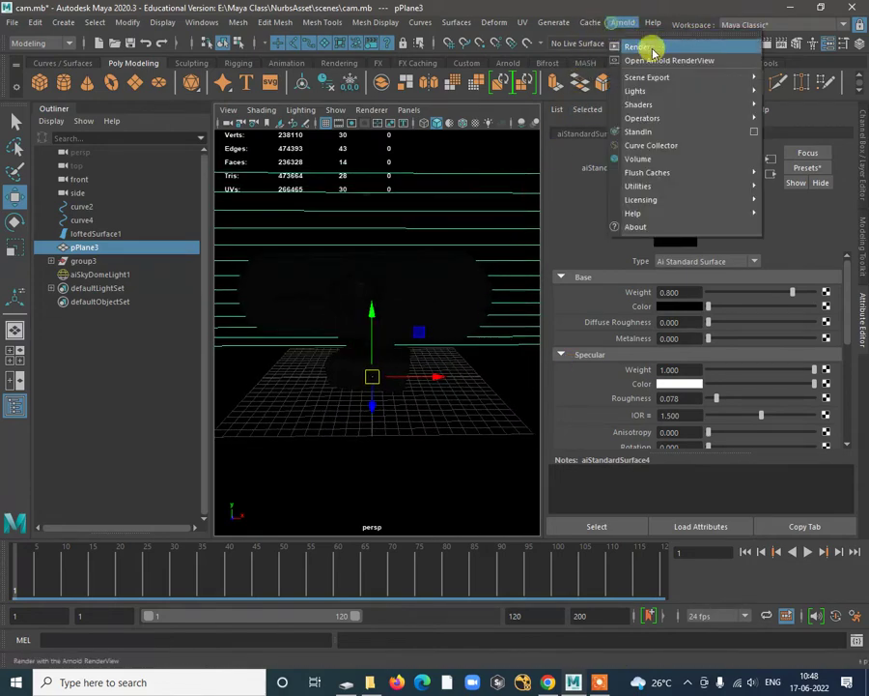
{"action": "left_click", "coordinate": [660, 61]}
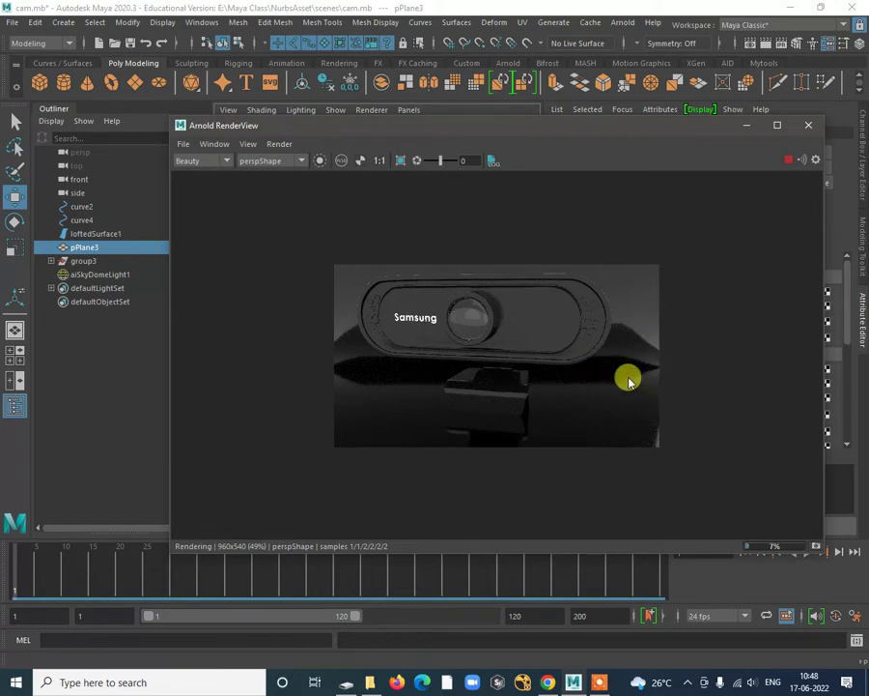
{"action": "scroll", "coordinate": [638, 390], "scroll_direction": "up", "scroll_amount": 2}
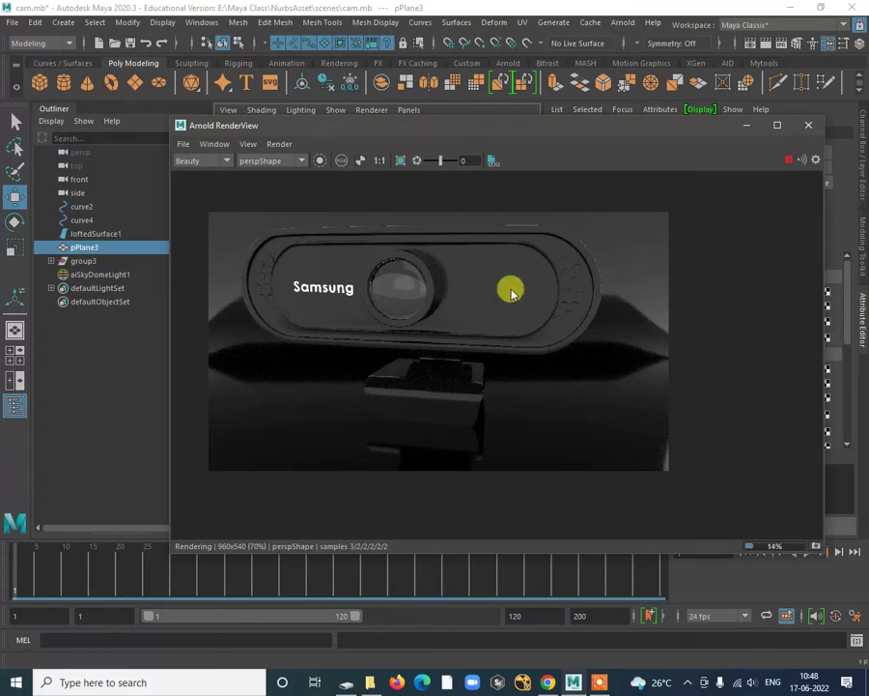
{"action": "left_click", "coordinate": [809, 131]}
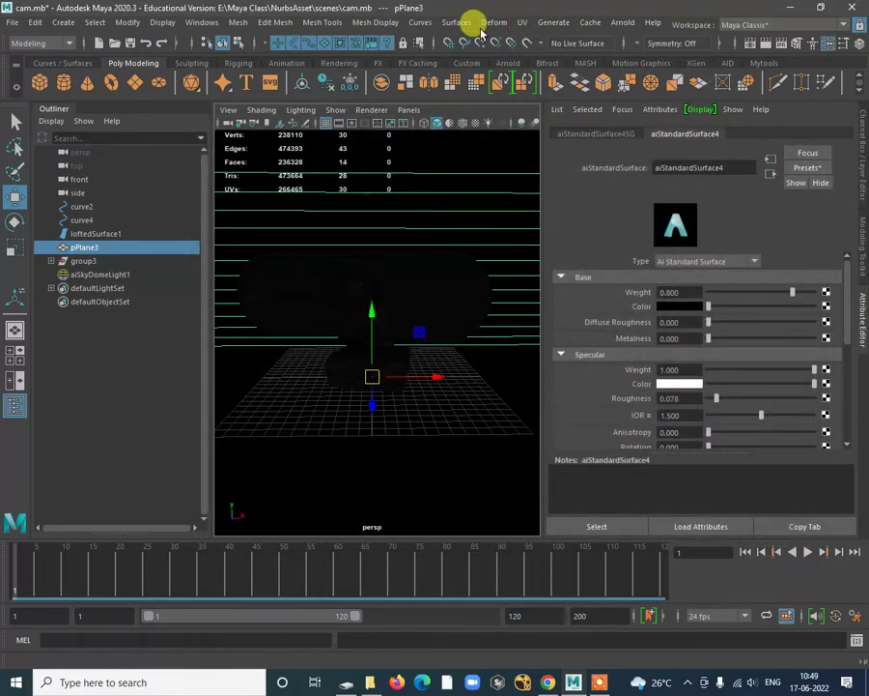
Step: Switch to the Rendering menu set and examine the image size, Arnold sampling and environment options in the Render Settings
{"action": "left_click", "coordinate": [44, 43]}
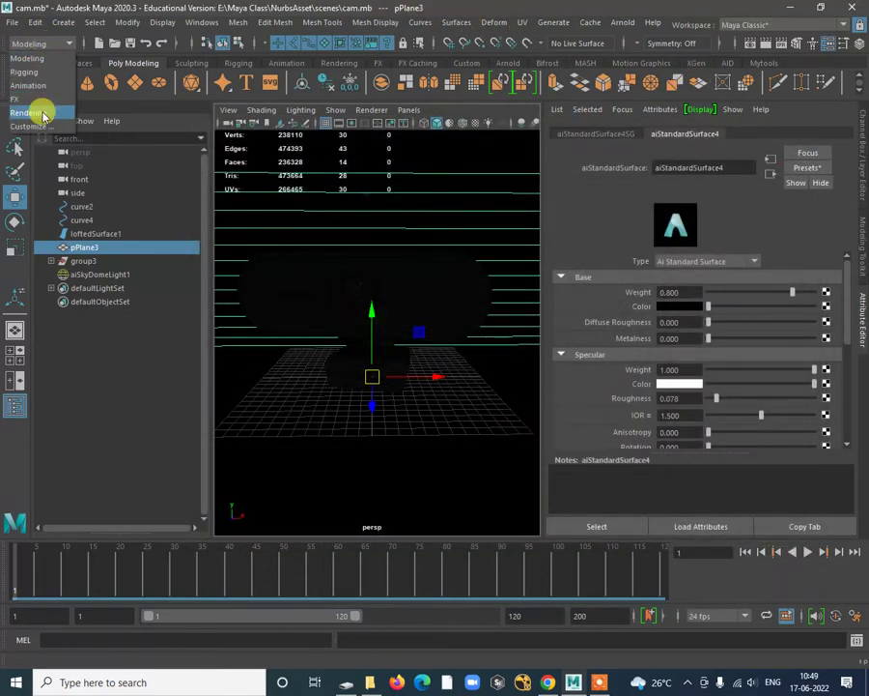
{"action": "left_click", "coordinate": [39, 112]}
{"action": "left_click", "coordinate": [352, 22]}
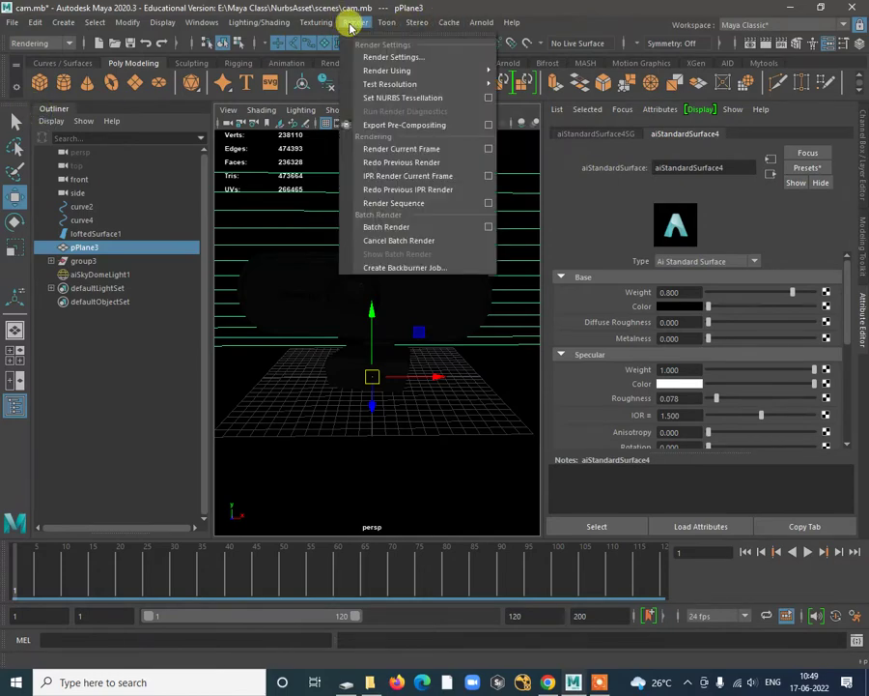
{"action": "left_click", "coordinate": [398, 58]}
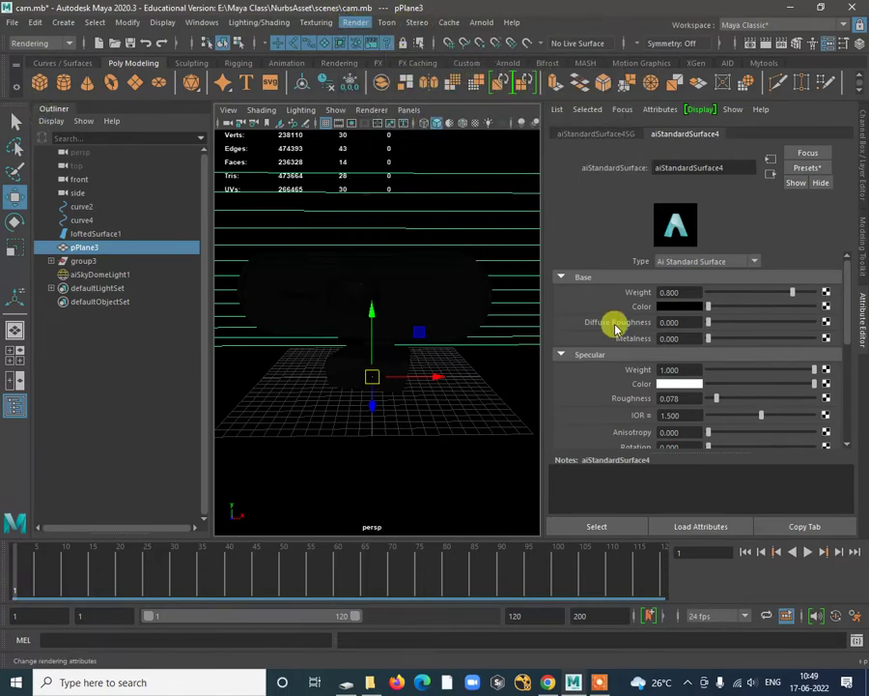
{"action": "scroll", "coordinate": [316, 379], "scroll_direction": "down", "scroll_amount": 5}
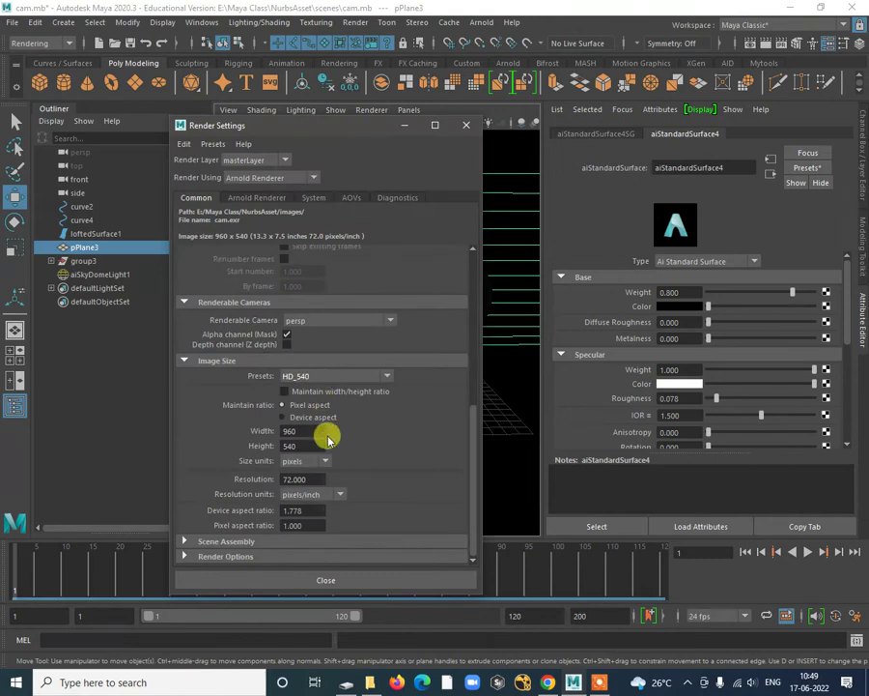
{"action": "left_click", "coordinate": [274, 198]}
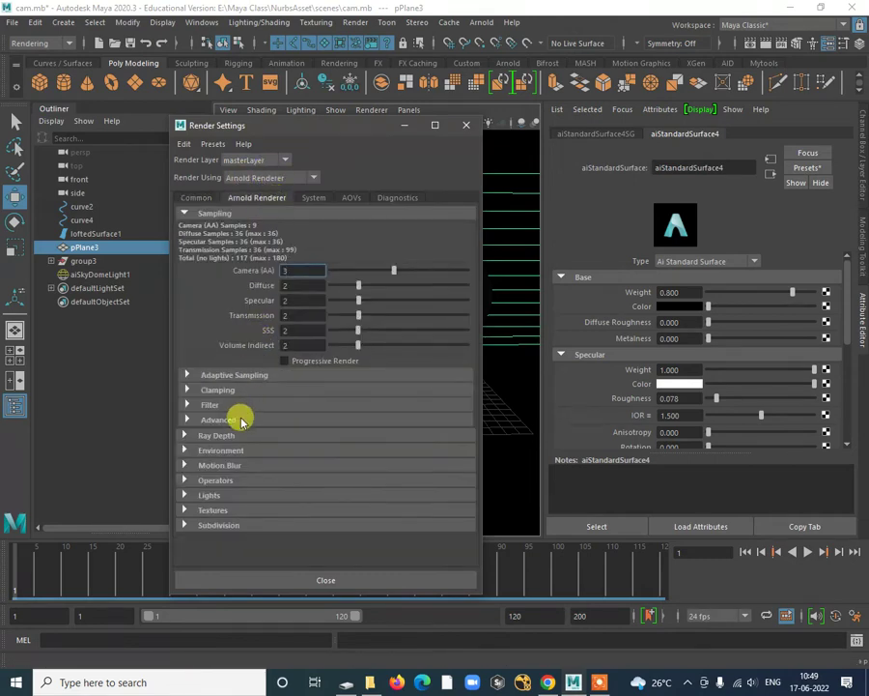
{"action": "left_click", "coordinate": [220, 450]}
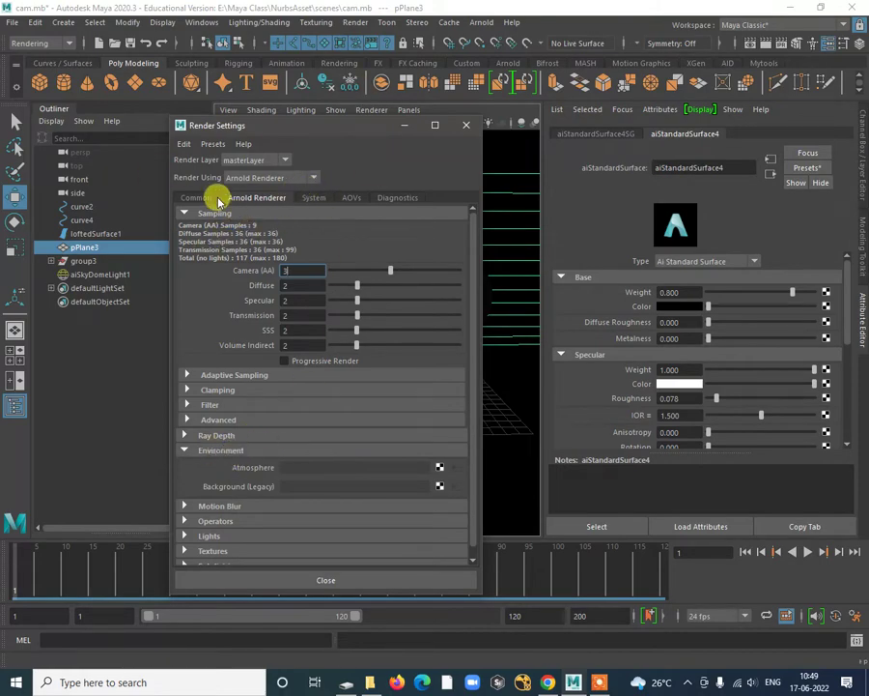
{"action": "left_click", "coordinate": [199, 198]}
{"action": "left_click", "coordinate": [464, 126]}
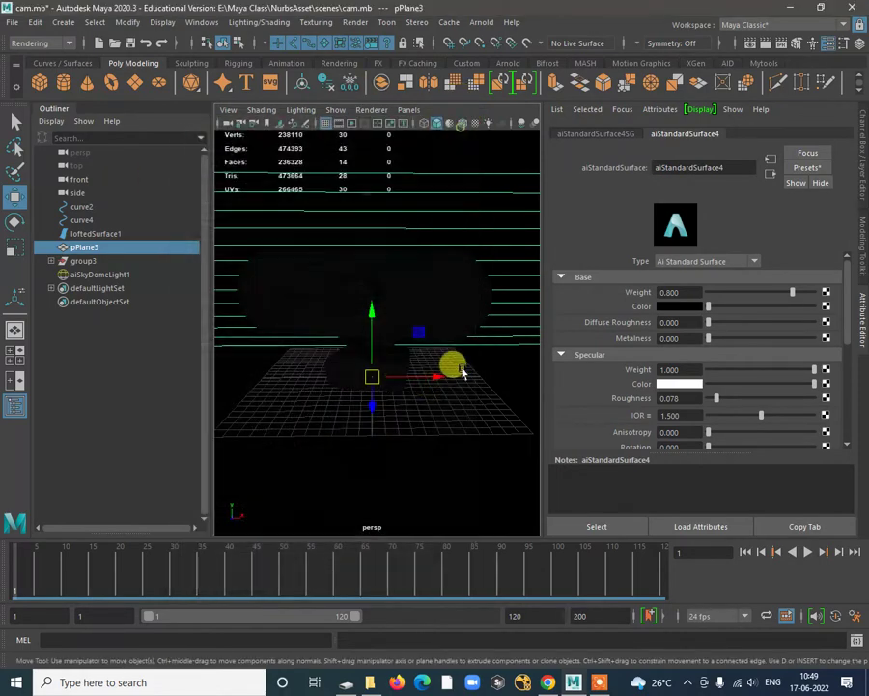
Step: Select the skydome light surrounding the backdrop and examine the scene, ending on the webcam's front
{"action": "scroll", "coordinate": [454, 343], "scroll_direction": "down", "scroll_amount": 5}
{"action": "mouse_move", "coordinate": [420, 331]}
{"action": "left_mouse_down", "text": "alt"}
{"action": "mouse_move", "coordinate": [423, 296]}
{"action": "mouse_move", "coordinate": [331, 272]}
{"action": "mouse_move", "coordinate": [520, 254]}
{"action": "mouse_move", "coordinate": [536, 265]}
{"action": "mouse_move", "coordinate": [489, 289]}
{"action": "mouse_move", "coordinate": [411, 304]}
{"action": "mouse_move", "coordinate": [426, 350]}
{"action": "left_mouse_up", "text": "alt"}
{"action": "right_click_drag", "start_coordinate": [426, 351], "coordinate": [459, 367], "text": "alt"}
{"action": "mouse_move", "coordinate": [456, 325]}
{"action": "right_mouse_down", "text": "alt"}
{"action": "mouse_move", "coordinate": [456, 350]}
{"action": "mouse_move", "coordinate": [421, 302]}
{"action": "right_mouse_up", "text": "alt"}
{"action": "left_click_drag", "start_coordinate": [421, 301], "coordinate": [495, 248], "text": "alt"}
{"action": "left_click_drag", "start_coordinate": [467, 156], "coordinate": [526, 196]}
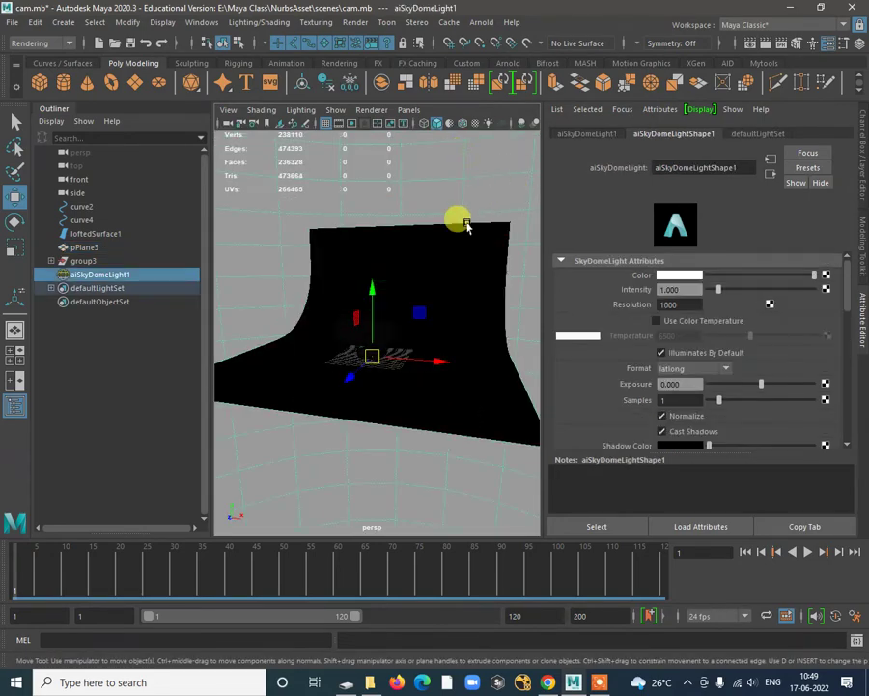
{"action": "right_click_drag", "start_coordinate": [465, 223], "coordinate": [406, 247], "text": "alt"}
{"action": "left_click_drag", "start_coordinate": [406, 270], "coordinate": [462, 313], "text": "alt"}
{"action": "right_click_drag", "start_coordinate": [425, 280], "coordinate": [446, 319], "text": "alt"}
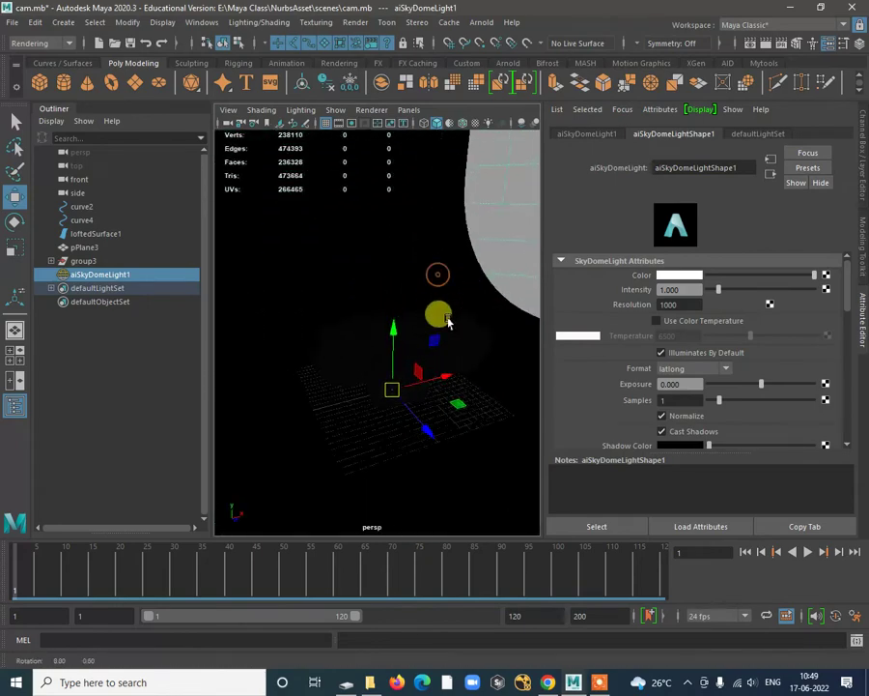
{"action": "left_click_drag", "start_coordinate": [450, 319], "coordinate": [427, 316], "text": "alt"}
{"action": "right_click_drag", "start_coordinate": [430, 308], "coordinate": [431, 330], "text": "alt"}
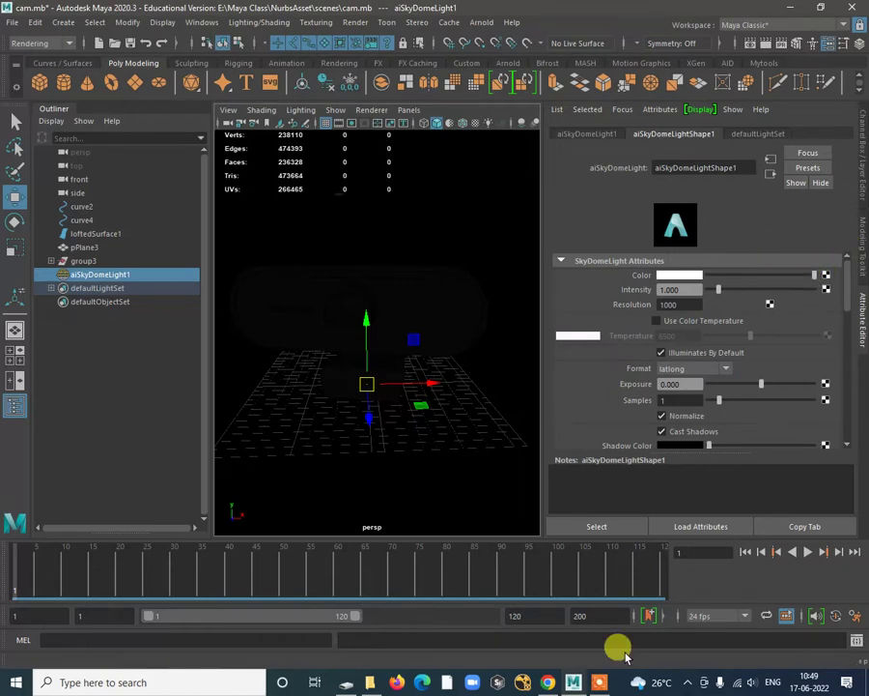
Step: Switch to Chrome and run a Google search for HDRIHEAVEN in a new tab
{"action": "left_click", "coordinate": [548, 682]}
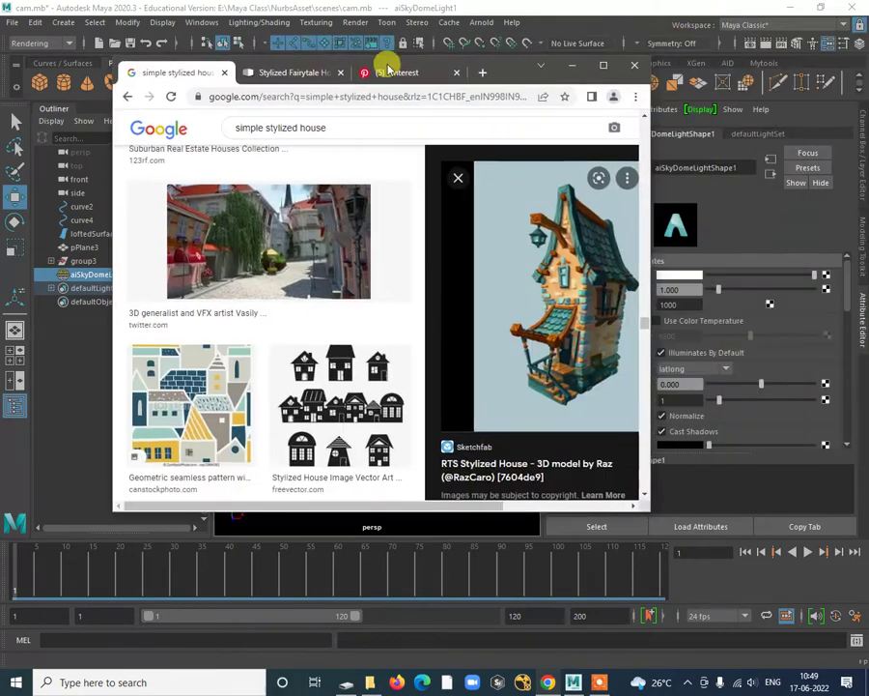
{"action": "left_click", "coordinate": [608, 62]}
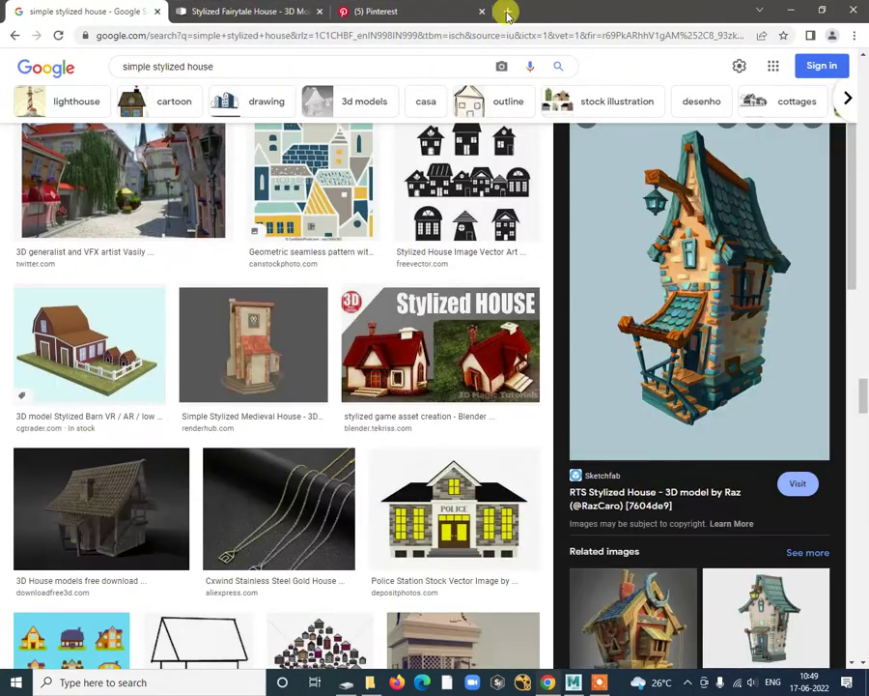
{"action": "left_click", "coordinate": [506, 12]}
{"action": "left_click", "coordinate": [317, 253]}
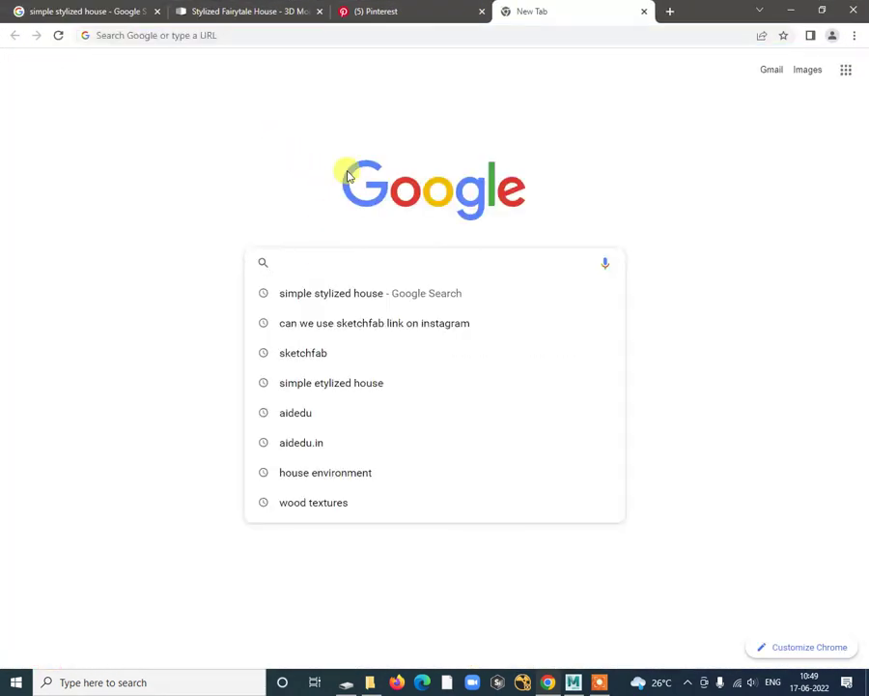
{"action": "type", "text": "H"}
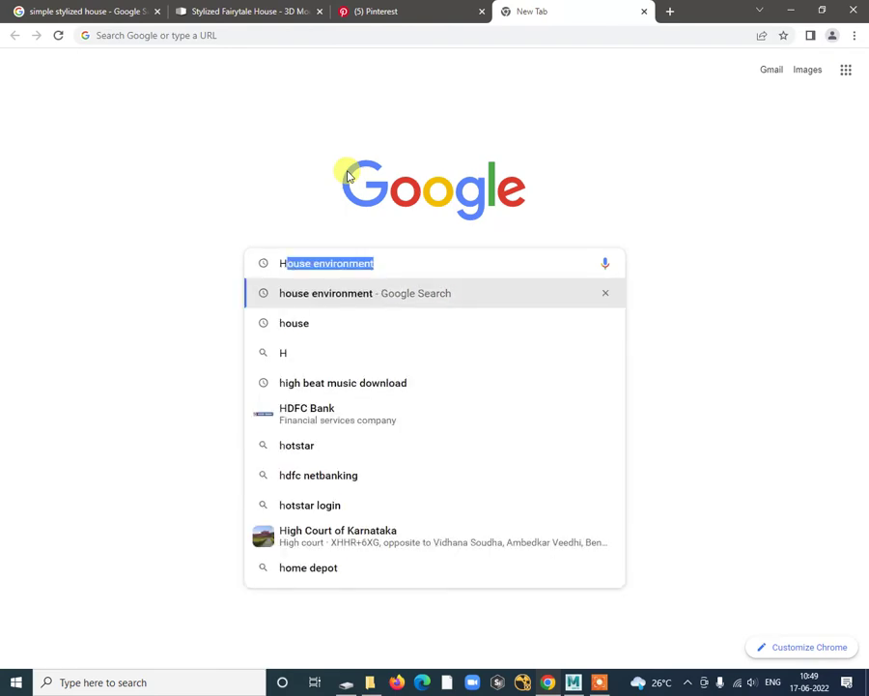
{"action": "type", "text": "DRIH"}
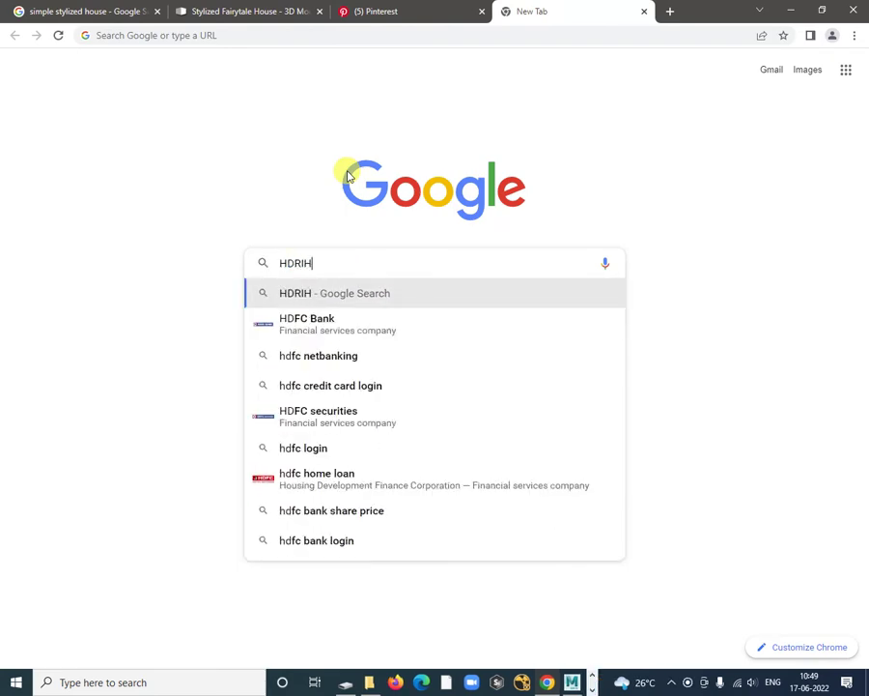
{"action": "type", "text": "EAVEN"}
{"action": "key", "text": "Return"}
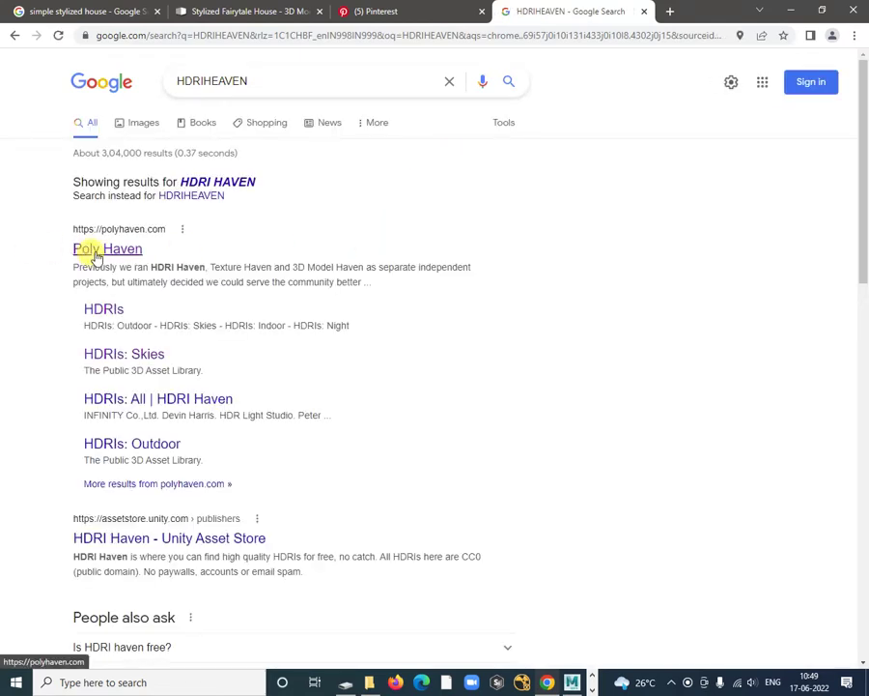
Step: Open Poly Haven's HDRI library and browse the Studio category
{"action": "left_click", "coordinate": [103, 310]}
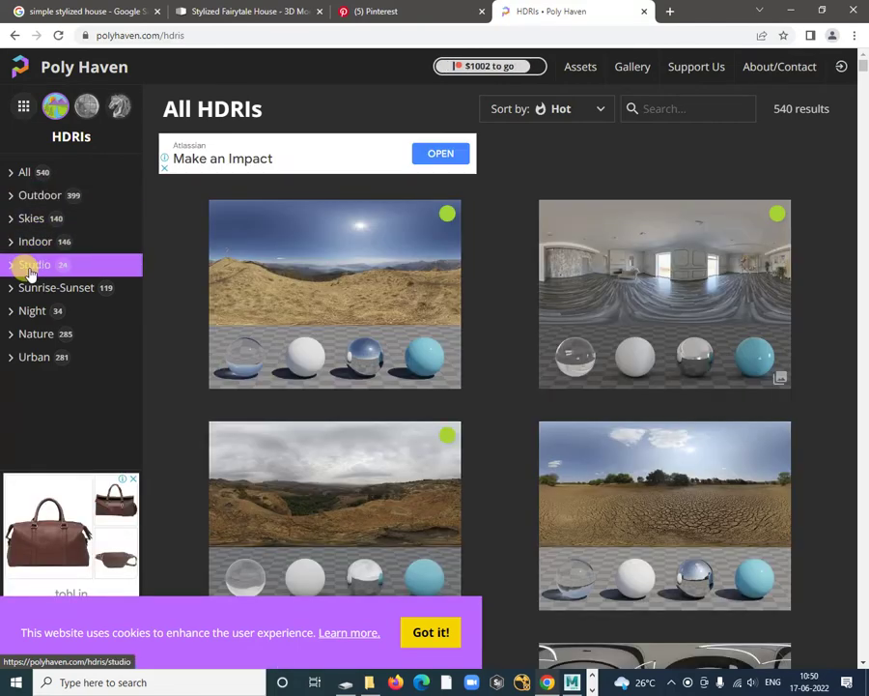
{"action": "left_click", "coordinate": [29, 273]}
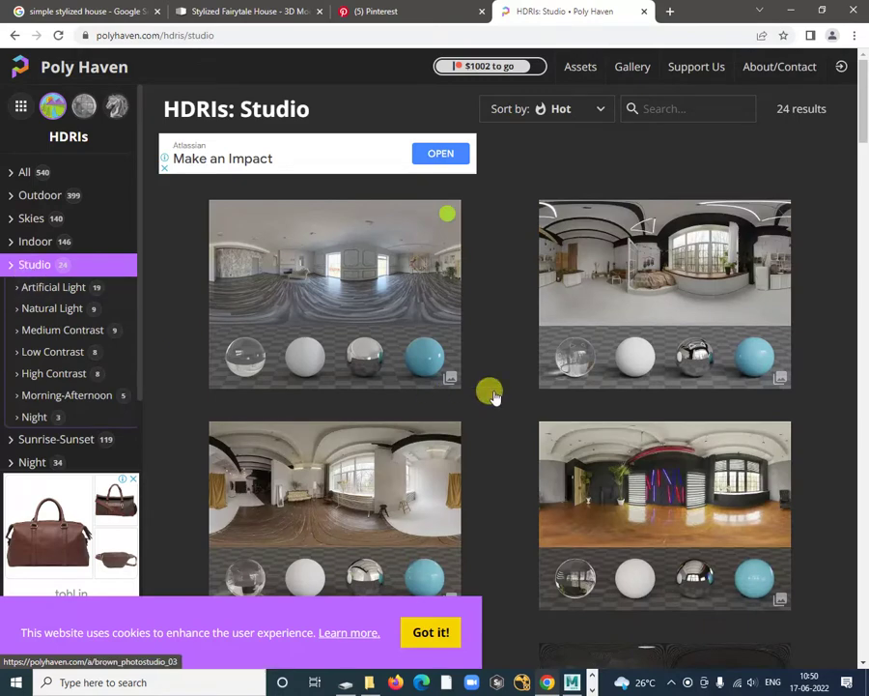
{"action": "scroll", "coordinate": [491, 394], "scroll_direction": "down", "scroll_amount": 7}
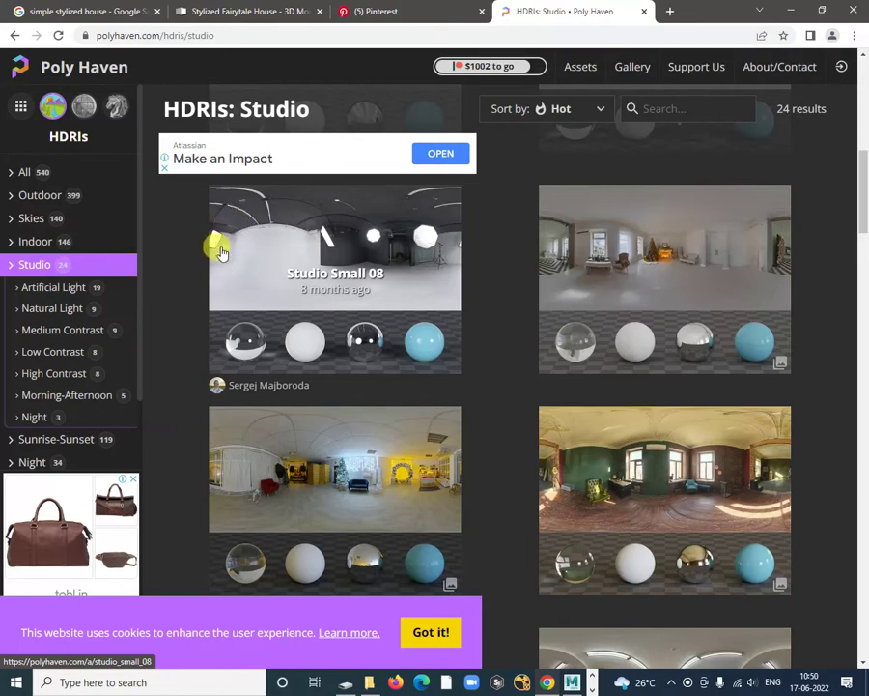
Step: Open the Studio Small 08 HDRI and download it at 4K in HDR format
{"action": "left_click", "coordinate": [349, 234]}
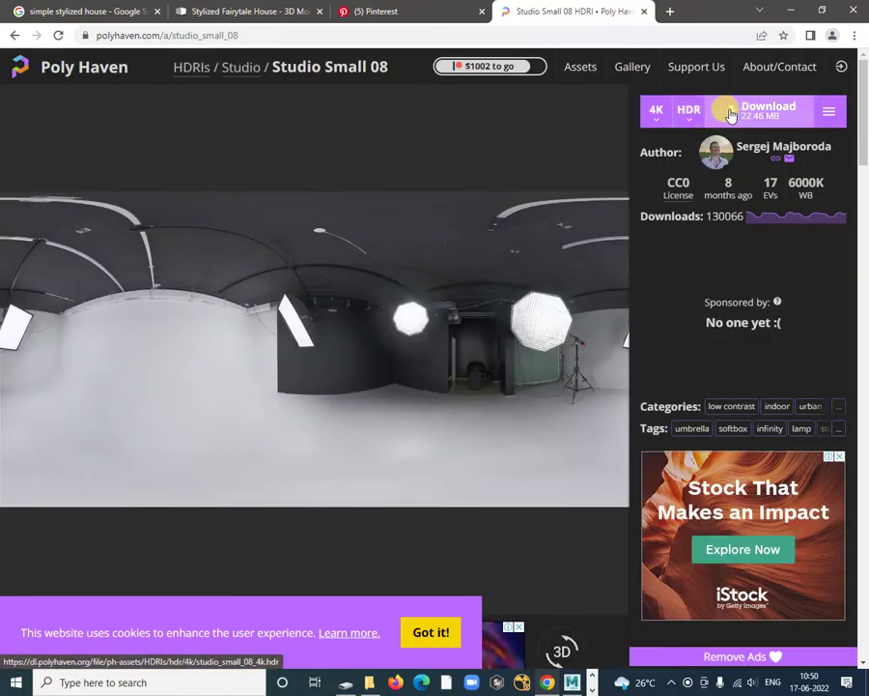
{"action": "left_click", "coordinate": [690, 114]}
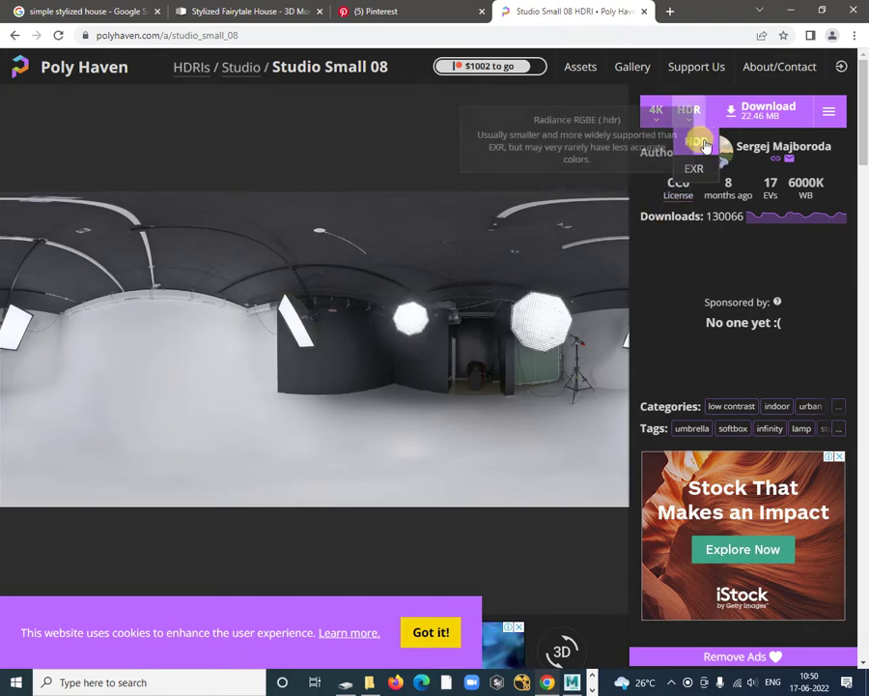
{"action": "left_click", "coordinate": [770, 104]}
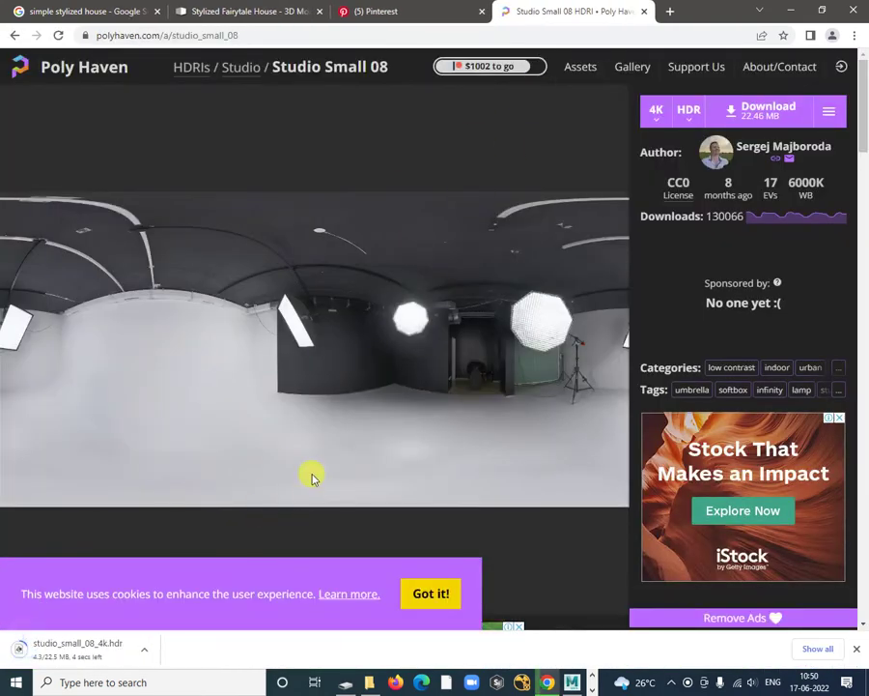
Step: Return to Maya and connect a File texture to the skydome light's color
{"action": "left_click", "coordinate": [572, 682]}
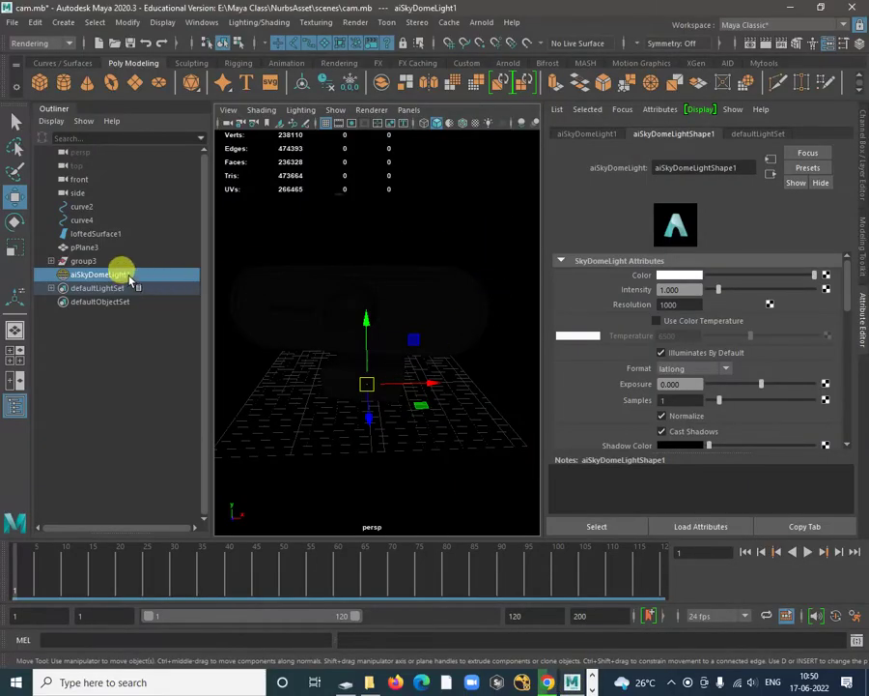
{"action": "left_click", "coordinate": [826, 279]}
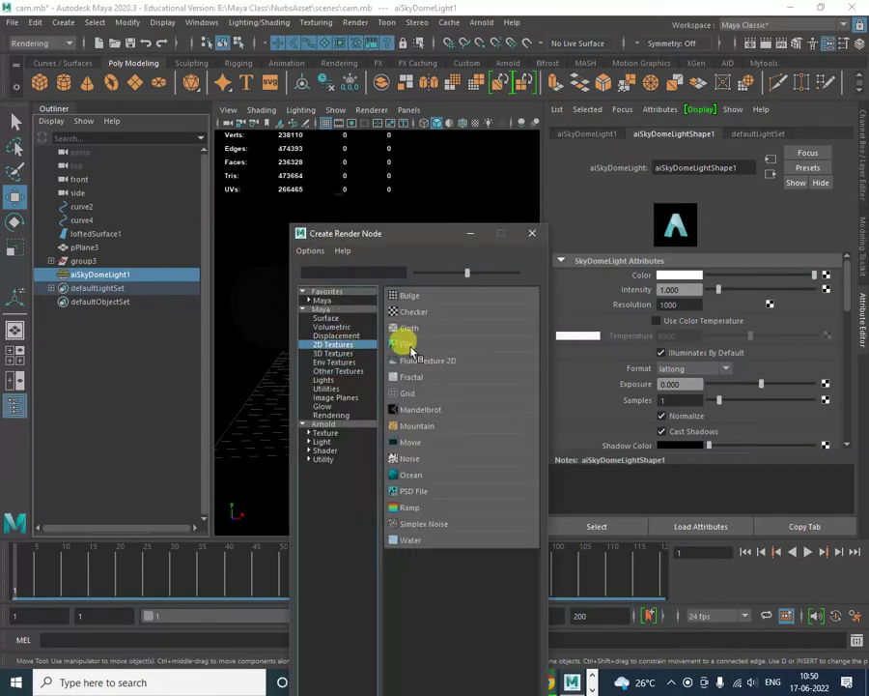
{"action": "left_click", "coordinate": [409, 345]}
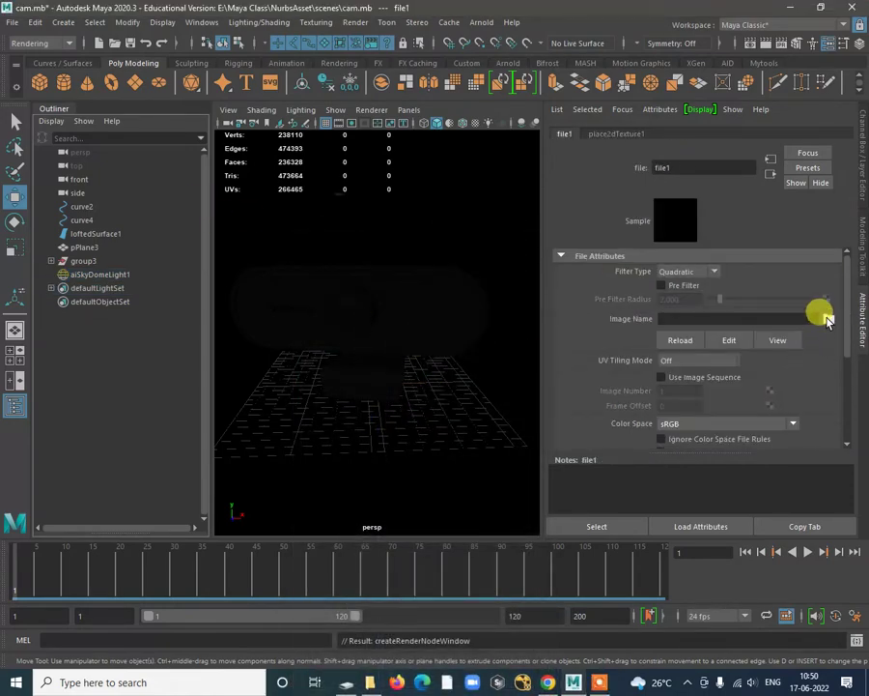
Step: Load studio_small_08_4k.hdr from the E: drive as the file texture's image
{"action": "left_click", "coordinate": [826, 319]}
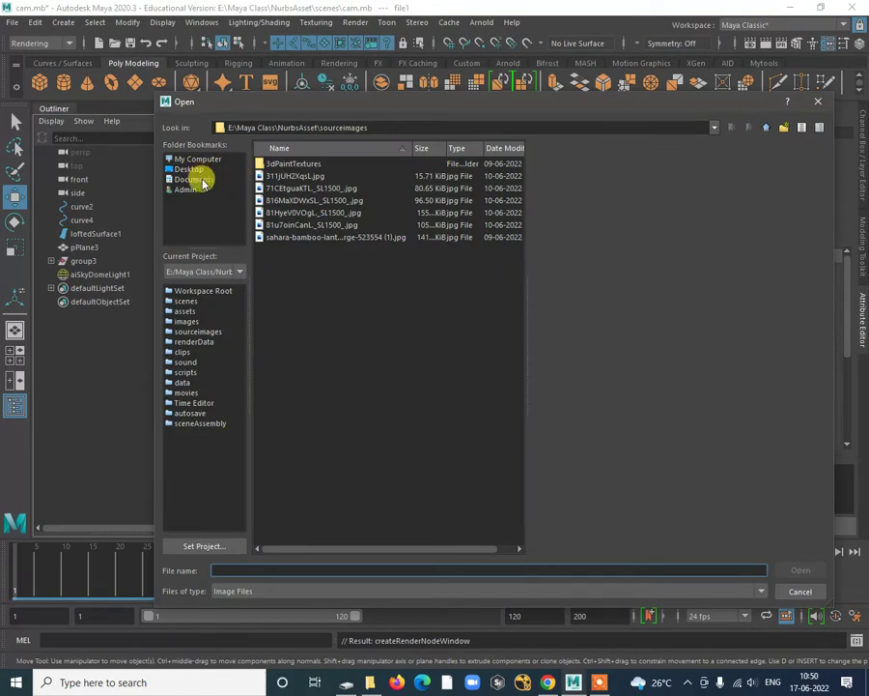
{"action": "left_click", "coordinate": [373, 682]}
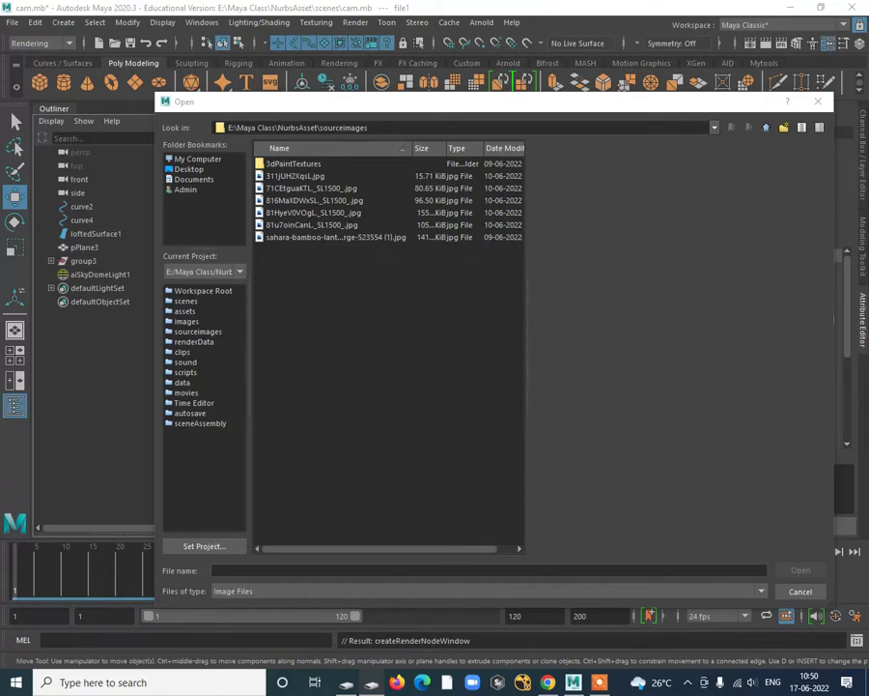
{"action": "left_click", "coordinate": [189, 159]}
{"action": "double_click", "coordinate": [266, 177]}
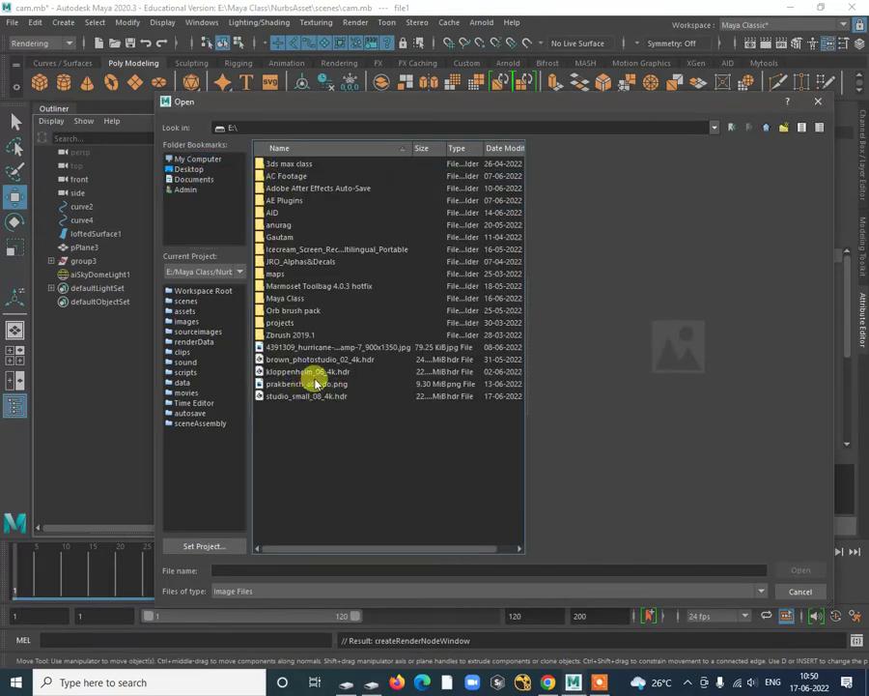
{"action": "left_click", "coordinate": [319, 363]}
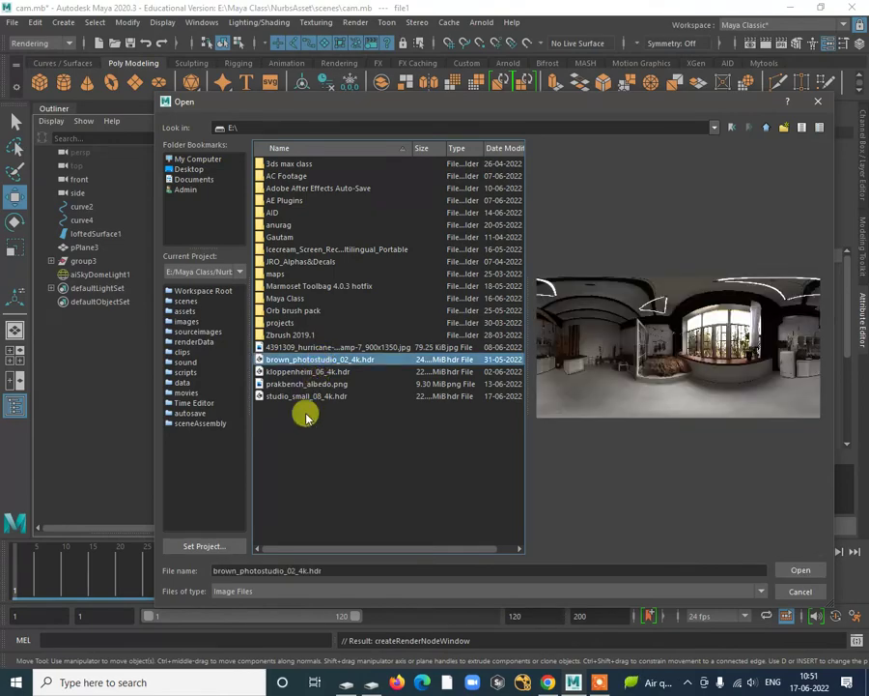
{"action": "double_click", "coordinate": [305, 396]}
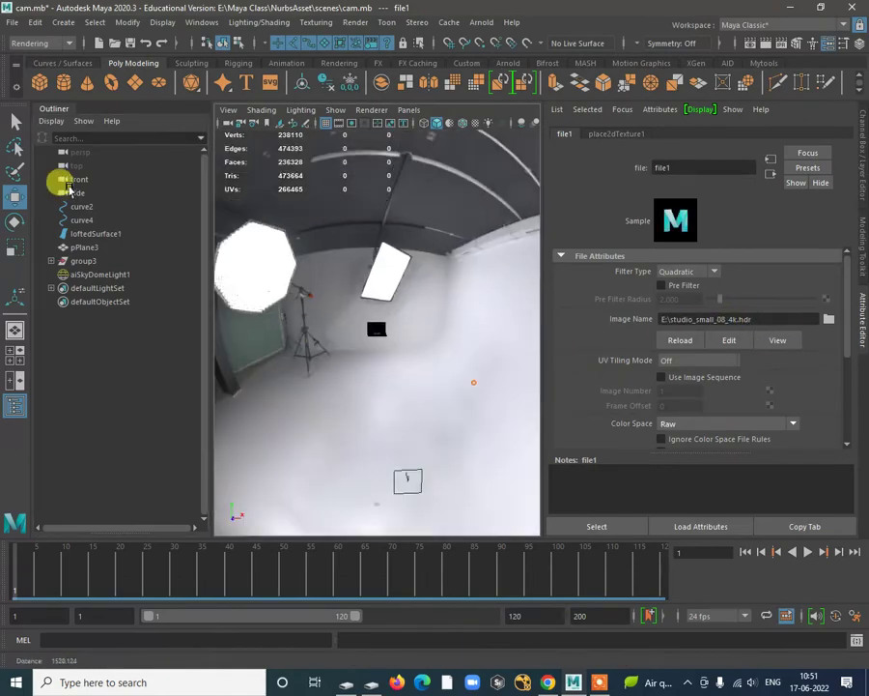
Step: Select the skydome light and rotate it about -333 degrees around the Y axis to reposition the studio lights around the webcam
{"action": "left_click_drag", "start_coordinate": [390, 309], "coordinate": [509, 353], "text": "alt"}
{"action": "right_click_drag", "start_coordinate": [509, 353], "coordinate": [456, 336], "text": "alt"}
{"action": "left_click_drag", "start_coordinate": [470, 319], "coordinate": [470, 319]}
{"action": "right_click_drag", "start_coordinate": [439, 274], "coordinate": [474, 399], "text": "alt"}
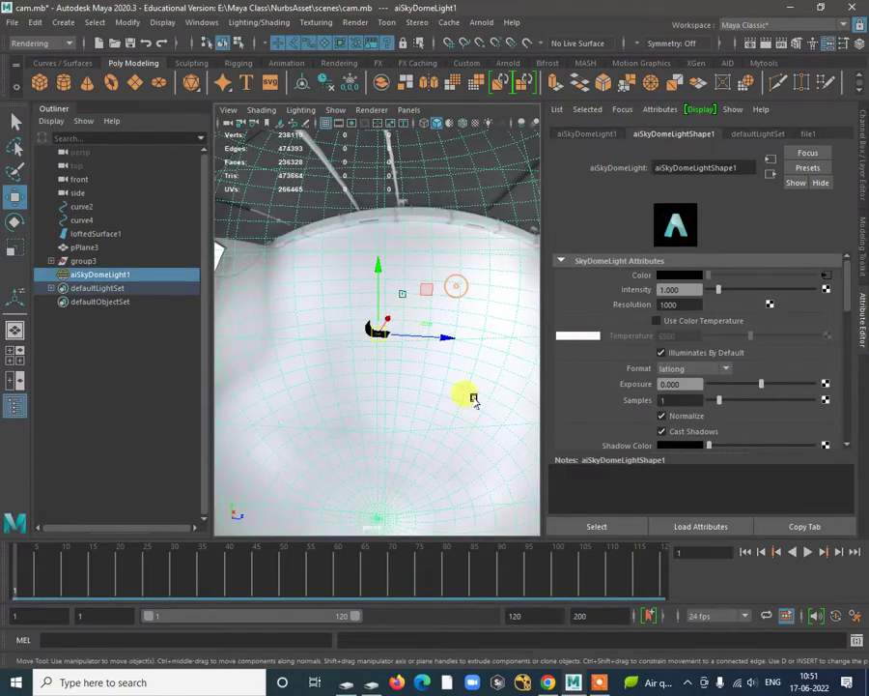
{"action": "left_click_drag", "start_coordinate": [473, 400], "coordinate": [341, 380], "text": "alt"}
{"action": "key", "text": "e"}
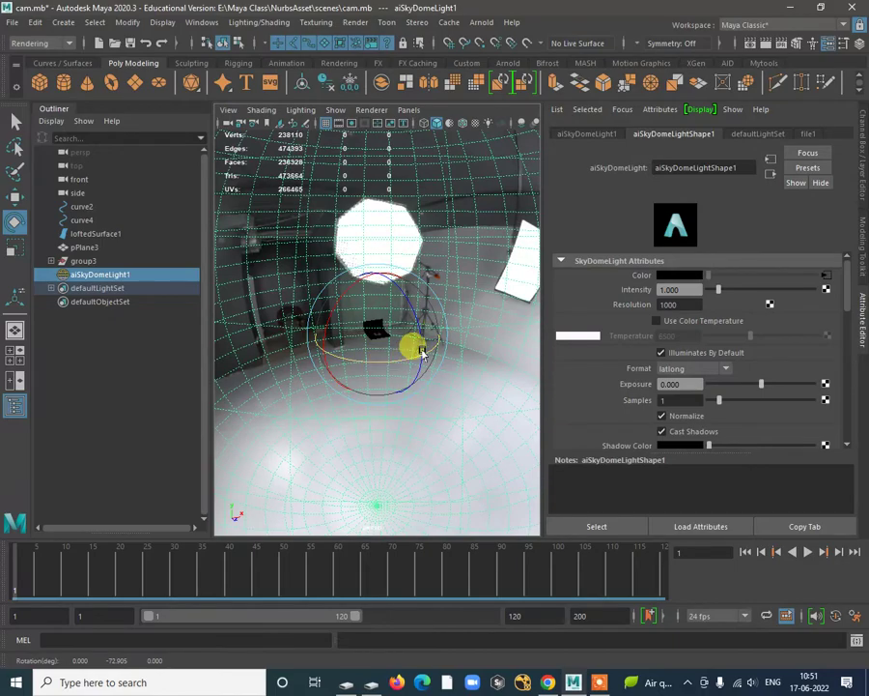
{"action": "left_click_drag", "start_coordinate": [421, 351], "coordinate": [323, 356]}
{"action": "left_click_drag", "start_coordinate": [409, 361], "coordinate": [369, 362]}
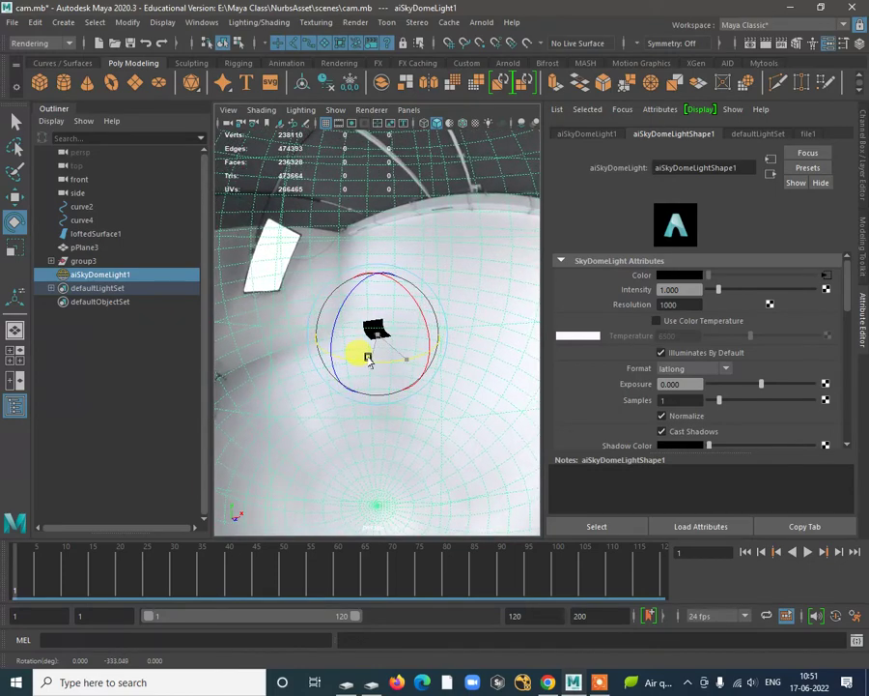
Step: Frame the webcam's front in the perspective view and start an Arnold render
{"action": "right_click_drag", "start_coordinate": [368, 297], "coordinate": [516, 462], "text": "alt"}
{"action": "right_click_drag", "start_coordinate": [352, 266], "coordinate": [458, 417], "text": "alt"}
{"action": "left_click_drag", "start_coordinate": [443, 401], "coordinate": [474, 352], "text": "alt"}
{"action": "right_click_drag", "start_coordinate": [473, 351], "coordinate": [449, 353], "text": "alt"}
{"action": "left_click_drag", "start_coordinate": [449, 350], "coordinate": [485, 311], "text": "alt"}
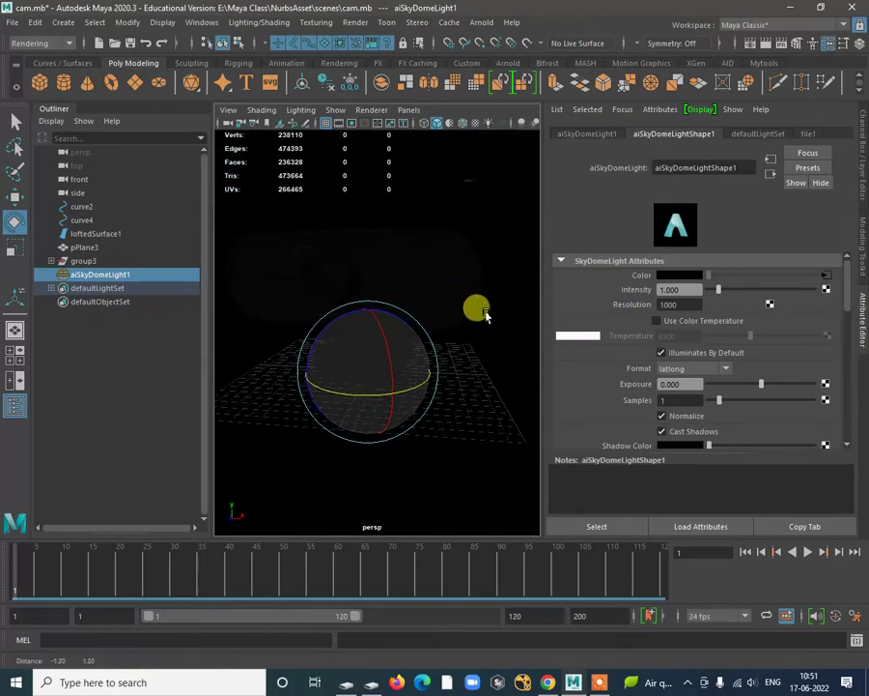
{"action": "left_click", "coordinate": [481, 21]}
{"action": "left_click", "coordinate": [529, 63]}
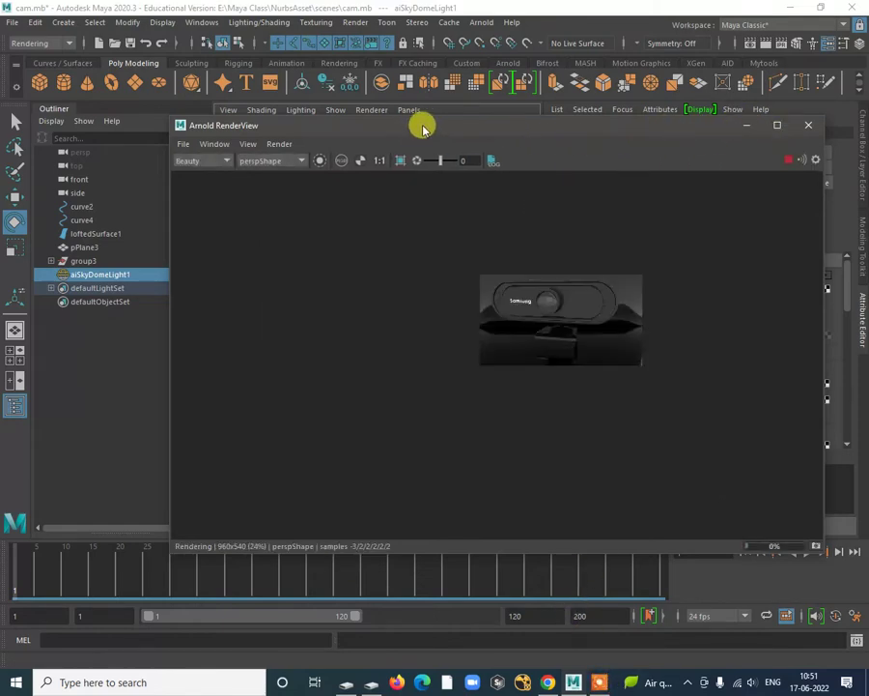
Step: Examine the HDRI reflections on the lens, logo and body in the render, and minimize the render window
{"action": "scroll", "coordinate": [599, 301], "scroll_direction": "up", "scroll_amount": 2}
{"action": "scroll", "coordinate": [623, 324], "scroll_direction": "up", "scroll_amount": 3}
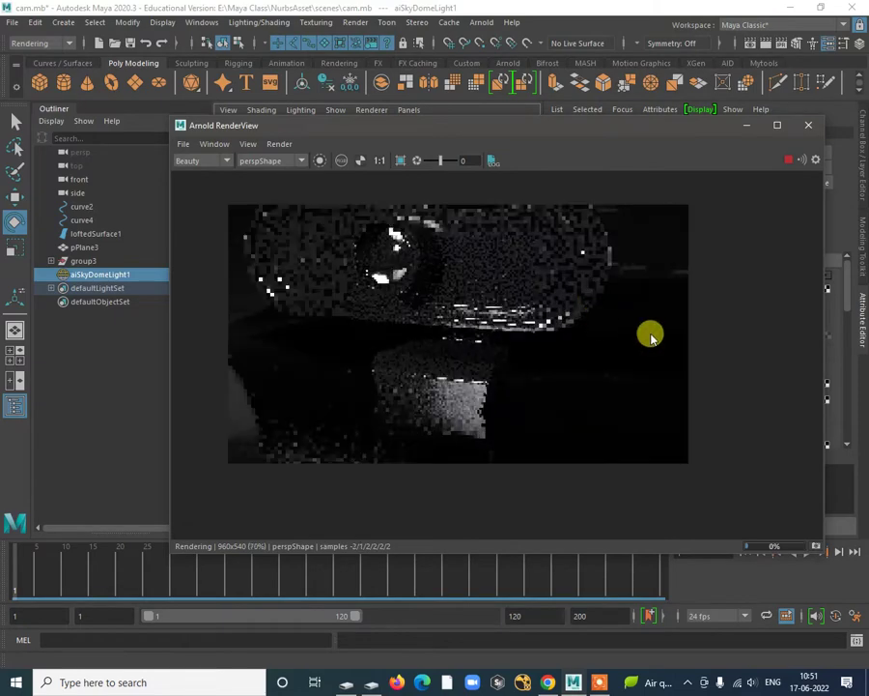
{"action": "scroll", "coordinate": [575, 343], "scroll_direction": "down", "scroll_amount": 2}
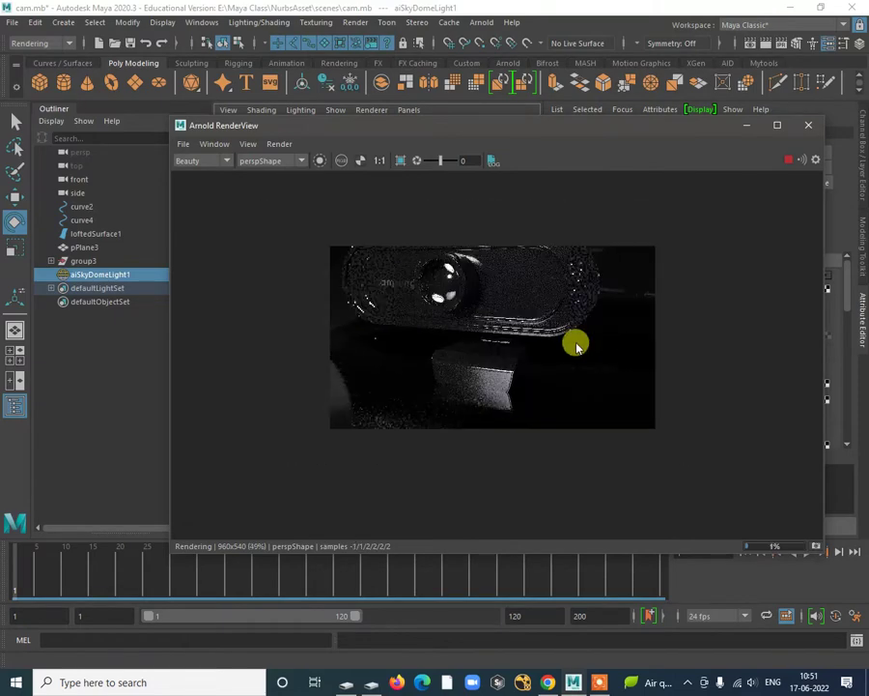
{"action": "scroll", "coordinate": [575, 343], "scroll_direction": "down", "scroll_amount": 1}
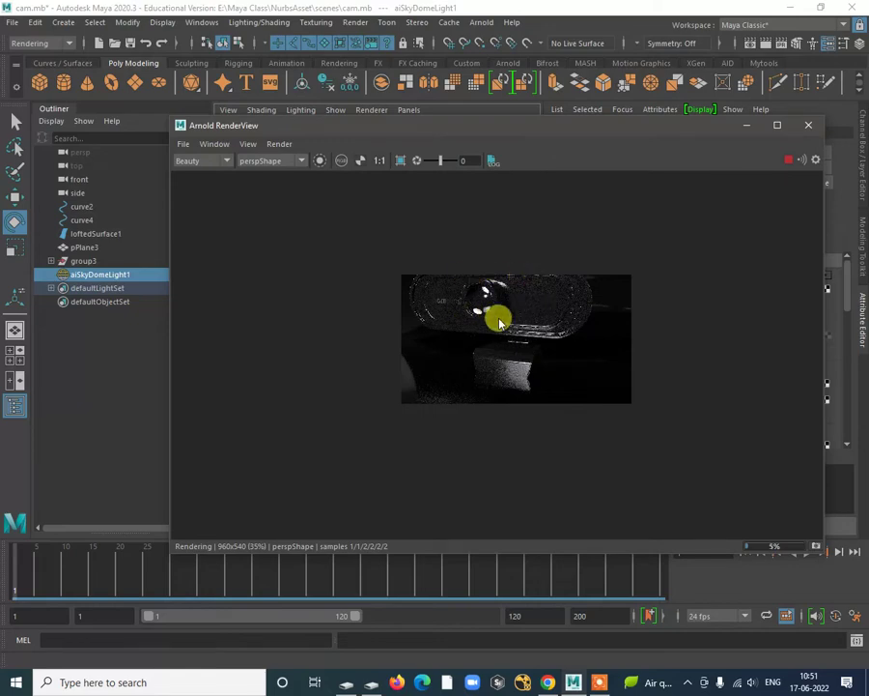
{"action": "scroll", "coordinate": [489, 321], "scroll_direction": "up", "scroll_amount": 3}
{"action": "scroll", "coordinate": [479, 289], "scroll_direction": "up", "scroll_amount": 3}
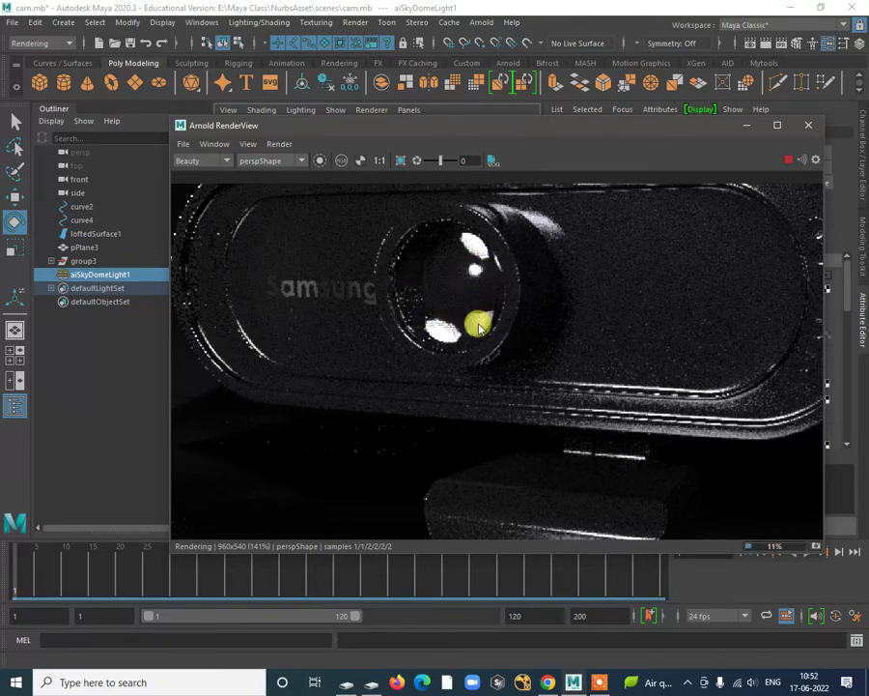
{"action": "scroll", "coordinate": [533, 344], "scroll_direction": "down", "scroll_amount": 3}
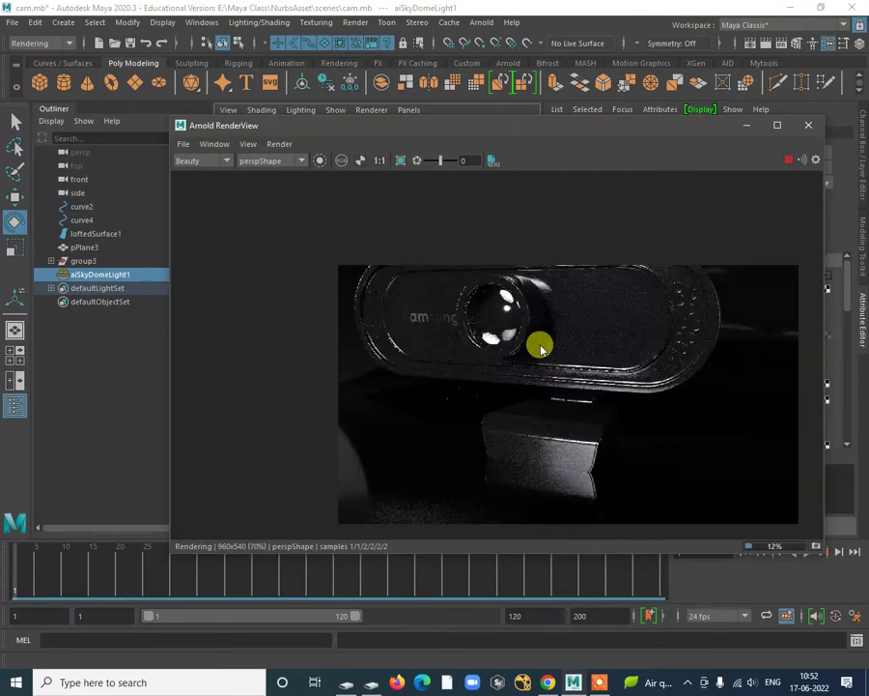
{"action": "left_click", "coordinate": [745, 126]}
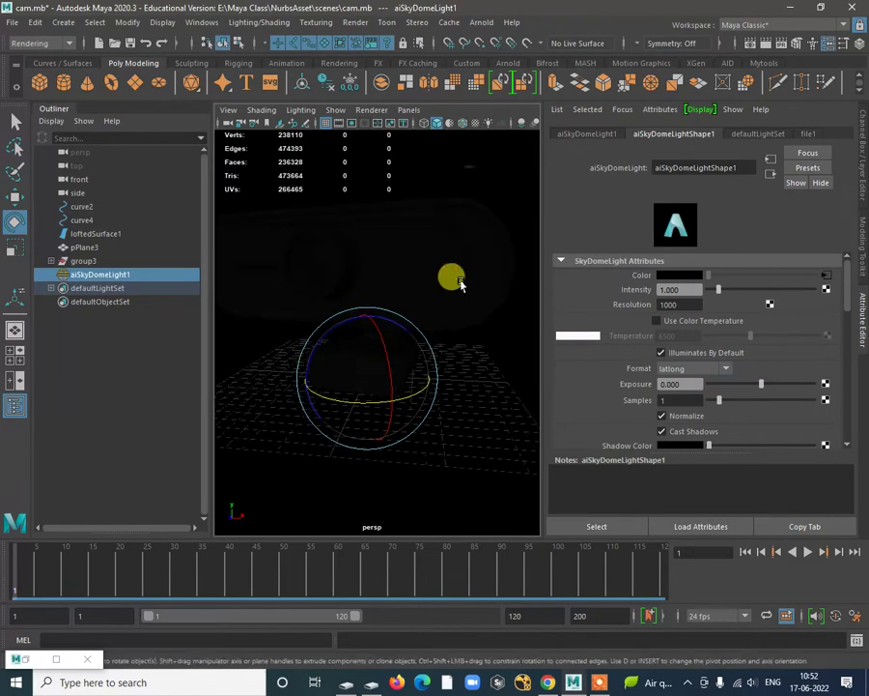
Step: Turn on the perspective camera's Resolution Gate and display the scene in wireframe
{"action": "left_click", "coordinate": [229, 109]}
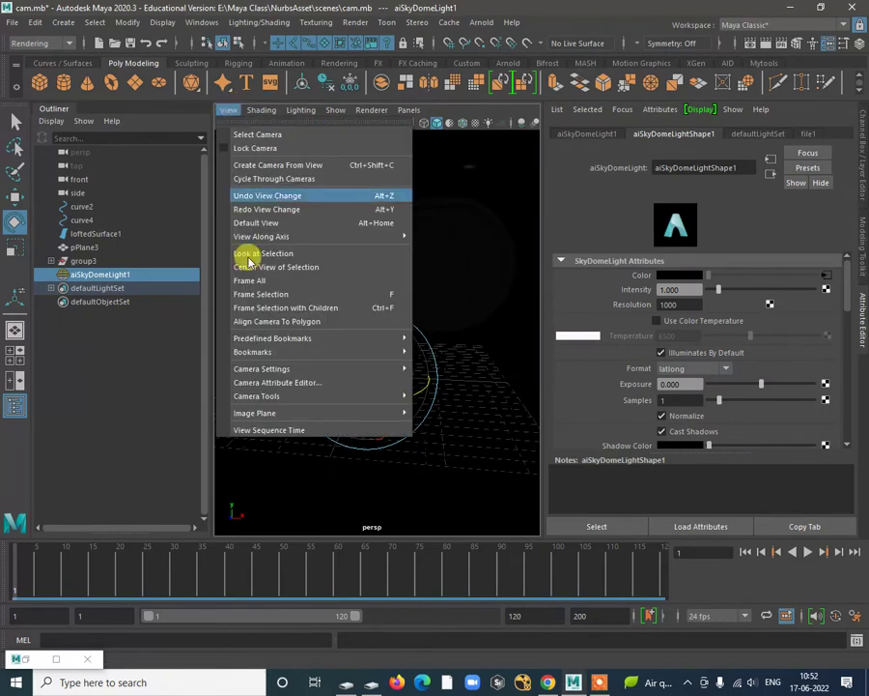
{"action": "mouse_move", "coordinate": [295, 372]}
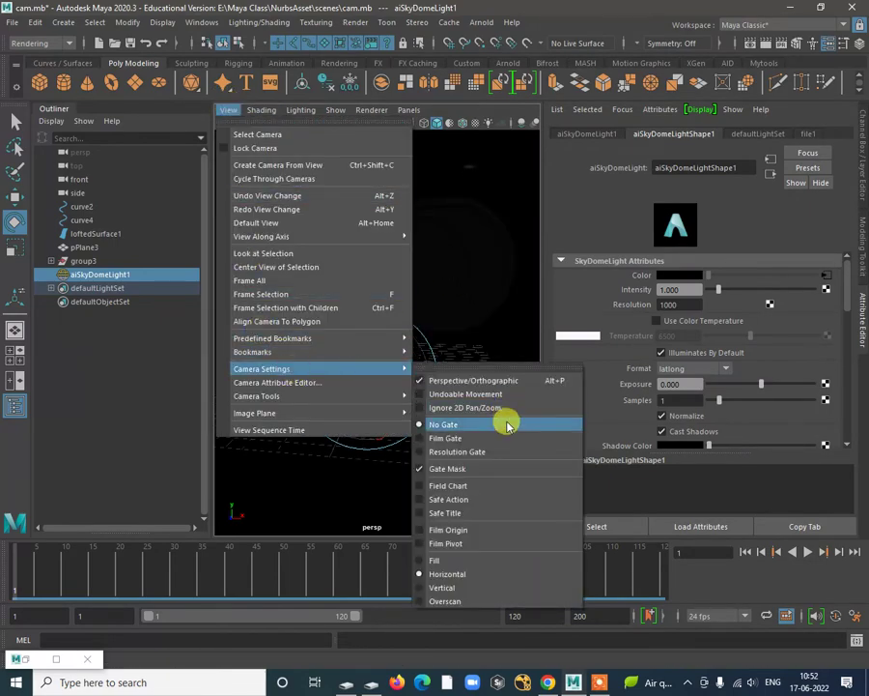
{"action": "left_click", "coordinate": [483, 451]}
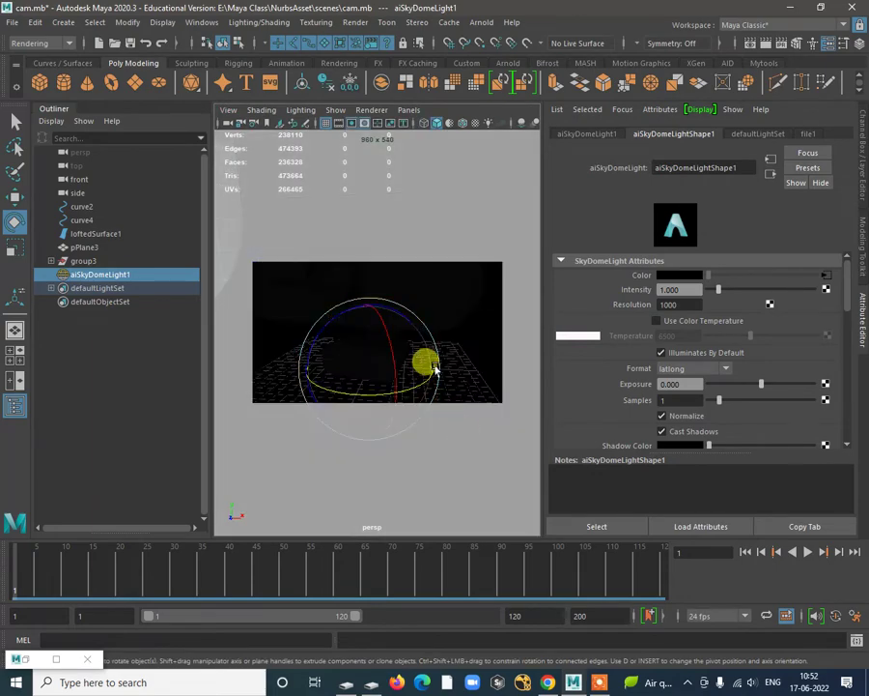
{"action": "key", "text": "4"}
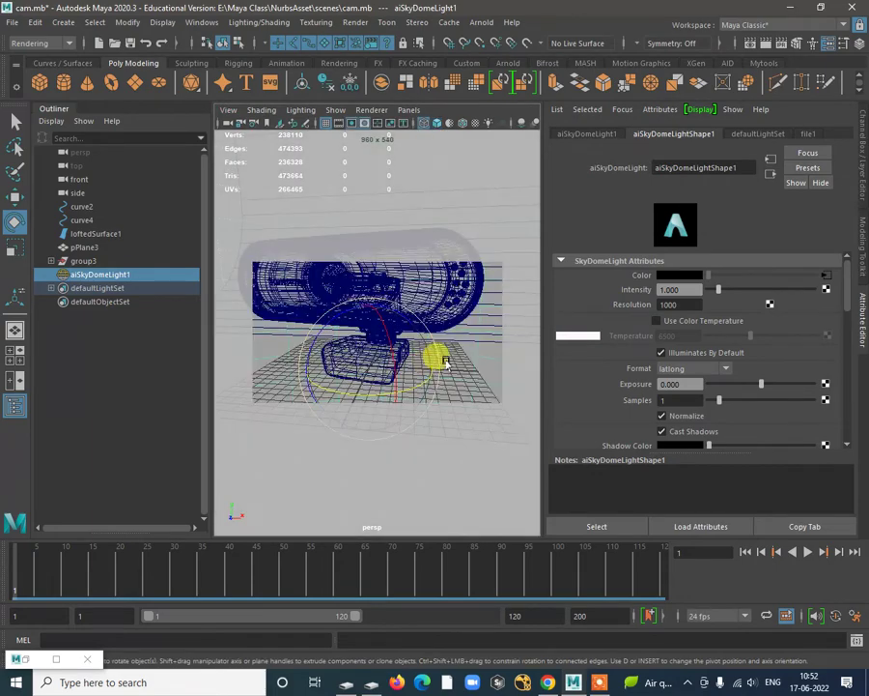
Step: Pull the perspective camera back so the whole webcam fits inside the resolution gate, check the Arnold render and close its window
{"action": "left_click_drag", "start_coordinate": [445, 363], "coordinate": [472, 358], "text": "alt"}
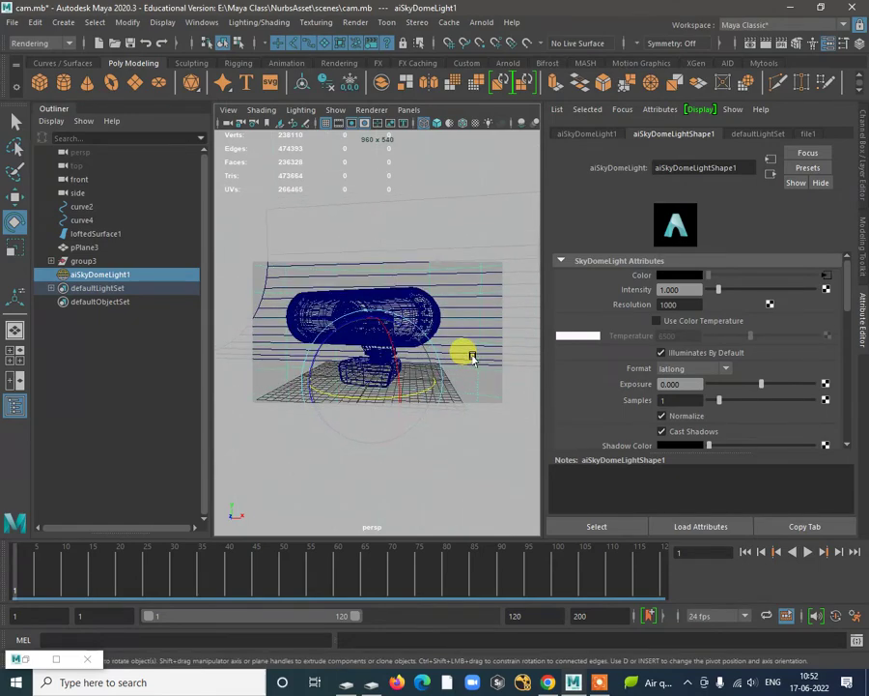
{"action": "left_click", "coordinate": [56, 658]}
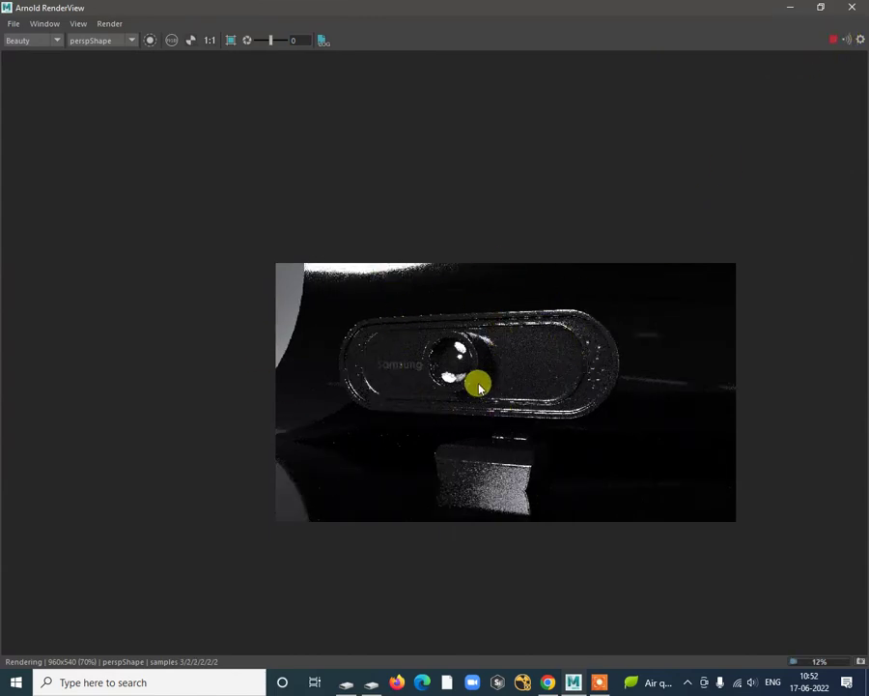
{"action": "left_click", "coordinate": [850, 10]}
Step: Select the backdrop pPlane3 and scale it wider along the X axis to about 137
{"action": "left_click", "coordinate": [471, 312]}
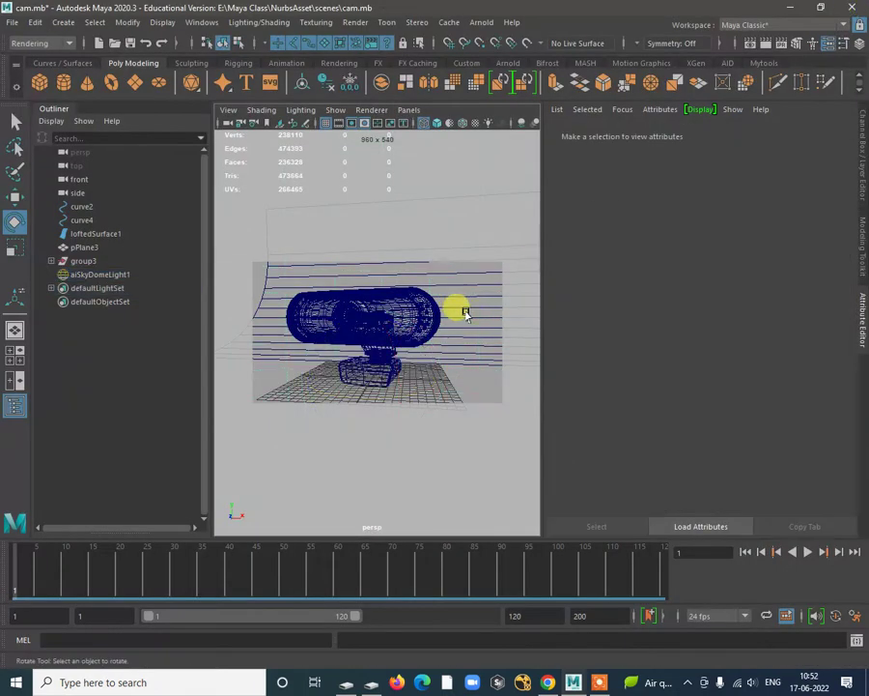
{"action": "left_click", "coordinate": [300, 320]}
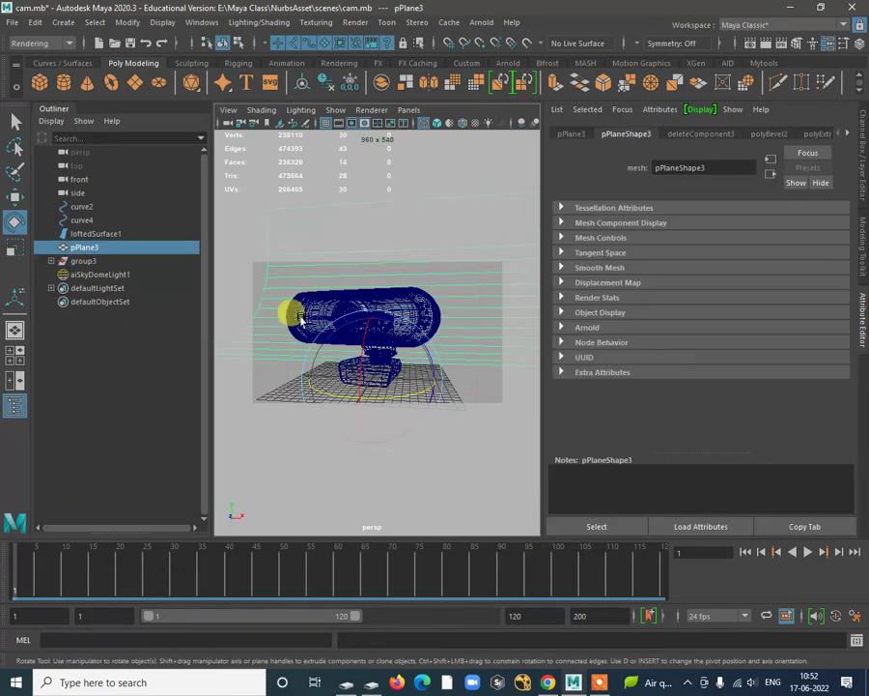
{"action": "key", "text": "r"}
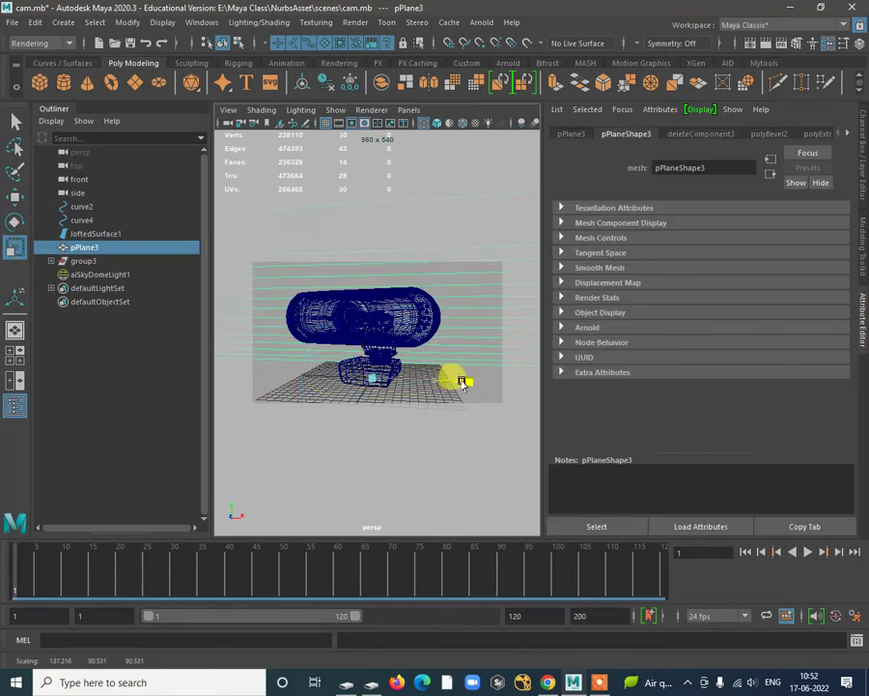
{"action": "left_click_drag", "start_coordinate": [462, 381], "coordinate": [471, 380]}
{"action": "mouse_move", "coordinate": [471, 307]}
{"action": "right_mouse_down"}
{"action": "mouse_move", "coordinate": [514, 279]}
{"action": "mouse_move", "coordinate": [475, 321]}
{"action": "right_mouse_up"}
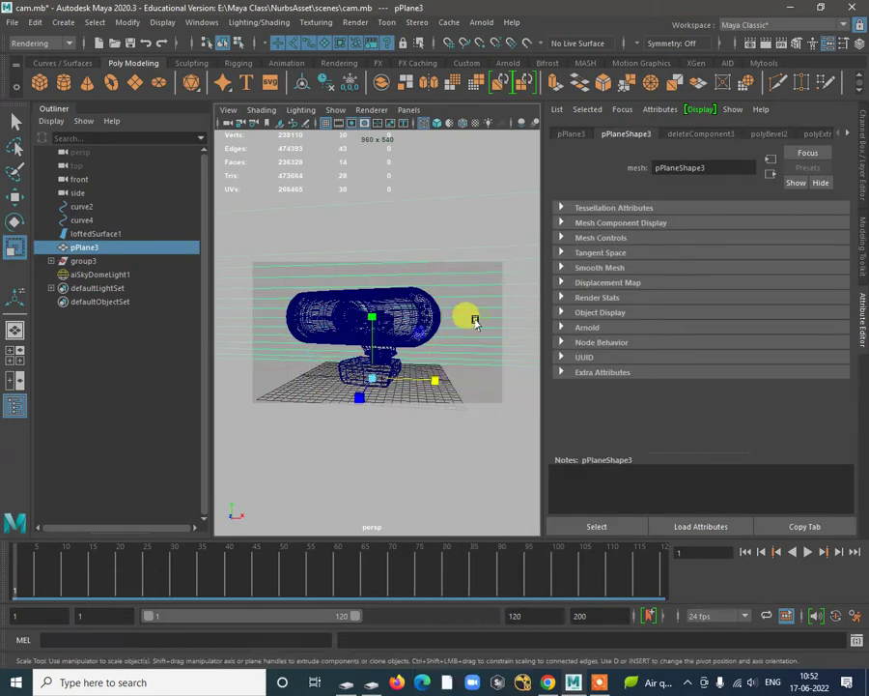
Step: Rotate the skydome light to about -358 degrees around the Y axis
{"action": "left_click", "coordinate": [91, 274]}
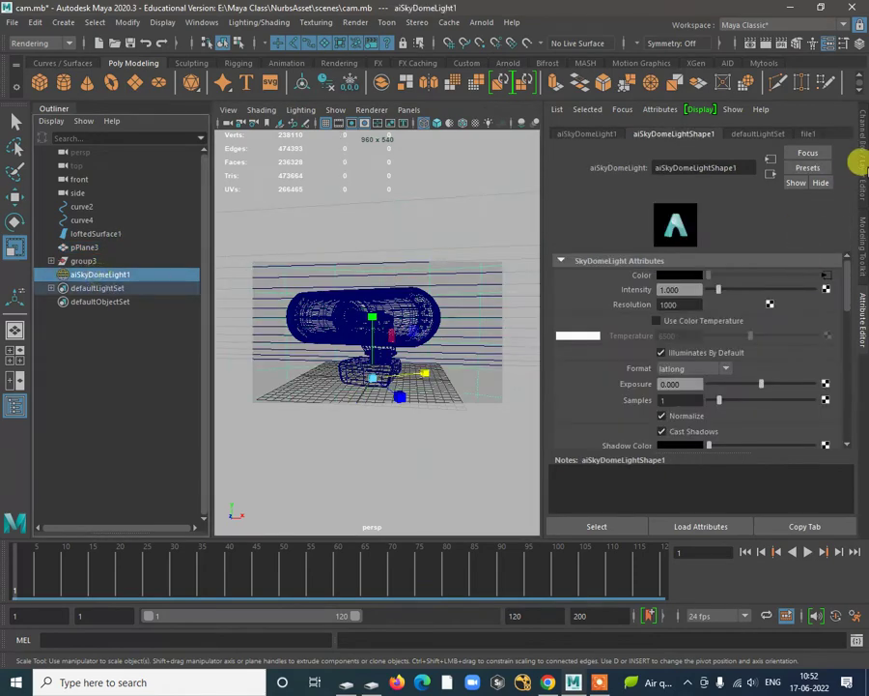
{"action": "left_click", "coordinate": [858, 163]}
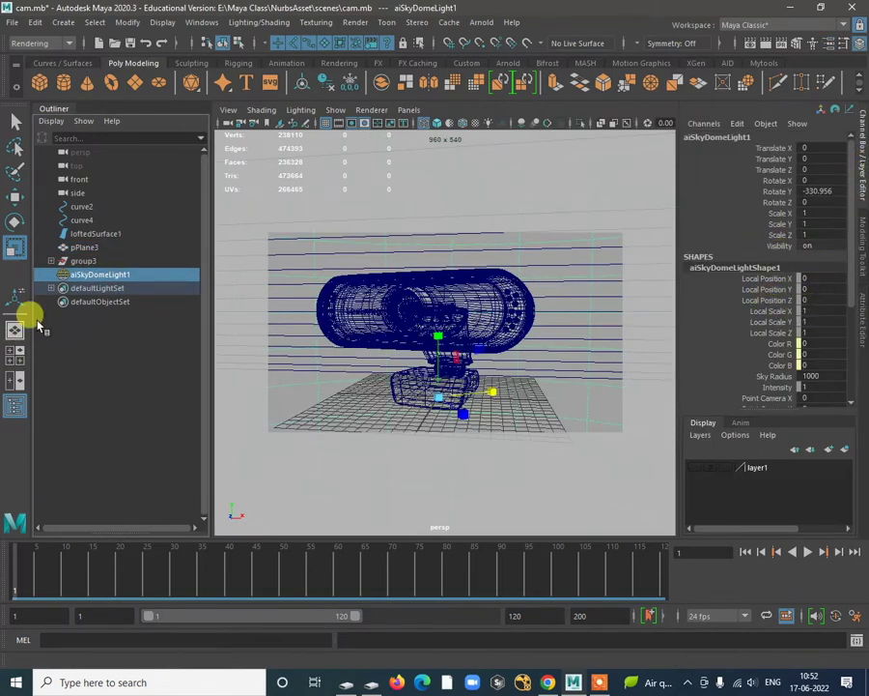
{"action": "left_click", "coordinate": [778, 191]}
{"action": "key", "text": "e"}
{"action": "middle_click_drag", "start_coordinate": [526, 226], "coordinate": [553, 232]}
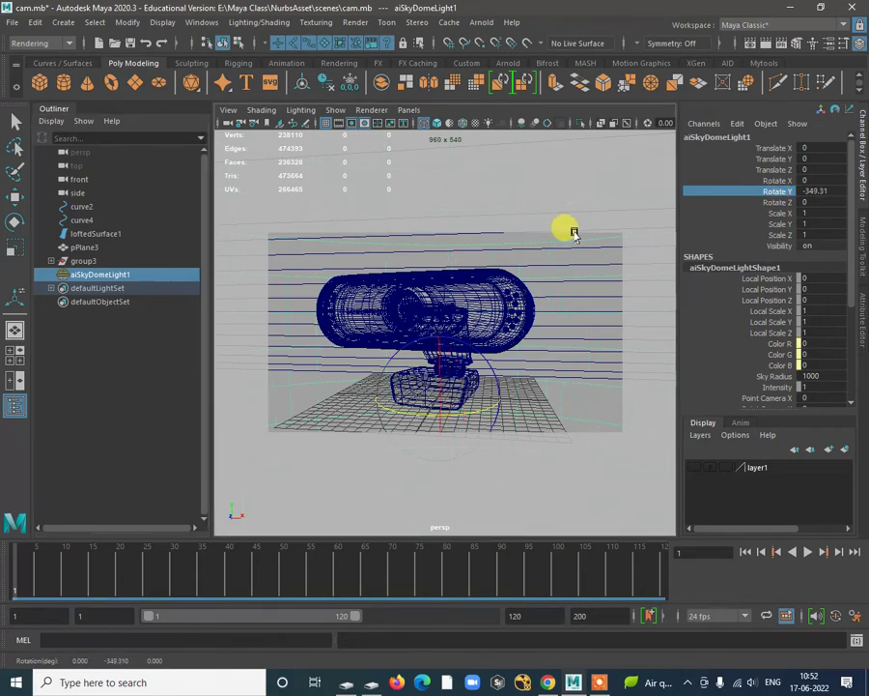
Step: Run an Arnold test render with the rotated skydome lighting, stop it and minimize the render window
{"action": "left_click", "coordinate": [480, 23]}
{"action": "left_click", "coordinate": [502, 60]}
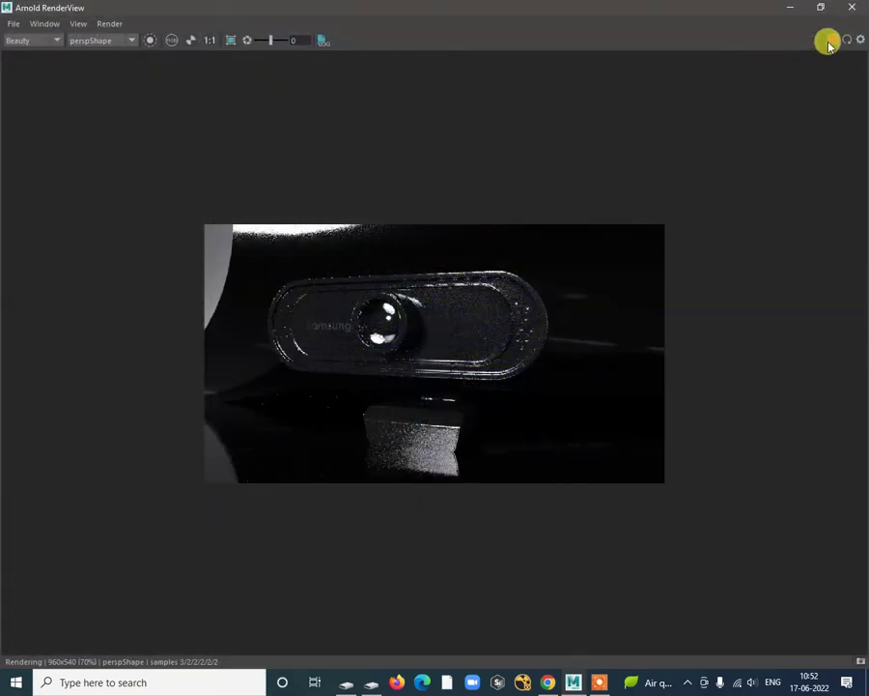
{"action": "left_click", "coordinate": [829, 46]}
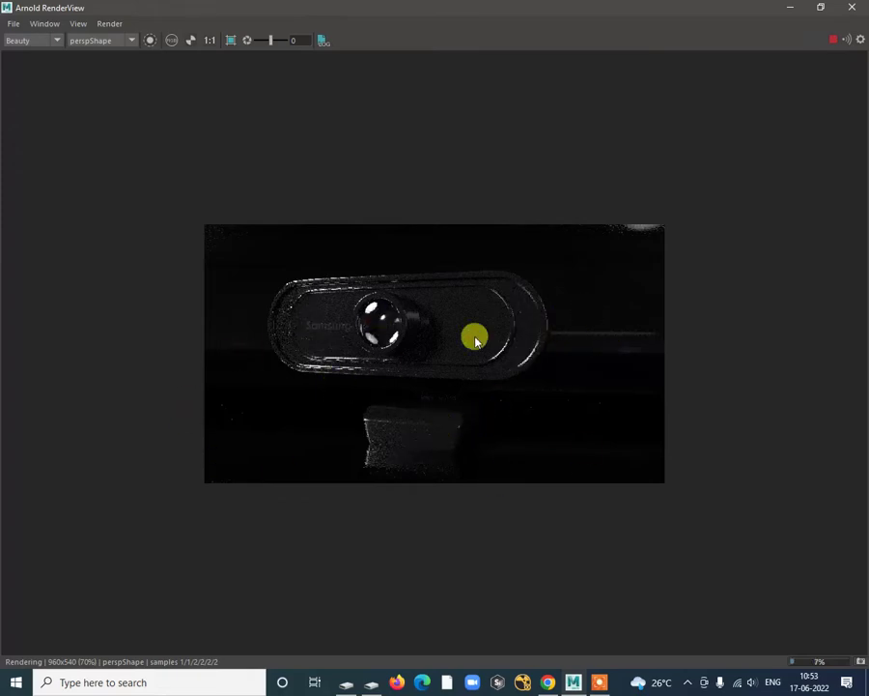
{"action": "key", "text": "Escape"}
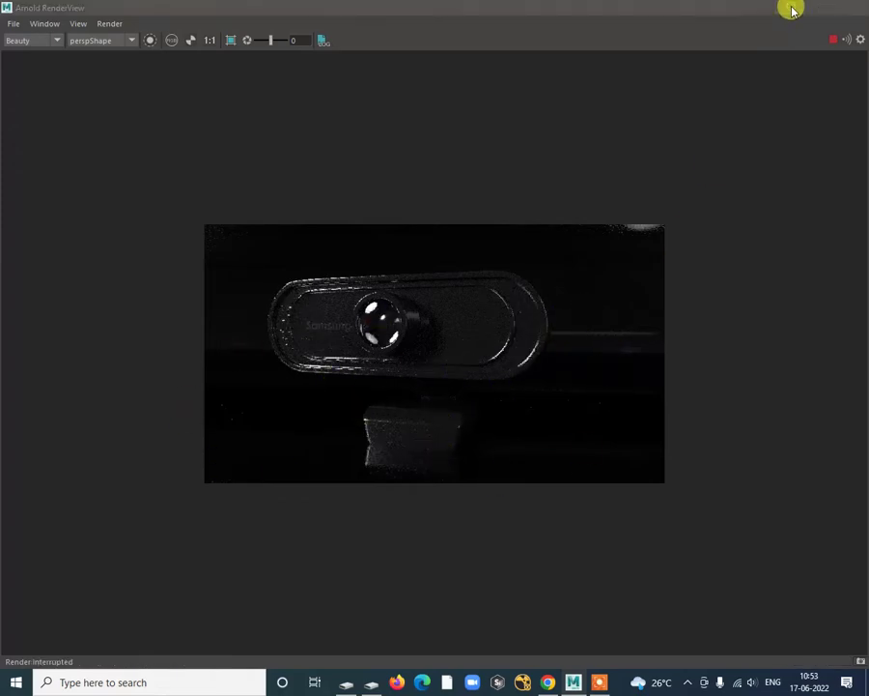
{"action": "left_click", "coordinate": [790, 8]}
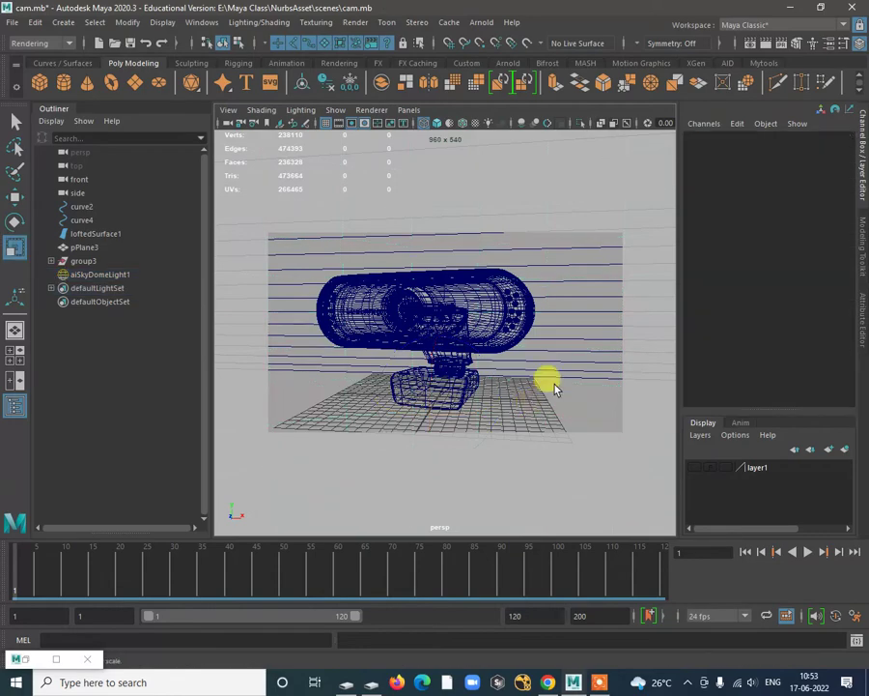
Step: Lighten the base color of the backdrop pPlane3's aiStandardSurface4 material to near white
{"action": "left_click", "coordinate": [570, 351]}
{"action": "right_click_drag", "start_coordinate": [591, 314], "coordinate": [622, 637]}
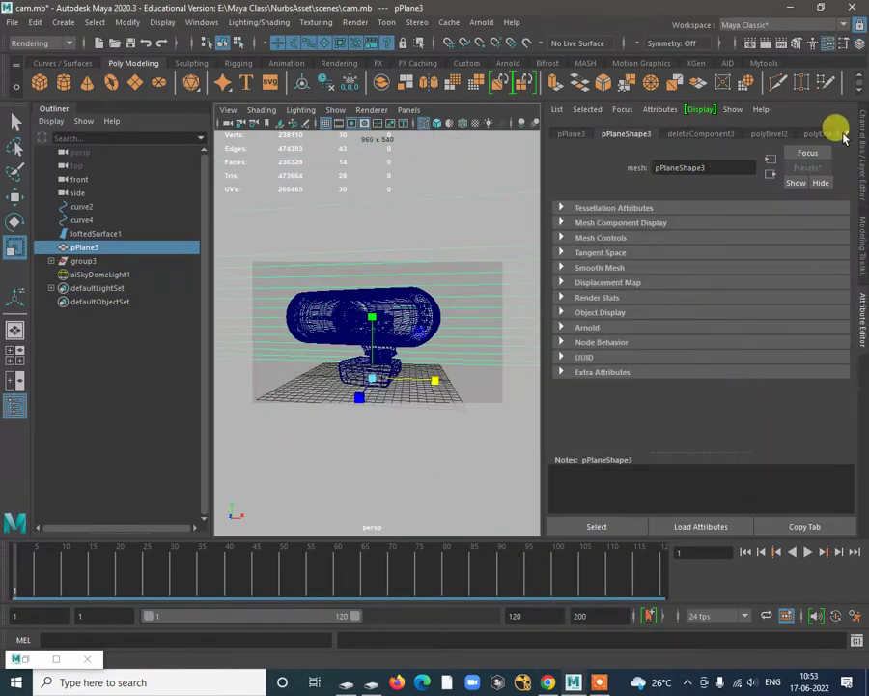
{"action": "left_click", "coordinate": [841, 135]}
{"action": "left_click", "coordinate": [805, 132]}
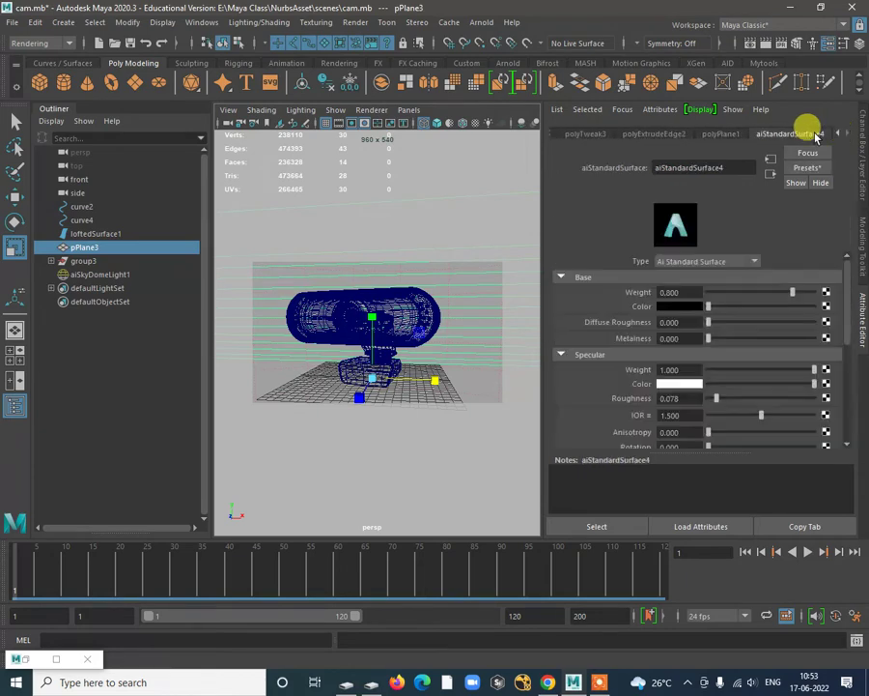
{"action": "left_click_drag", "start_coordinate": [760, 308], "coordinate": [790, 307]}
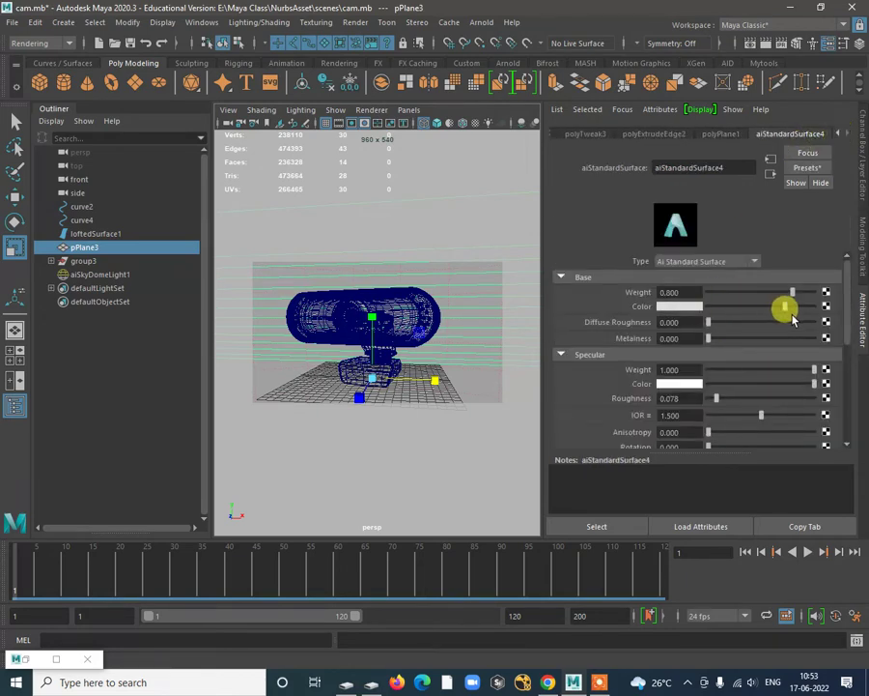
Step: Test render the webcam against the near-white backdrop in Arnold RenderView and minimize the render window
{"action": "left_click", "coordinate": [477, 21]}
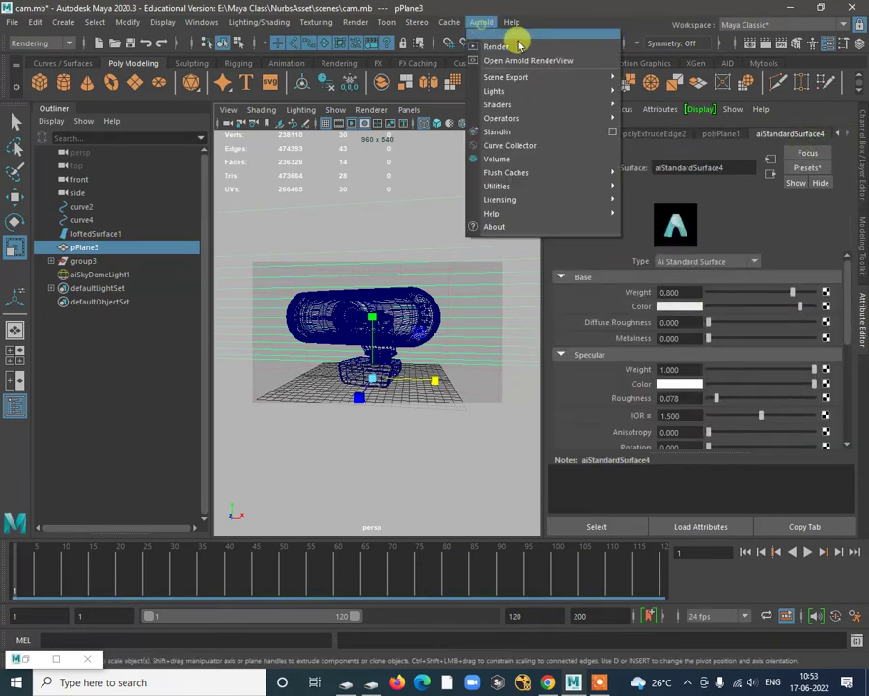
{"action": "left_click", "coordinate": [528, 61]}
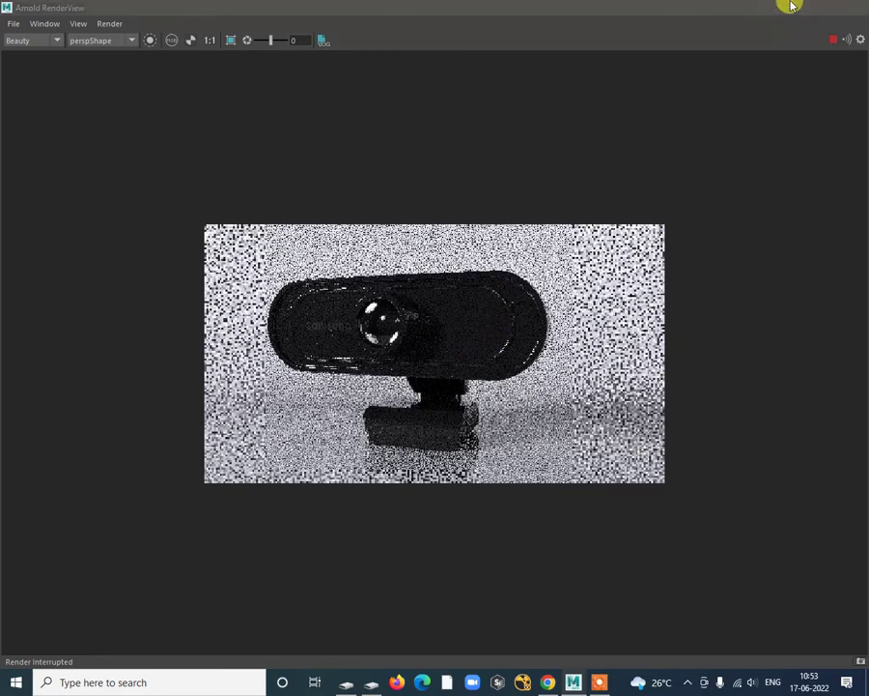
{"action": "left_click", "coordinate": [790, 8]}
Step: Open the webcam casing's aiStandardSurface1 material attributes, rerun the Arnold render and minimize the render window
{"action": "left_click", "coordinate": [434, 315]}
{"action": "right_click_drag", "start_coordinate": [435, 308], "coordinate": [452, 634]}
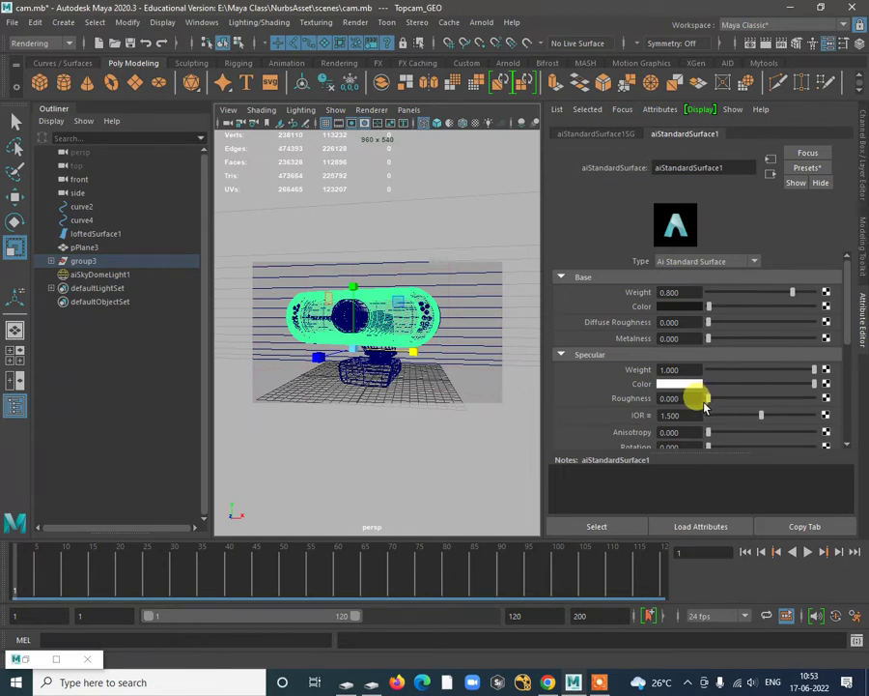
{"action": "left_click", "coordinate": [481, 22]}
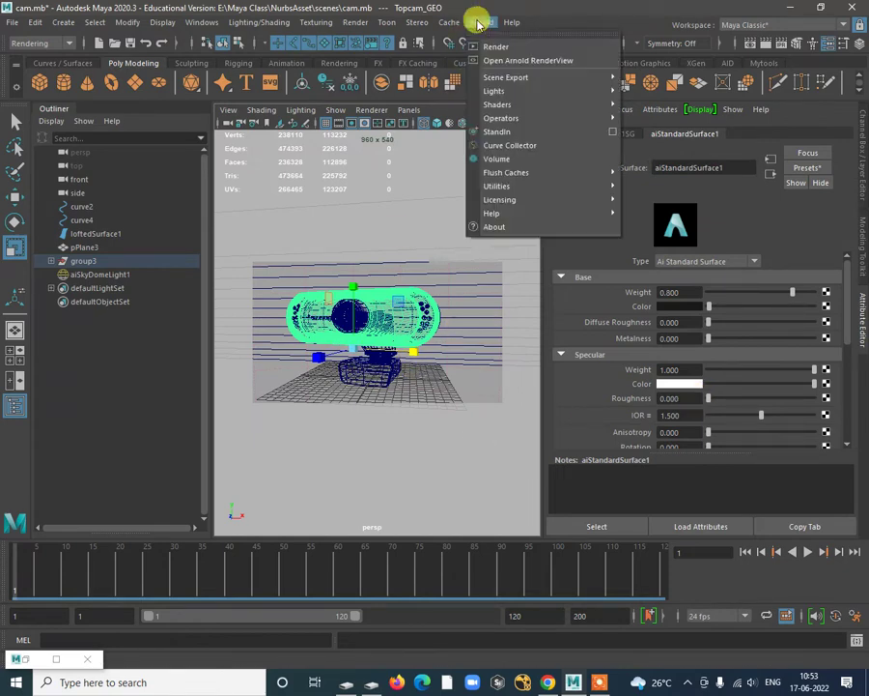
{"action": "left_click", "coordinate": [534, 64]}
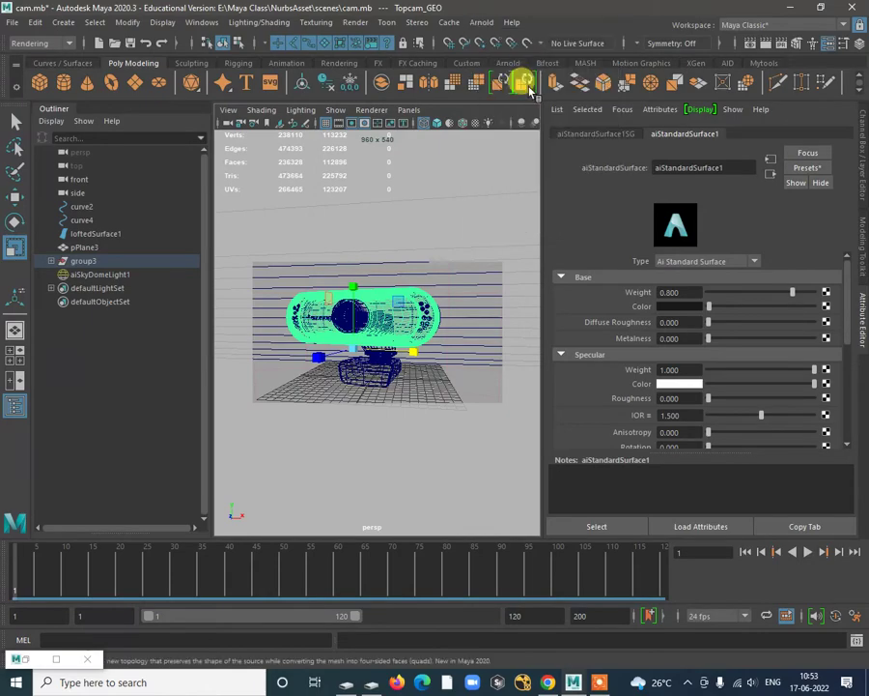
{"action": "left_click", "coordinate": [53, 656]}
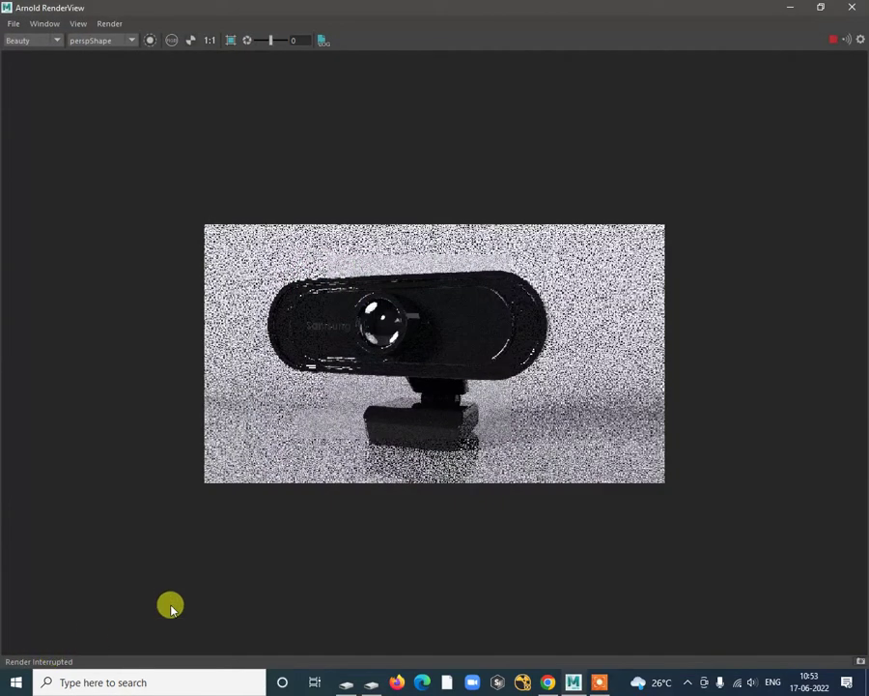
{"action": "left_click", "coordinate": [834, 41]}
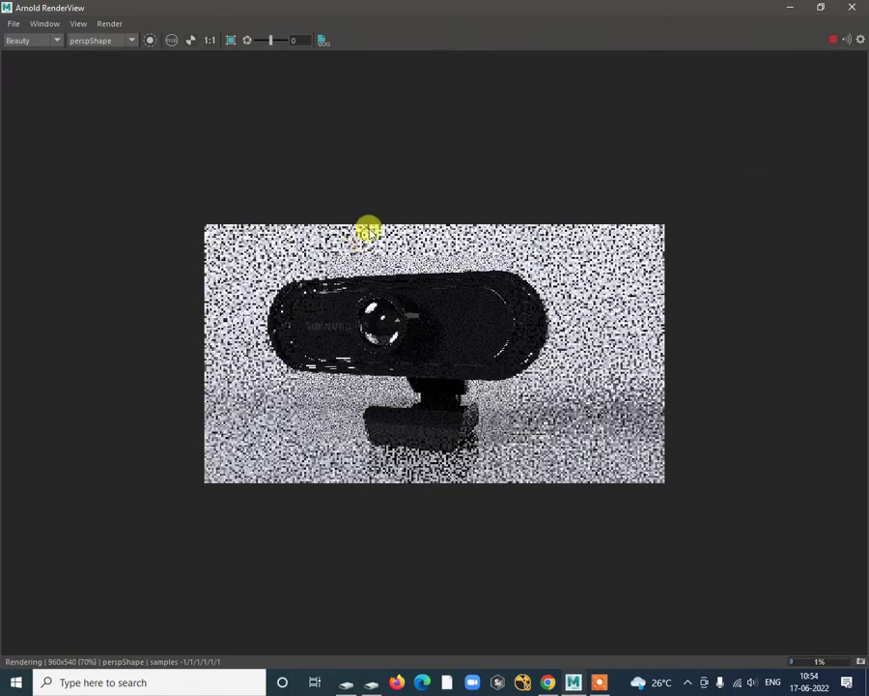
{"action": "left_click", "coordinate": [790, 8]}
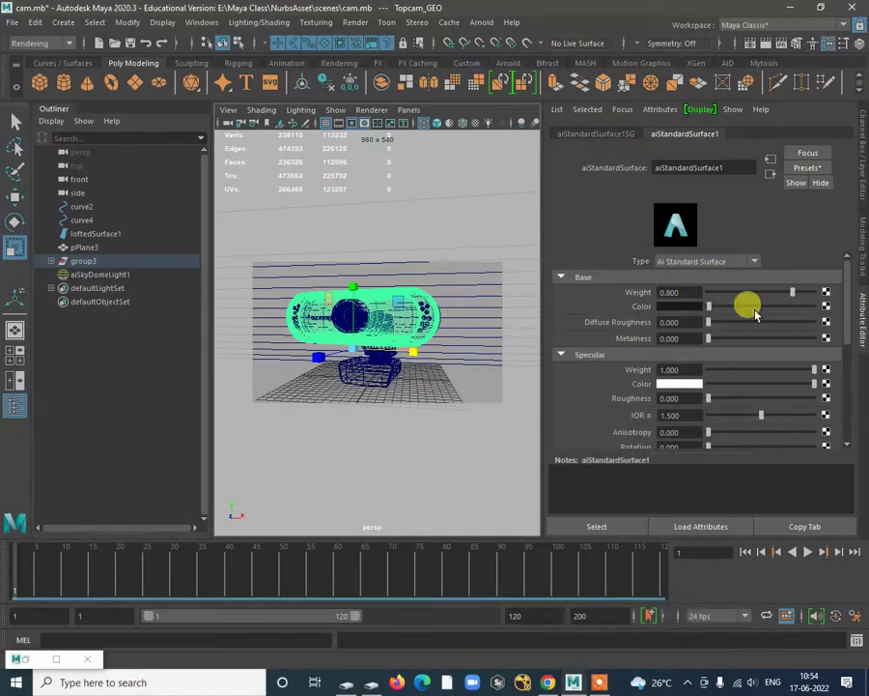
Step: Try a near-white base color on the casing's aiStandardSurface1 in a test render, and darken the color back to dark grey
{"action": "left_click_drag", "start_coordinate": [721, 307], "coordinate": [802, 311]}
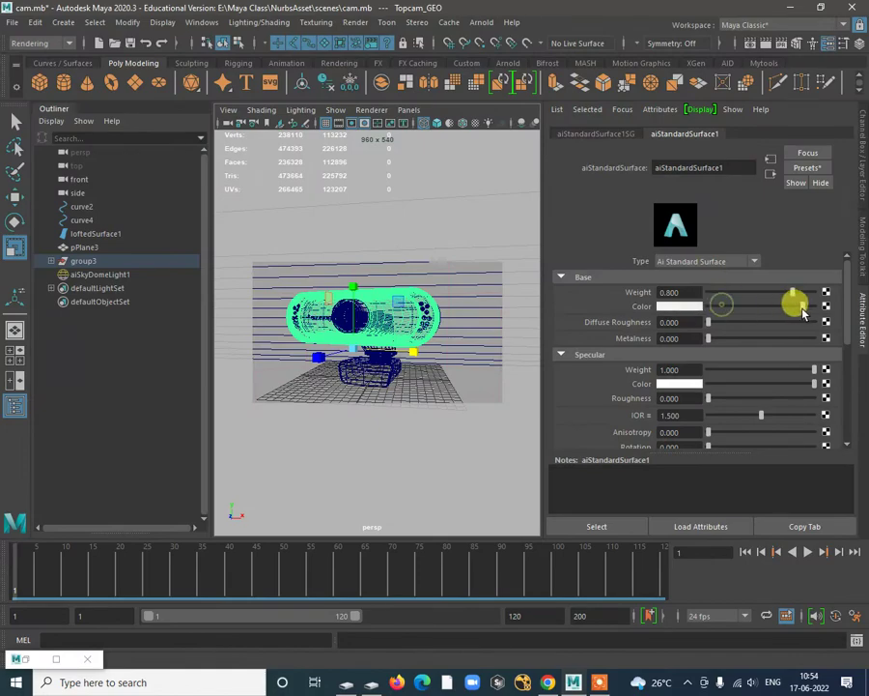
{"action": "left_click", "coordinate": [56, 659]}
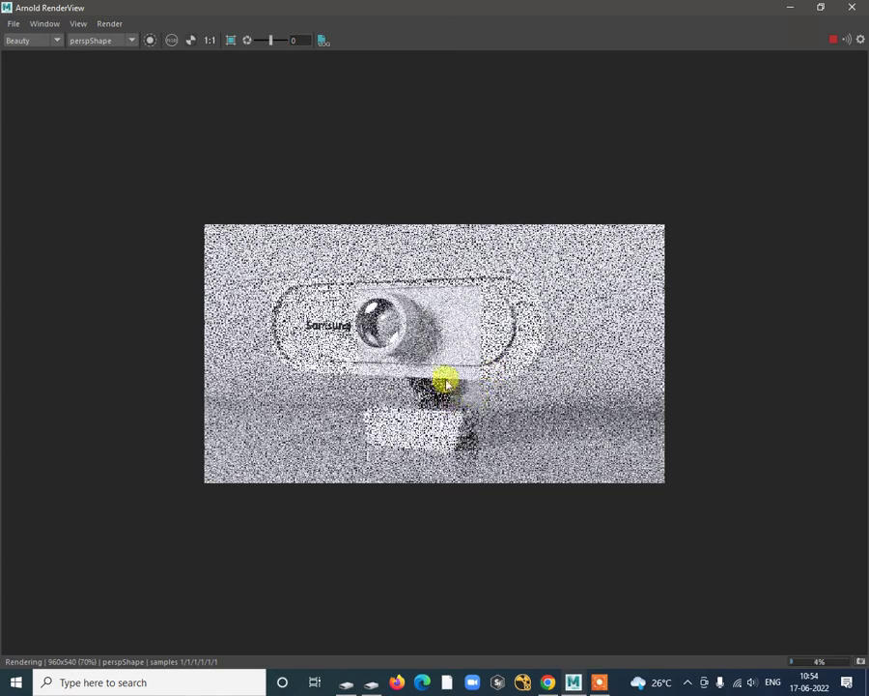
{"action": "key", "text": "Escape"}
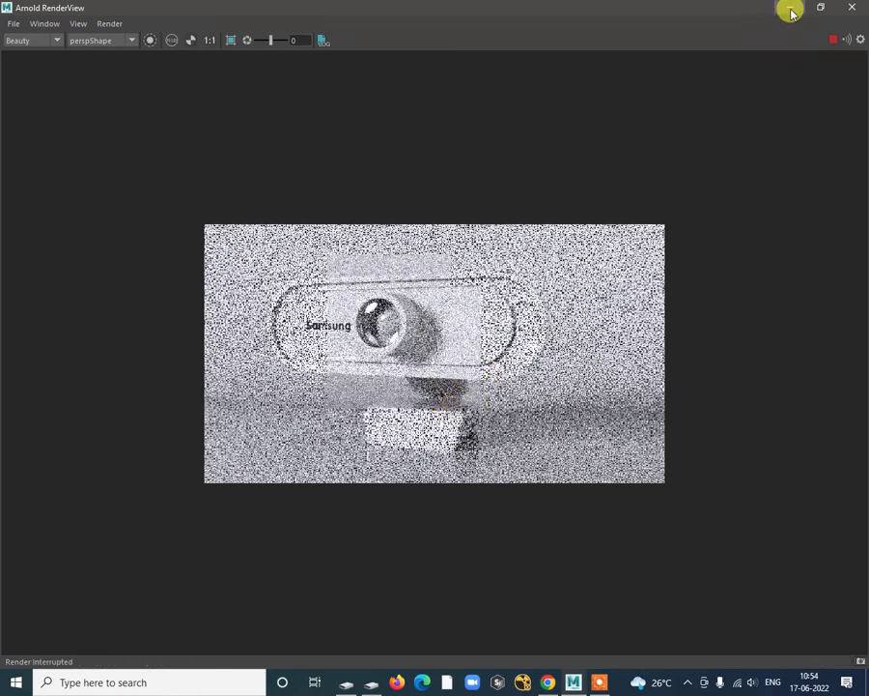
{"action": "left_click", "coordinate": [790, 12]}
{"action": "left_click_drag", "start_coordinate": [769, 304], "coordinate": [715, 309]}
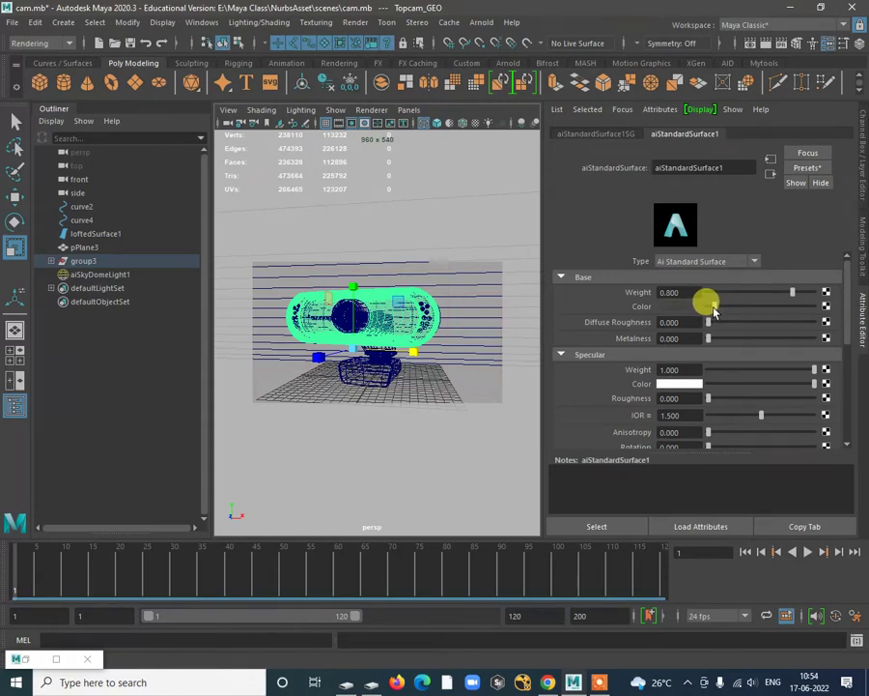
Step: Select Lens_GEO around the webcam's lens and assign it a new aiStandardSurface material
{"action": "left_click", "coordinate": [353, 324]}
{"action": "left_click", "coordinate": [364, 320]}
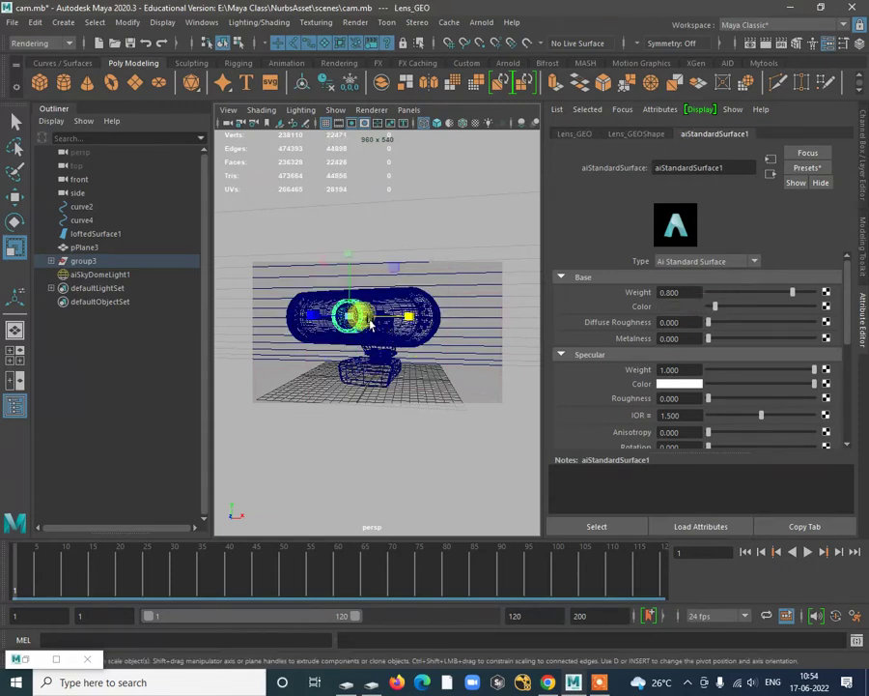
{"action": "right_click_drag", "start_coordinate": [359, 312], "coordinate": [350, 635]}
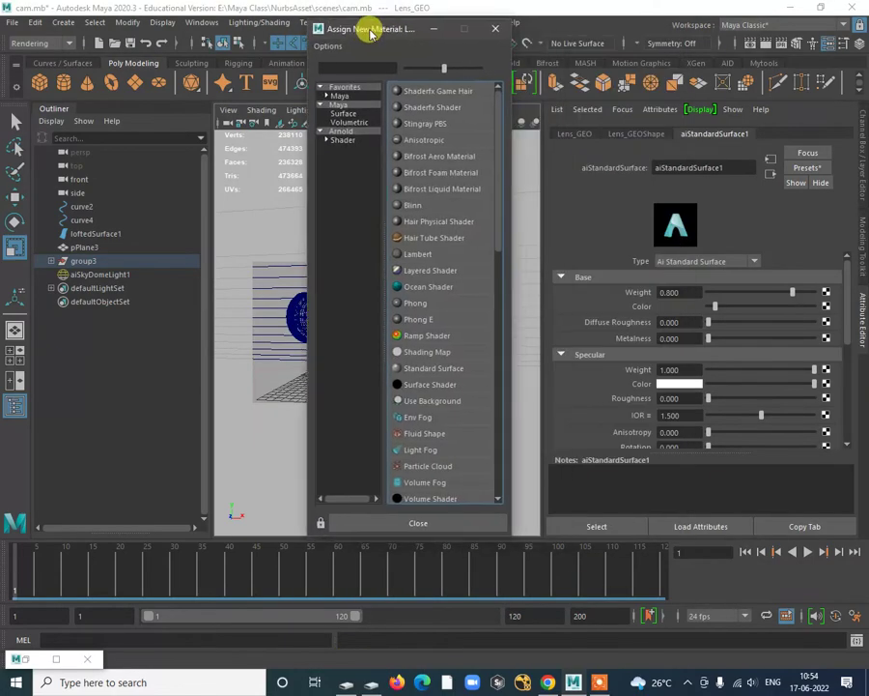
{"action": "left_click", "coordinate": [343, 140]}
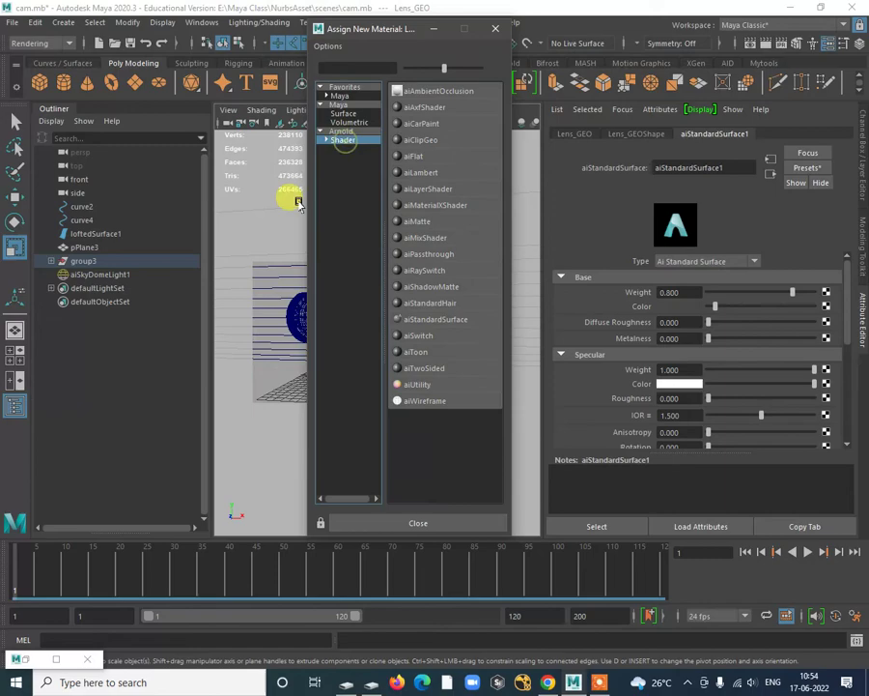
{"action": "left_click", "coordinate": [433, 319]}
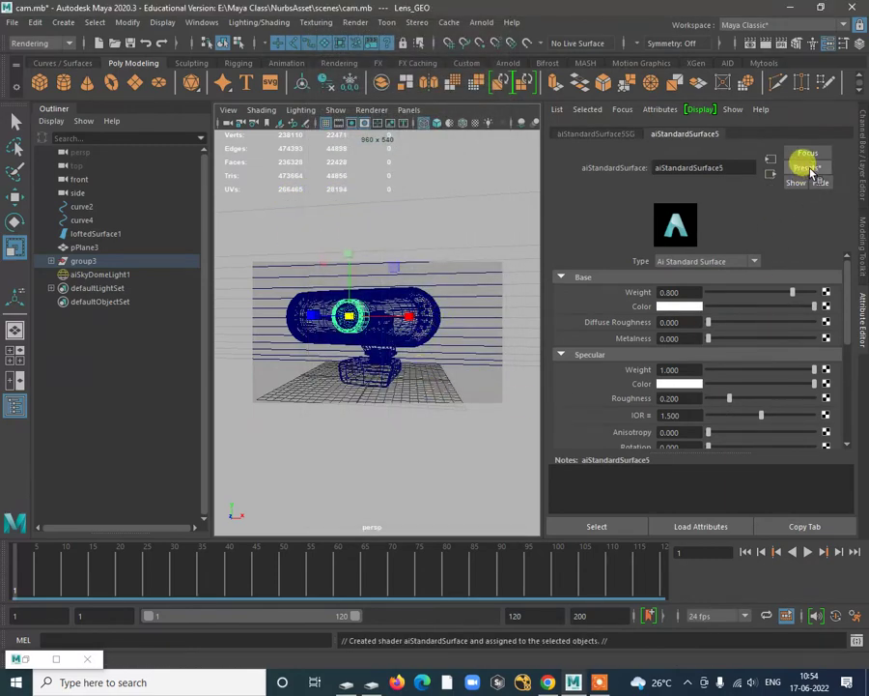
Step: Replace the settings of the lens's aiStandardSurface5 material with the Chrome preset
{"action": "left_click", "coordinate": [807, 170]}
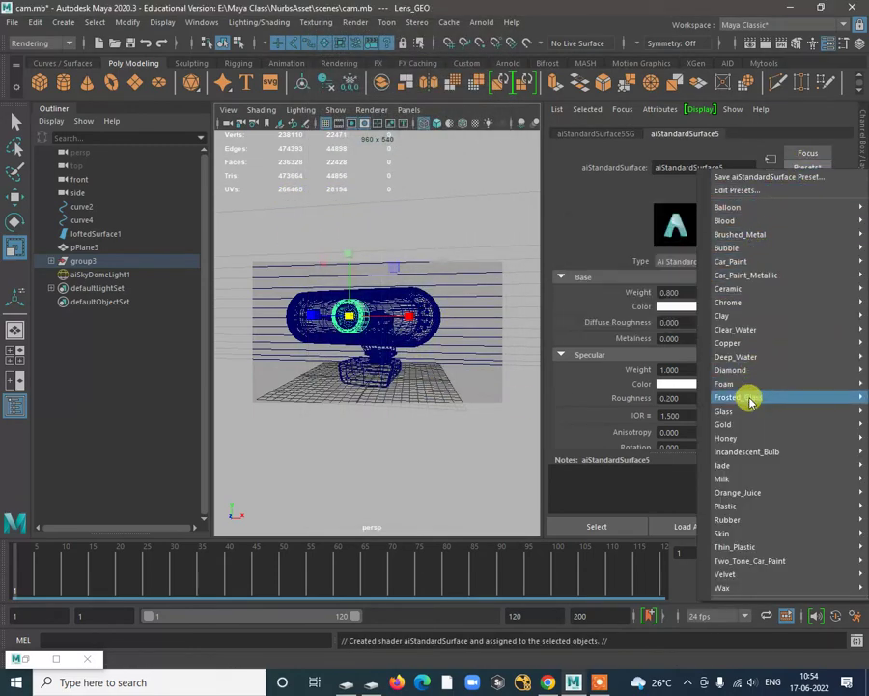
{"action": "mouse_move", "coordinate": [760, 207]}
{"action": "mouse_move", "coordinate": [735, 373]}
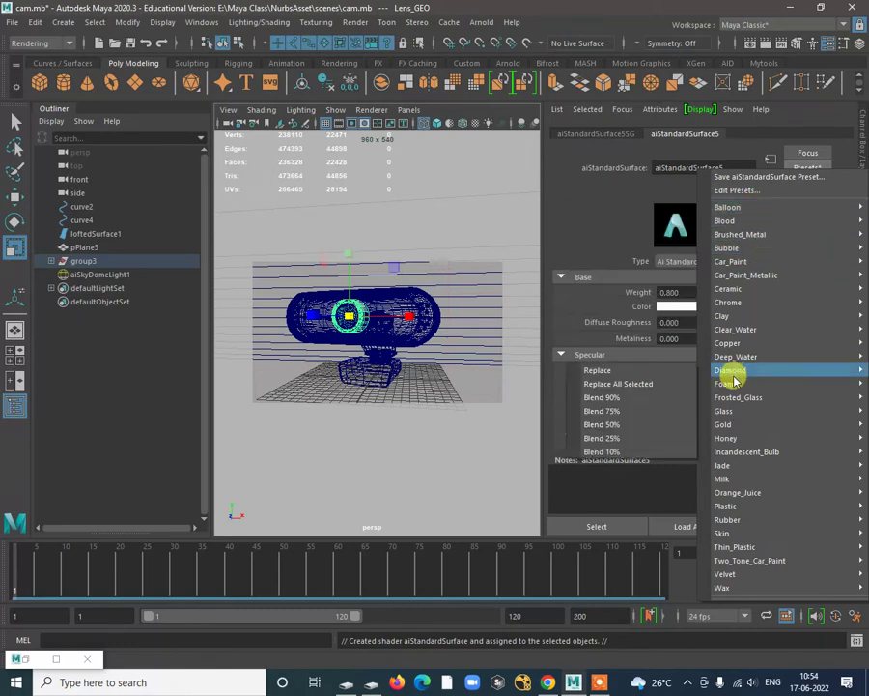
{"action": "mouse_move", "coordinate": [746, 519]}
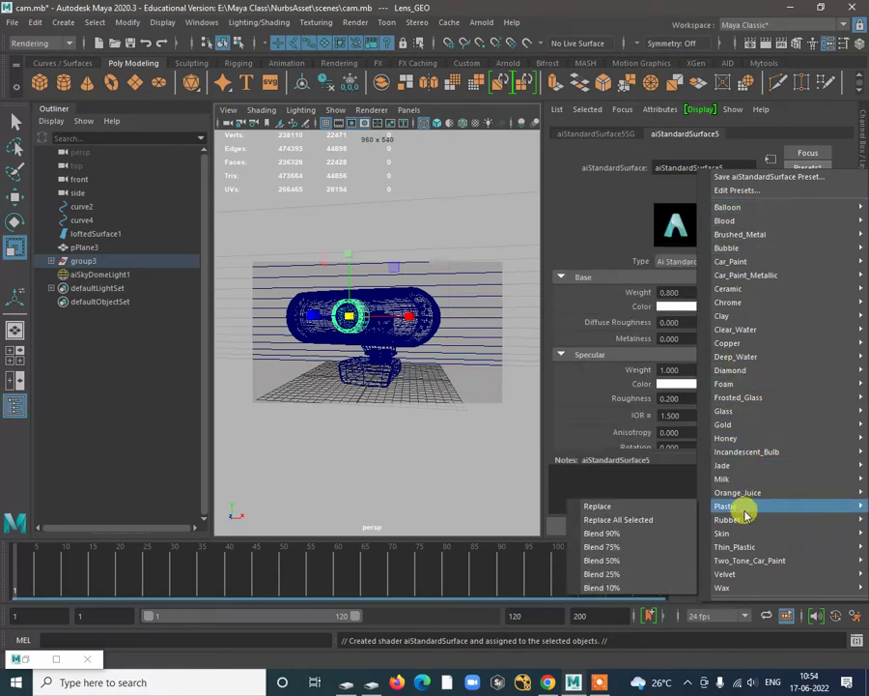
{"action": "mouse_move", "coordinate": [722, 303]}
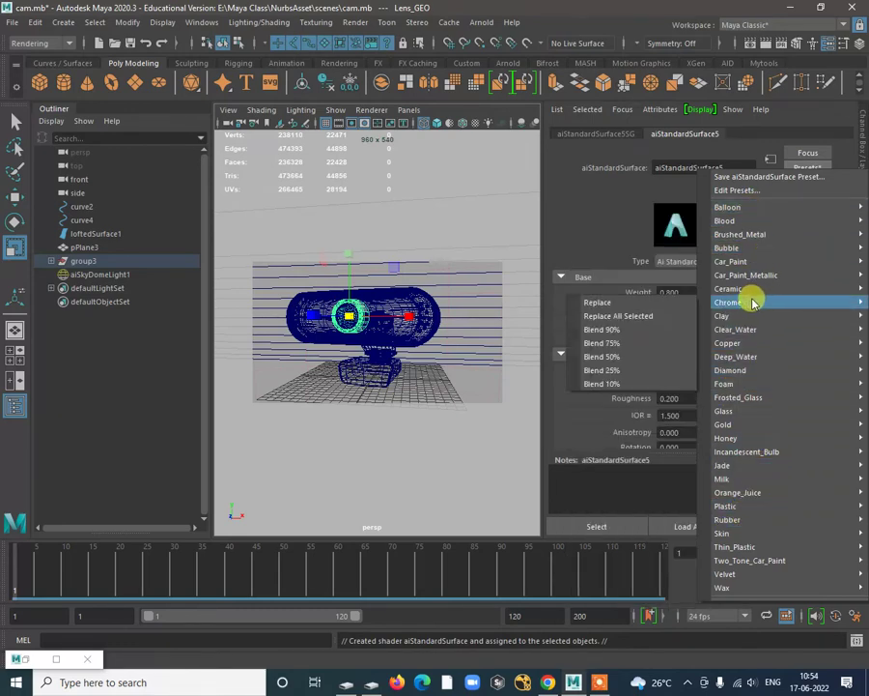
{"action": "left_click", "coordinate": [659, 302]}
Step: Test render the chrome lens in Arnold RenderView, examine it up close, stop the render and close the window
{"action": "left_click", "coordinate": [489, 25]}
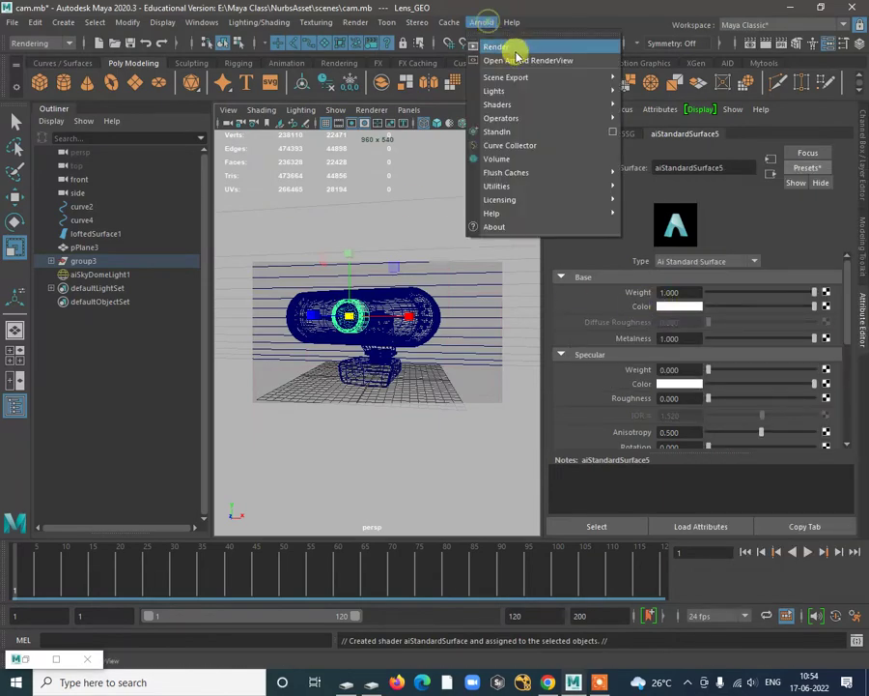
{"action": "left_click", "coordinate": [517, 61]}
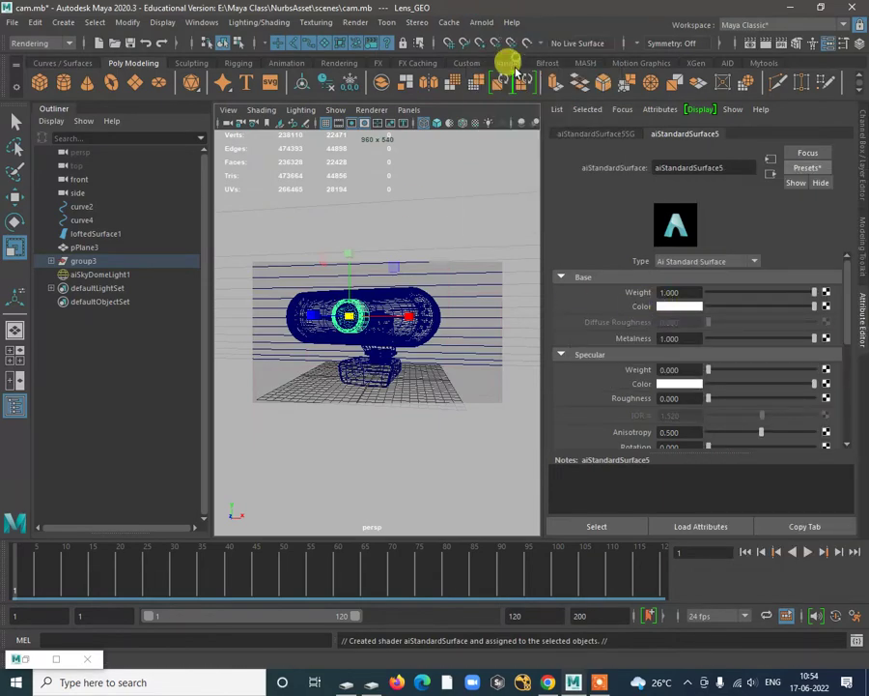
{"action": "left_click", "coordinate": [56, 661]}
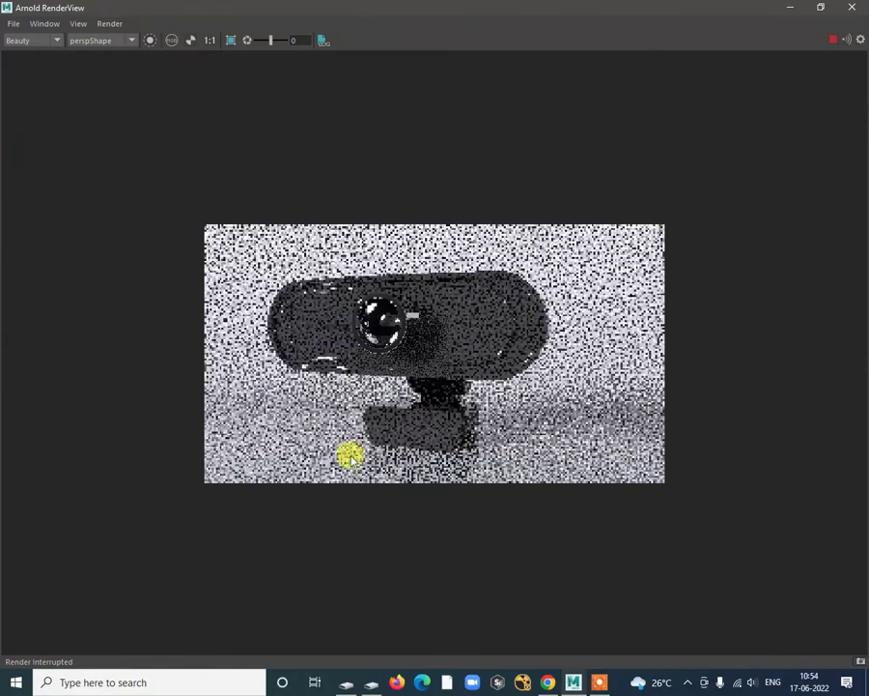
{"action": "left_click", "coordinate": [833, 41]}
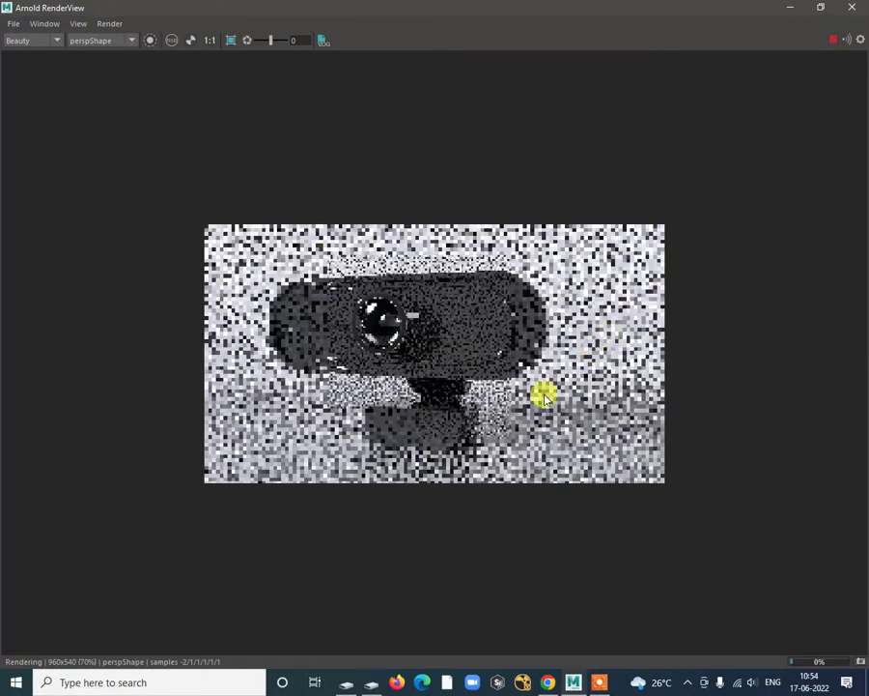
{"action": "scroll", "coordinate": [417, 326], "scroll_direction": "up", "scroll_amount": 2}
{"action": "scroll", "coordinate": [418, 326], "scroll_direction": "up", "scroll_amount": 2}
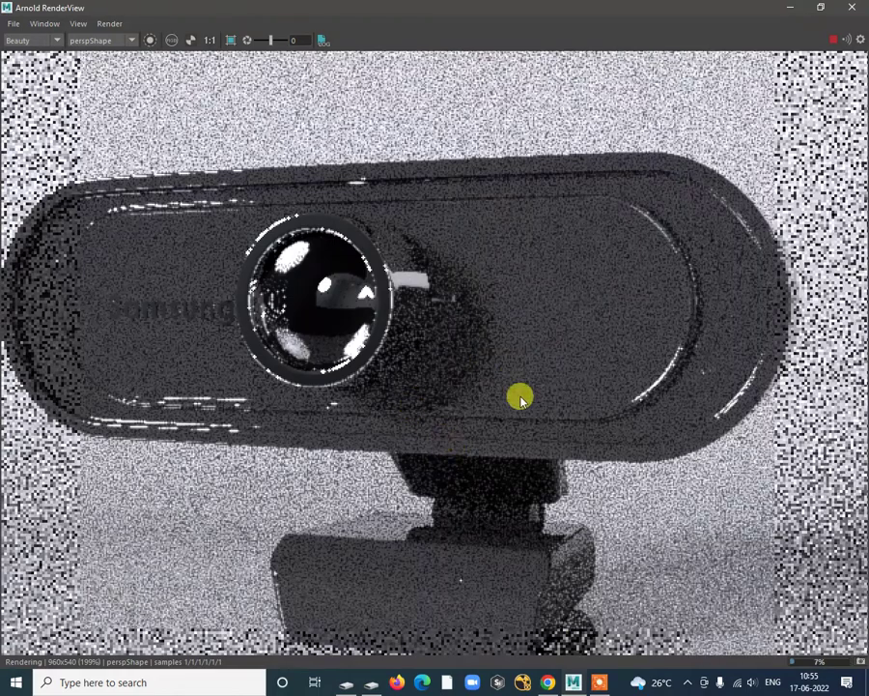
{"action": "key", "text": "Escape"}
{"action": "left_click", "coordinate": [848, 10]}
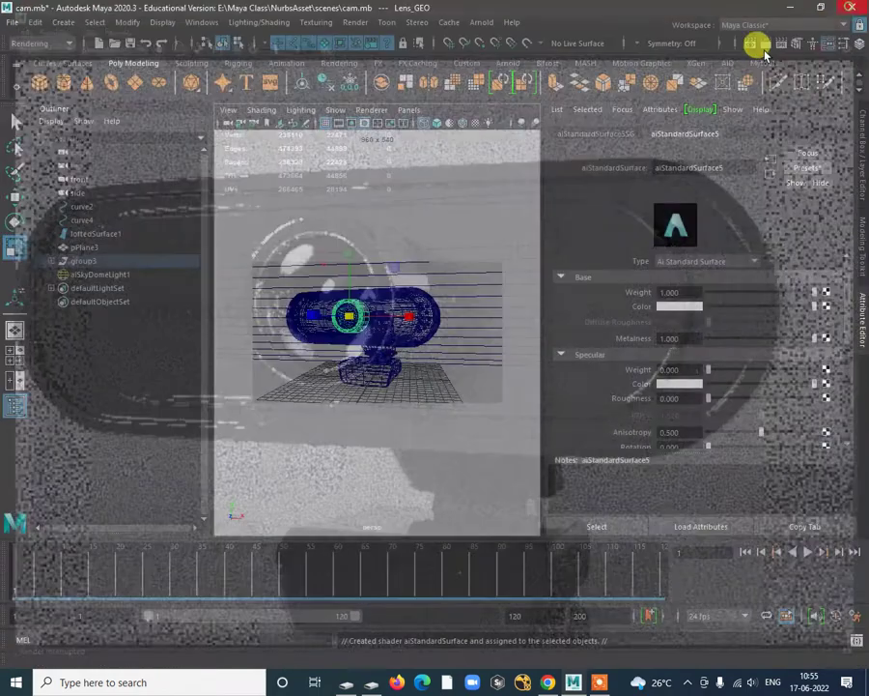
Step: Set the webcam casing's aiStandardSurface1 base color to black and its specular roughness to 0.175
{"action": "left_click", "coordinate": [431, 307]}
{"action": "left_click", "coordinate": [430, 307]}
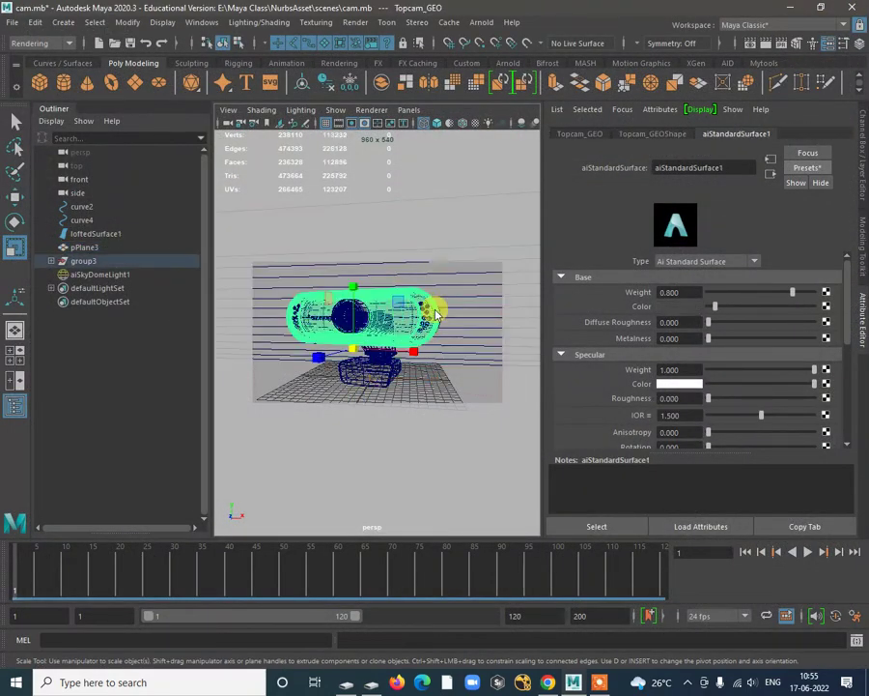
{"action": "right_click_drag", "start_coordinate": [405, 305], "coordinate": [442, 630]}
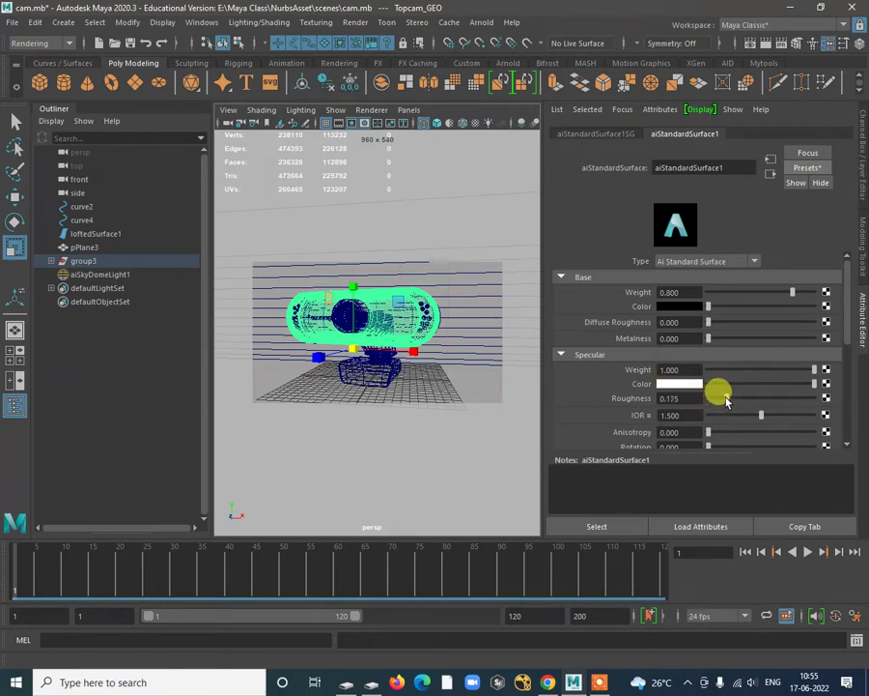
Step: Test render the black casing in Arnold RenderView, inspect the webcam's body and stand, and close the render window
{"action": "left_click", "coordinate": [481, 22]}
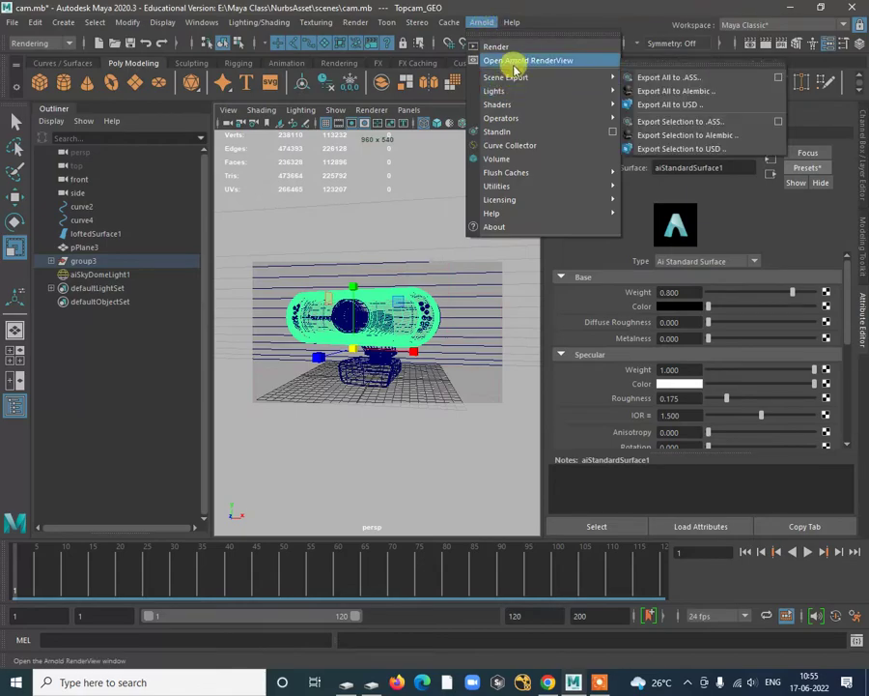
{"action": "left_click", "coordinate": [496, 59]}
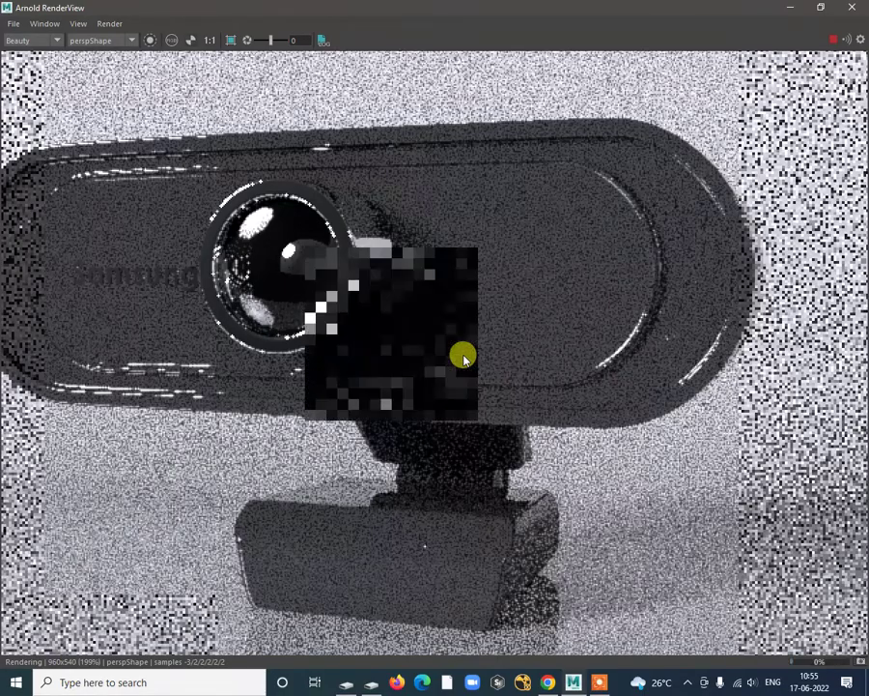
{"action": "scroll", "coordinate": [464, 357], "scroll_direction": "down", "scroll_amount": 2}
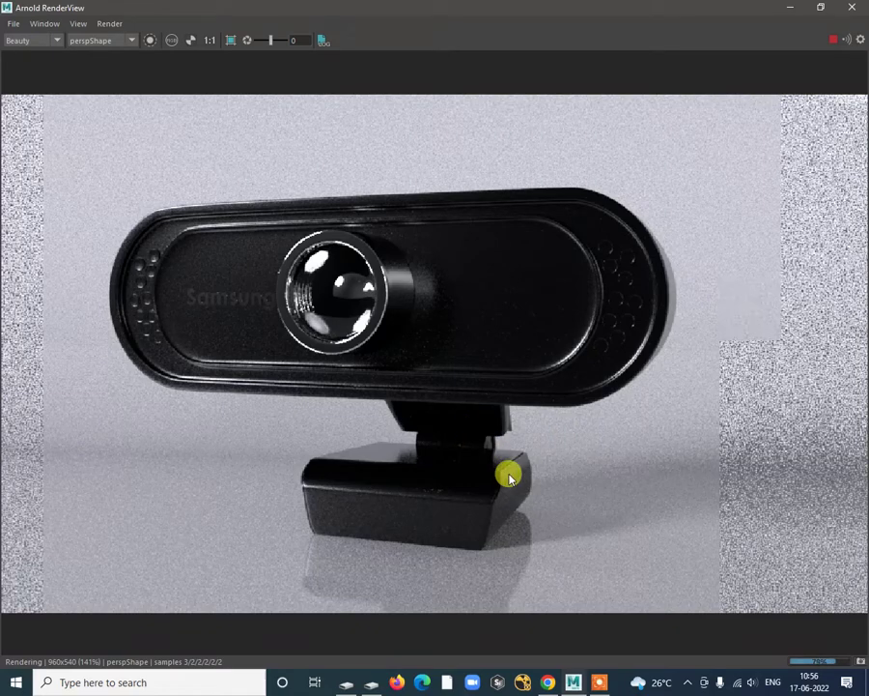
{"action": "scroll", "coordinate": [505, 598], "scroll_direction": "up", "scroll_amount": 3}
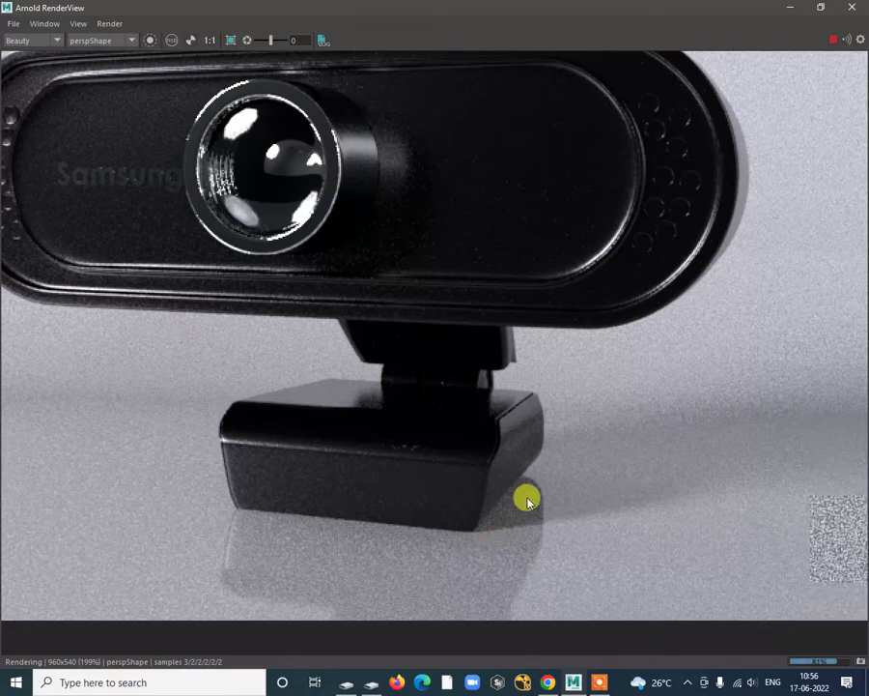
{"action": "scroll", "coordinate": [617, 427], "scroll_direction": "down", "scroll_amount": 3}
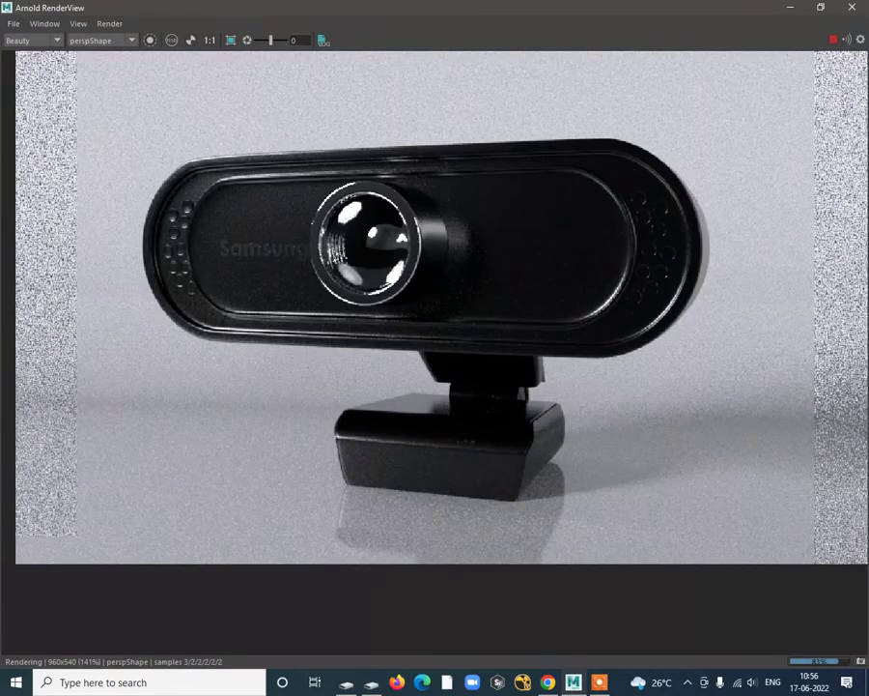
{"action": "left_click", "coordinate": [852, 6]}
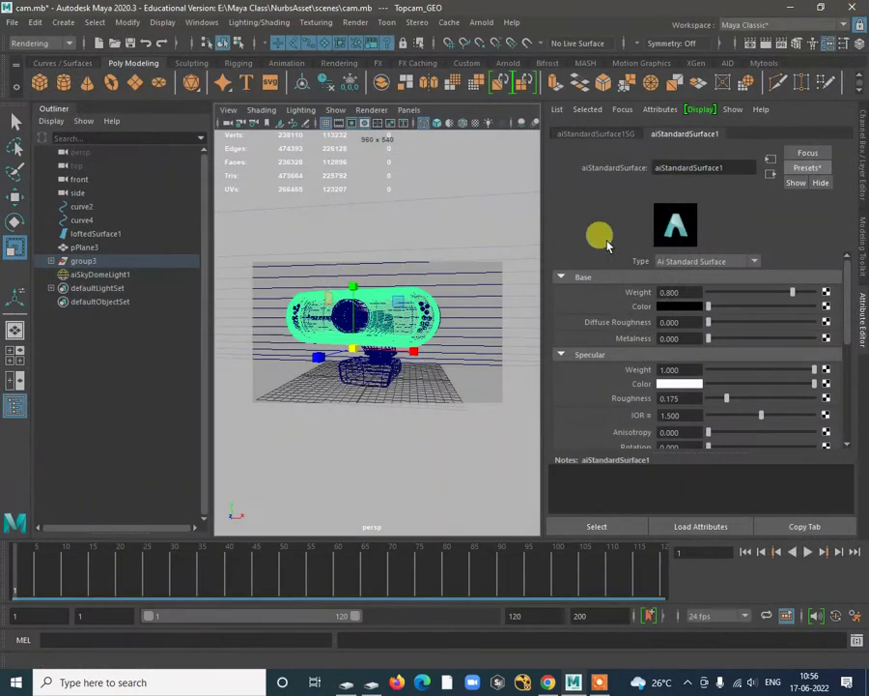
Step: Set aiSkyDomeLight1 to 4 samples and an exposure of 0.263
{"action": "left_click", "coordinate": [92, 275]}
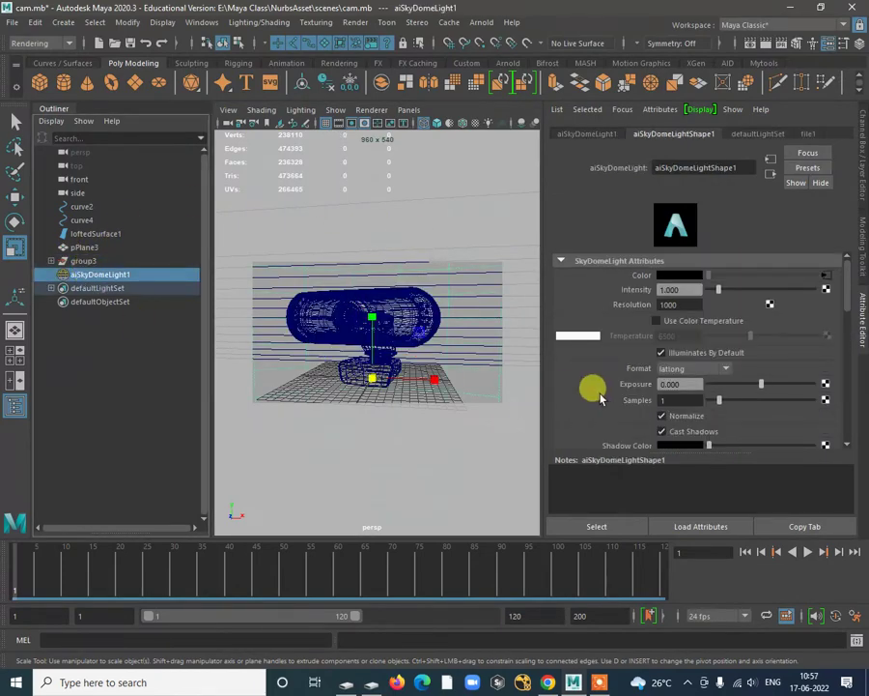
{"action": "left_click", "coordinate": [659, 398]}
{"action": "left_click", "coordinate": [713, 399]}
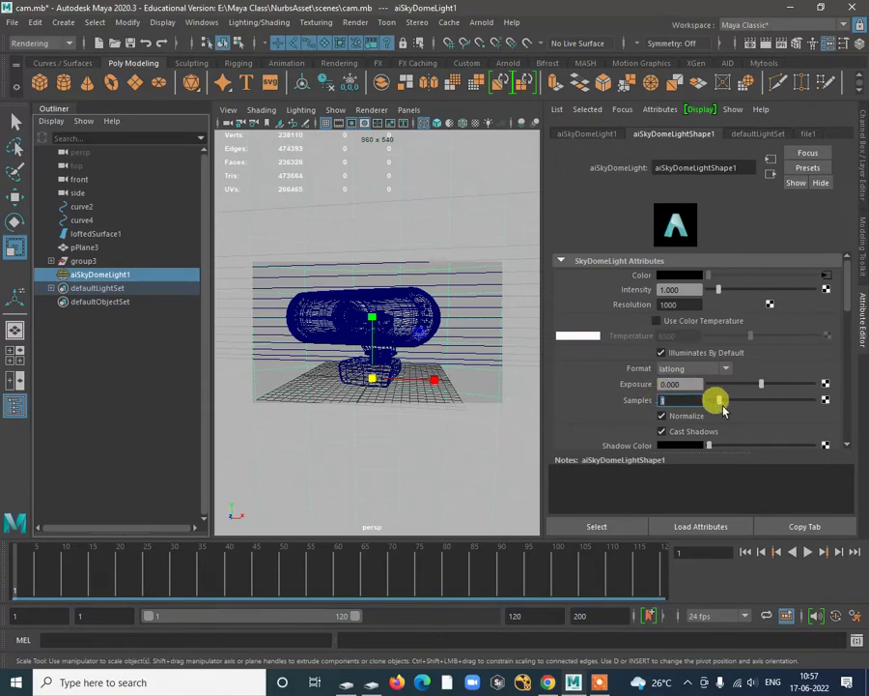
{"action": "left_click_drag", "start_coordinate": [728, 405], "coordinate": [761, 385]}
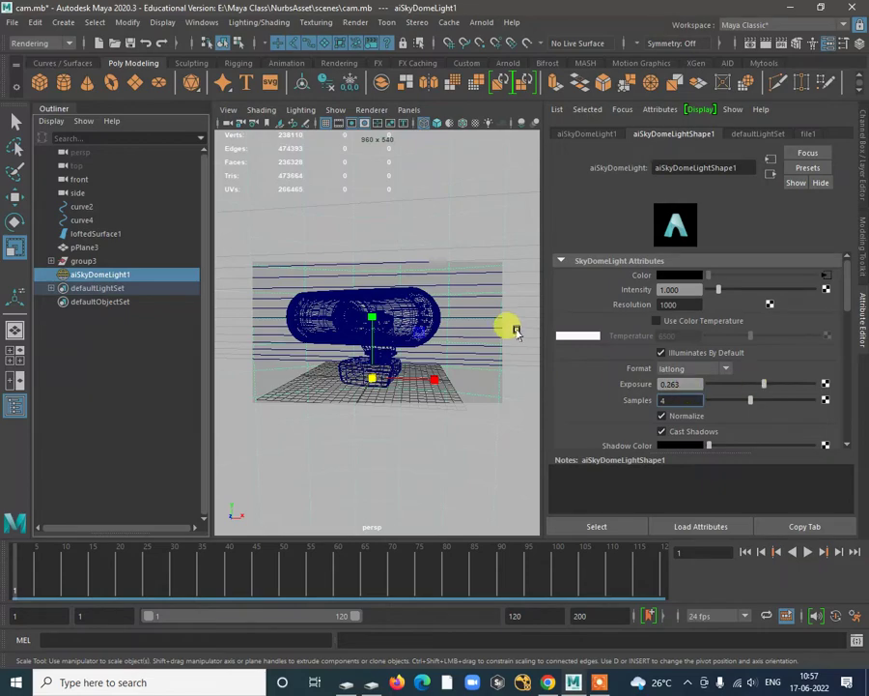
{"action": "scroll", "coordinate": [592, 387], "scroll_direction": "down", "scroll_amount": 5}
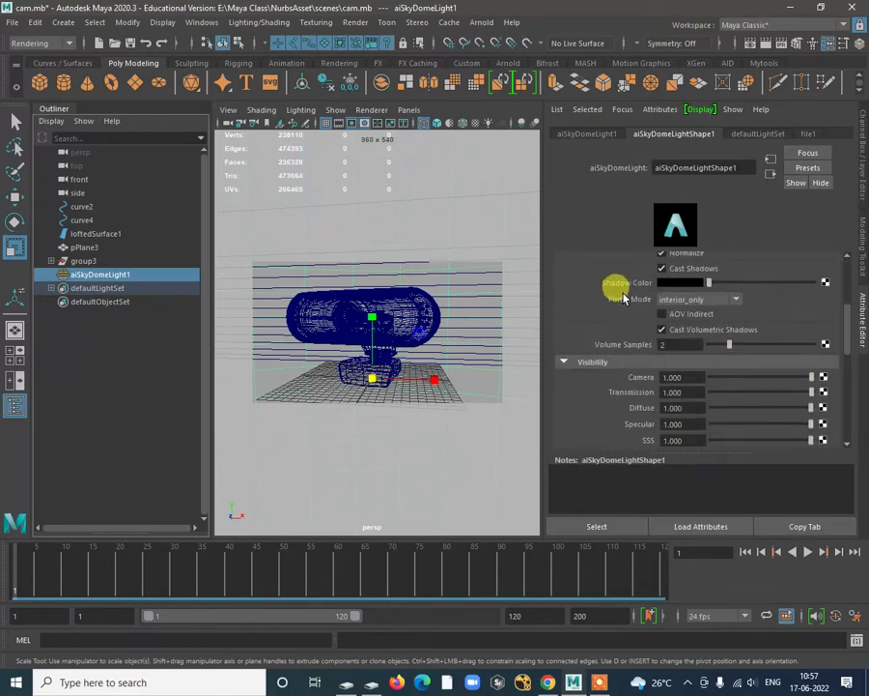
{"action": "scroll", "coordinate": [638, 319], "scroll_direction": "up", "scroll_amount": 4}
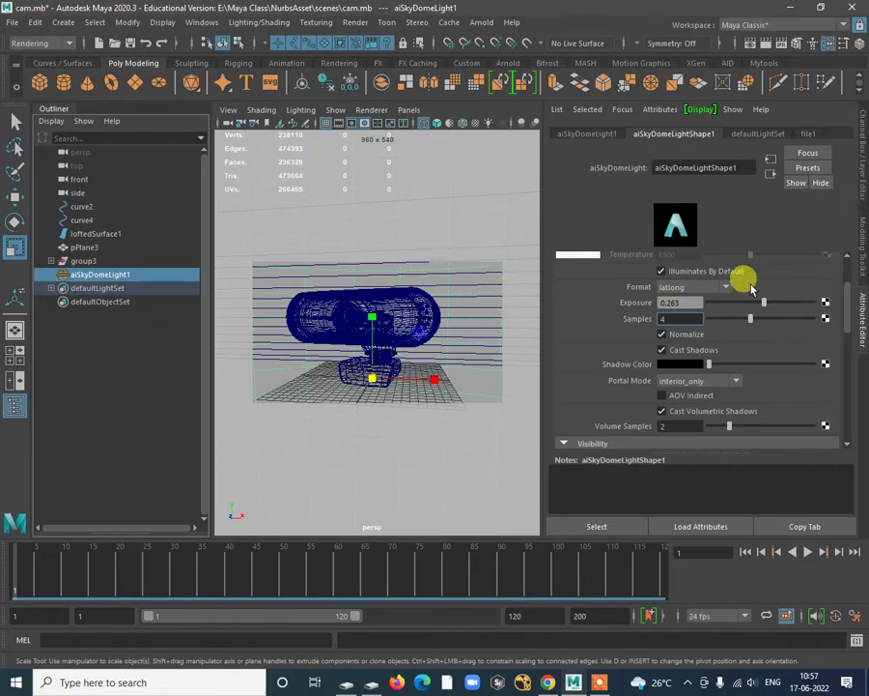
Step: Open the Arnold sampling options in the render settings, try 4 Diffuse samples and restore them to 2
{"action": "left_click", "coordinate": [355, 22]}
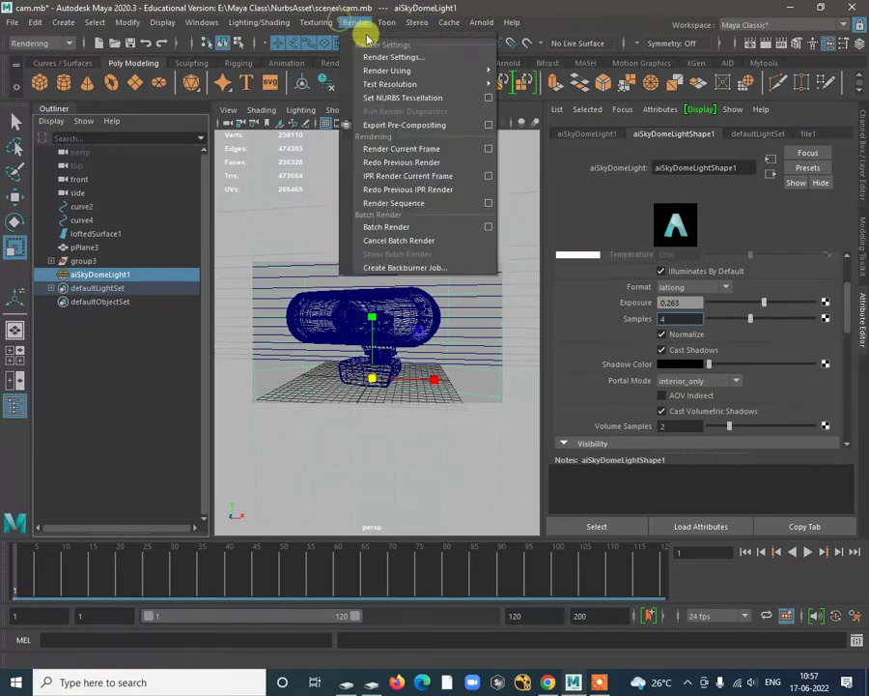
{"action": "left_click", "coordinate": [386, 56]}
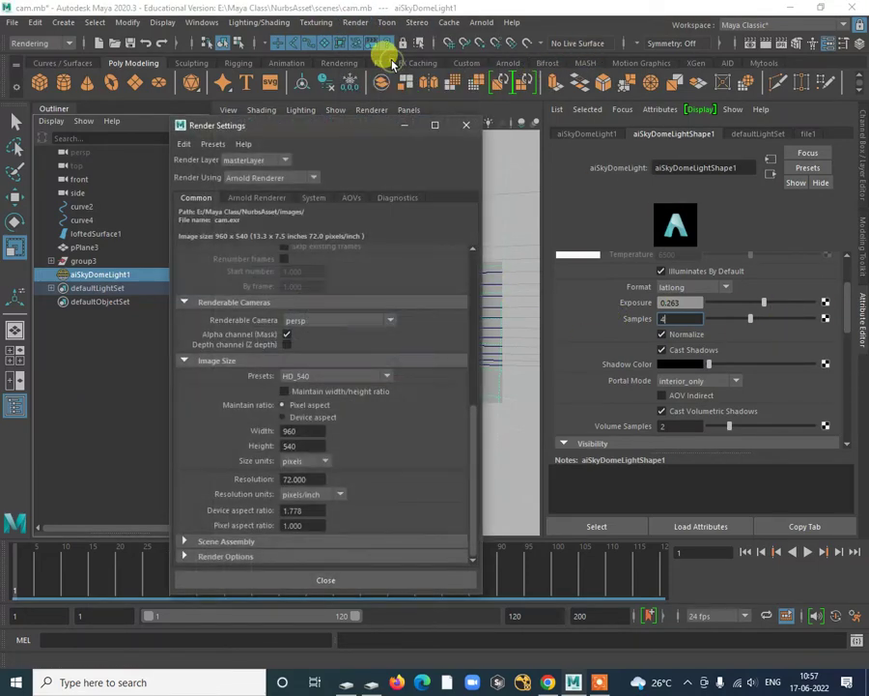
{"action": "left_click", "coordinate": [257, 197]}
{"action": "double_click", "coordinate": [301, 270]}
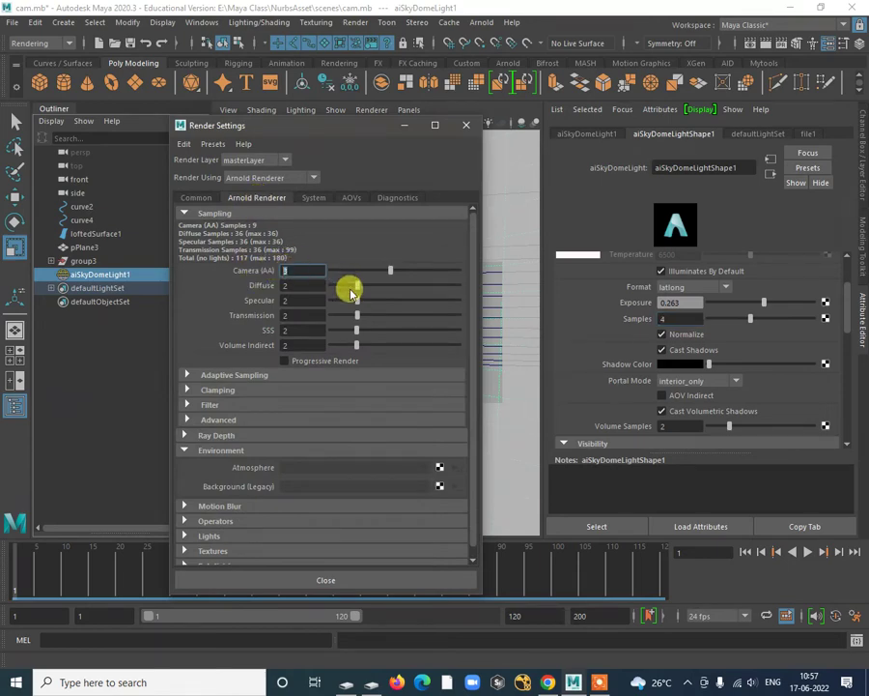
{"action": "type", "text": "1"}
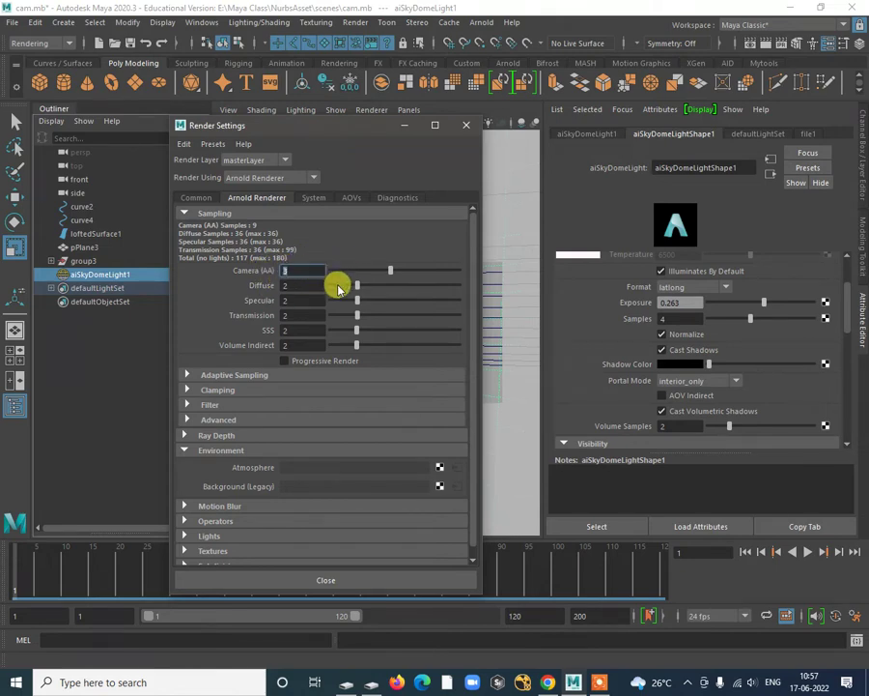
{"action": "left_click_drag", "start_coordinate": [304, 272], "coordinate": [261, 272]}
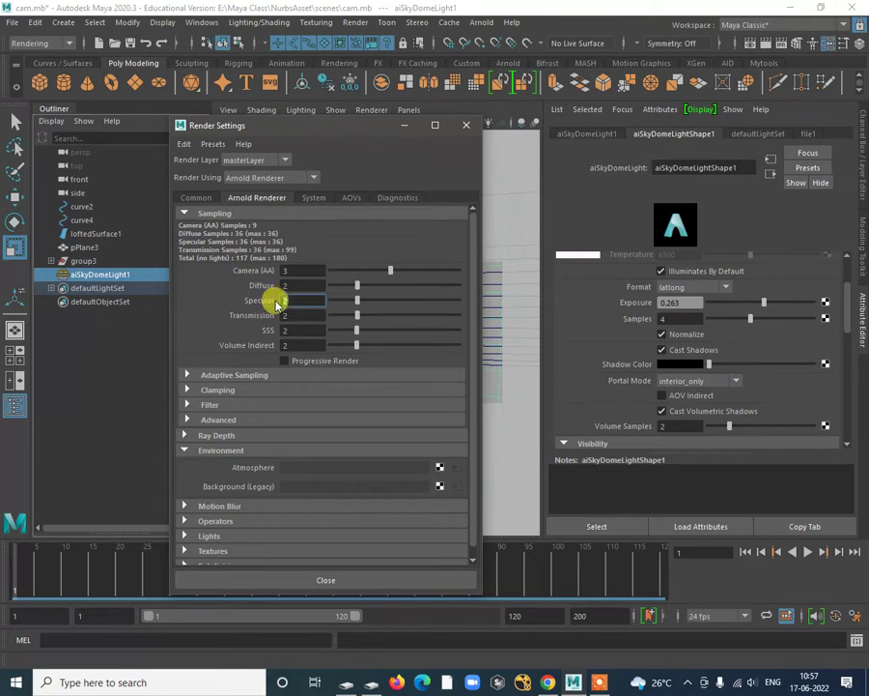
{"action": "left_click", "coordinate": [302, 285]}
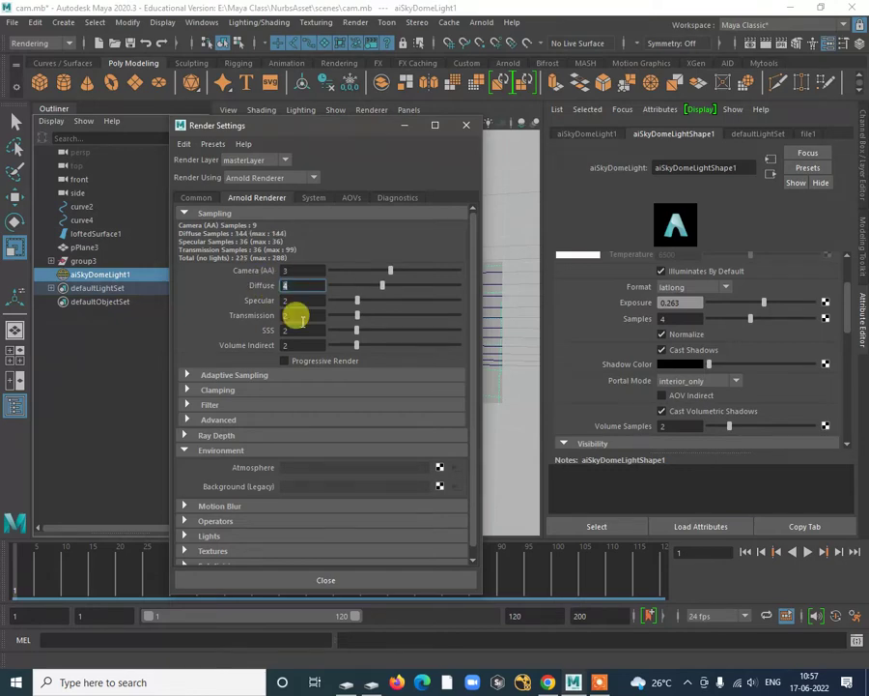
{"action": "type", "text": "1"}
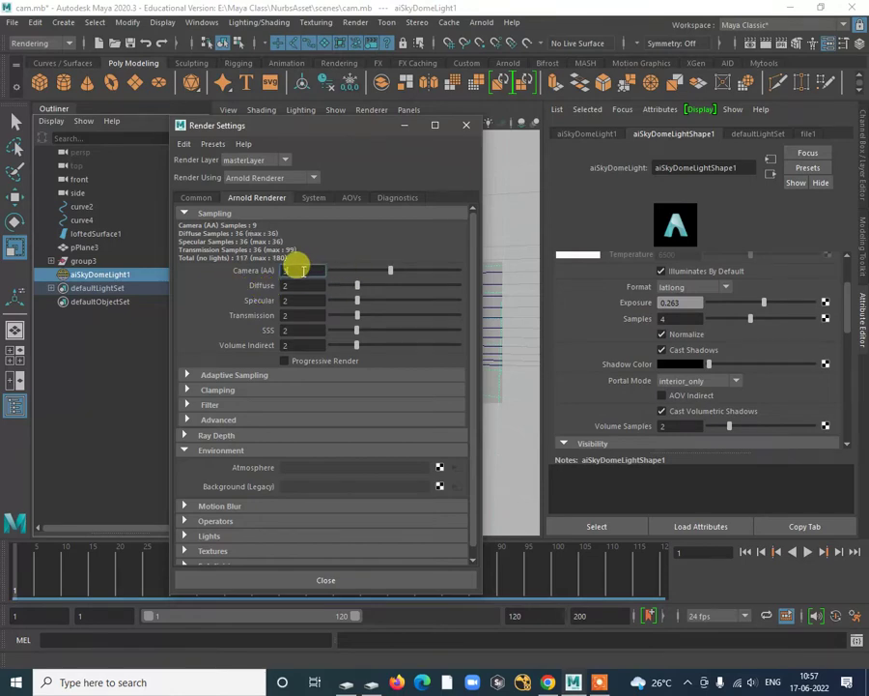
Step: Try 16 Camera (AA) samples in the render settings, set them to 4 instead and close the settings
{"action": "left_click_drag", "start_coordinate": [303, 271], "coordinate": [270, 271]}
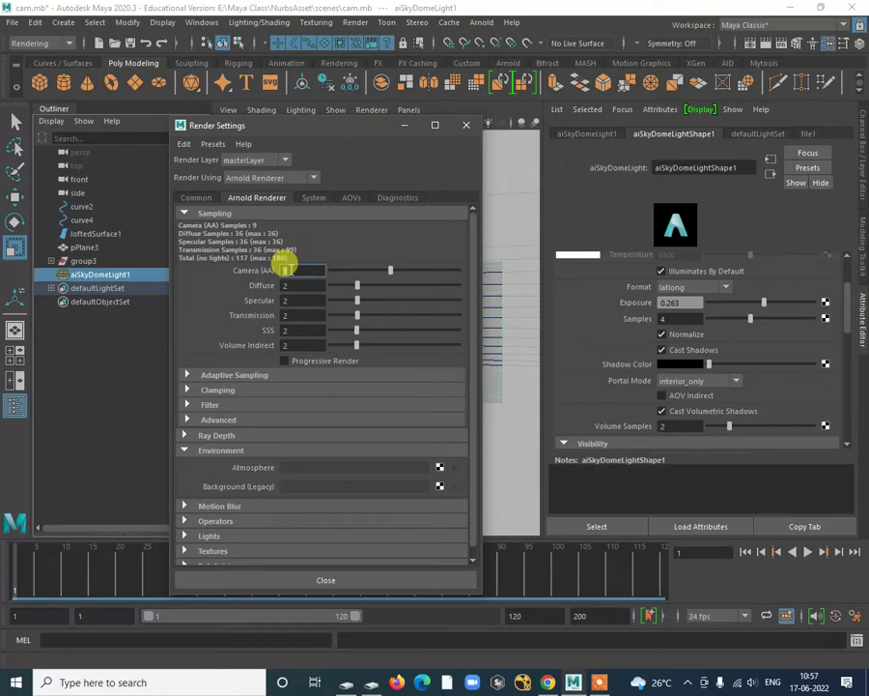
{"action": "type", "text": "6"}
{"action": "key", "text": "Return"}
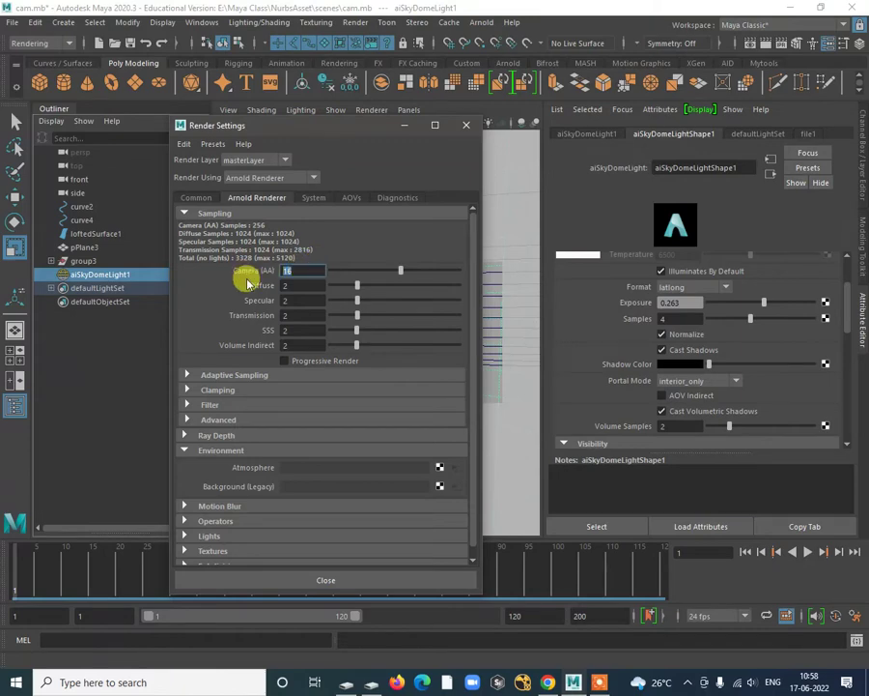
{"action": "type", "text": "4"}
{"action": "left_click", "coordinate": [298, 286]}
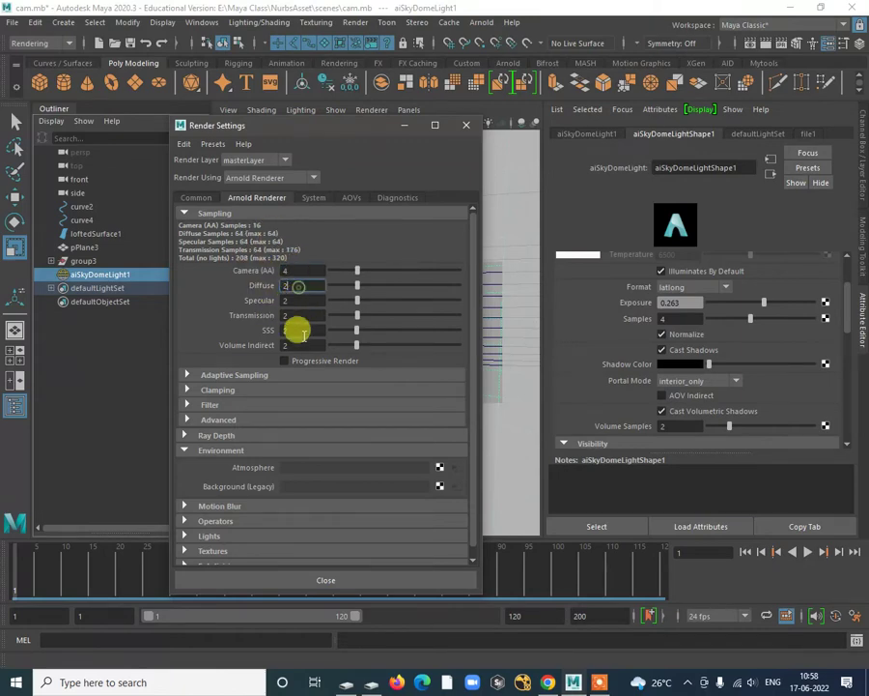
{"action": "left_click", "coordinate": [466, 126]}
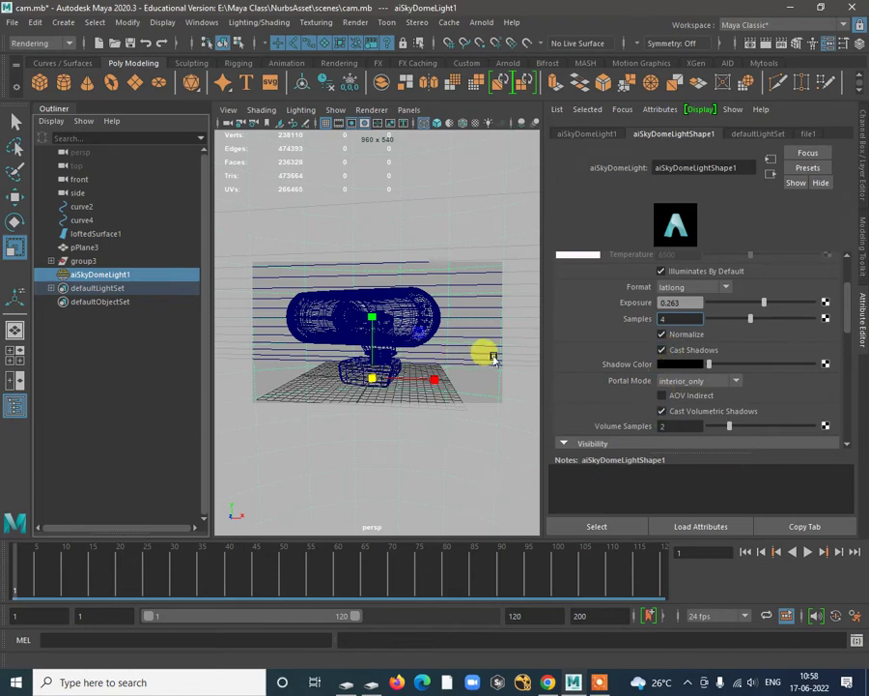
{"action": "left_click", "coordinate": [369, 378]}
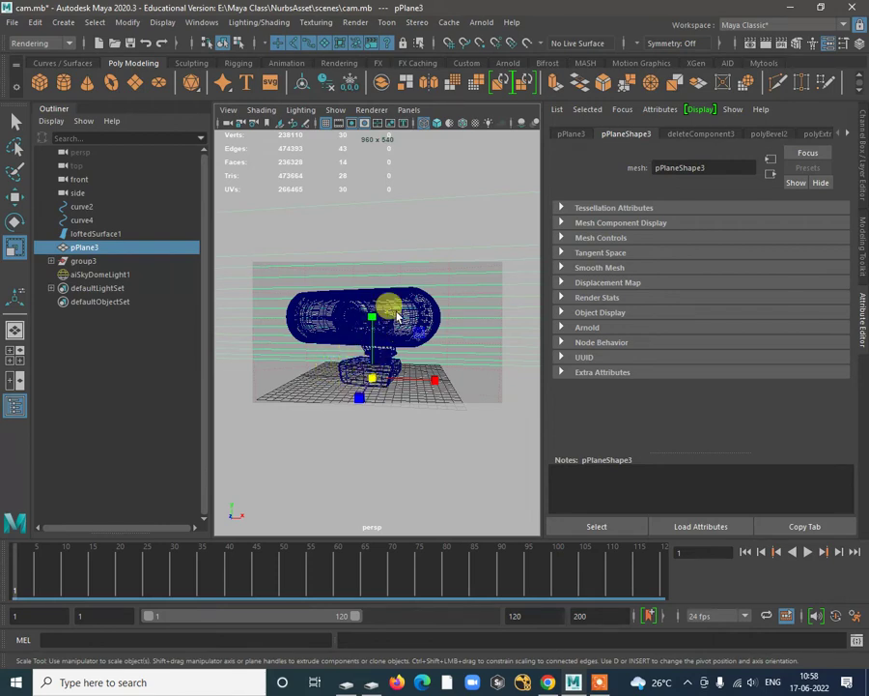
{"action": "left_click", "coordinate": [432, 312]}
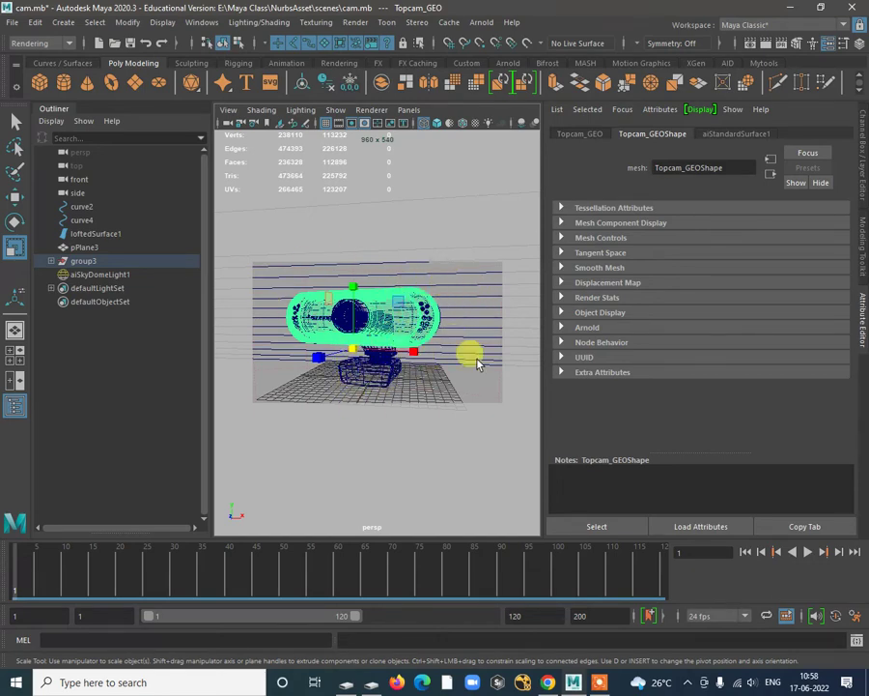
{"action": "right_click_drag", "start_coordinate": [401, 307], "coordinate": [384, 310], "text": "alt"}
{"action": "left_click", "coordinate": [478, 23]}
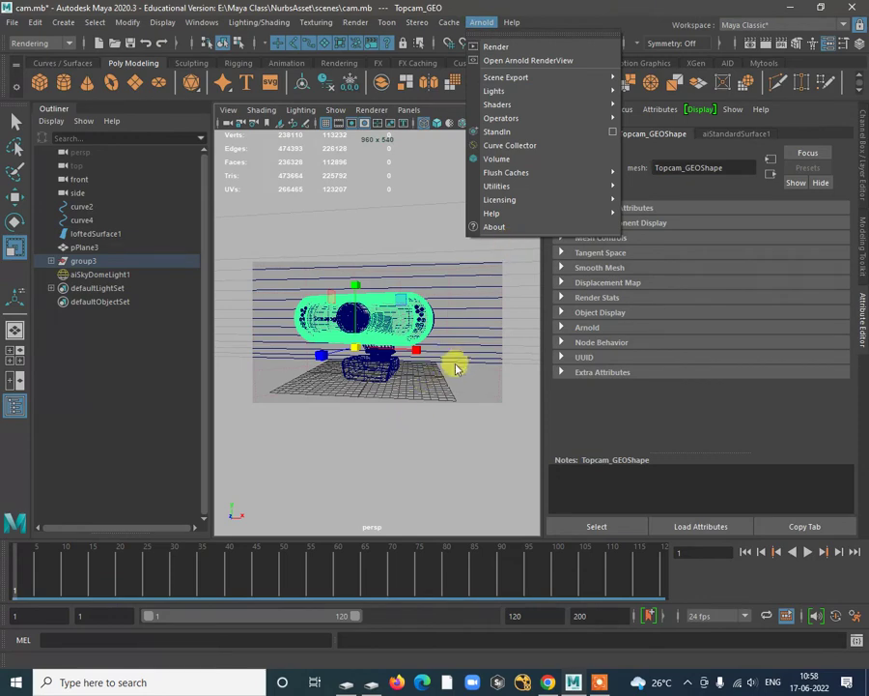
{"action": "left_click", "coordinate": [87, 247]}
Step: Break the file1 texture connection on aiSkyDomeLight1's Color and set the color to pure white
{"action": "left_click", "coordinate": [97, 274]}
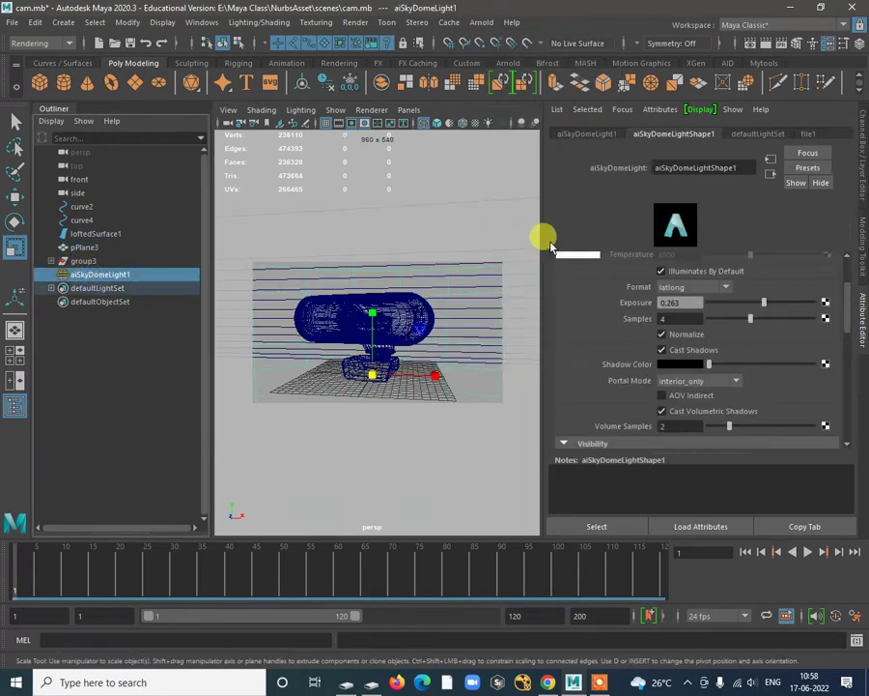
{"action": "right_click", "coordinate": [510, 158]}
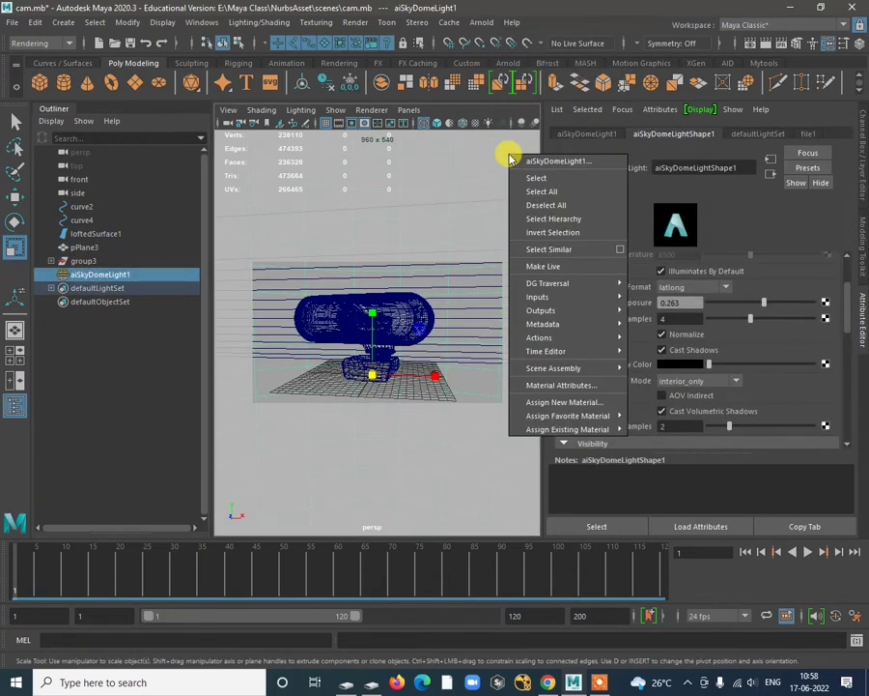
{"action": "left_click", "coordinate": [562, 386]}
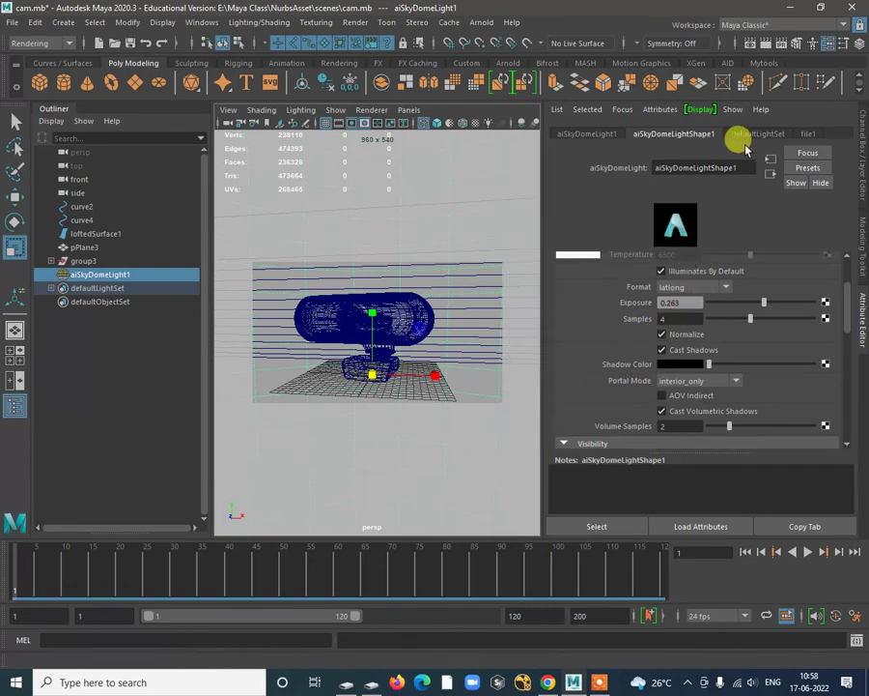
{"action": "scroll", "coordinate": [693, 369], "scroll_direction": "up", "scroll_amount": 3}
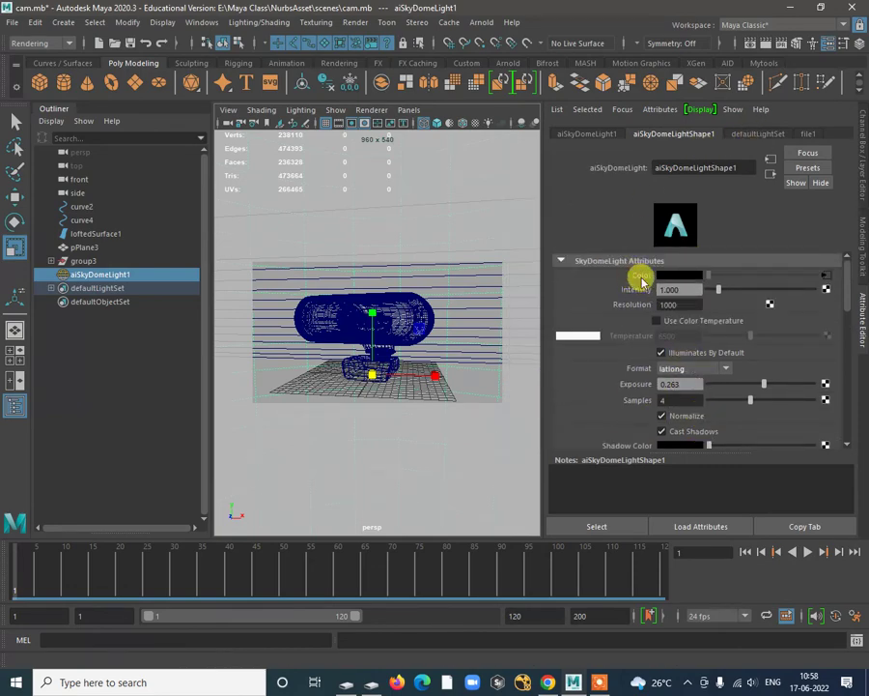
{"action": "right_click", "coordinate": [661, 278]}
{"action": "left_click", "coordinate": [688, 307]}
{"action": "left_click_drag", "start_coordinate": [735, 280], "coordinate": [838, 264]}
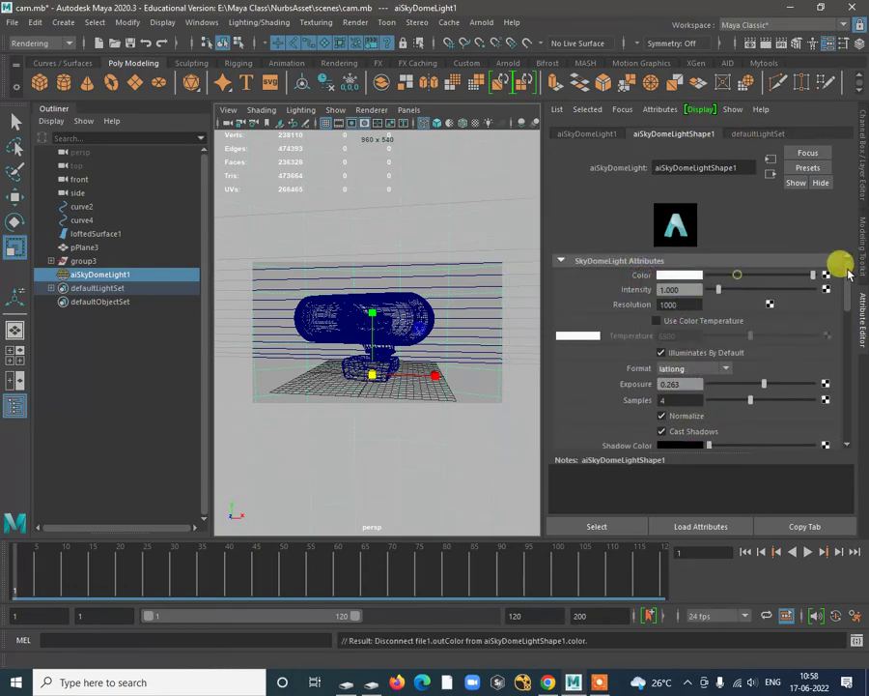
Step: Test render the webcam with the plain skydome in Arnold RenderView, stop the render and close the render window
{"action": "left_click", "coordinate": [479, 23]}
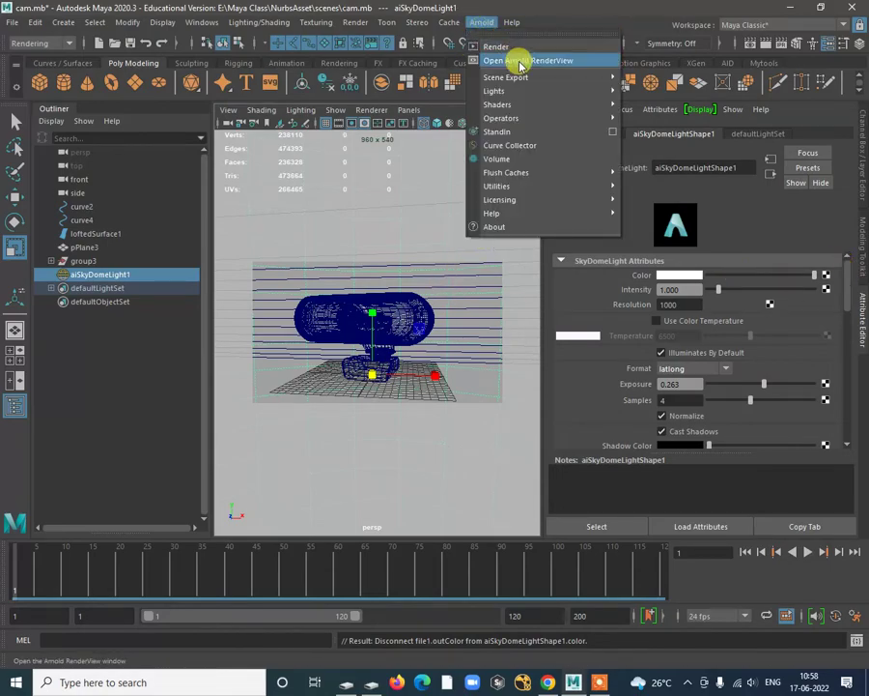
{"action": "left_click", "coordinate": [518, 59]}
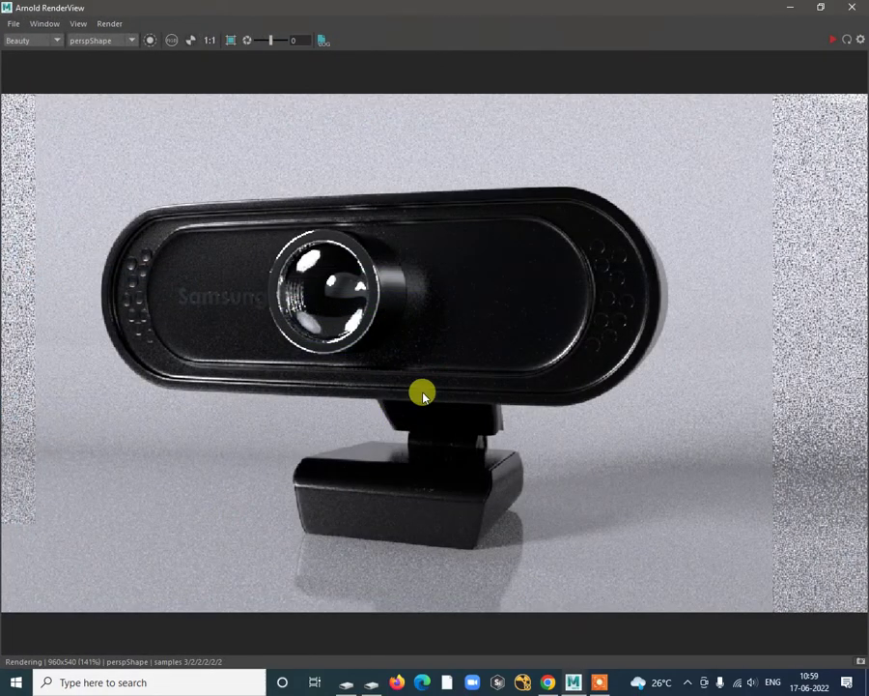
{"action": "left_click", "coordinate": [832, 39]}
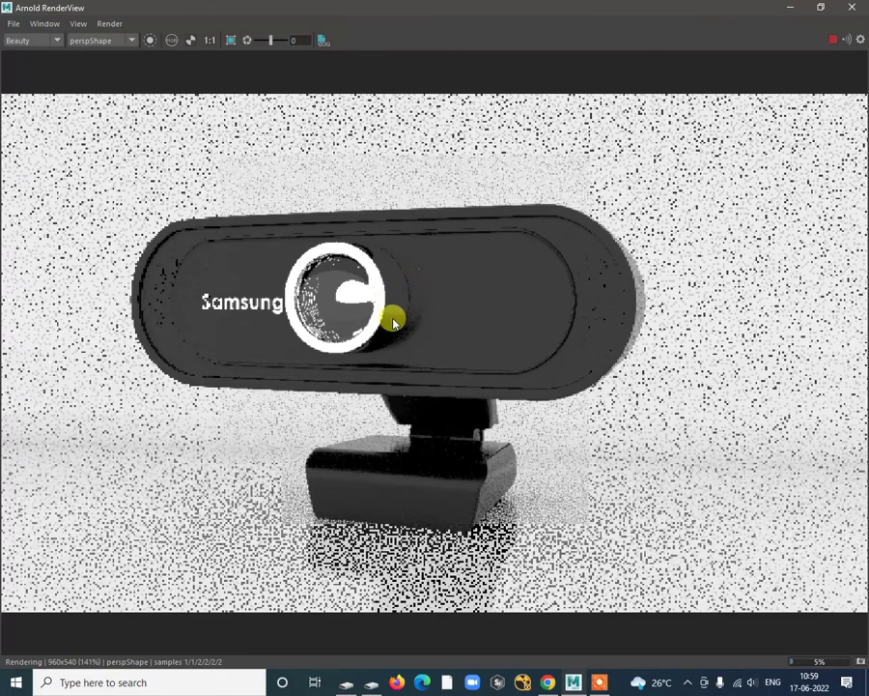
{"action": "key", "text": "Escape"}
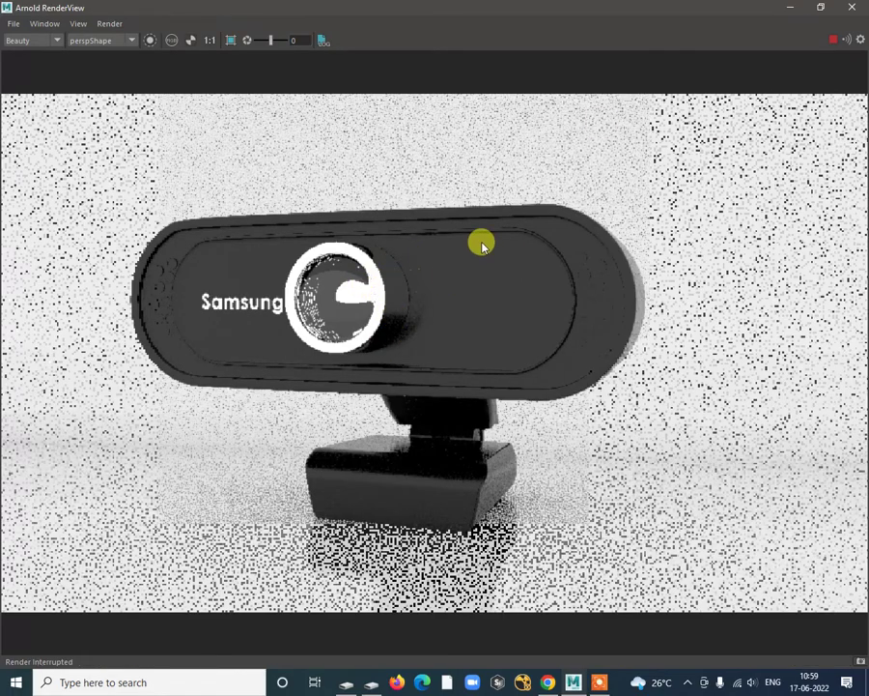
{"action": "left_click", "coordinate": [852, 6]}
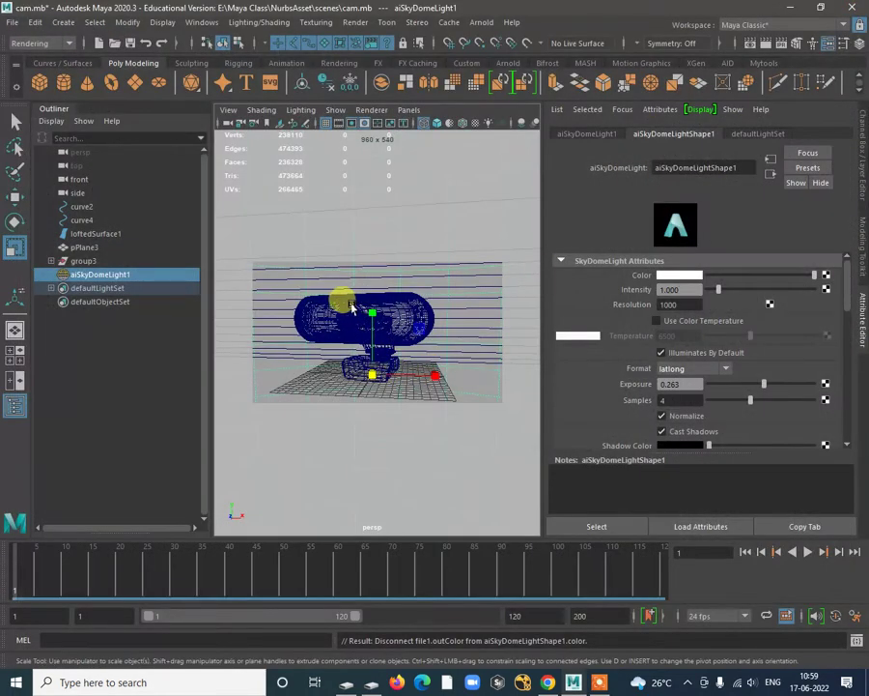
Step: Assign the existing aiStandardSurface1 material to Lens_GEO and render the webcam again in Arnold RenderView
{"action": "left_click", "coordinate": [353, 317]}
{"action": "right_click_drag", "start_coordinate": [353, 316], "coordinate": [489, 504]}
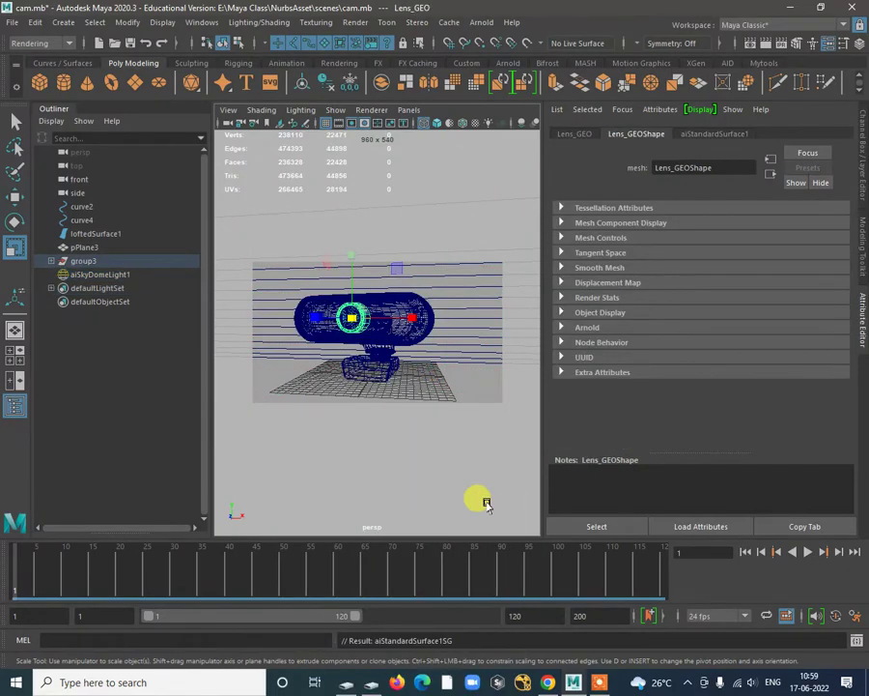
{"action": "left_click", "coordinate": [473, 26]}
{"action": "left_click", "coordinate": [522, 58]}
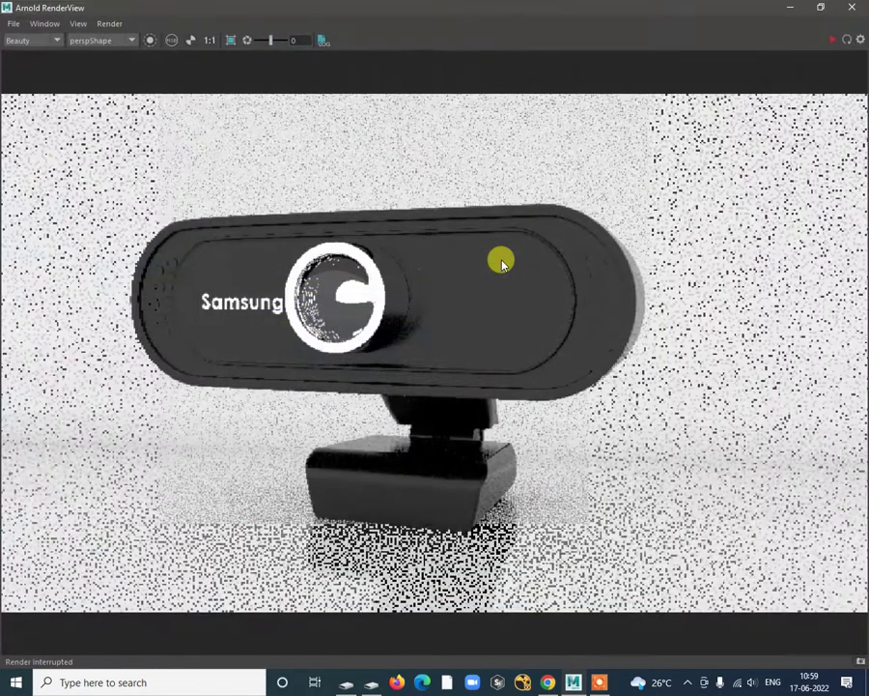
{"action": "left_click", "coordinate": [833, 41]}
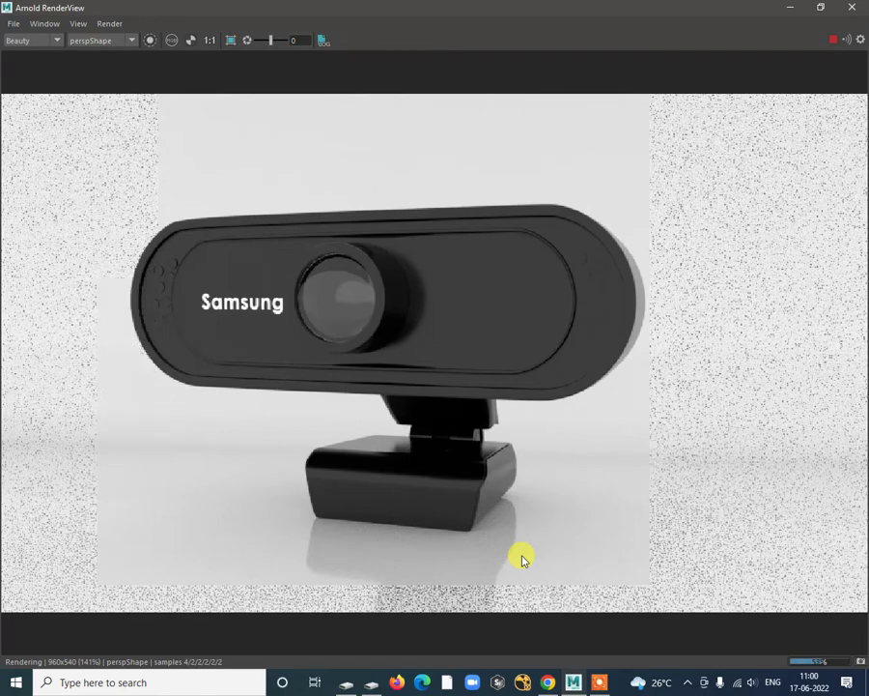
{"action": "left_click", "coordinate": [598, 682]}
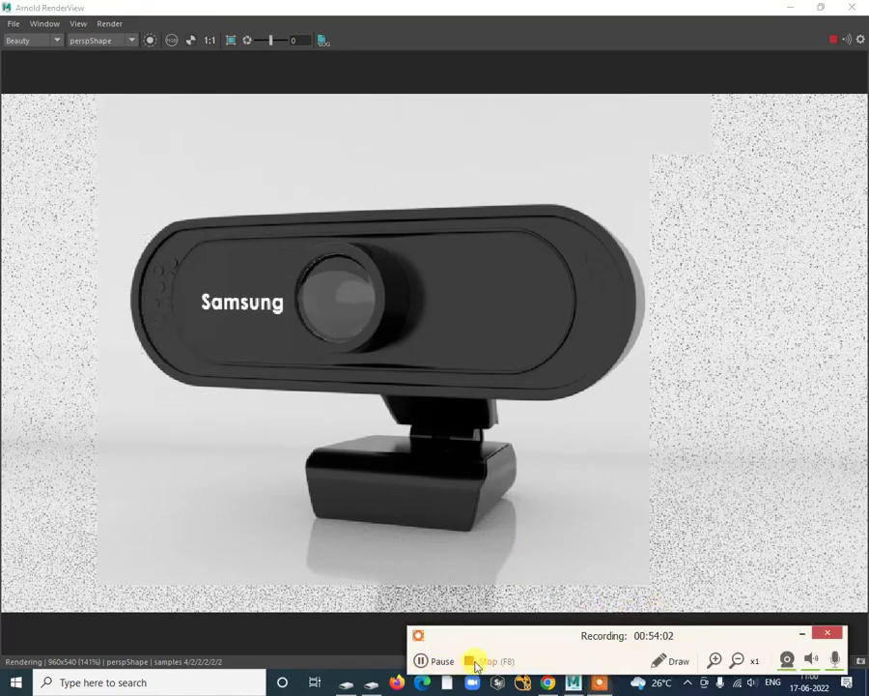